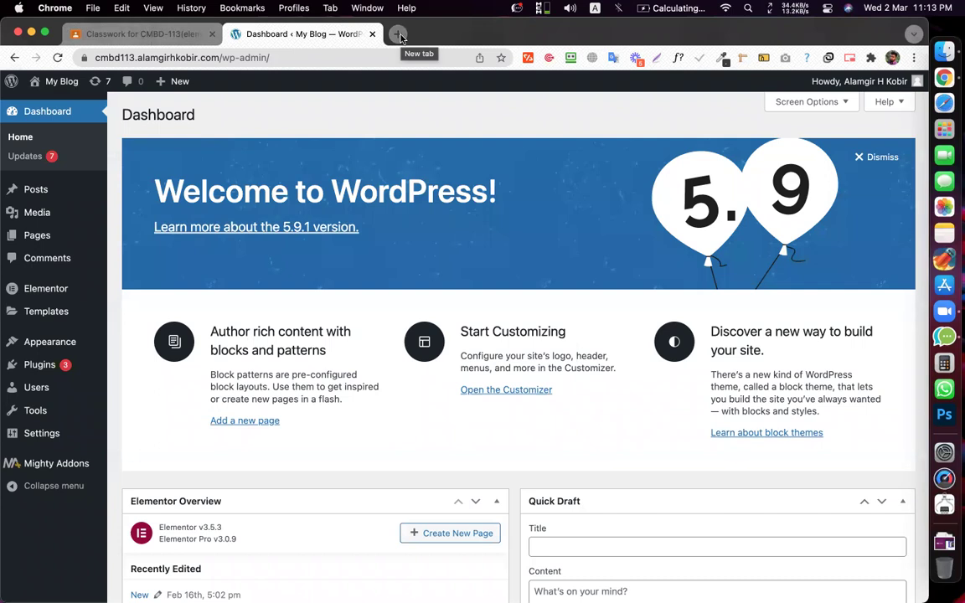
- Open the site's front end from the My Blog admin-bar menu in a new tab and bring it forward
{"action": "left_click", "coordinate": [399, 34]}
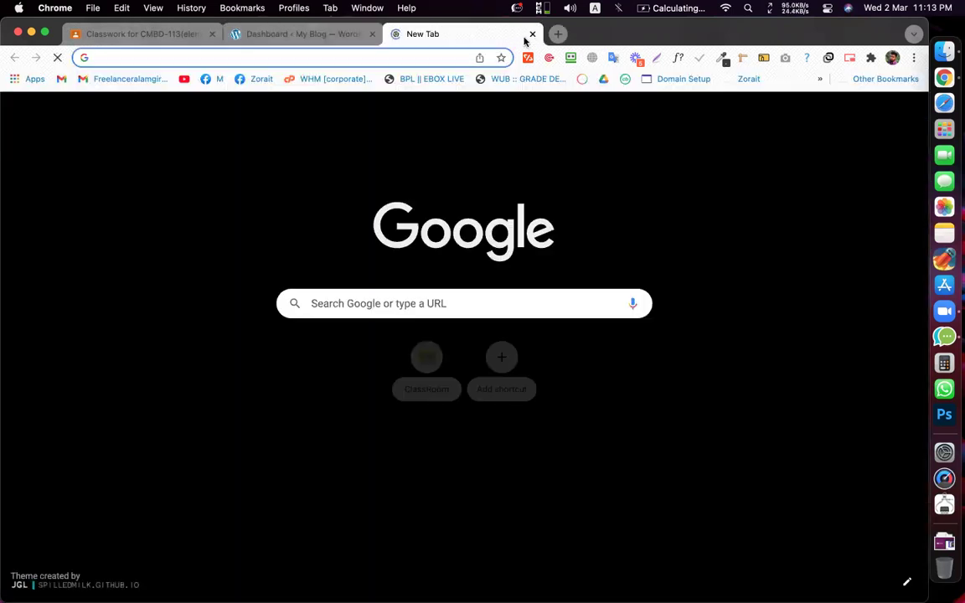
{"action": "key", "text": "super+w"}
{"action": "mouse_move", "coordinate": [59, 82]}
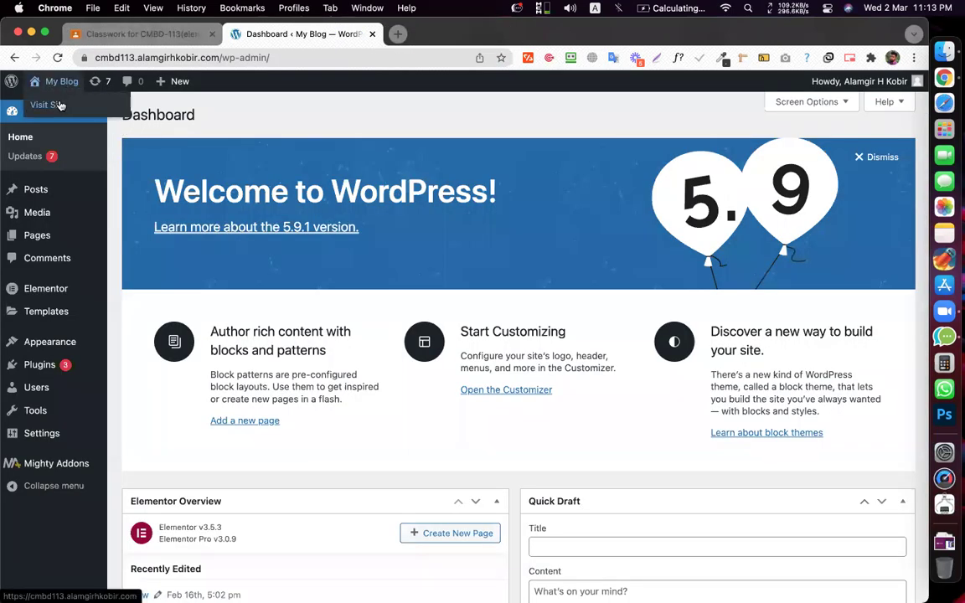
{"action": "left_click", "coordinate": [43, 101], "text": "super"}
{"action": "left_click", "coordinate": [427, 31]}
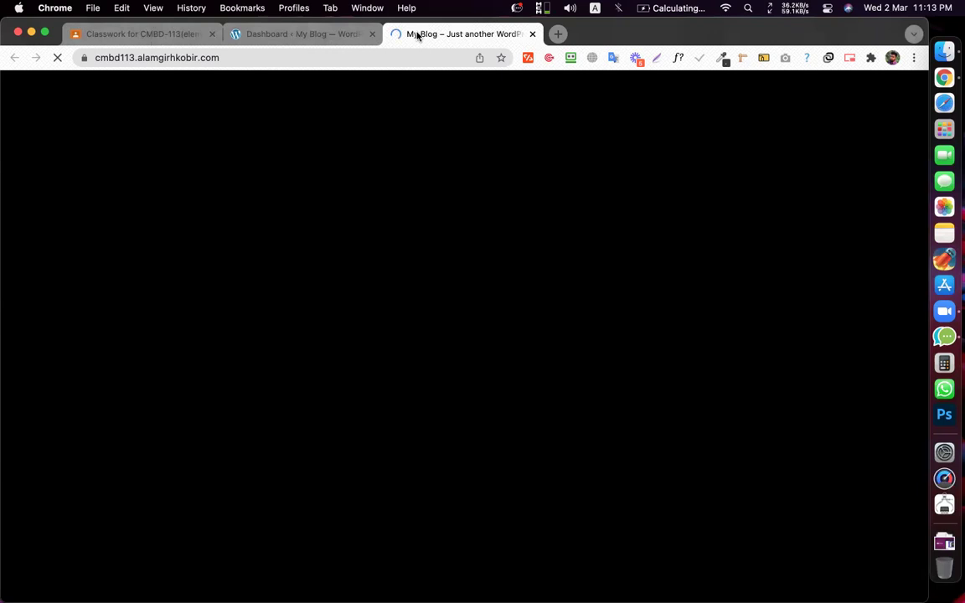
{"action": "left_click", "coordinate": [316, 35]}
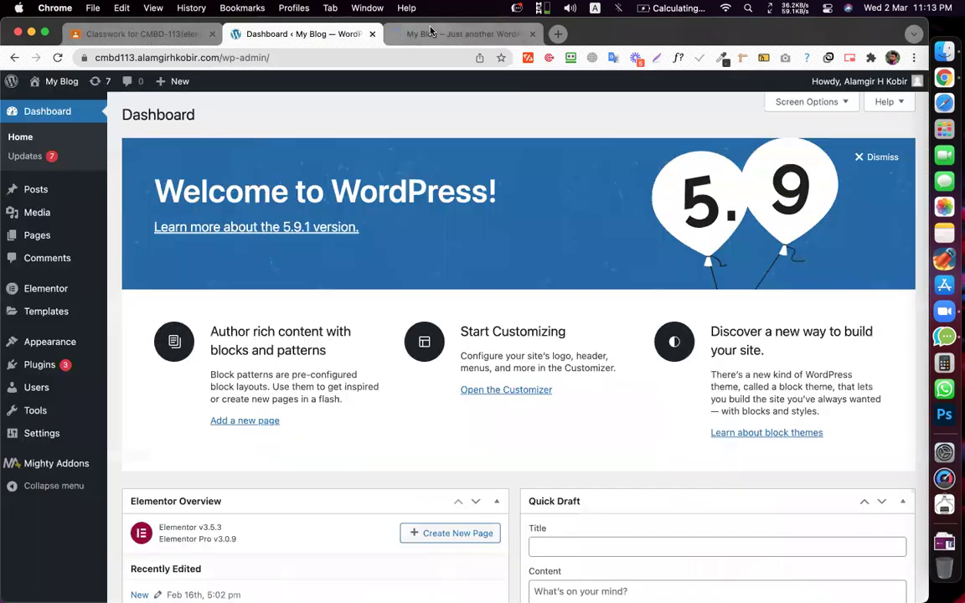
{"action": "key", "text": "ctrl+Tab"}
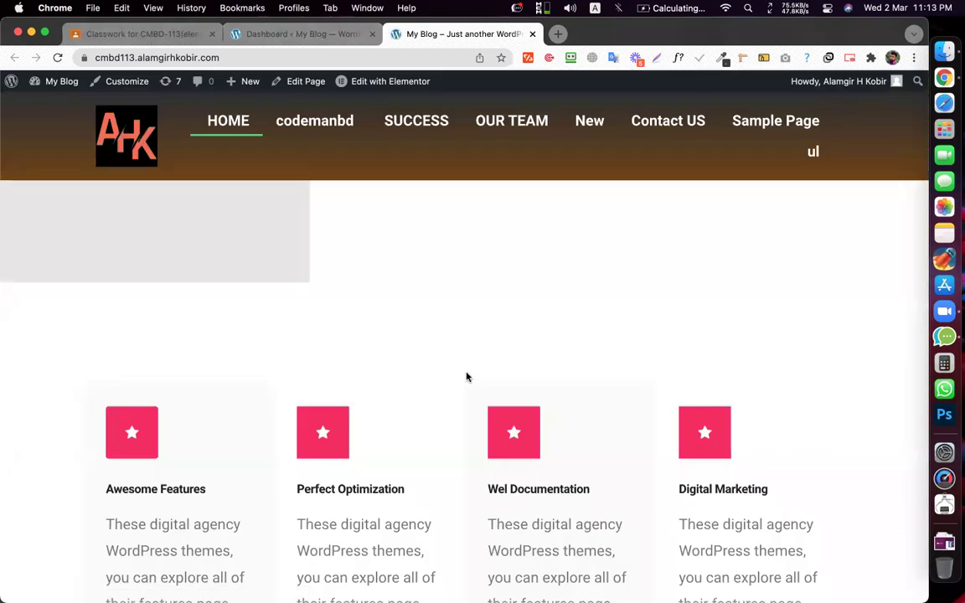
- Scroll the home page down to the footer contact section
{"action": "scroll", "coordinate": [580, 360], "scroll_direction": "down", "scroll_amount": 15}
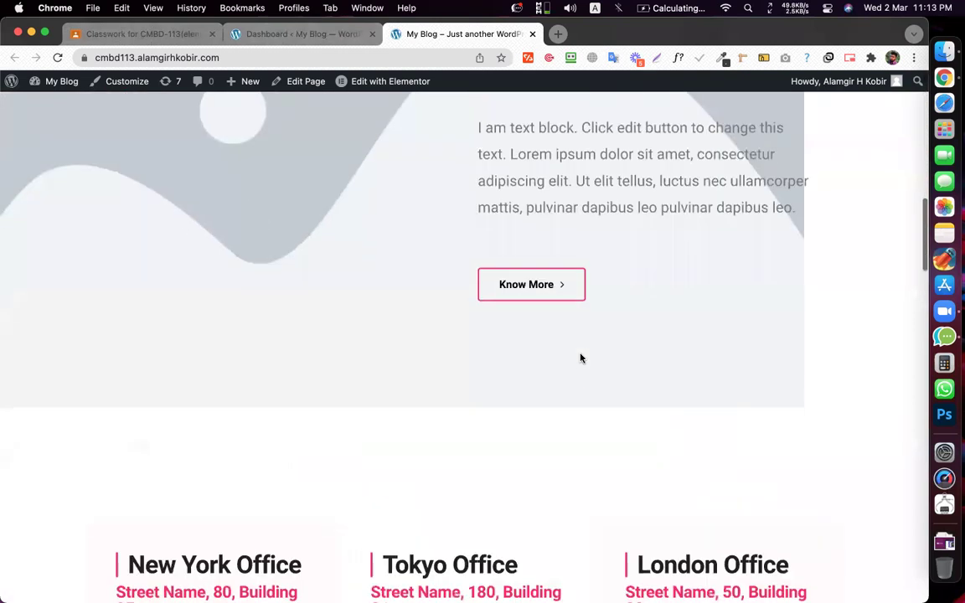
{"action": "scroll", "coordinate": [579, 359], "scroll_direction": "down", "scroll_amount": 10}
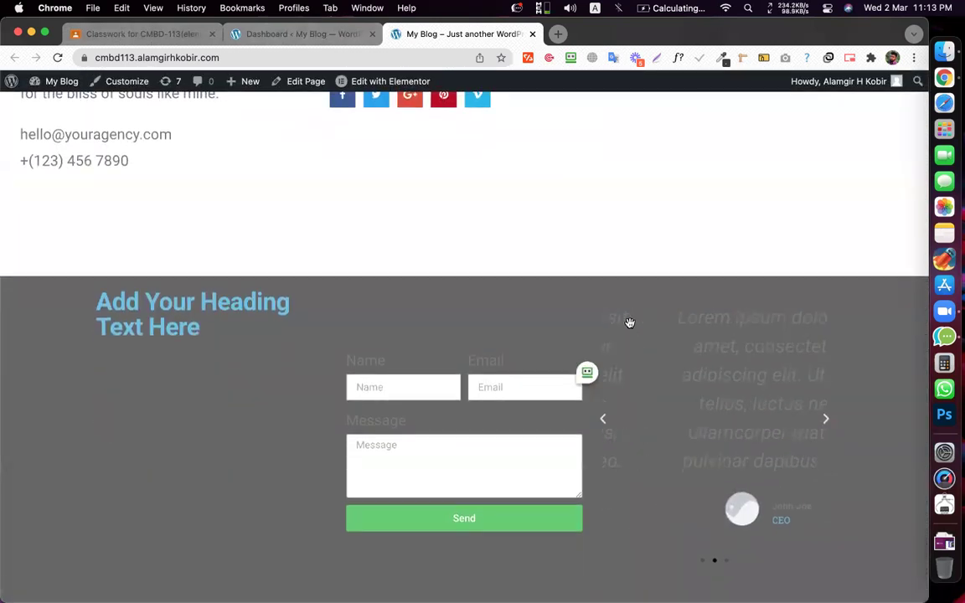
{"action": "scroll", "coordinate": [108, 295], "scroll_direction": "up", "scroll_amount": 3}
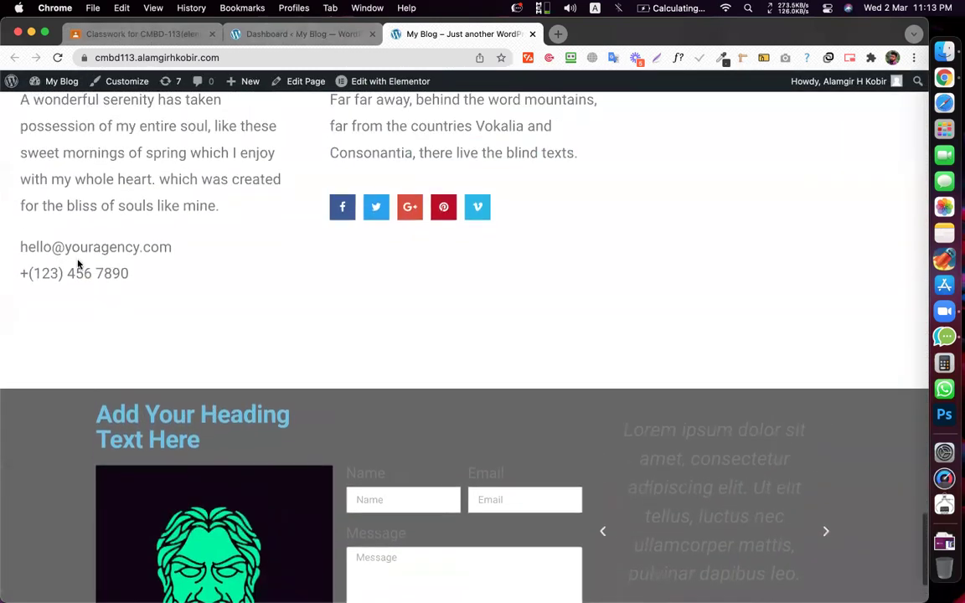
{"action": "left_click_drag", "start_coordinate": [13, 243], "coordinate": [183, 248]}
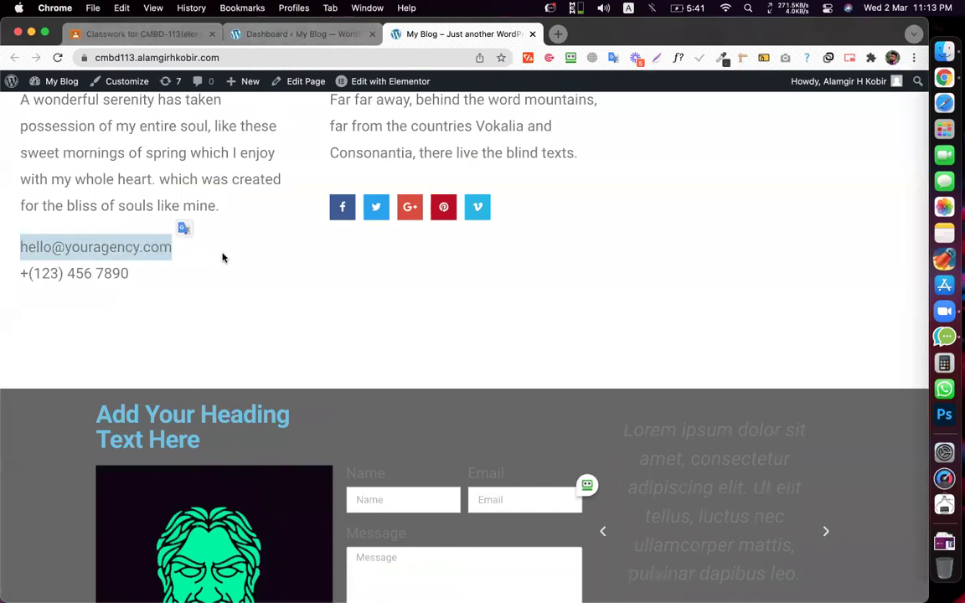
{"action": "scroll", "coordinate": [222, 257], "scroll_direction": "up", "scroll_amount": 4}
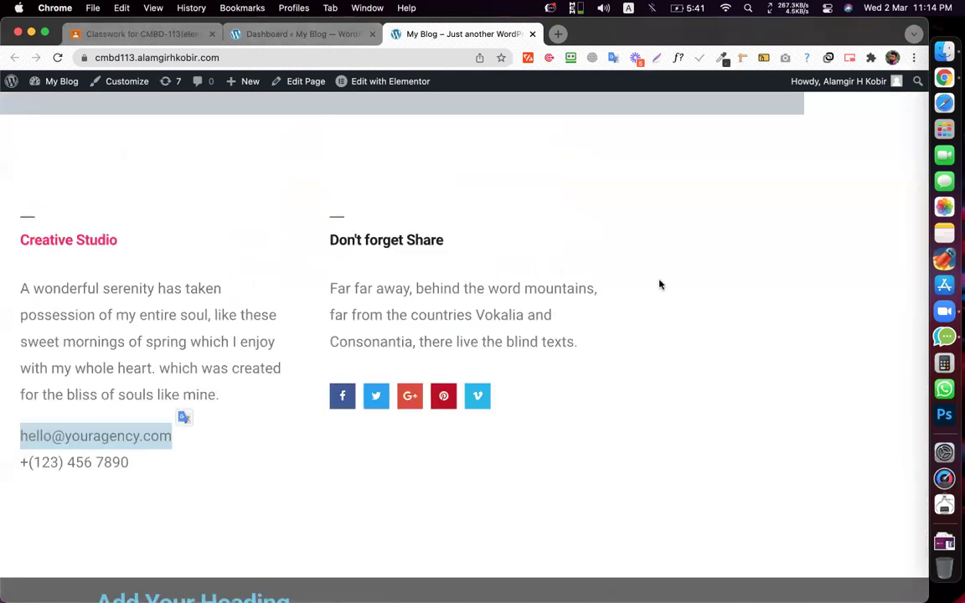
{"action": "scroll", "coordinate": [659, 285], "scroll_direction": "up", "scroll_amount": 3}
{"action": "scroll", "coordinate": [659, 285], "scroll_direction": "down", "scroll_amount": 8}
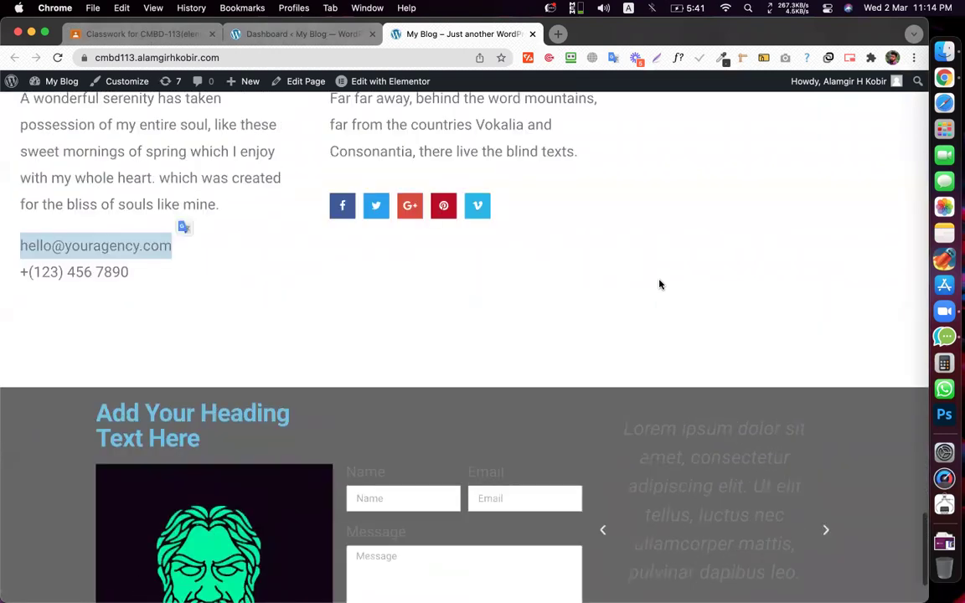
{"action": "scroll", "coordinate": [659, 285], "scroll_direction": "up", "scroll_amount": 4}
- Select the placeholder contact e-mail line in the footer
{"action": "triple_click", "coordinate": [81, 420]}
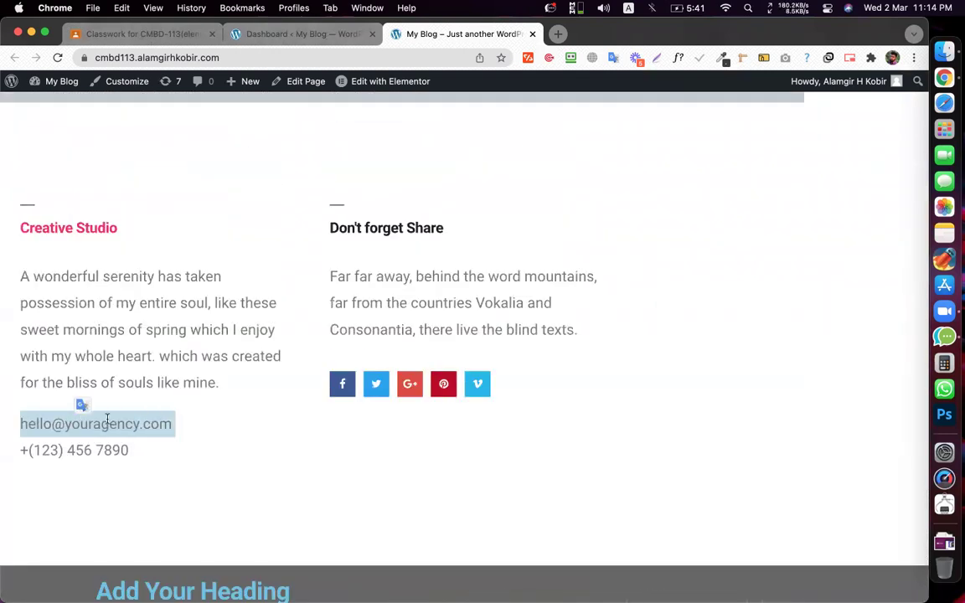
{"action": "left_click", "coordinate": [162, 428]}
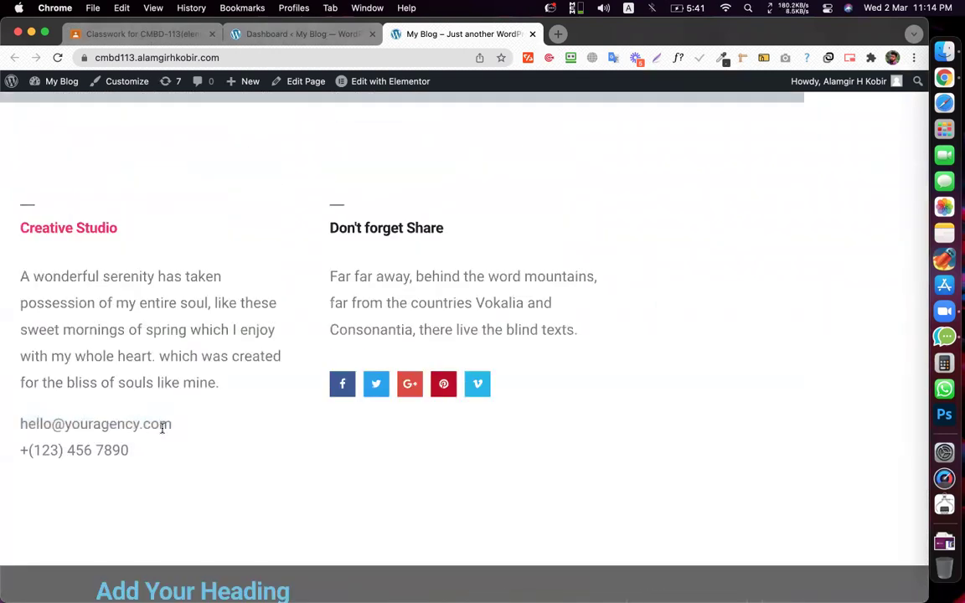
{"action": "triple_click", "coordinate": [39, 427]}
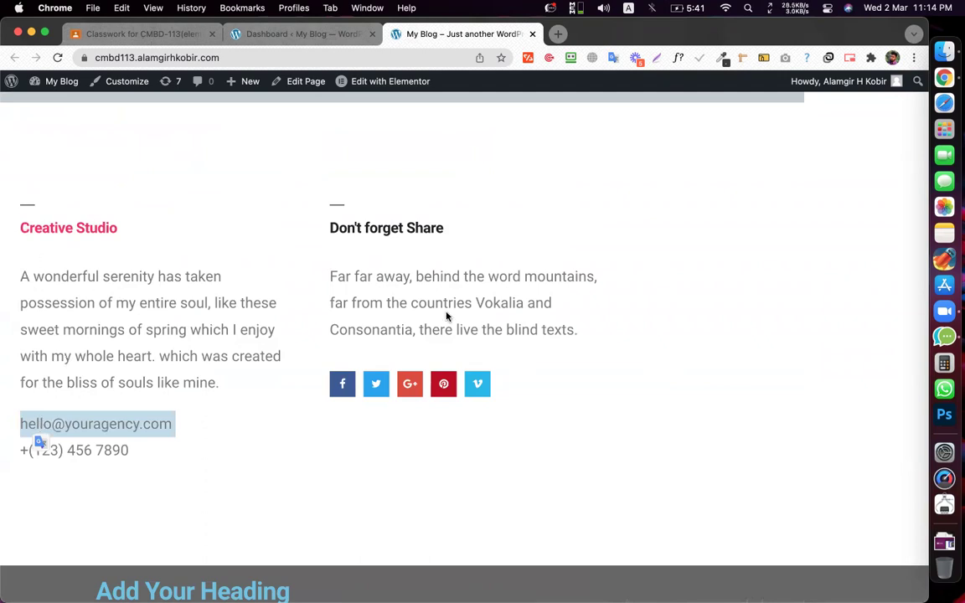
{"action": "triple_click", "coordinate": [104, 418]}
{"action": "left_click", "coordinate": [69, 423]}
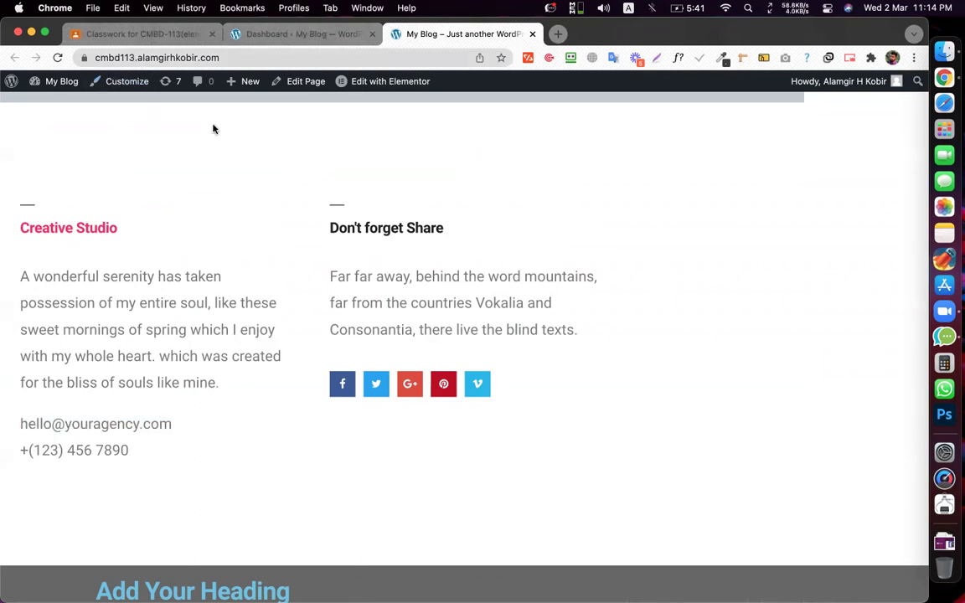
{"action": "left_click_drag", "start_coordinate": [177, 428], "coordinate": [18, 422]}
{"action": "left_click", "coordinate": [65, 415]}
{"action": "scroll", "coordinate": [196, 320], "scroll_direction": "down", "scroll_amount": 5}
{"action": "right_click", "coordinate": [119, 273]}
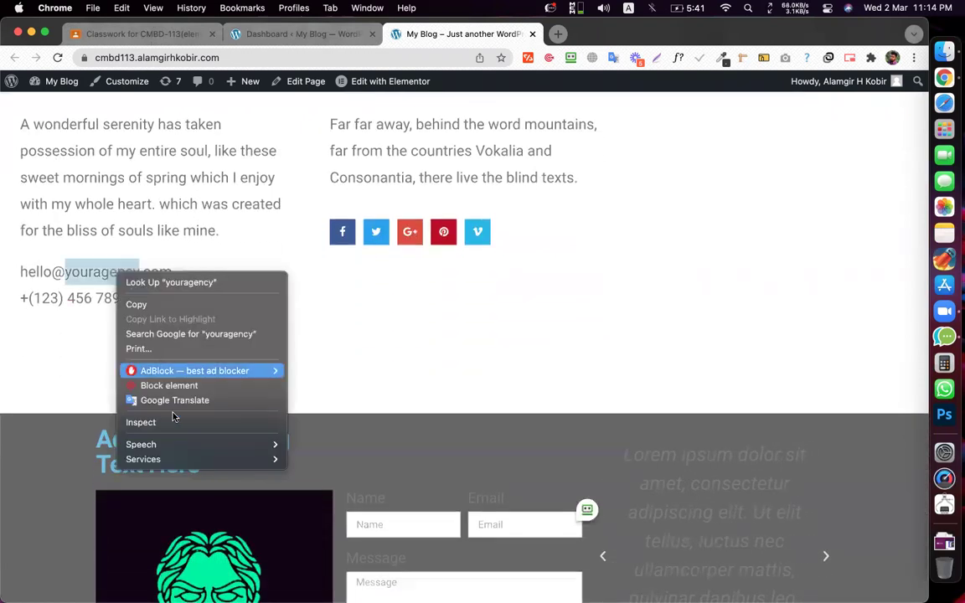
{"action": "left_click", "coordinate": [169, 424]}
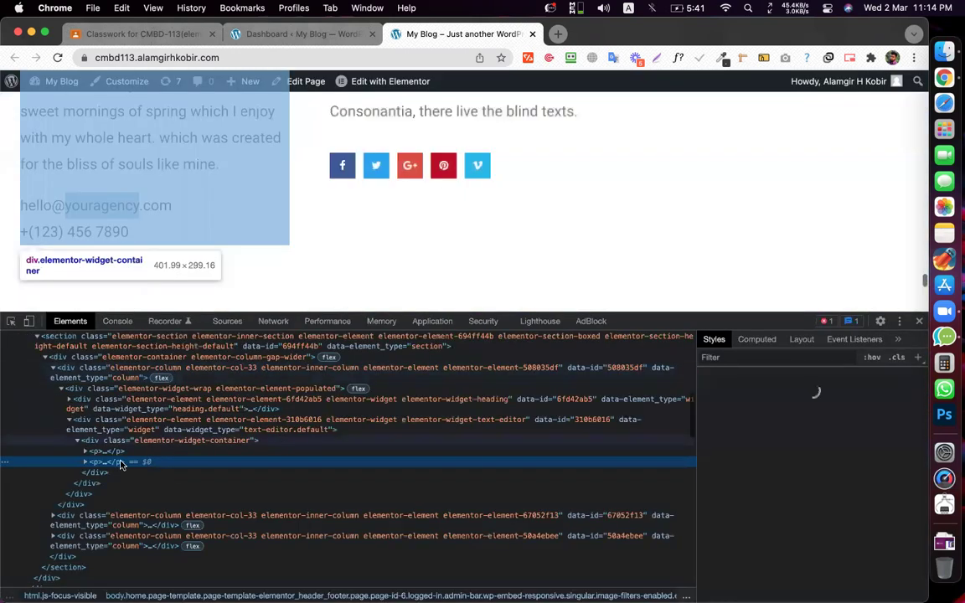
{"action": "left_click", "coordinate": [85, 461]}
{"action": "left_click", "coordinate": [130, 473]}
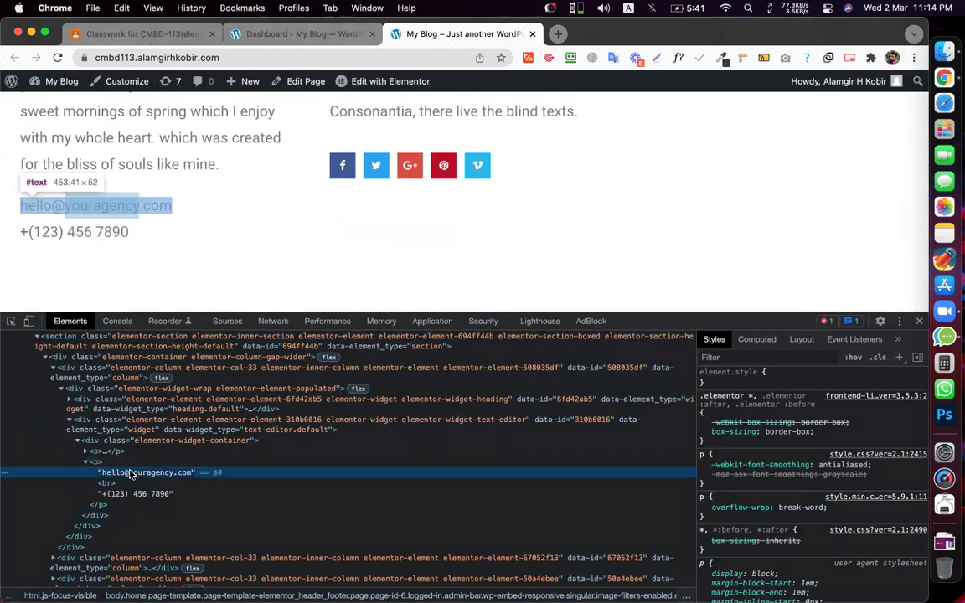
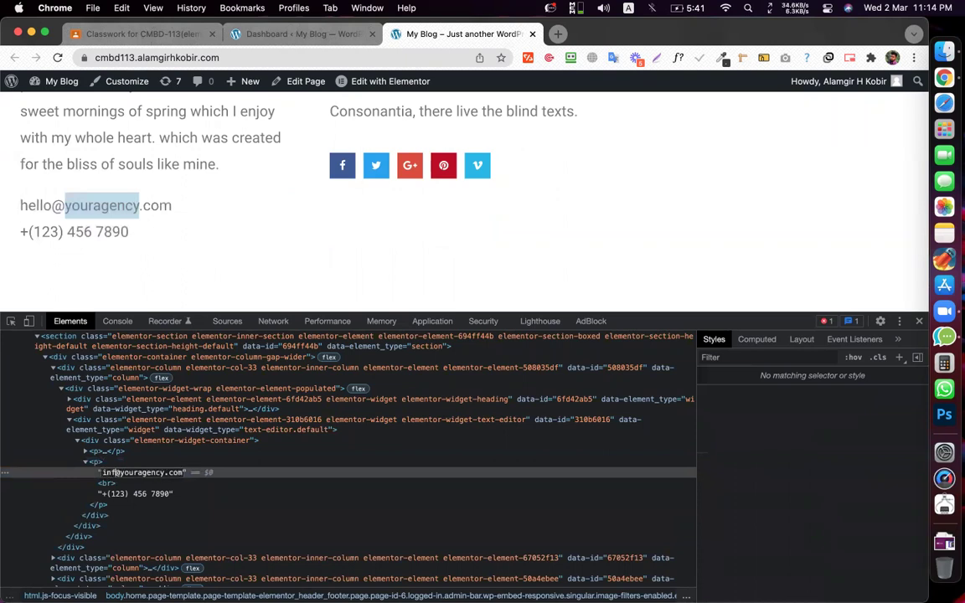
{"action": "double_click", "coordinate": [143, 472]}
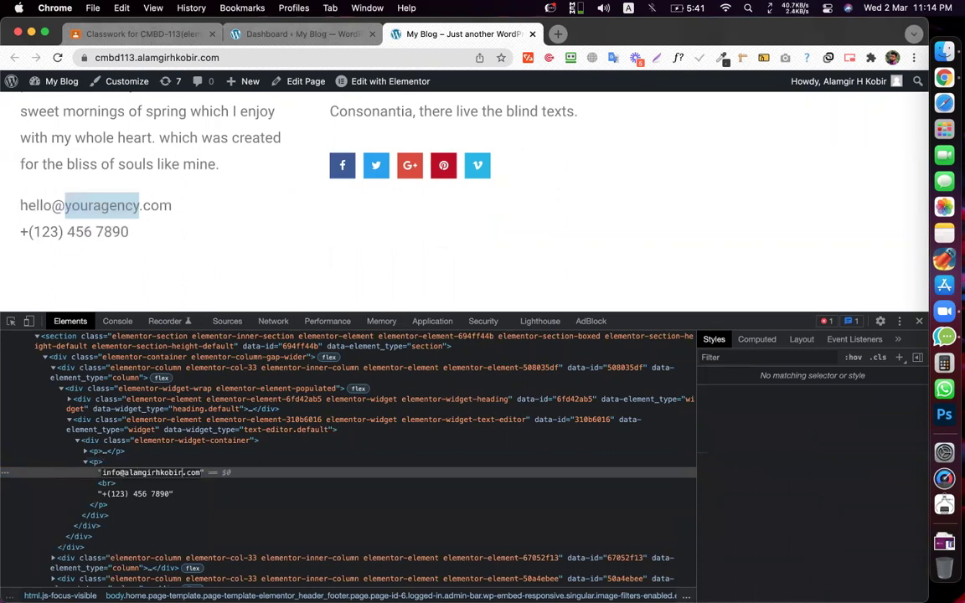
{"action": "key", "text": "Return"}
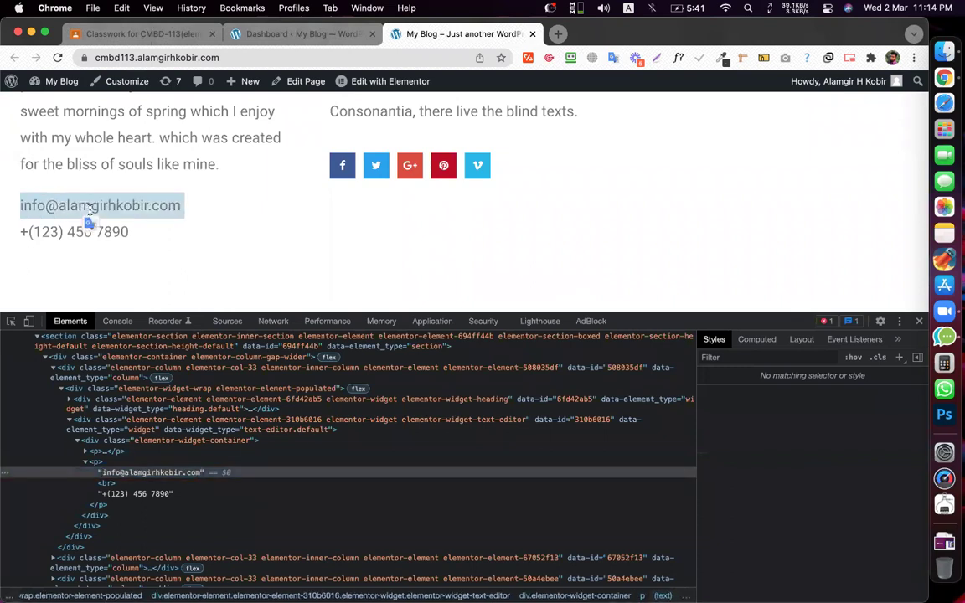
{"action": "left_click", "coordinate": [57, 59]}
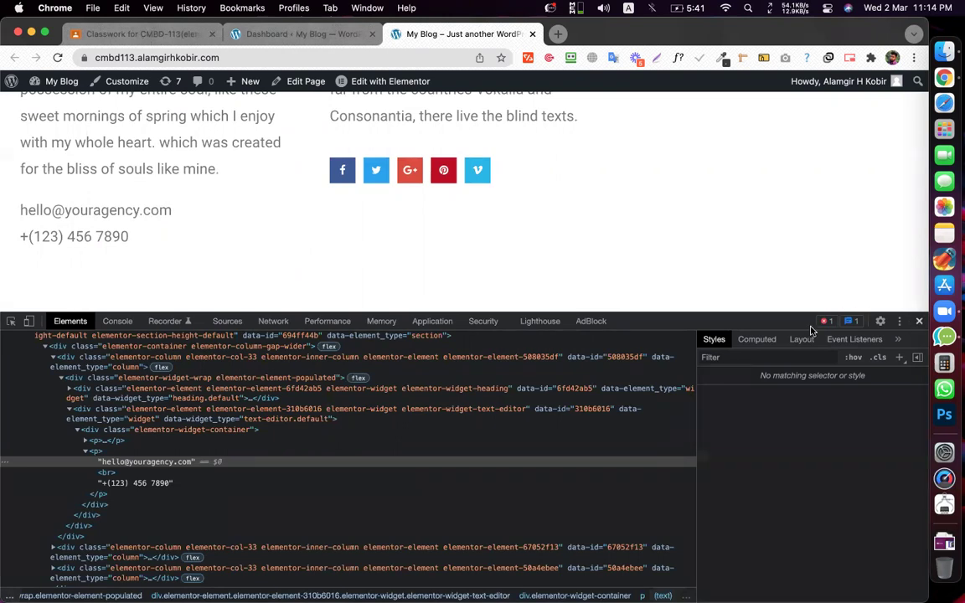
{"action": "key", "text": "super+alt+i"}
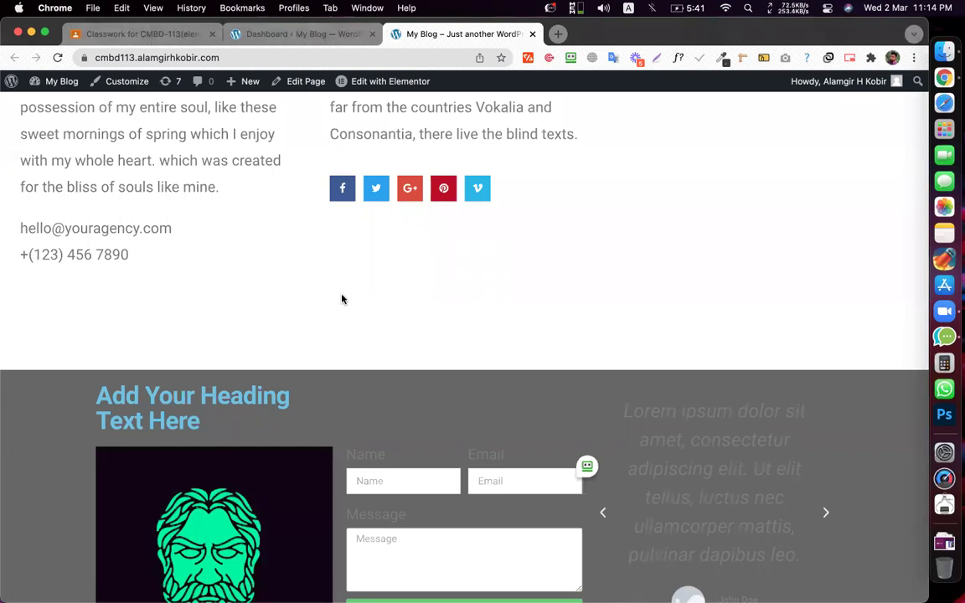
- Open Plugins > Add New from the dashboard tab
{"action": "left_click", "coordinate": [323, 39]}
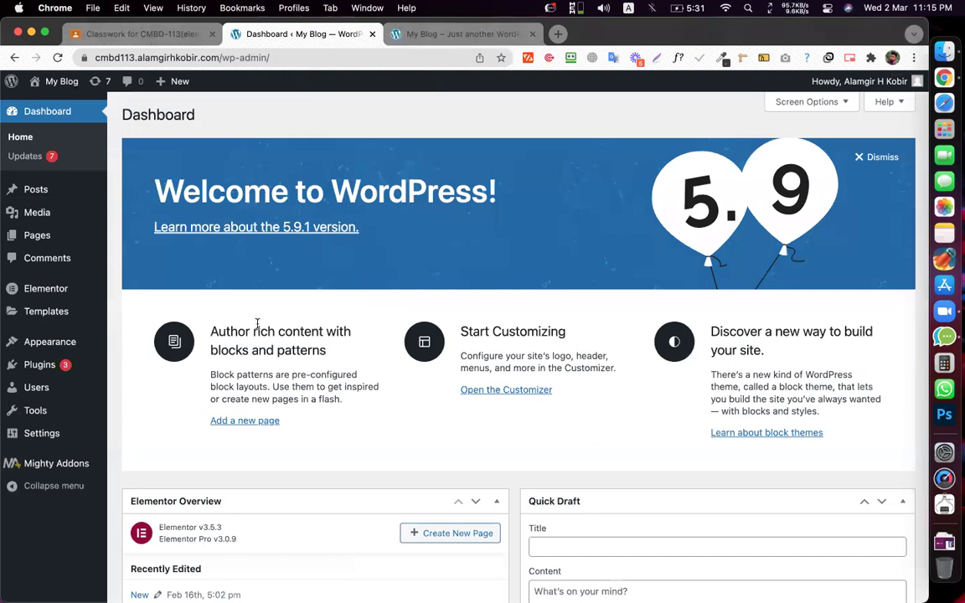
{"action": "mouse_move", "coordinate": [109, 369]}
{"action": "left_click", "coordinate": [134, 386]}
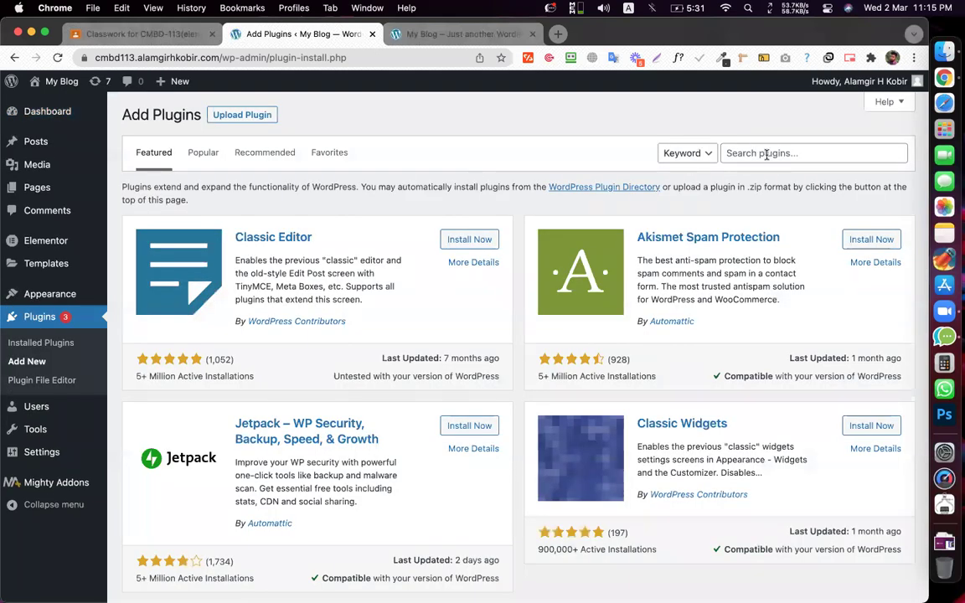
- Search plugins for 'real time find and replace', then trim the query to 'real time'
{"action": "left_click", "coordinate": [767, 154]}
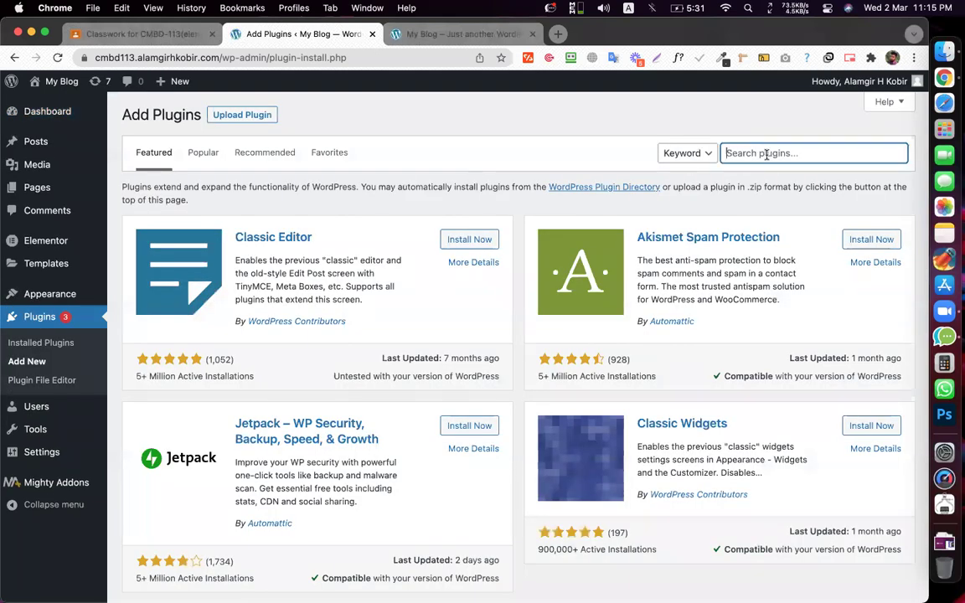
{"action": "type", "text": "real time find an"}
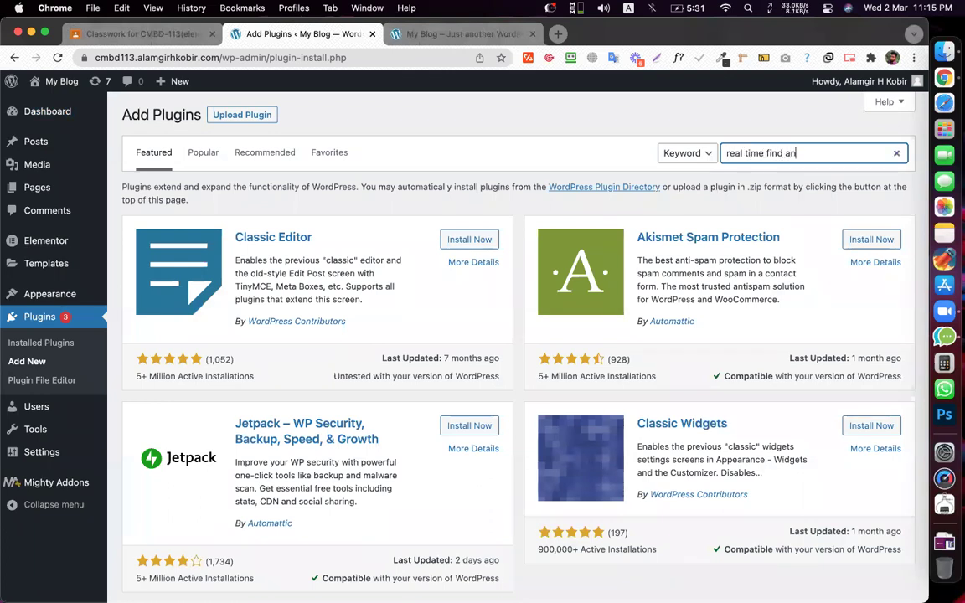
{"action": "type", "text": "d replace"}
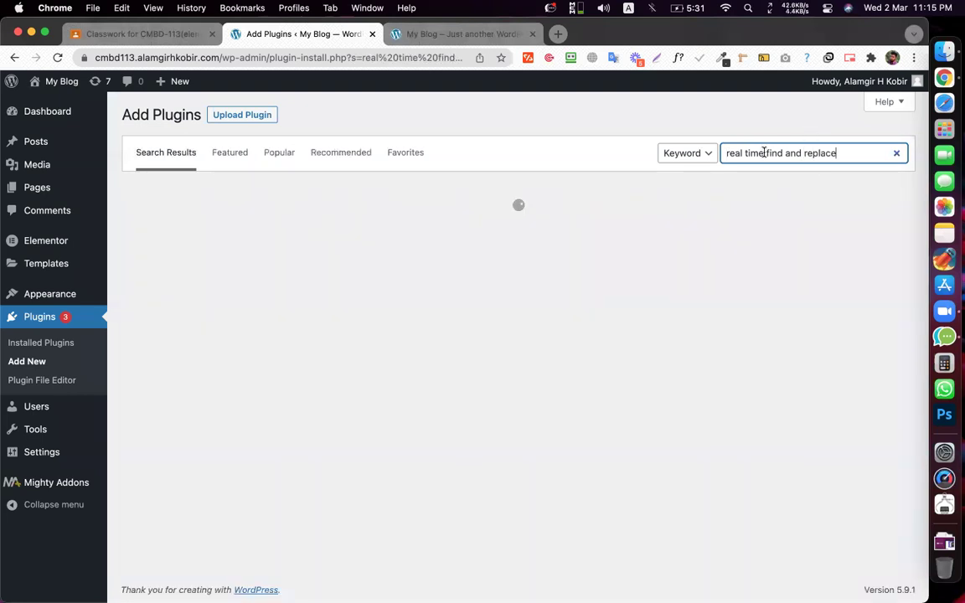
{"action": "left_click_drag", "start_coordinate": [762, 153], "coordinate": [724, 153]}
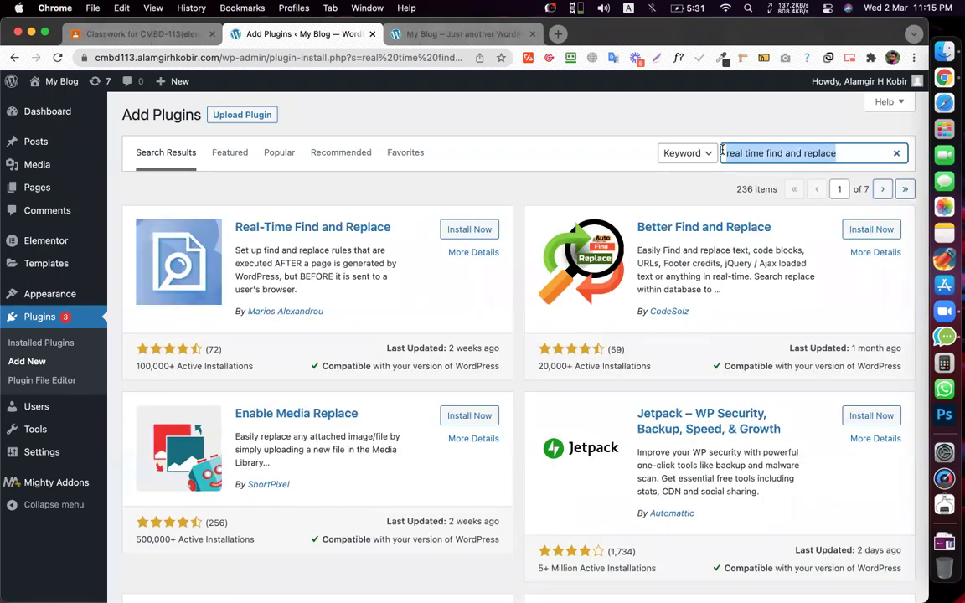
{"action": "key", "text": "Right"}
{"action": "key", "text": "shift+super+Right"}
{"action": "key", "text": "BackSpace"}
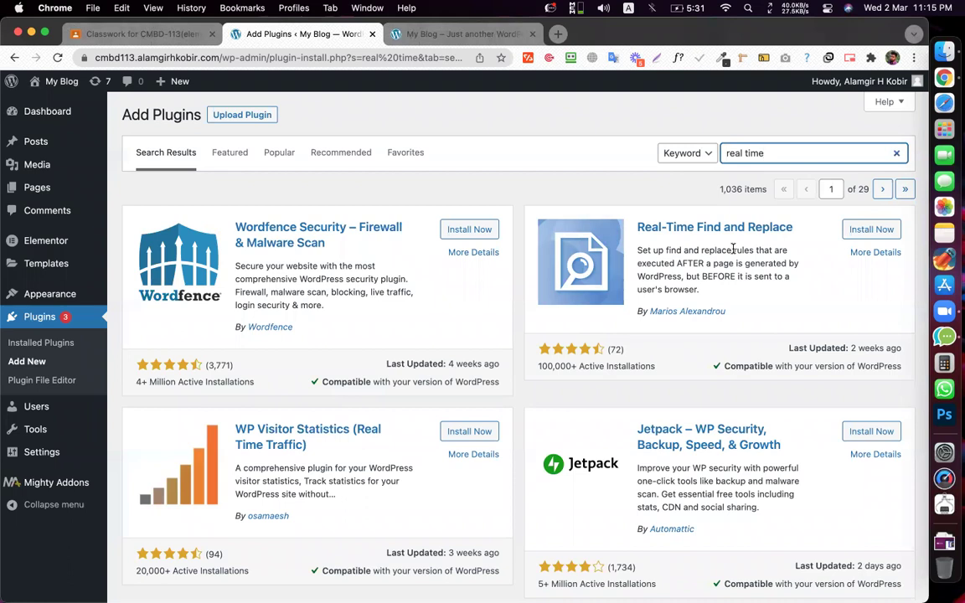
- Briefly open the system-wide search for 'pin' and dismiss it
{"action": "mouse_move", "coordinate": [39, 486]}
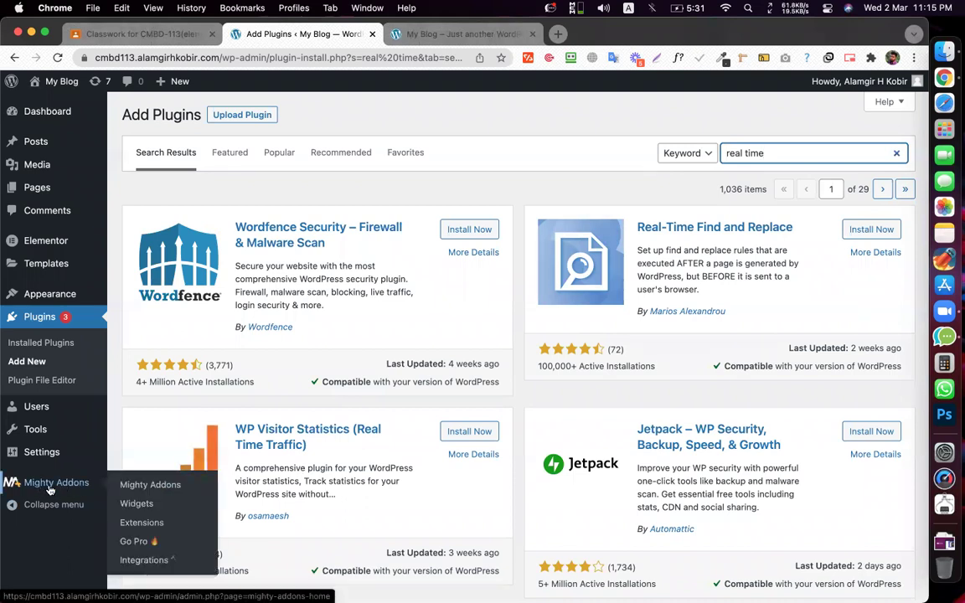
{"action": "key", "text": "super+space"}
{"action": "type", "text": "pin"}
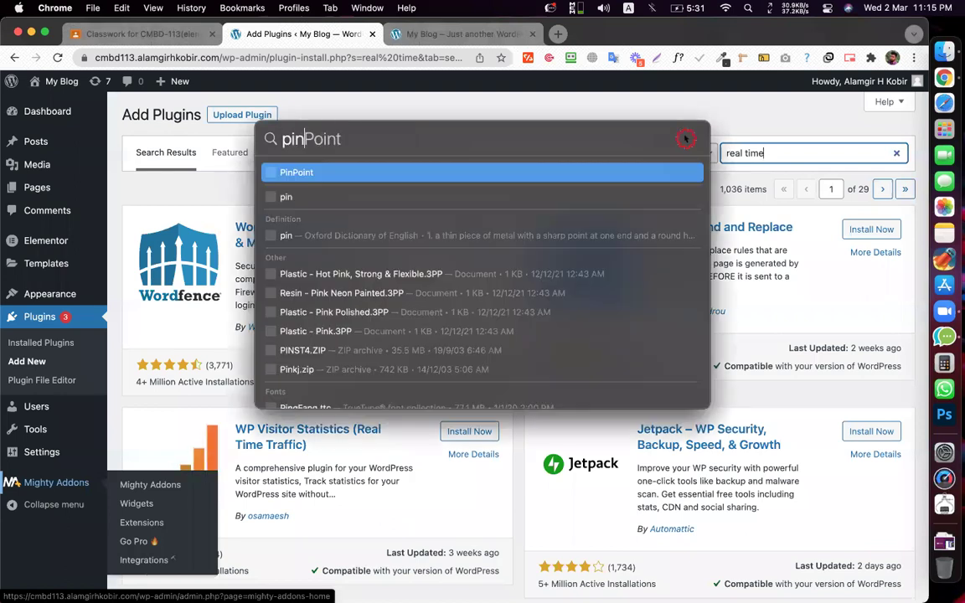
{"action": "key", "text": "Escape"}
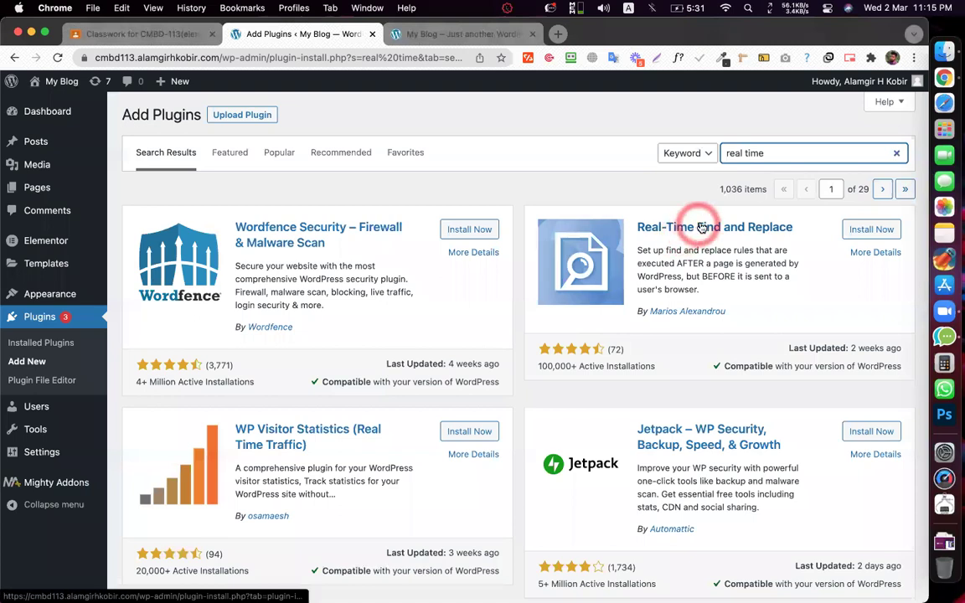
- Install Real-Time Find and Replace from the search results, then activate it
{"action": "left_click", "coordinate": [871, 232]}
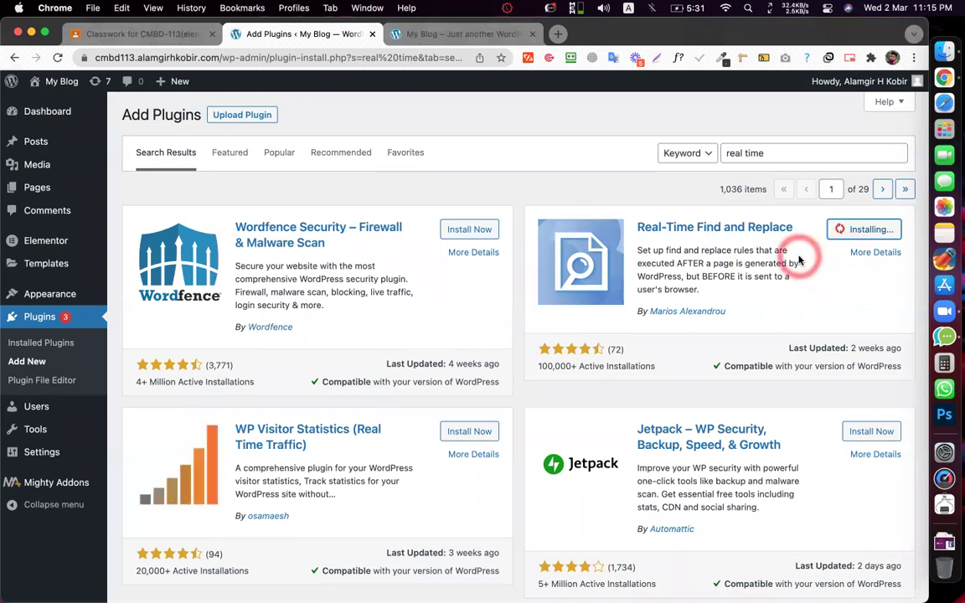
{"action": "left_click", "coordinate": [877, 229]}
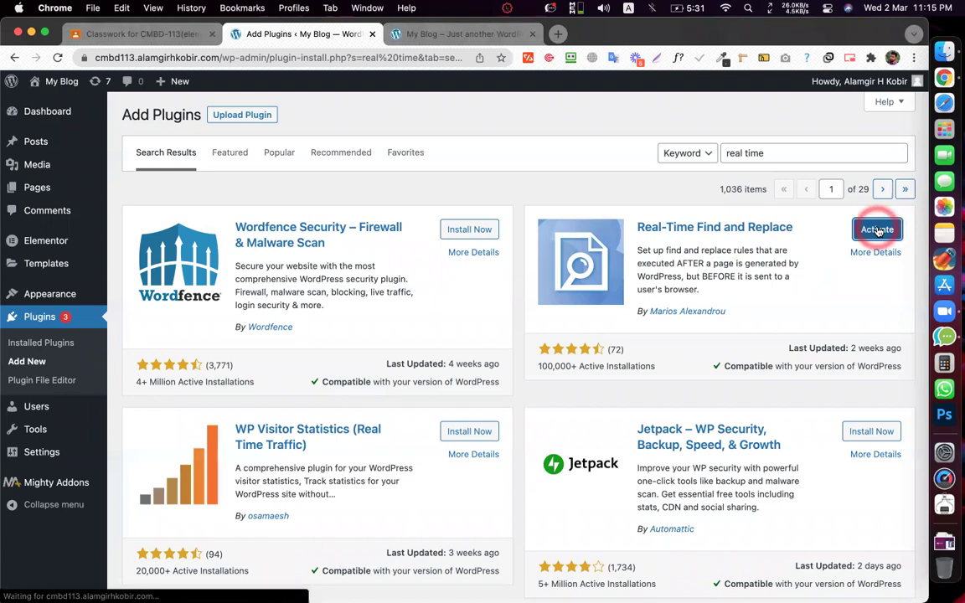
{"action": "left_click", "coordinate": [413, 124]}
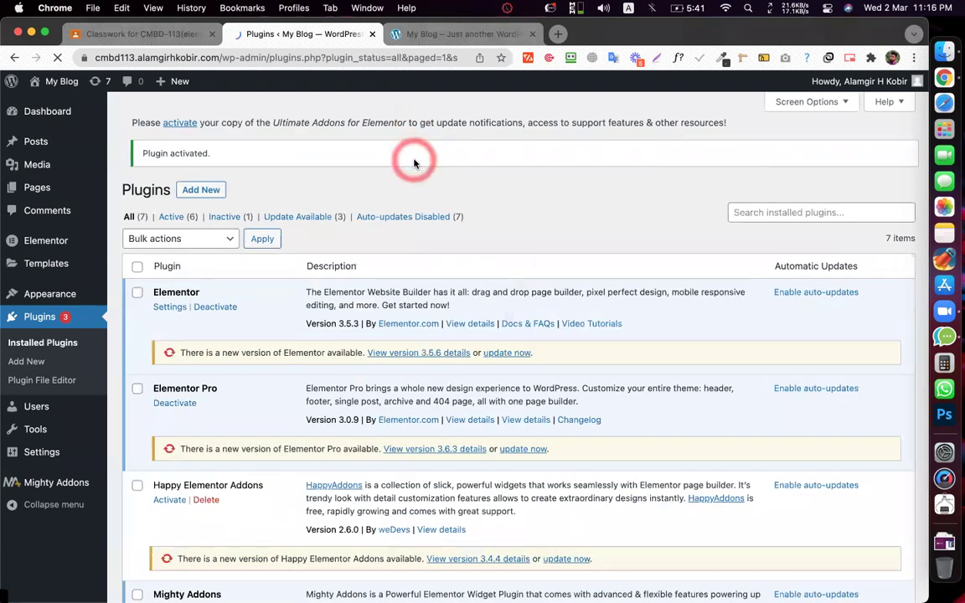
- Deactivate Ultimate Addons for Elementor and Mighty Addons in Installed Plugins
{"action": "scroll", "coordinate": [550, 207], "scroll_direction": "down", "scroll_amount": 8}
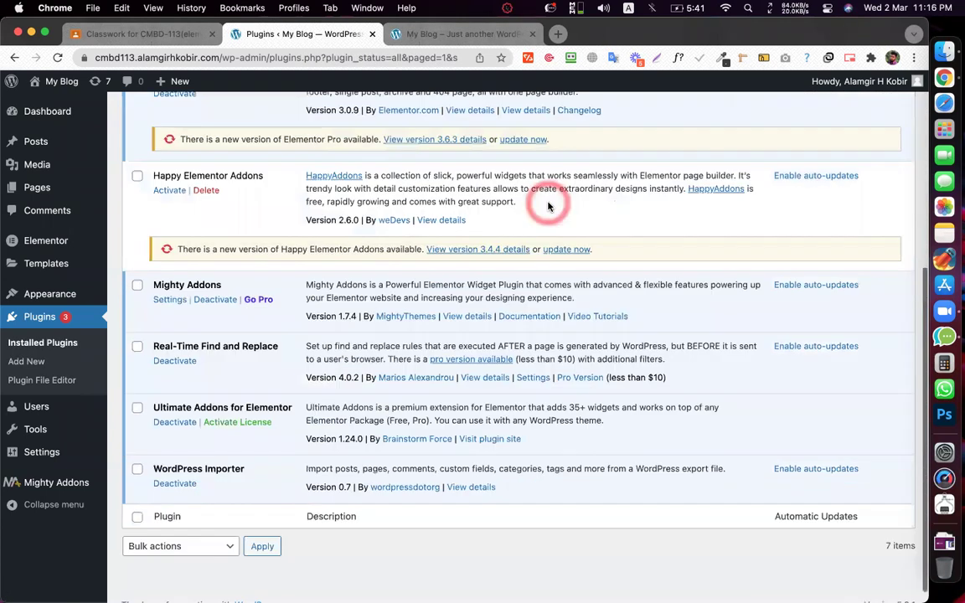
{"action": "left_click", "coordinate": [175, 466]}
{"action": "left_click", "coordinate": [168, 408]}
{"action": "left_click", "coordinate": [199, 372]}
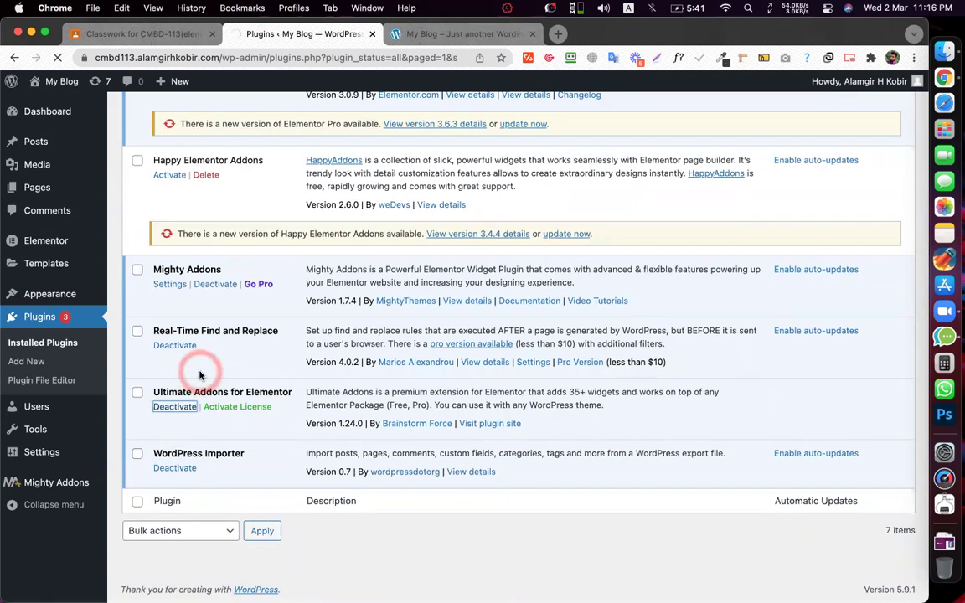
{"action": "left_click", "coordinate": [200, 373]}
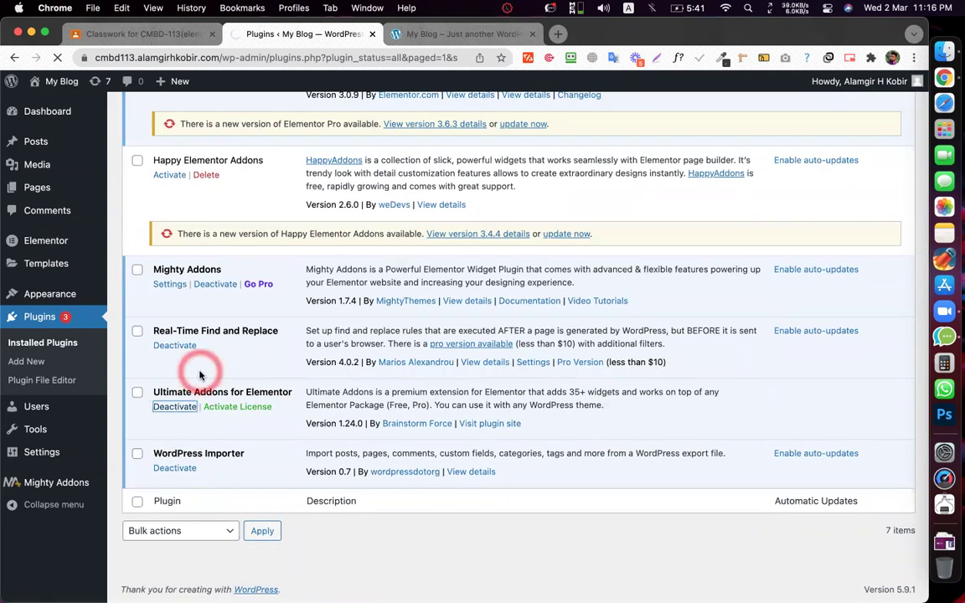
{"action": "scroll", "coordinate": [199, 369], "scroll_direction": "down", "scroll_amount": 10}
{"action": "left_click", "coordinate": [176, 352]}
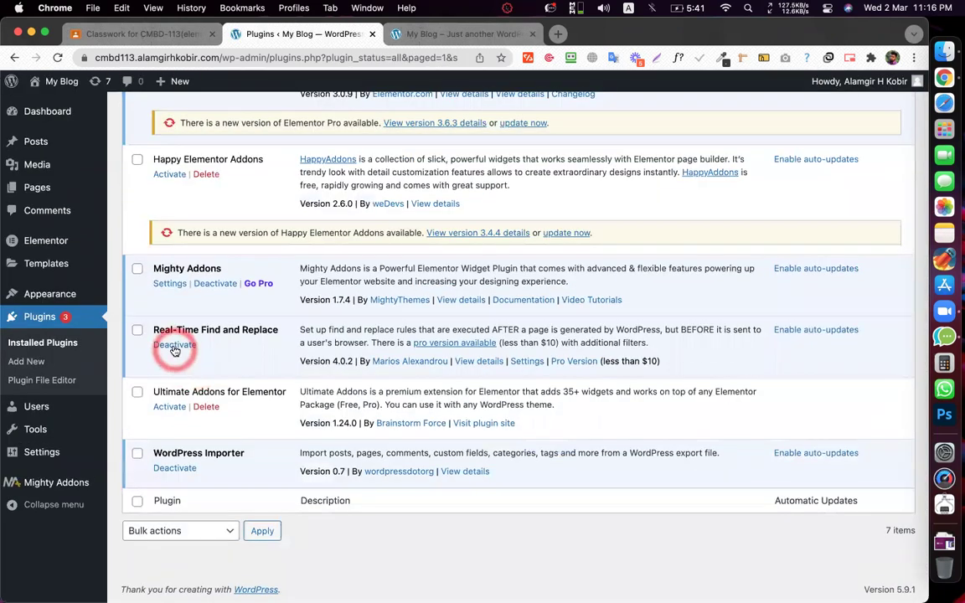
{"action": "left_click", "coordinate": [210, 284]}
- Go to Tools > Real-Time Find and Replace from the admin menu
{"action": "scroll", "coordinate": [327, 314], "scroll_direction": "up", "scroll_amount": 5}
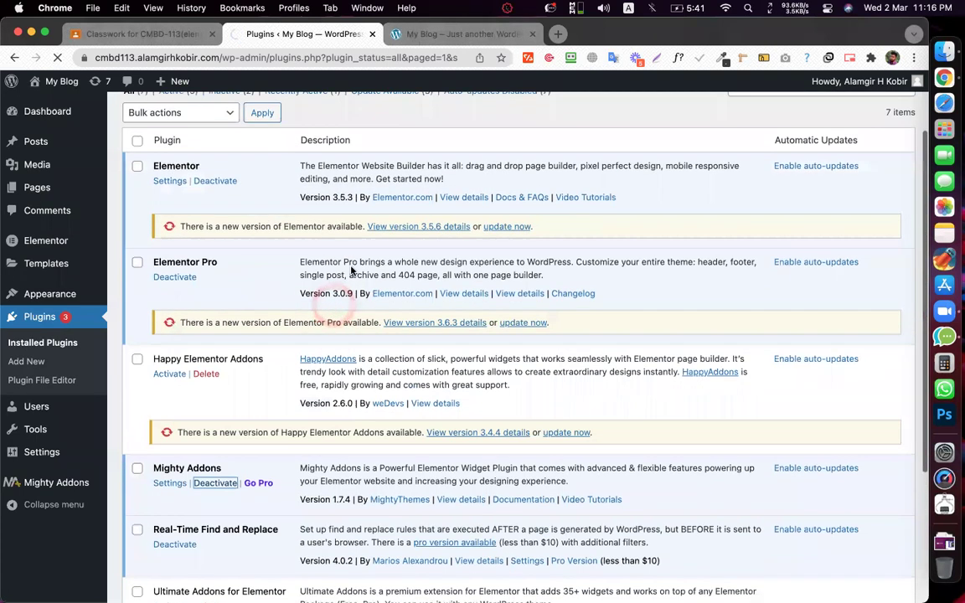
{"action": "scroll", "coordinate": [339, 264], "scroll_direction": "down", "scroll_amount": 4}
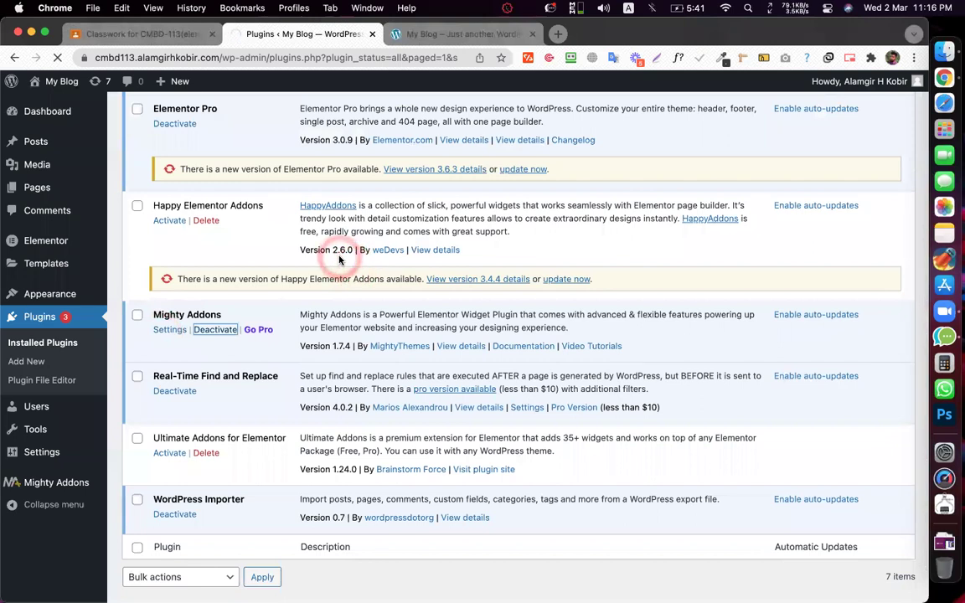
{"action": "scroll", "coordinate": [309, 243], "scroll_direction": "down", "scroll_amount": 7}
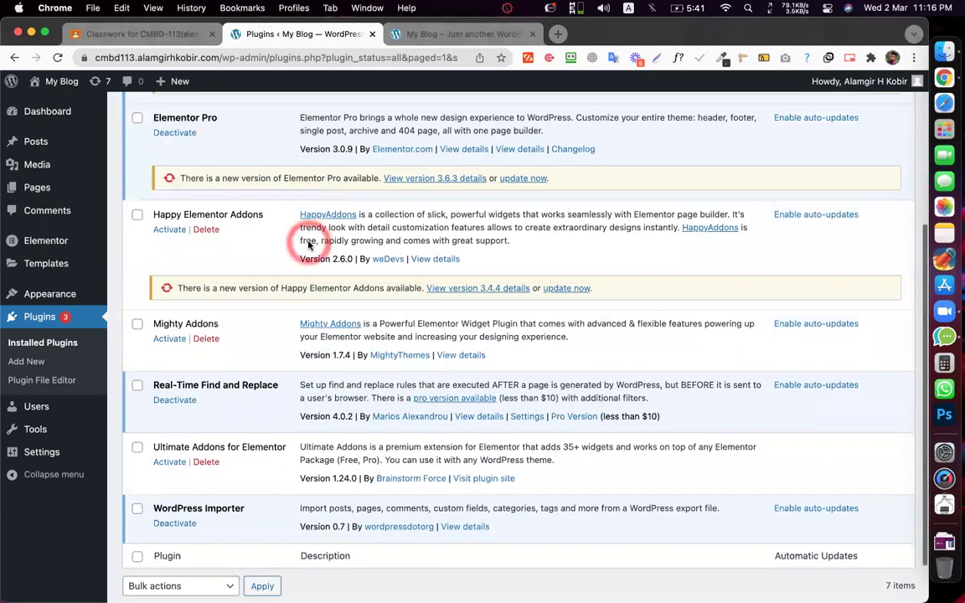
{"action": "scroll", "coordinate": [308, 243], "scroll_direction": "down", "scroll_amount": 2}
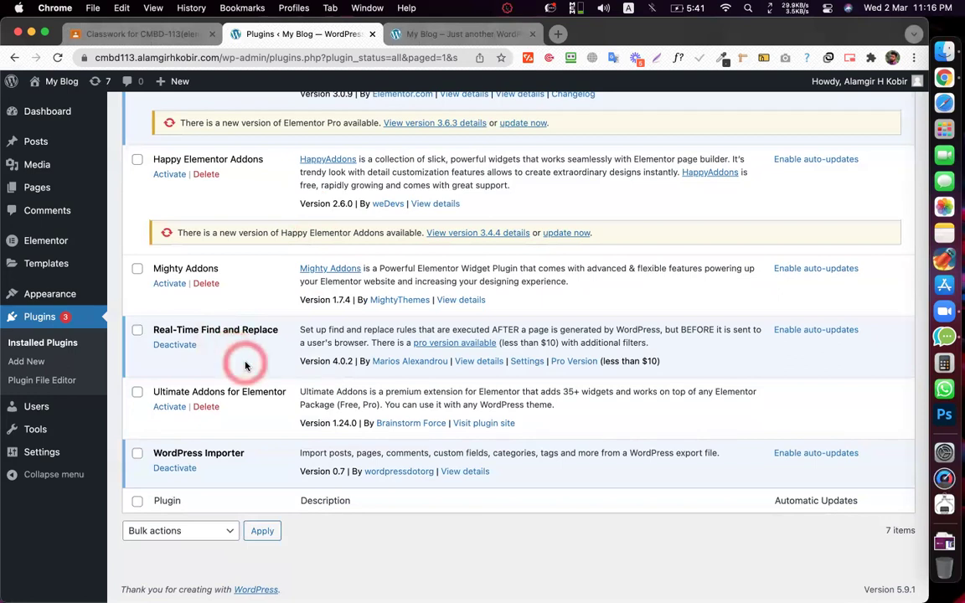
{"action": "scroll", "coordinate": [244, 366], "scroll_direction": "up", "scroll_amount": 5}
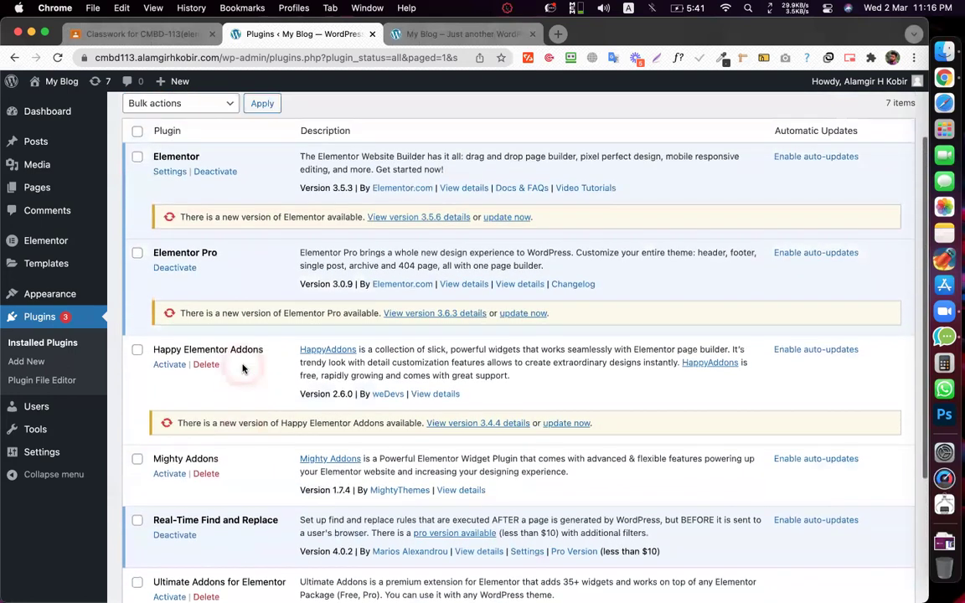
{"action": "scroll", "coordinate": [242, 365], "scroll_direction": "down", "scroll_amount": 10}
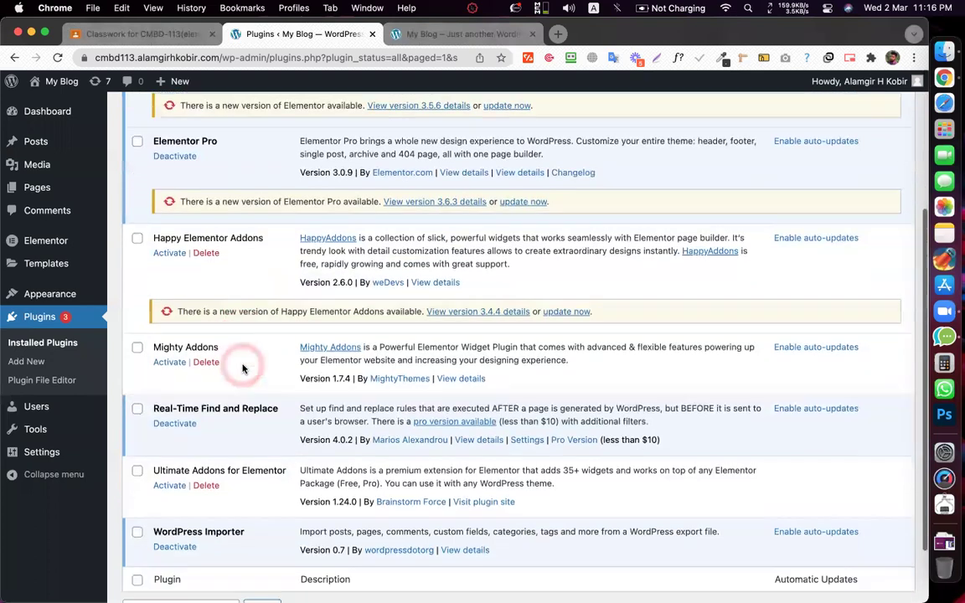
{"action": "left_click", "coordinate": [46, 431]}
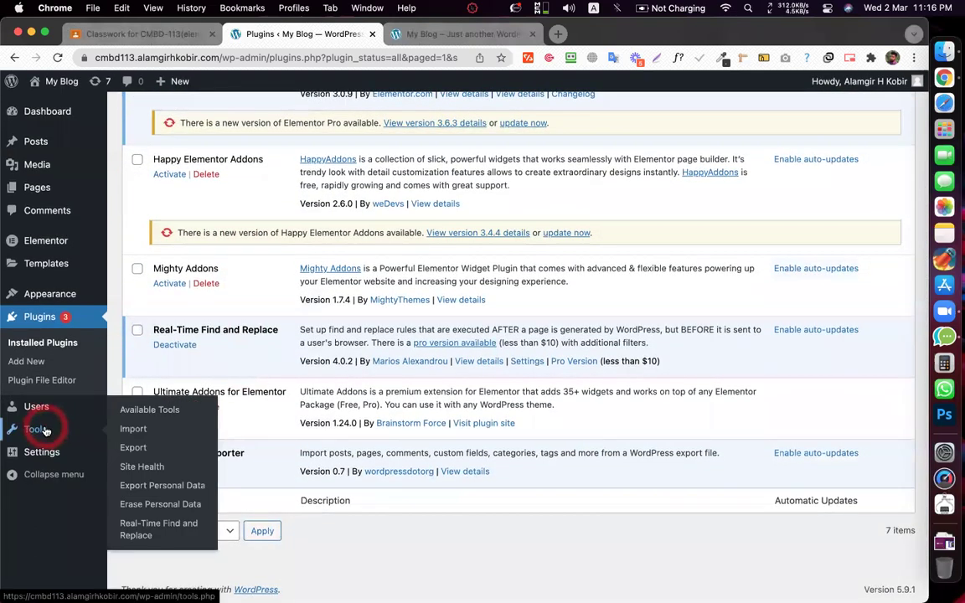
{"action": "left_click", "coordinate": [130, 531]}
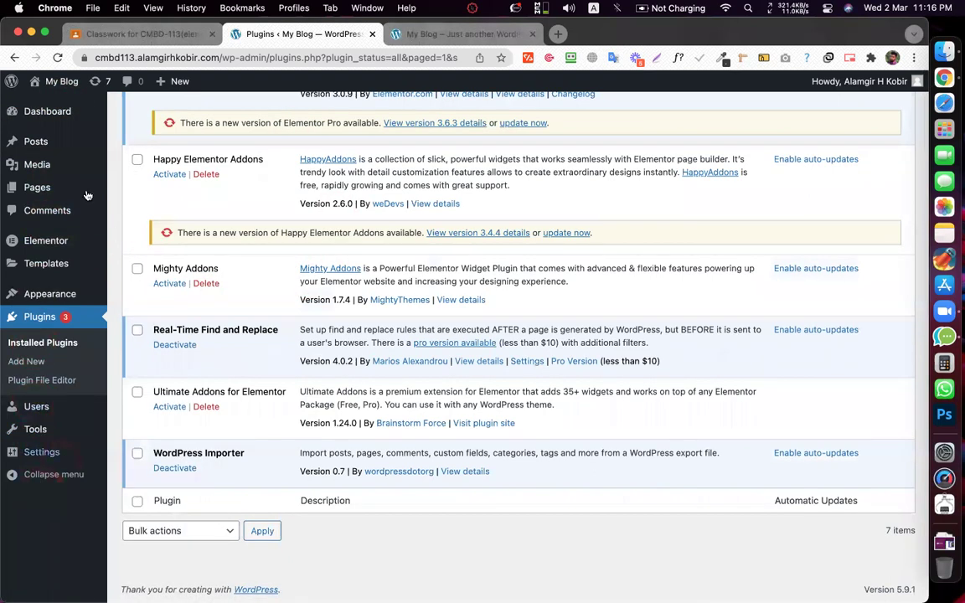
- Return to Tools > Real-Time Find and Replace to load its empty settings page
{"action": "mouse_move", "coordinate": [59, 116]}
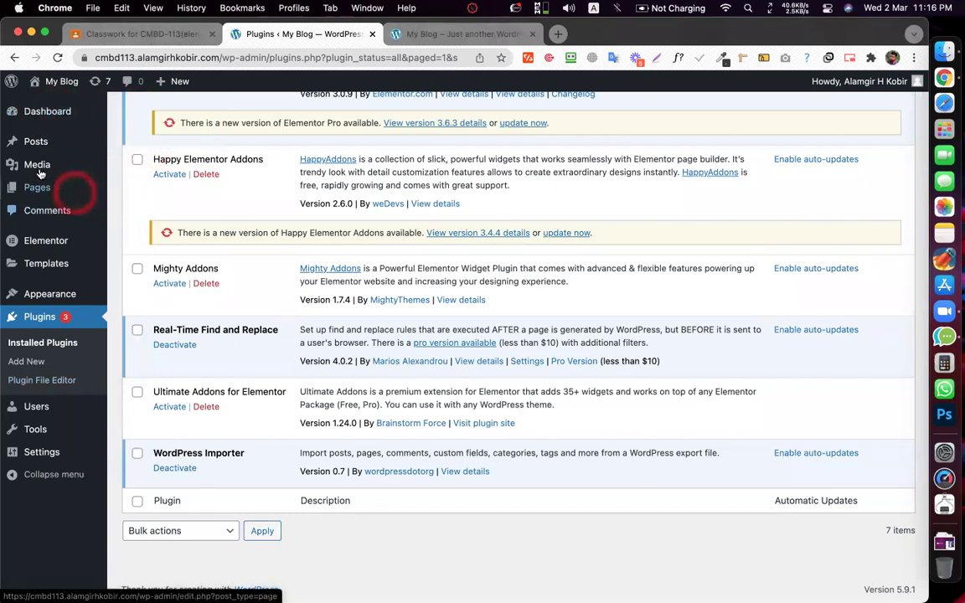
{"action": "mouse_move", "coordinate": [56, 457]}
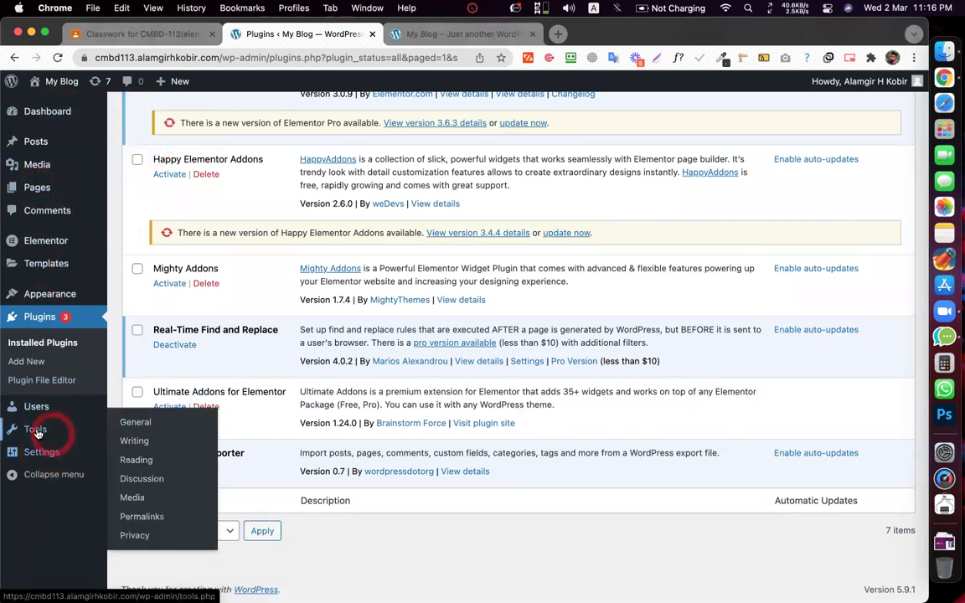
{"action": "mouse_move", "coordinate": [49, 430]}
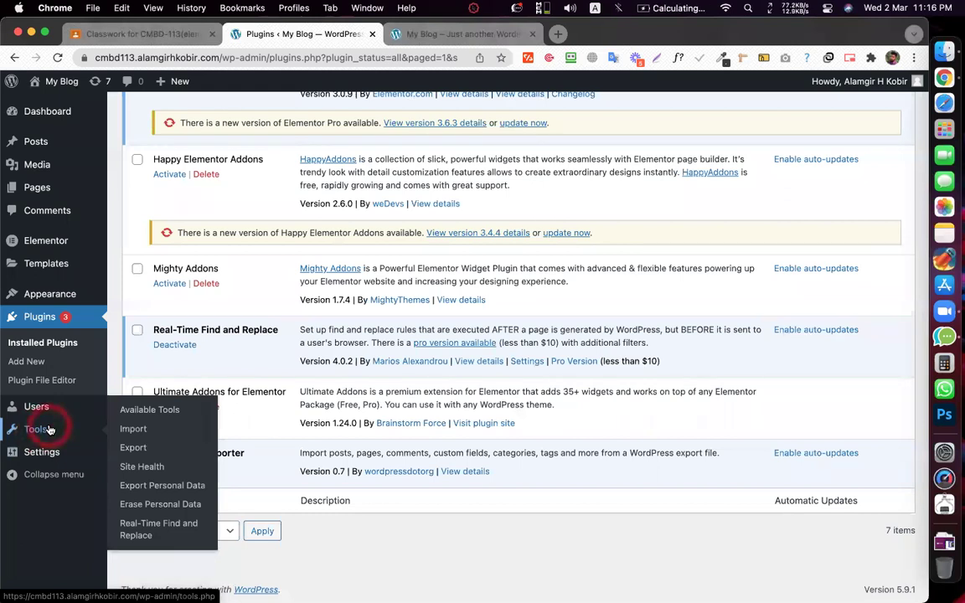
{"action": "mouse_move", "coordinate": [47, 111]}
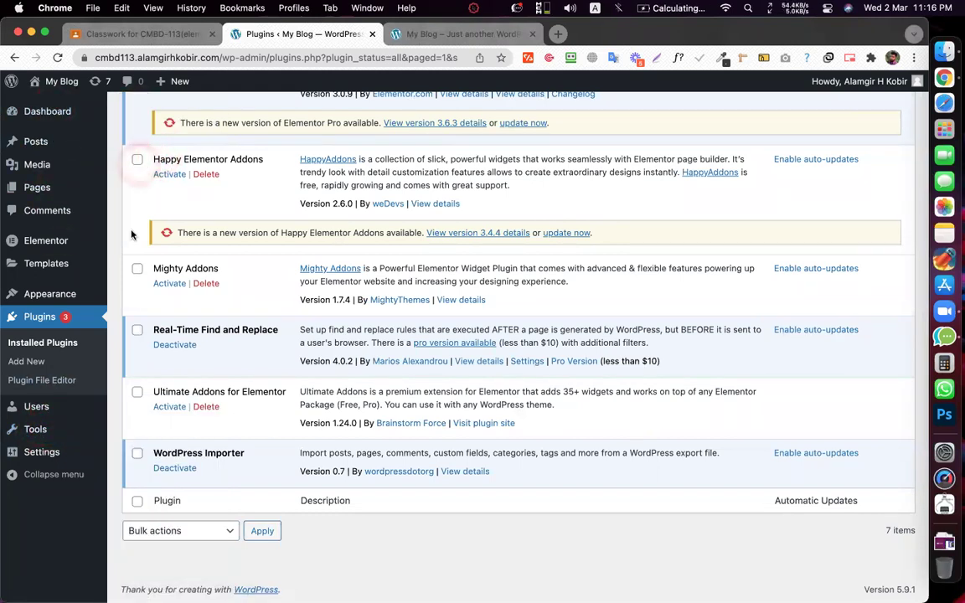
{"action": "mouse_move", "coordinate": [36, 432]}
{"action": "left_click", "coordinate": [139, 538]}
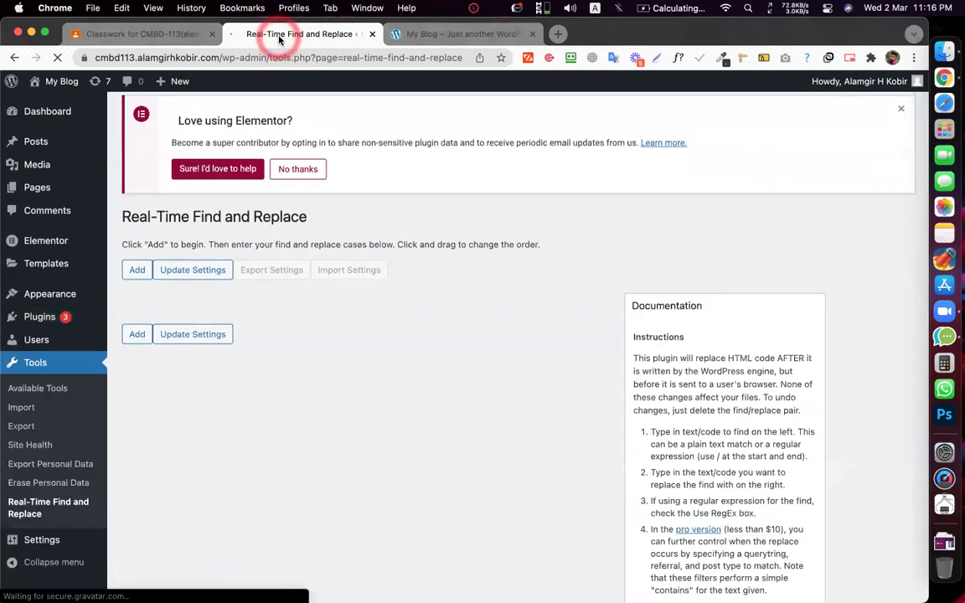
{"action": "left_click", "coordinate": [402, 270]}
- Add a new empty find-and-replace rule row
{"action": "left_click", "coordinate": [137, 335]}
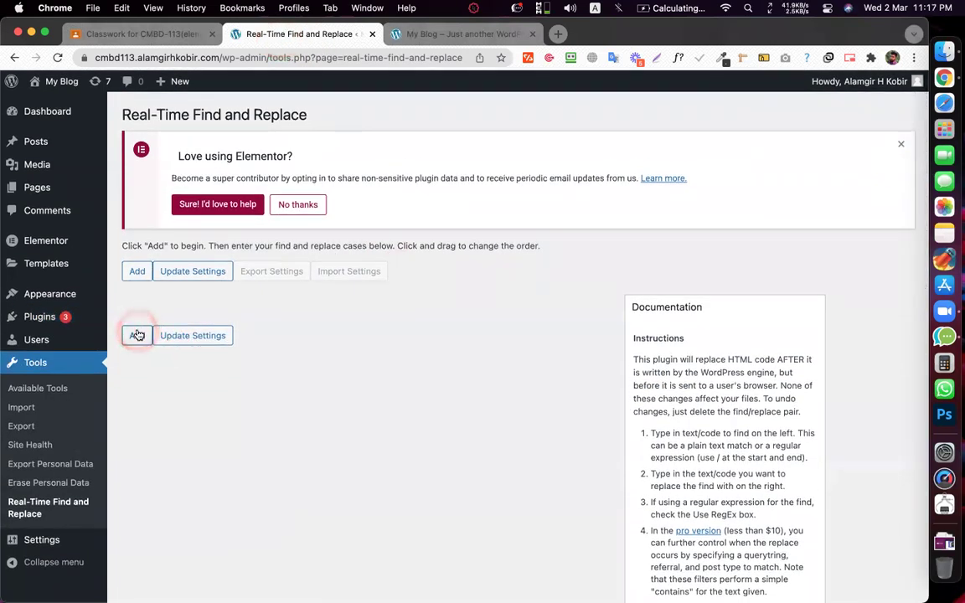
{"action": "scroll", "coordinate": [225, 335], "scroll_direction": "down", "scroll_amount": 5}
{"action": "scroll", "coordinate": [225, 358], "scroll_direction": "up", "scroll_amount": 2}
{"action": "scroll", "coordinate": [225, 358], "scroll_direction": "up", "scroll_amount": 3}
{"action": "left_click", "coordinate": [206, 344]}
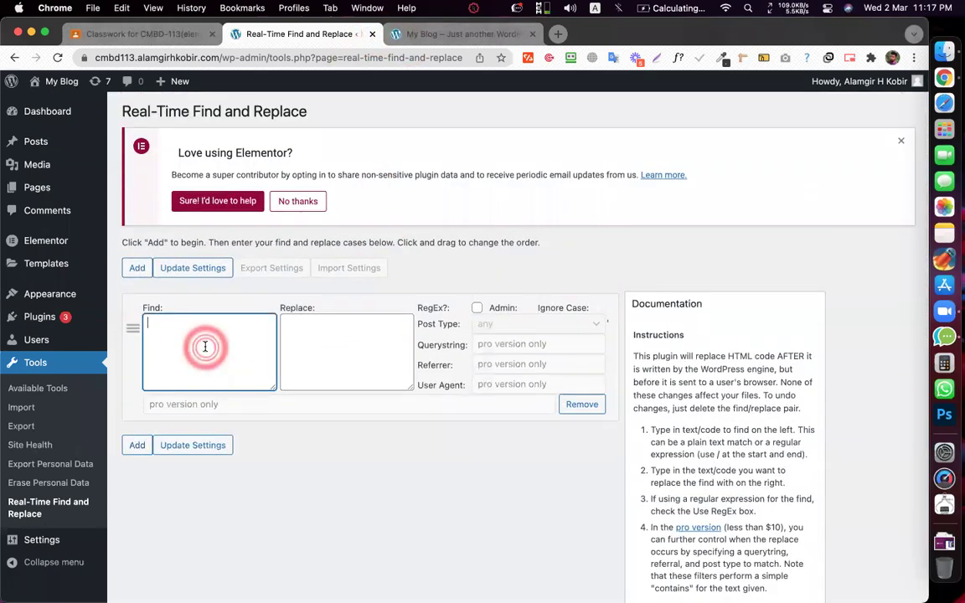
{"action": "left_click", "coordinate": [326, 344]}
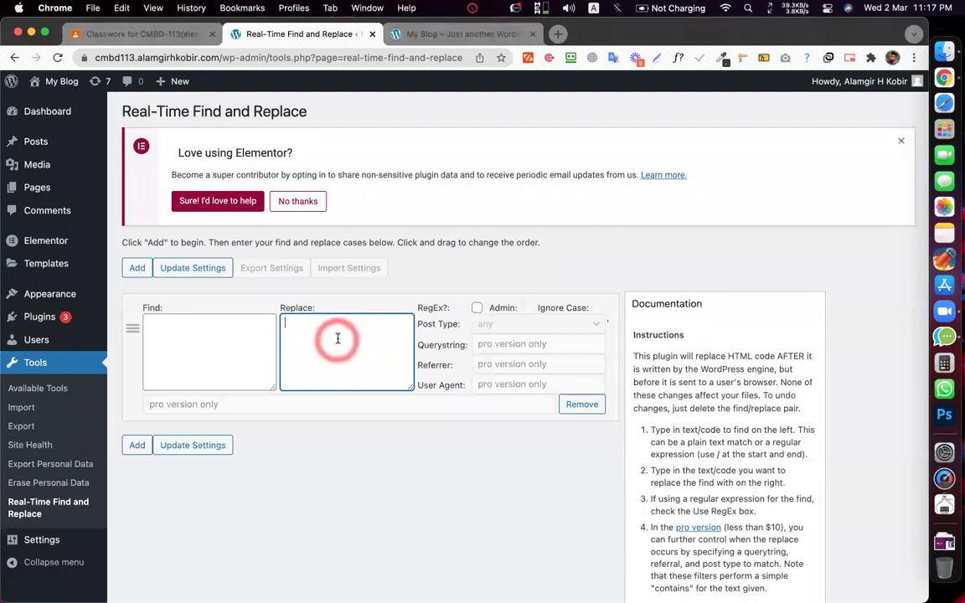
- Paste the live page's placeholder contact e-mail into Find, enter the new address, and save
{"action": "left_click", "coordinate": [419, 35]}
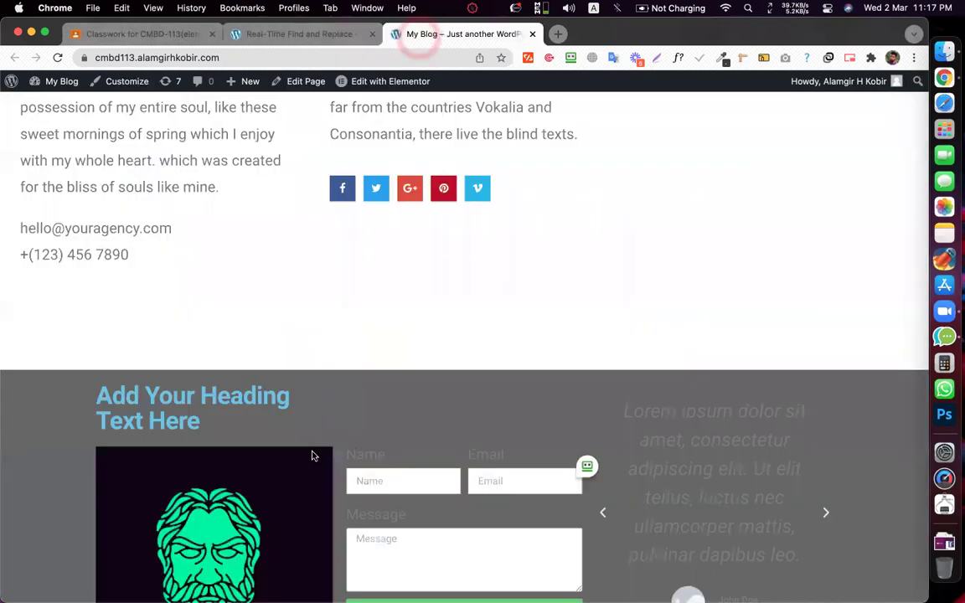
{"action": "left_click_drag", "start_coordinate": [22, 228], "coordinate": [173, 230]}
{"action": "key", "text": "super+c"}
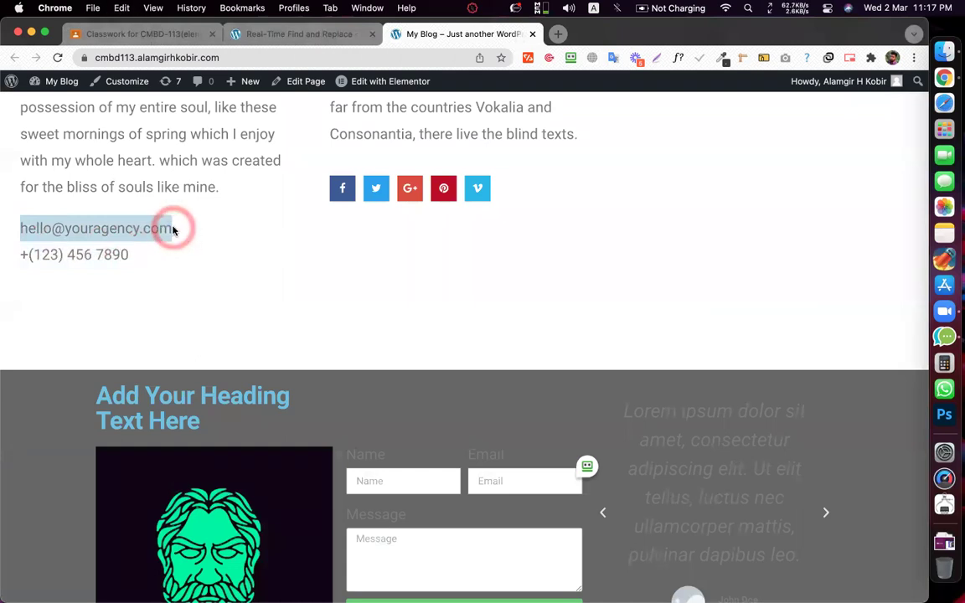
{"action": "left_click", "coordinate": [309, 38]}
{"action": "left_click", "coordinate": [190, 345]}
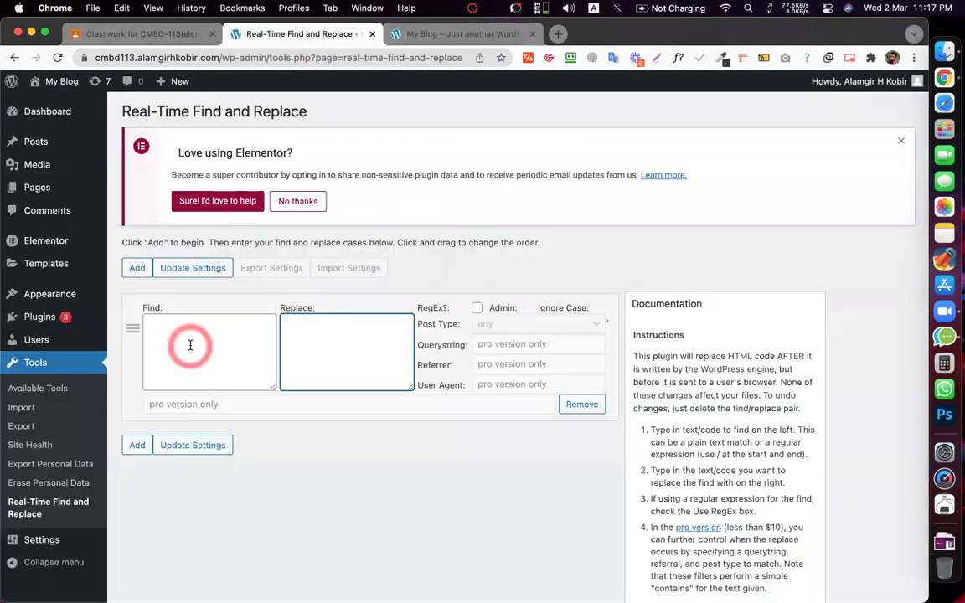
{"action": "key", "text": "super+v"}
{"action": "left_click", "coordinate": [346, 334]}
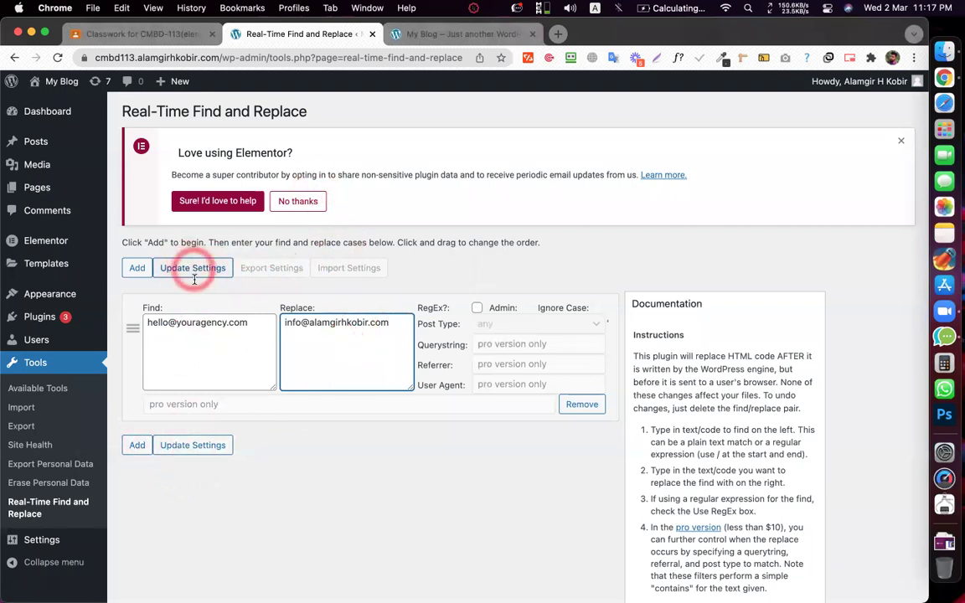
{"action": "left_click", "coordinate": [205, 447]}
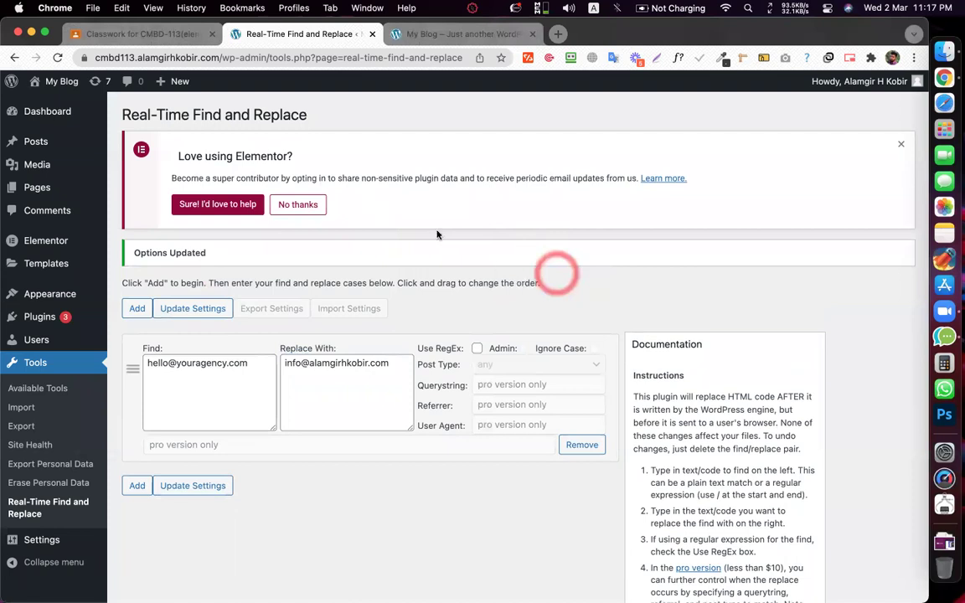
- Reload the live blog page and check the footer shows the new contact e-mail
{"action": "left_click", "coordinate": [412, 35]}
{"action": "key", "text": "super+r"}
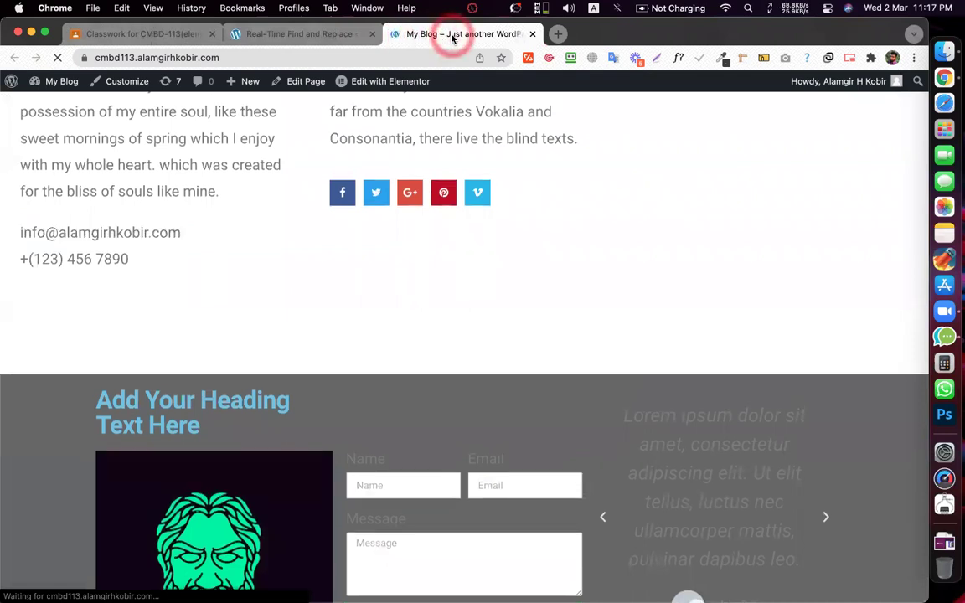
{"action": "scroll", "coordinate": [369, 272], "scroll_direction": "up", "scroll_amount": 4}
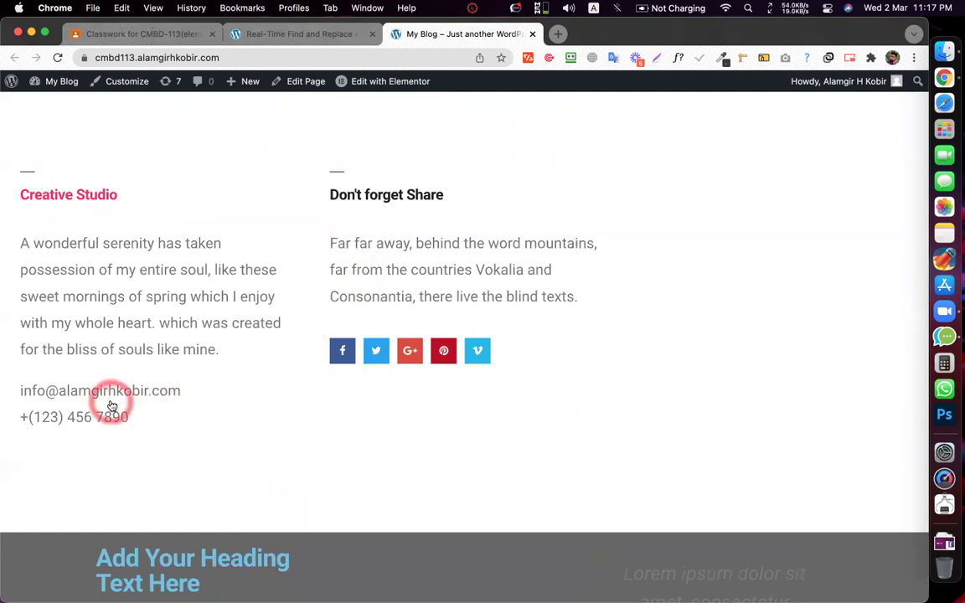
{"action": "left_click", "coordinate": [423, 258]}
- Scroll through the reloaded page, then go back to the find-and-replace settings tab
{"action": "scroll", "coordinate": [423, 256], "scroll_direction": "up", "scroll_amount": 8}
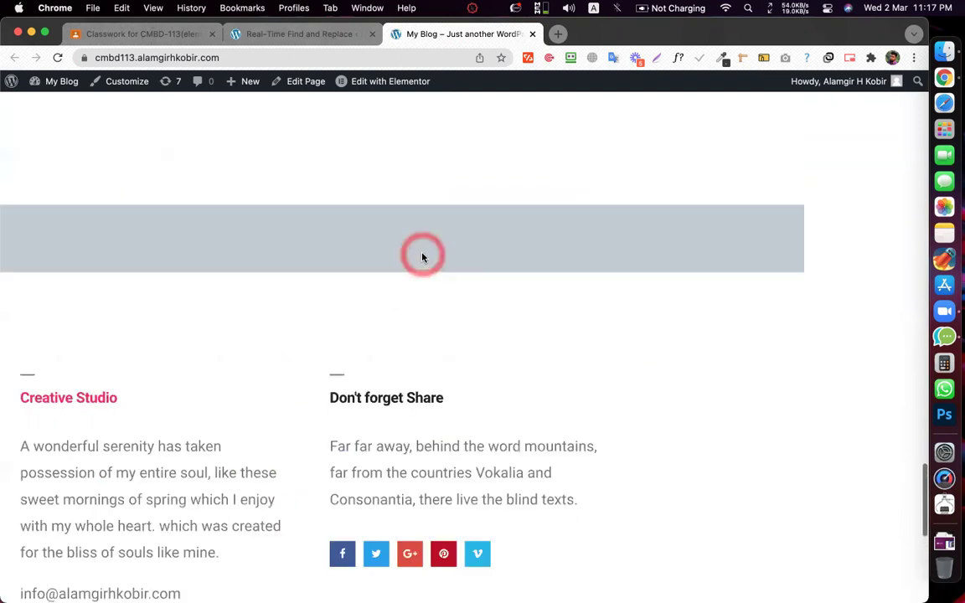
{"action": "scroll", "coordinate": [422, 258], "scroll_direction": "up", "scroll_amount": 5}
{"action": "scroll", "coordinate": [422, 258], "scroll_direction": "down", "scroll_amount": 1}
{"action": "scroll", "coordinate": [422, 258], "scroll_direction": "up", "scroll_amount": 6}
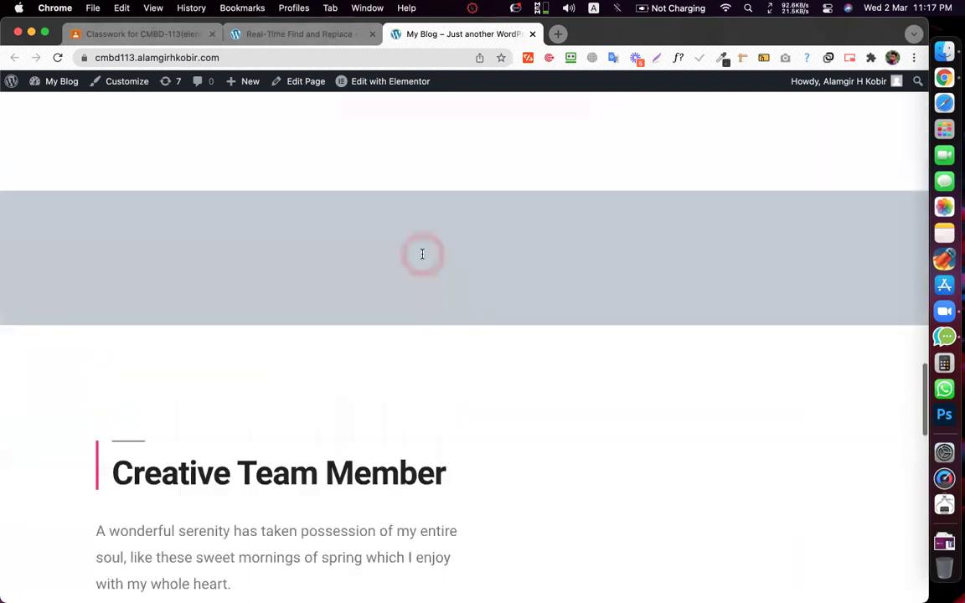
{"action": "scroll", "coordinate": [422, 258], "scroll_direction": "up", "scroll_amount": 3}
{"action": "scroll", "coordinate": [479, 421], "scroll_direction": "down", "scroll_amount": 2}
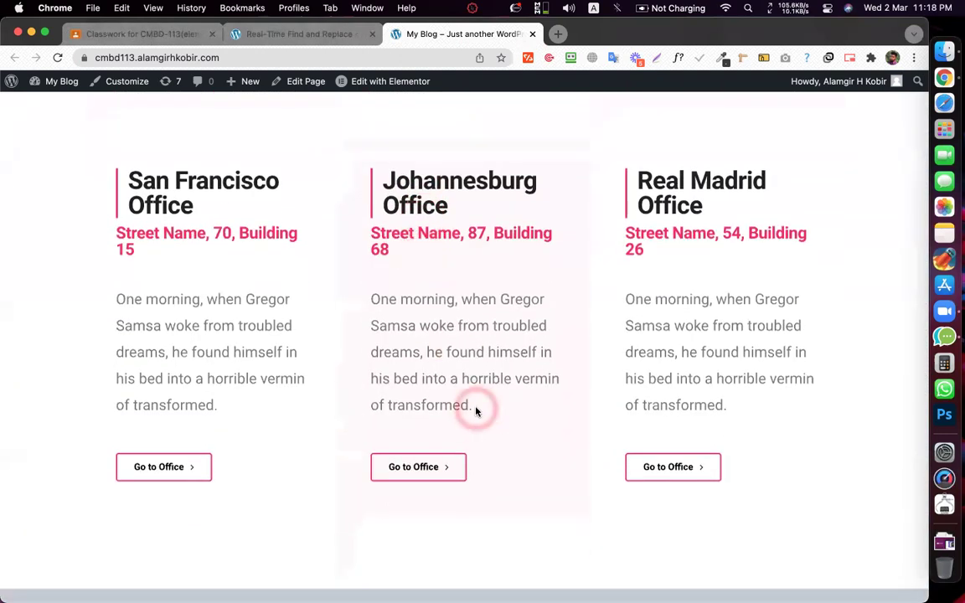
{"action": "scroll", "coordinate": [475, 410], "scroll_direction": "up", "scroll_amount": 8}
{"action": "scroll", "coordinate": [476, 411], "scroll_direction": "up", "scroll_amount": 15}
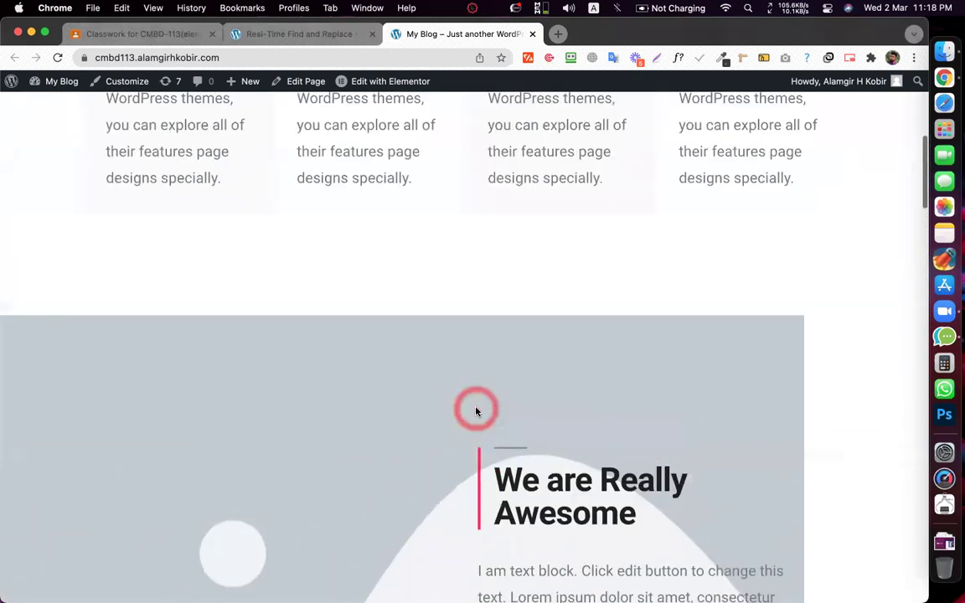
{"action": "scroll", "coordinate": [476, 410], "scroll_direction": "up", "scroll_amount": 5}
{"action": "scroll", "coordinate": [475, 410], "scroll_direction": "up", "scroll_amount": 5}
{"action": "scroll", "coordinate": [476, 410], "scroll_direction": "down", "scroll_amount": 20}
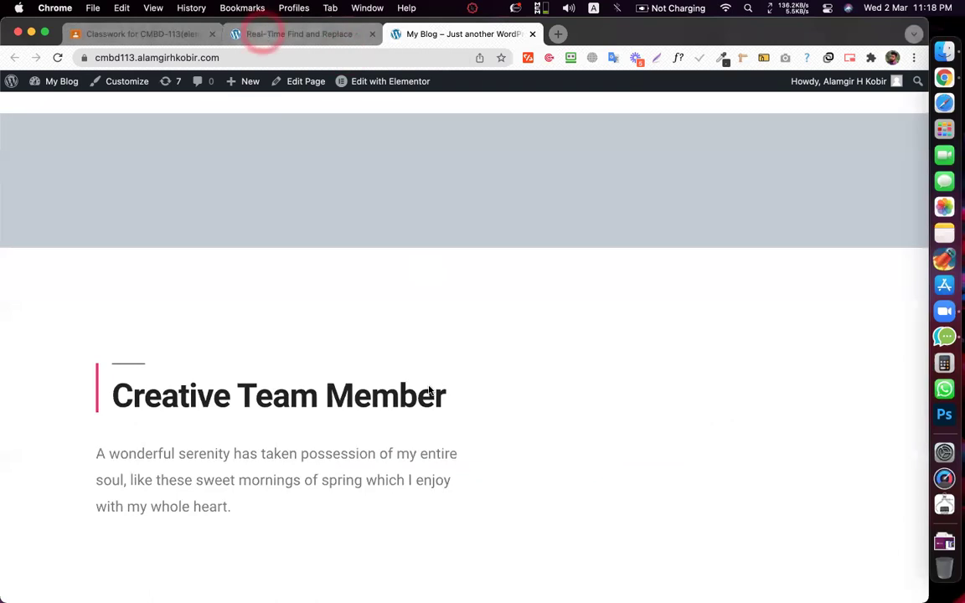
{"action": "left_click", "coordinate": [263, 35]}
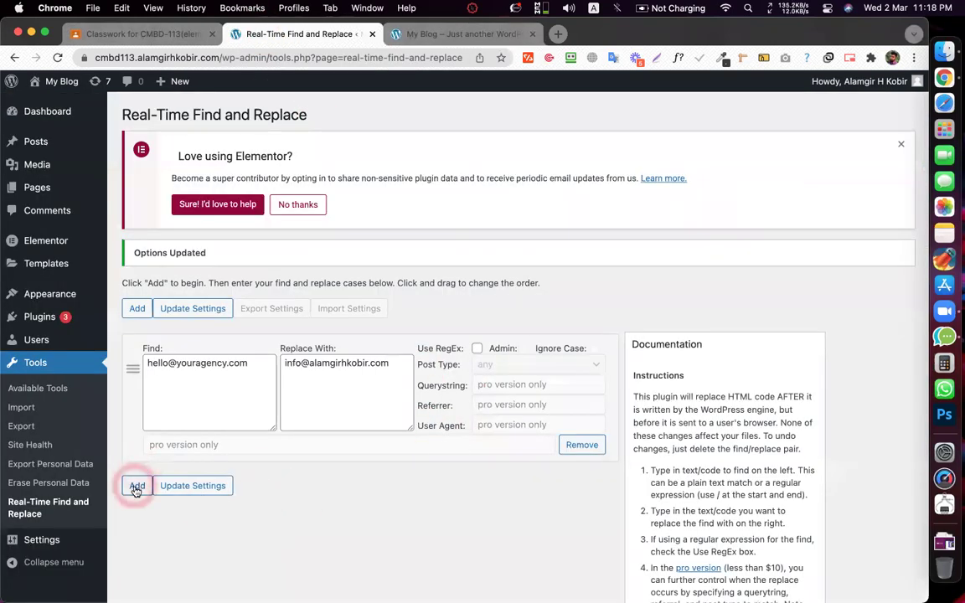
- Add four more empty find-and-replace rule rows
{"action": "scroll", "coordinate": [319, 510], "scroll_direction": "down", "scroll_amount": 3}
{"action": "left_click", "coordinate": [133, 386]}
{"action": "scroll", "coordinate": [133, 385], "scroll_direction": "down", "scroll_amount": 5}
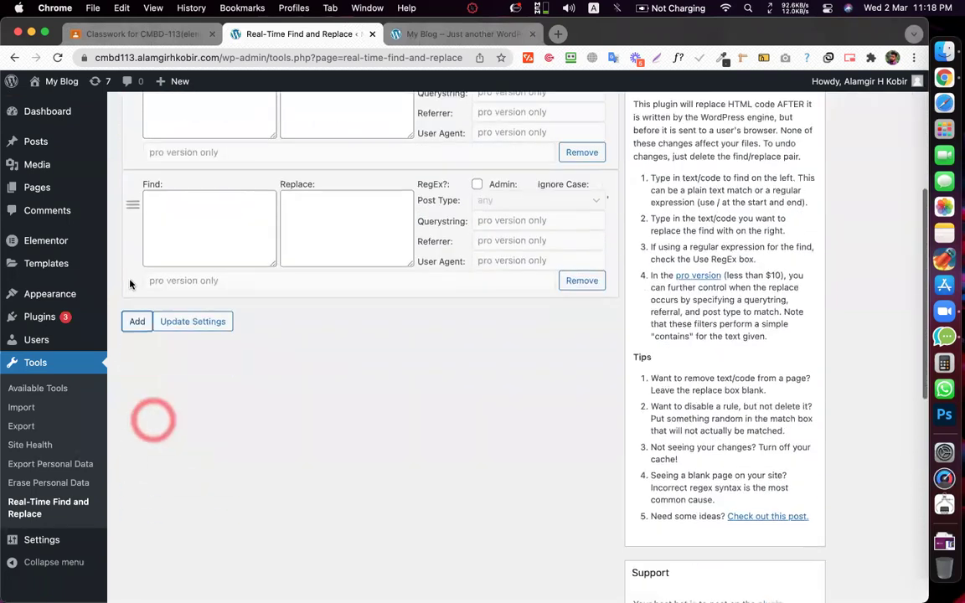
{"action": "left_click", "coordinate": [134, 225]}
{"action": "scroll", "coordinate": [159, 251], "scroll_direction": "down", "scroll_amount": 3}
{"action": "left_click", "coordinate": [136, 220]}
{"action": "scroll", "coordinate": [257, 238], "scroll_direction": "down", "scroll_amount": 1}
{"action": "scroll", "coordinate": [258, 238], "scroll_direction": "down", "scroll_amount": 2}
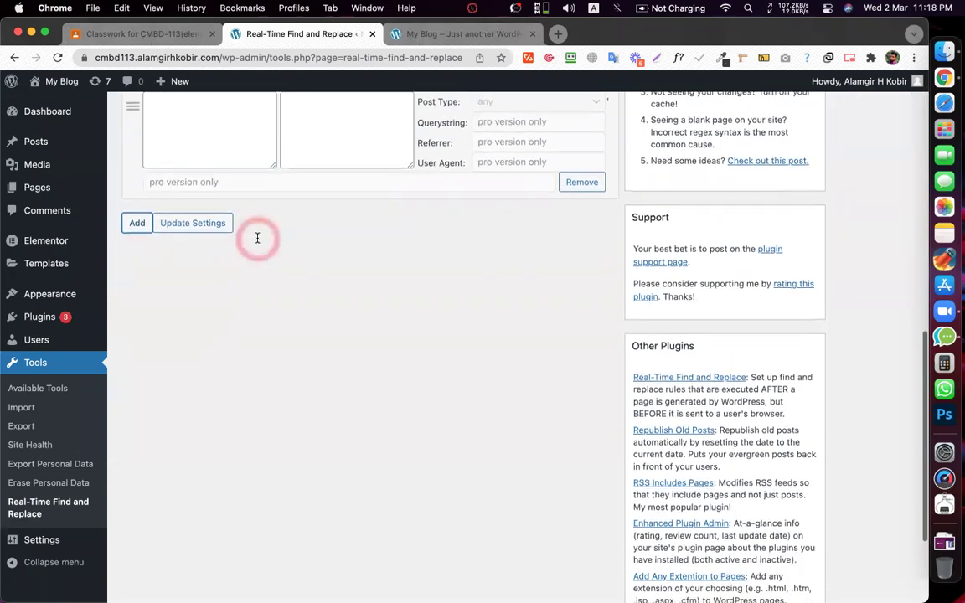
{"action": "scroll", "coordinate": [257, 238], "scroll_direction": "up", "scroll_amount": 6}
{"action": "scroll", "coordinate": [257, 238], "scroll_direction": "up", "scroll_amount": 1}
{"action": "scroll", "coordinate": [257, 238], "scroll_direction": "down", "scroll_amount": 2}
{"action": "left_click", "coordinate": [134, 513]}
{"action": "scroll", "coordinate": [331, 320], "scroll_direction": "down", "scroll_amount": 3}
{"action": "scroll", "coordinate": [152, 273], "scroll_direction": "down", "scroll_amount": 5}
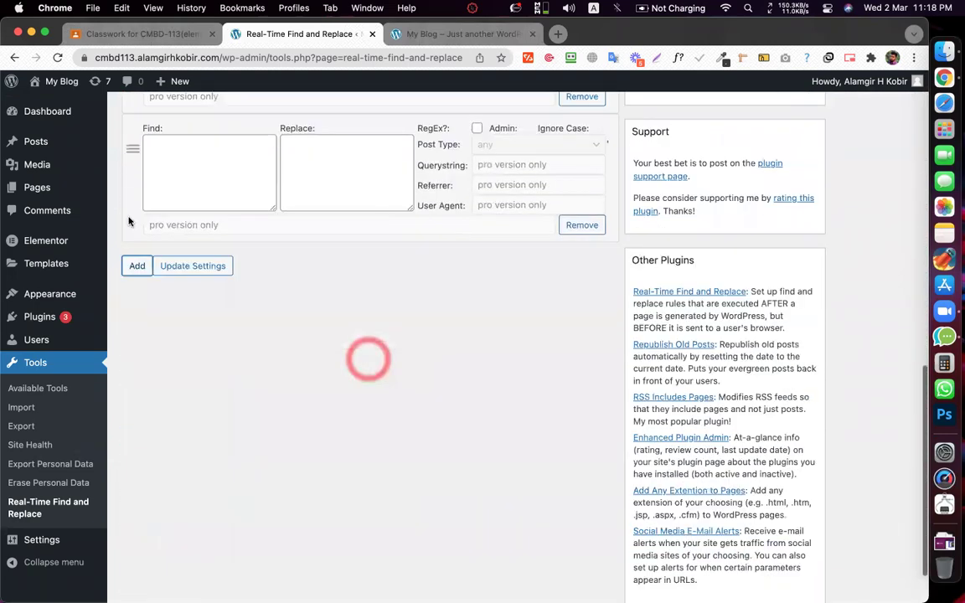
- Try adding further rules, dismissing the free-version limit warning each time
{"action": "left_click", "coordinate": [137, 222]}
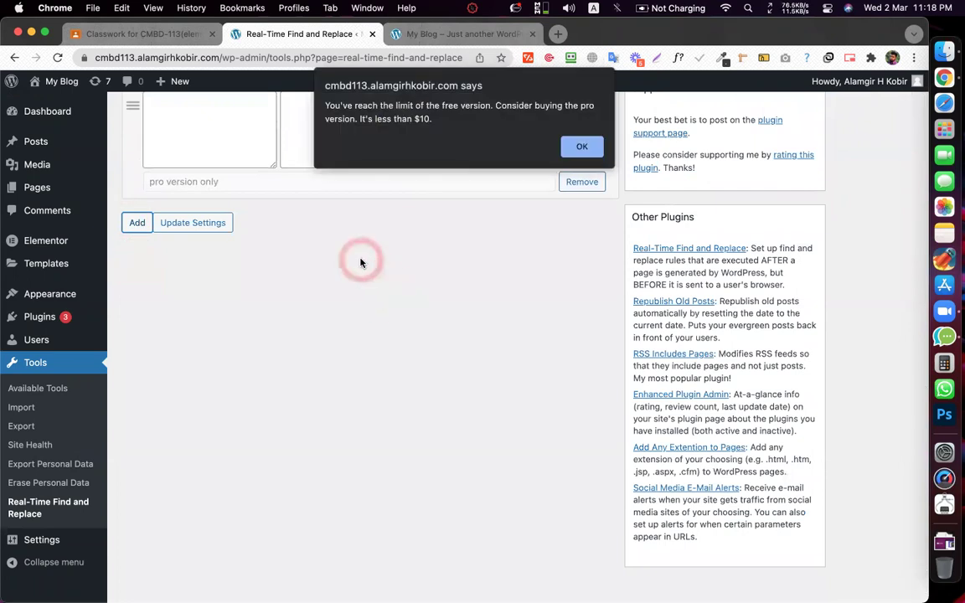
{"action": "left_click", "coordinate": [584, 147]}
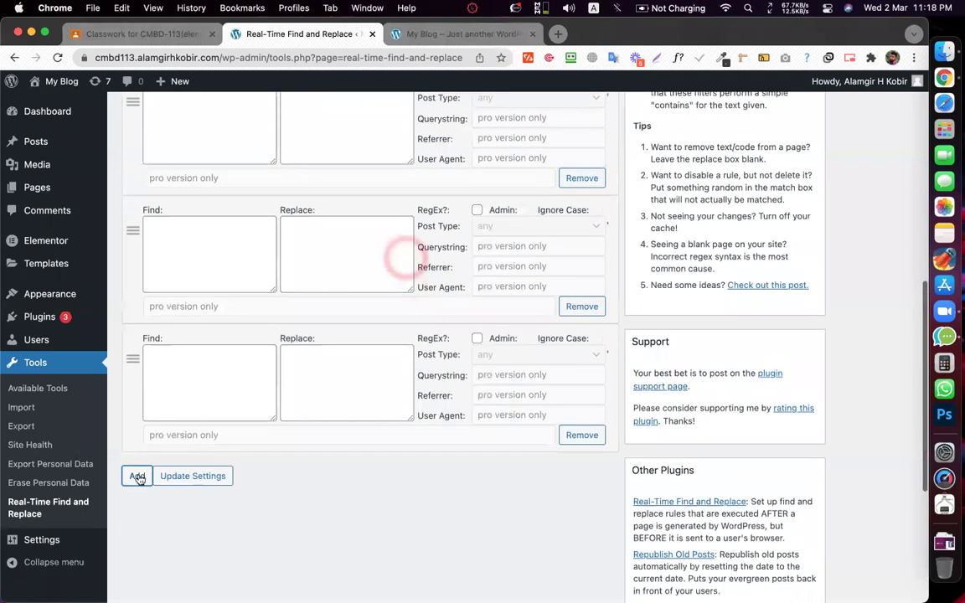
{"action": "left_click", "coordinate": [137, 475]}
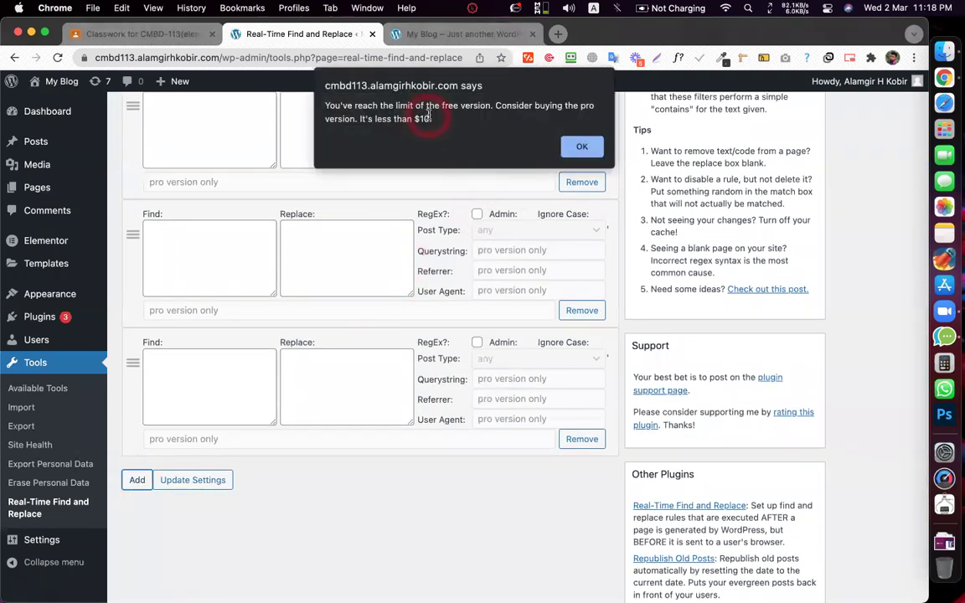
{"action": "left_click", "coordinate": [584, 147]}
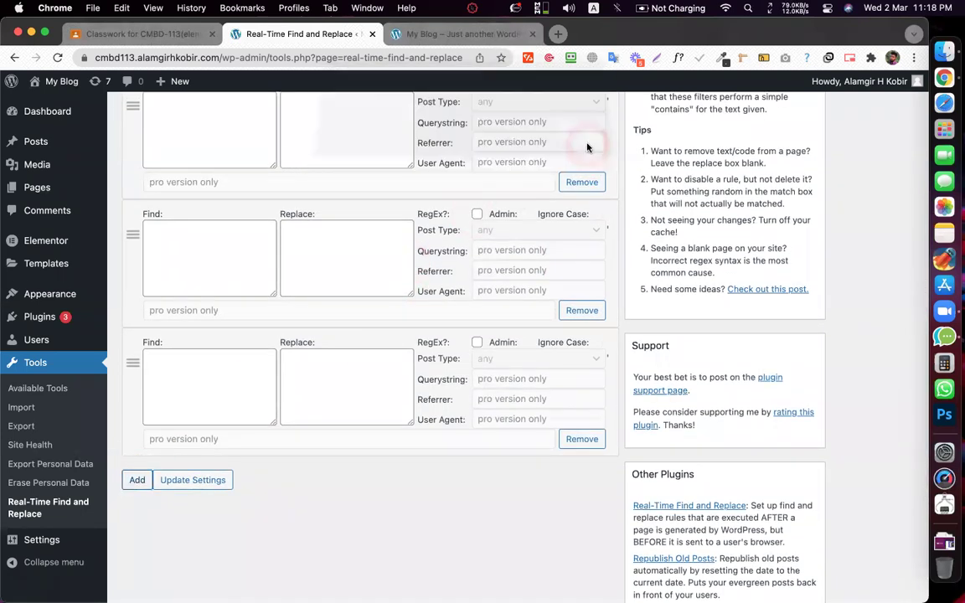
{"action": "scroll", "coordinate": [425, 243], "scroll_direction": "up", "scroll_amount": 10}
{"action": "scroll", "coordinate": [425, 245], "scroll_direction": "up", "scroll_amount": 5}
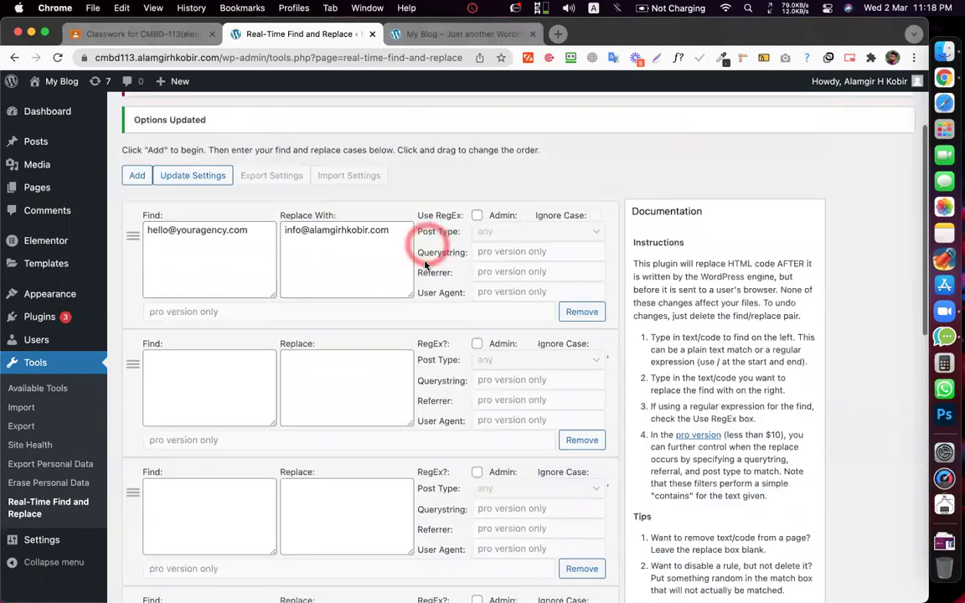
{"action": "scroll", "coordinate": [411, 251], "scroll_direction": "down", "scroll_amount": 10}
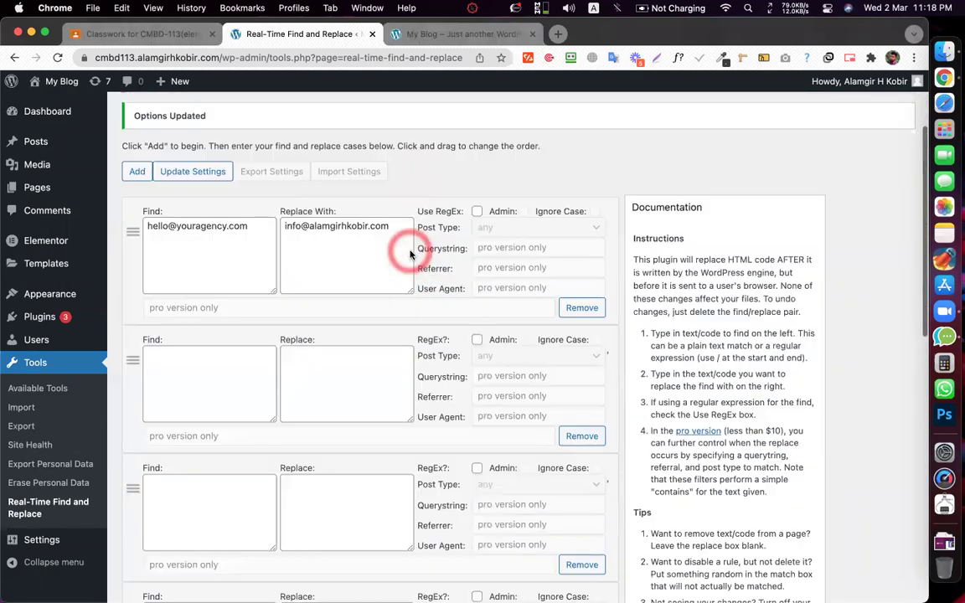
{"action": "scroll", "coordinate": [268, 394], "scroll_direction": "down", "scroll_amount": 3}
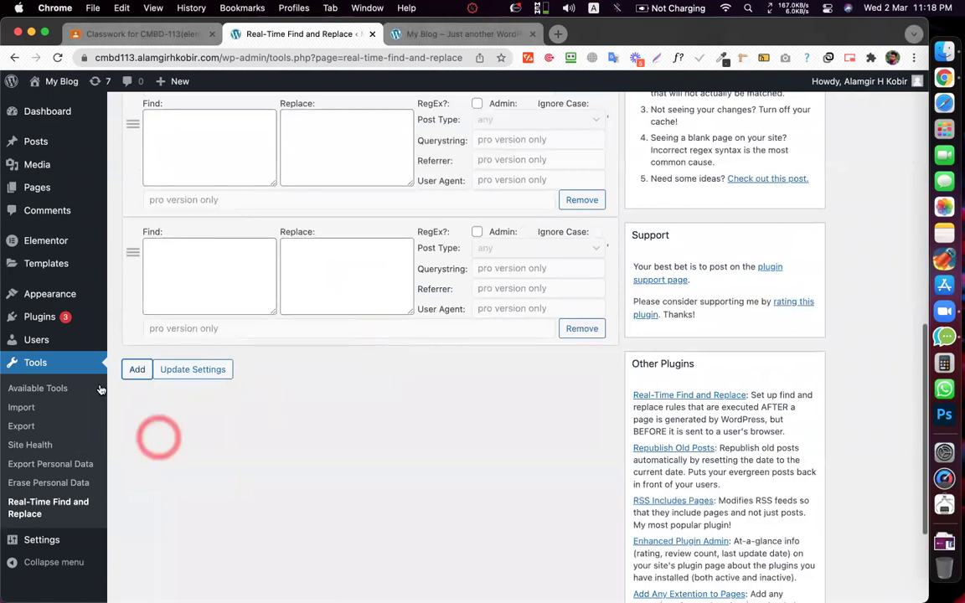
{"action": "mouse_move", "coordinate": [39, 318]}
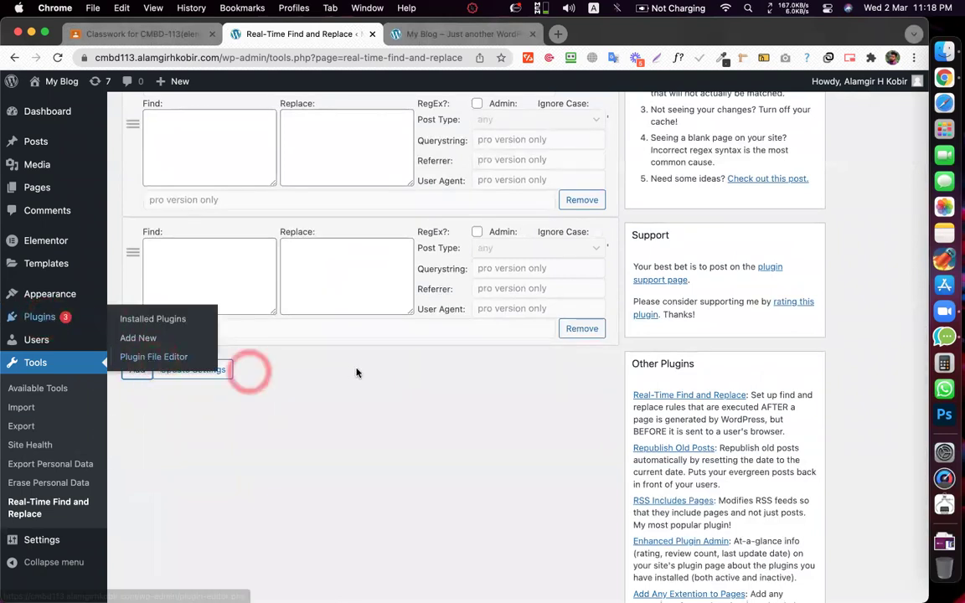
{"action": "scroll", "coordinate": [383, 330], "scroll_direction": "up", "scroll_amount": 5}
{"action": "scroll", "coordinate": [384, 334], "scroll_direction": "up", "scroll_amount": 6}
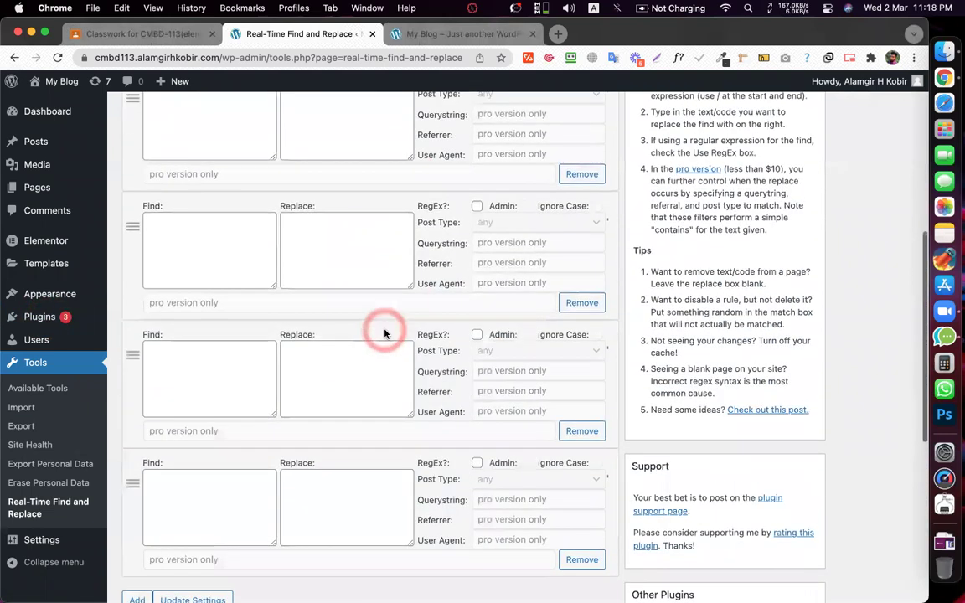
{"action": "scroll", "coordinate": [410, 266], "scroll_direction": "down", "scroll_amount": 15}
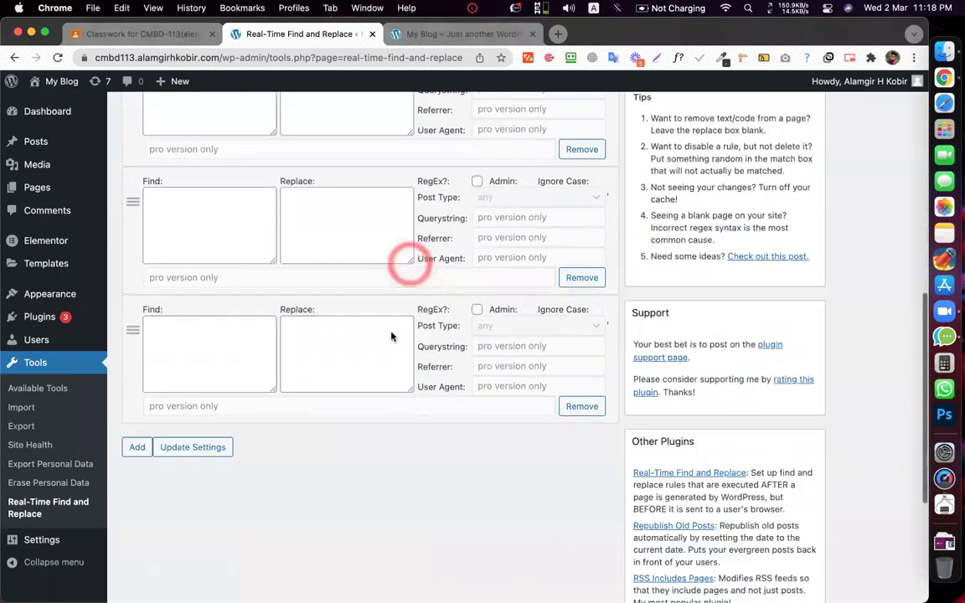
{"action": "scroll", "coordinate": [390, 333], "scroll_direction": "up", "scroll_amount": 15}
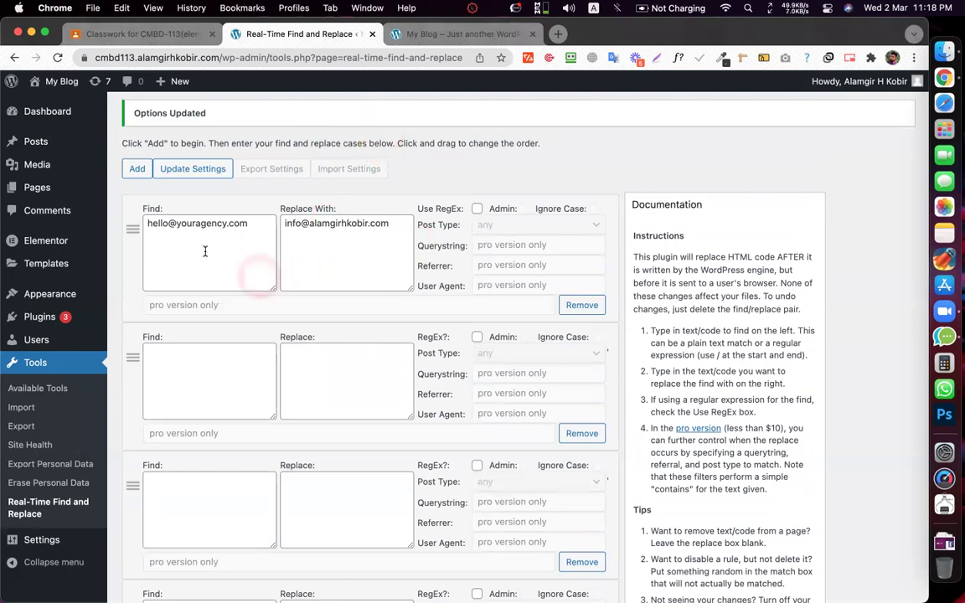
{"action": "scroll", "coordinate": [204, 251], "scroll_direction": "down", "scroll_amount": 2}
{"action": "scroll", "coordinate": [155, 489], "scroll_direction": "down", "scroll_amount": 5}
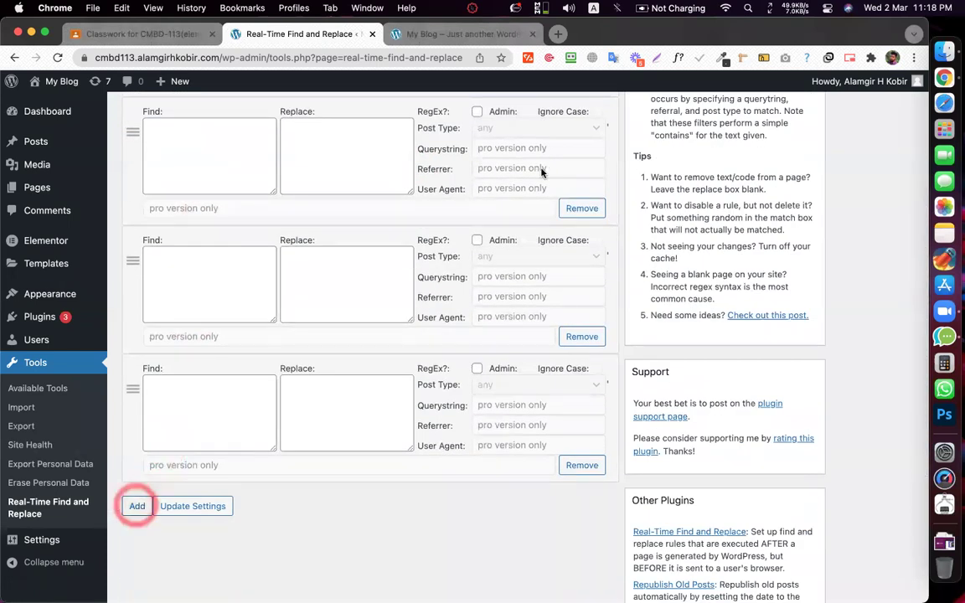
{"action": "left_click", "coordinate": [137, 506]}
{"action": "left_click", "coordinate": [582, 148]}
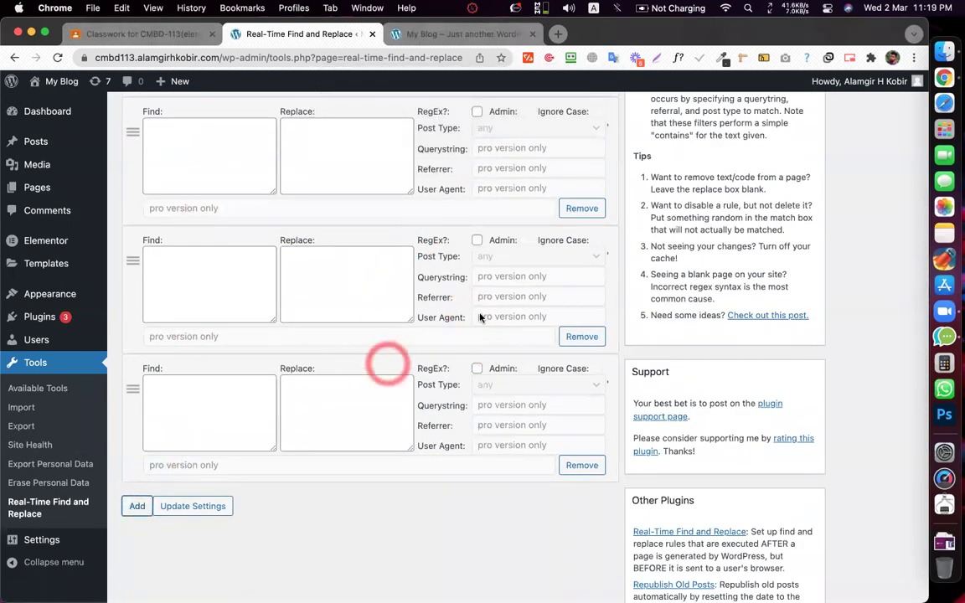
- Save the rules with Update Settings and review the saved rule rows
{"action": "scroll", "coordinate": [460, 297], "scroll_direction": "up", "scroll_amount": 9}
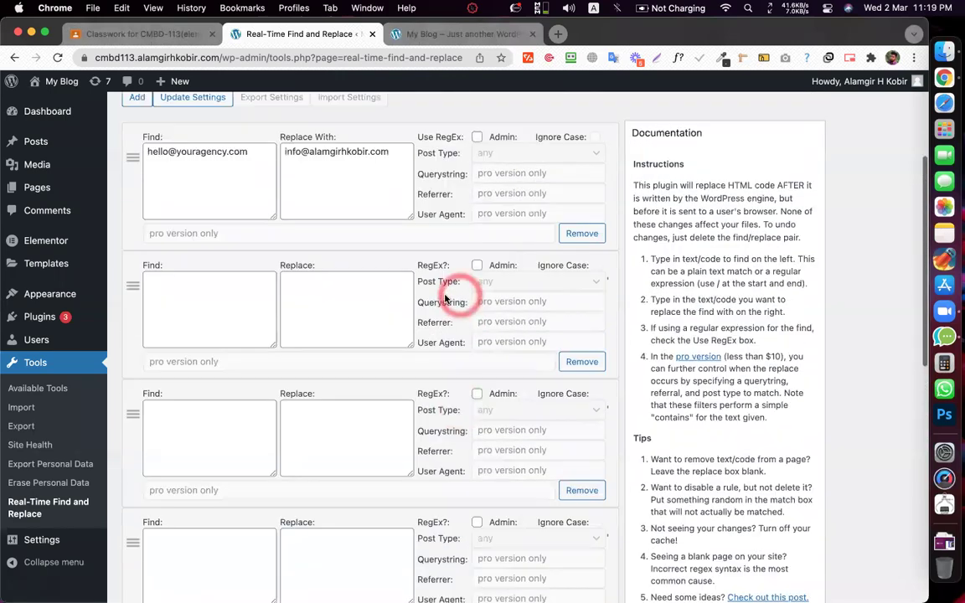
{"action": "scroll", "coordinate": [420, 258], "scroll_direction": "down", "scroll_amount": 15}
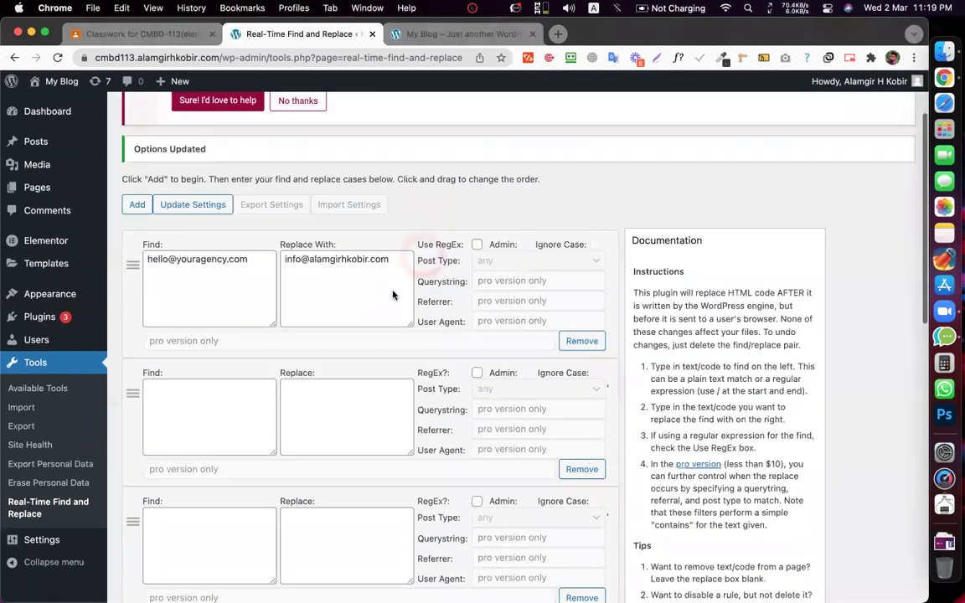
{"action": "left_click", "coordinate": [180, 266]}
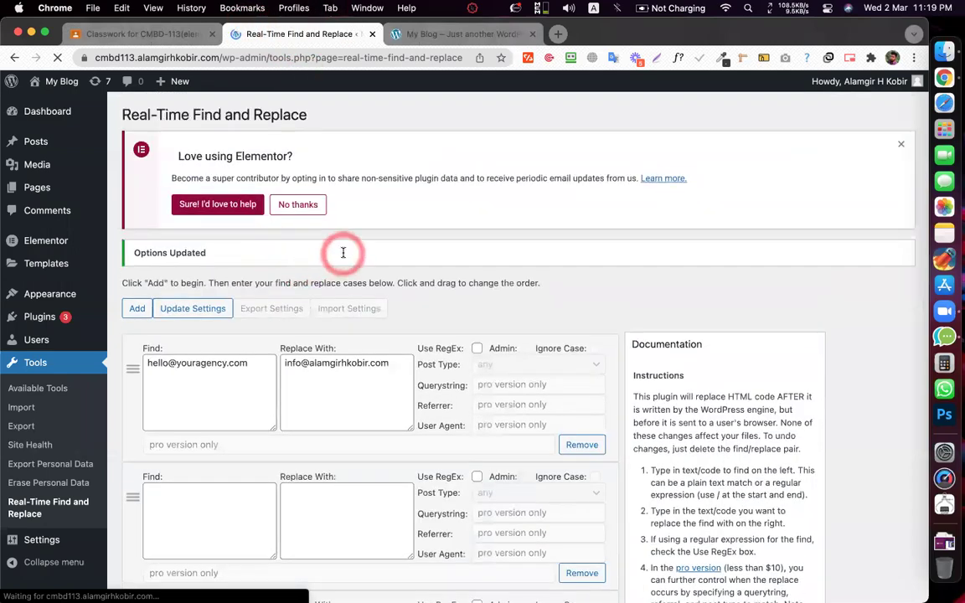
{"action": "scroll", "coordinate": [340, 255], "scroll_direction": "down", "scroll_amount": 15}
{"action": "scroll", "coordinate": [343, 257], "scroll_direction": "up", "scroll_amount": 15}
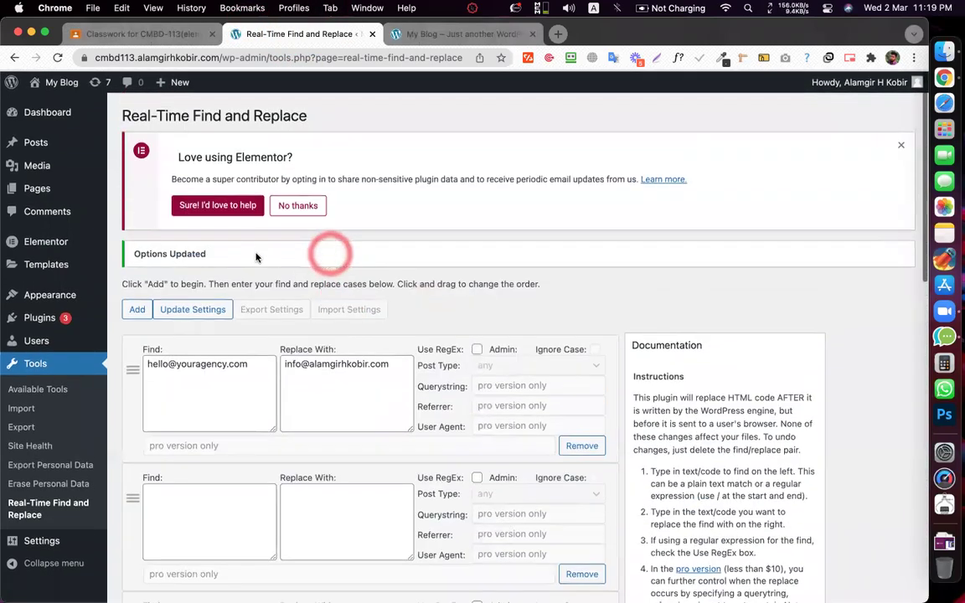
{"action": "left_click", "coordinate": [303, 282]}
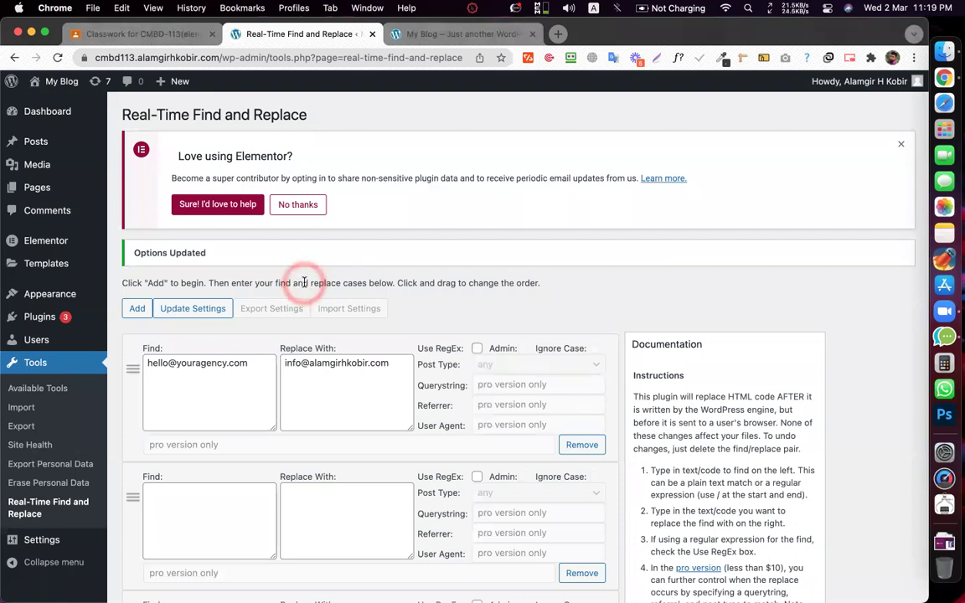
{"action": "scroll", "coordinate": [310, 327], "scroll_direction": "down", "scroll_amount": 10}
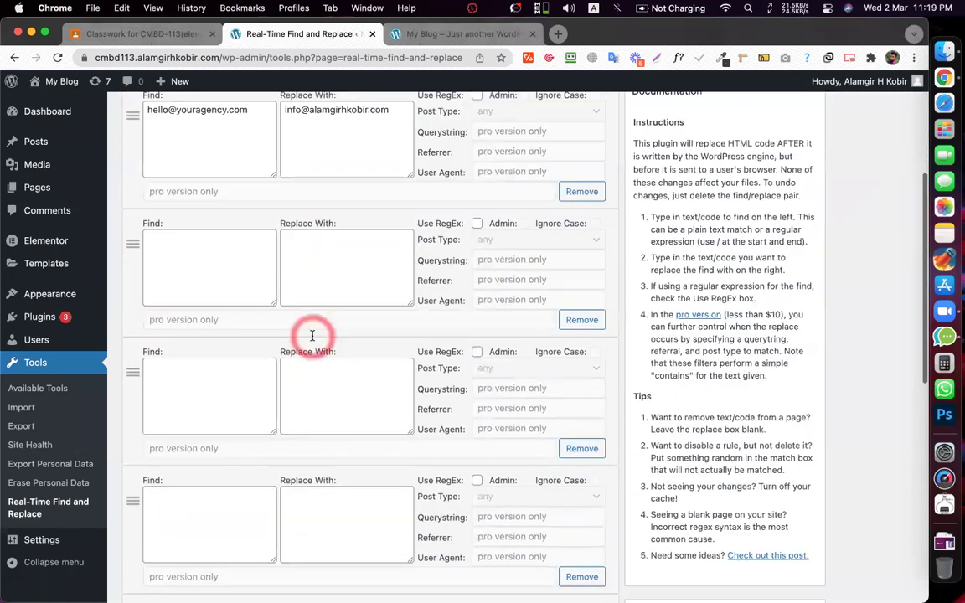
{"action": "scroll", "coordinate": [241, 393], "scroll_direction": "up", "scroll_amount": 10}
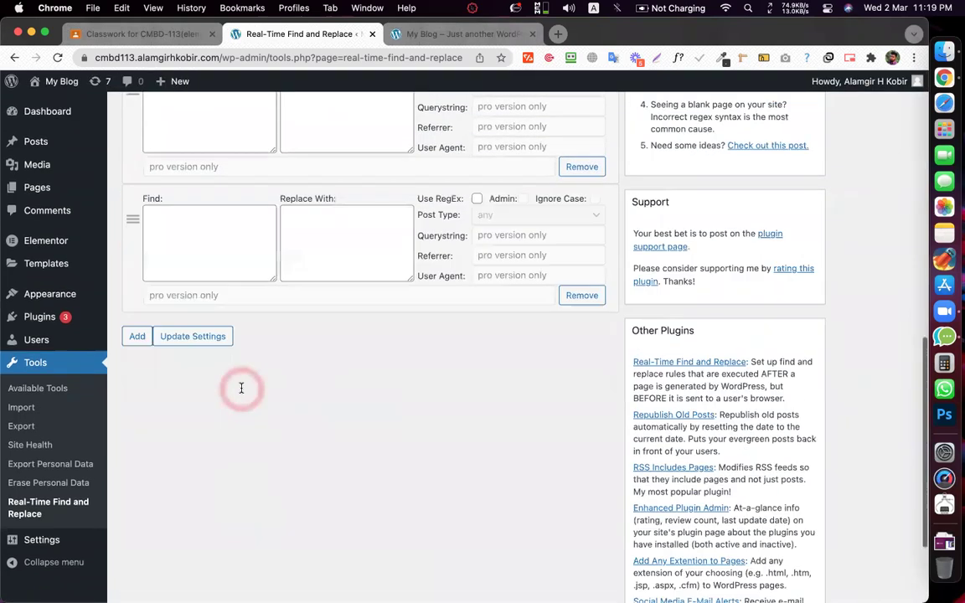
{"action": "scroll", "coordinate": [384, 296], "scroll_direction": "up", "scroll_amount": 5}
{"action": "left_click", "coordinate": [40, 316]}
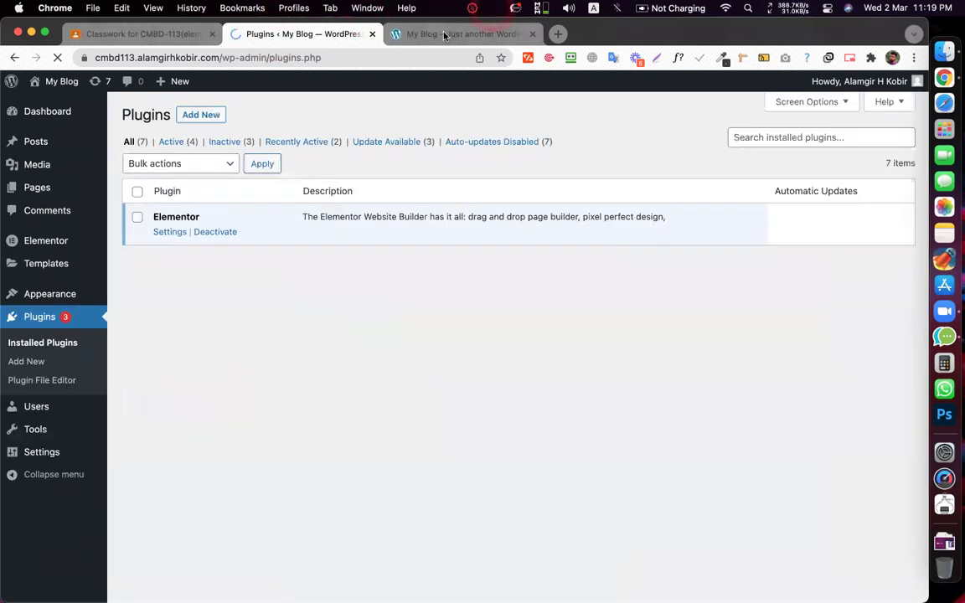
- From the blog tab, search the web for 'tokomoo' and open the Tokomoo WordPress themes site
{"action": "left_click", "coordinate": [444, 35]}
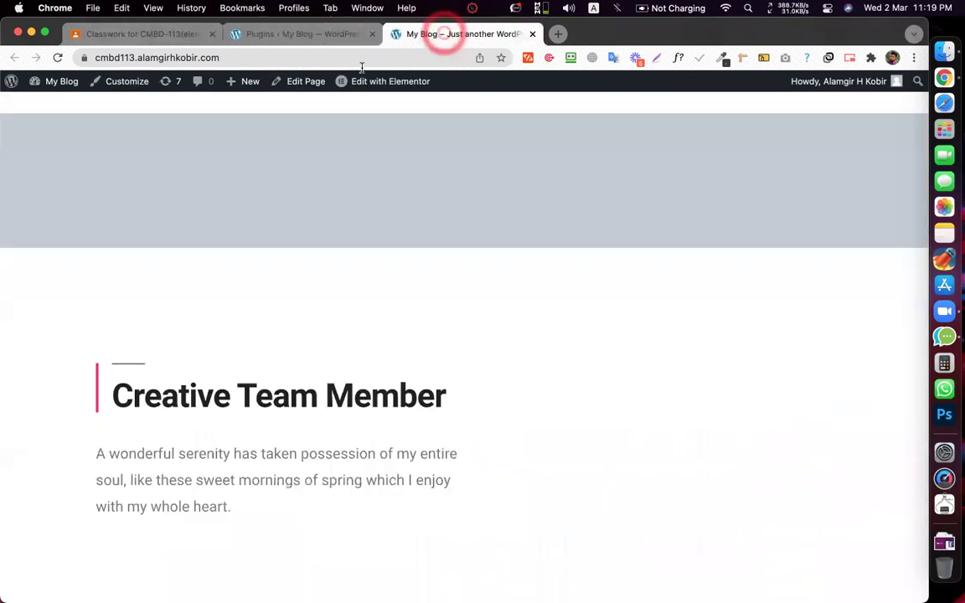
{"action": "left_click", "coordinate": [340, 60]}
{"action": "type", "text": "v"}
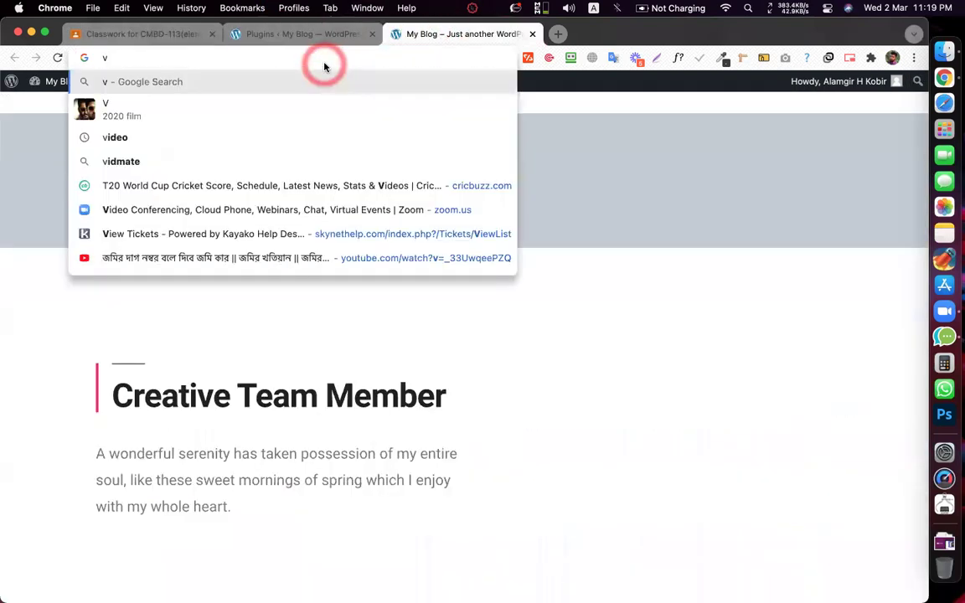
{"action": "type", "text": "1"}
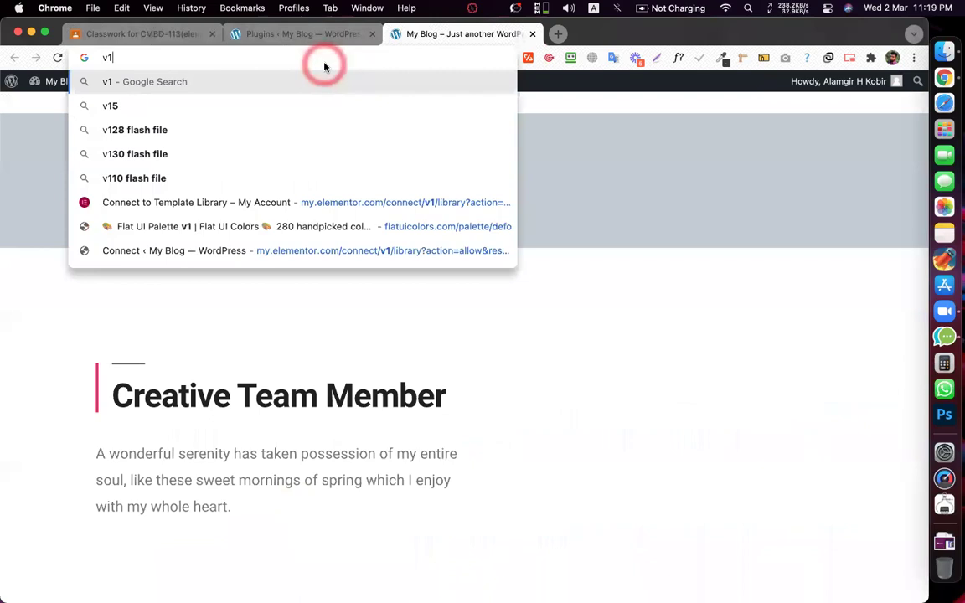
{"action": "type", "text": "."}
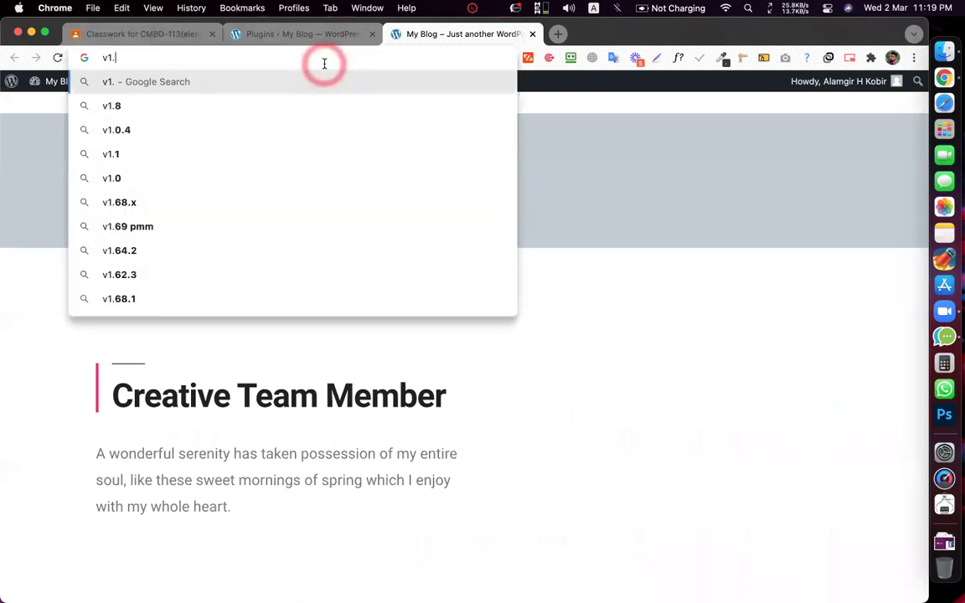
{"action": "key", "text": "BackSpace"}
{"action": "key", "text": "BackSpace"}
{"action": "key", "text": "BackSpace"}
{"action": "type", "text": "t"}
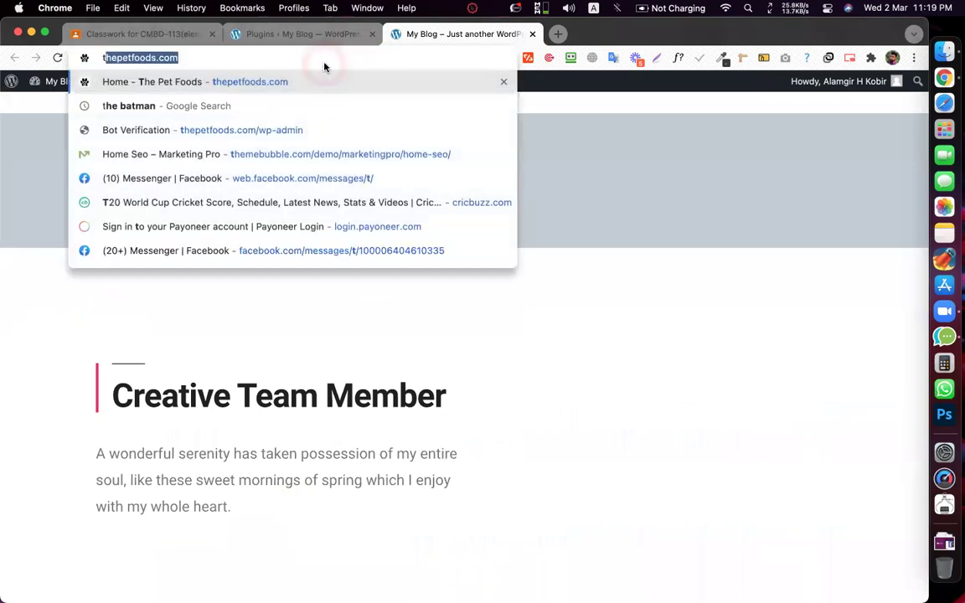
{"action": "type", "text": "okomoo"}
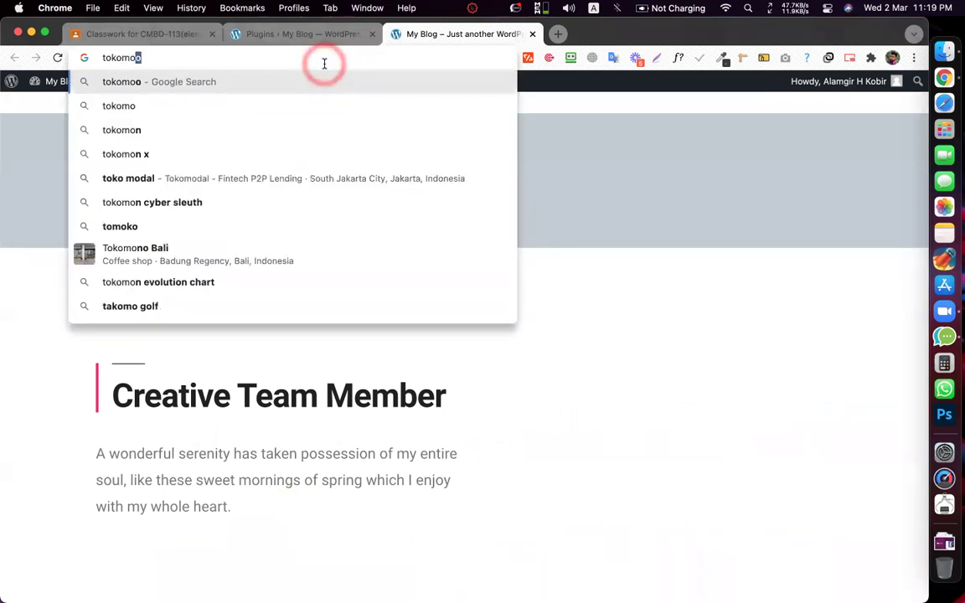
{"action": "key", "text": "Return"}
{"action": "left_click", "coordinate": [216, 222]}
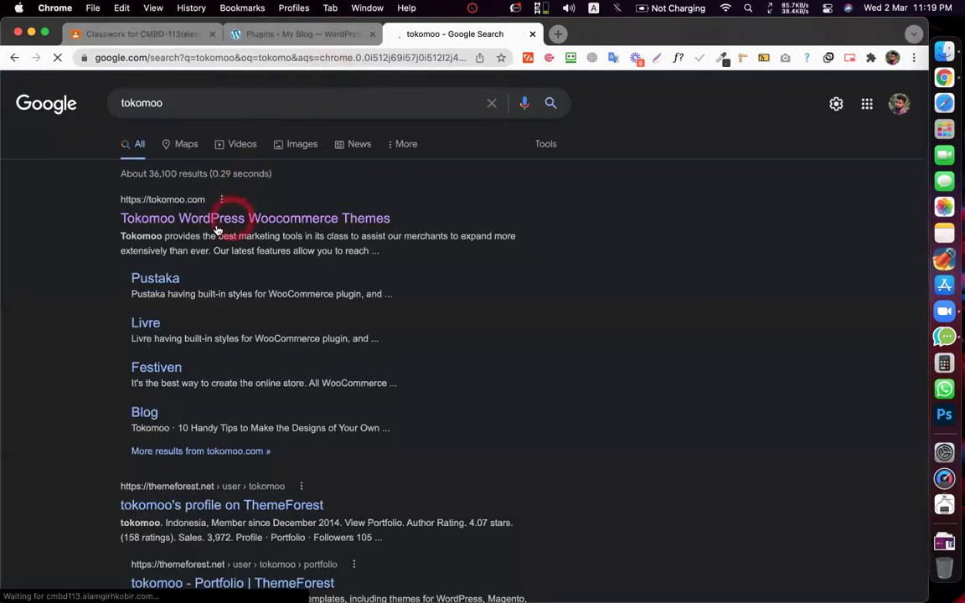
- Search Google for 'toko theme demo' and open the Tokoo Electronics Store ThemeForest result
{"action": "left_click", "coordinate": [429, 37]}
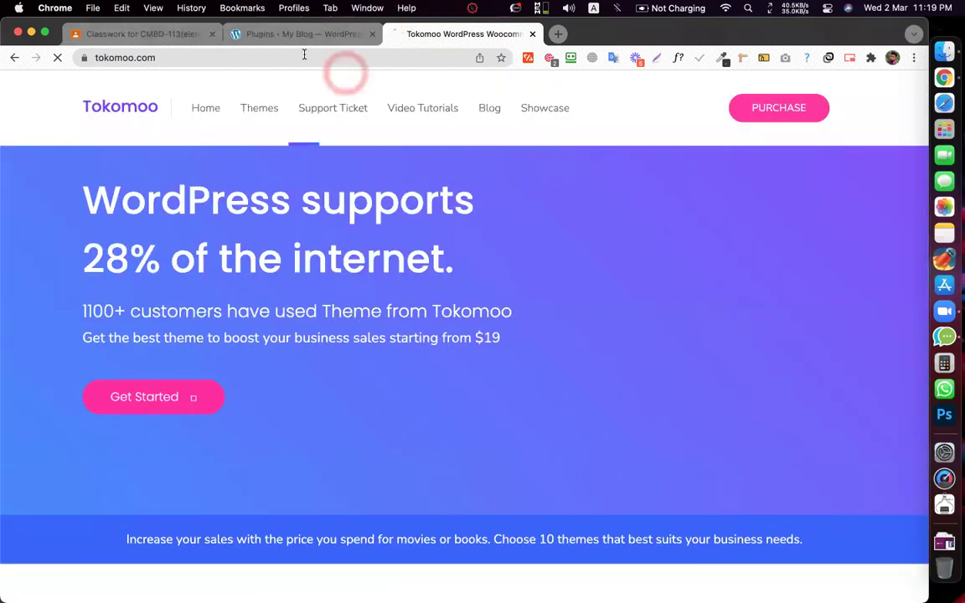
{"action": "left_click", "coordinate": [304, 57]}
{"action": "type", "text": "tokomo"}
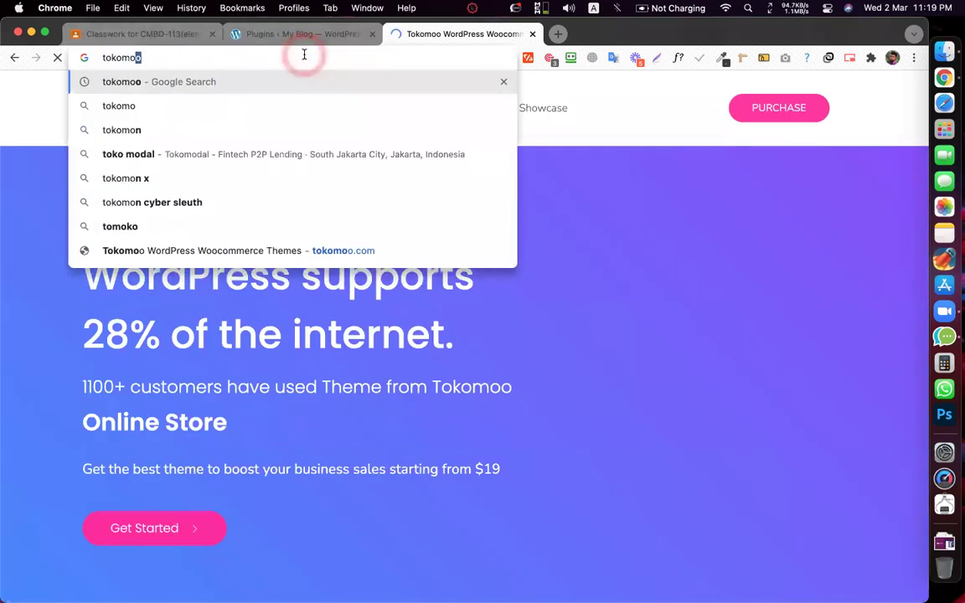
{"action": "key", "text": "Delete"}
{"action": "key", "text": "Return"}
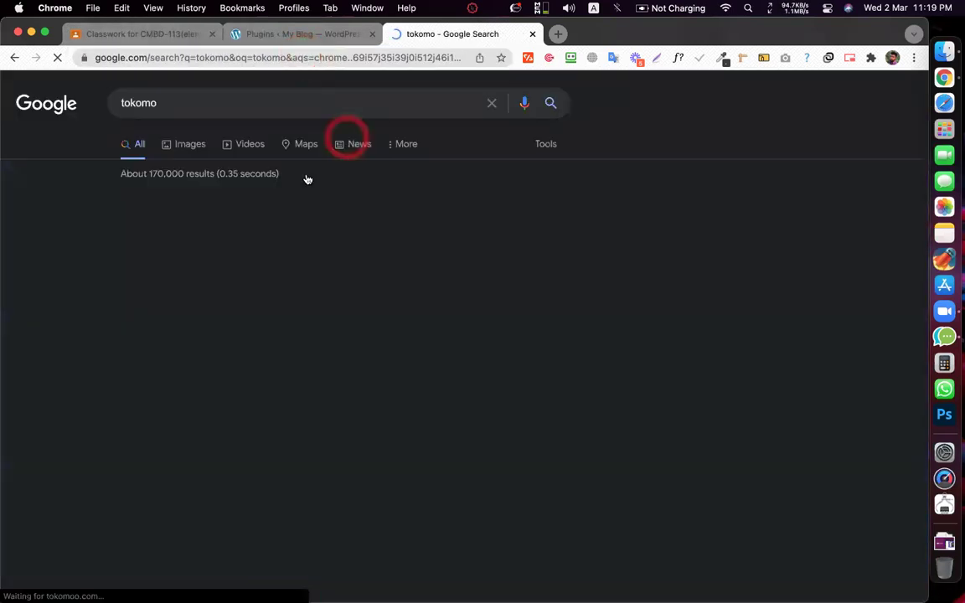
{"action": "left_click", "coordinate": [230, 104]}
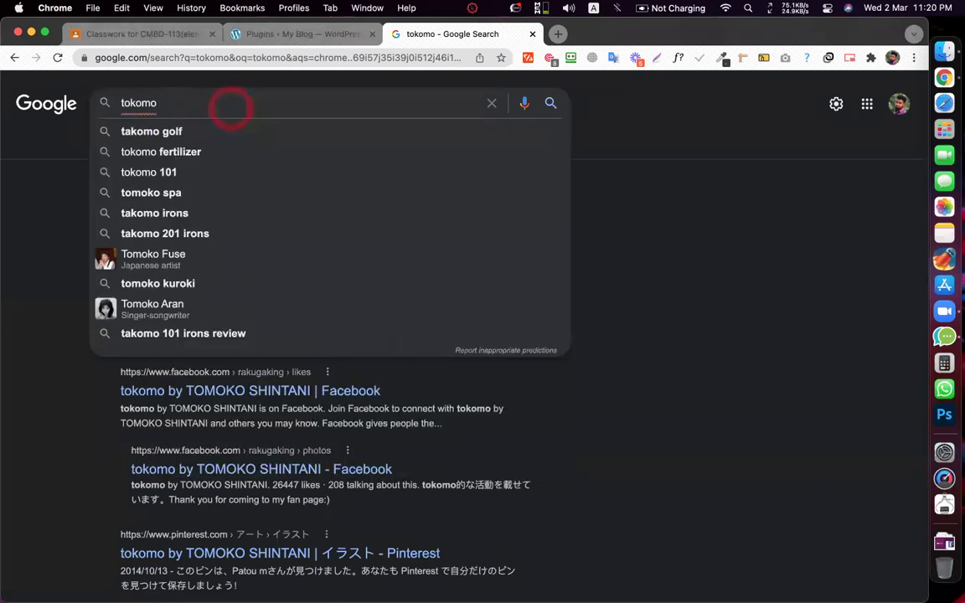
{"action": "key", "text": "BackSpace"}
{"action": "key", "text": "BackSpace"}
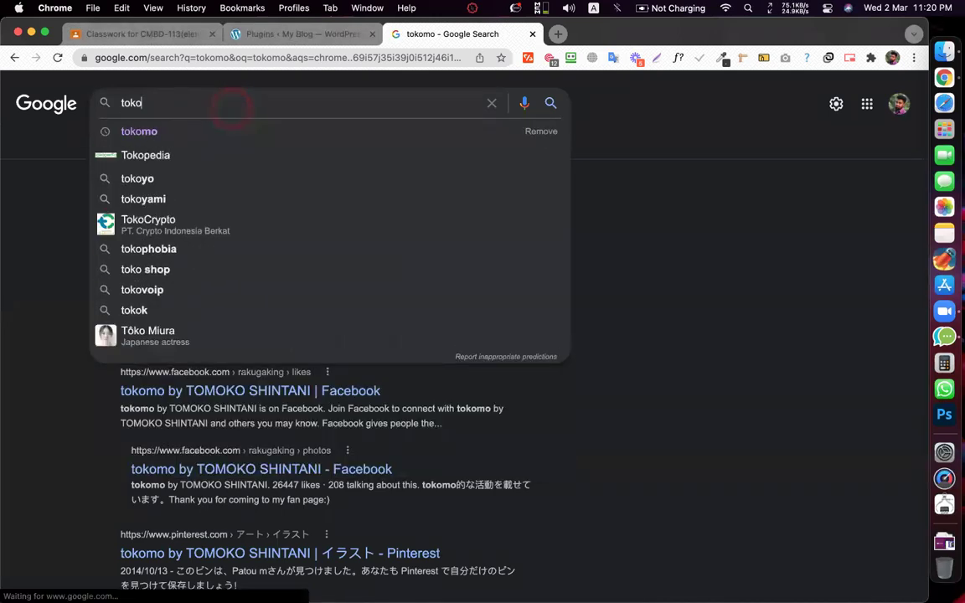
{"action": "type", "text": "theme de"}
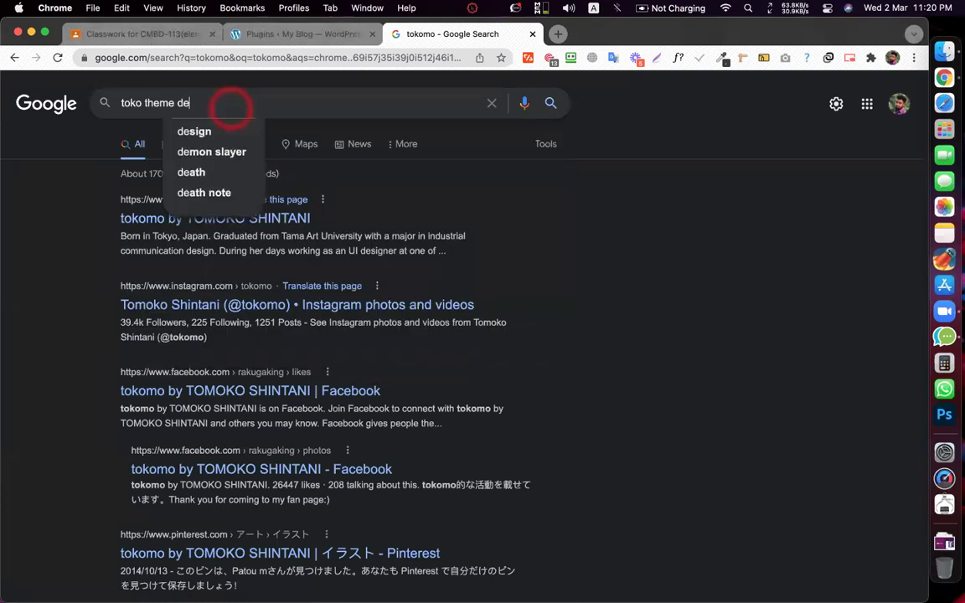
{"action": "type", "text": "mo"}
{"action": "key", "text": "Return"}
{"action": "left_click", "coordinate": [201, 220]}
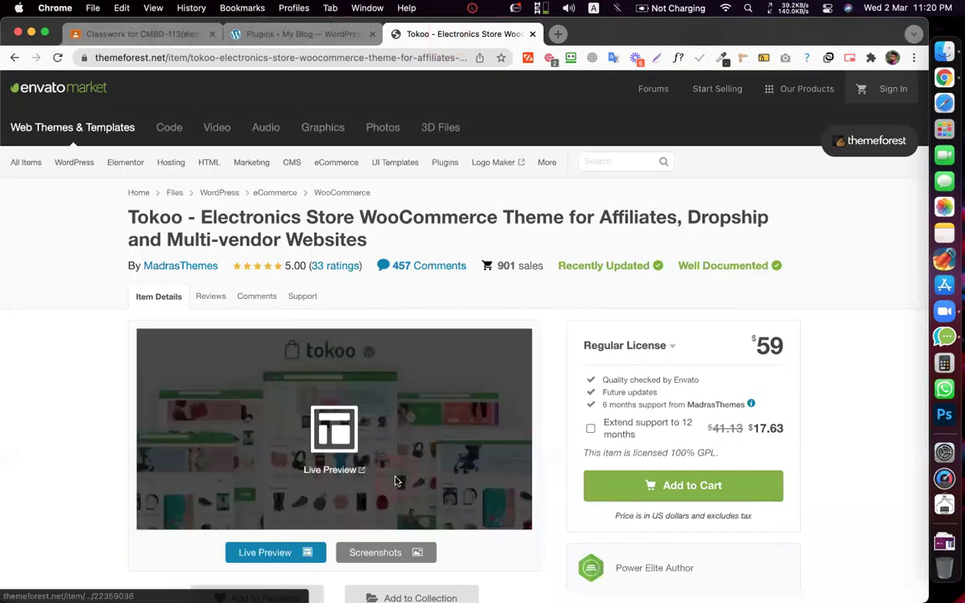
- Open the Tokoo theme's live preview in a new tab
{"action": "scroll", "coordinate": [406, 354], "scroll_direction": "down", "scroll_amount": 5}
{"action": "left_click", "coordinate": [273, 368]}
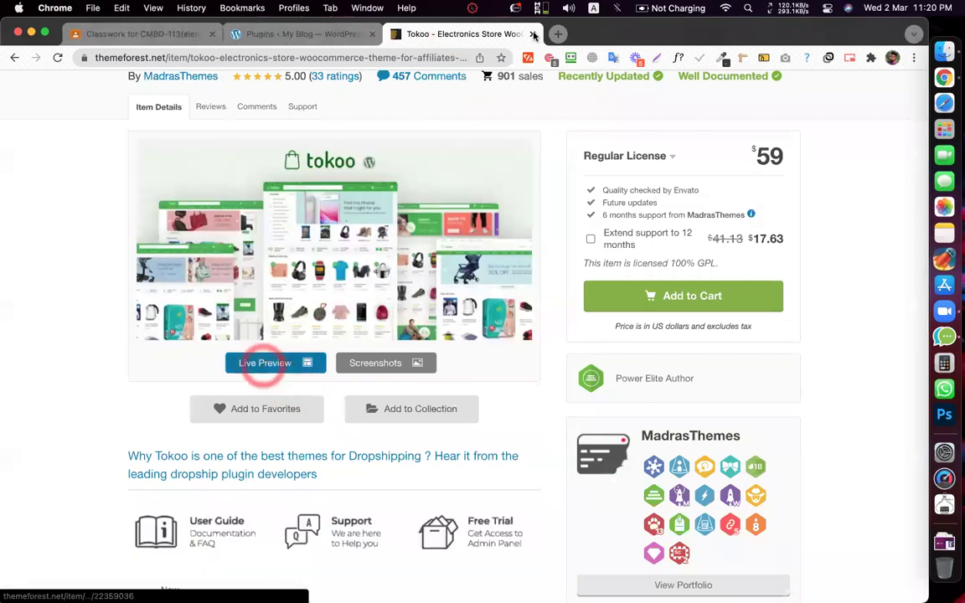
{"action": "middle_click", "coordinate": [434, 31]}
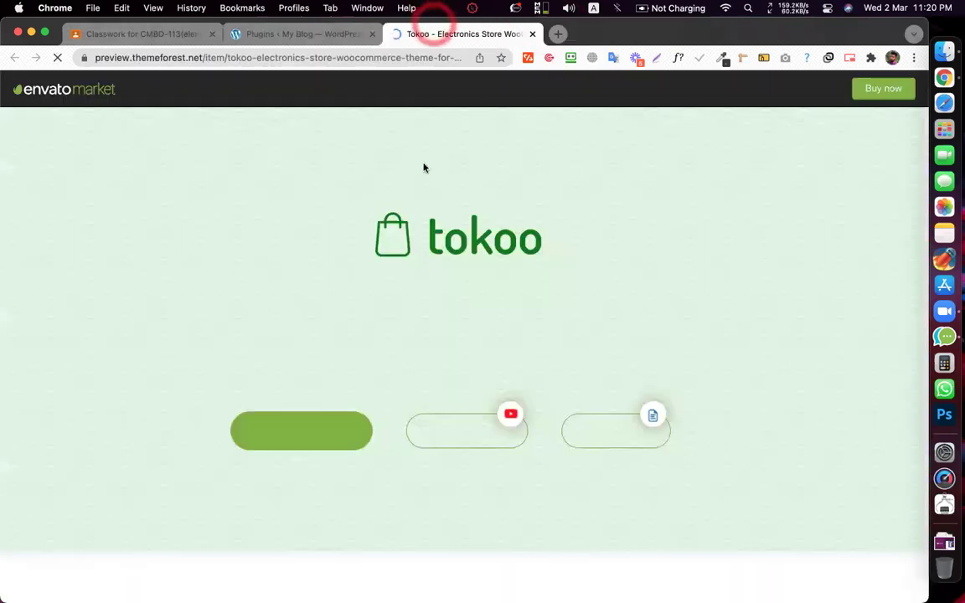
- Open the Home V2 and Home V3 demos in new tabs and close the preview tab
{"action": "scroll", "coordinate": [423, 164], "scroll_direction": "down", "scroll_amount": 2}
{"action": "scroll", "coordinate": [423, 164], "scroll_direction": "down", "scroll_amount": 10}
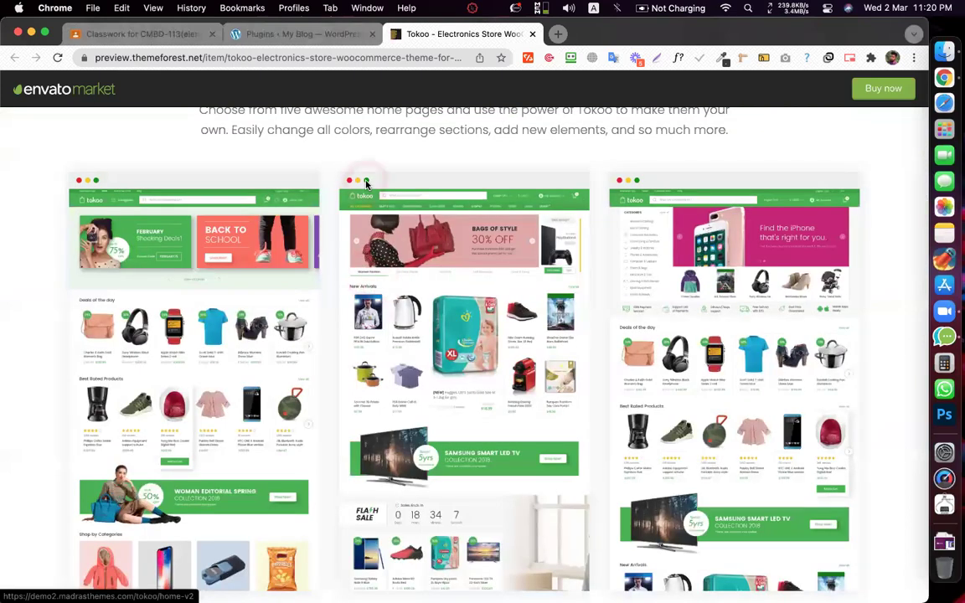
{"action": "scroll", "coordinate": [355, 163], "scroll_direction": "down", "scroll_amount": 1}
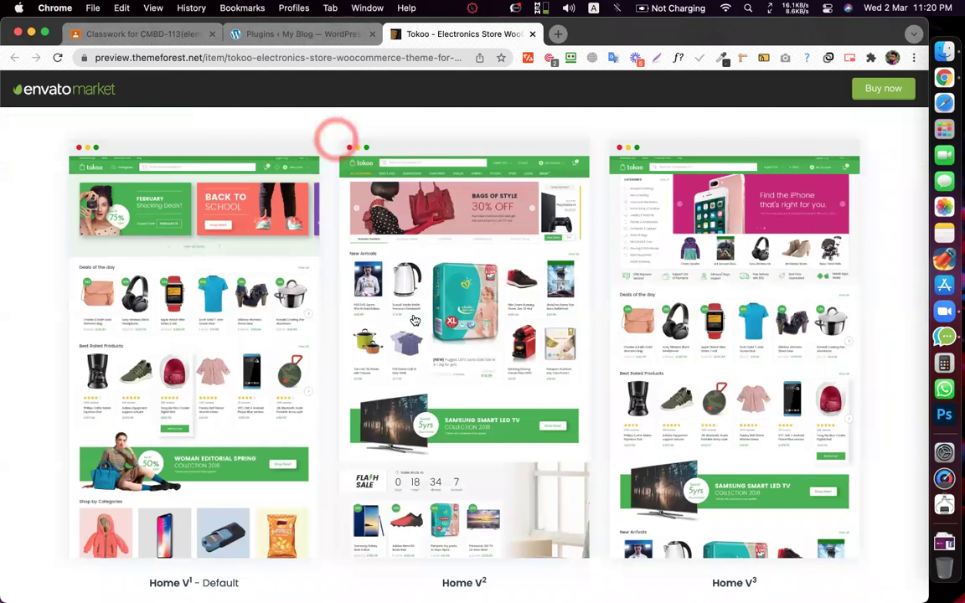
{"action": "left_click", "coordinate": [414, 320], "text": "super"}
{"action": "left_click", "coordinate": [664, 369]}
{"action": "left_click", "coordinate": [531, 34]}
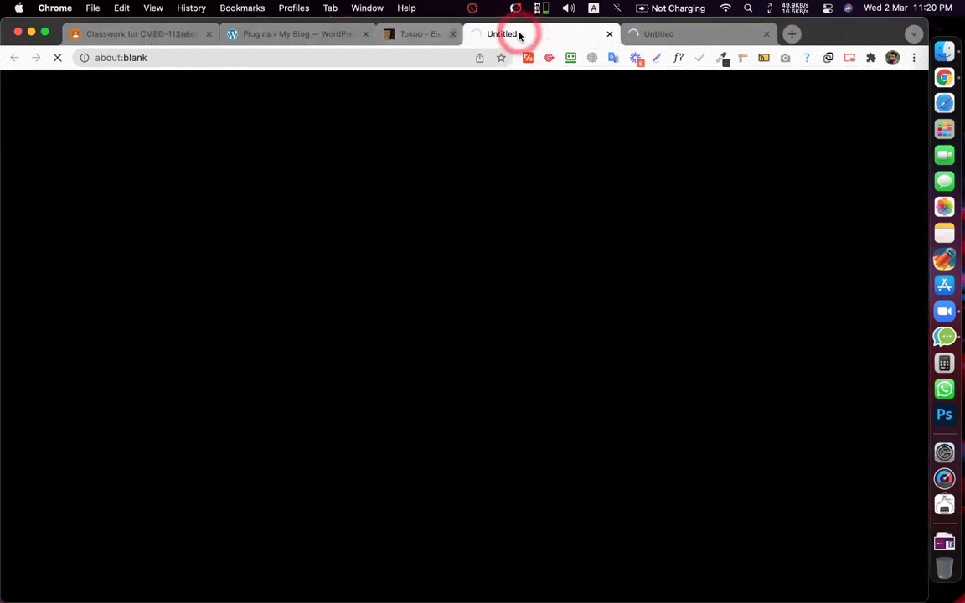
{"action": "left_click", "coordinate": [441, 130]}
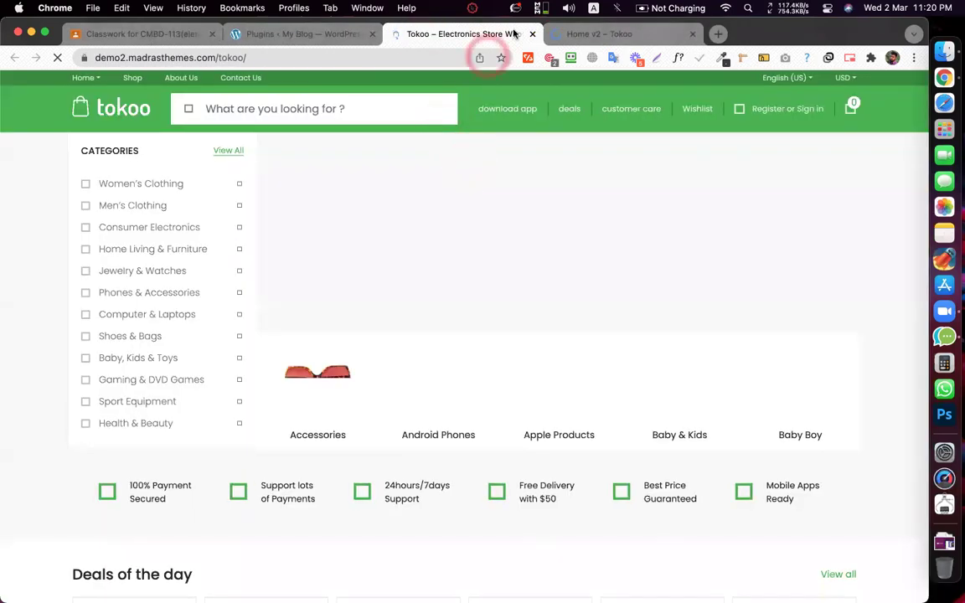
- Move the Home v2 demo tab ahead of the Tokoo Electronics Store tab and leave Home v2 showing
{"action": "left_click_drag", "start_coordinate": [570, 33], "coordinate": [462, 29]}
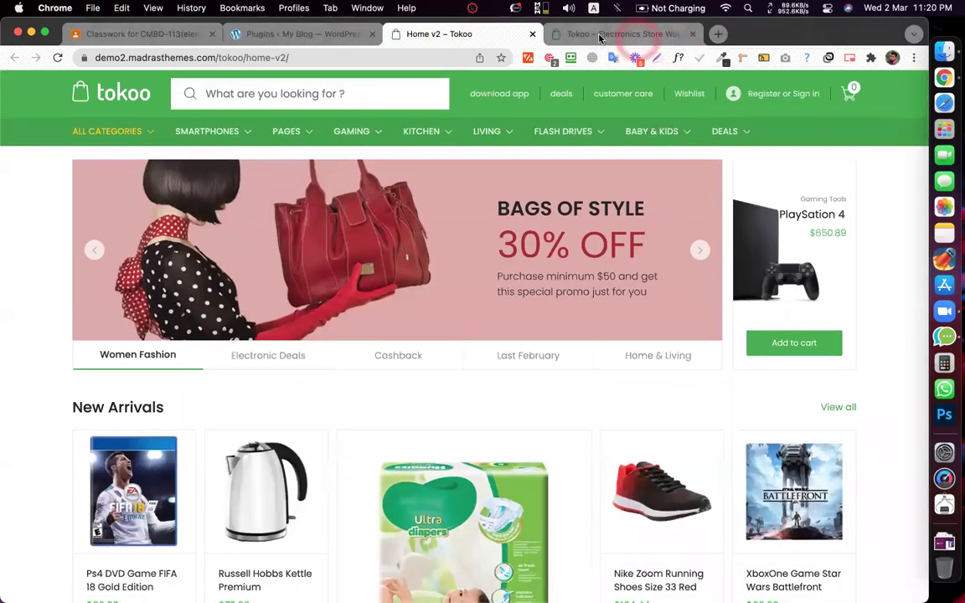
{"action": "left_click", "coordinate": [609, 34]}
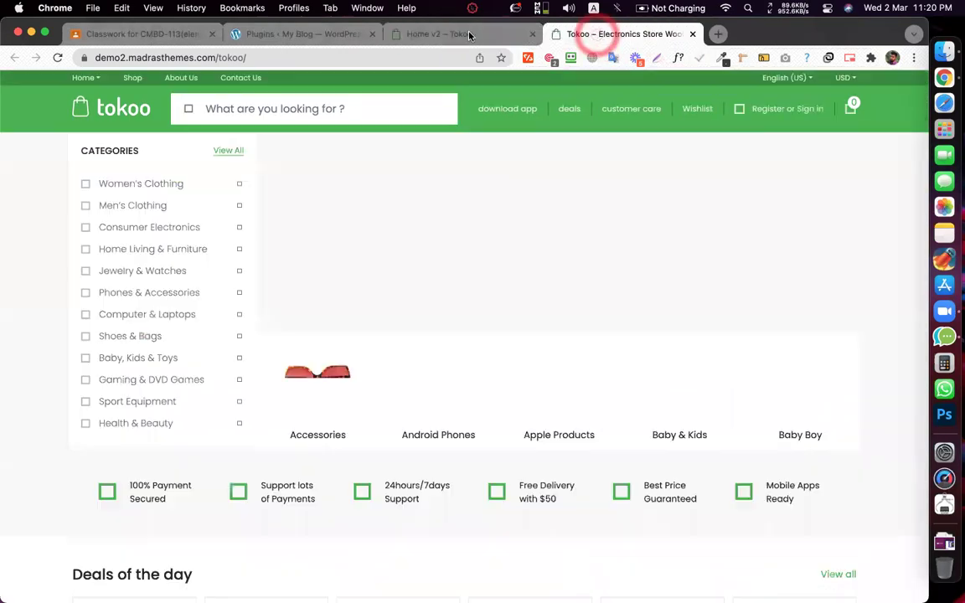
{"action": "left_click", "coordinate": [460, 35]}
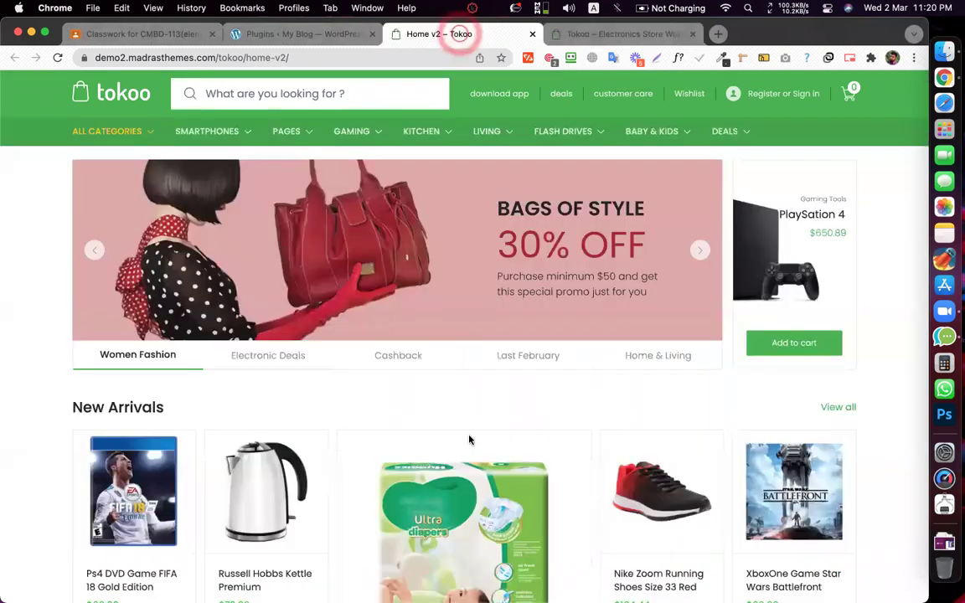
{"action": "left_click", "coordinate": [442, 441]}
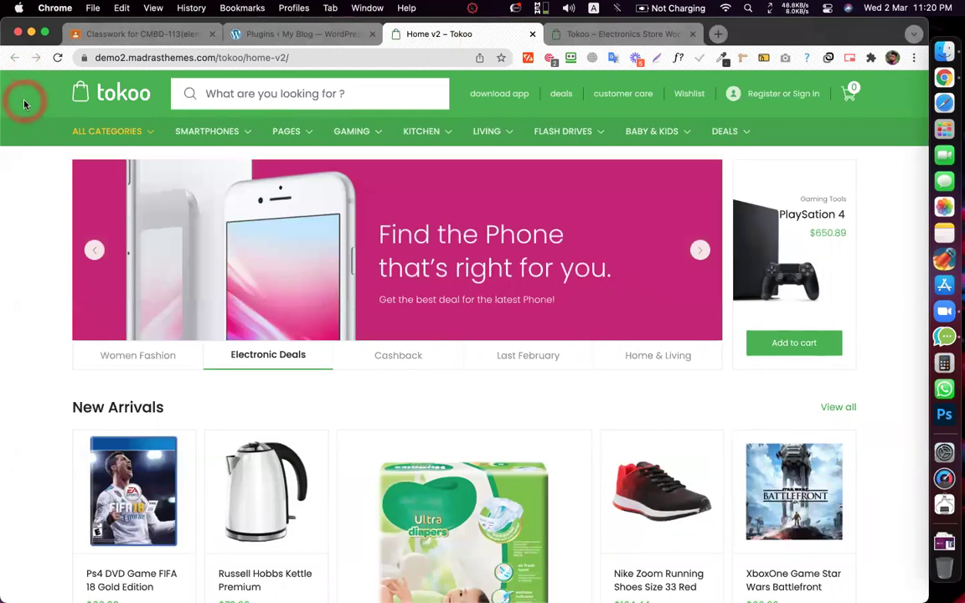
- Launch Lightshot and capture the green category menu bar of the Home v2 demo
{"action": "key", "text": "super+space"}
{"action": "type", "text": "l"}
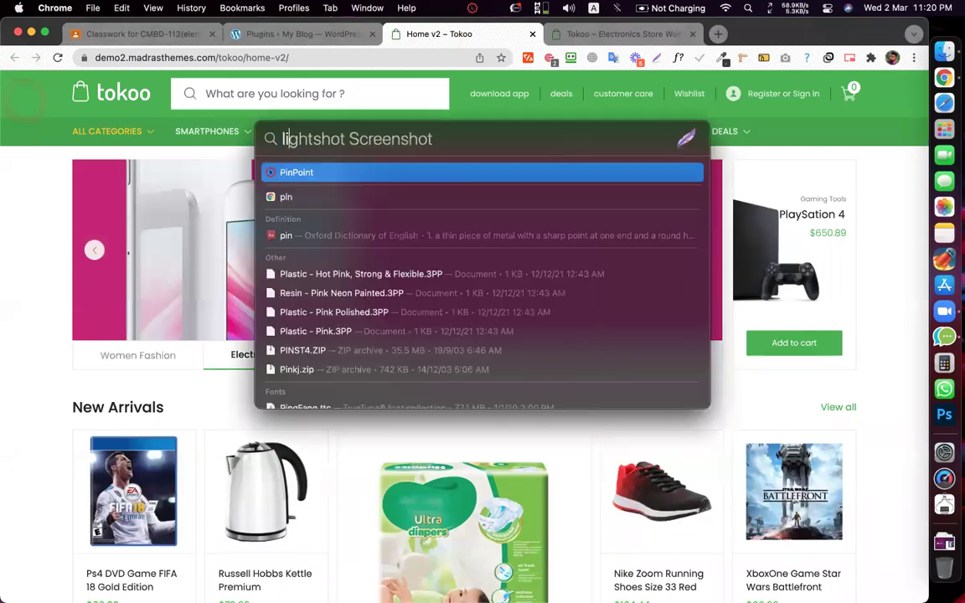
{"action": "key", "text": "Return"}
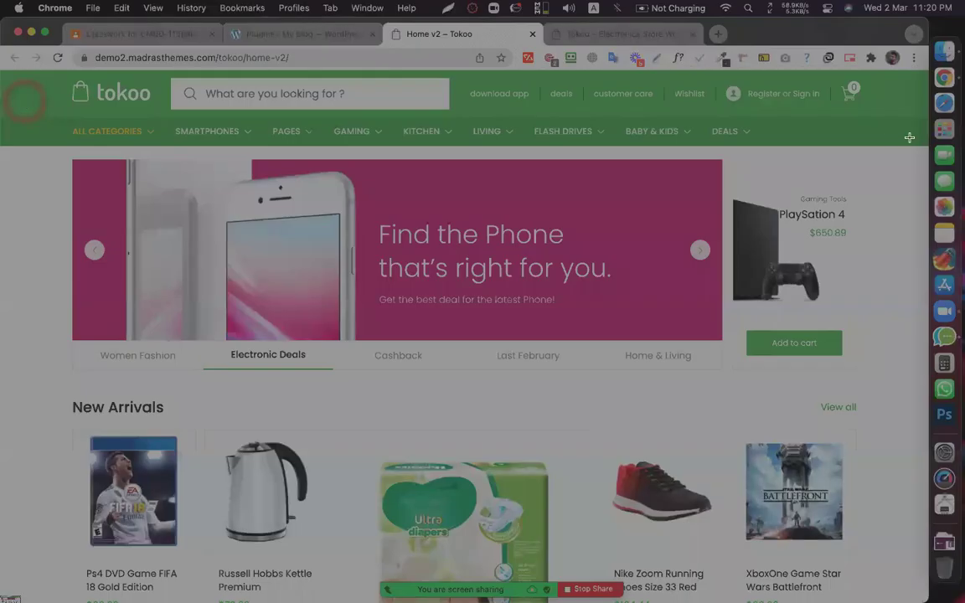
{"action": "left_click_drag", "start_coordinate": [51, 116], "coordinate": [759, 144]}
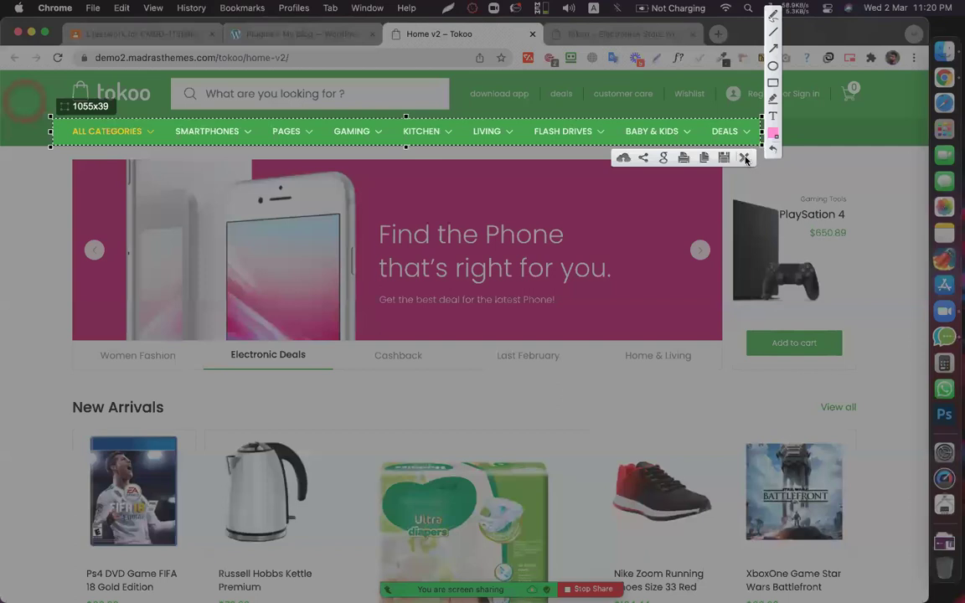
{"action": "key", "text": "ctrl+c"}
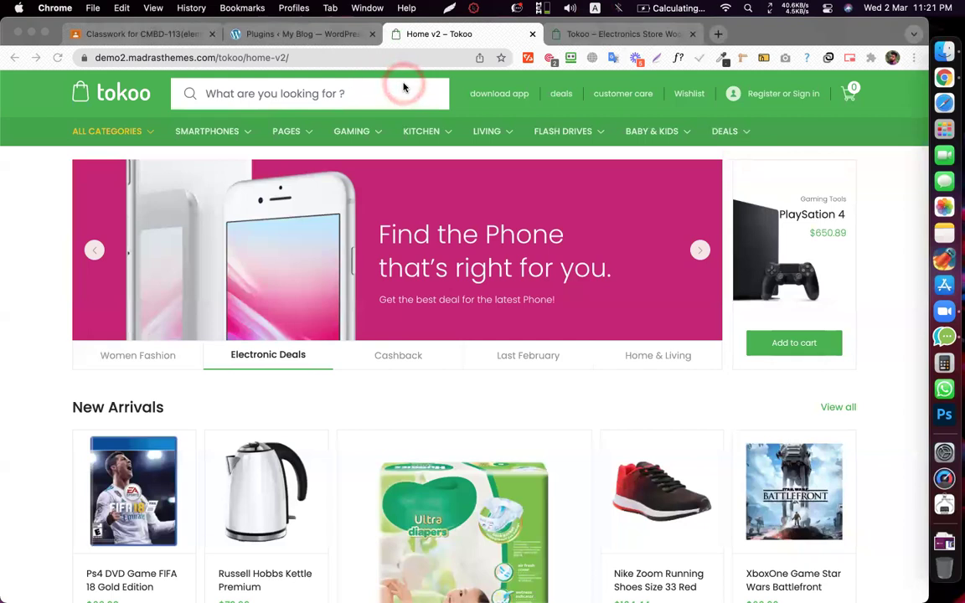
- Preview the Pages, Gaming and Kitchen mega menus, then return to the WordPress Plugins tab
{"action": "left_click", "coordinate": [226, 132]}
{"action": "left_click", "coordinate": [309, 87]}
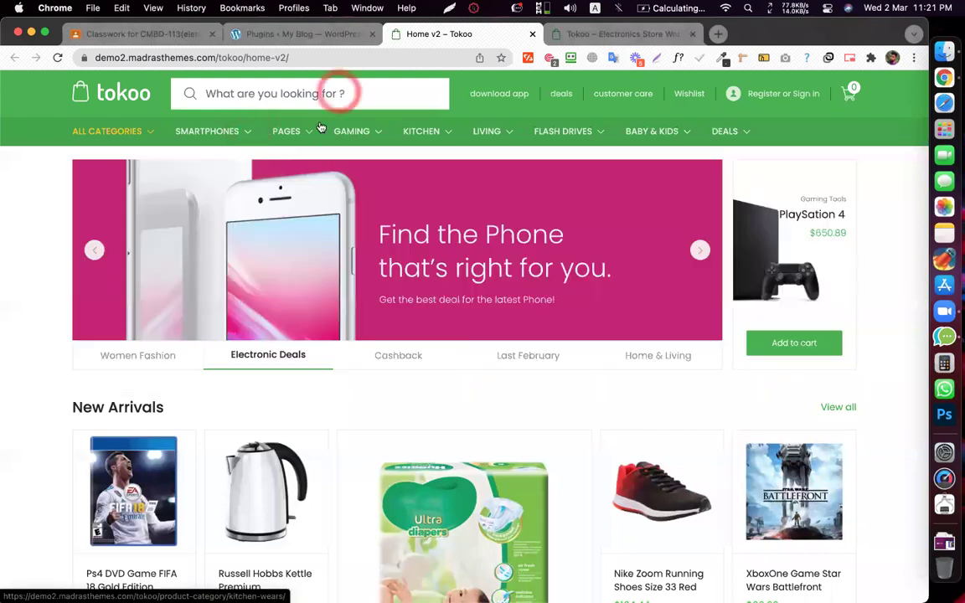
{"action": "left_click", "coordinate": [285, 132]}
{"action": "left_click", "coordinate": [366, 134]}
{"action": "left_click", "coordinate": [433, 134]}
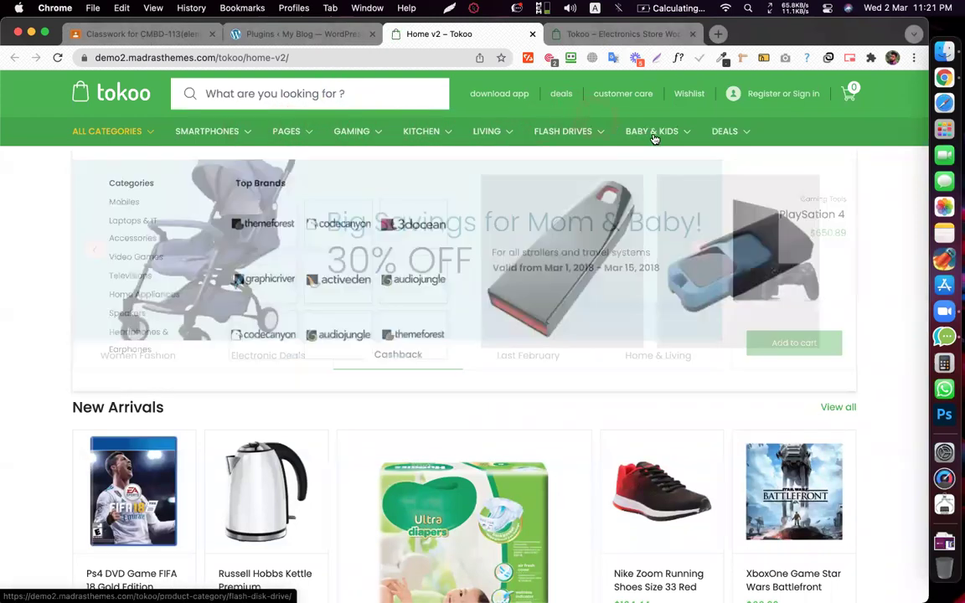
{"action": "mouse_move", "coordinate": [300, 135]}
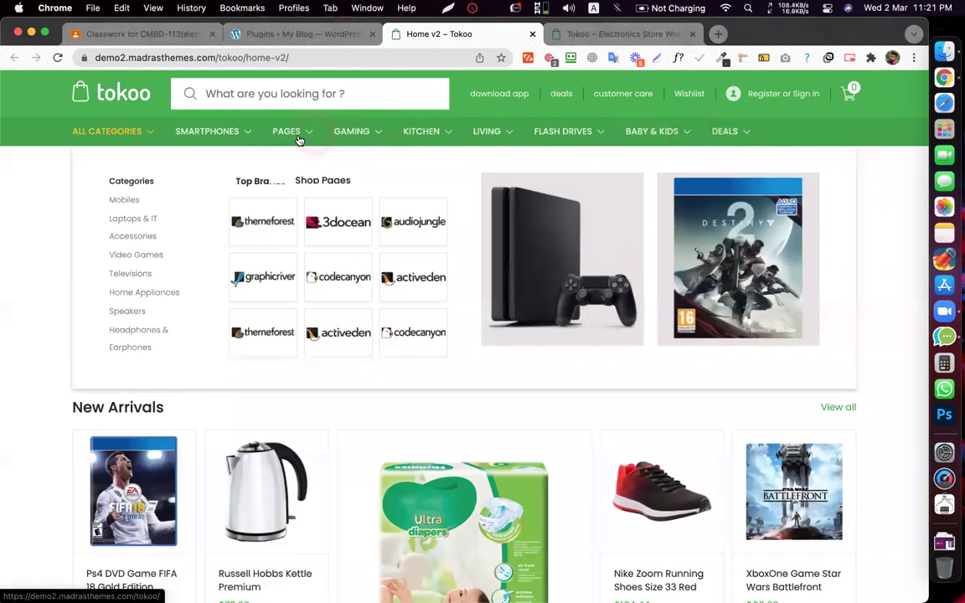
{"action": "mouse_move", "coordinate": [201, 135]}
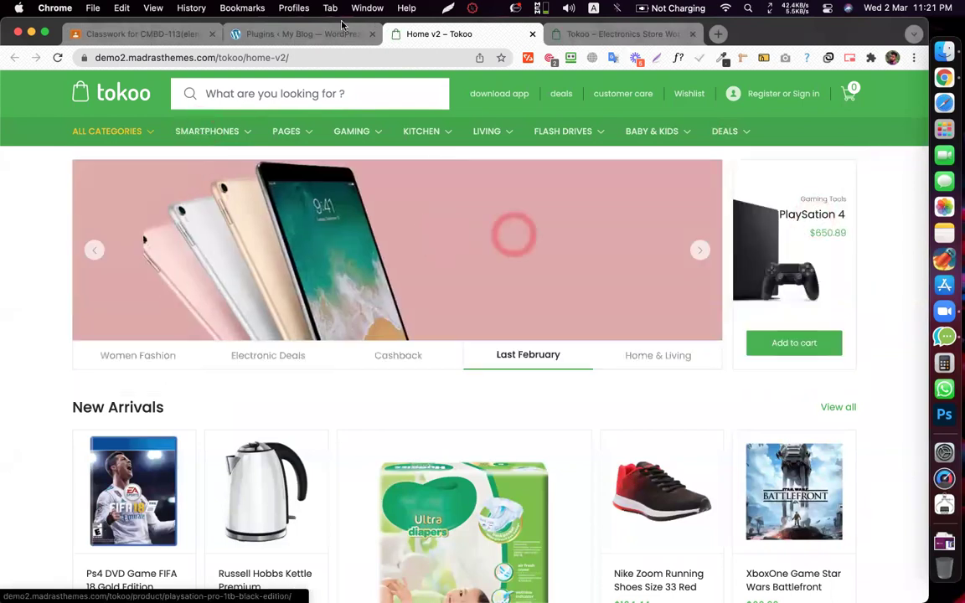
{"action": "left_click", "coordinate": [302, 33]}
- Go from the installed plugins list to the Add Plugins upload form
{"action": "scroll", "coordinate": [376, 279], "scroll_direction": "down", "scroll_amount": 2}
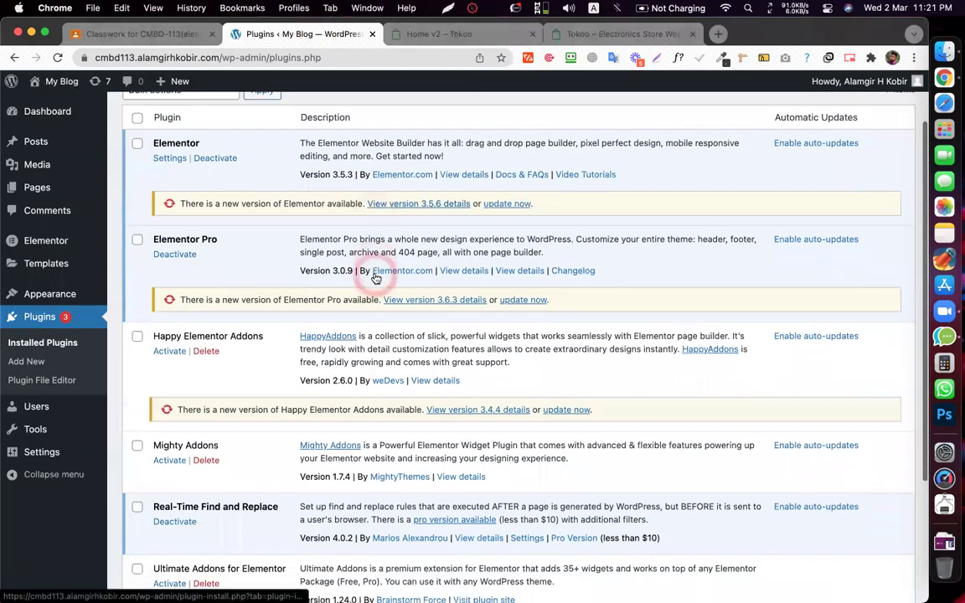
{"action": "scroll", "coordinate": [375, 279], "scroll_direction": "up", "scroll_amount": 2}
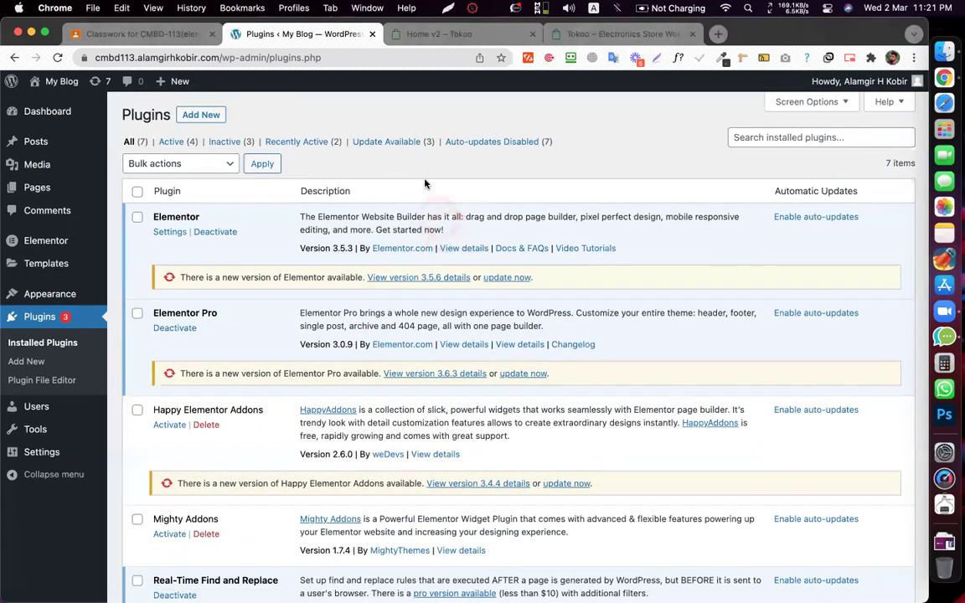
{"action": "left_click", "coordinate": [414, 33]}
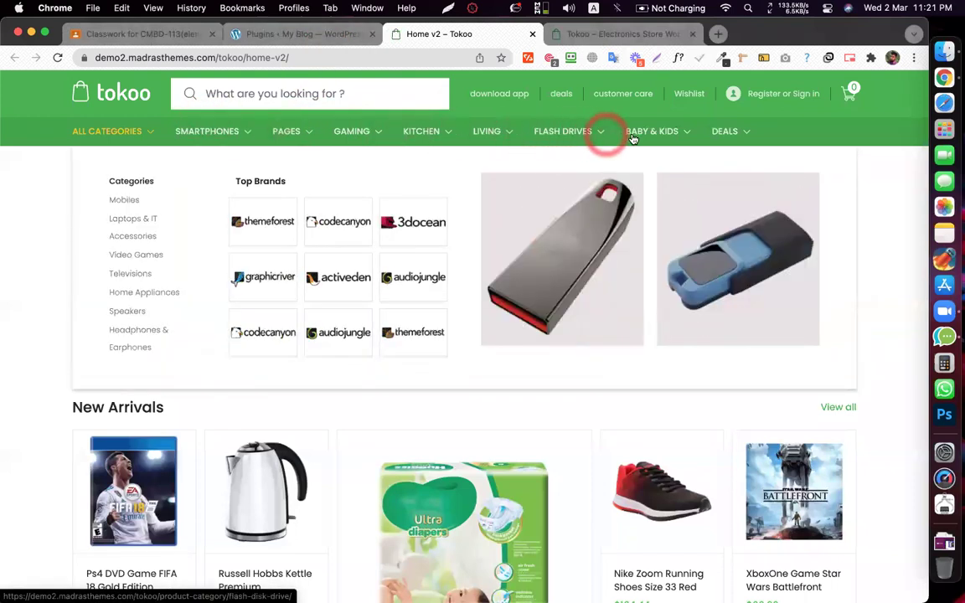
{"action": "left_click", "coordinate": [310, 38]}
{"action": "left_click", "coordinate": [204, 116]}
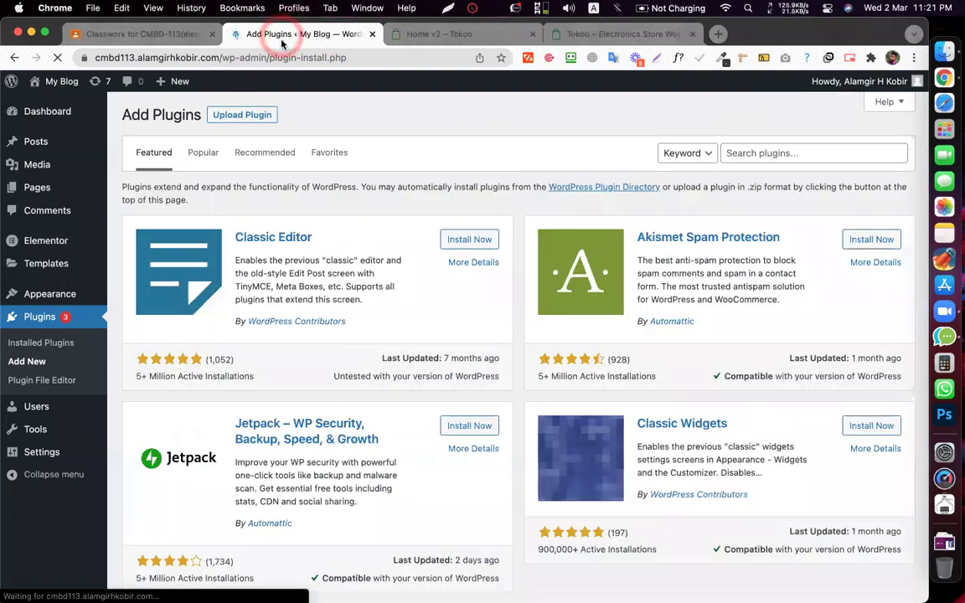
{"action": "left_click", "coordinate": [243, 115]}
- Choose jet-menu.zip from the Downloads elementor folder as the plugin upload file
{"action": "left_click", "coordinate": [422, 237]}
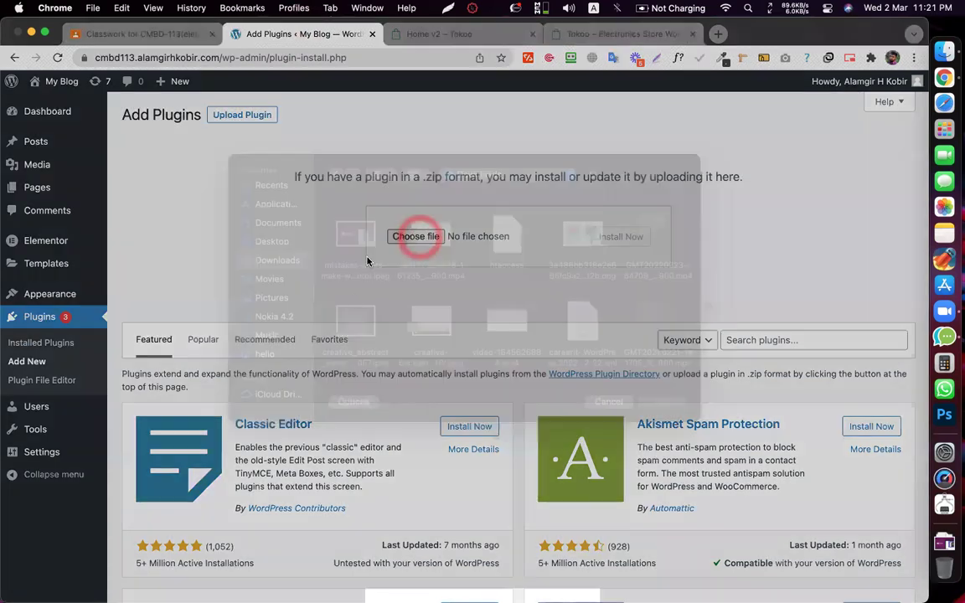
{"action": "scroll", "coordinate": [455, 322], "scroll_direction": "down", "scroll_amount": 3}
{"action": "scroll", "coordinate": [455, 322], "scroll_direction": "down", "scroll_amount": 15}
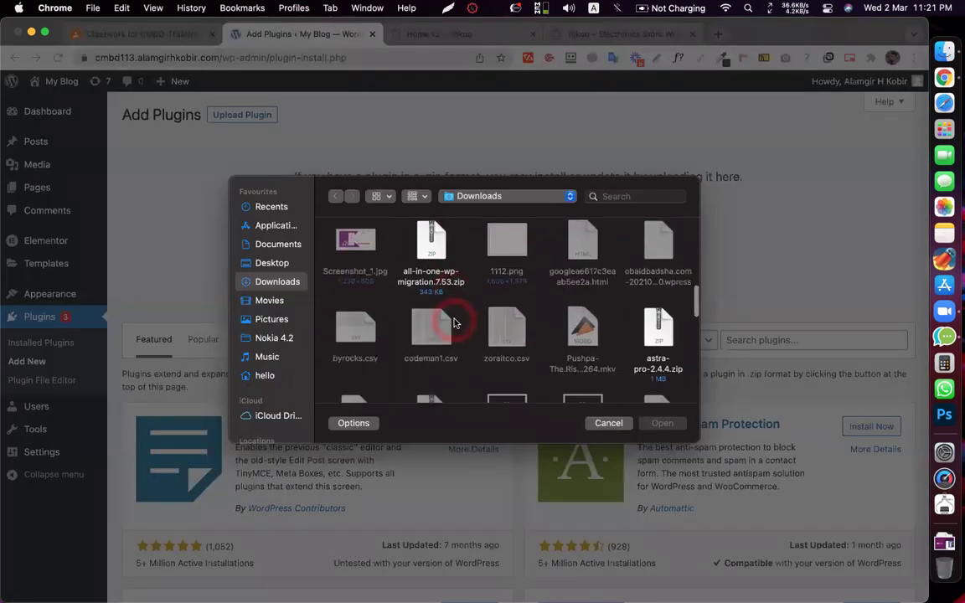
{"action": "scroll", "coordinate": [454, 322], "scroll_direction": "down", "scroll_amount": 5}
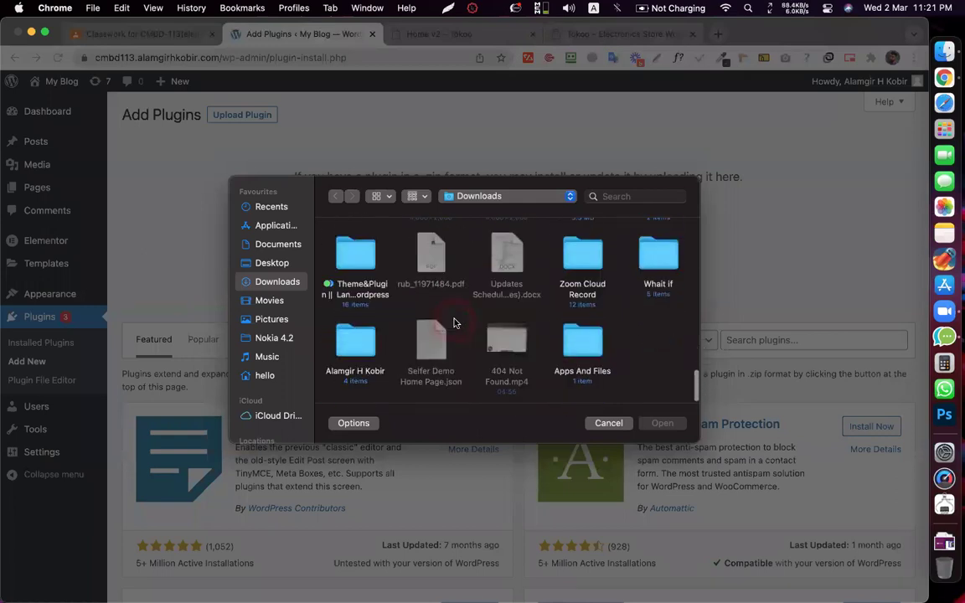
{"action": "double_click", "coordinate": [353, 258]}
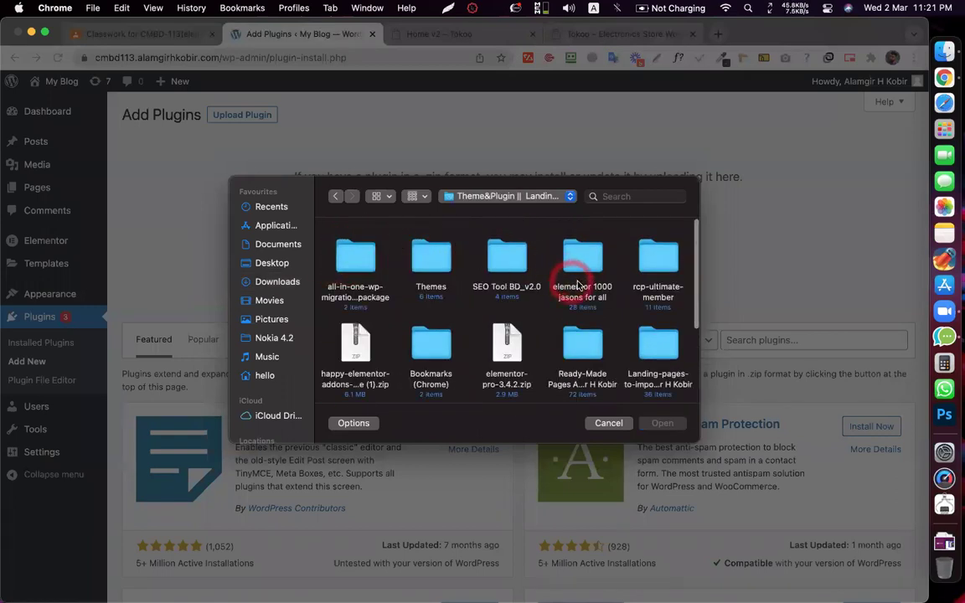
{"action": "double_click", "coordinate": [578, 263]}
{"action": "scroll", "coordinate": [490, 319], "scroll_direction": "down", "scroll_amount": 5}
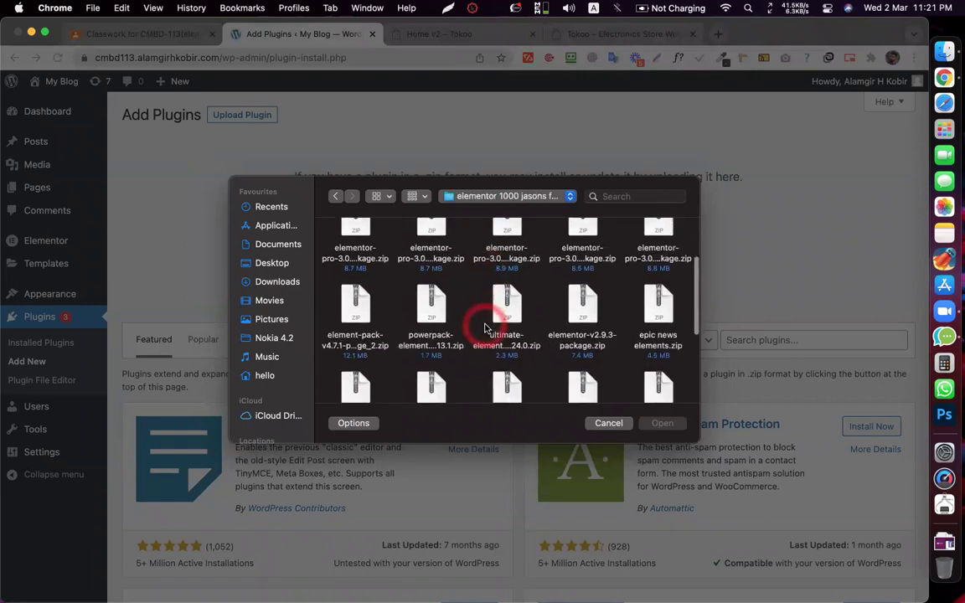
{"action": "scroll", "coordinate": [484, 329], "scroll_direction": "down", "scroll_amount": 1}
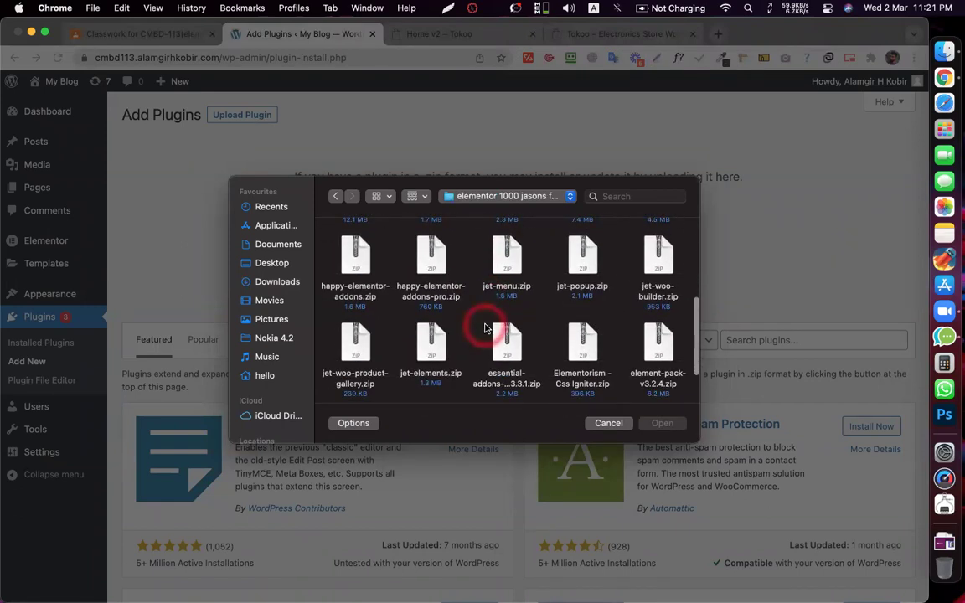
{"action": "left_click", "coordinate": [505, 266]}
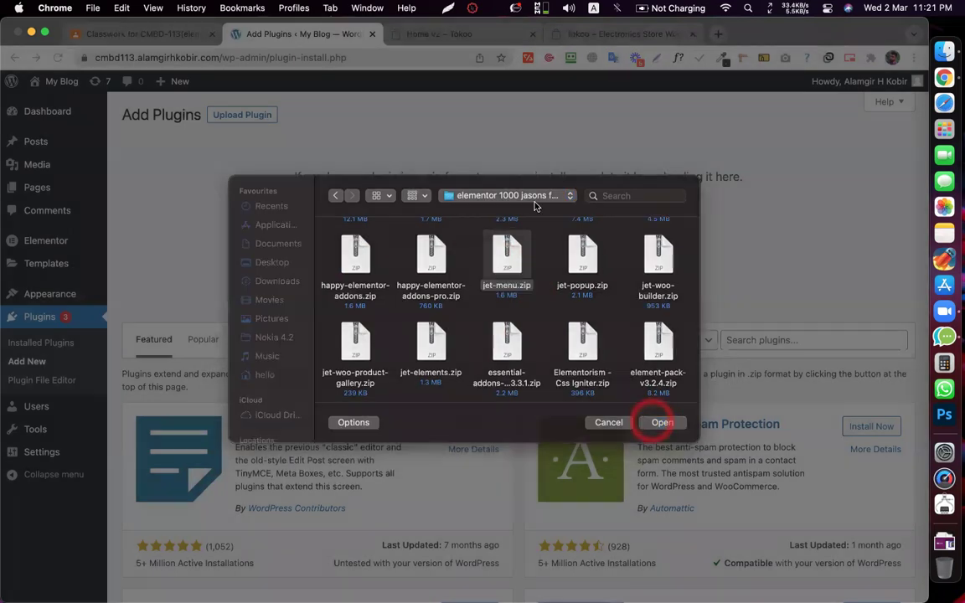
{"action": "left_click", "coordinate": [653, 423]}
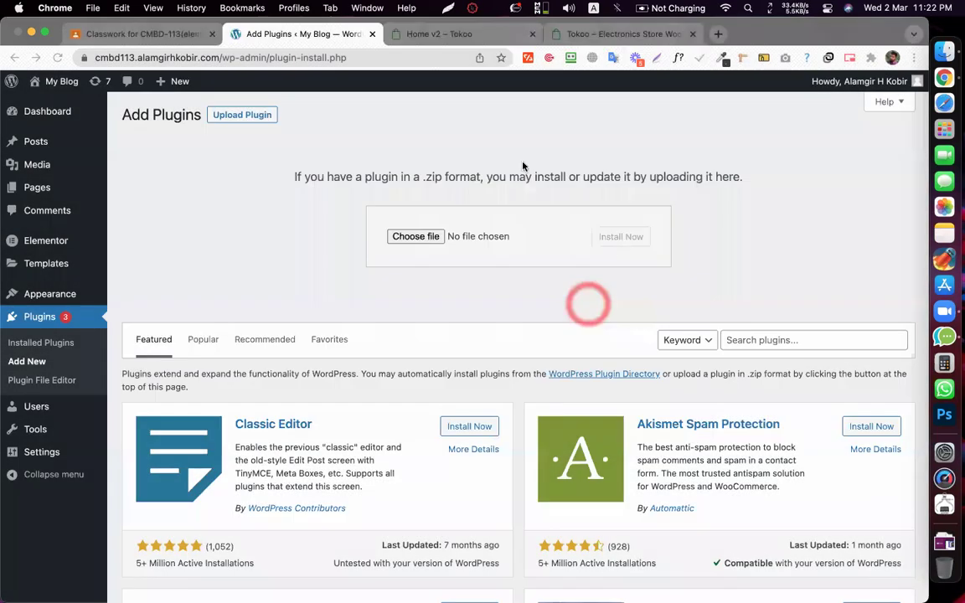
- Install the uploaded jet-menu.zip plugin
{"action": "left_click", "coordinate": [621, 236]}
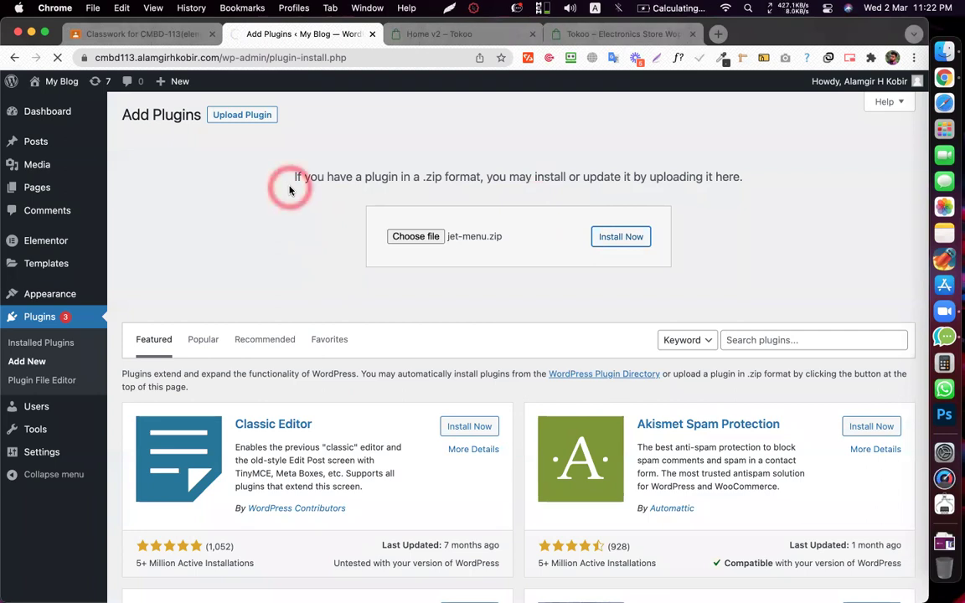
{"action": "key", "text": "ctrl+Tab"}
{"action": "left_click", "coordinate": [298, 37]}
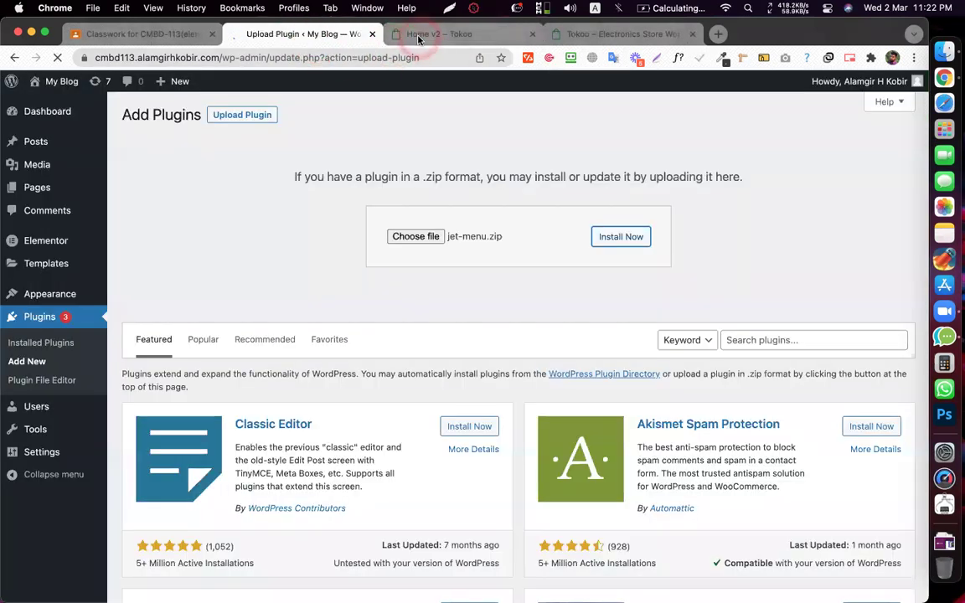
- Activate the newly installed JetMenu plugin
{"action": "key", "text": "ctrl+Tab"}
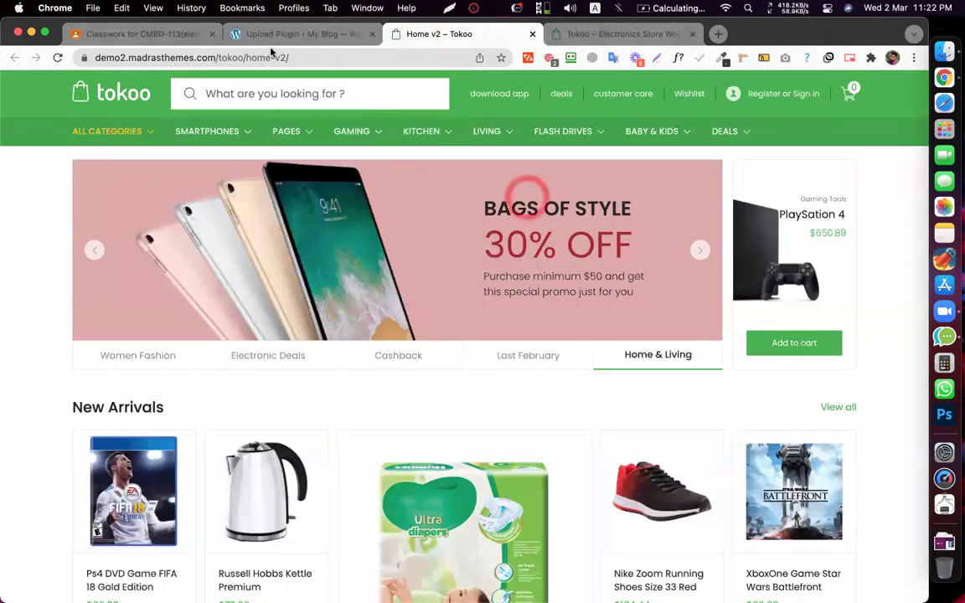
{"action": "left_click", "coordinate": [277, 35]}
{"action": "left_click", "coordinate": [146, 325]}
- On Home v2, preview the Smartphones, Pages, Gaming, Living, Kitchen, Flash Drives, Baby & Kids, Deals and All Categories menus
{"action": "left_click", "coordinate": [402, 35]}
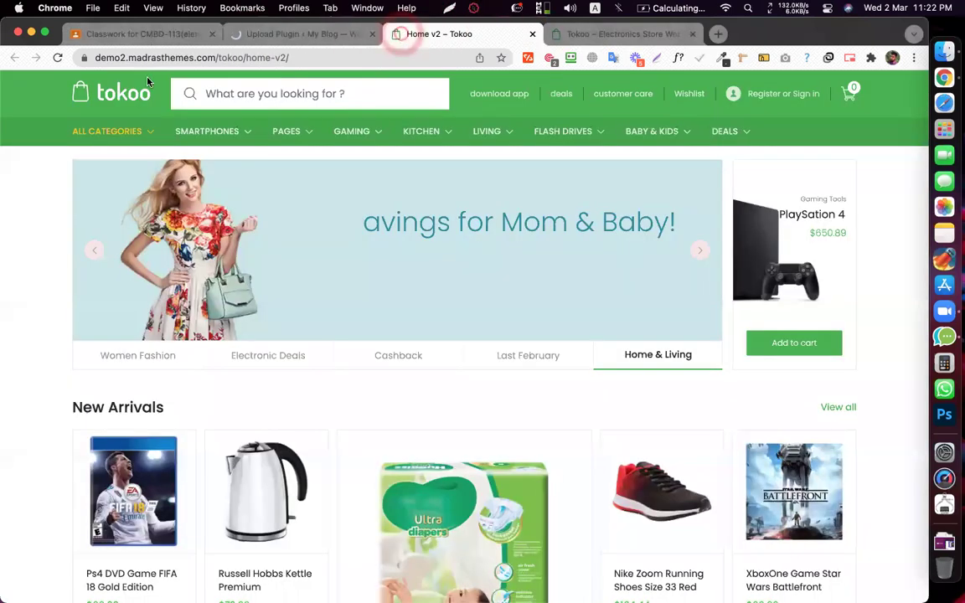
{"action": "left_click", "coordinate": [206, 133]}
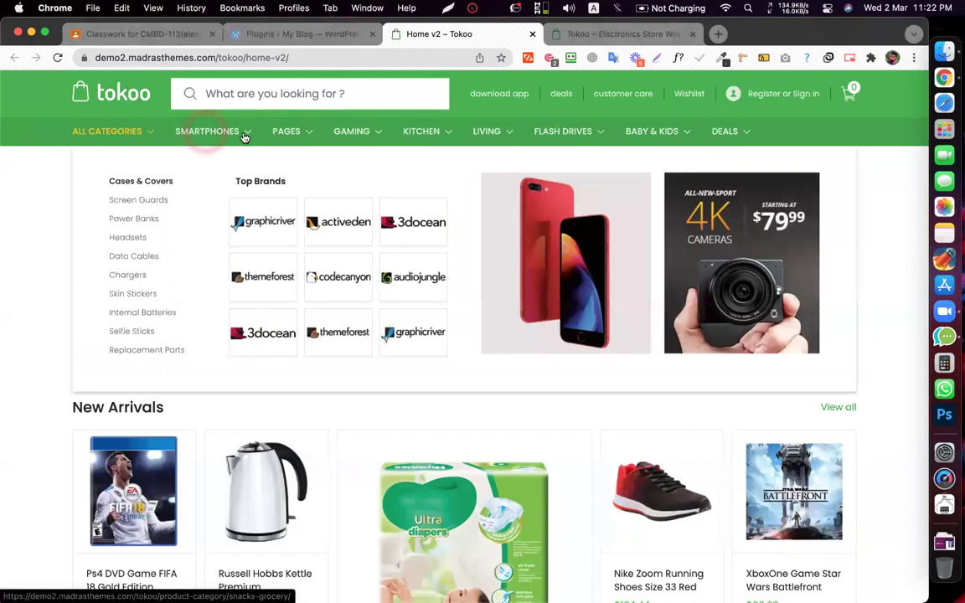
{"action": "left_click", "coordinate": [286, 133]}
{"action": "left_click", "coordinate": [358, 130]}
{"action": "left_click", "coordinate": [471, 132]}
{"action": "left_click", "coordinate": [424, 132]}
{"action": "left_click", "coordinate": [475, 134]}
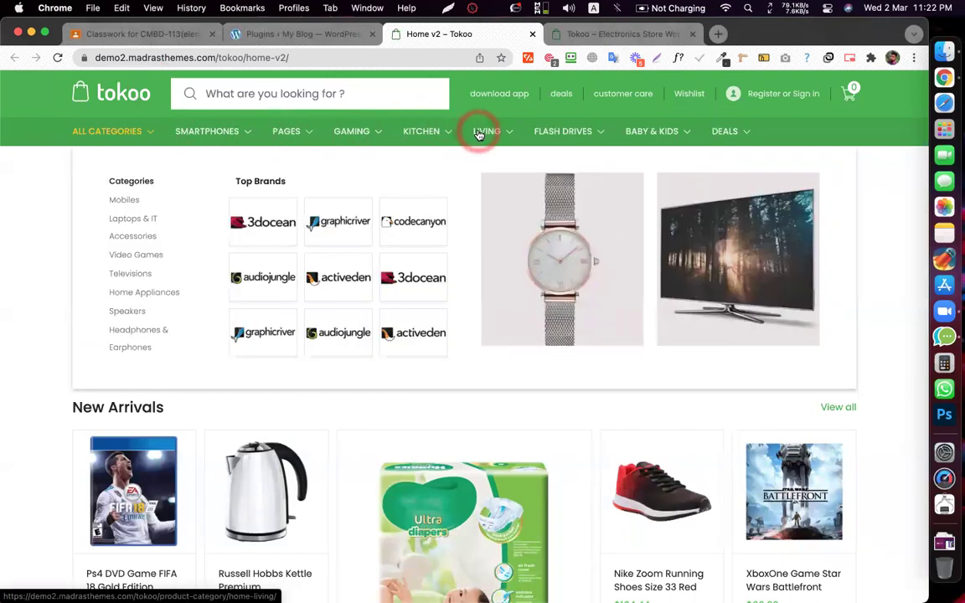
{"action": "left_click", "coordinate": [586, 136]}
{"action": "left_click", "coordinate": [652, 134]}
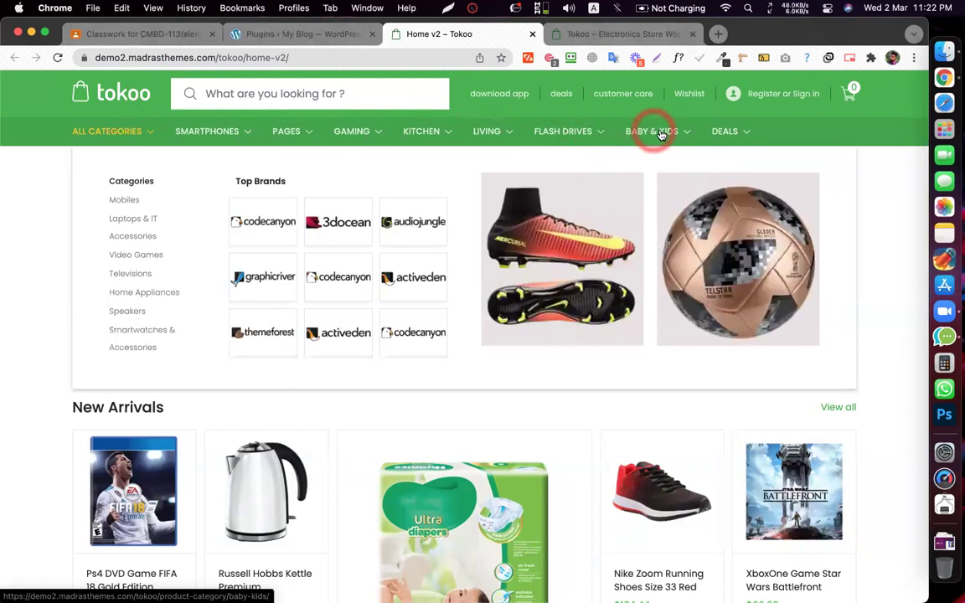
{"action": "left_click", "coordinate": [739, 136]}
{"action": "left_click", "coordinate": [351, 132]}
{"action": "left_click", "coordinate": [209, 130]}
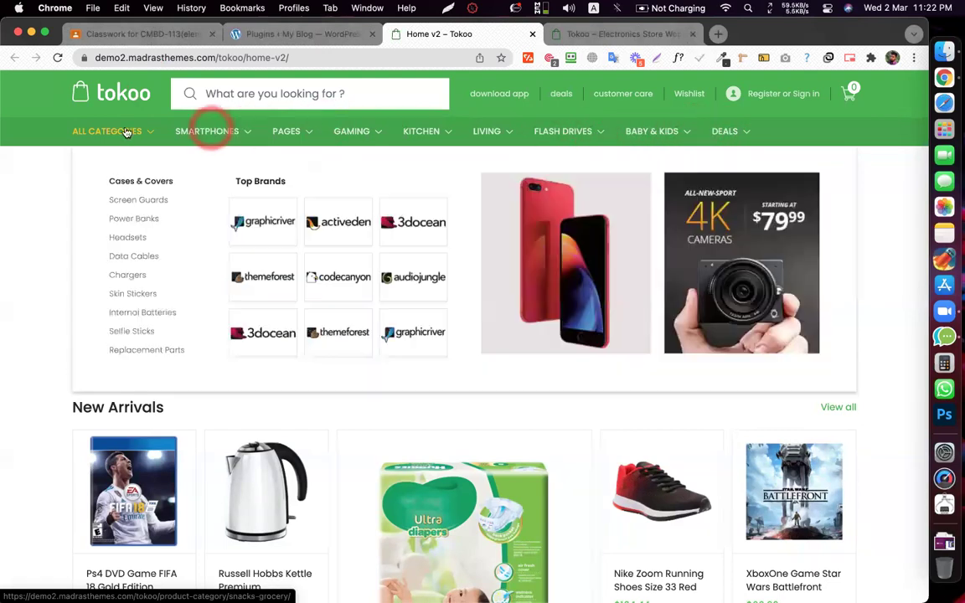
{"action": "left_click", "coordinate": [123, 131]}
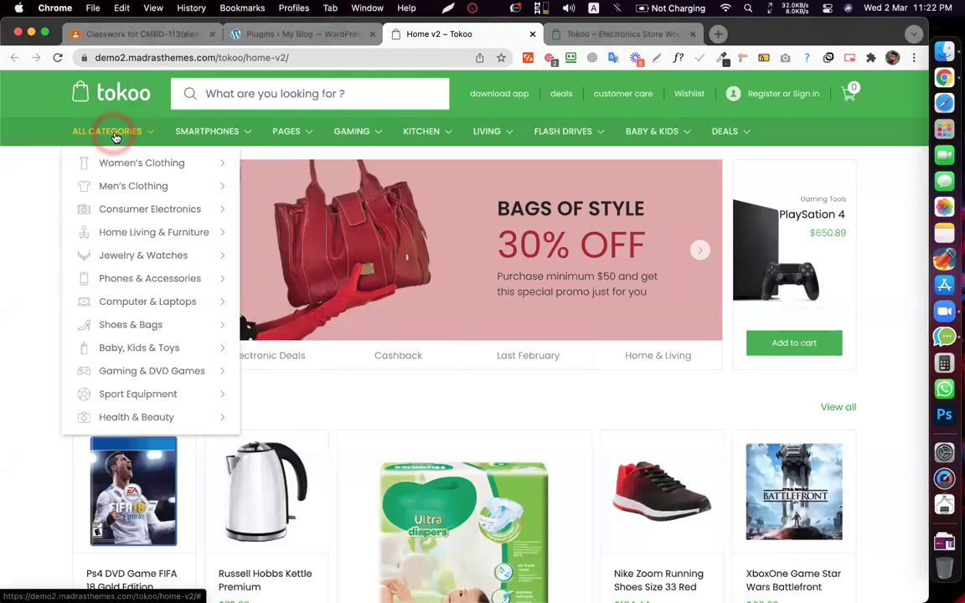
{"action": "mouse_move", "coordinate": [146, 159]}
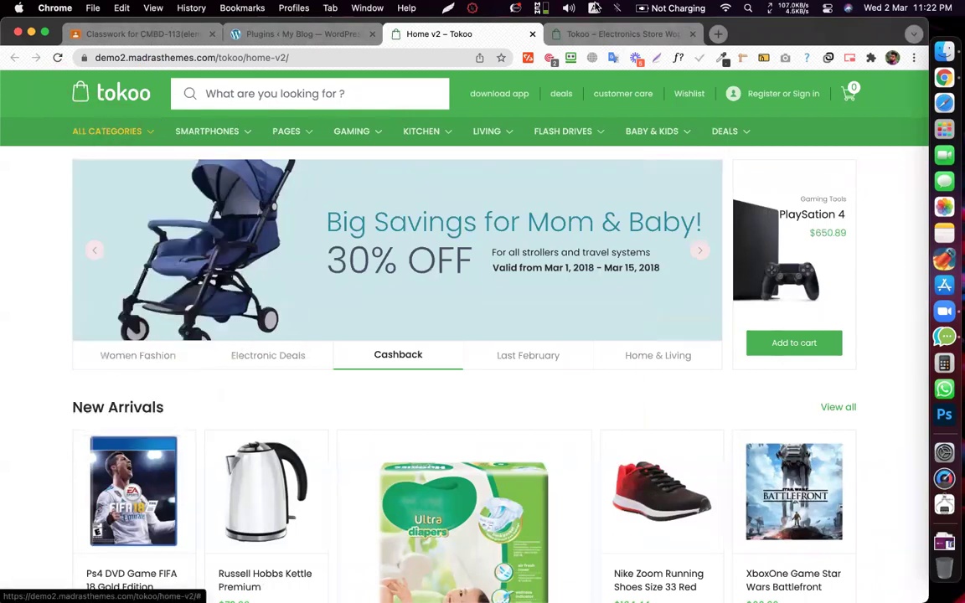
- Compare the All Categories list and Women's Clothing flyout across both demos, then return to plugins
{"action": "left_click", "coordinate": [566, 33]}
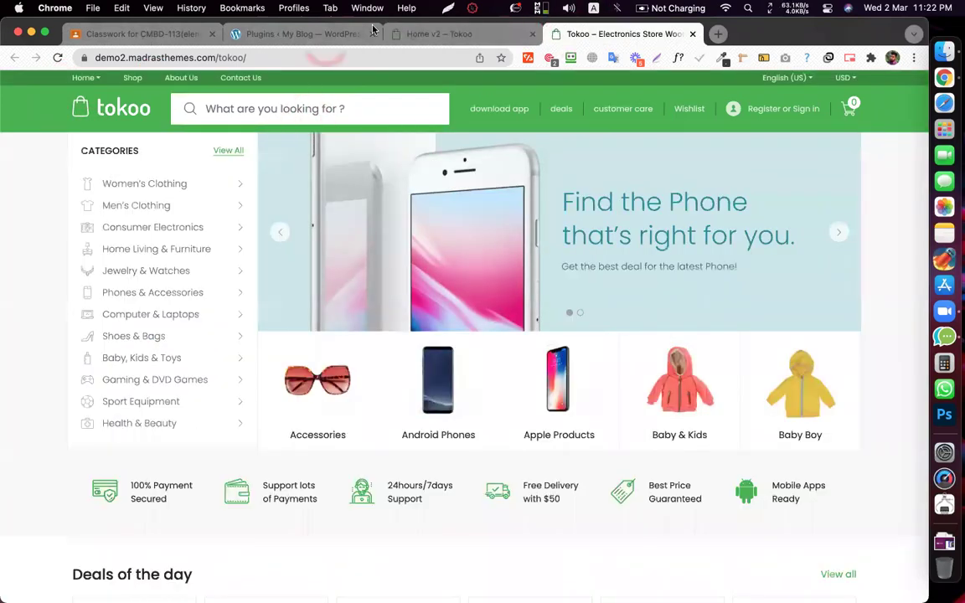
{"action": "left_click", "coordinate": [419, 40]}
{"action": "left_click", "coordinate": [95, 133]}
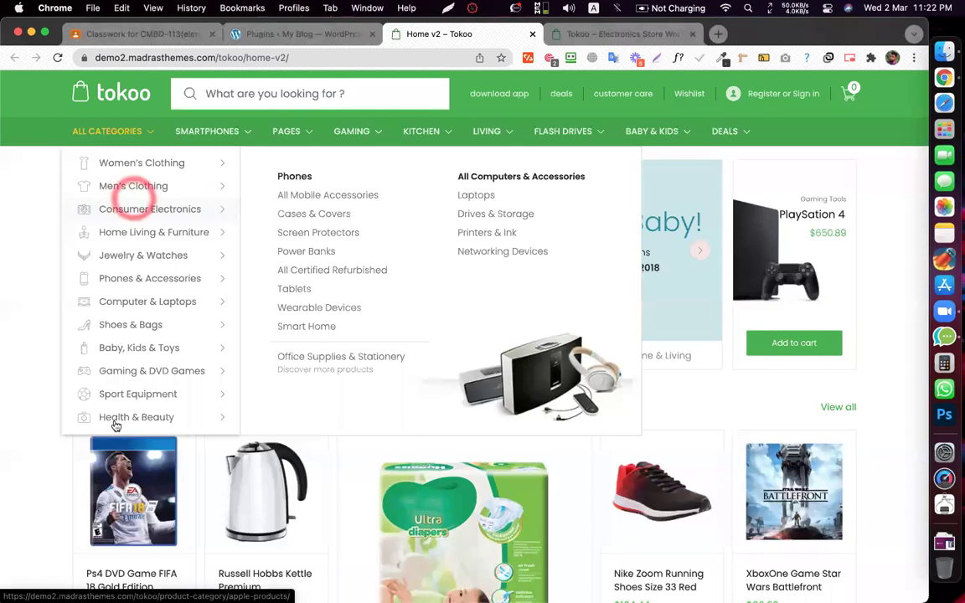
{"action": "left_click", "coordinate": [582, 33]}
{"action": "left_click", "coordinate": [162, 189]}
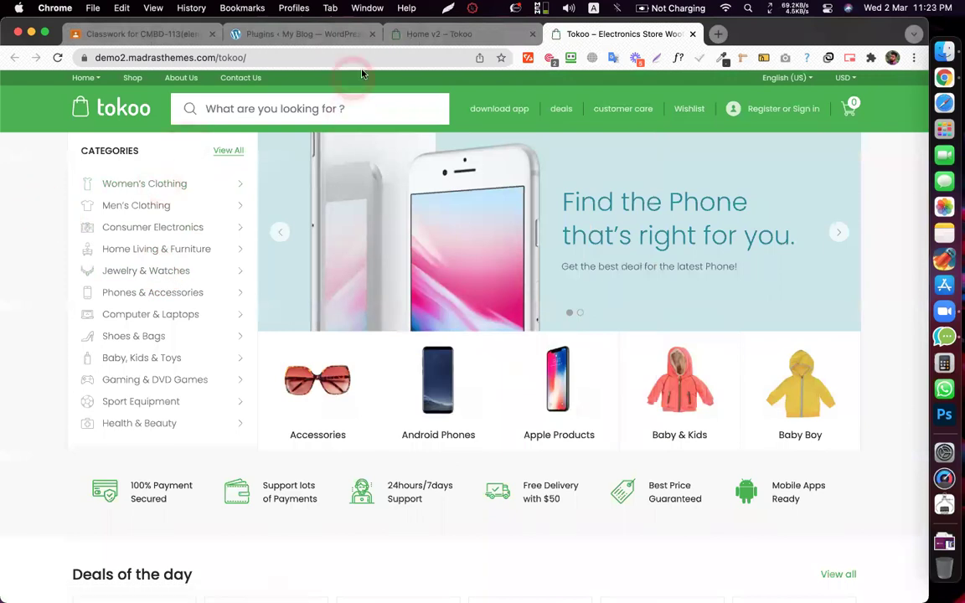
{"action": "left_click", "coordinate": [397, 39]}
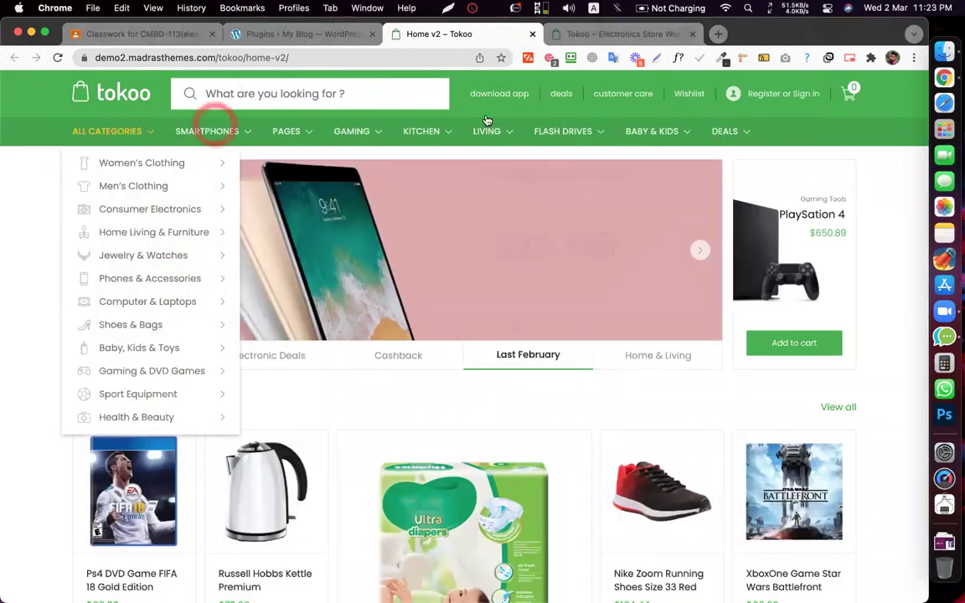
{"action": "left_click", "coordinate": [763, 131]}
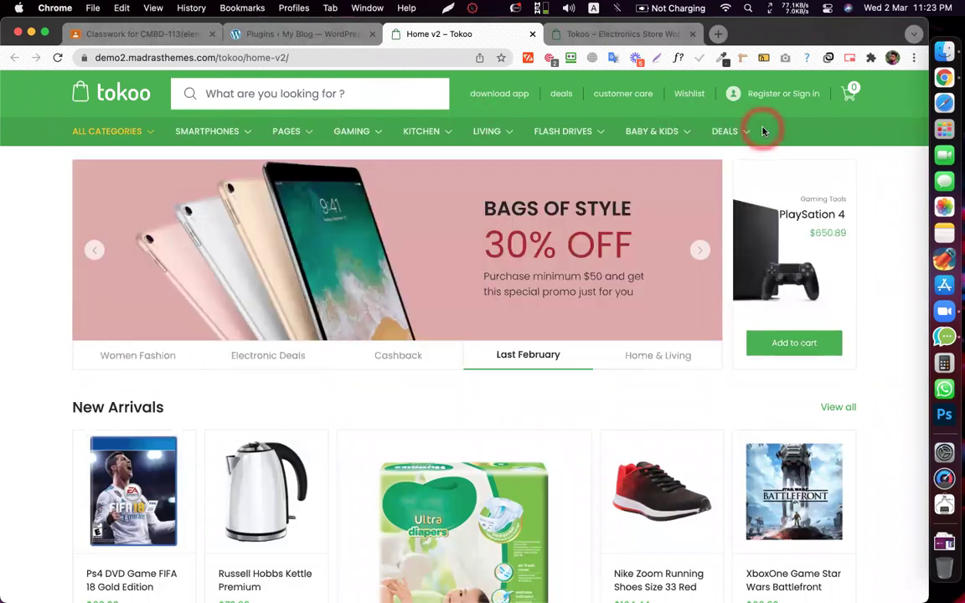
{"action": "left_click", "coordinate": [763, 130]}
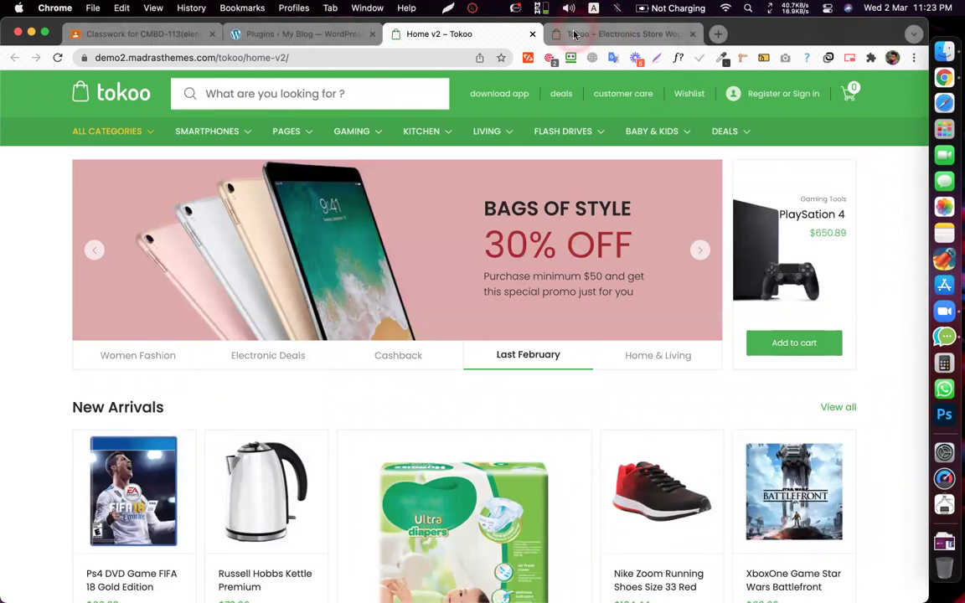
{"action": "left_click", "coordinate": [563, 42]}
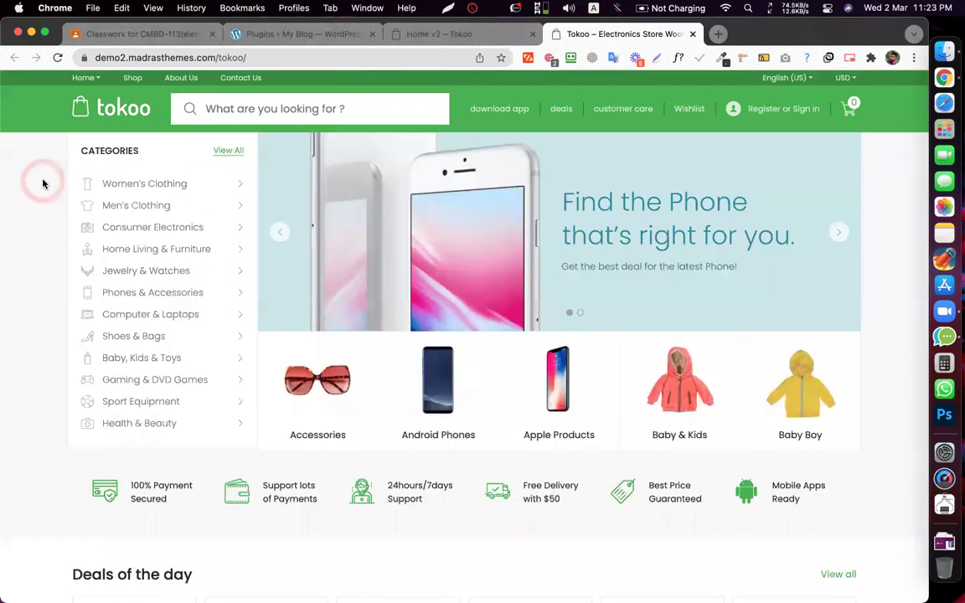
{"action": "left_click", "coordinate": [416, 33]}
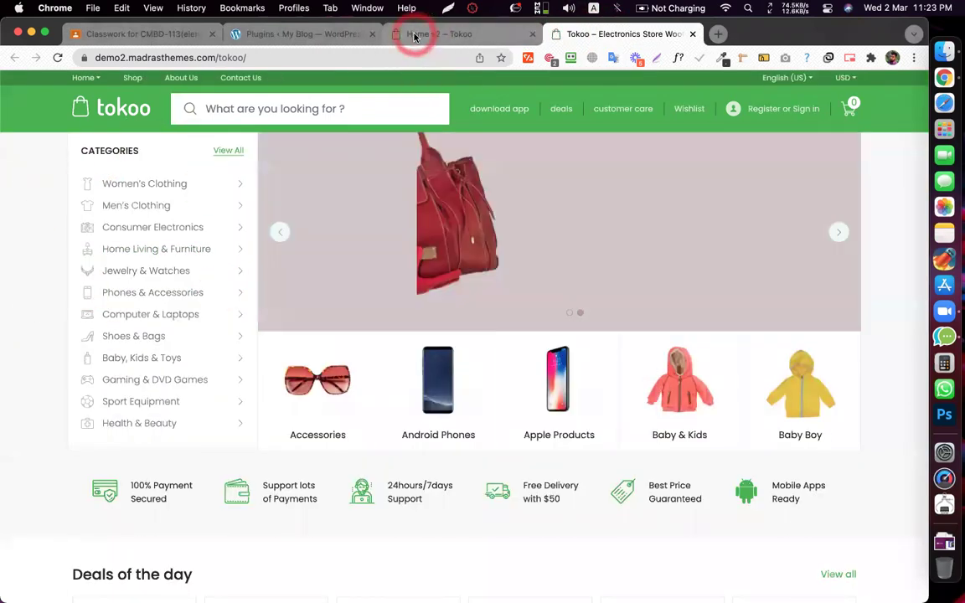
{"action": "left_click", "coordinate": [260, 35]}
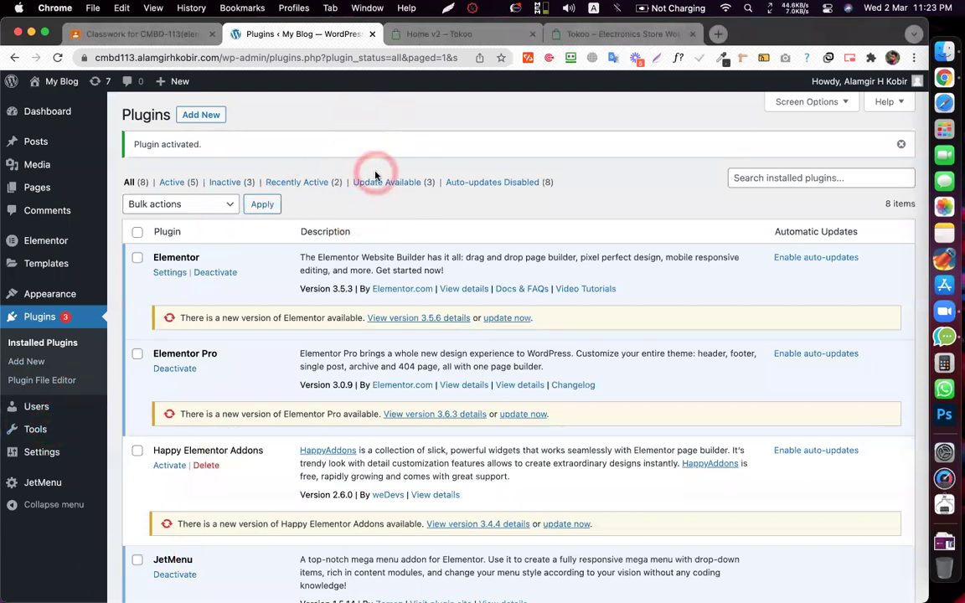
- Open Appearance > Menus and begin creating a new menu
{"action": "scroll", "coordinate": [314, 267], "scroll_direction": "down", "scroll_amount": 2}
{"action": "scroll", "coordinate": [313, 273], "scroll_direction": "down", "scroll_amount": 3}
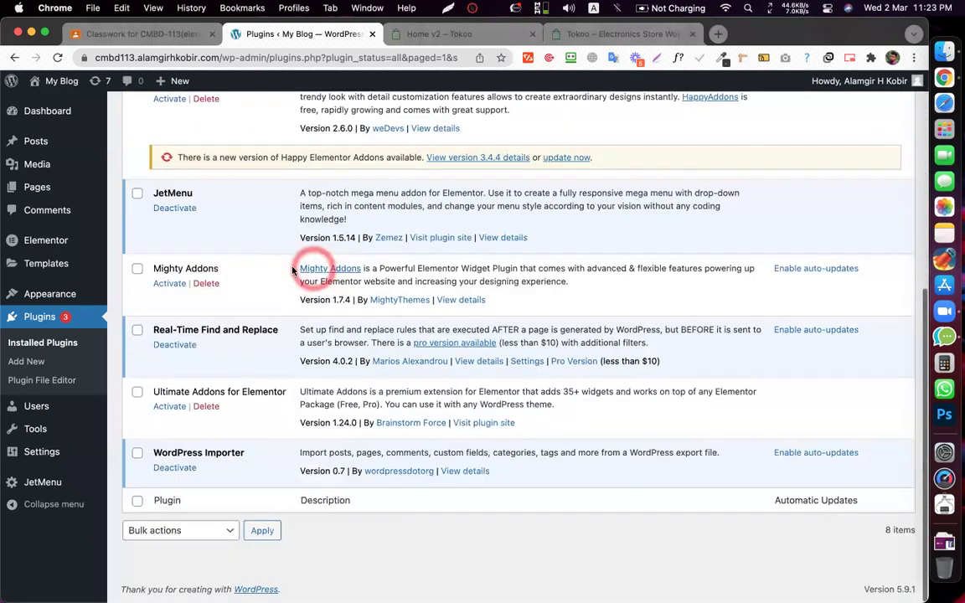
{"action": "mouse_move", "coordinate": [66, 303]}
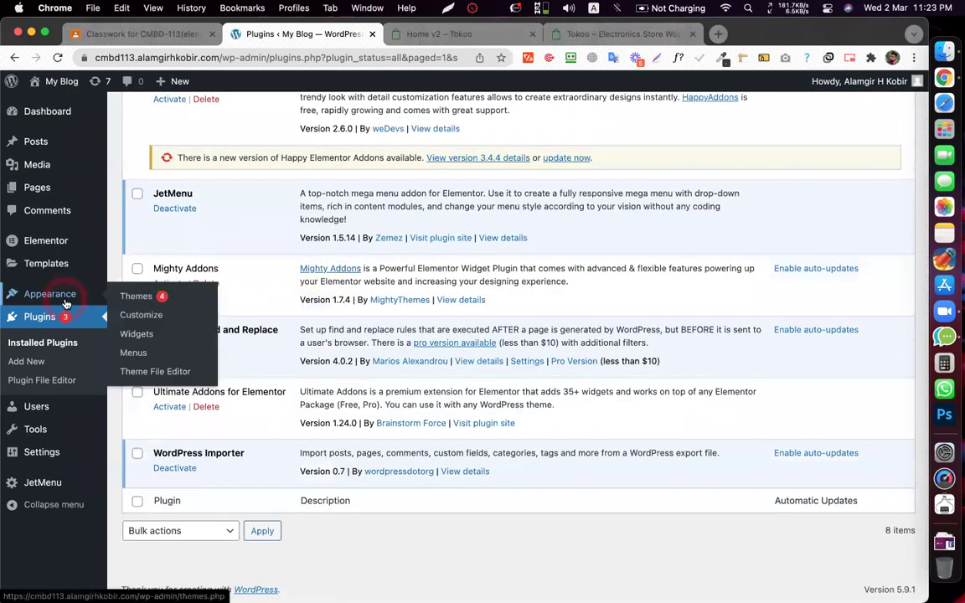
{"action": "left_click", "coordinate": [133, 353]}
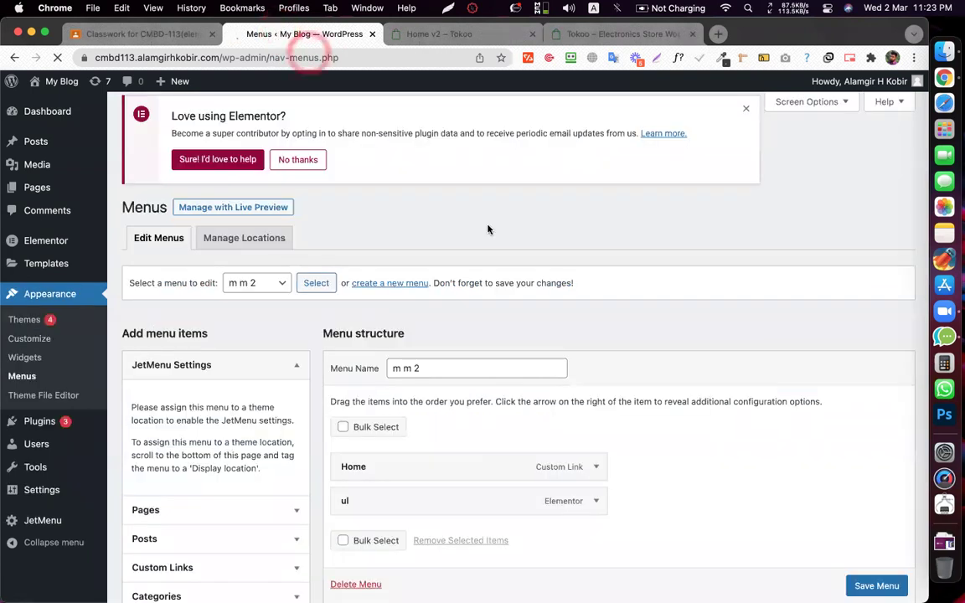
{"action": "scroll", "coordinate": [544, 278], "scroll_direction": "down", "scroll_amount": 3}
{"action": "scroll", "coordinate": [546, 279], "scroll_direction": "up", "scroll_amount": 1}
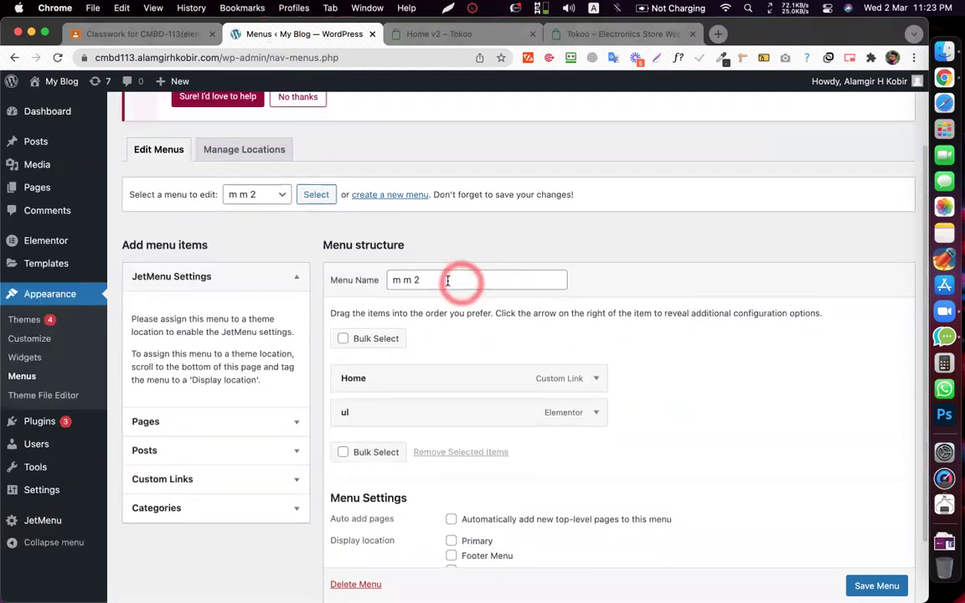
{"action": "left_click", "coordinate": [381, 194]}
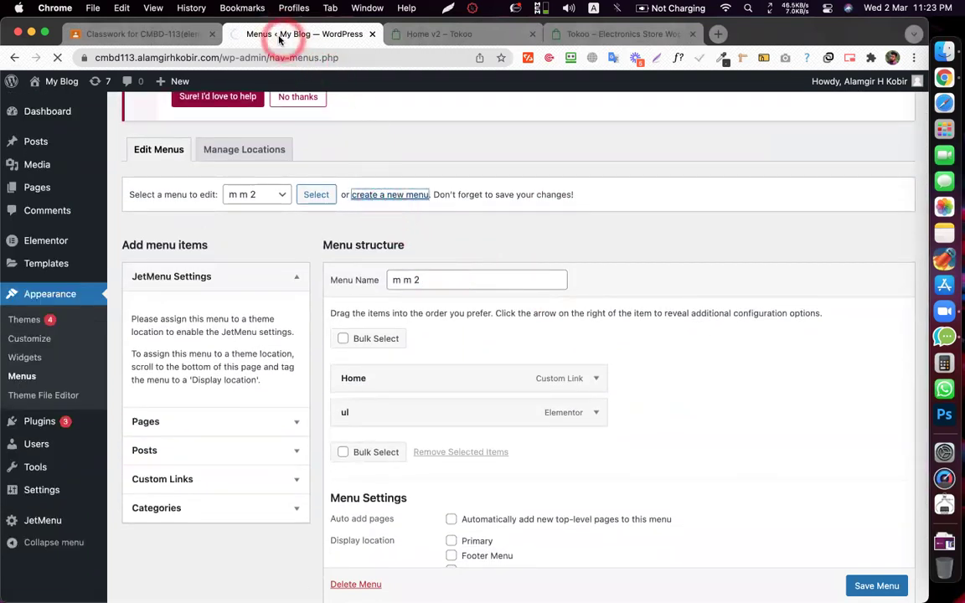
- Create a menu named 'Mega Menu 1' and compare it against the Tokoo demo's navigation
{"action": "left_click", "coordinate": [438, 382]}
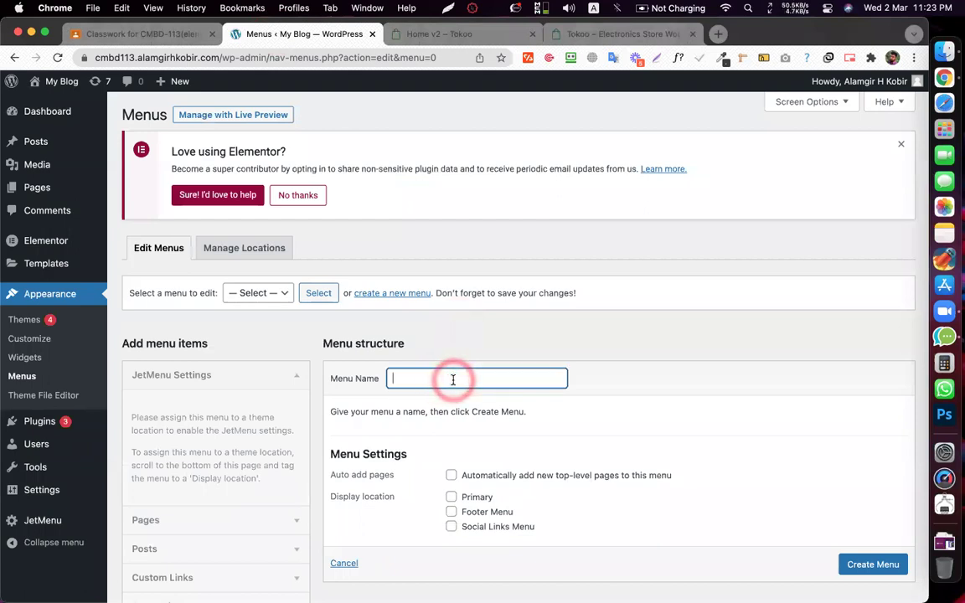
{"action": "type", "text": "Mega Menu"}
{"action": "scroll", "coordinate": [592, 416], "scroll_direction": "down", "scroll_amount": 2}
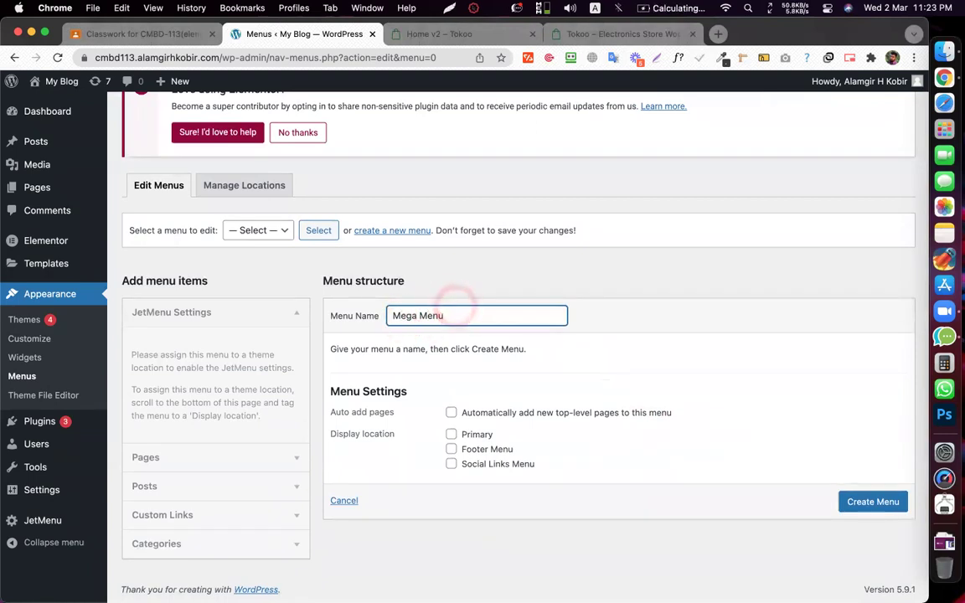
{"action": "left_click", "coordinate": [862, 500]}
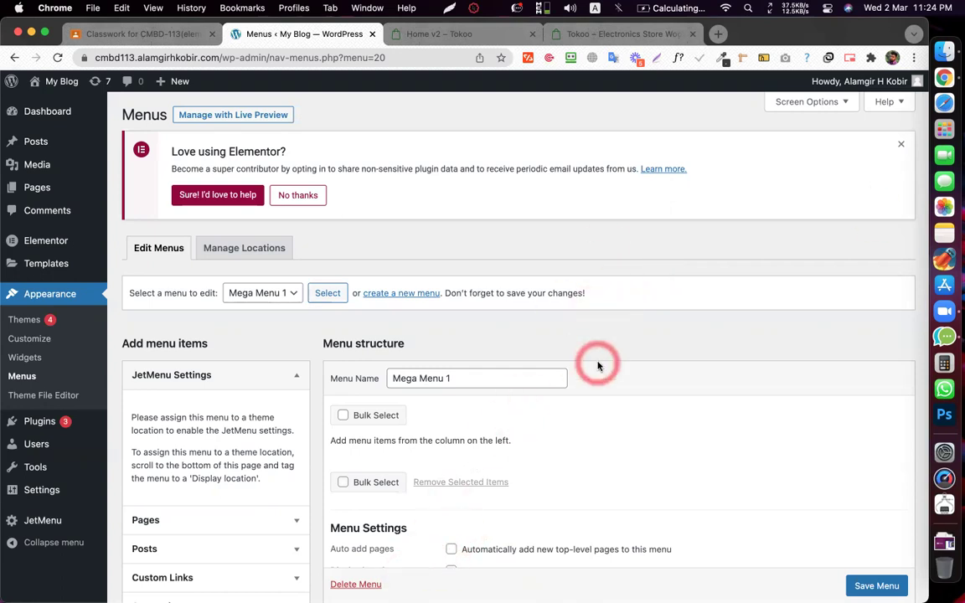
{"action": "scroll", "coordinate": [482, 334], "scroll_direction": "down", "scroll_amount": 3}
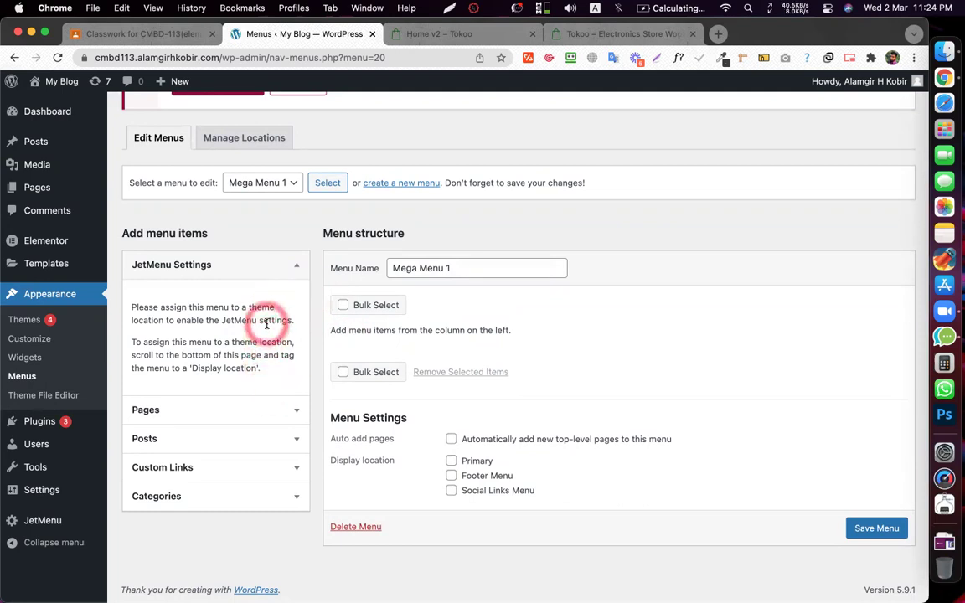
{"action": "left_click", "coordinate": [427, 34]}
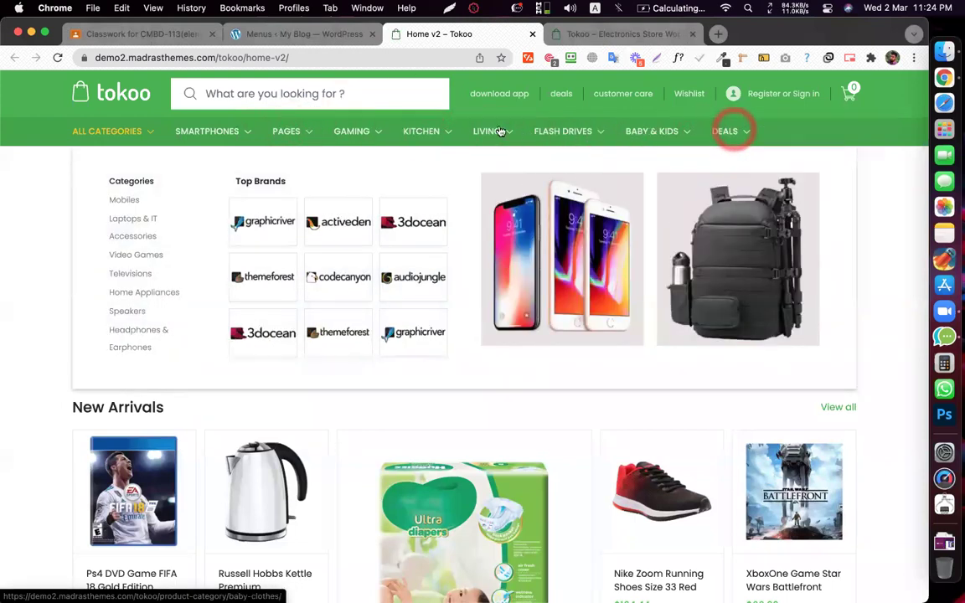
{"action": "left_click", "coordinate": [316, 33]}
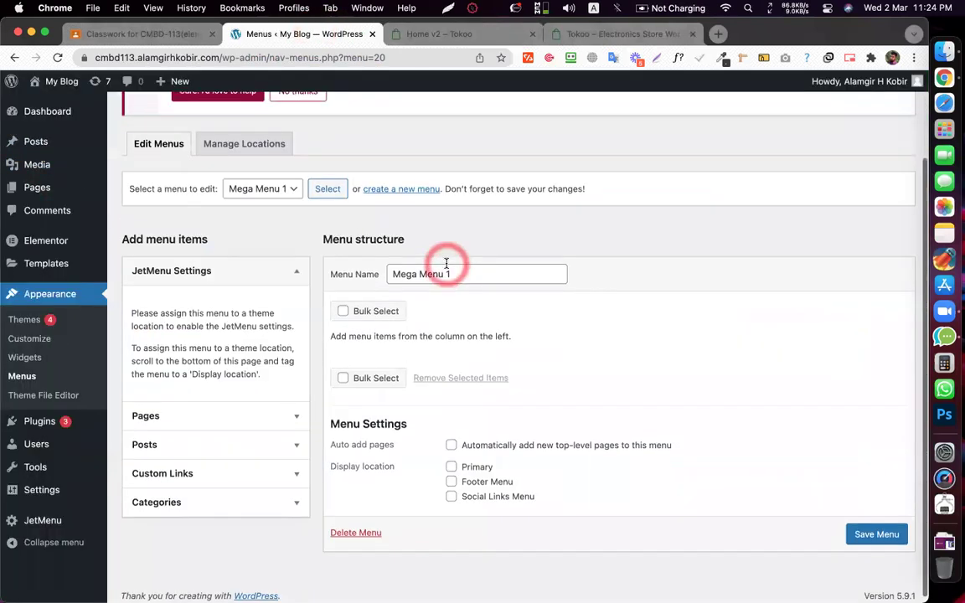
{"action": "scroll", "coordinate": [446, 263], "scroll_direction": "up", "scroll_amount": 1}
{"action": "mouse_move", "coordinate": [39, 142]}
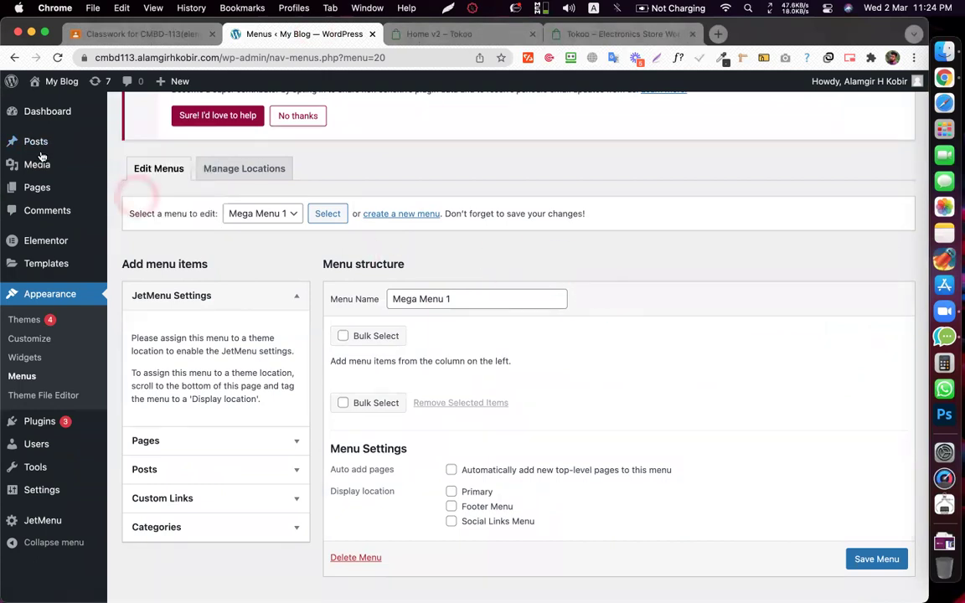
- Open Posts > Categories and paste SMARTPHONES, copied from the Tokoo demo, into the Name field
{"action": "left_click", "coordinate": [34, 144]}
{"action": "left_click", "coordinate": [142, 183]}
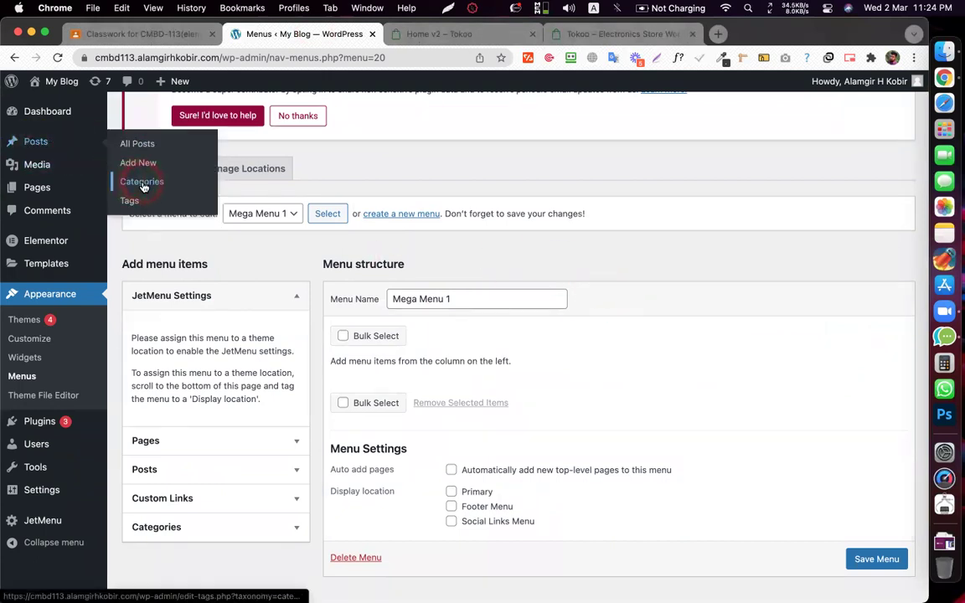
{"action": "left_click", "coordinate": [415, 31]}
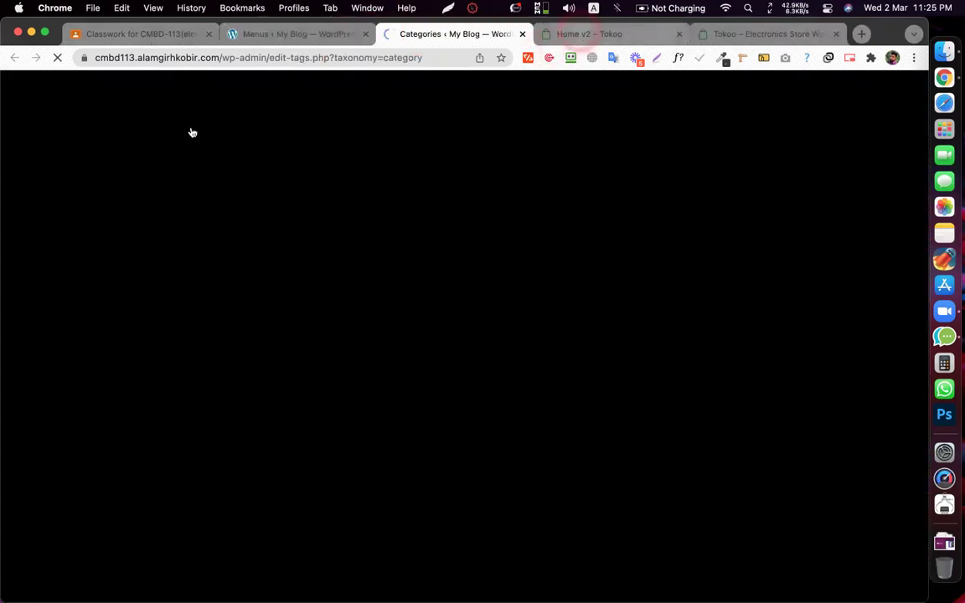
{"action": "key", "text": "ctrl+Tab"}
{"action": "right_click", "coordinate": [191, 127]}
{"action": "left_click", "coordinate": [223, 249]}
{"action": "left_click", "coordinate": [452, 34]}
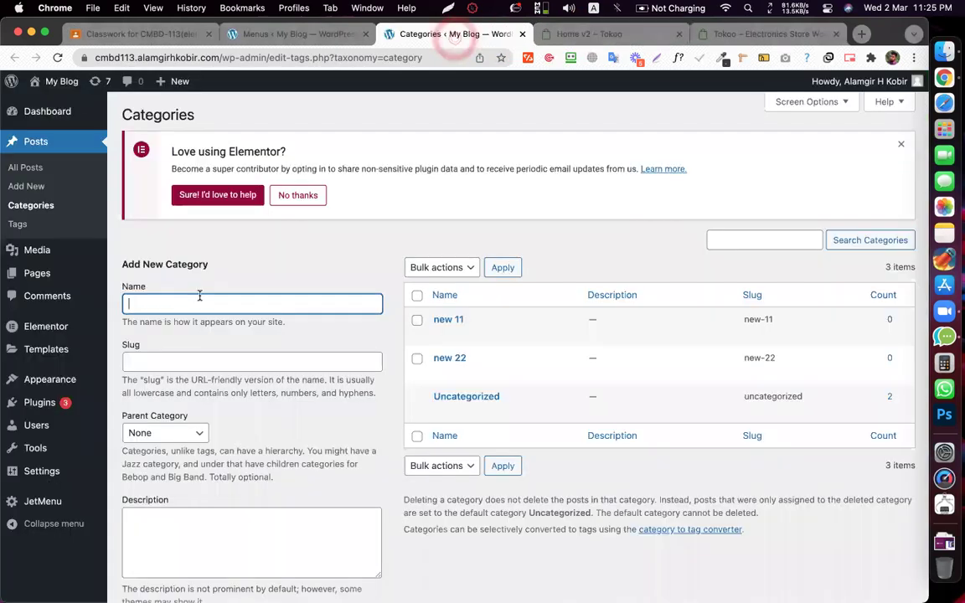
{"action": "left_click", "coordinate": [199, 296]}
{"action": "key", "text": "super+v"}
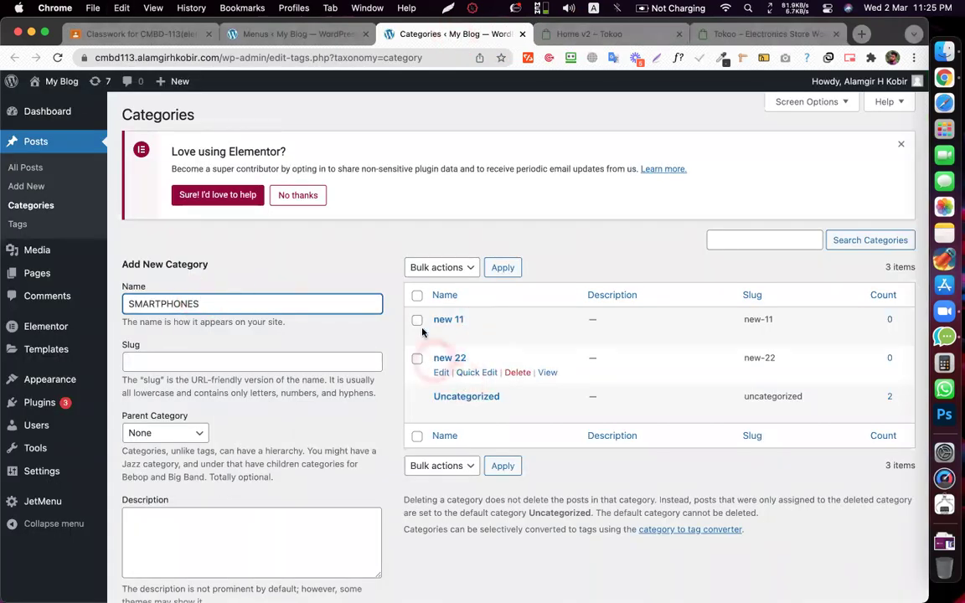
- Delete the 'new 11' and 'new 22' categories
{"action": "left_click", "coordinate": [514, 337]}
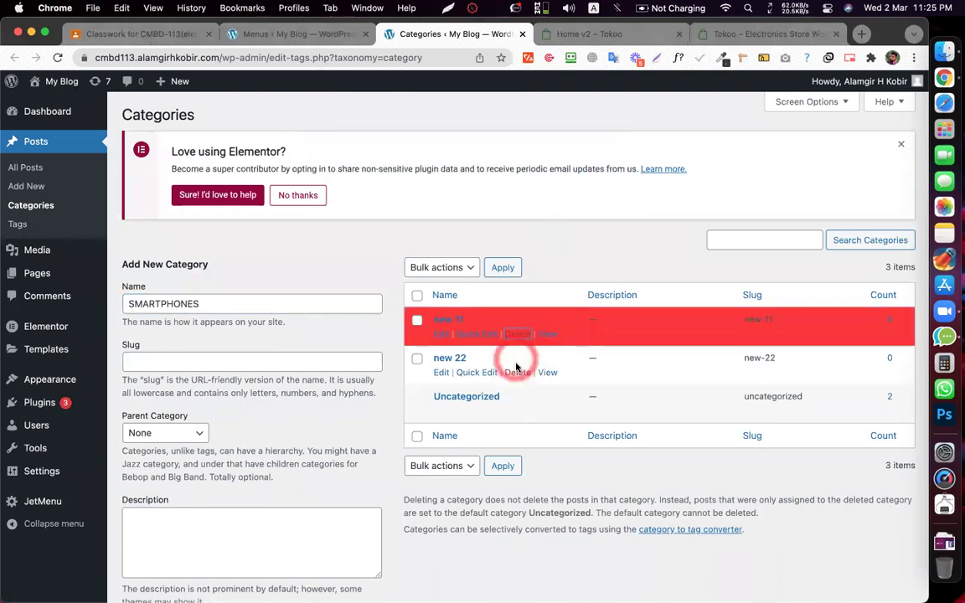
{"action": "left_click", "coordinate": [517, 370]}
{"action": "left_click", "coordinate": [508, 327]}
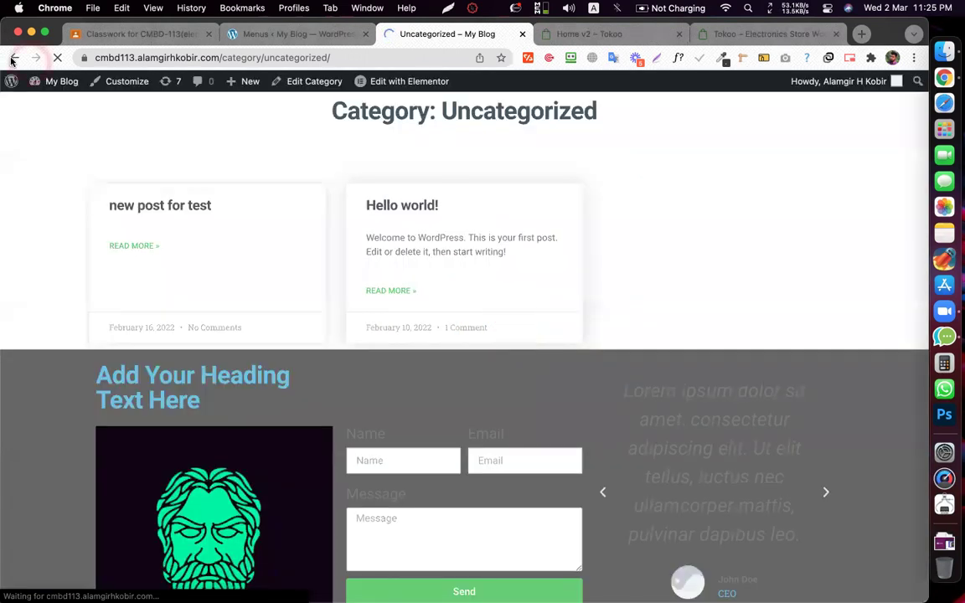
{"action": "key", "text": "super+bracketleft"}
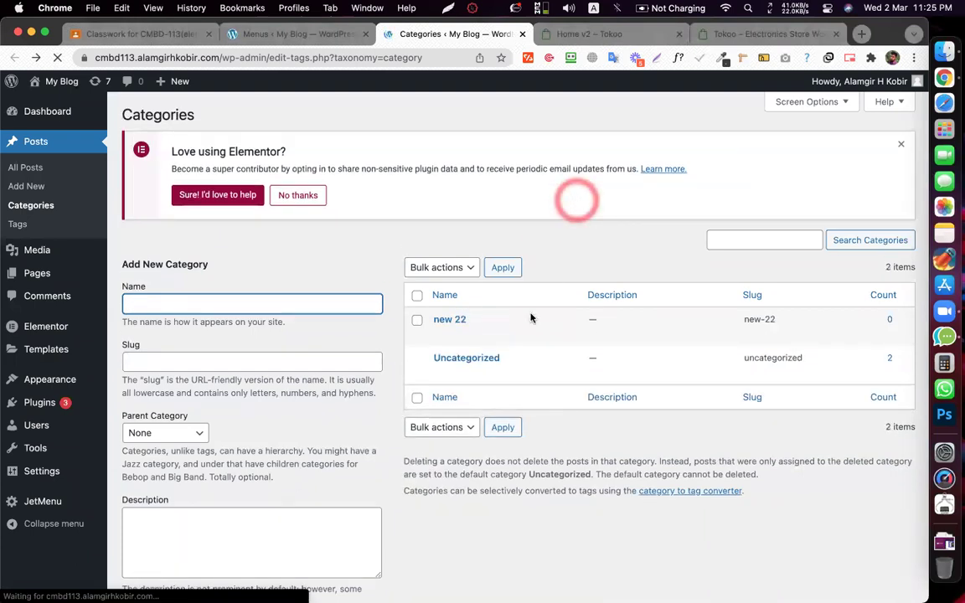
{"action": "left_click", "coordinate": [518, 335]}
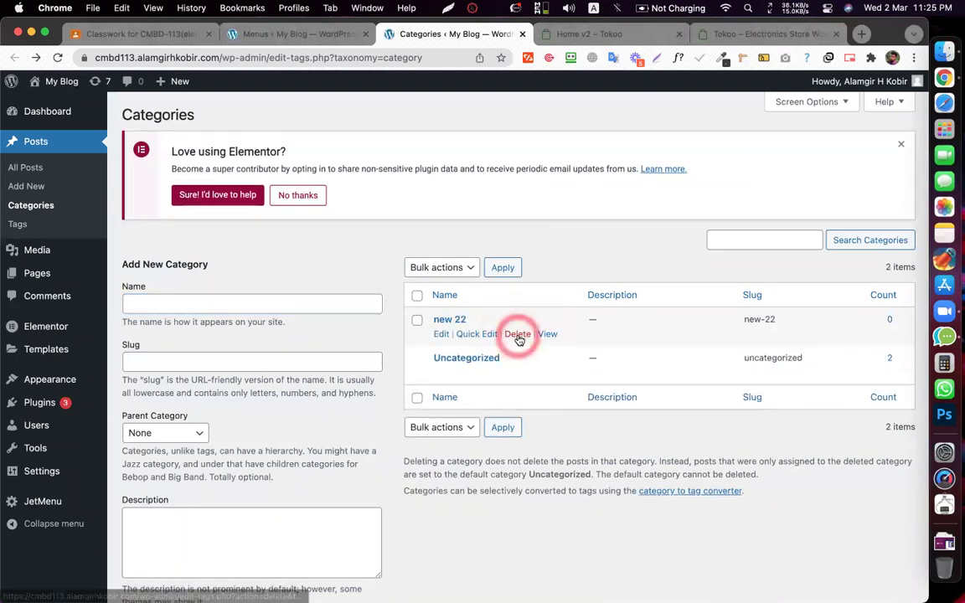
{"action": "left_click", "coordinate": [570, 175]}
- Add SMARTPHONES as a new post category
{"action": "left_click", "coordinate": [250, 304]}
{"action": "key", "text": "super+v"}
{"action": "scroll", "coordinate": [251, 304], "scroll_direction": "down", "scroll_amount": 3}
{"action": "left_click", "coordinate": [189, 536]}
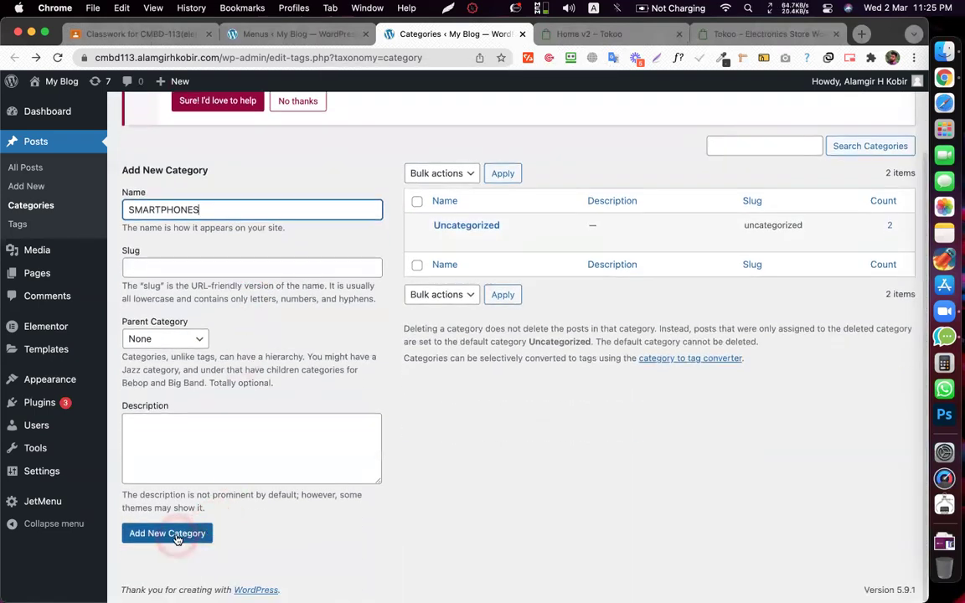
{"action": "scroll", "coordinate": [366, 246], "scroll_direction": "up", "scroll_amount": 1}
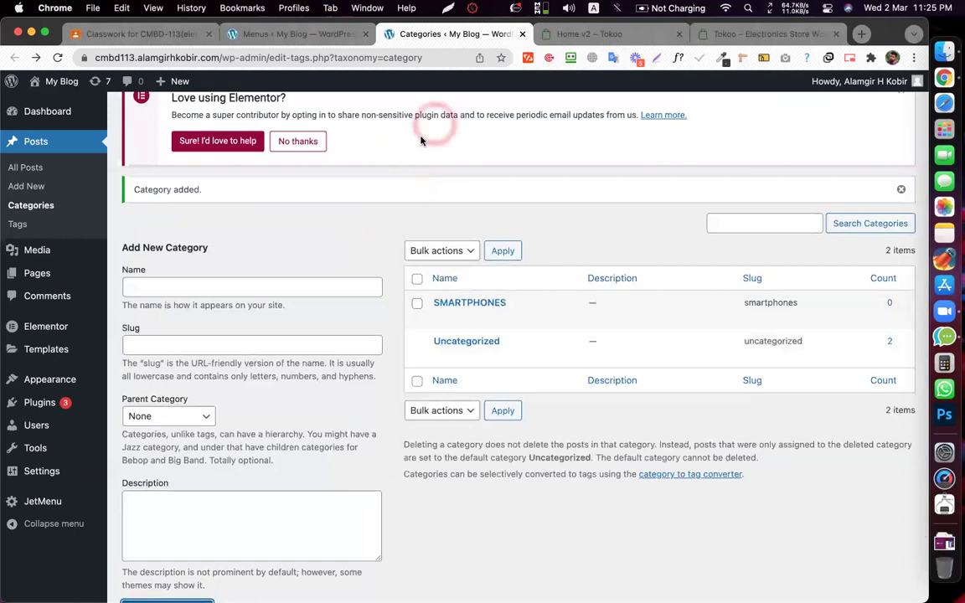
- Copy 'PAGES' from the Tokoo demo menu and add it as a new category
{"action": "left_click", "coordinate": [586, 33]}
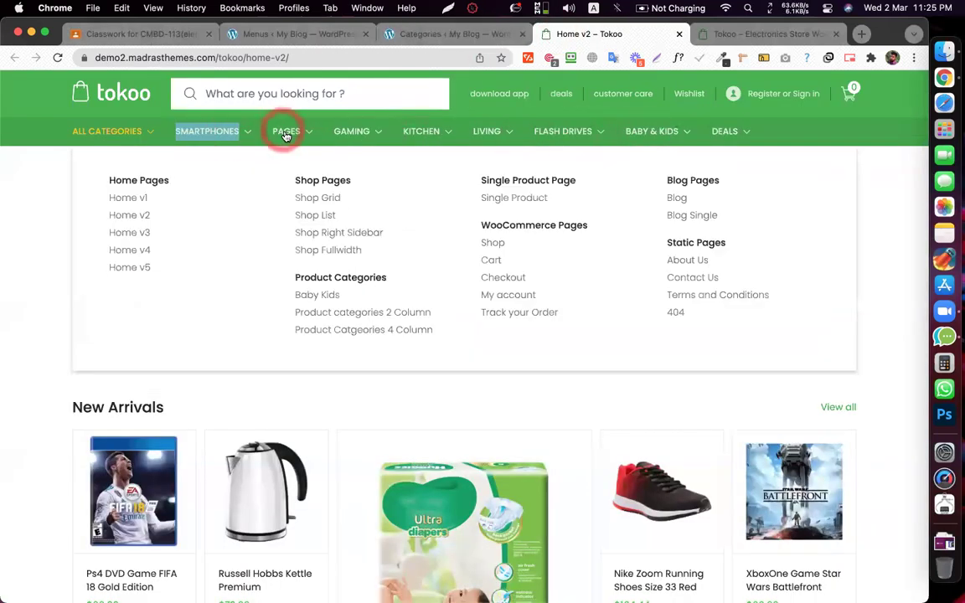
{"action": "right_click", "coordinate": [282, 132]}
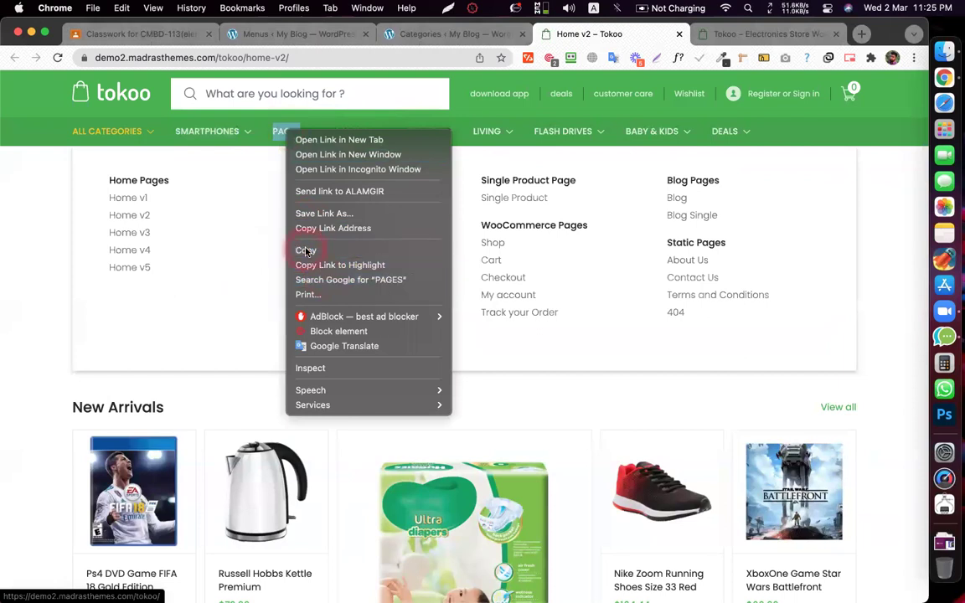
{"action": "left_click", "coordinate": [305, 251]}
{"action": "left_click", "coordinate": [423, 34]}
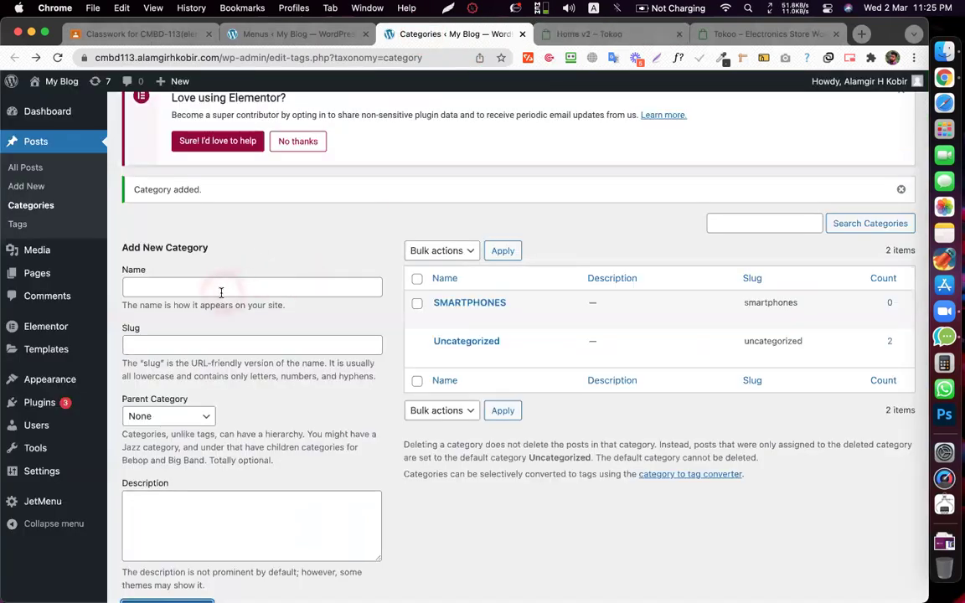
{"action": "key", "text": "cmd+v"}
{"action": "scroll", "coordinate": [221, 292], "scroll_direction": "down", "scroll_amount": 3}
{"action": "left_click", "coordinate": [149, 552]}
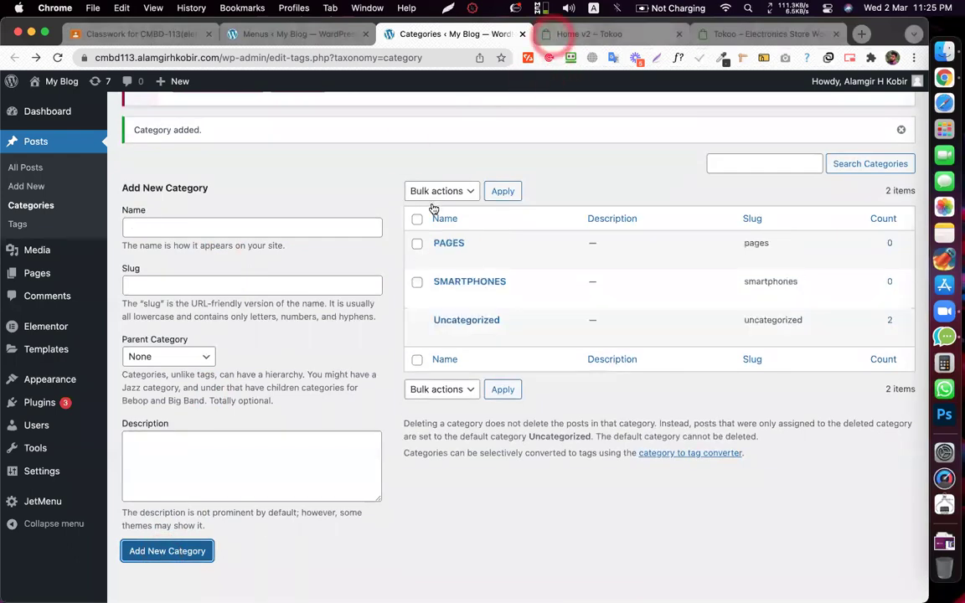
- Copy 'GAMING' from the Tokoo demo menu and add it as a new category
{"action": "left_click", "coordinate": [587, 33]}
{"action": "right_click", "coordinate": [350, 131]}
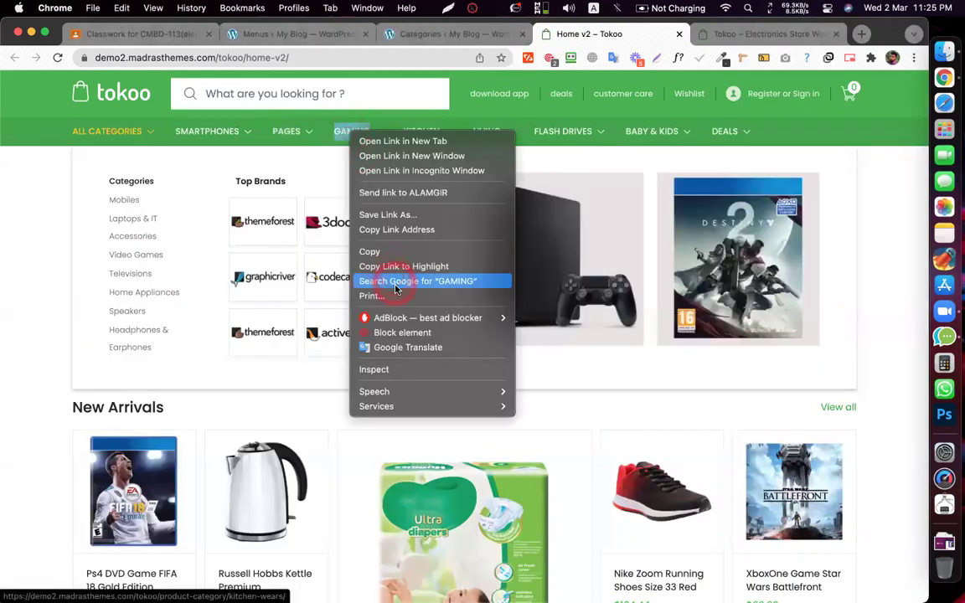
{"action": "left_click", "coordinate": [370, 251]}
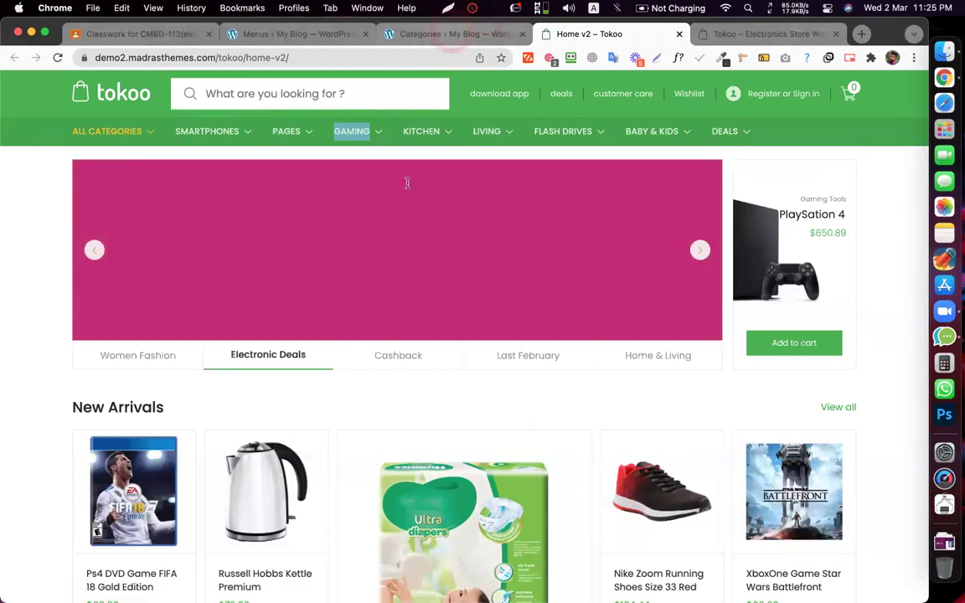
{"action": "left_click", "coordinate": [452, 33]}
{"action": "left_click", "coordinate": [191, 225]}
{"action": "key", "text": "super+v"}
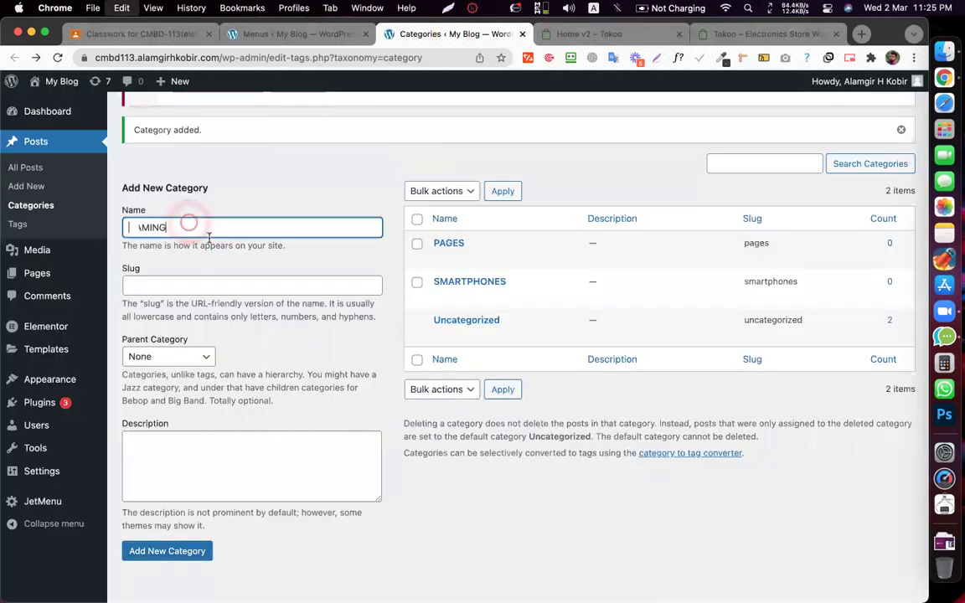
{"action": "left_click", "coordinate": [161, 556]}
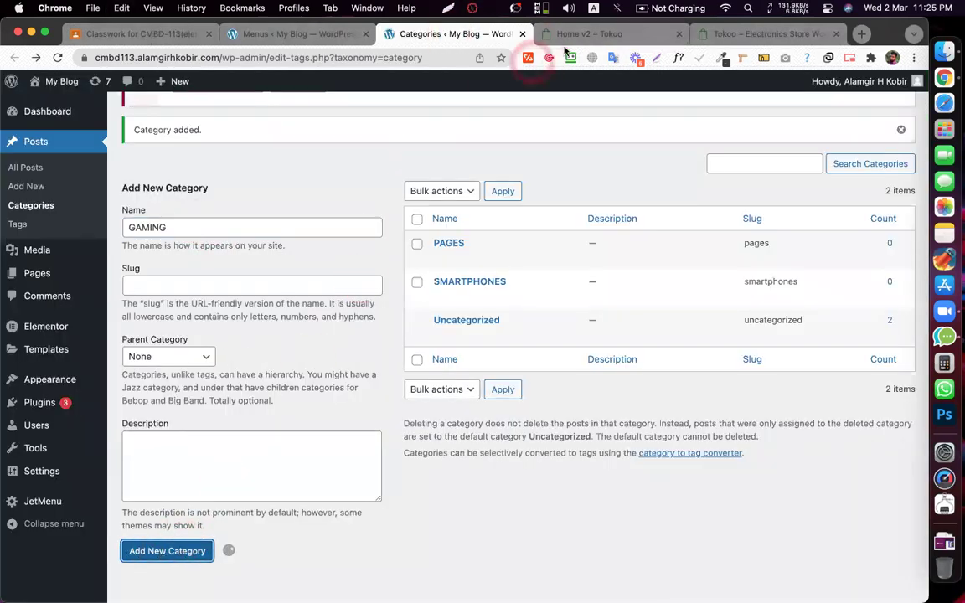
- Copy 'KITCHEN' from the Tokoo demo menu and add it as a new category
{"action": "key", "text": "ctrl+Tab"}
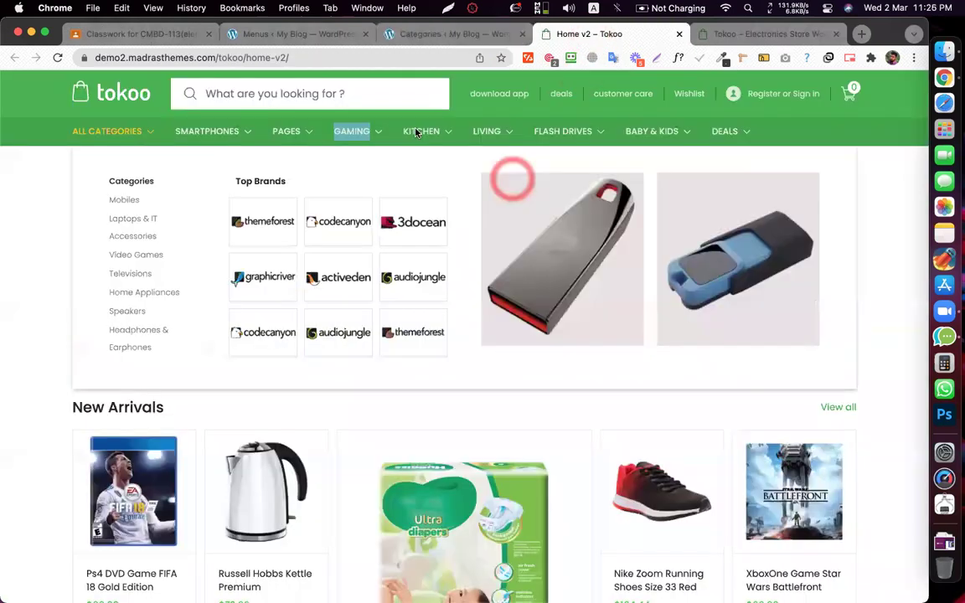
{"action": "double_click", "coordinate": [413, 132]}
{"action": "right_click", "coordinate": [414, 132]}
{"action": "left_click", "coordinate": [423, 244]}
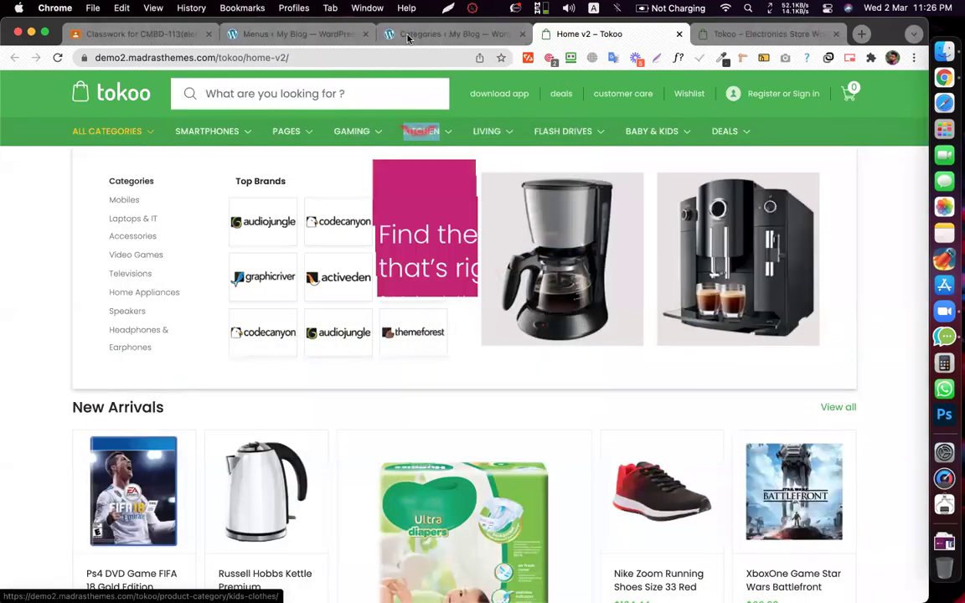
{"action": "left_click", "coordinate": [398, 36]}
{"action": "left_click", "coordinate": [151, 226]}
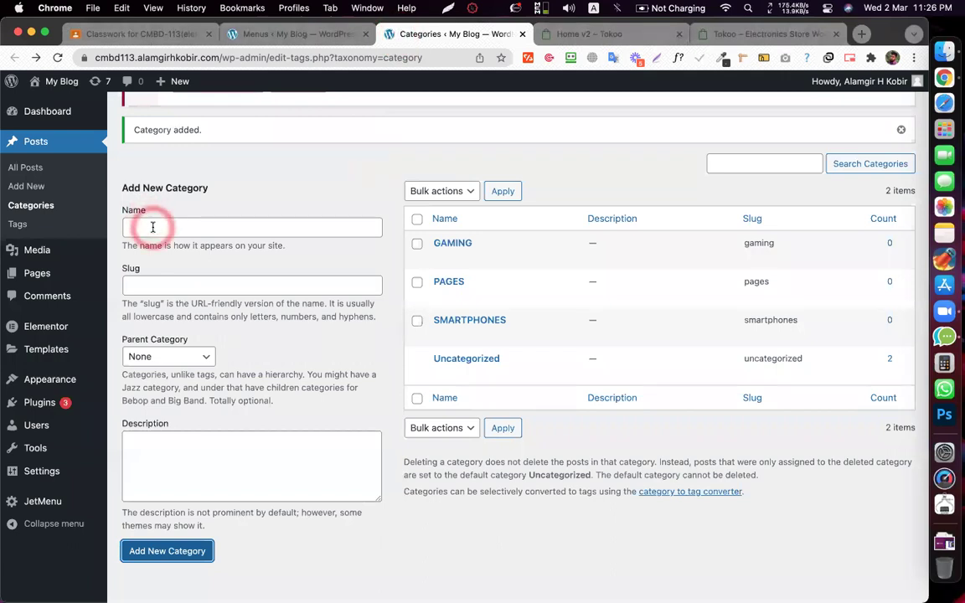
{"action": "key", "text": "cmd+v"}
{"action": "left_click", "coordinate": [174, 553]}
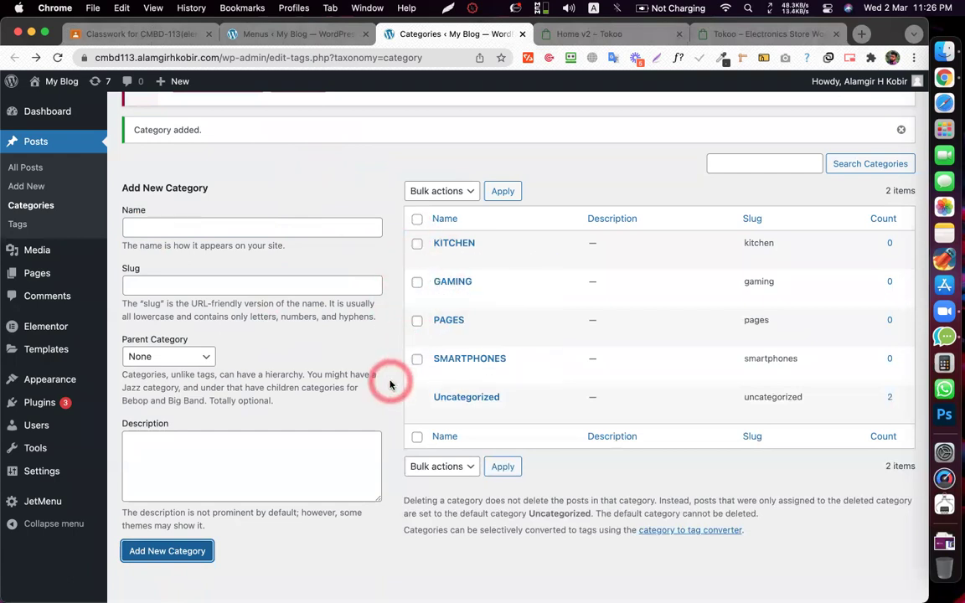
- Add 'LIVING' as a new post category
{"action": "left_click", "coordinate": [578, 33]}
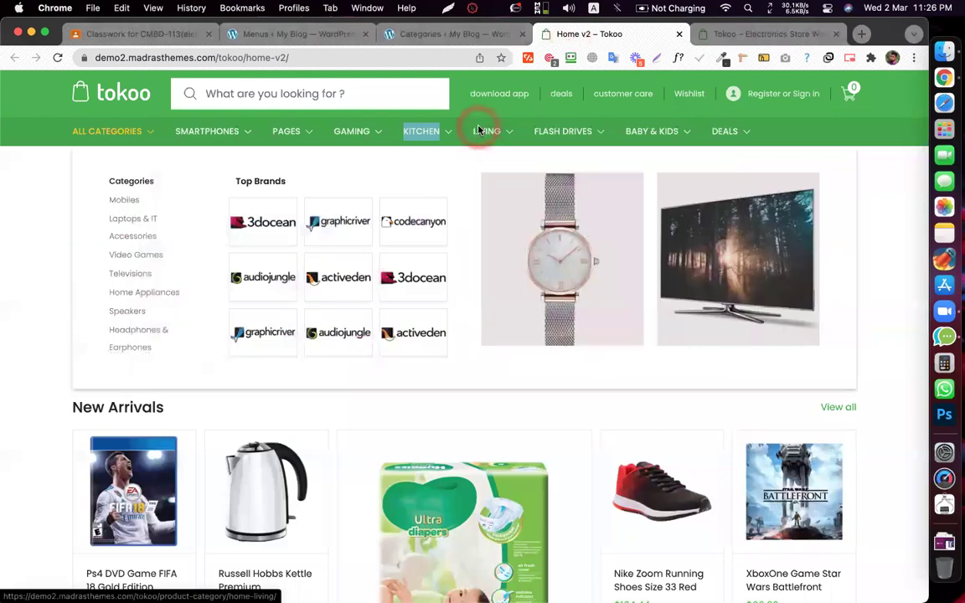
{"action": "right_click", "coordinate": [485, 131]}
{"action": "left_click", "coordinate": [486, 221]}
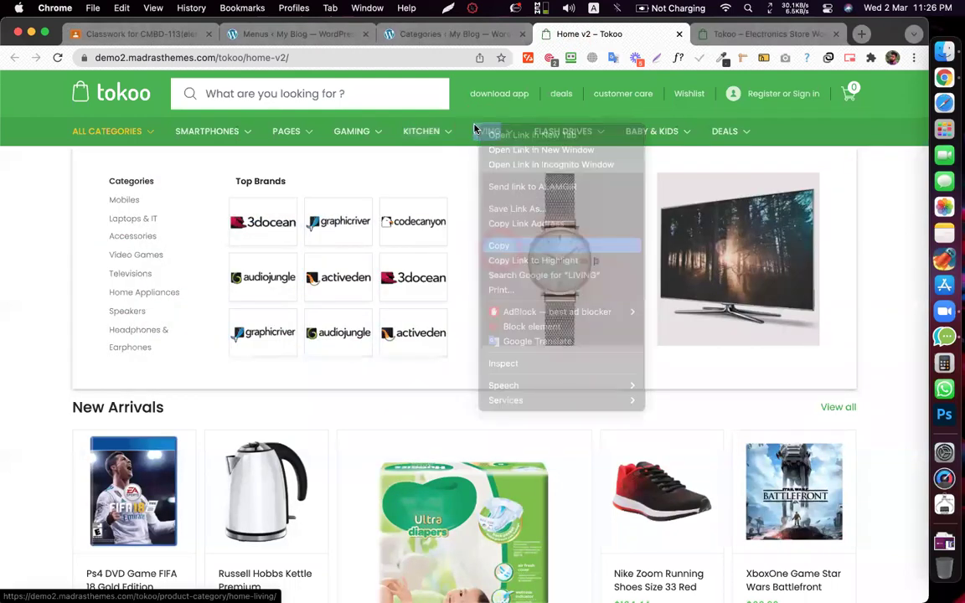
{"action": "left_click", "coordinate": [405, 35]}
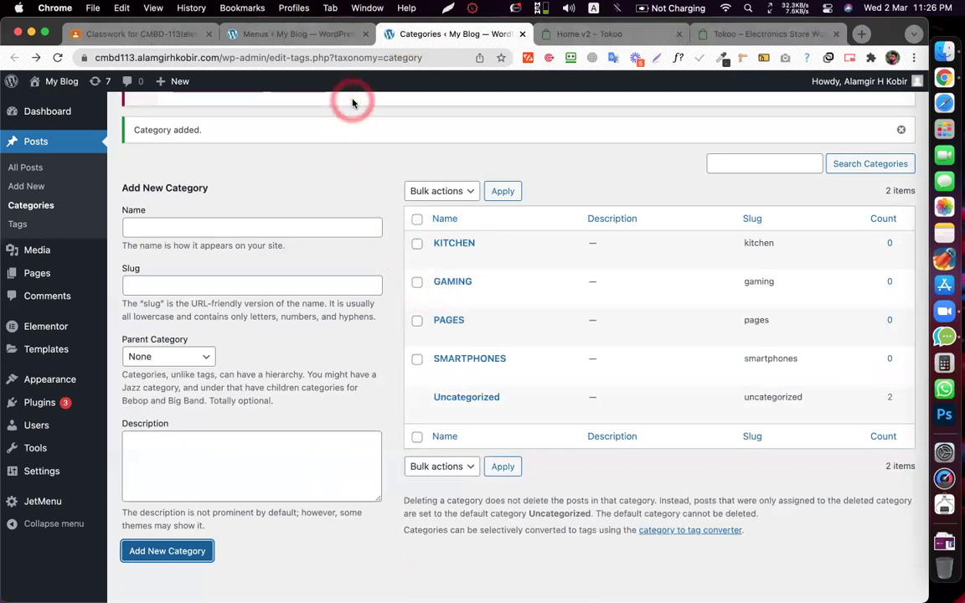
{"action": "left_click", "coordinate": [159, 227]}
{"action": "type", "text": "LIVING"}
{"action": "left_click", "coordinate": [149, 550]}
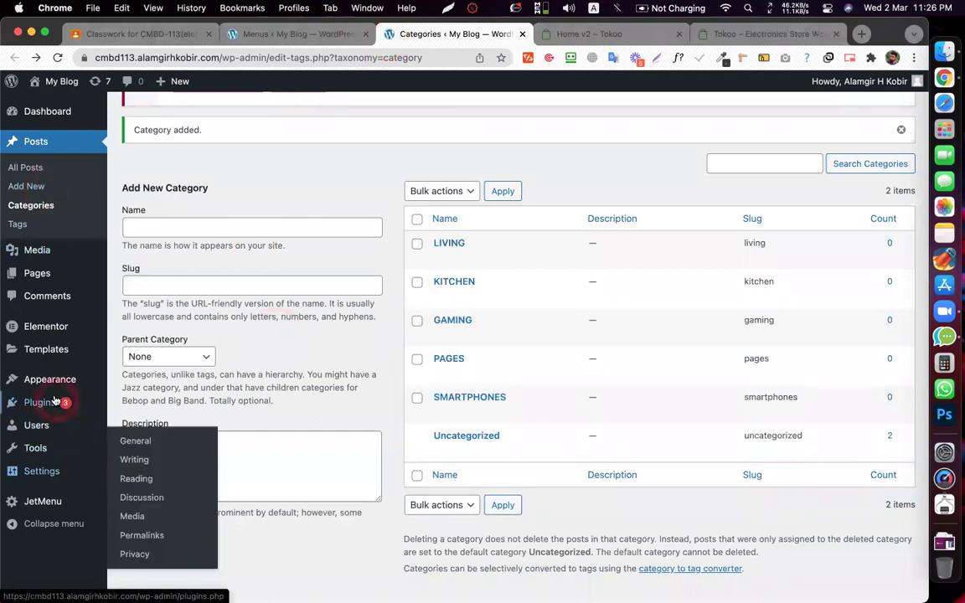
- Add every category except Uncategorized to Mega Menu 1 from the View All list
{"action": "mouse_move", "coordinate": [54, 401]}
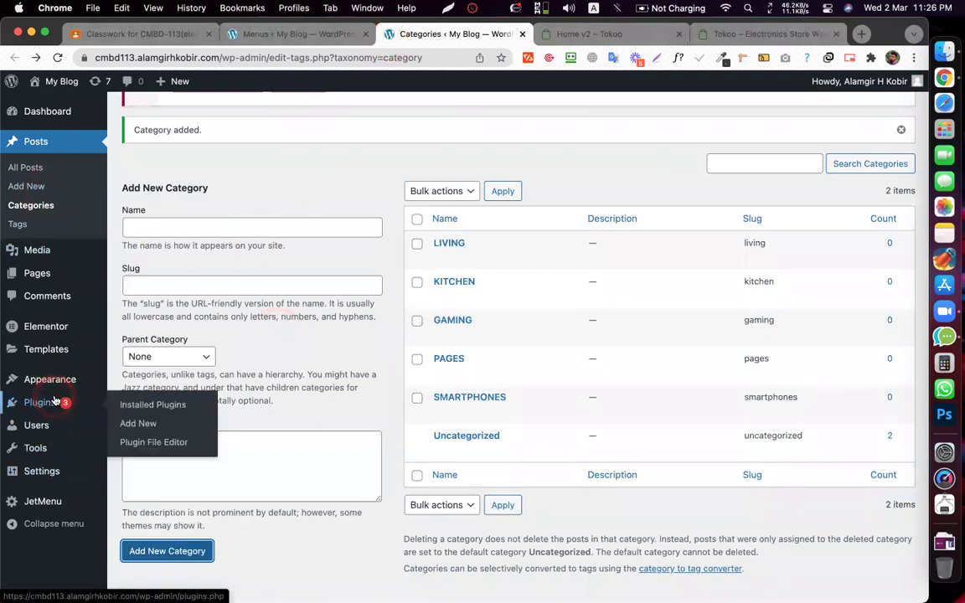
{"action": "mouse_move", "coordinate": [48, 378]}
{"action": "left_click", "coordinate": [127, 440]}
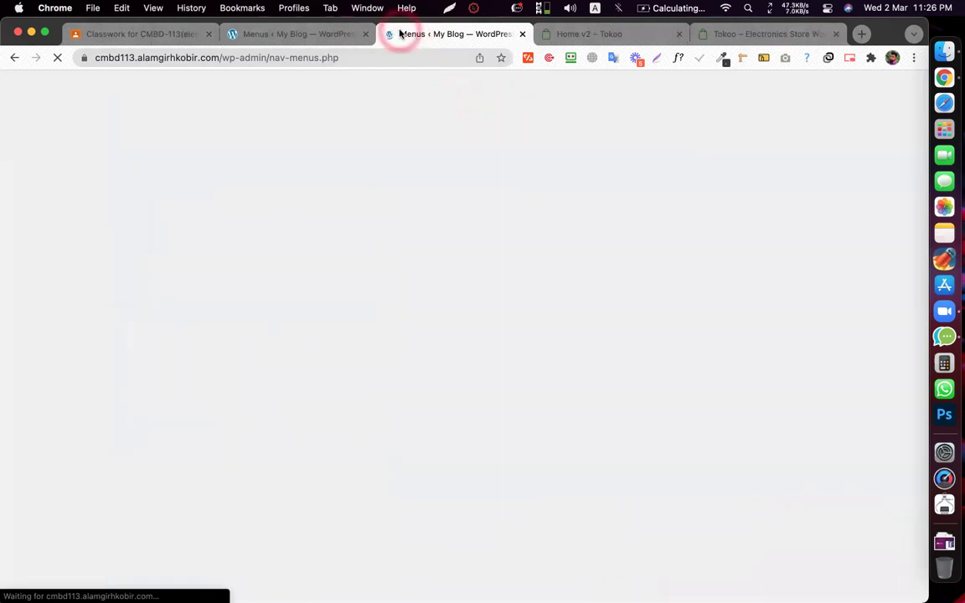
{"action": "scroll", "coordinate": [409, 275], "scroll_direction": "down", "scroll_amount": 3}
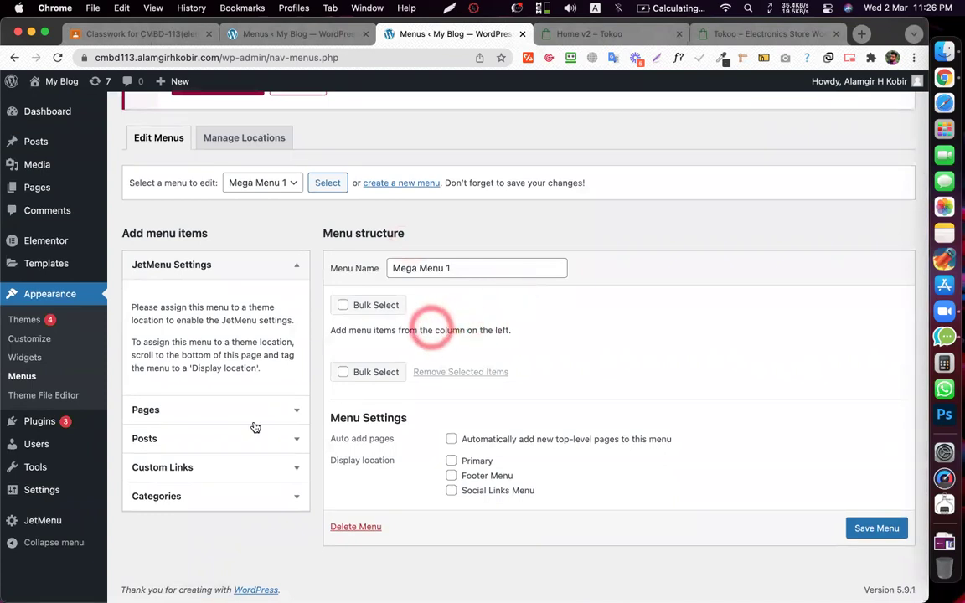
{"action": "left_click", "coordinate": [186, 500]}
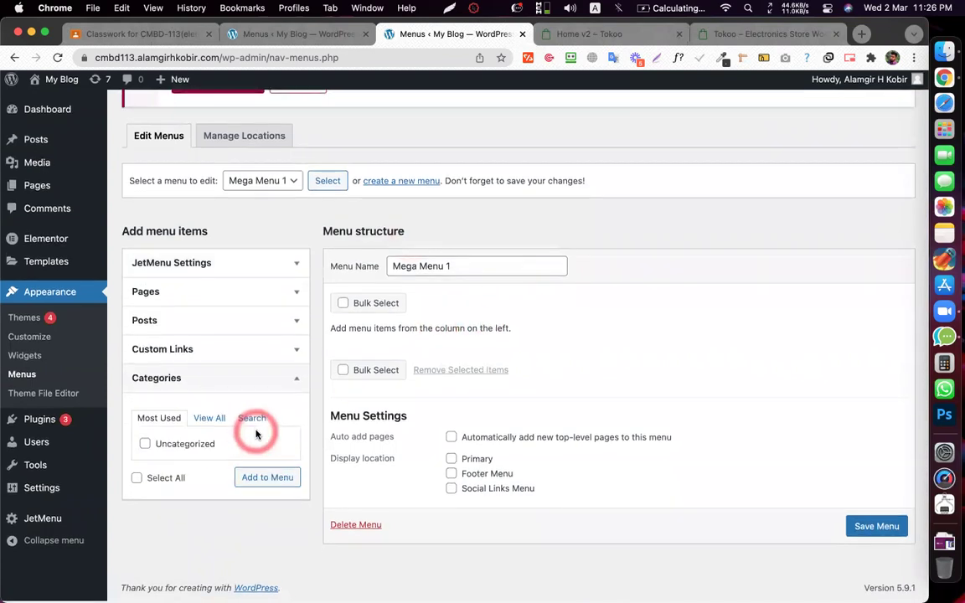
{"action": "left_click", "coordinate": [207, 421]}
{"action": "scroll", "coordinate": [243, 396], "scroll_direction": "down", "scroll_amount": 1}
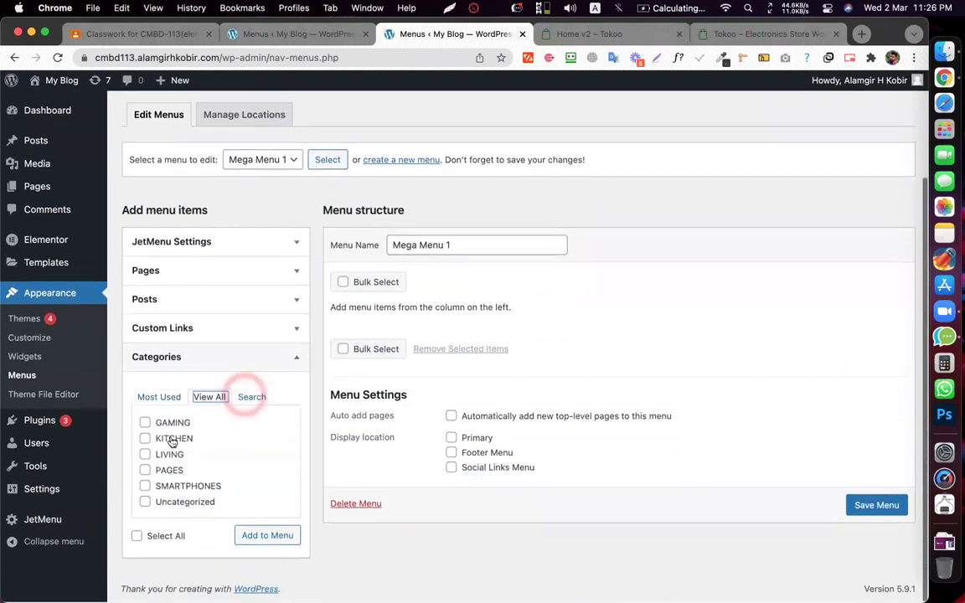
{"action": "left_click", "coordinate": [136, 537]}
{"action": "left_click", "coordinate": [145, 503]}
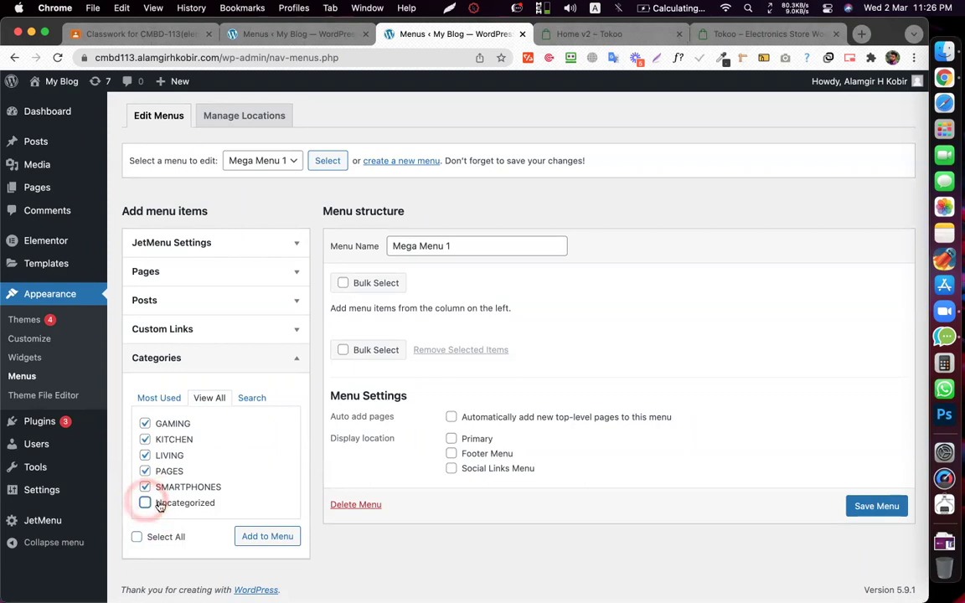
{"action": "left_click", "coordinate": [267, 537]}
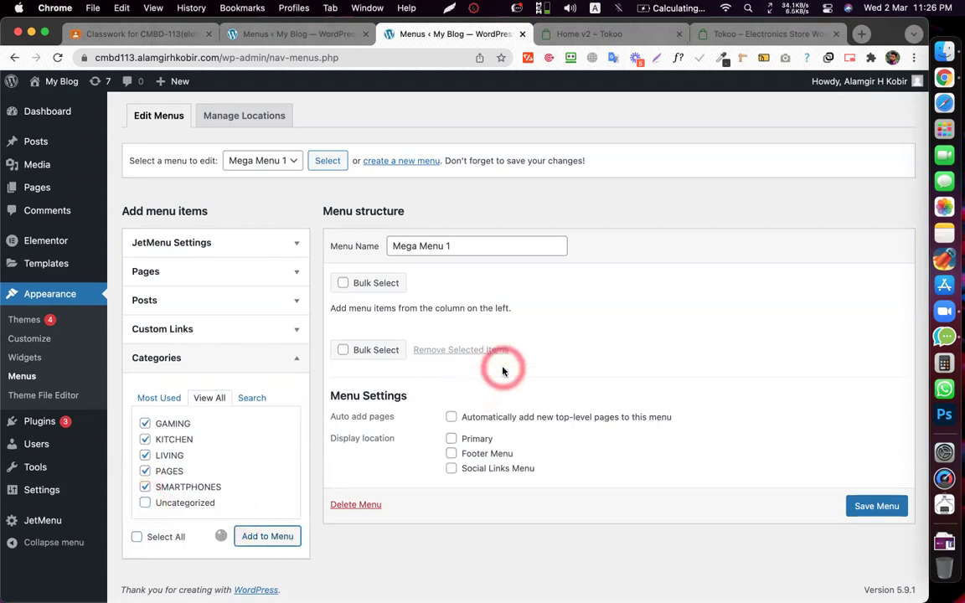
- Drag SMARTPHONES to the top of the menu and PAGES into second place
{"action": "left_click", "coordinate": [521, 335]}
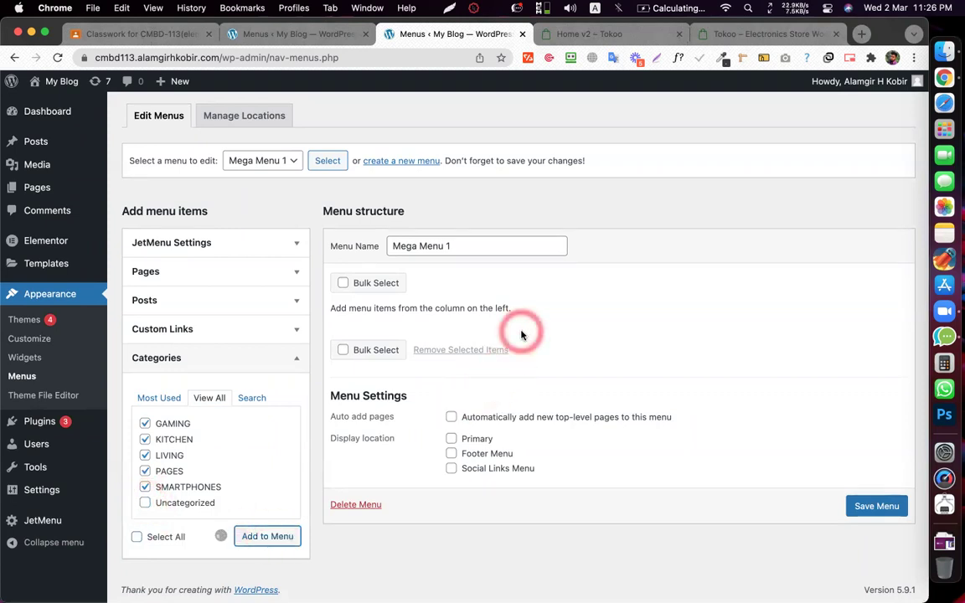
{"action": "left_click", "coordinate": [602, 321]}
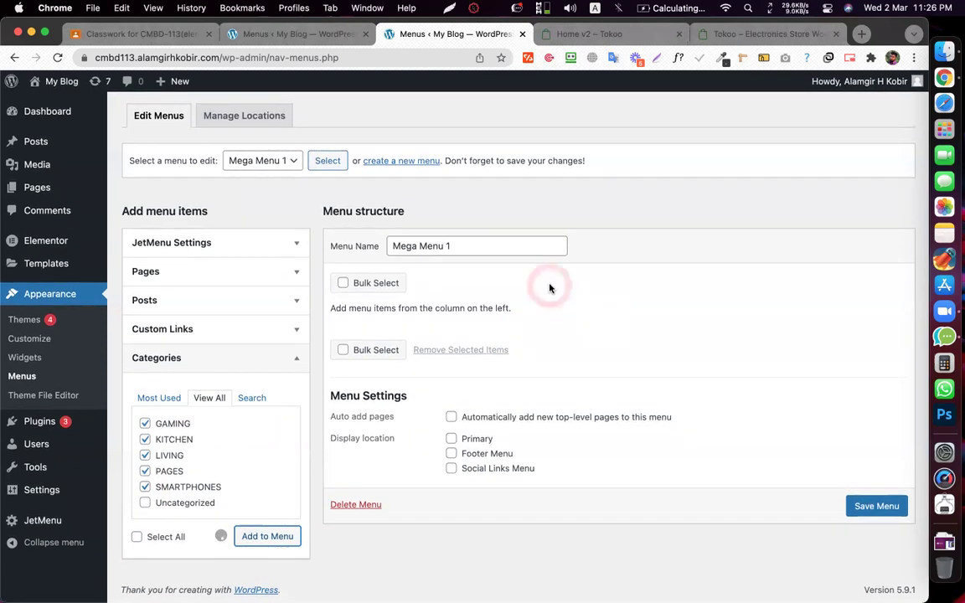
{"action": "left_click_drag", "start_coordinate": [385, 493], "coordinate": [358, 339]}
{"action": "left_click_drag", "start_coordinate": [375, 489], "coordinate": [341, 440]}
- Save Mega Menu 1 and compare it with the Tokoo demo store's menu
{"action": "left_click", "coordinate": [868, 586]}
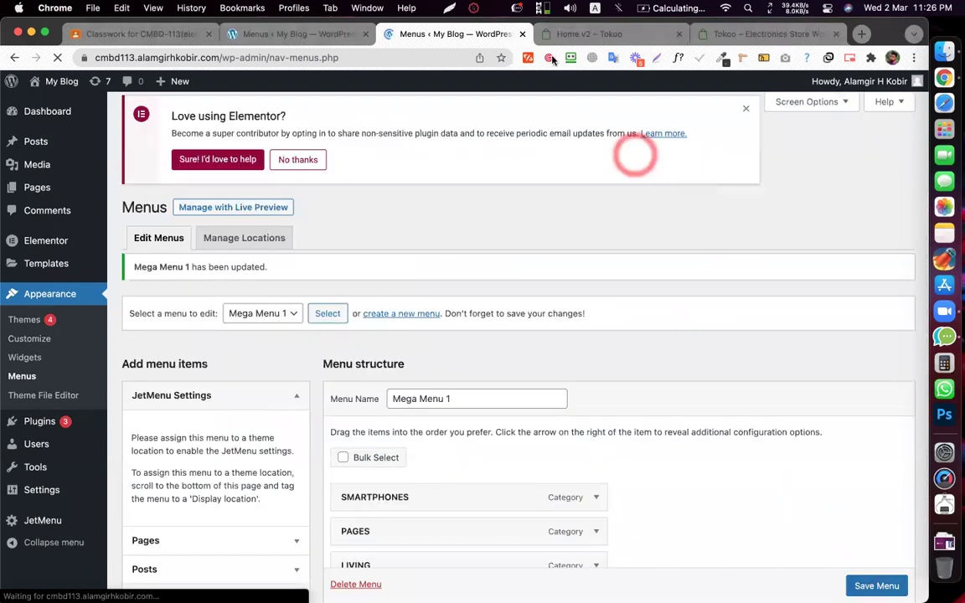
{"action": "left_click", "coordinate": [586, 33]}
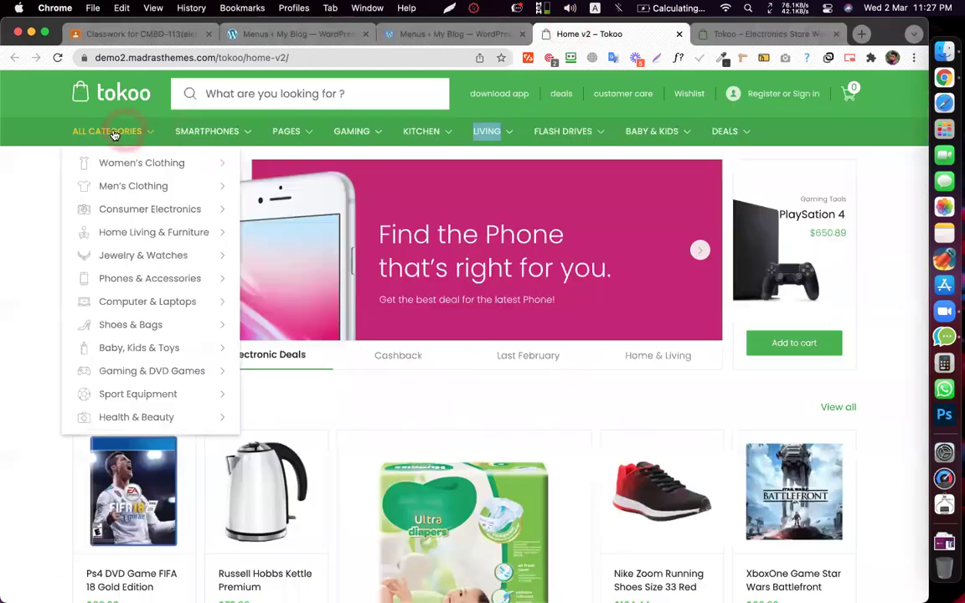
{"action": "left_click", "coordinate": [445, 34]}
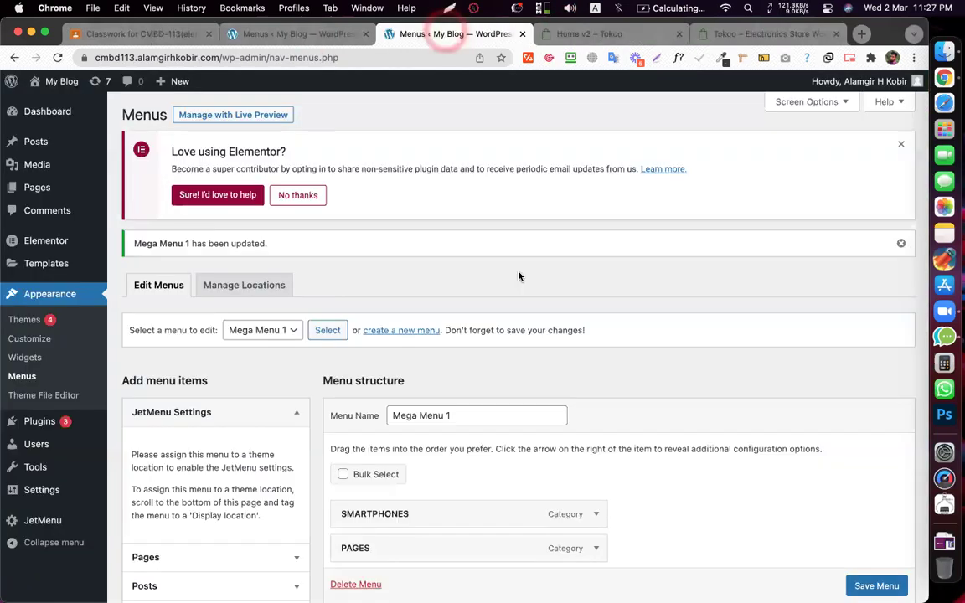
- Open the JetMenu settings for the SMARTPHONES menu item
{"action": "scroll", "coordinate": [517, 273], "scroll_direction": "down", "scroll_amount": 4}
{"action": "scroll", "coordinate": [737, 300], "scroll_direction": "down", "scroll_amount": 5}
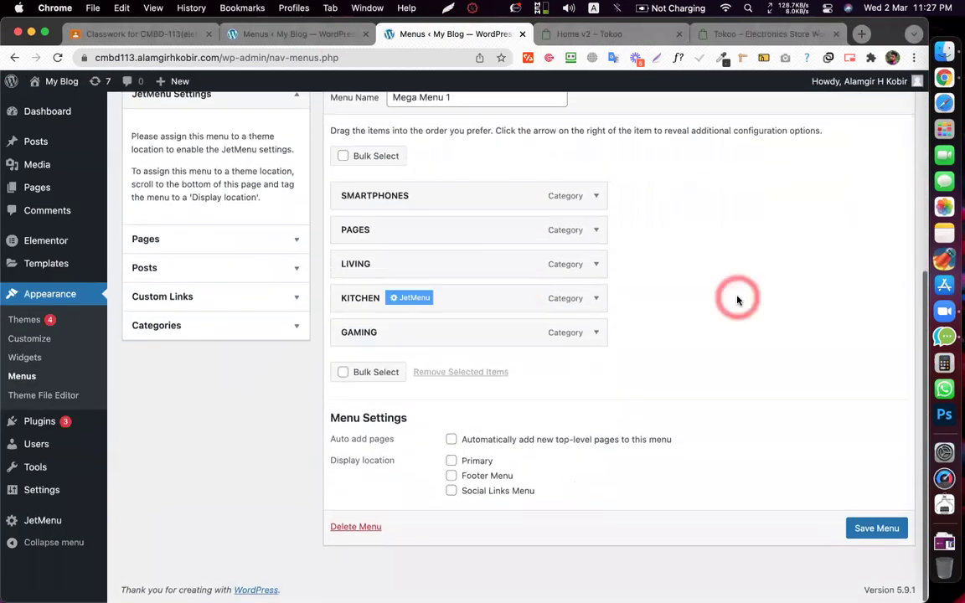
{"action": "scroll", "coordinate": [738, 300], "scroll_direction": "up", "scroll_amount": 3}
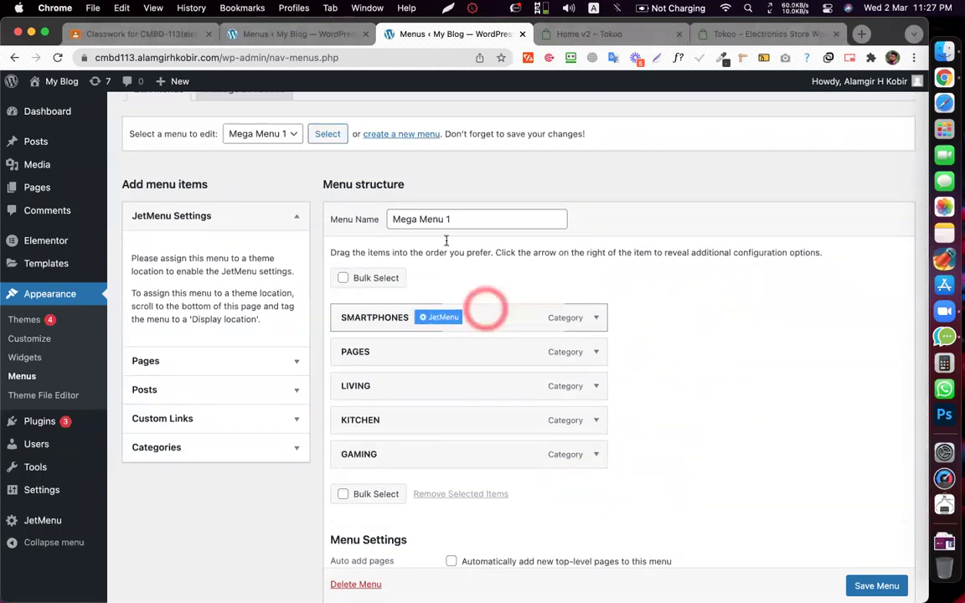
{"action": "mouse_move", "coordinate": [456, 323]}
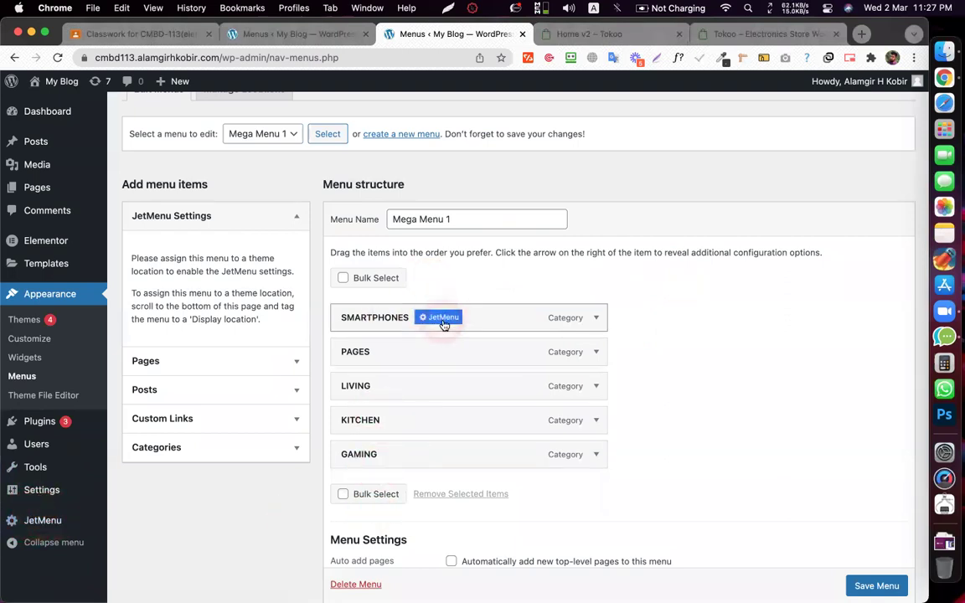
{"action": "left_click", "coordinate": [439, 319]}
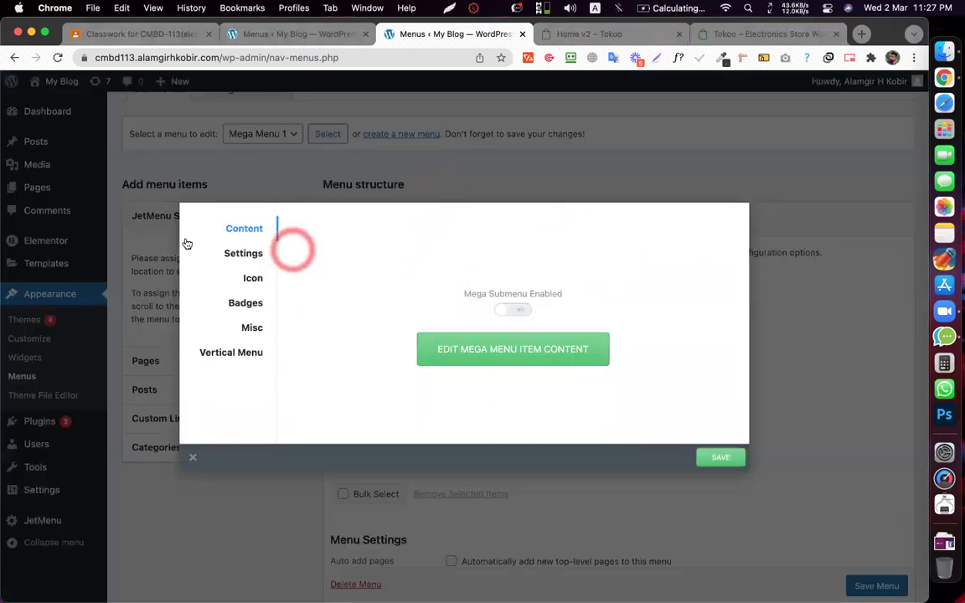
- Toggle the mega submenu, then drag the nested PAGES item back to the menu's top level
{"action": "left_click", "coordinate": [519, 310]}
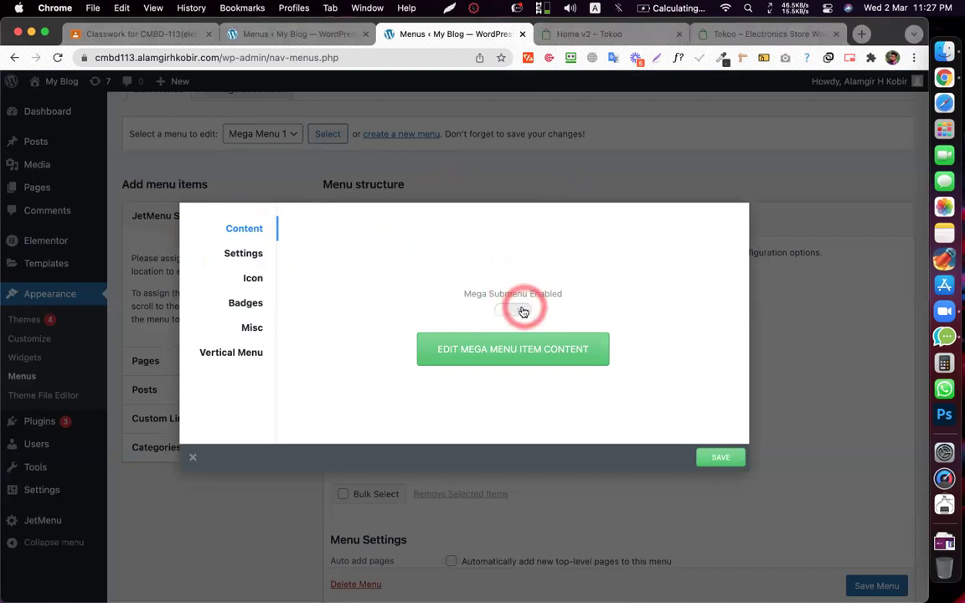
{"action": "left_click", "coordinate": [520, 311]}
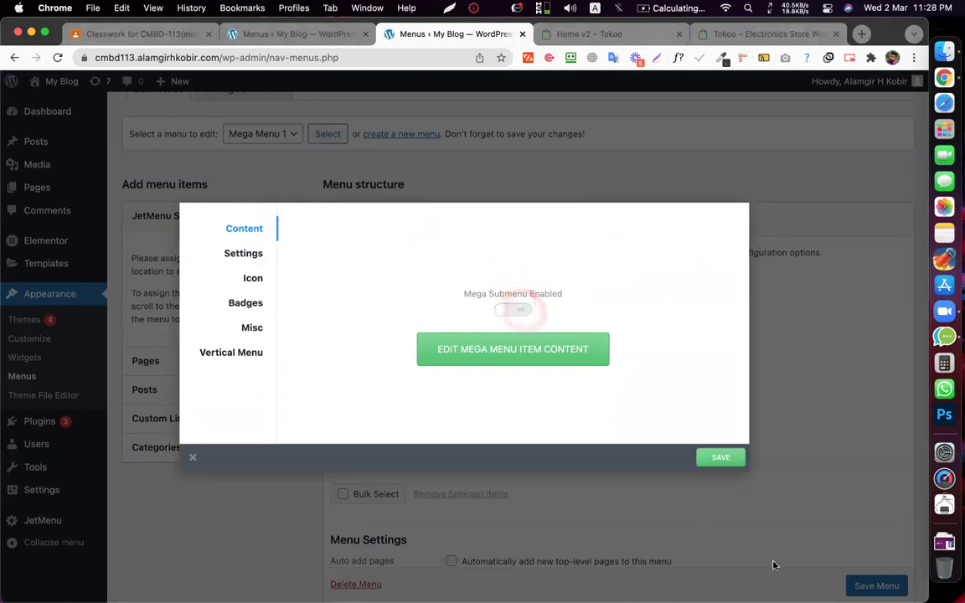
{"action": "left_click", "coordinate": [806, 317]}
{"action": "left_click_drag", "start_coordinate": [353, 351], "coordinate": [592, 351]}
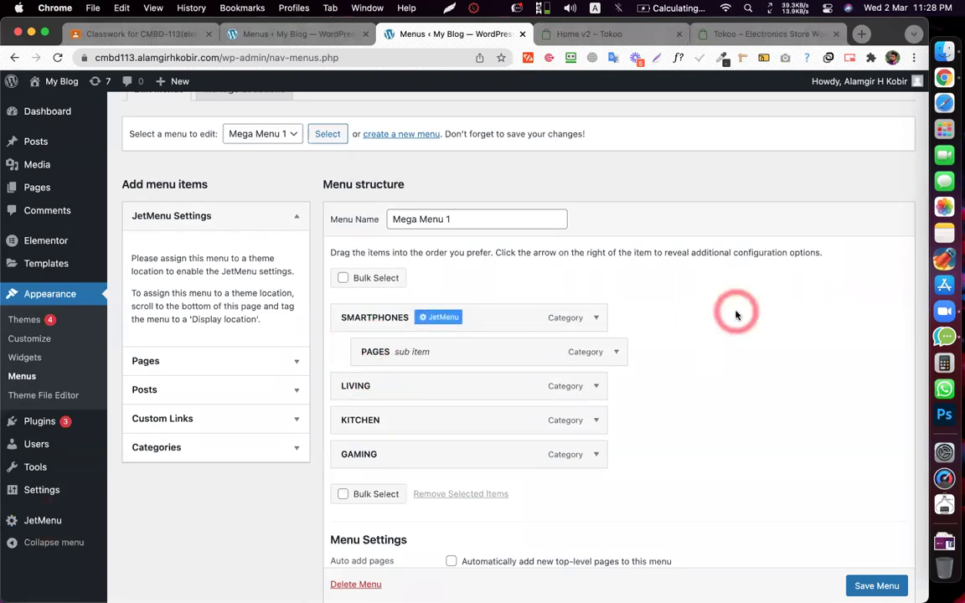
{"action": "left_click", "coordinate": [366, 323]}
{"action": "left_click", "coordinate": [463, 351]}
{"action": "left_click_drag", "start_coordinate": [502, 353], "coordinate": [490, 348]}
{"action": "left_click", "coordinate": [513, 317]}
- Reopen SMARTPHONES' JetMenu settings and switch Mega Submenu Enabled to Yes
{"action": "left_click", "coordinate": [443, 317]}
{"action": "left_click", "coordinate": [521, 312]}
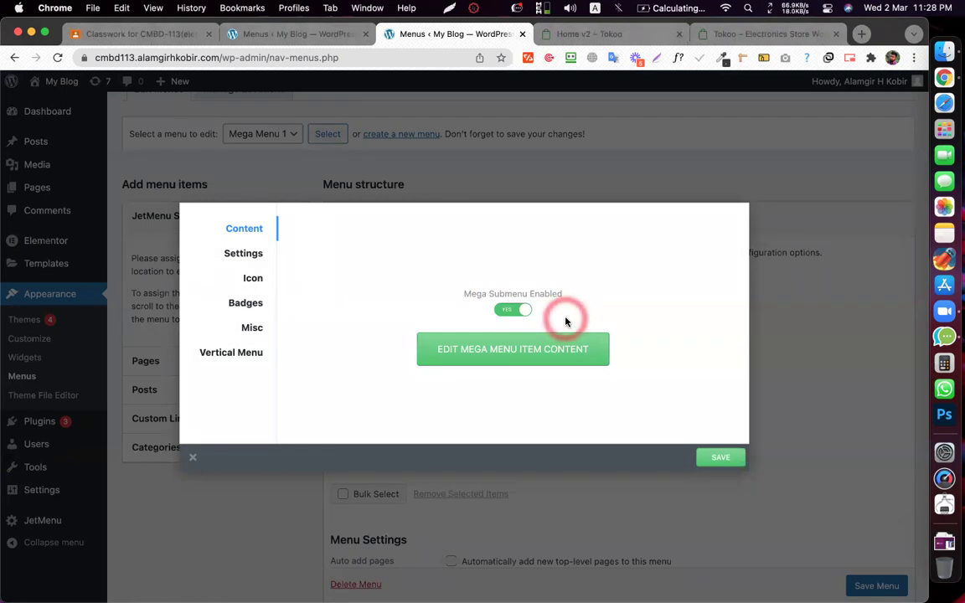
{"action": "left_click", "coordinate": [281, 568]}
{"action": "left_click", "coordinate": [302, 366]}
{"action": "left_click", "coordinate": [323, 350]}
{"action": "left_click", "coordinate": [408, 592]}
{"action": "left_click", "coordinate": [368, 334]}
- Add a new section to the mega menu content in Elementor, then show Tokoo's SMARTPHONES mega menu
{"action": "left_click", "coordinate": [475, 350]}
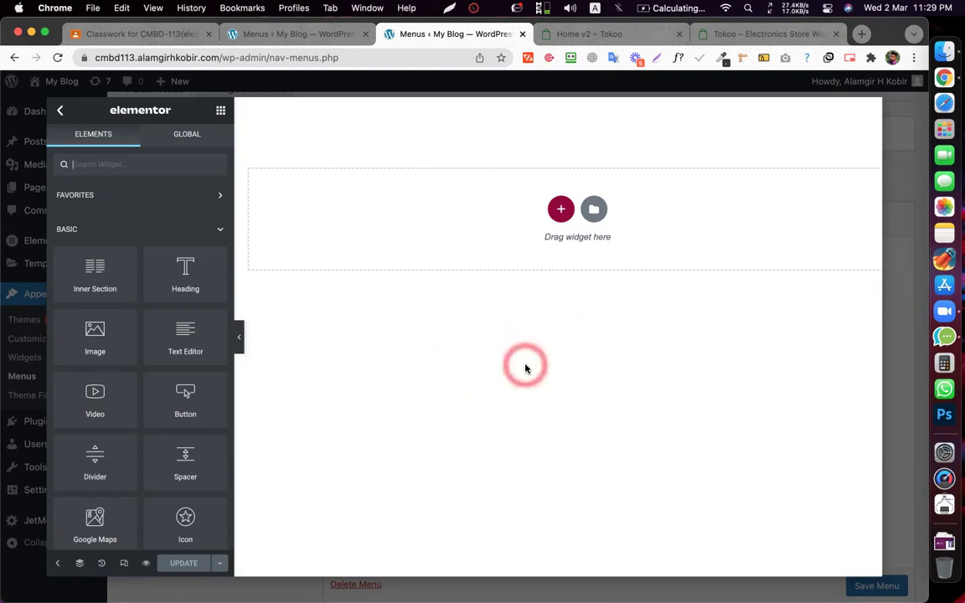
{"action": "left_click", "coordinate": [559, 211]}
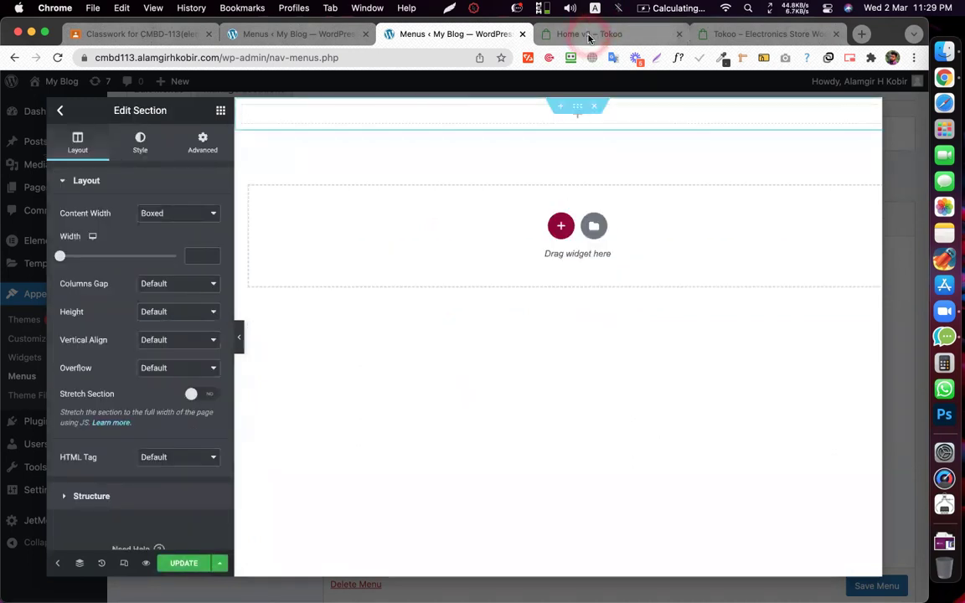
{"action": "left_click", "coordinate": [587, 34]}
{"action": "mouse_move", "coordinate": [214, 130]}
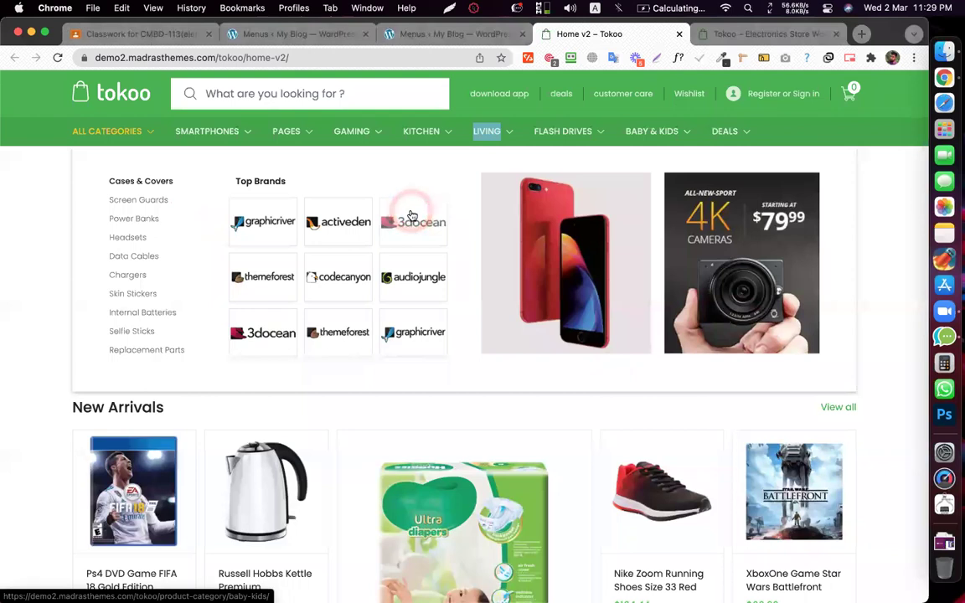
- Review the Tokoo Smartphones mega menu, then go back to the 'Menus ‹ My Blog' tab
{"action": "left_click", "coordinate": [460, 295]}
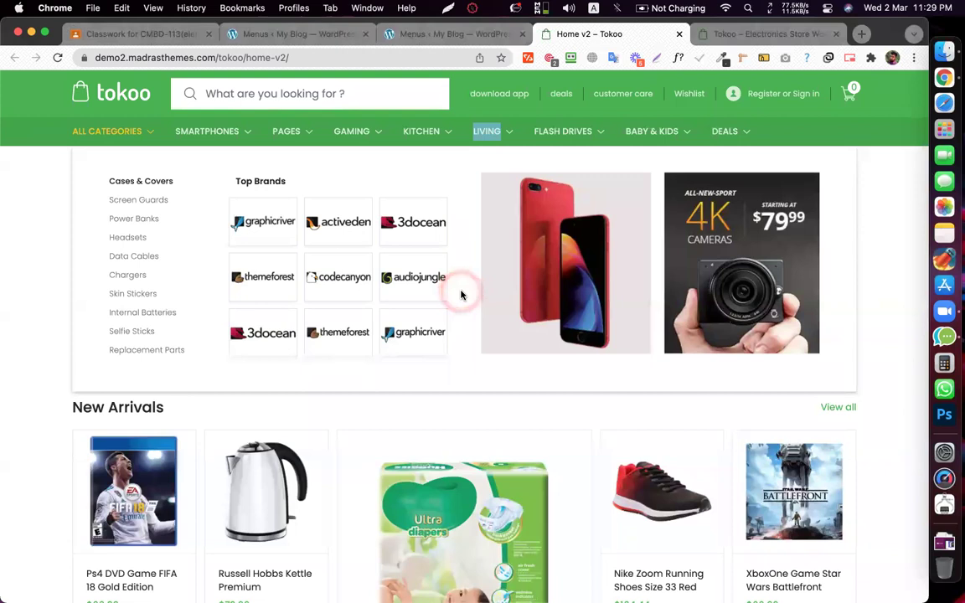
{"action": "left_click", "coordinate": [461, 295]}
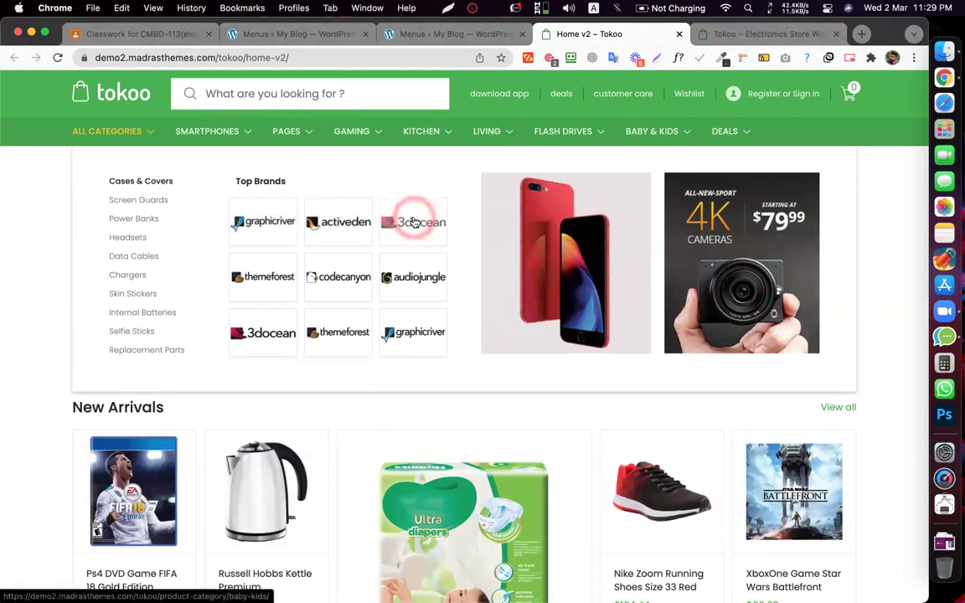
{"action": "left_click", "coordinate": [438, 34]}
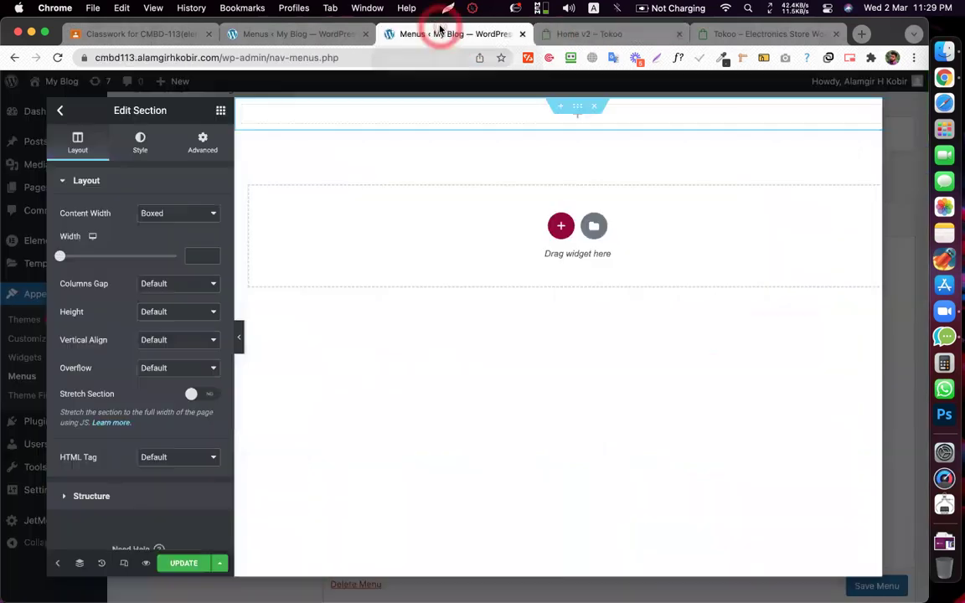
- Drag an Inner Section into the top section and add two more columns, giving four
{"action": "left_click", "coordinate": [220, 109]}
{"action": "left_click_drag", "start_coordinate": [82, 263], "coordinate": [435, 115]}
{"action": "left_click", "coordinate": [585, 111]}
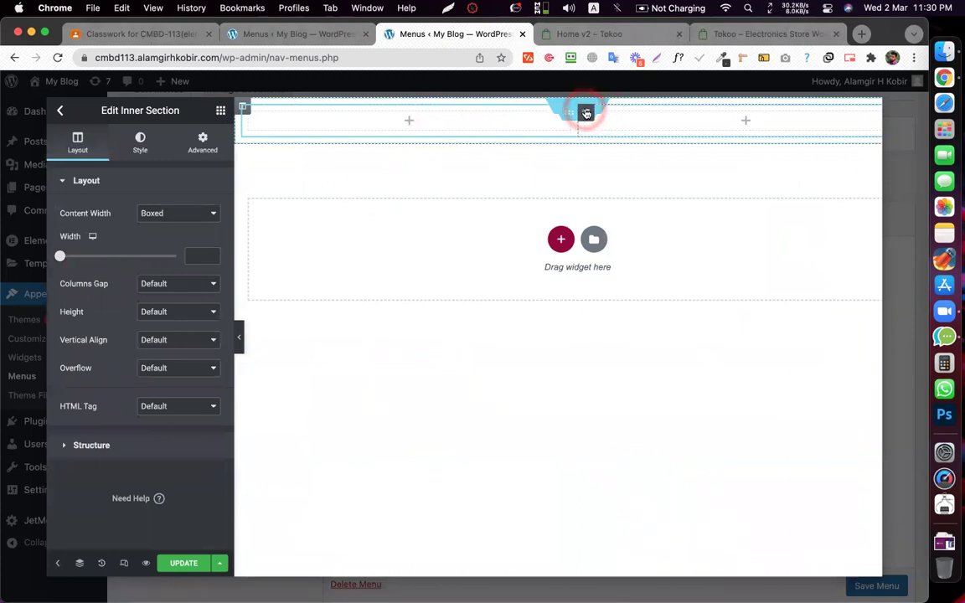
{"action": "right_click", "coordinate": [586, 113]}
{"action": "left_click", "coordinate": [621, 166]}
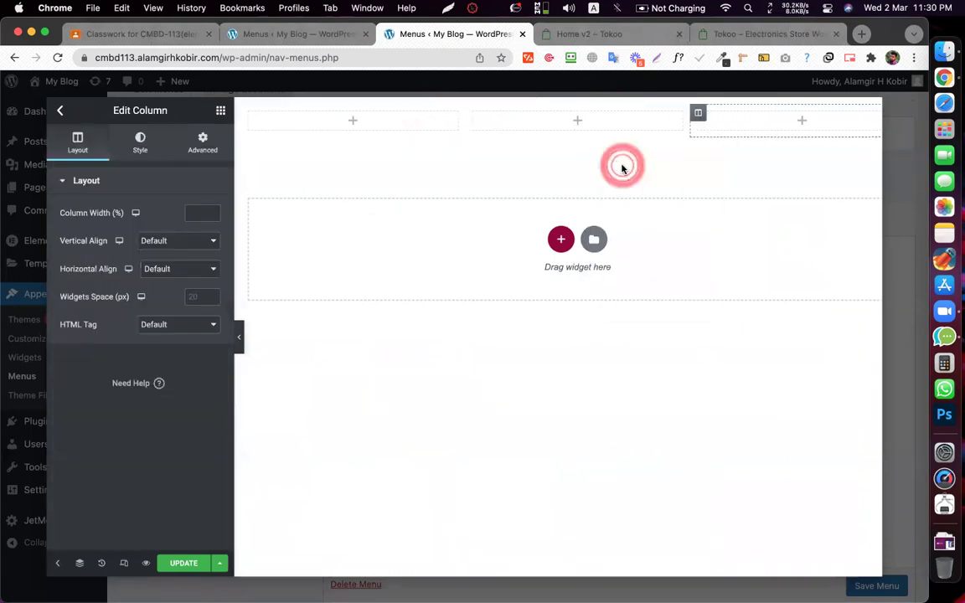
{"action": "right_click", "coordinate": [699, 112]}
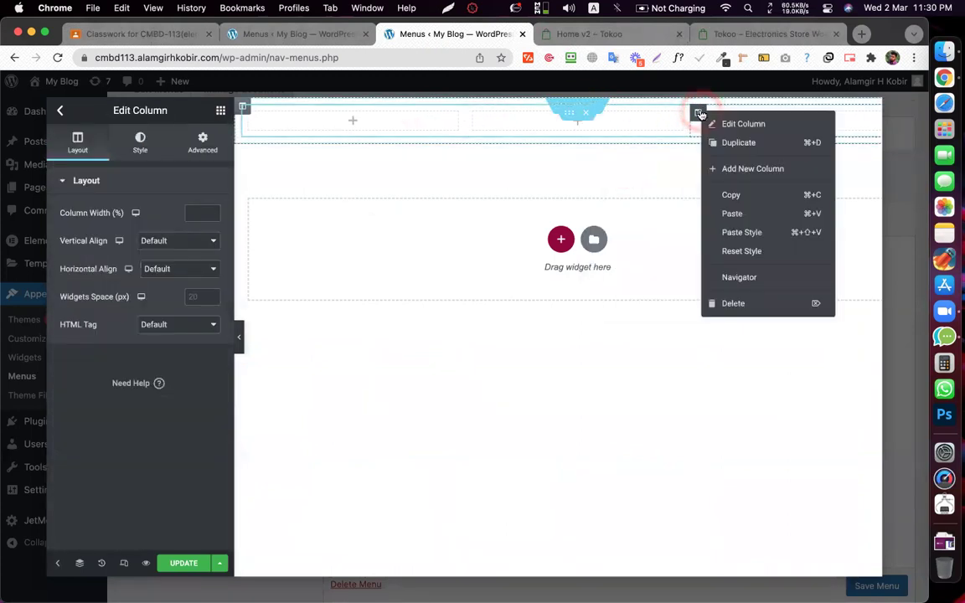
{"action": "left_click", "coordinate": [744, 176]}
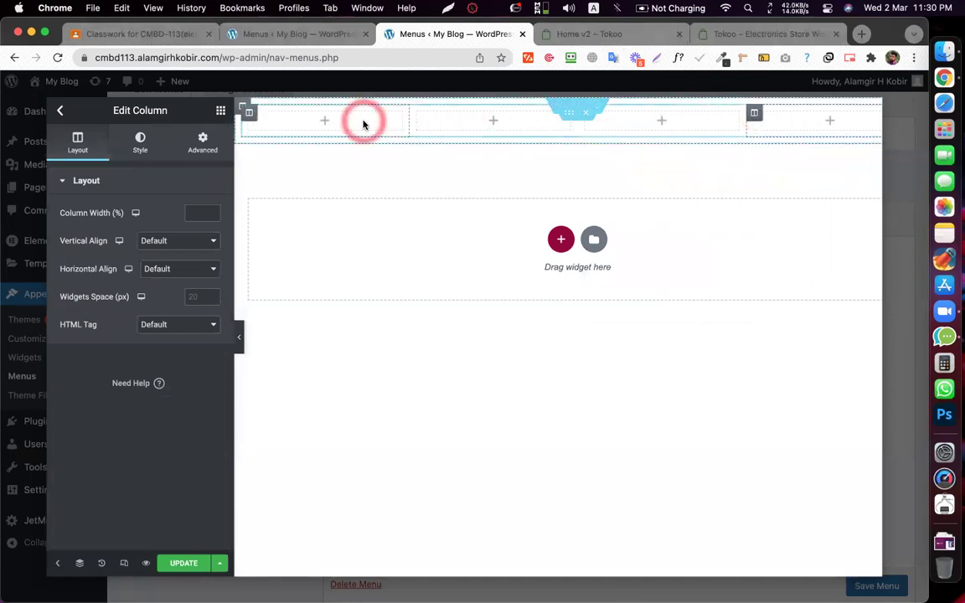
{"action": "left_click", "coordinate": [340, 120]}
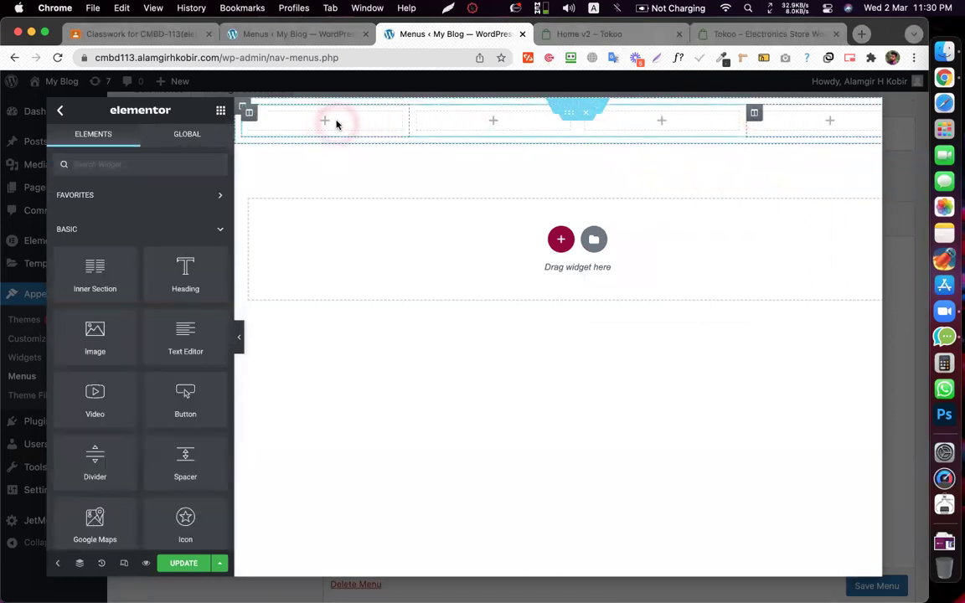
{"action": "left_click", "coordinate": [113, 164]}
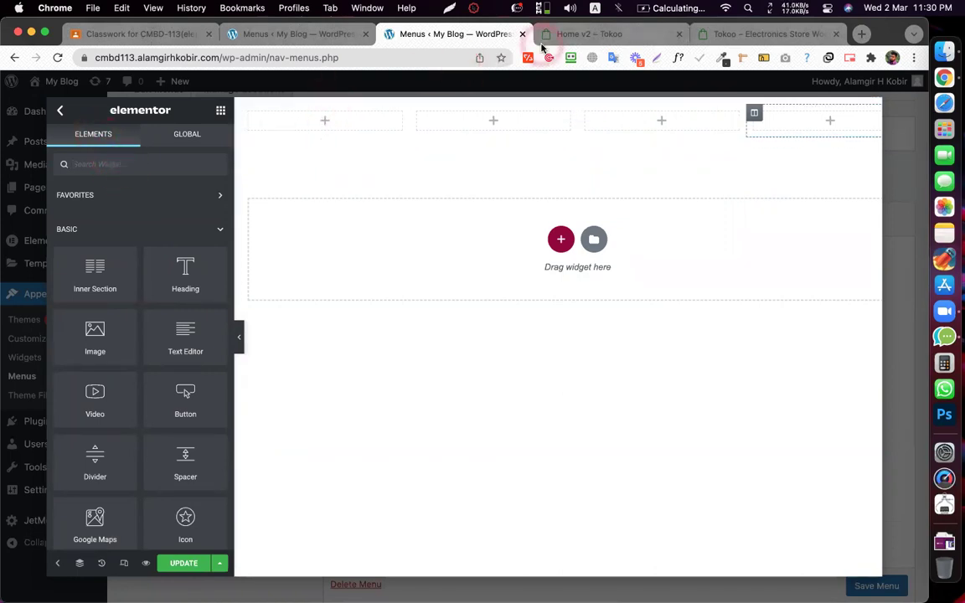
{"action": "left_click", "coordinate": [544, 42]}
- Drop a Heading widget into column one and paste 'Cases & Covers' from the Tokoo demo as its title
{"action": "left_click", "coordinate": [424, 35]}
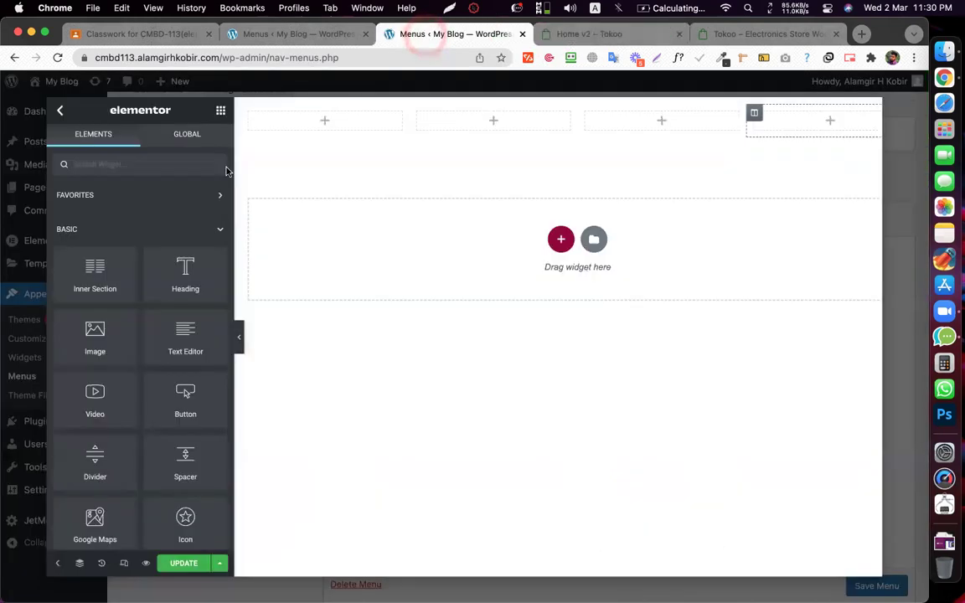
{"action": "left_click_drag", "start_coordinate": [161, 252], "coordinate": [324, 125]}
{"action": "triple_click", "coordinate": [135, 231]}
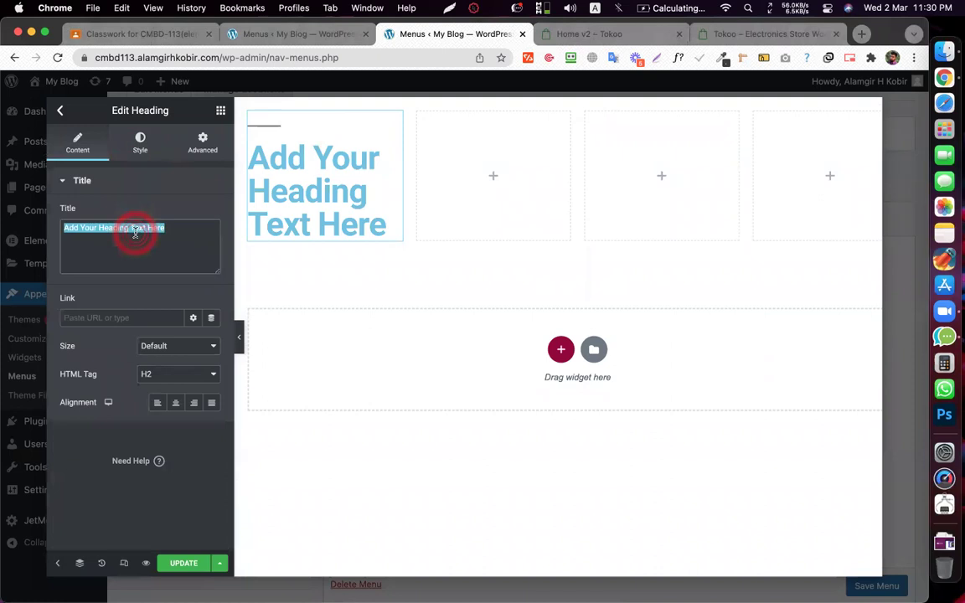
{"action": "left_click", "coordinate": [587, 33]}
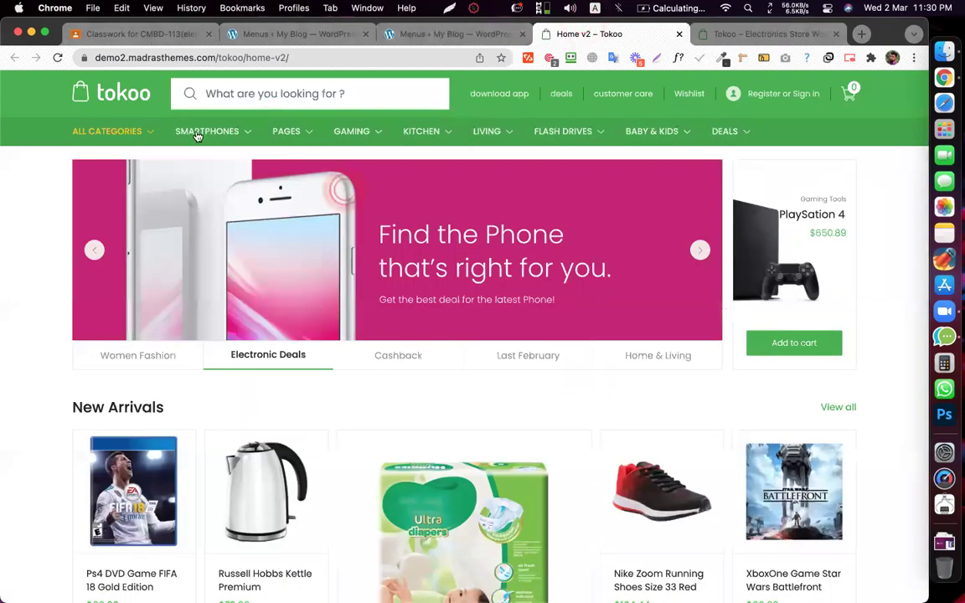
{"action": "mouse_move", "coordinate": [216, 136]}
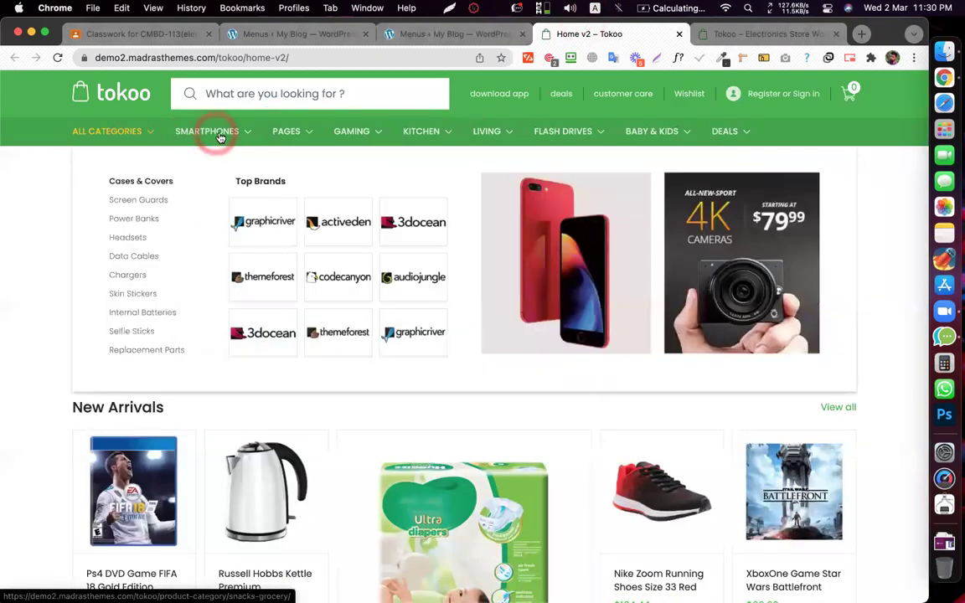
{"action": "right_click", "coordinate": [145, 182]}
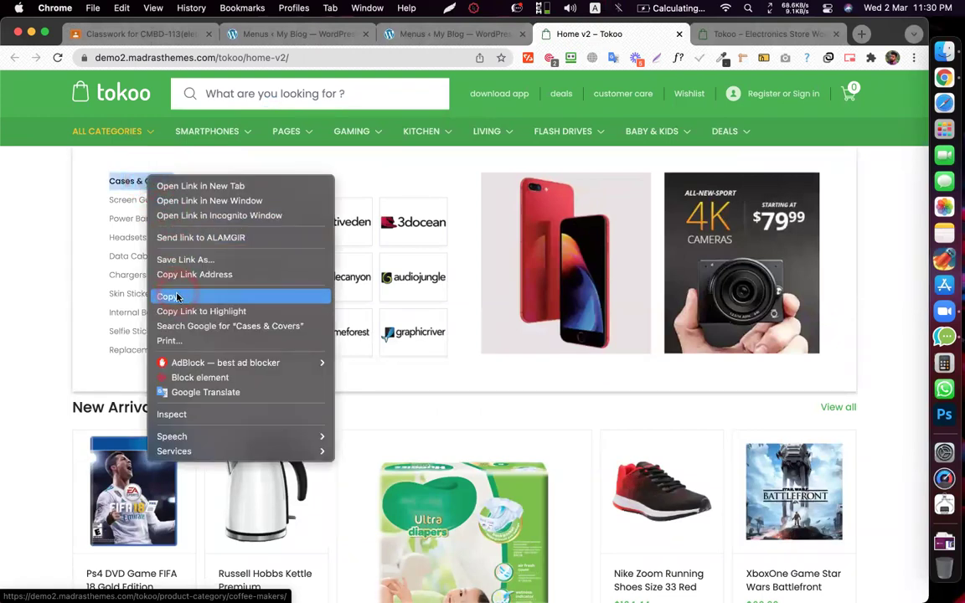
{"action": "left_click", "coordinate": [169, 296]}
{"action": "left_click", "coordinate": [445, 32]}
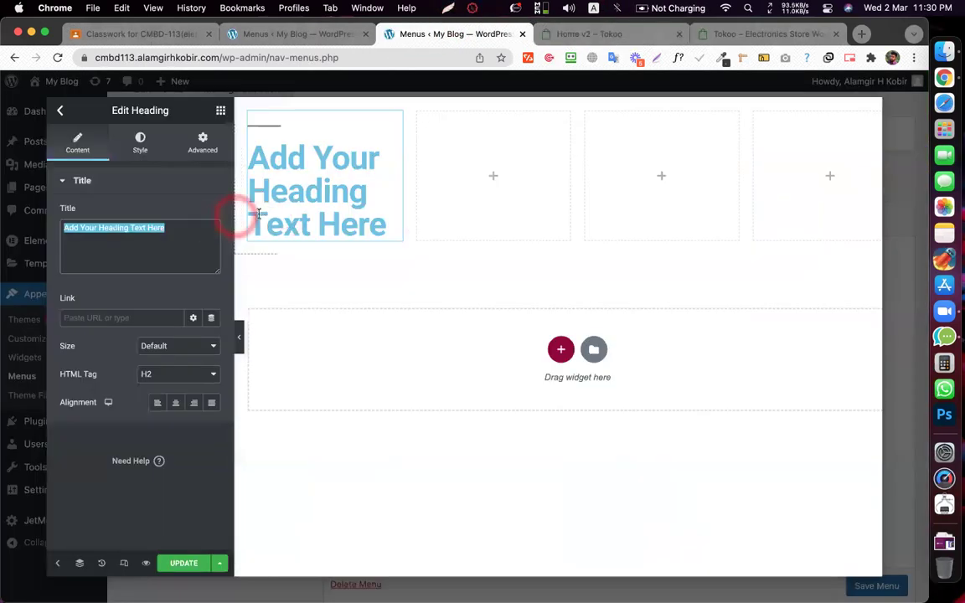
{"action": "key", "text": "super+v"}
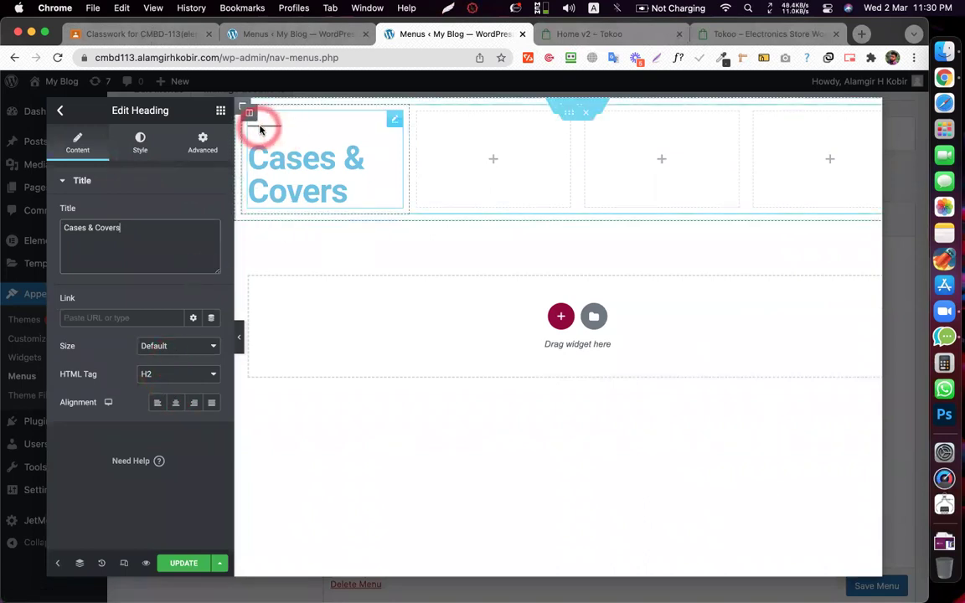
- Make the heading an H3 with a dark brown text colour
{"action": "left_click", "coordinate": [191, 377]}
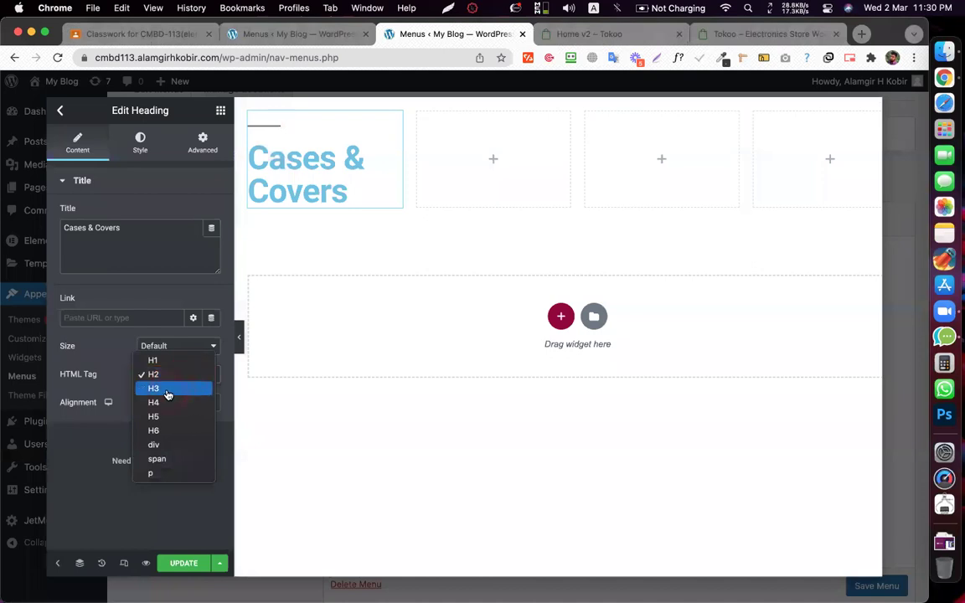
{"action": "left_click", "coordinate": [165, 386]}
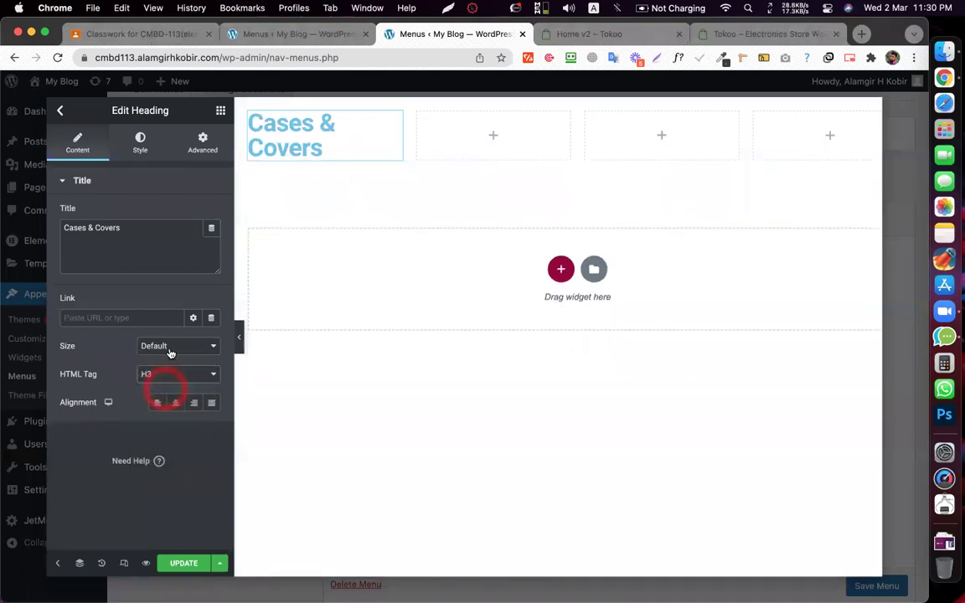
{"action": "left_click", "coordinate": [136, 147]}
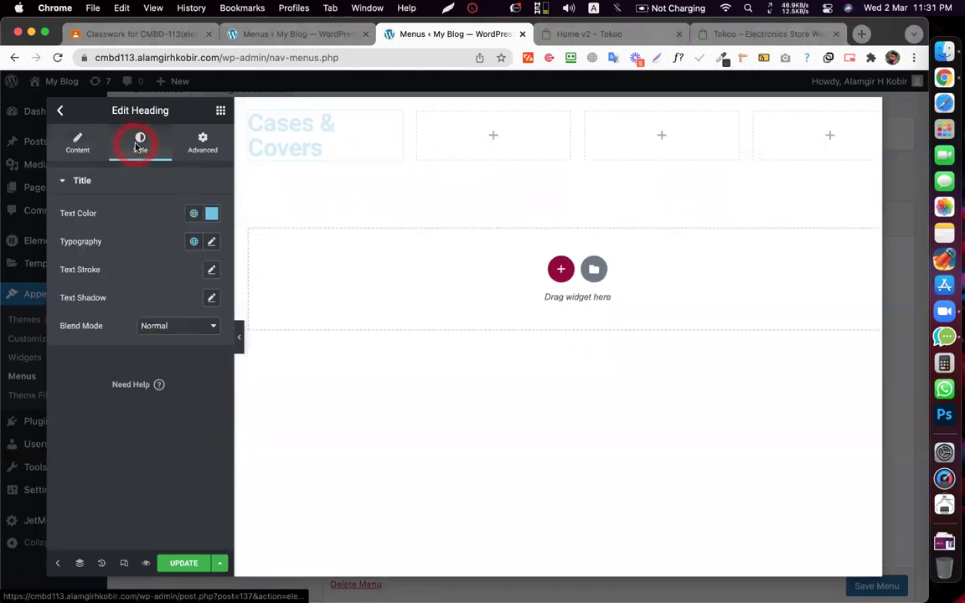
{"action": "left_click", "coordinate": [213, 216]}
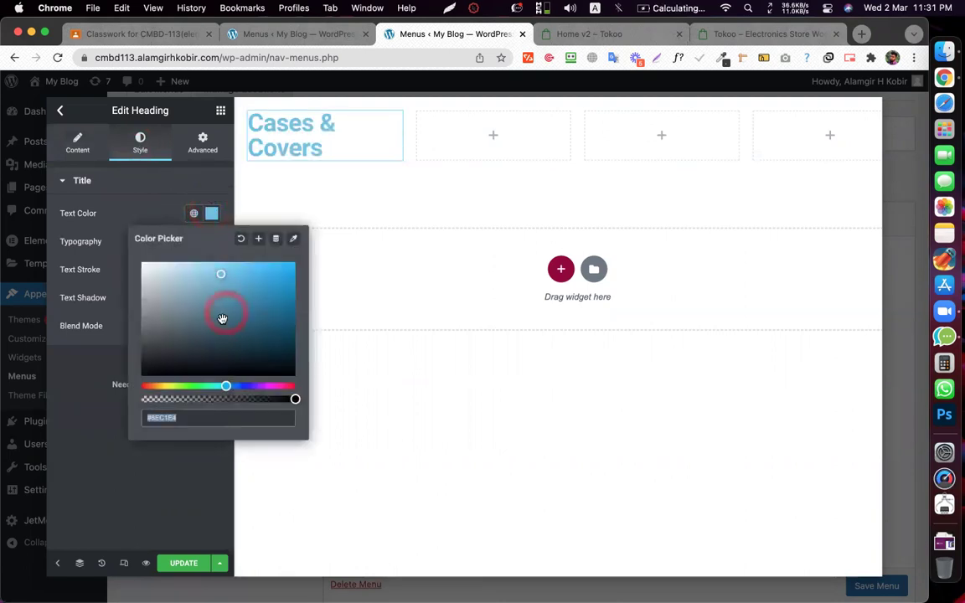
{"action": "left_click", "coordinate": [225, 384]}
{"action": "left_click_drag", "start_coordinate": [224, 385], "coordinate": [151, 386]}
{"action": "left_click_drag", "start_coordinate": [218, 282], "coordinate": [222, 339]}
{"action": "left_click", "coordinate": [117, 211]}
- Set the heading typography to 20 px size and 500 weight
{"action": "left_click", "coordinate": [211, 243]}
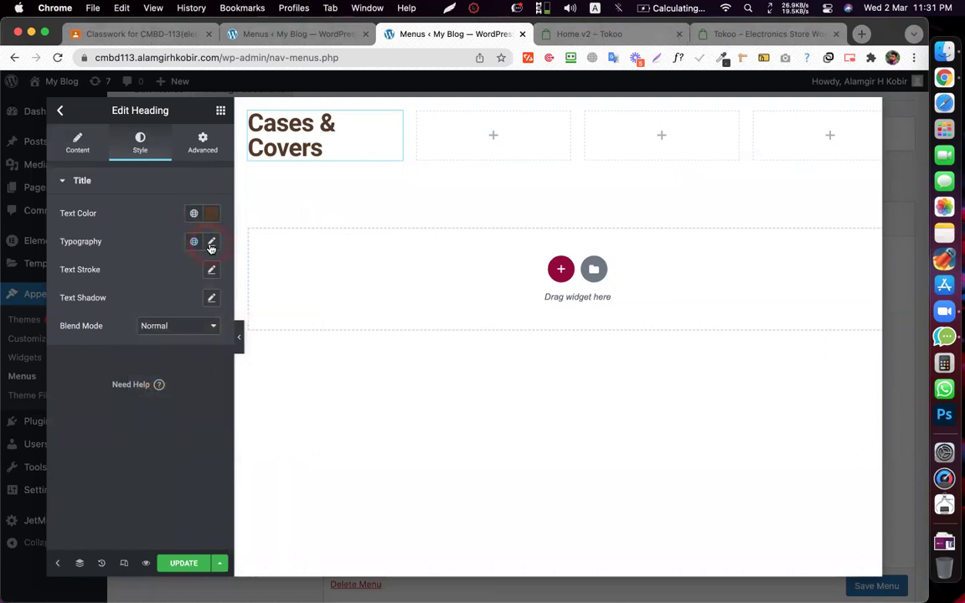
{"action": "left_click", "coordinate": [190, 346]}
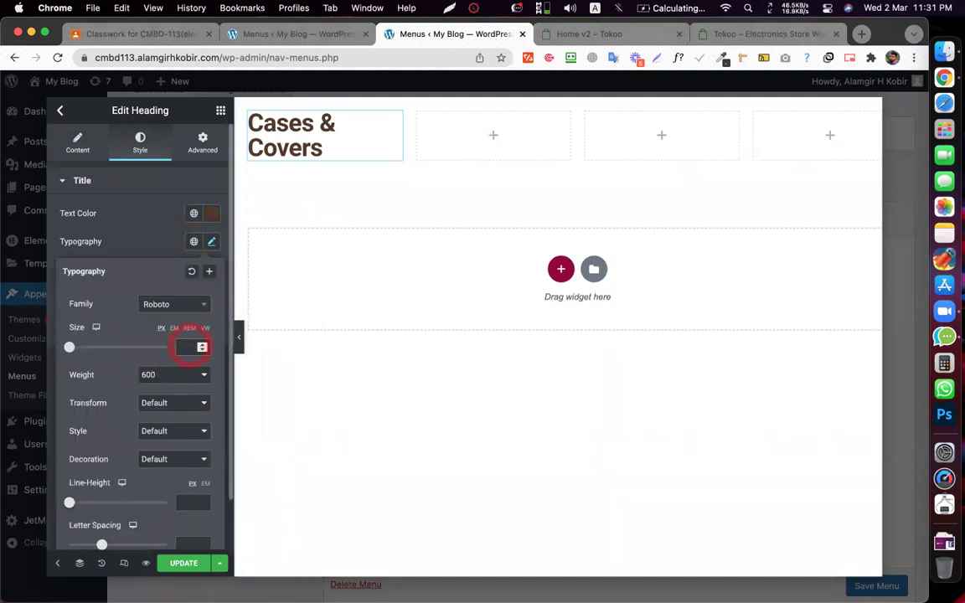
{"action": "type", "text": "24"}
{"action": "left_click", "coordinate": [202, 350]}
{"action": "left_click", "coordinate": [201, 350]}
{"action": "left_click", "coordinate": [202, 350]}
{"action": "left_click", "coordinate": [151, 233]}
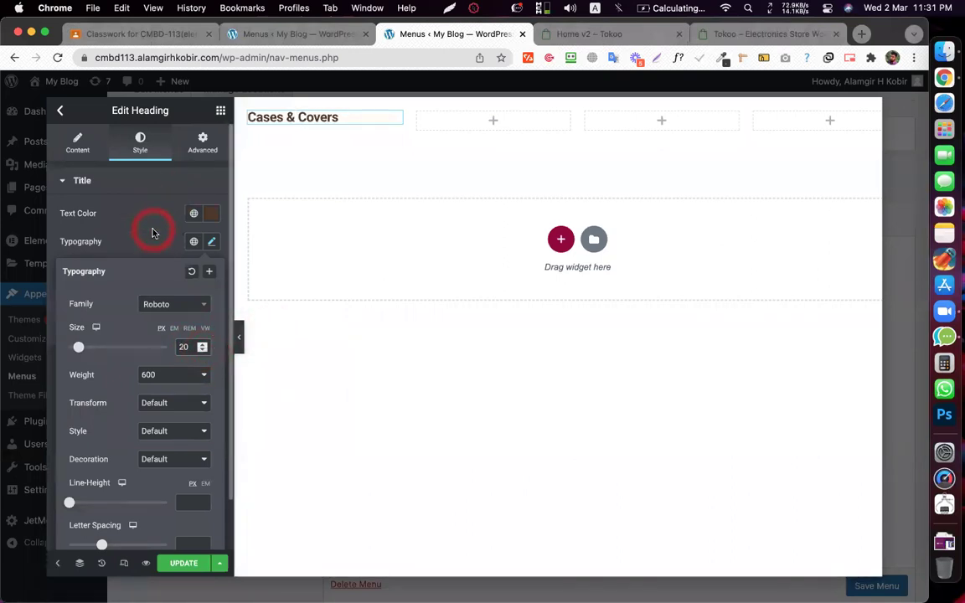
{"action": "left_click", "coordinate": [172, 376]}
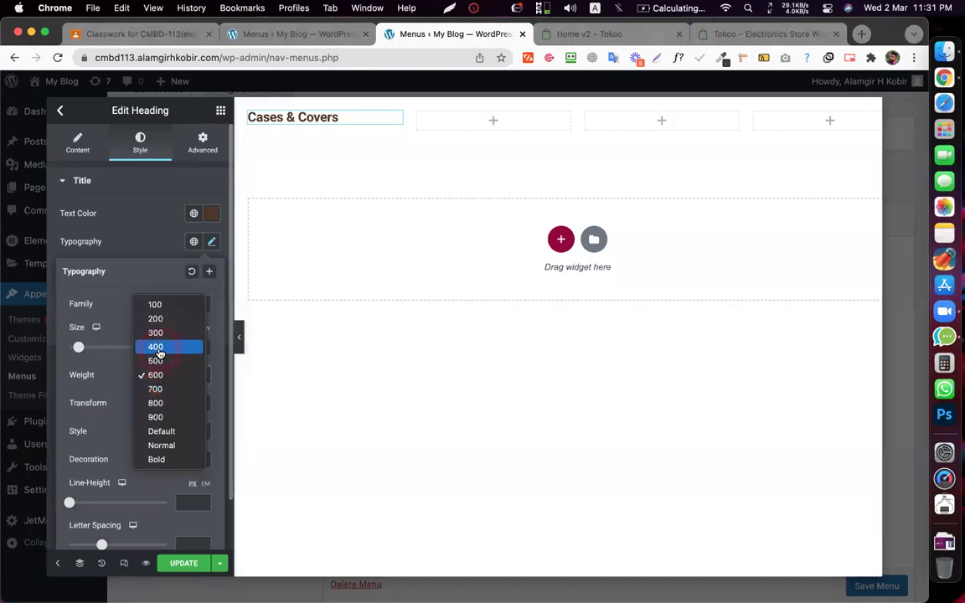
{"action": "left_click", "coordinate": [156, 361]}
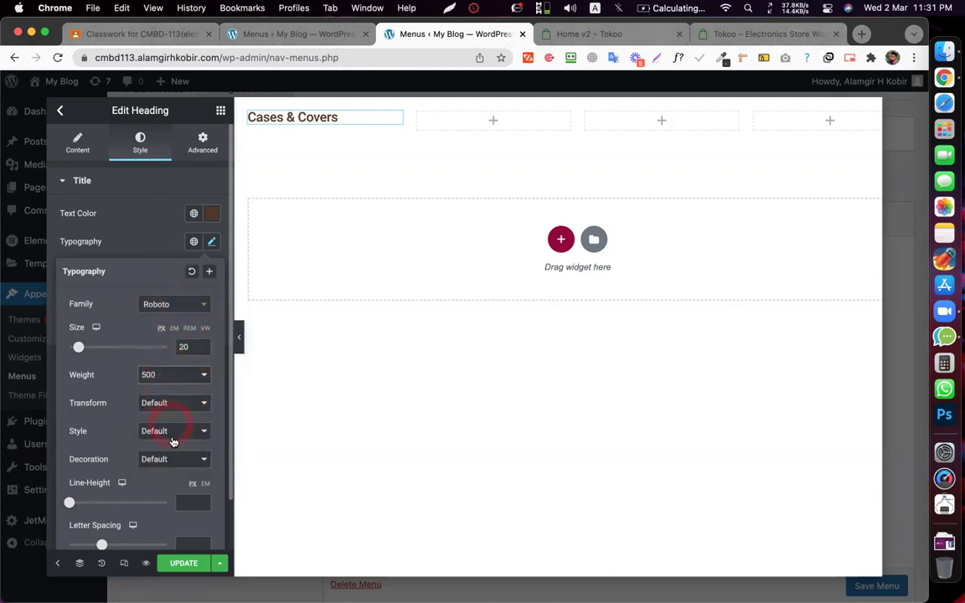
{"action": "scroll", "coordinate": [172, 420], "scroll_direction": "down", "scroll_amount": 2}
{"action": "scroll", "coordinate": [177, 399], "scroll_direction": "up", "scroll_amount": 2}
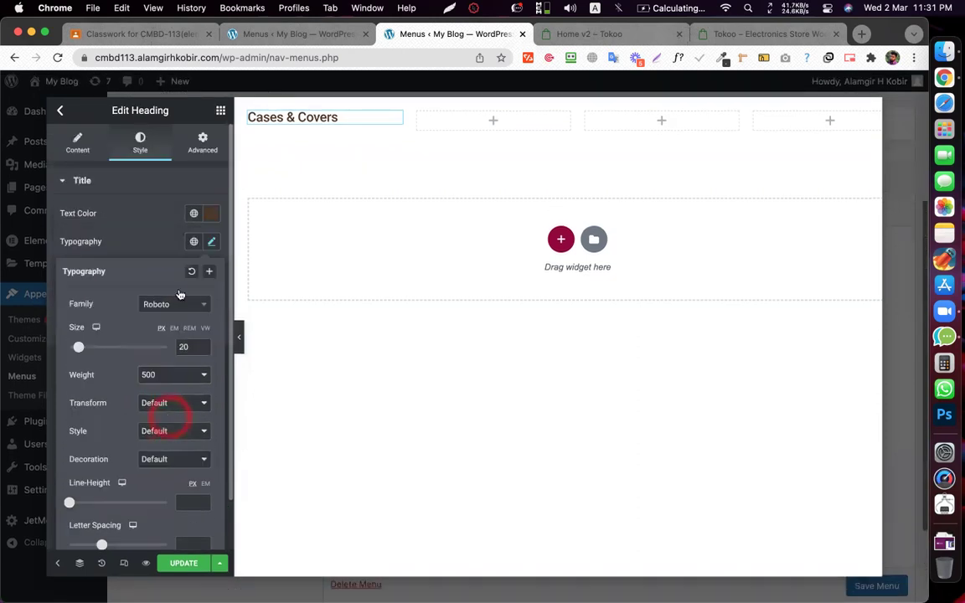
{"action": "left_click", "coordinate": [211, 241]}
{"action": "left_click", "coordinate": [165, 270]}
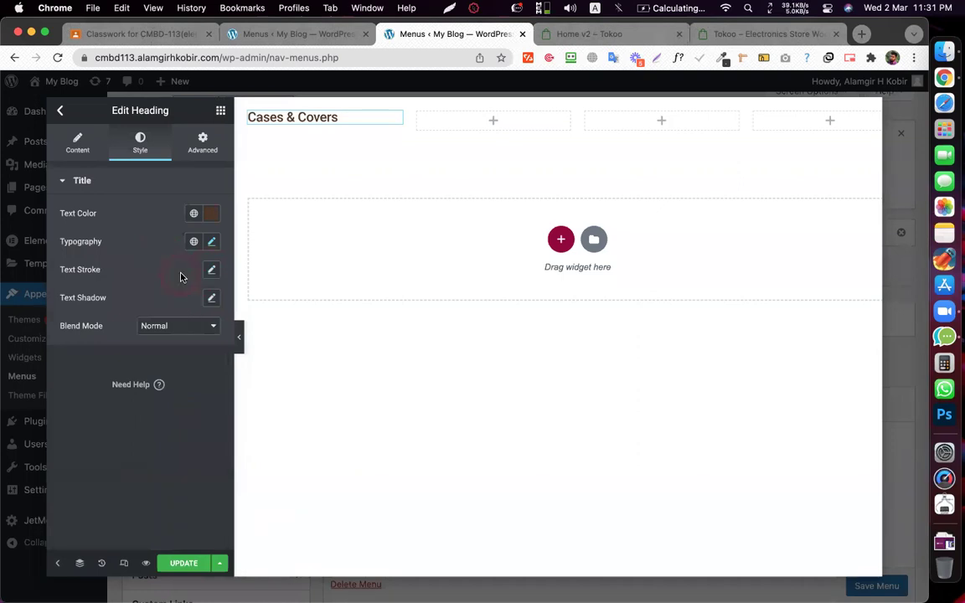
{"action": "left_click", "coordinate": [220, 112]}
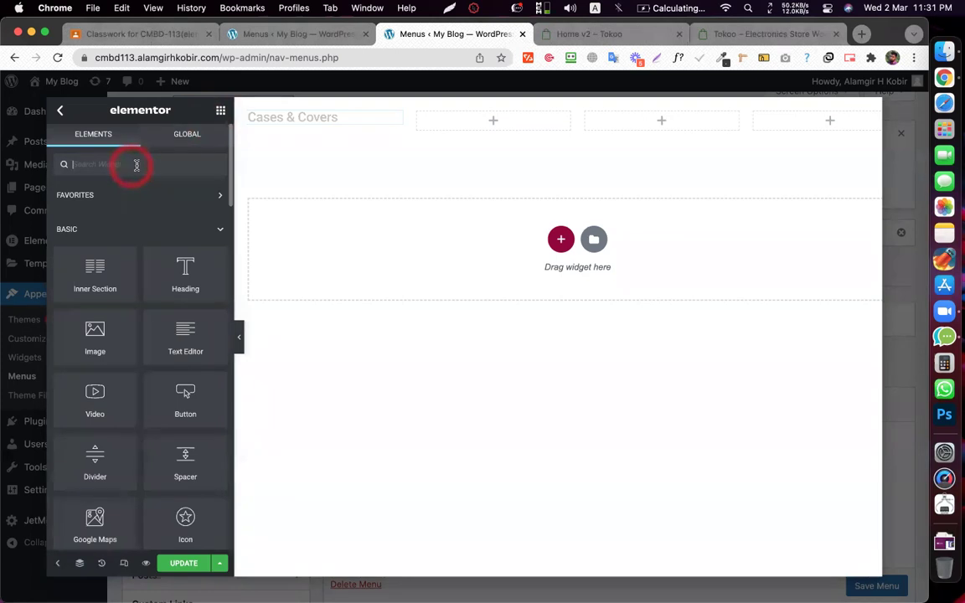
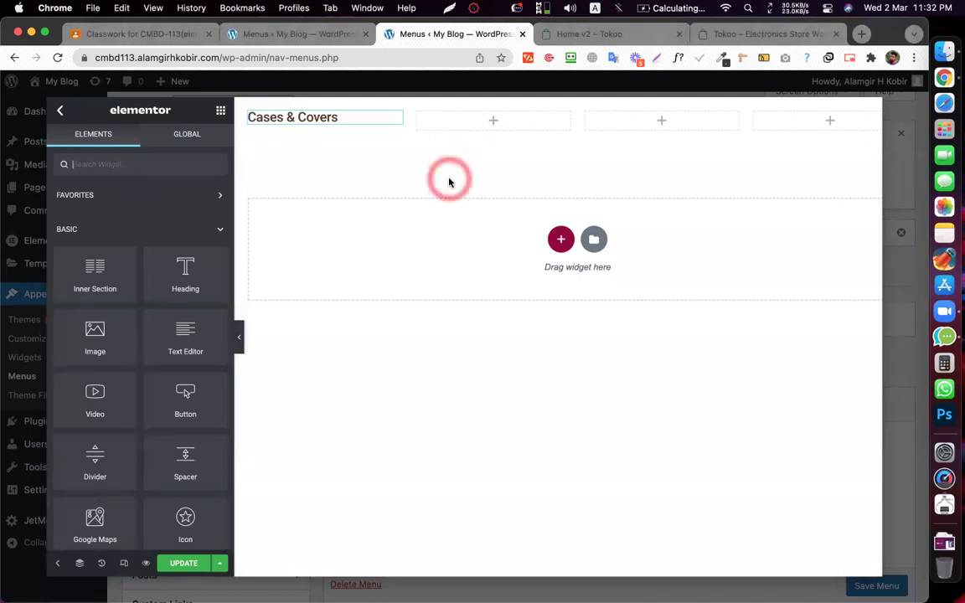
- Add a Heading widget below Cases & Covers and paste the Cases & Covers styling onto it
{"action": "left_click", "coordinate": [84, 165]}
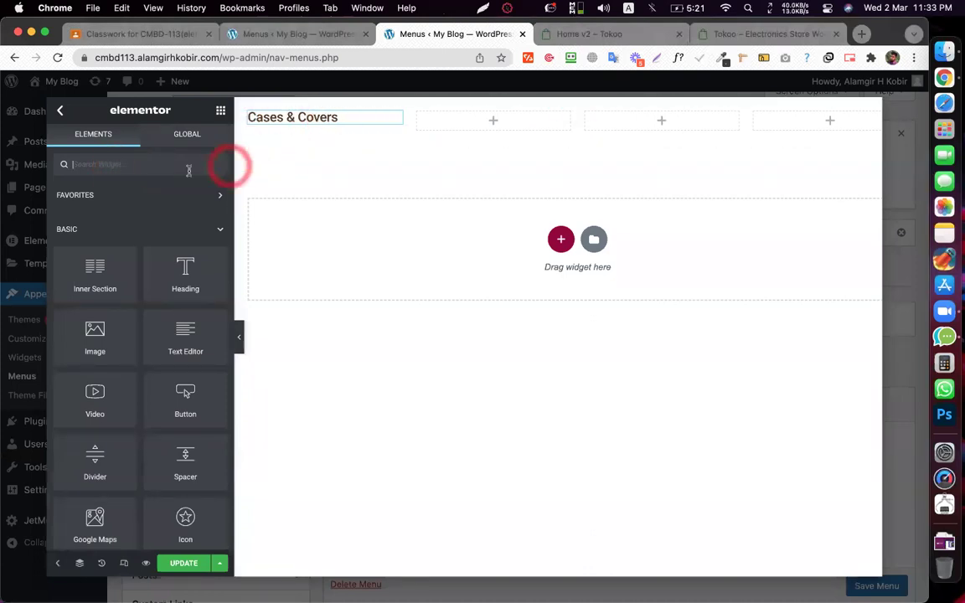
{"action": "left_click_drag", "start_coordinate": [188, 289], "coordinate": [321, 111]}
{"action": "right_click", "coordinate": [323, 114]}
{"action": "left_click", "coordinate": [362, 166]}
{"action": "right_click", "coordinate": [313, 205]}
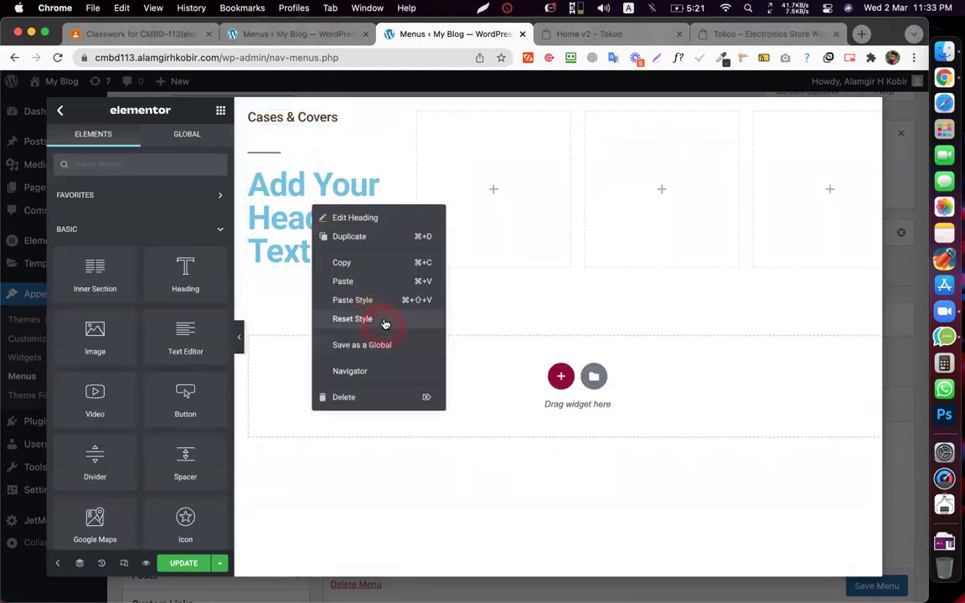
{"action": "left_click", "coordinate": [379, 300]}
- Set the new heading's HTML tag to H3 and its typography size to 14 px
{"action": "left_click", "coordinate": [261, 149]}
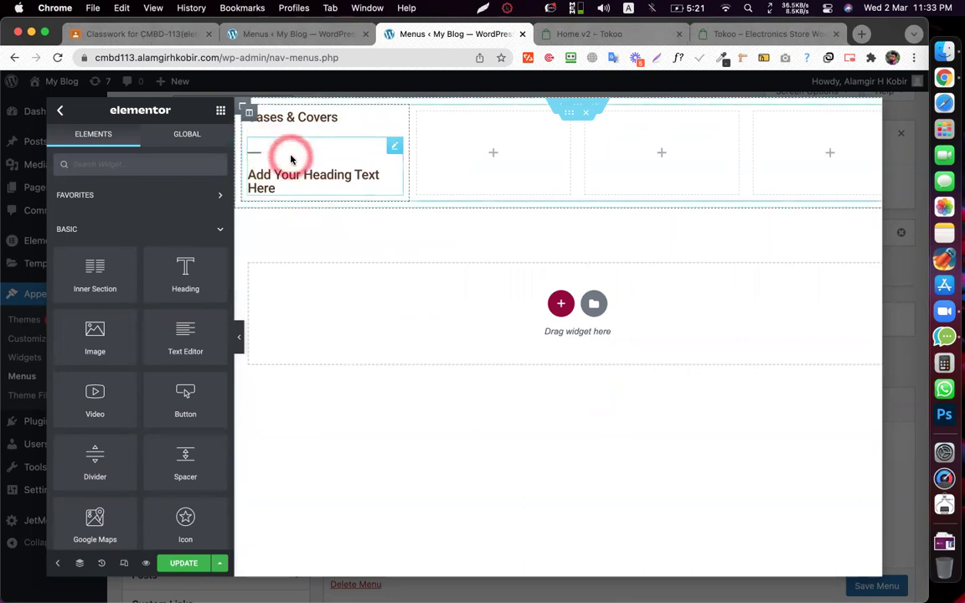
{"action": "left_click", "coordinate": [175, 375]}
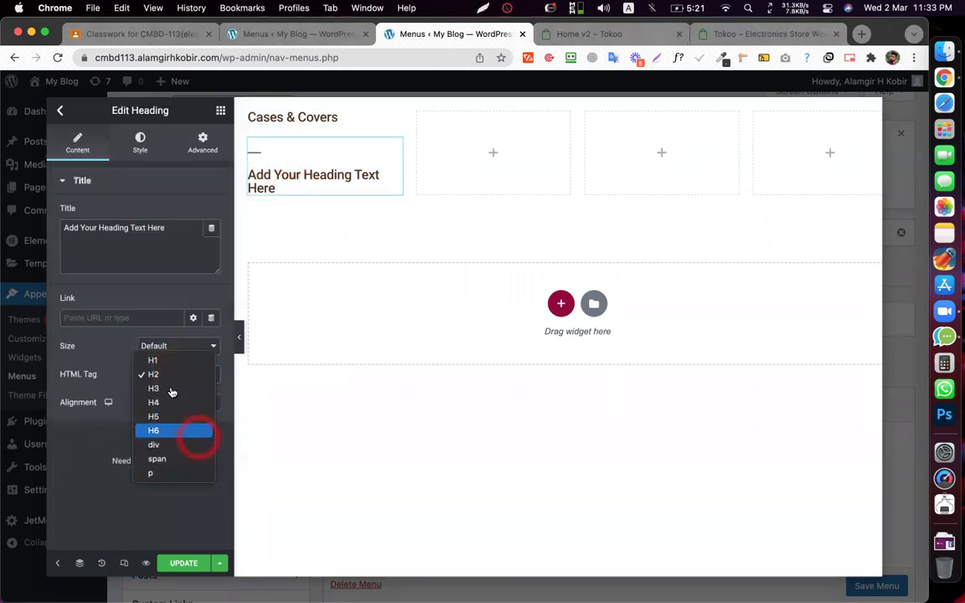
{"action": "left_click", "coordinate": [161, 387]}
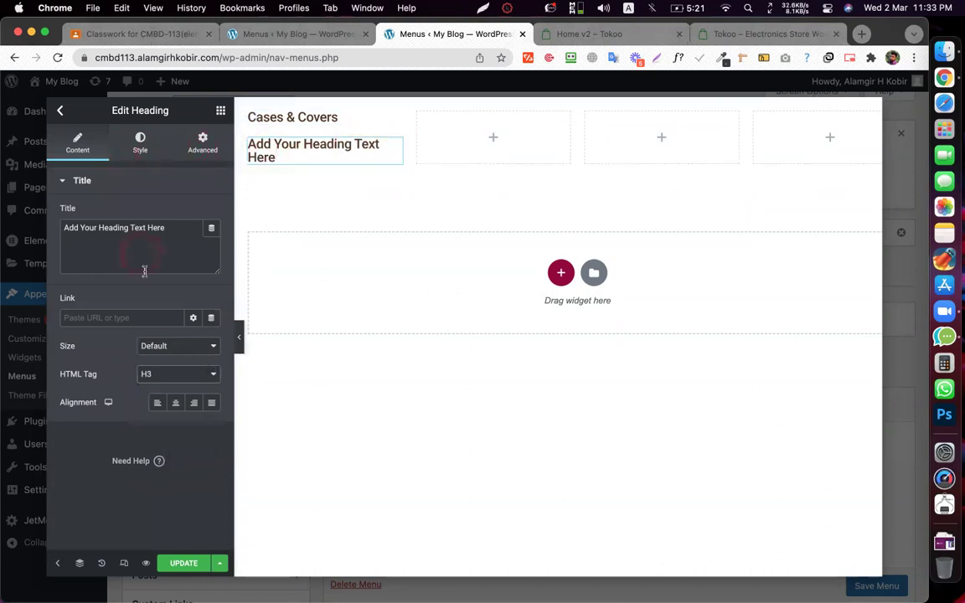
{"action": "triple_click", "coordinate": [127, 227]}
{"action": "left_click", "coordinate": [142, 138]}
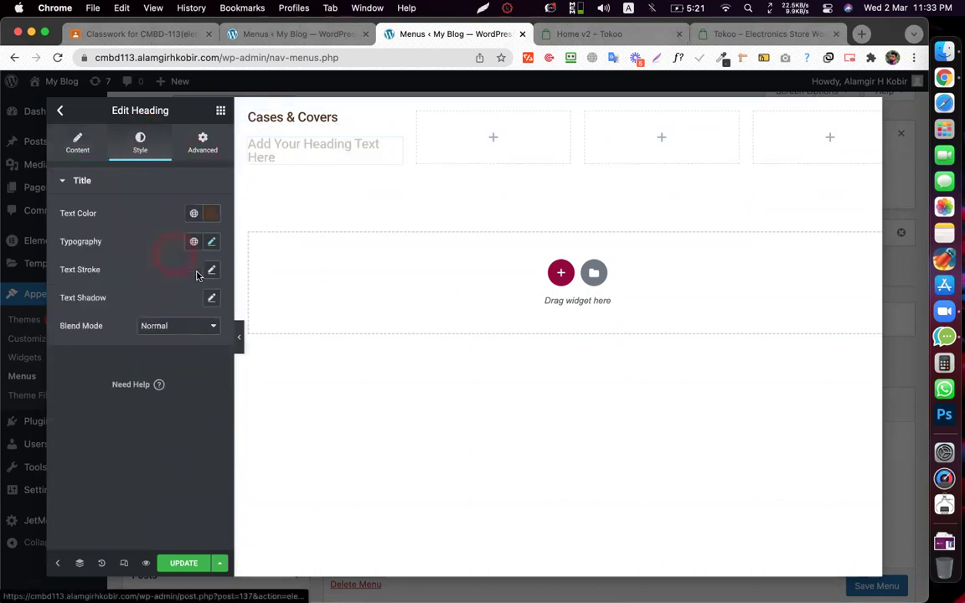
{"action": "left_click", "coordinate": [214, 242]}
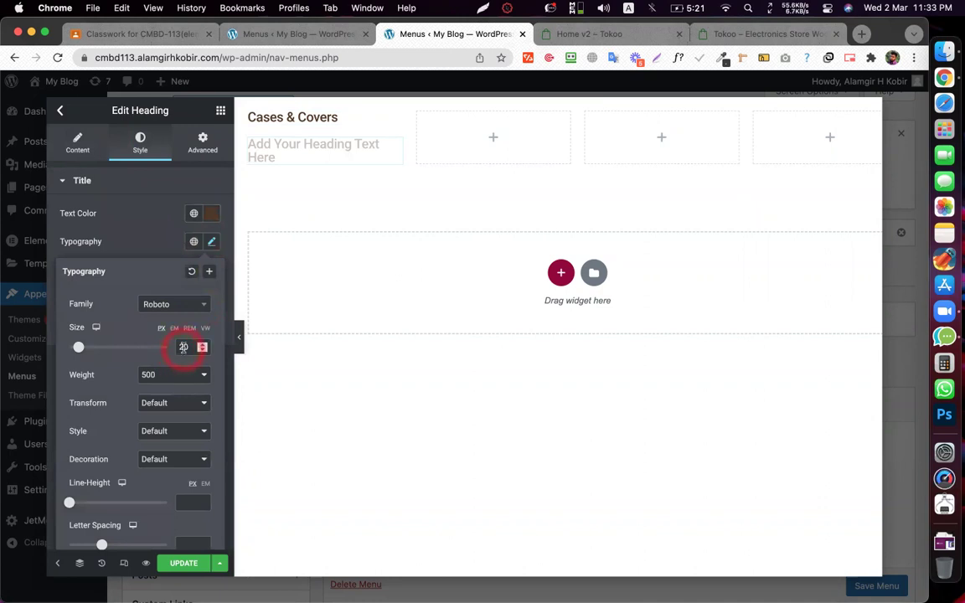
{"action": "left_click", "coordinate": [203, 352]}
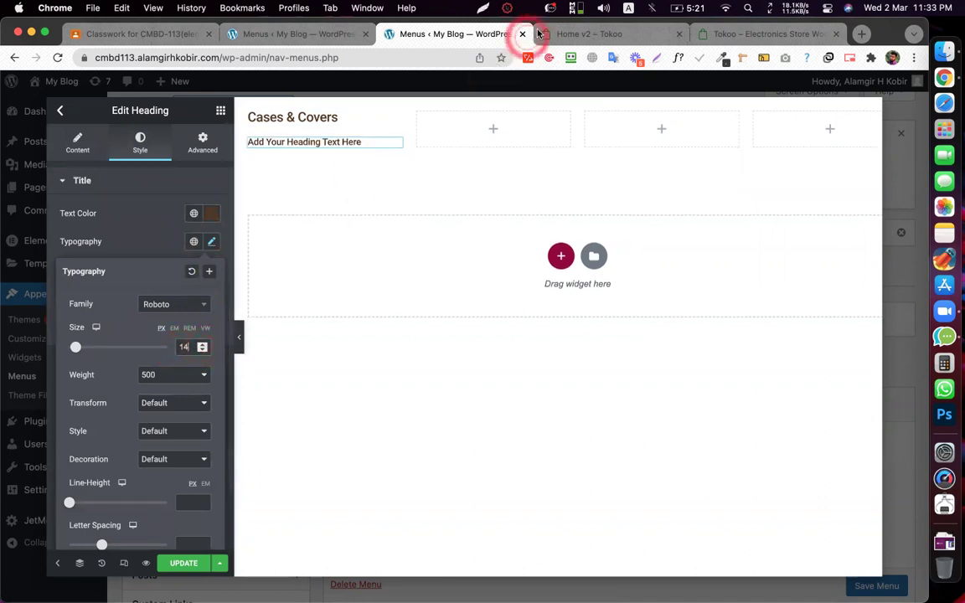
- Copy the Screen Guards label from the Tokoo Smartphones mega menu, then return to Elementor
{"action": "left_click", "coordinate": [569, 33]}
{"action": "mouse_move", "coordinate": [194, 134]}
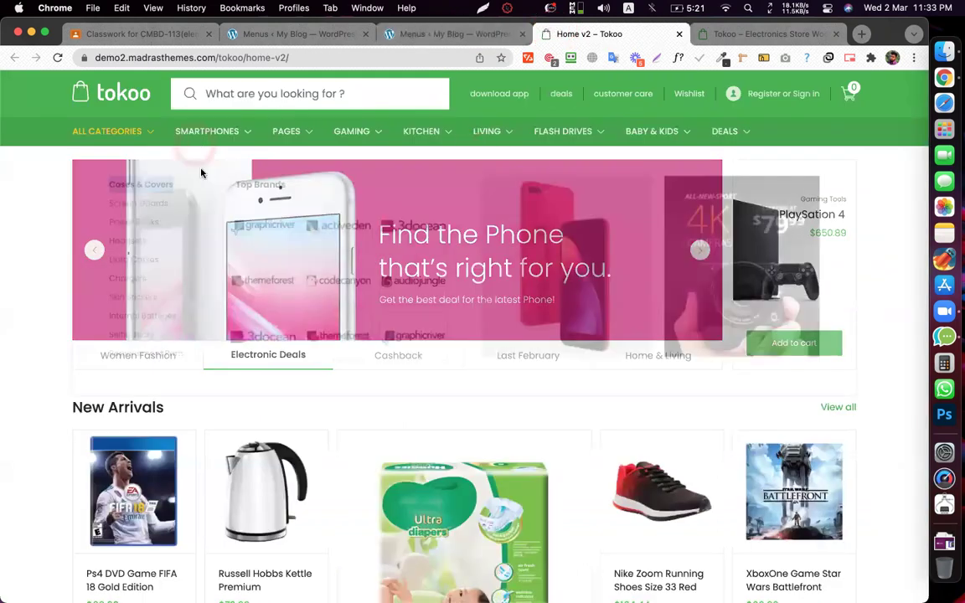
{"action": "left_click_drag", "start_coordinate": [140, 194], "coordinate": [134, 205]}
{"action": "right_click", "coordinate": [134, 203]}
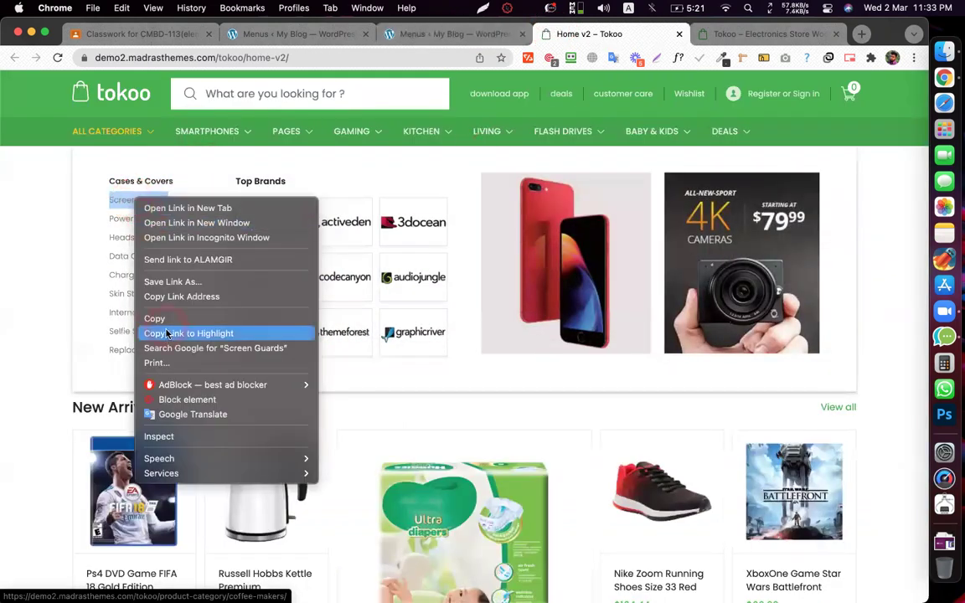
{"action": "left_click", "coordinate": [161, 323]}
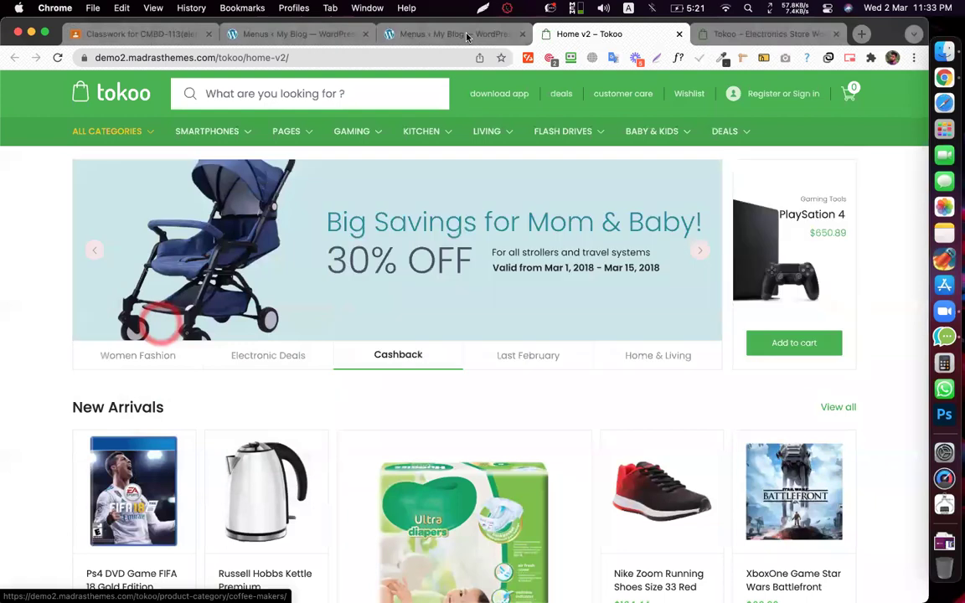
{"action": "left_click", "coordinate": [449, 34]}
{"action": "left_click", "coordinate": [178, 359]}
{"action": "left_click", "coordinate": [211, 242]}
- Change the new heading's title to 'Screen Guards'
{"action": "left_click", "coordinate": [69, 136]}
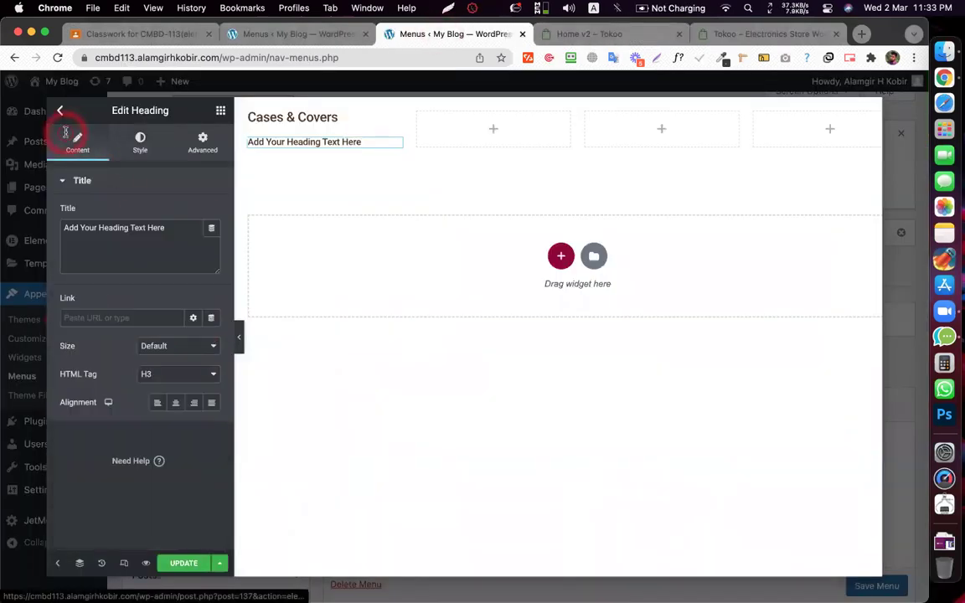
{"action": "triple_click", "coordinate": [114, 237]}
{"action": "type", "text": "Screen Guards"}
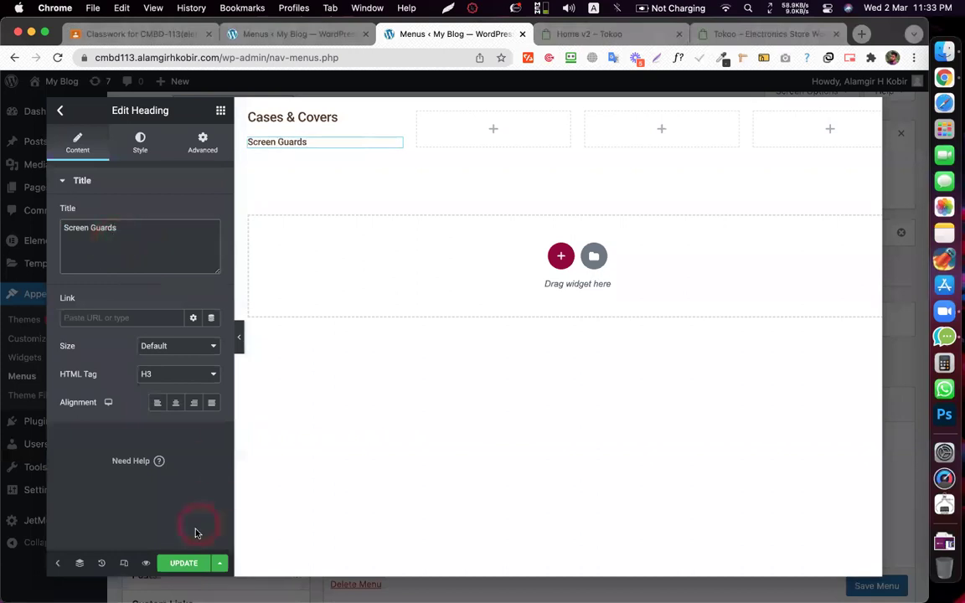
- Duplicate the Screen Guards heading to create a second copy
{"action": "right_click", "coordinate": [394, 147]}
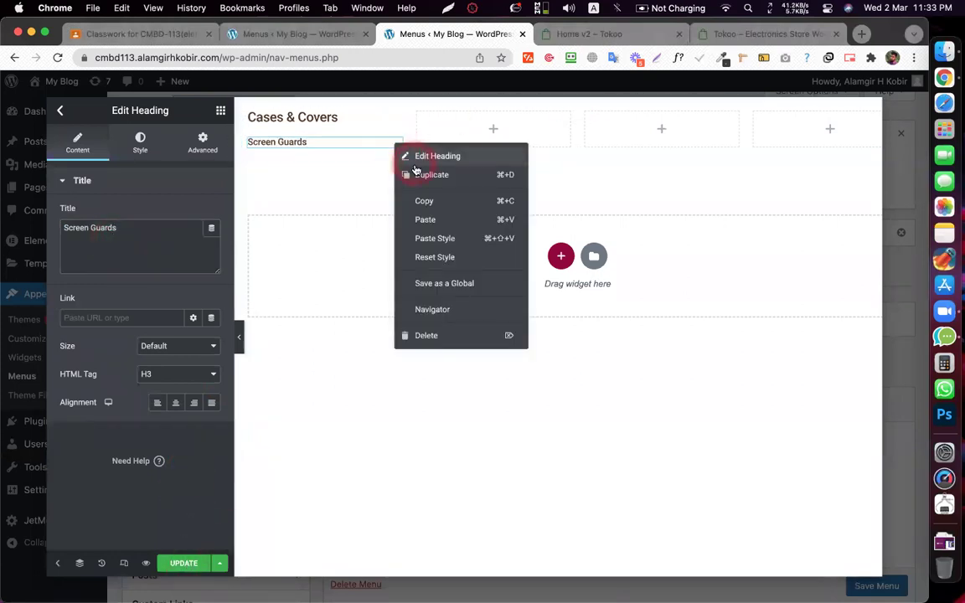
{"action": "left_click", "coordinate": [409, 172]}
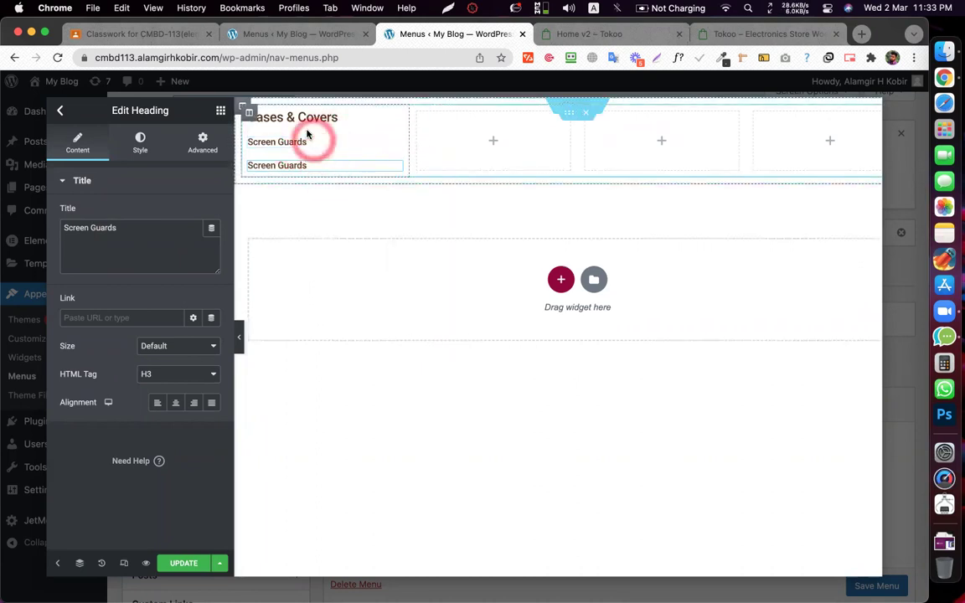
{"action": "left_click", "coordinate": [248, 114]}
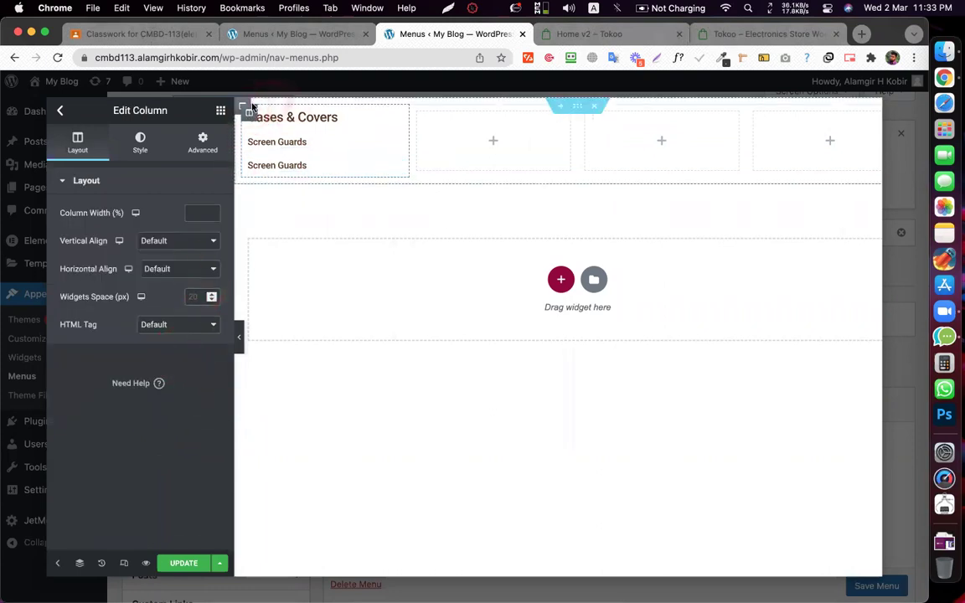
- Try column widget spacing of 10 and 6 px, then lower it to 5 px
{"action": "left_click", "coordinate": [192, 298]}
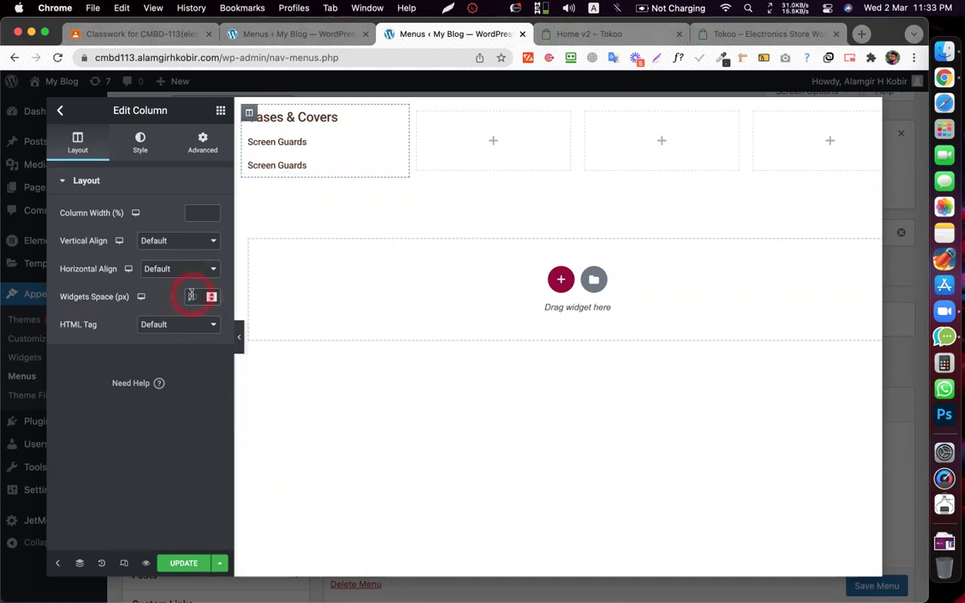
{"action": "type", "text": "10"}
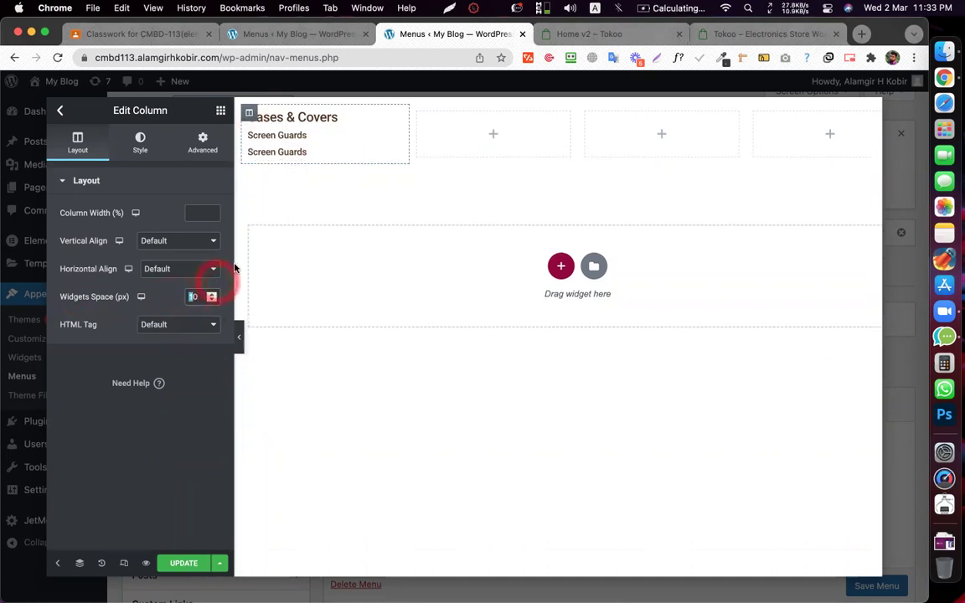
{"action": "left_click", "coordinate": [201, 216]}
{"action": "type", "text": "6"}
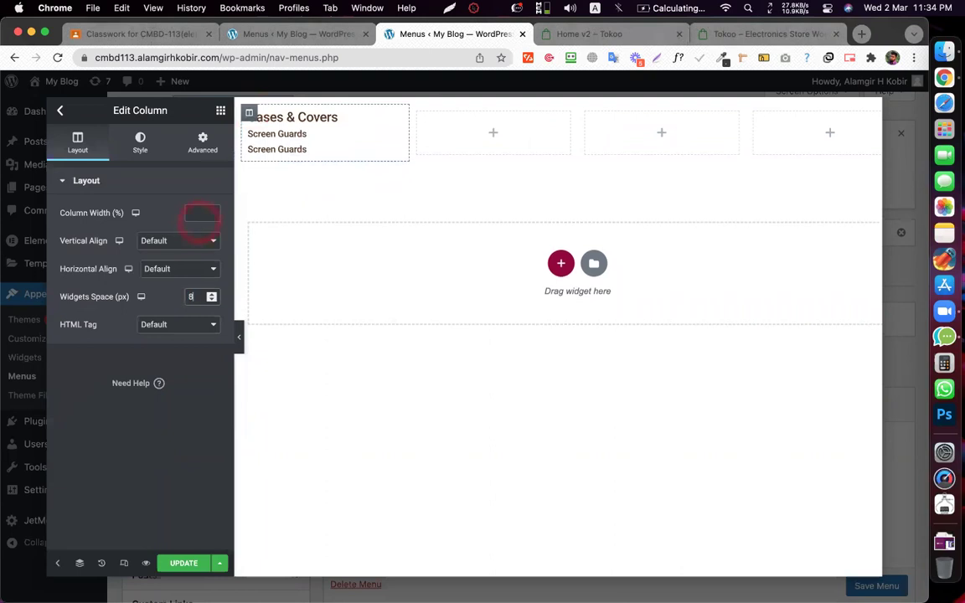
{"action": "key", "text": "Down"}
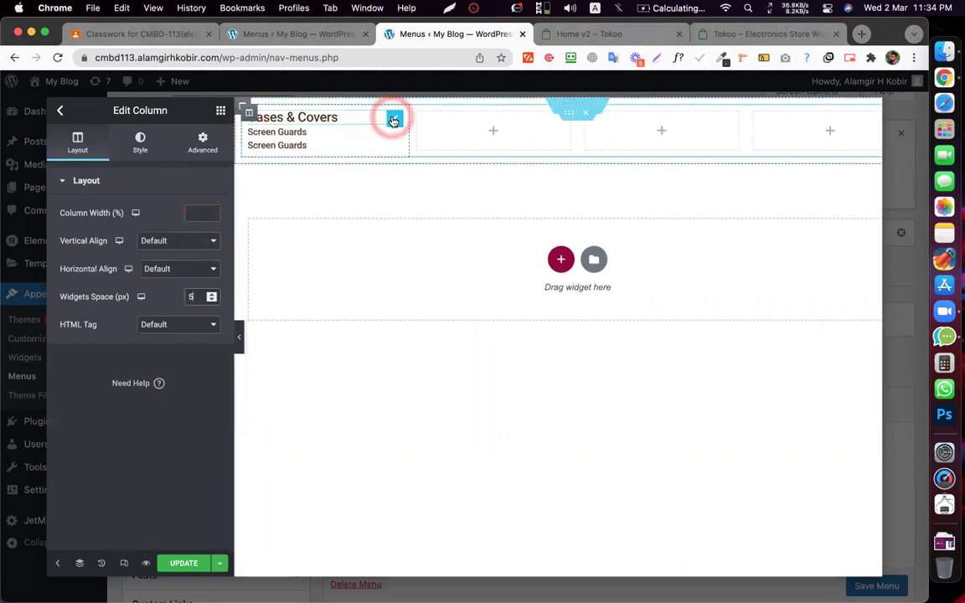
- Unlink the margin values in the Cases & Covers heading's advanced settings
{"action": "left_click", "coordinate": [394, 115]}
{"action": "left_click", "coordinate": [203, 141]}
{"action": "left_click", "coordinate": [203, 228]}
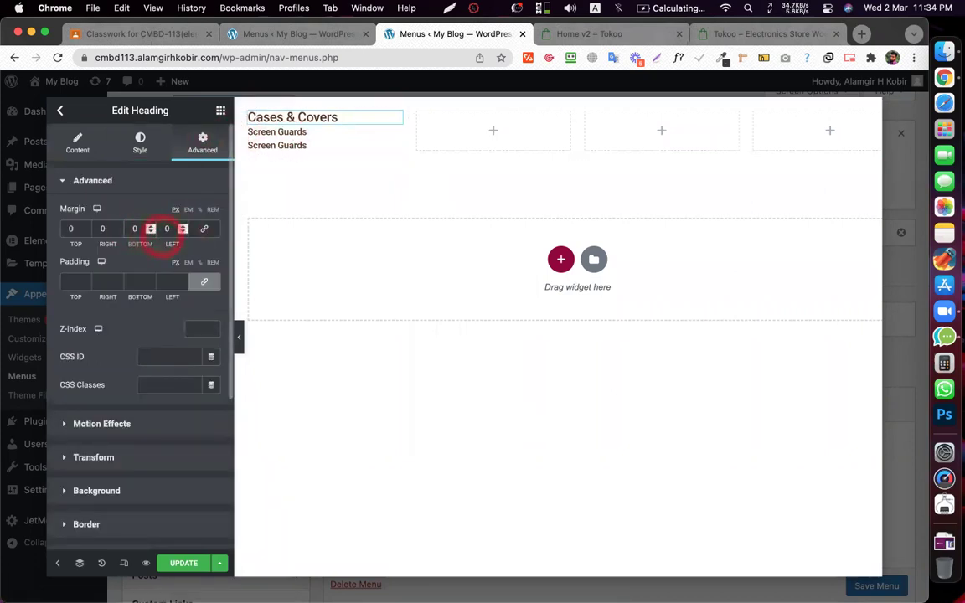
{"action": "left_click", "coordinate": [79, 140]}
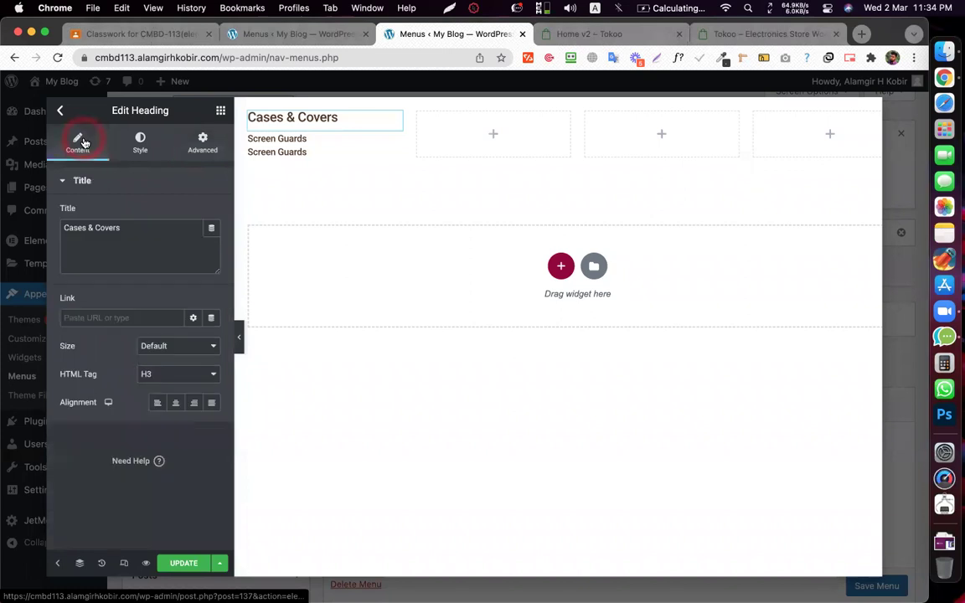
- Inspect the Screen Guards headings and the top section to check the column spacing
{"action": "left_click", "coordinate": [323, 145]}
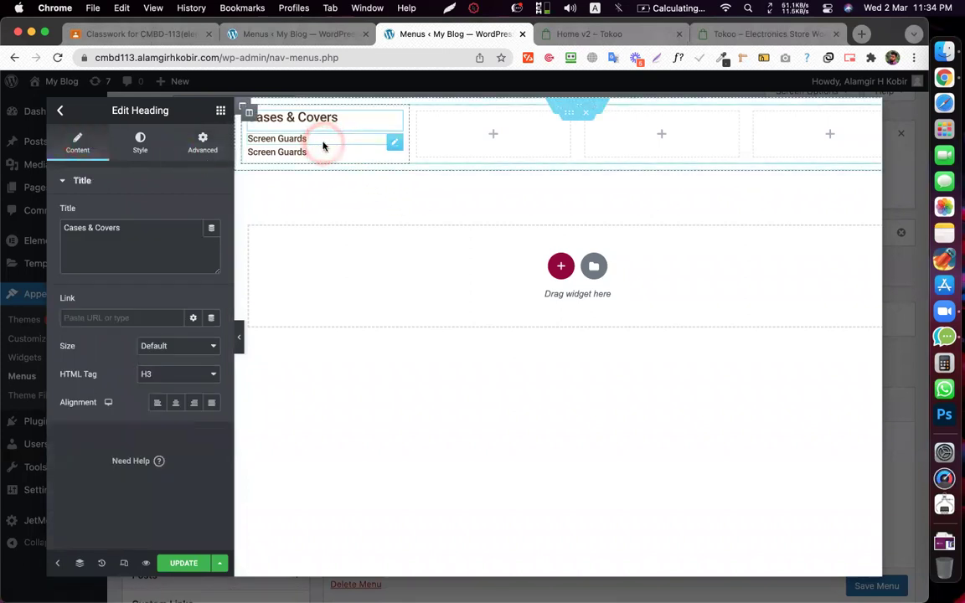
{"action": "left_click", "coordinate": [254, 120]}
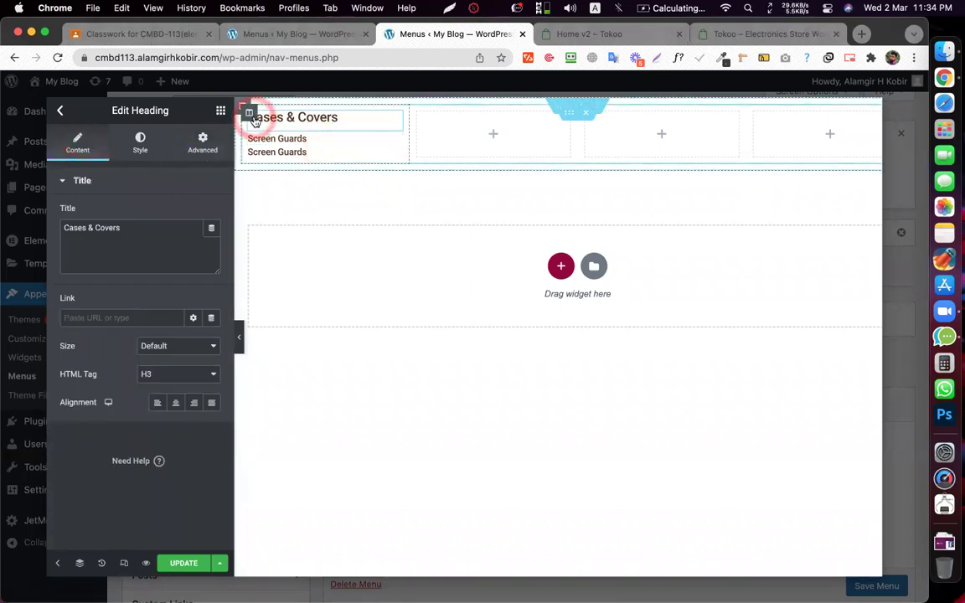
{"action": "left_click", "coordinate": [250, 113]}
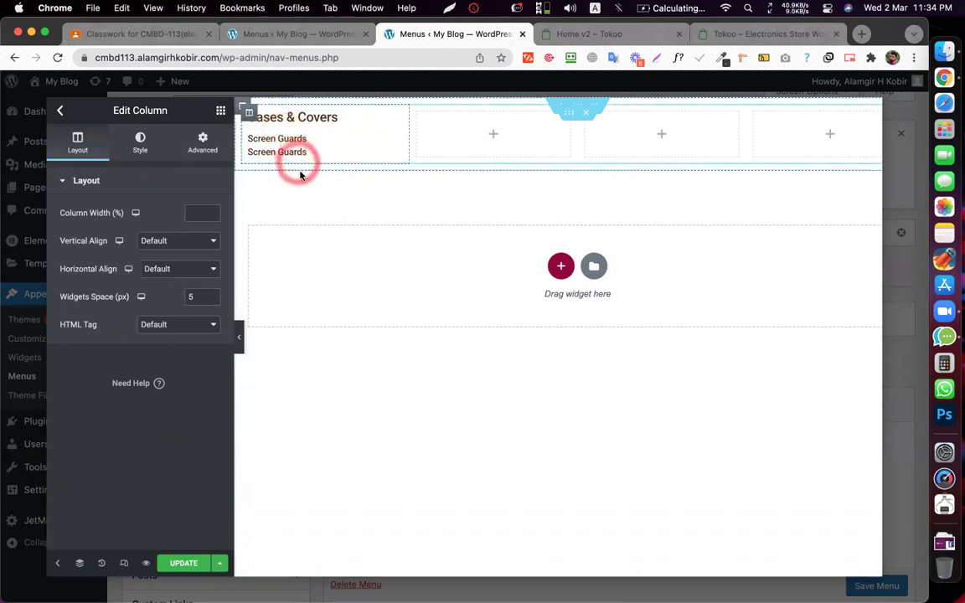
{"action": "left_click", "coordinate": [341, 251]}
{"action": "left_click", "coordinate": [280, 153]}
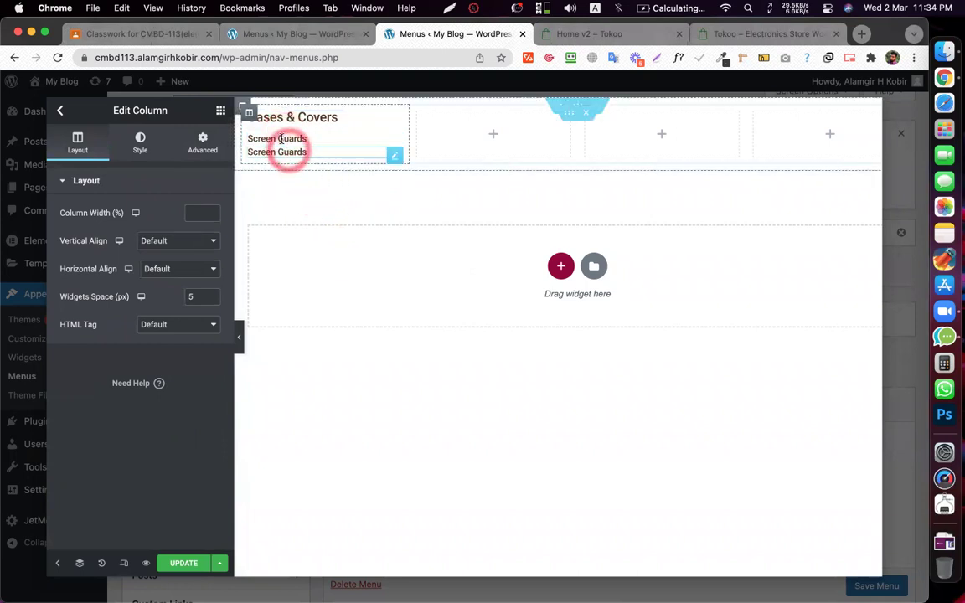
{"action": "left_click", "coordinate": [282, 159]}
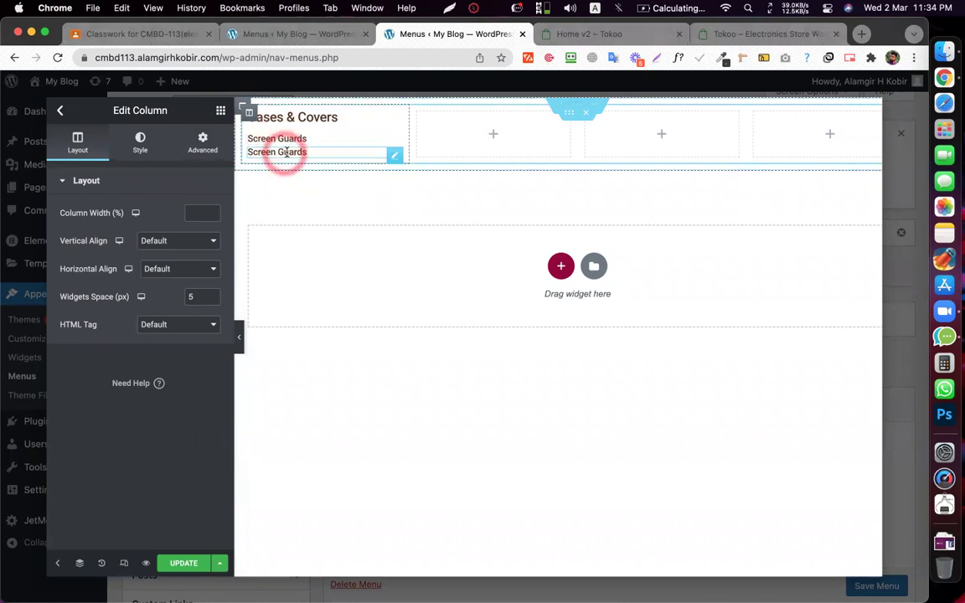
{"action": "left_click", "coordinate": [332, 253]}
{"action": "left_click", "coordinate": [329, 175]}
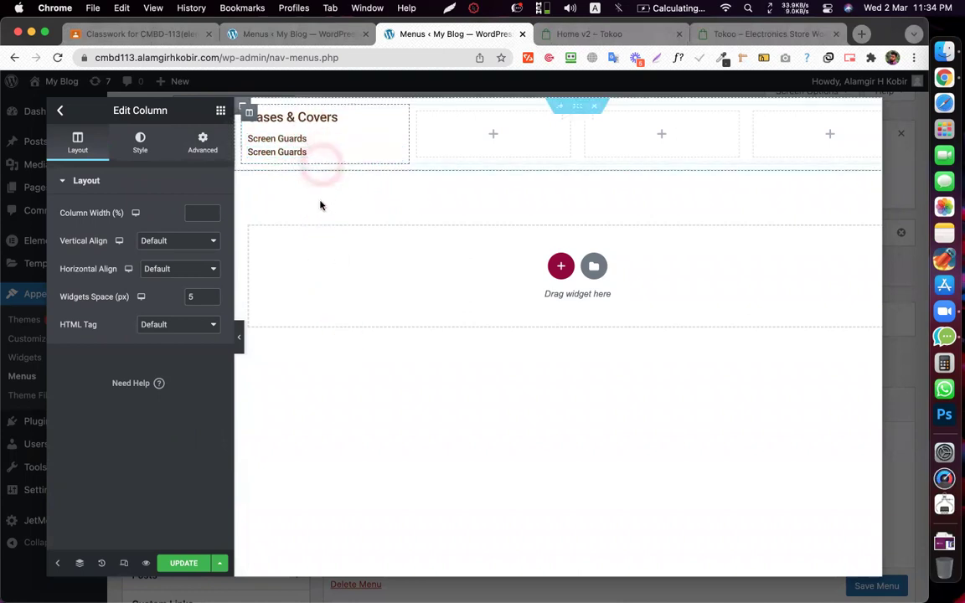
{"action": "left_click", "coordinate": [333, 299]}
{"action": "left_click", "coordinate": [116, 183]}
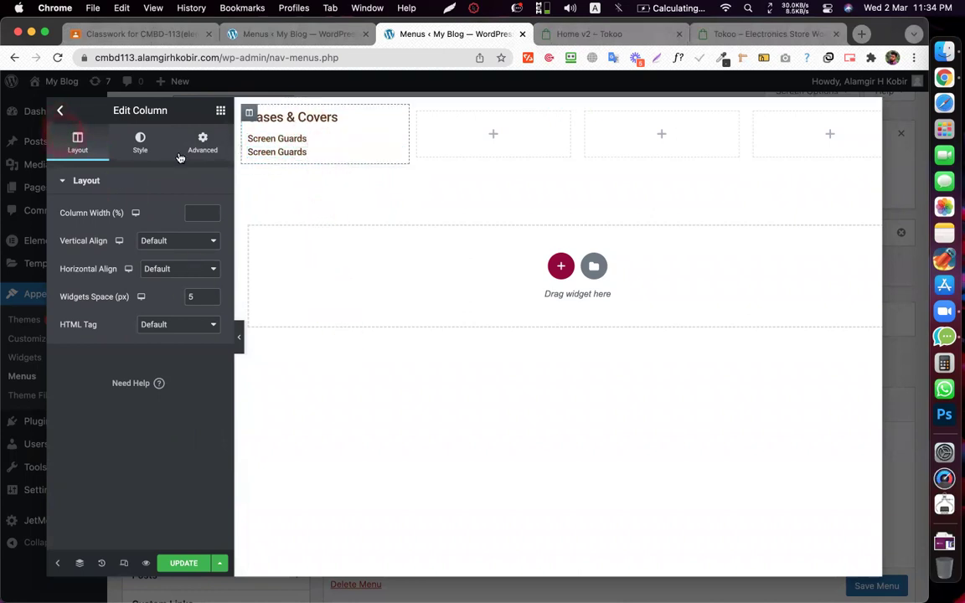
{"action": "left_click", "coordinate": [248, 112]}
- Test a negative widget spacing of -13 px, then set it back to 5 px
{"action": "left_click", "coordinate": [216, 283]}
{"action": "type", "text": "-"}
{"action": "key", "text": "Down"}
{"action": "key", "text": "Down"}
{"action": "key", "text": "Down"}
{"action": "key", "text": "Down"}
{"action": "key", "text": "Down"}
{"action": "key", "text": "Down"}
{"action": "key", "text": "Down"}
{"action": "key", "text": "Down"}
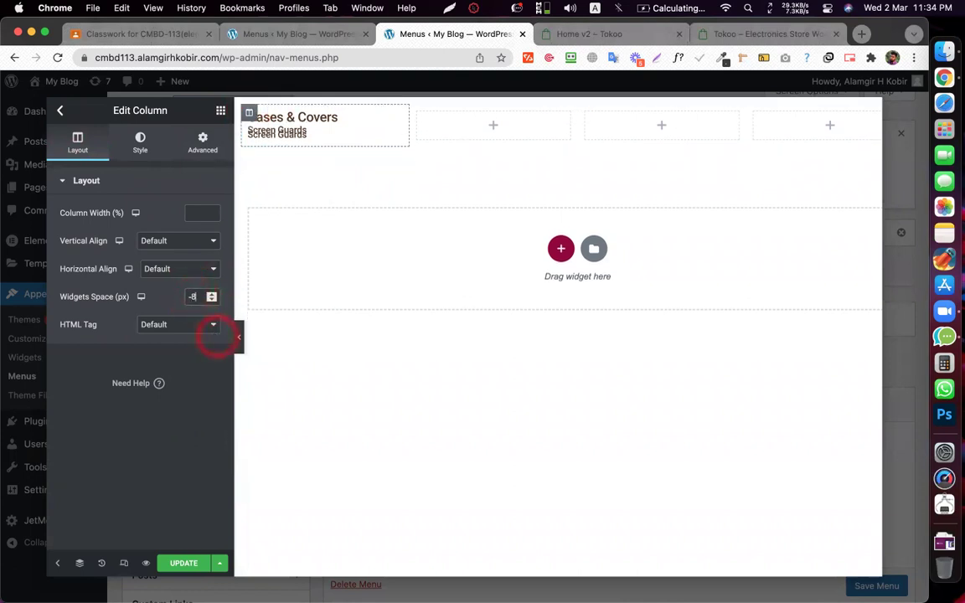
{"action": "key", "text": "Up"}
{"action": "key", "text": "Up"}
{"action": "key", "text": "Up"}
{"action": "key", "text": "Up"}
{"action": "key", "text": "Up"}
{"action": "key", "text": "Up"}
{"action": "key", "text": "Up"}
{"action": "key", "text": "Up"}
{"action": "key", "text": "Up"}
{"action": "key", "text": "Up"}
{"action": "key", "text": "Up"}
{"action": "key", "text": "Up"}
{"action": "key", "text": "Up"}
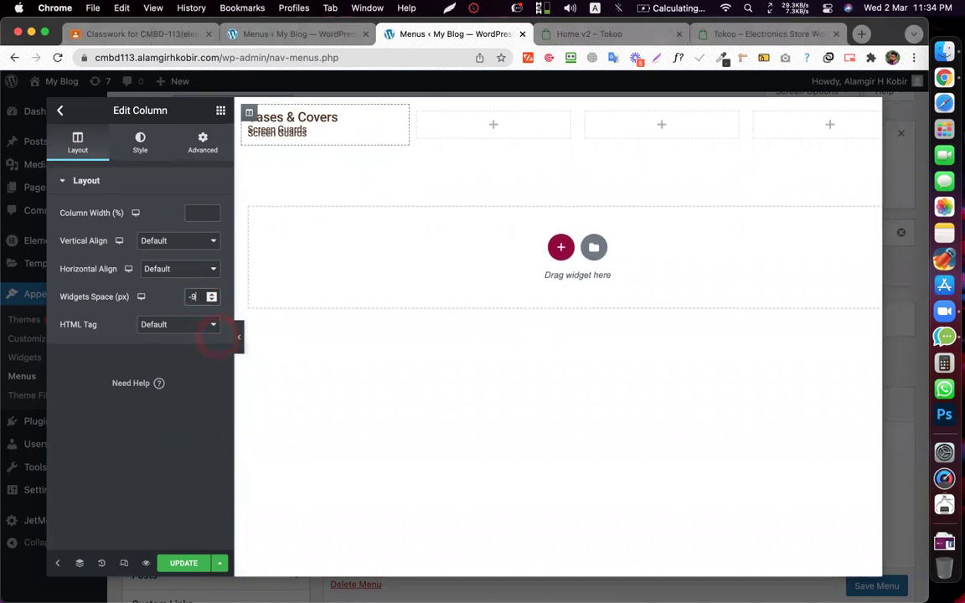
{"action": "key", "text": "Up"}
{"action": "key", "text": "Up"}
{"action": "key", "text": "Up"}
{"action": "key", "text": "Up"}
{"action": "key", "text": "Up"}
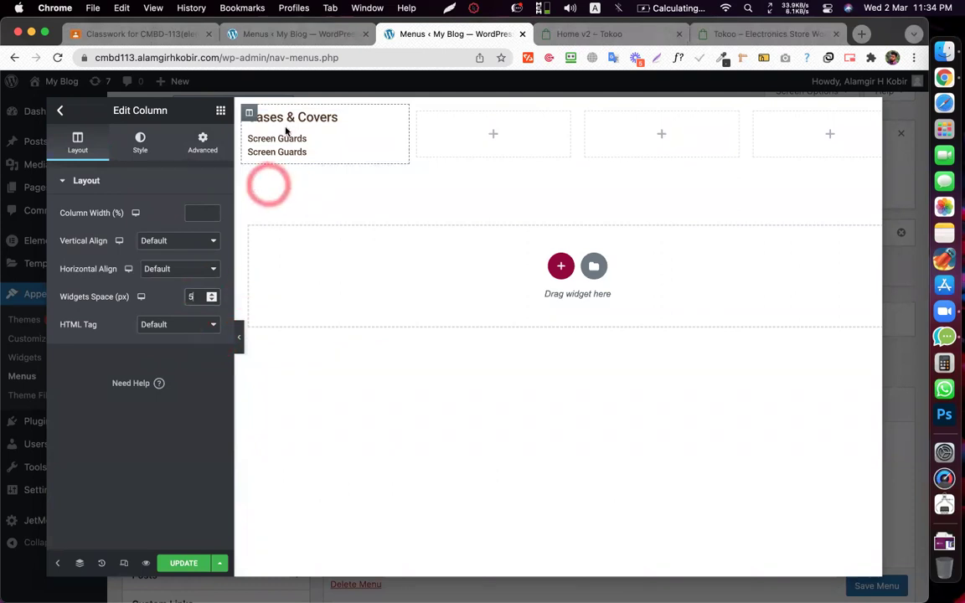
- Duplicate the Screen Guards heading four more times so six copies exist
{"action": "right_click", "coordinate": [312, 152]}
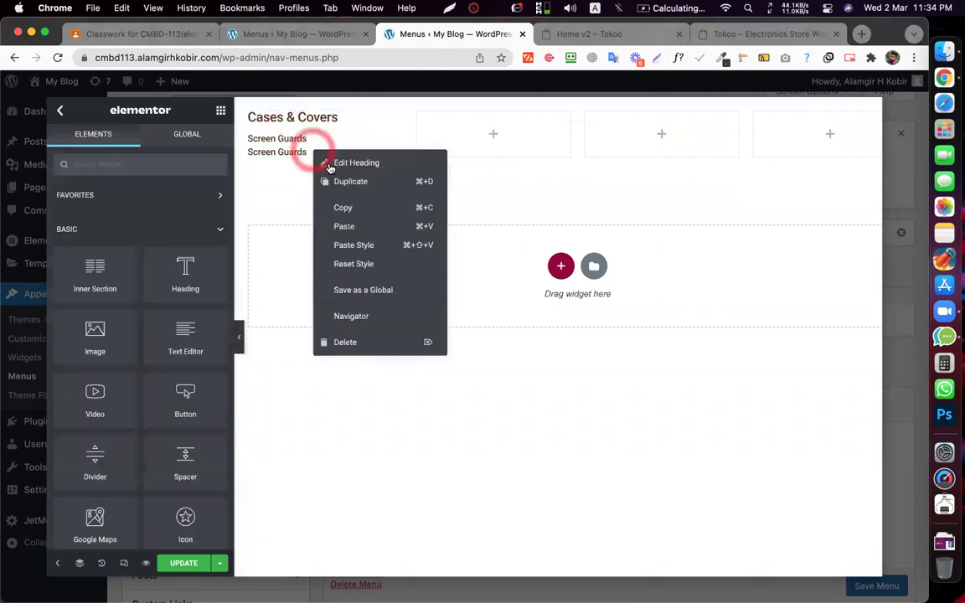
{"action": "left_click", "coordinate": [327, 180]}
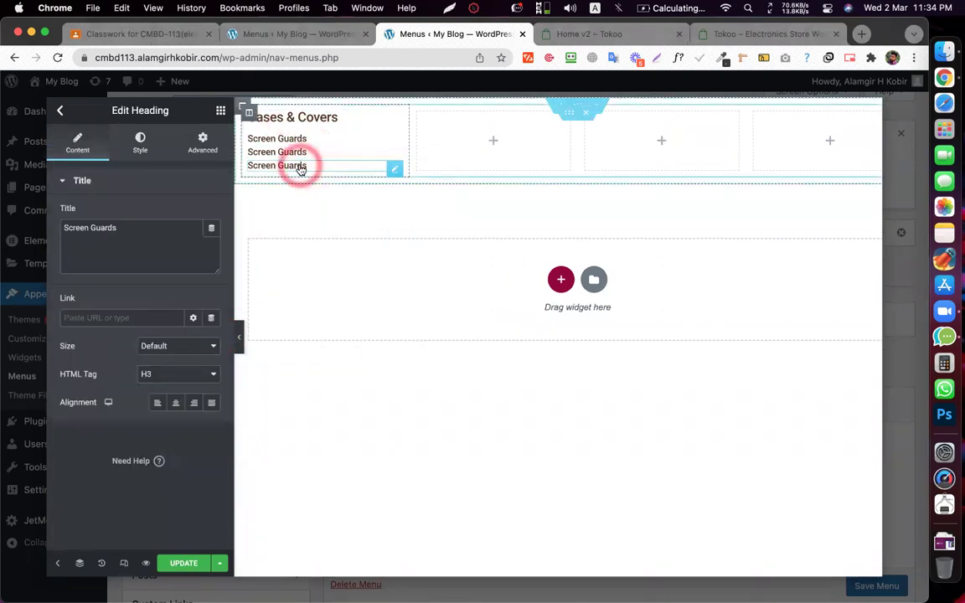
{"action": "right_click", "coordinate": [300, 167]}
{"action": "left_click", "coordinate": [329, 198]}
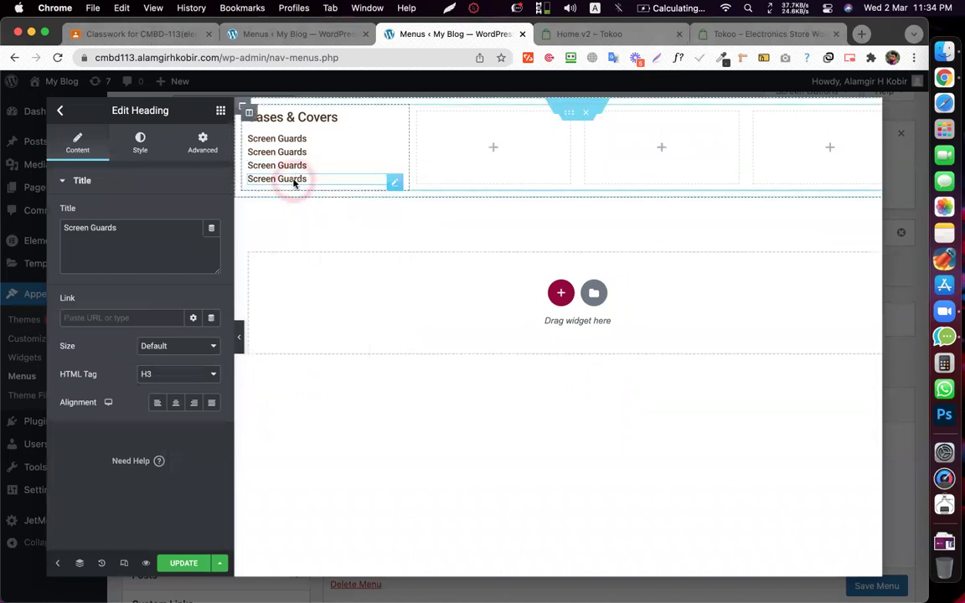
{"action": "right_click", "coordinate": [295, 183]}
{"action": "left_click", "coordinate": [325, 213]}
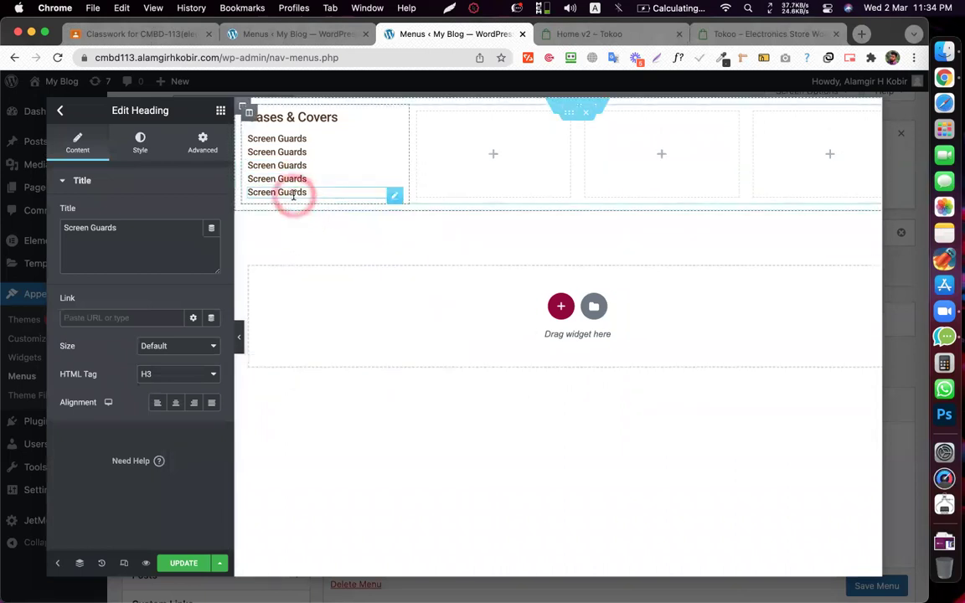
{"action": "right_click", "coordinate": [294, 195]}
{"action": "left_click", "coordinate": [325, 228]}
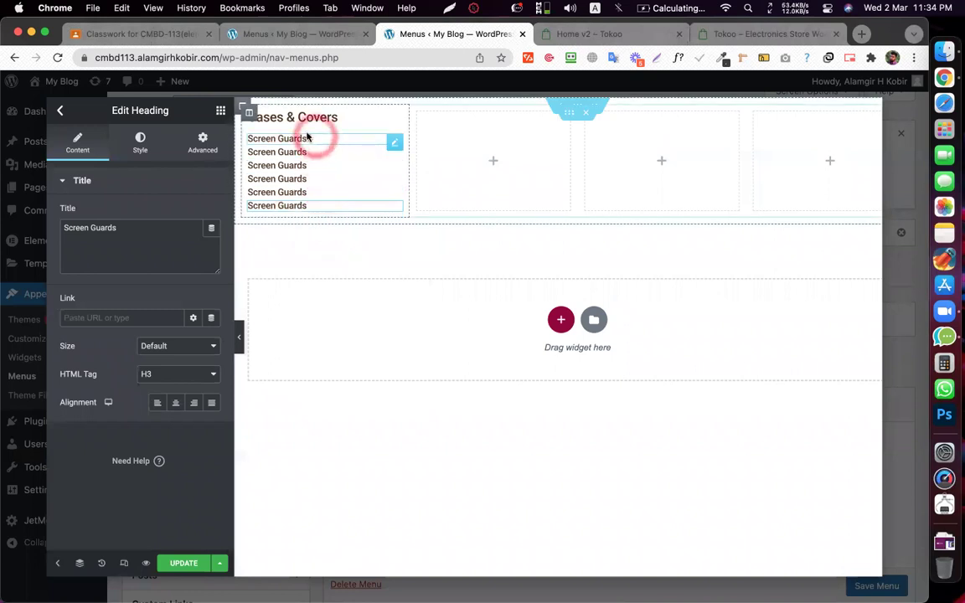
{"action": "left_click", "coordinate": [589, 35]}
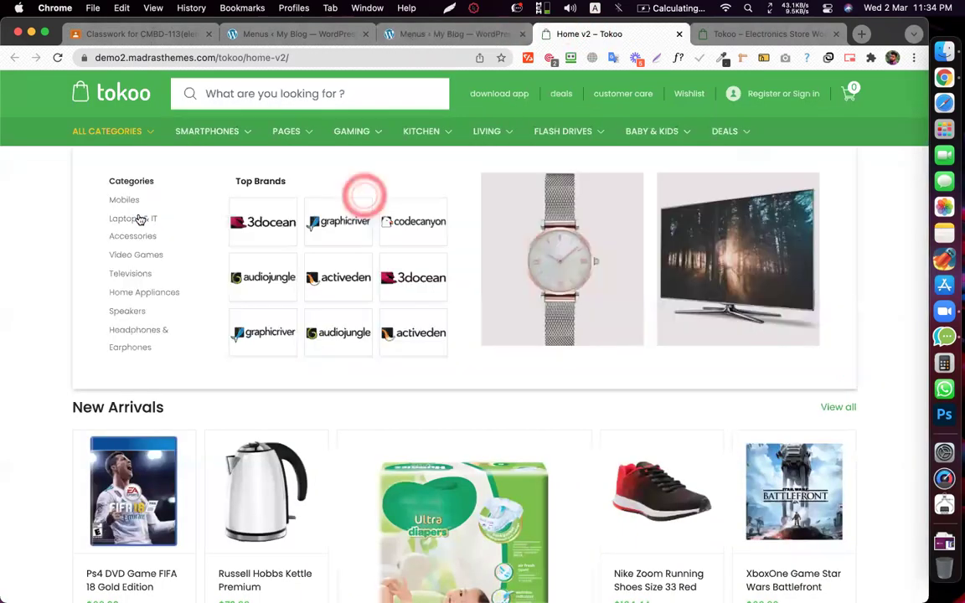
- Copy 'Power Banks' from the Tokoo menu and paste it as the second heading's title
{"action": "triple_click", "coordinate": [139, 217]}
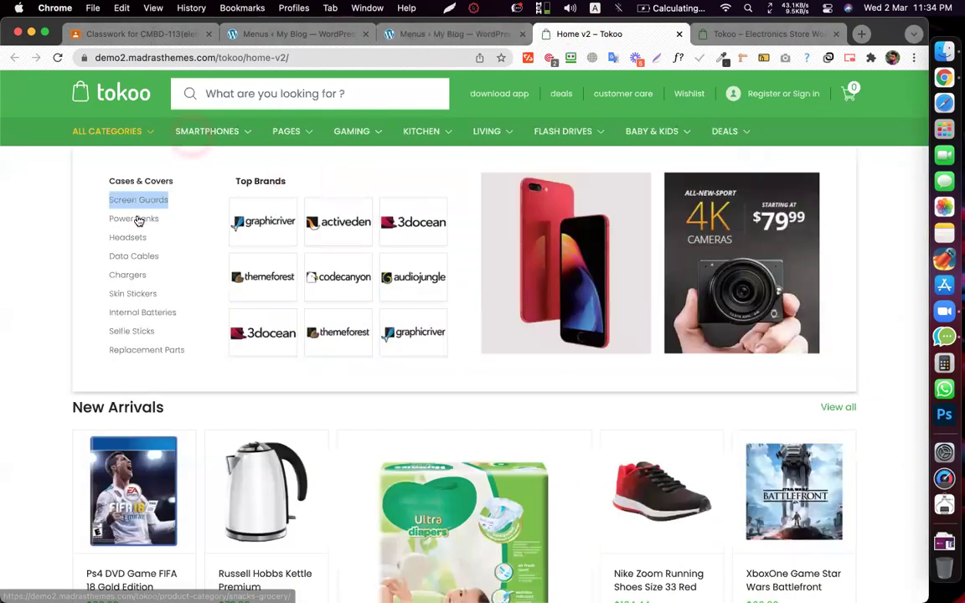
{"action": "right_click", "coordinate": [138, 216]}
{"action": "left_click", "coordinate": [172, 334]}
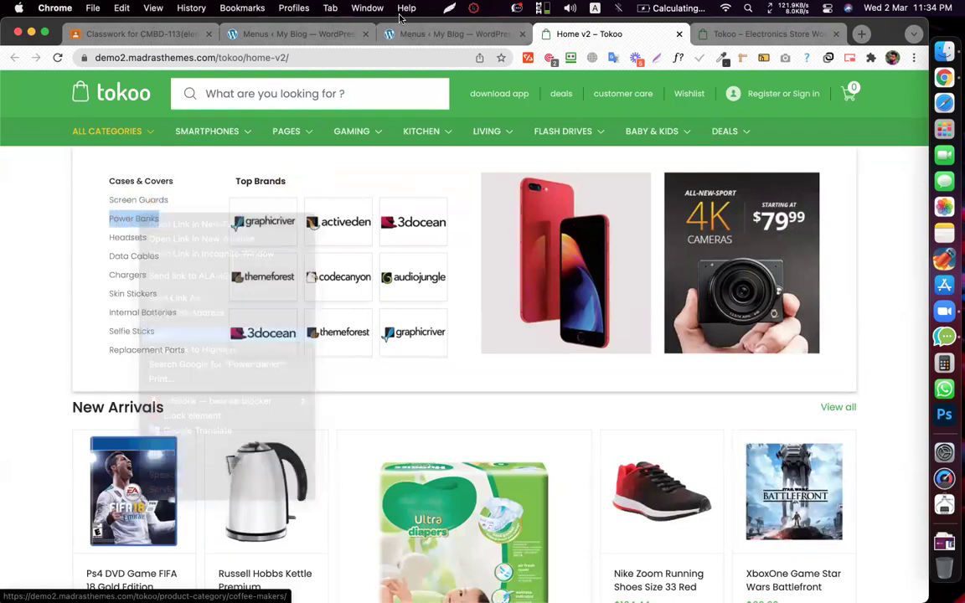
{"action": "left_click", "coordinate": [408, 32]}
{"action": "left_click", "coordinate": [317, 118]}
{"action": "left_click", "coordinate": [351, 151]}
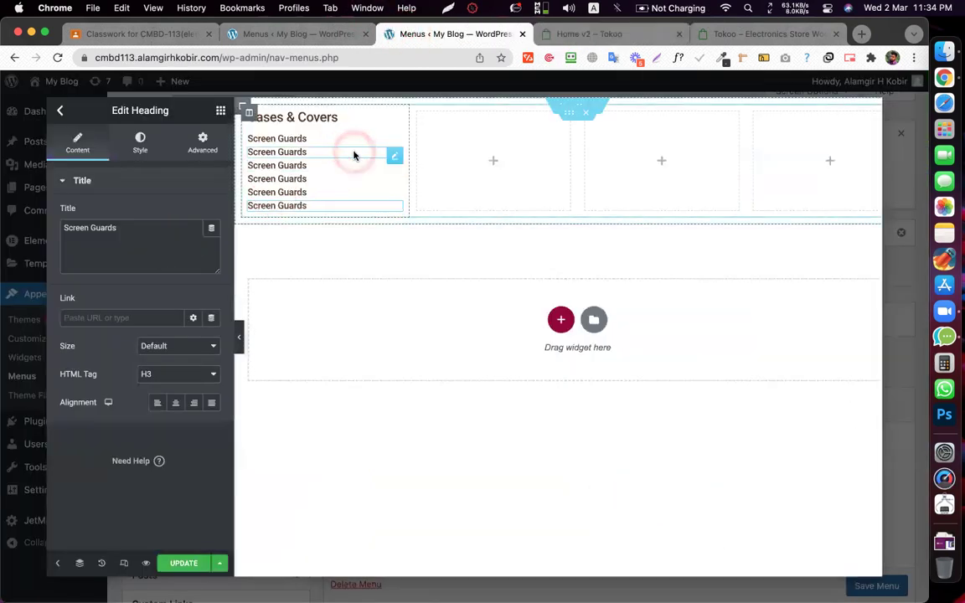
{"action": "left_click", "coordinate": [98, 236]}
{"action": "key", "text": "super+v"}
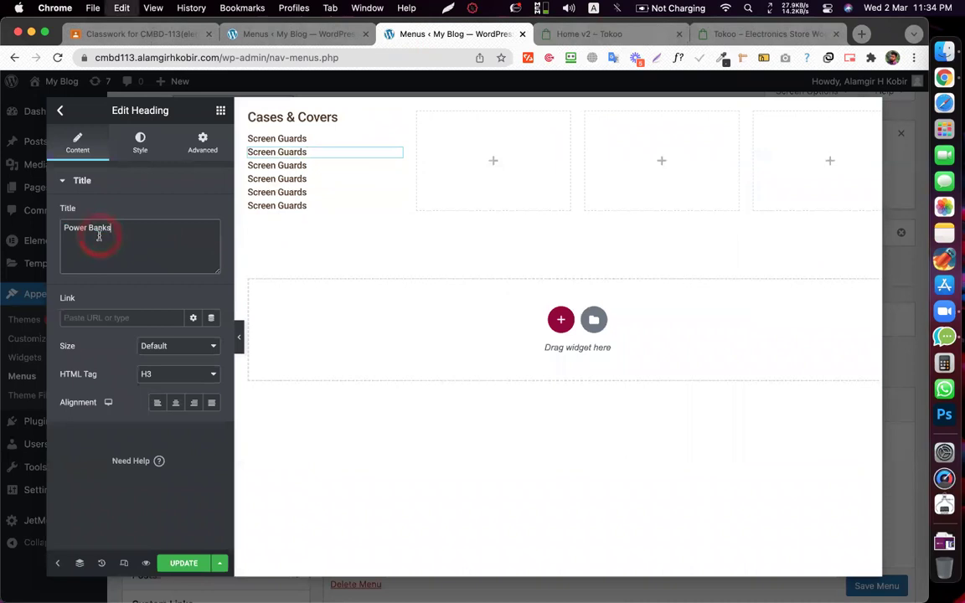
- Copy 'Headsets' from the Tokoo menu and paste it as the third heading's title
{"action": "left_click", "coordinate": [594, 34]}
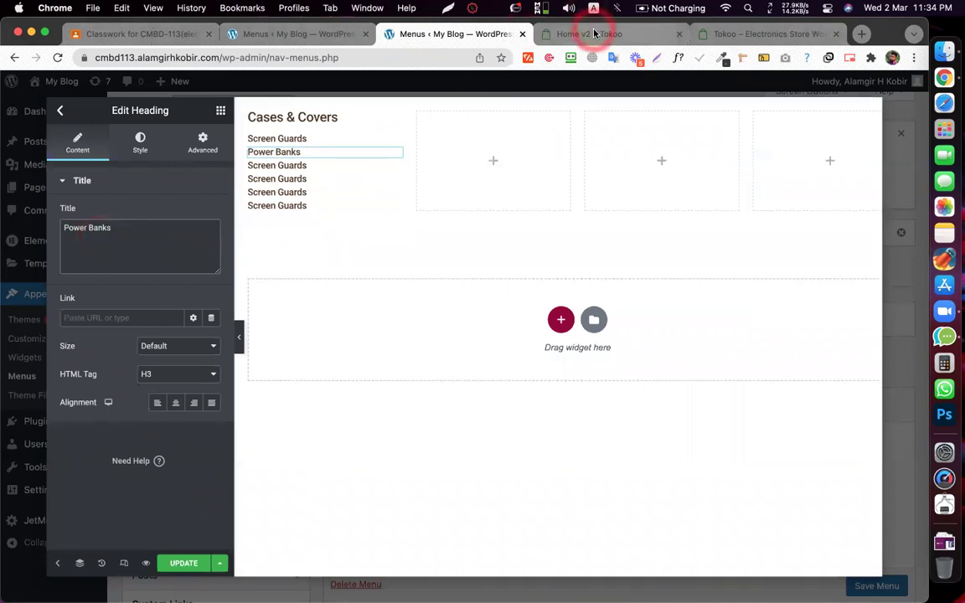
{"action": "mouse_move", "coordinate": [204, 132]}
{"action": "left_click", "coordinate": [173, 225]}
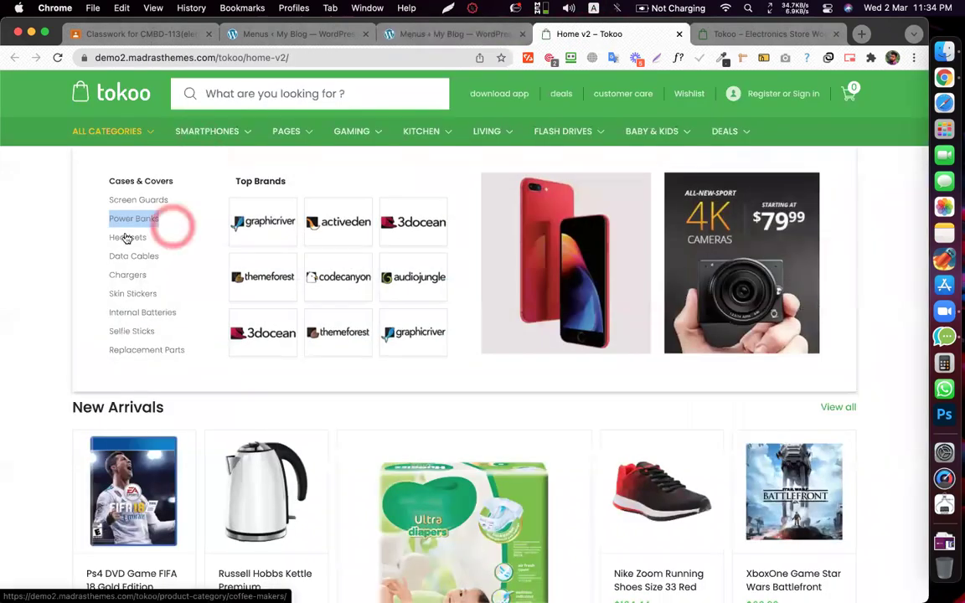
{"action": "right_click", "coordinate": [125, 238]}
{"action": "left_click", "coordinate": [156, 356]}
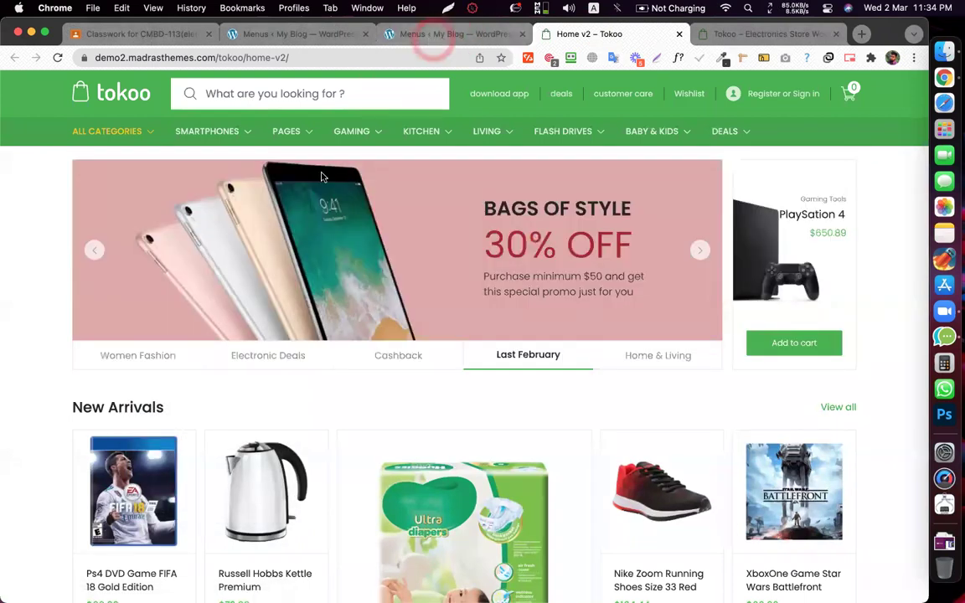
{"action": "left_click", "coordinate": [436, 38]}
{"action": "left_click", "coordinate": [276, 165]}
{"action": "left_click", "coordinate": [74, 228]}
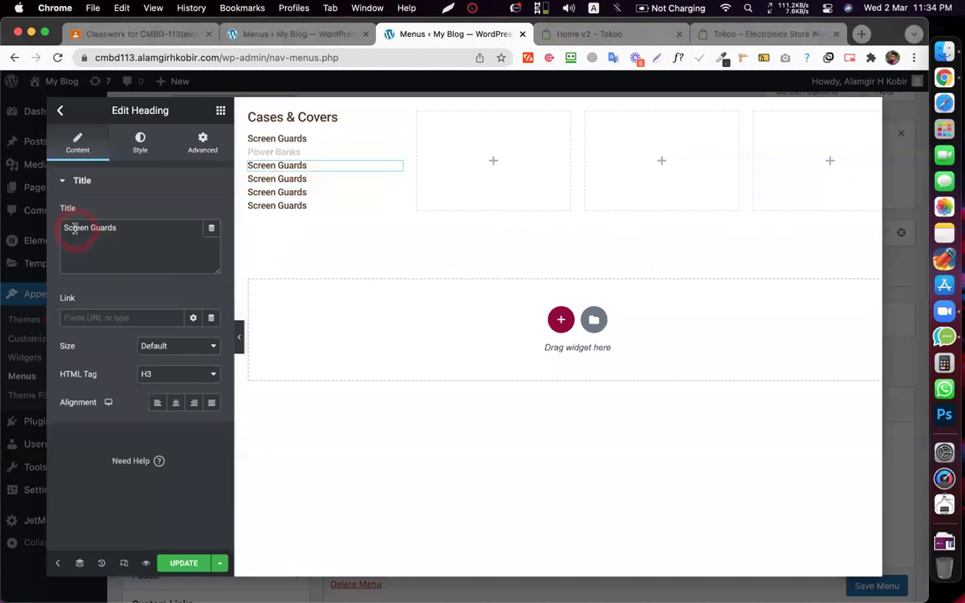
{"action": "key", "text": "cmd+v"}
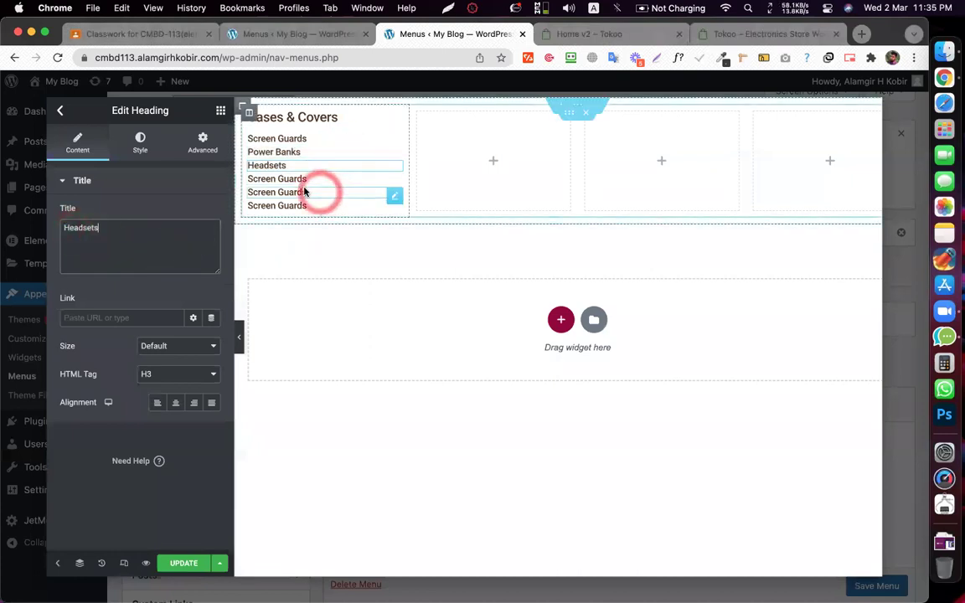
- Copy 'Data Cables' from the Tokoo menu and paste it as the fourth heading's title
{"action": "left_click", "coordinate": [297, 176]}
{"action": "left_click", "coordinate": [549, 35]}
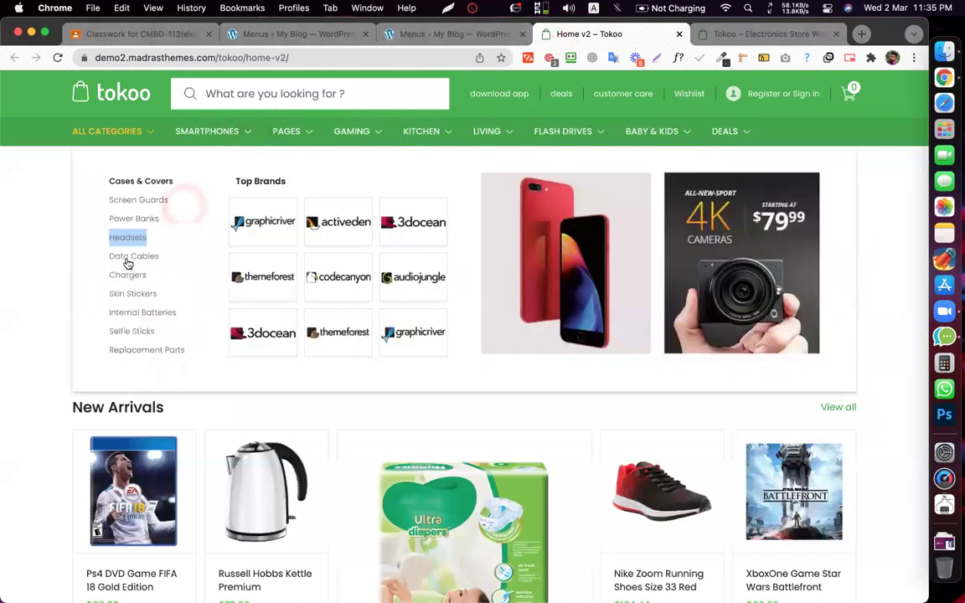
{"action": "right_click", "coordinate": [130, 257]}
{"action": "left_click", "coordinate": [147, 377]}
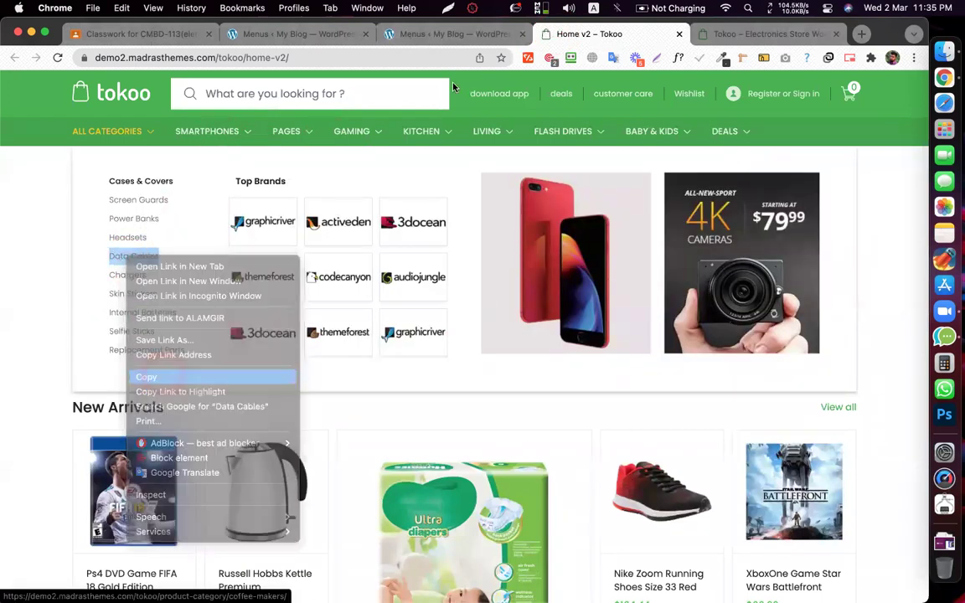
{"action": "left_click", "coordinate": [410, 33]}
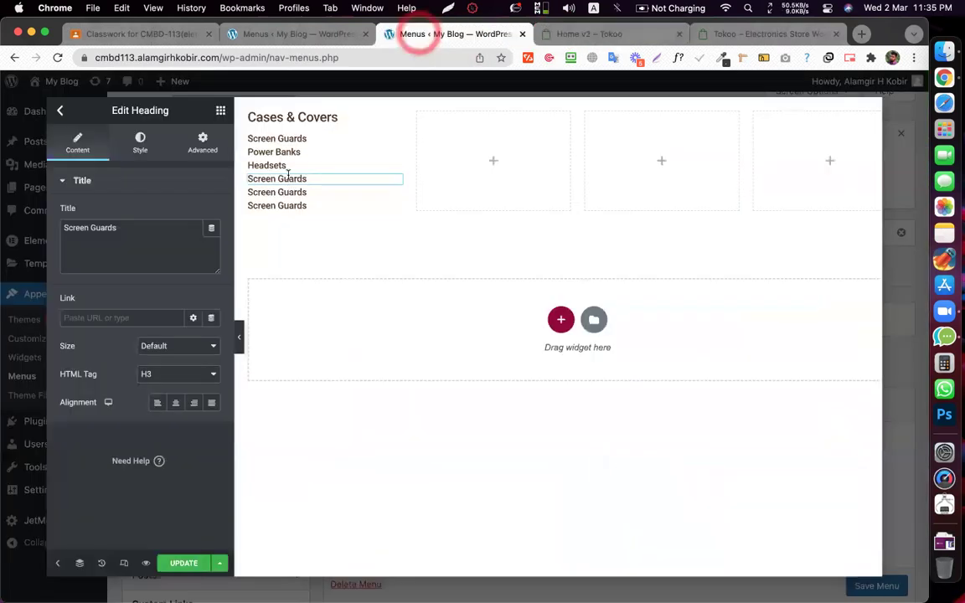
{"action": "left_click", "coordinate": [127, 225]}
{"action": "triple_click", "coordinate": [127, 225]}
{"action": "key", "text": "super+v"}
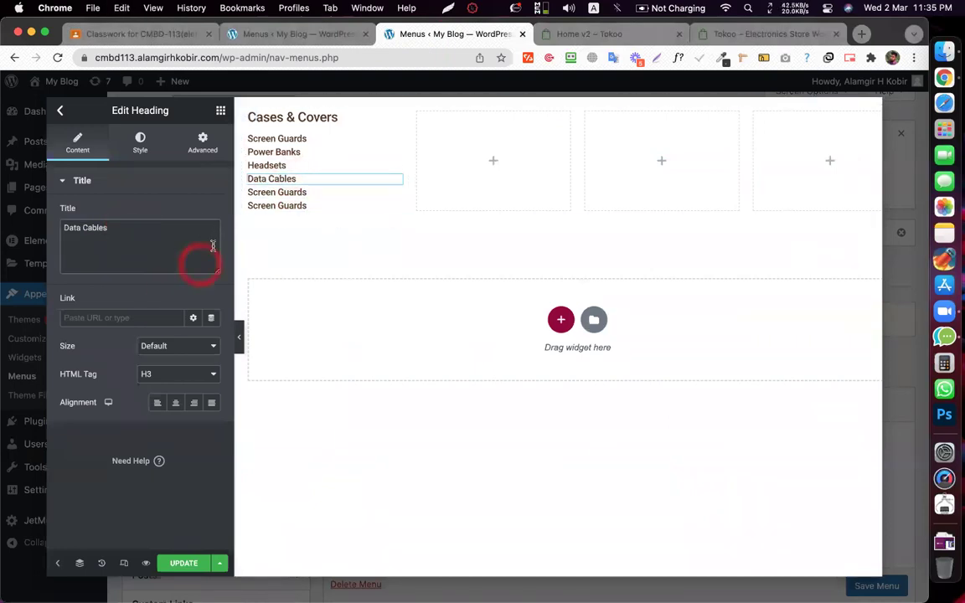
- Copy the Chargers label from the Tokoo mega menu
{"action": "left_click", "coordinate": [325, 191]}
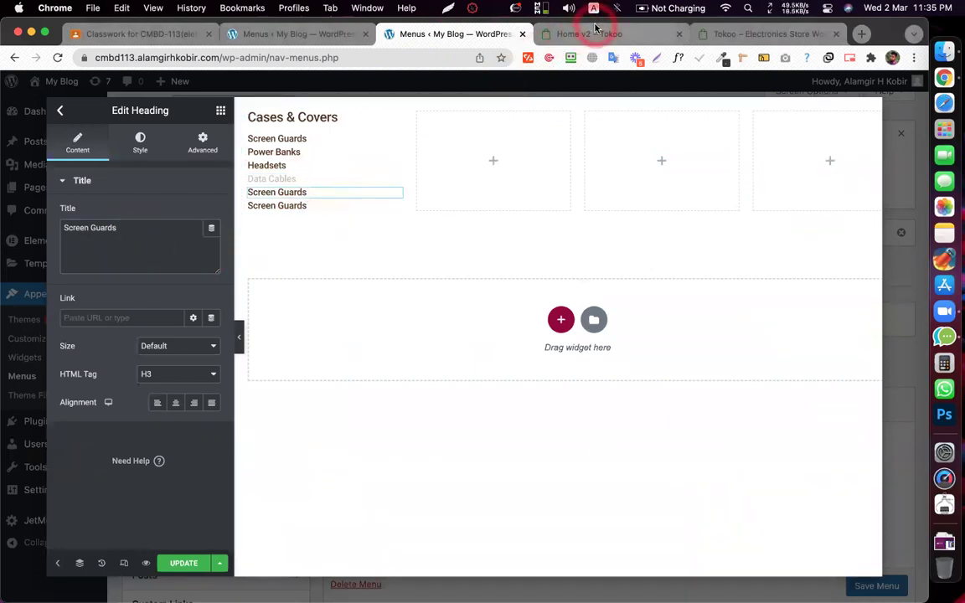
{"action": "left_click", "coordinate": [591, 33]}
{"action": "mouse_move", "coordinate": [207, 131]}
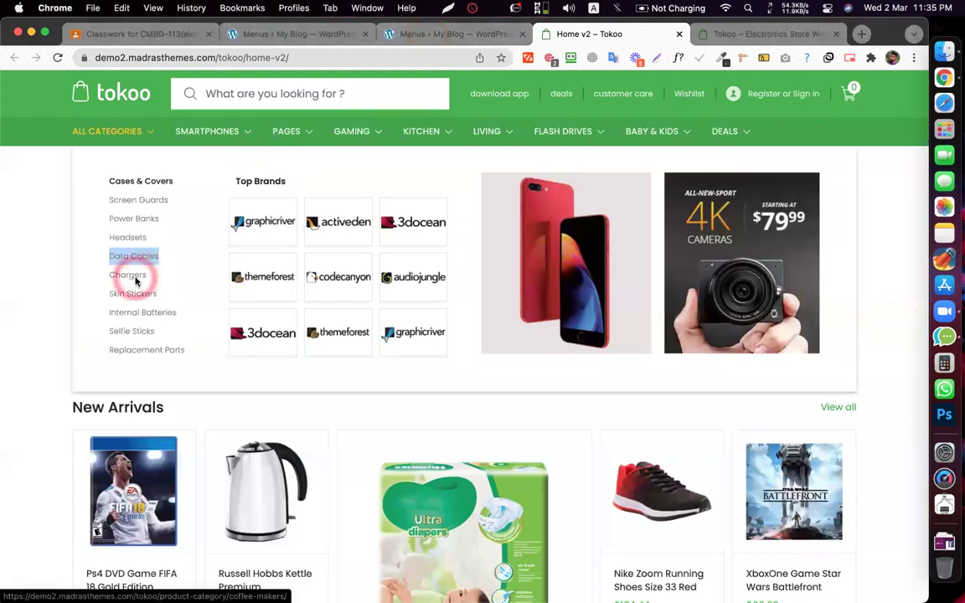
{"action": "right_click", "coordinate": [138, 275]}
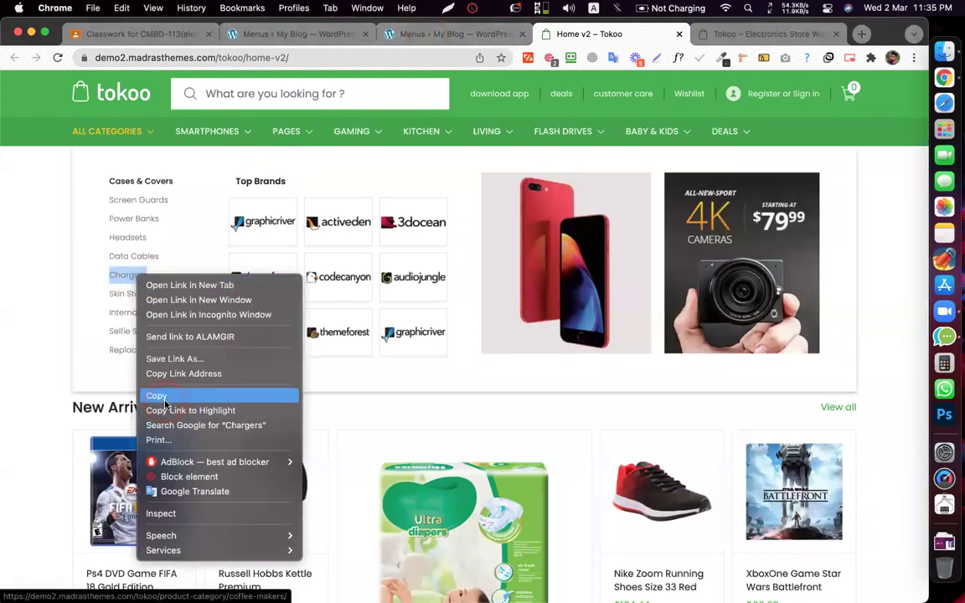
{"action": "left_click", "coordinate": [165, 399]}
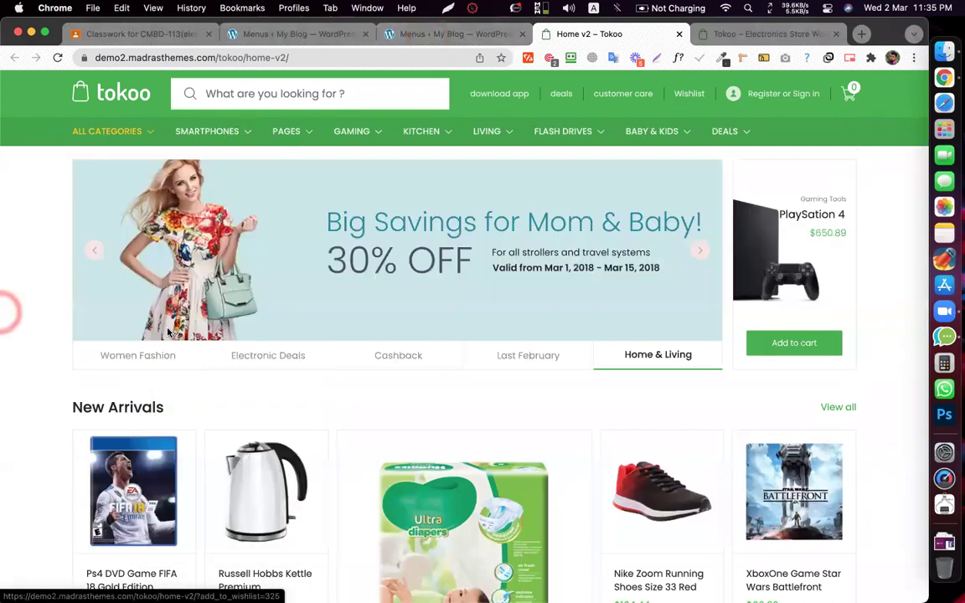
{"action": "scroll", "coordinate": [19, 317], "scroll_direction": "down", "scroll_amount": 5}
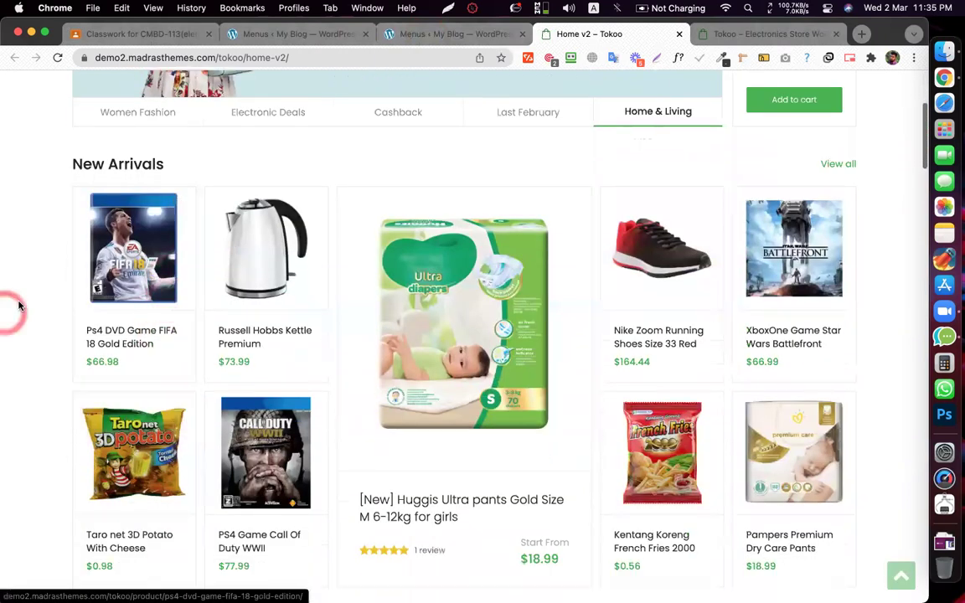
{"action": "scroll", "coordinate": [343, 285], "scroll_direction": "down", "scroll_amount": 1}
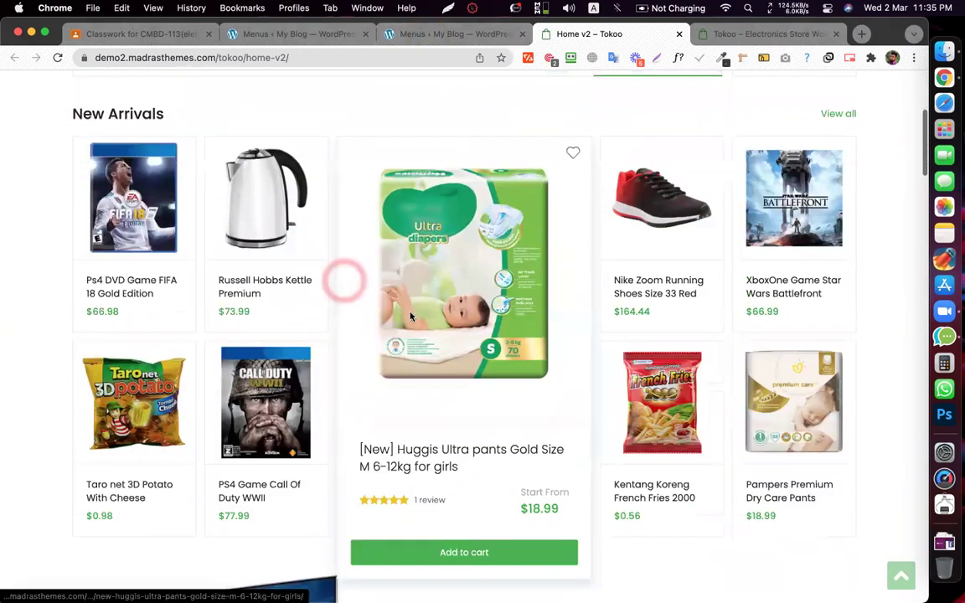
{"action": "scroll", "coordinate": [456, 347], "scroll_direction": "down", "scroll_amount": 5}
{"action": "scroll", "coordinate": [457, 347], "scroll_direction": "up", "scroll_amount": 5}
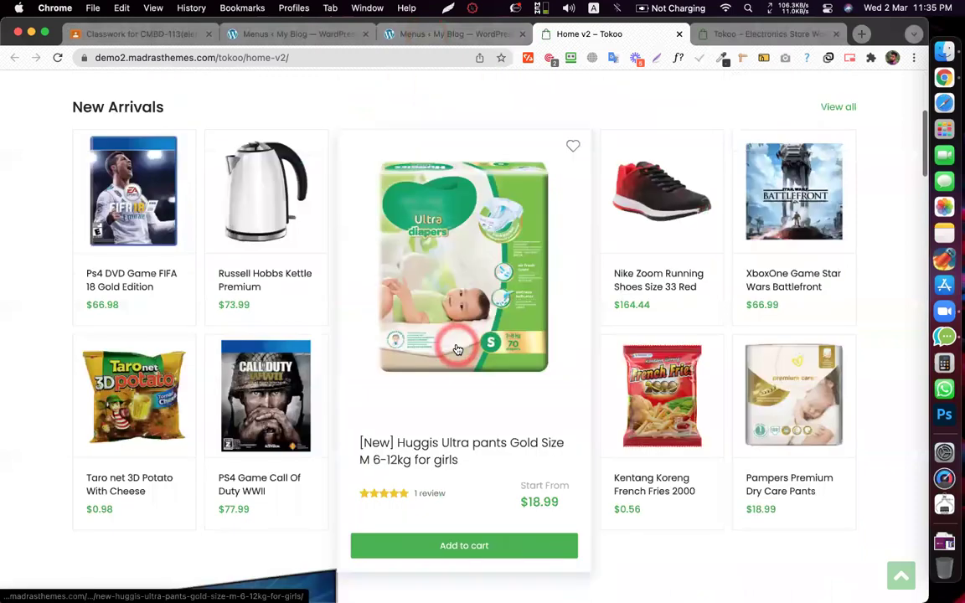
{"action": "scroll", "coordinate": [457, 348], "scroll_direction": "up", "scroll_amount": 5}
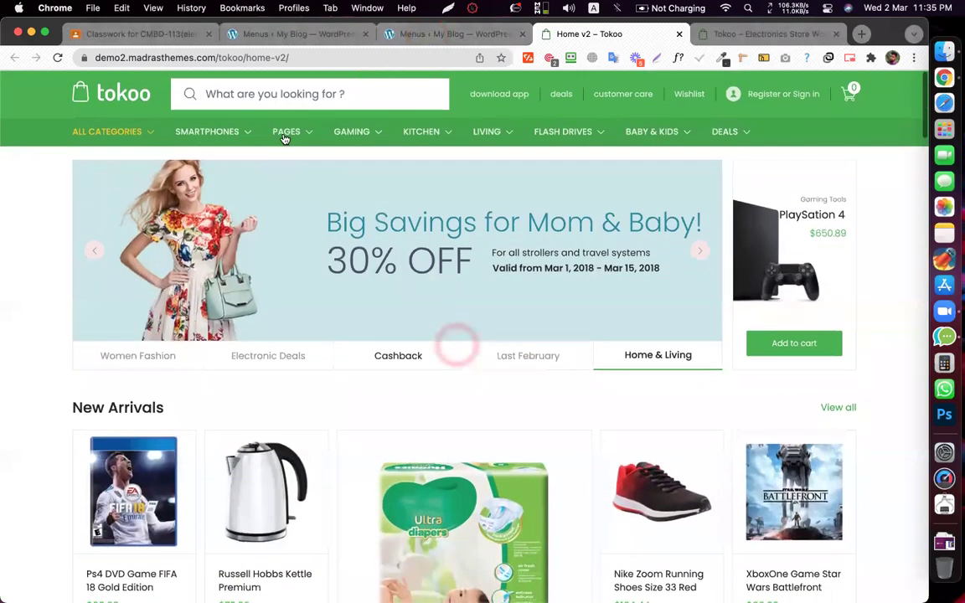
{"action": "scroll", "coordinate": [539, 465], "scroll_direction": "down", "scroll_amount": 4}
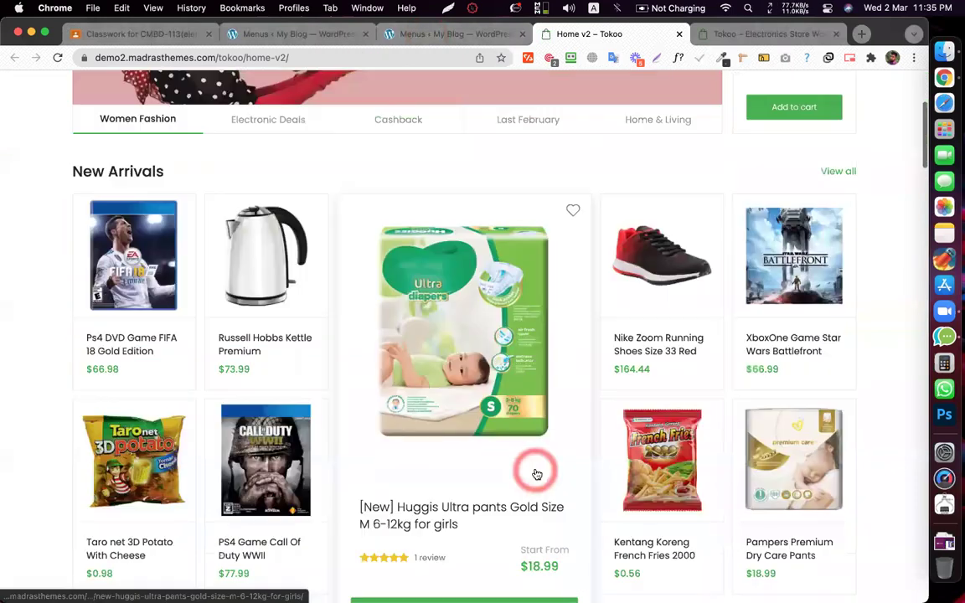
{"action": "scroll", "coordinate": [537, 474], "scroll_direction": "down", "scroll_amount": 20}
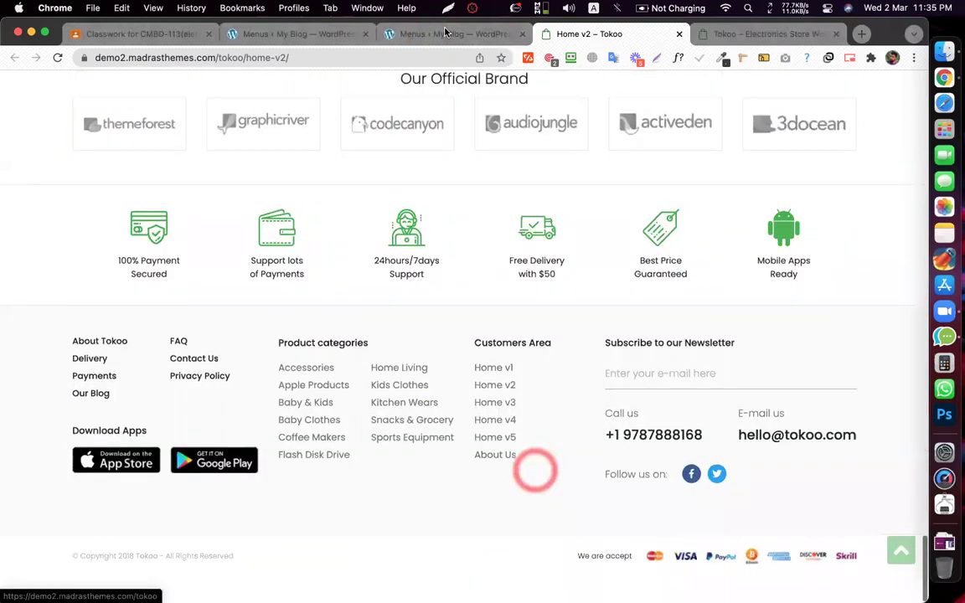
{"action": "scroll", "coordinate": [535, 471], "scroll_direction": "up", "scroll_amount": 20}
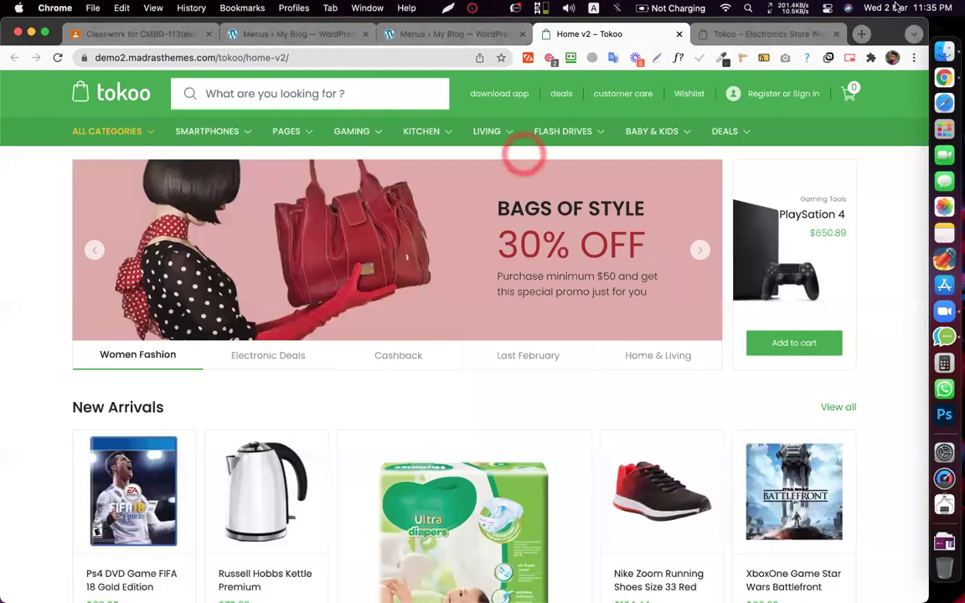
- Rename the fifth Screen Guards heading to 'Chargers'
{"action": "left_click", "coordinate": [444, 34]}
{"action": "left_click", "coordinate": [930, 8]}
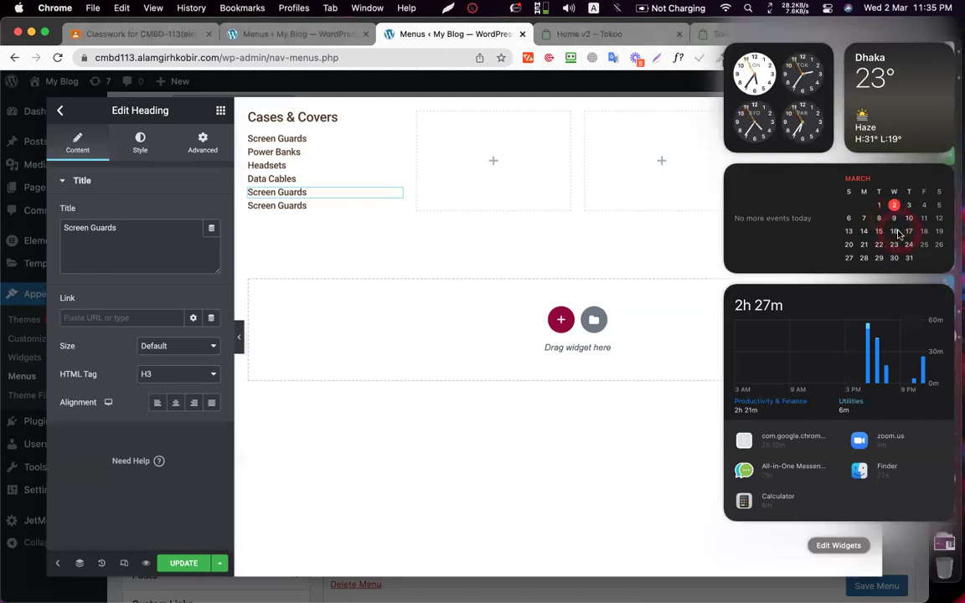
{"action": "left_click", "coordinate": [304, 192]}
{"action": "left_click", "coordinate": [145, 225]}
{"action": "type", "text": "Chargers"}
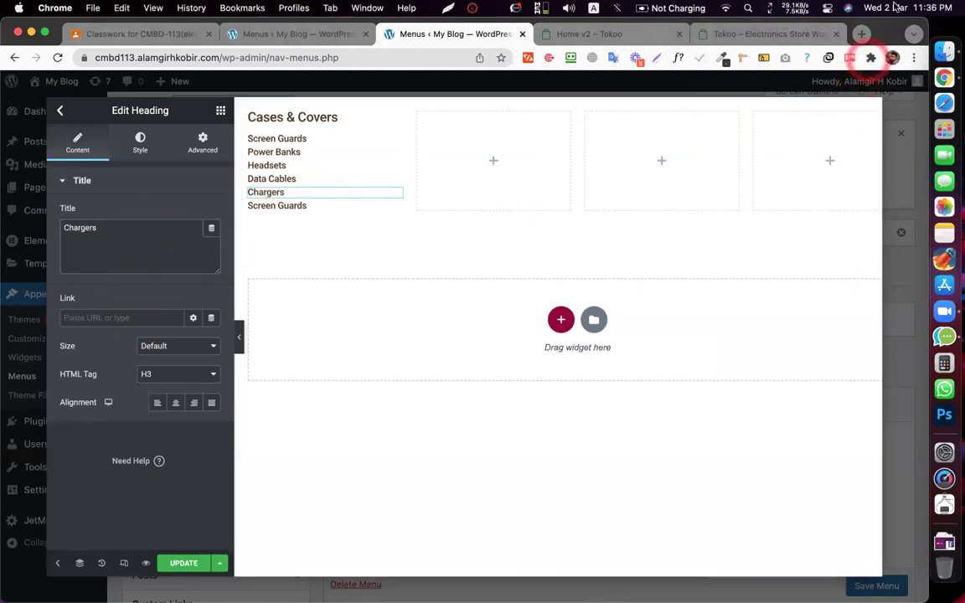
{"action": "left_click", "coordinate": [894, 7]}
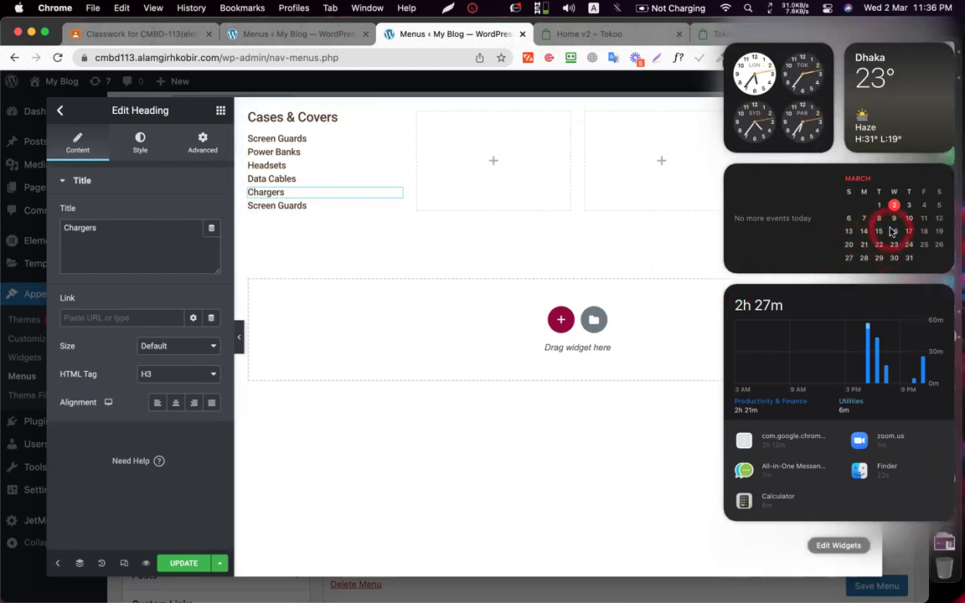
{"action": "left_click", "coordinate": [332, 207]}
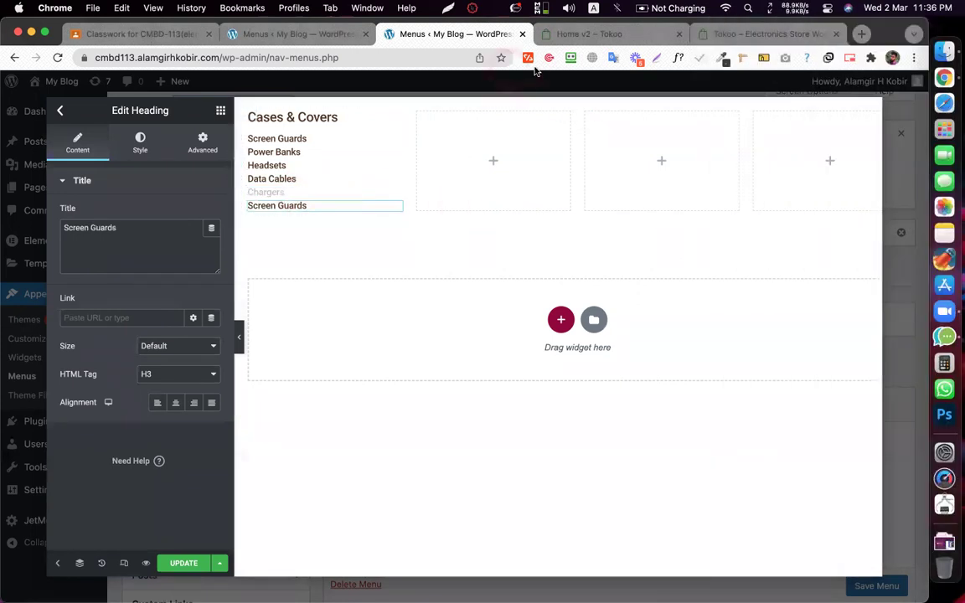
- Copy 'Skin Stickers' from the Tokoo menu and use it as the last heading's title
{"action": "left_click", "coordinate": [542, 40]}
{"action": "mouse_move", "coordinate": [215, 134]}
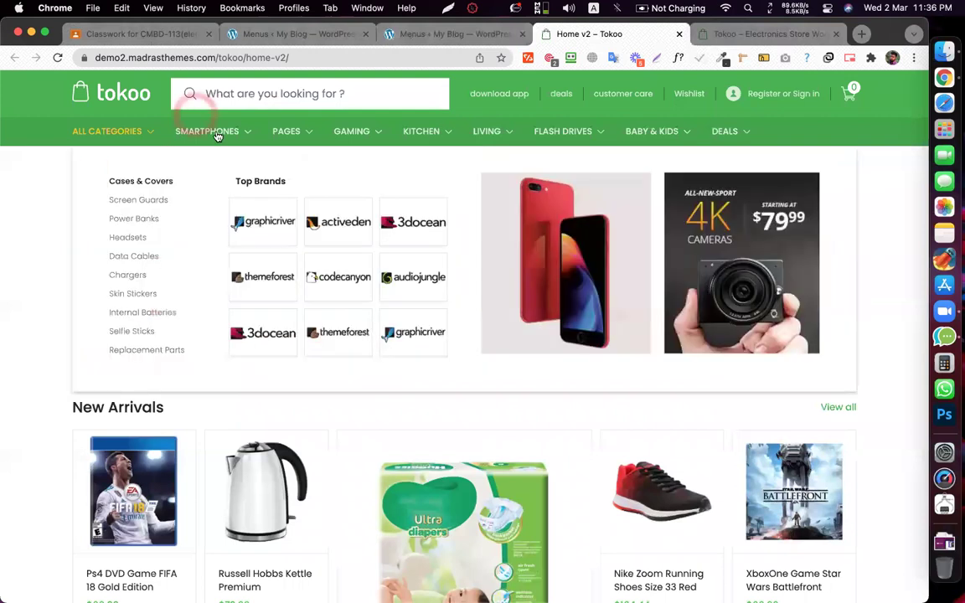
{"action": "right_click", "coordinate": [130, 292]}
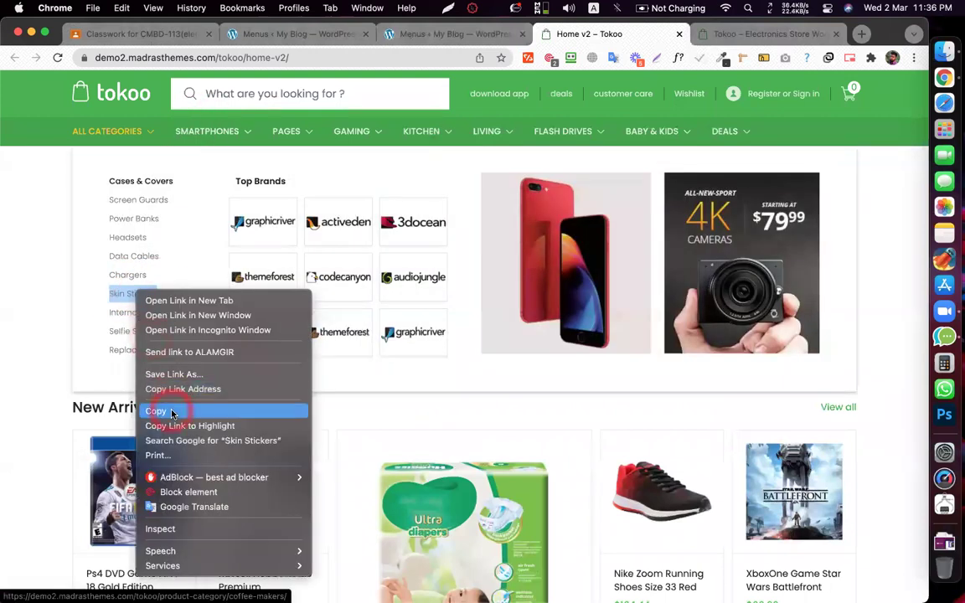
{"action": "left_click", "coordinate": [176, 404]}
{"action": "left_click", "coordinate": [469, 34]}
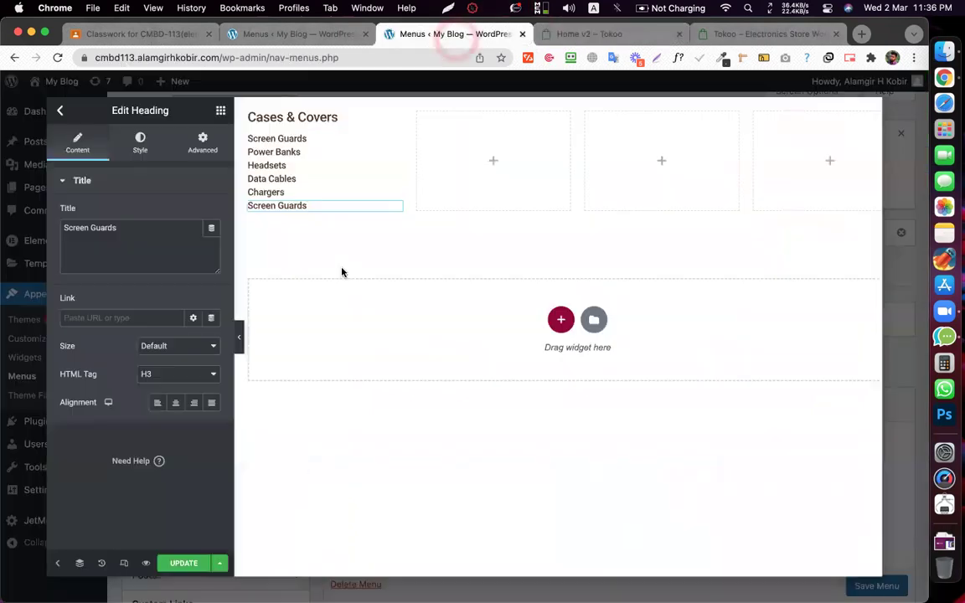
{"action": "left_click", "coordinate": [138, 245]}
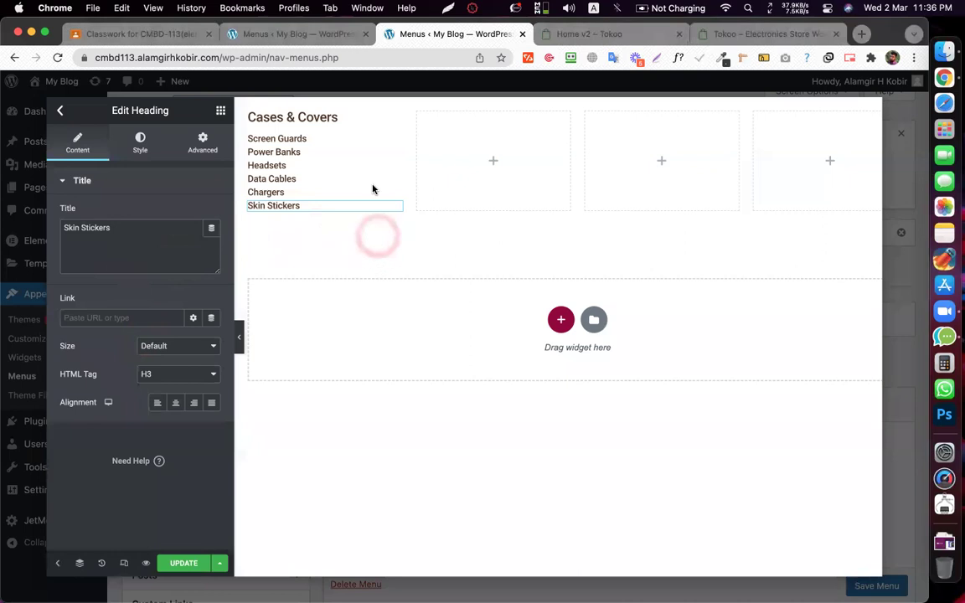
{"action": "left_click", "coordinate": [145, 196]}
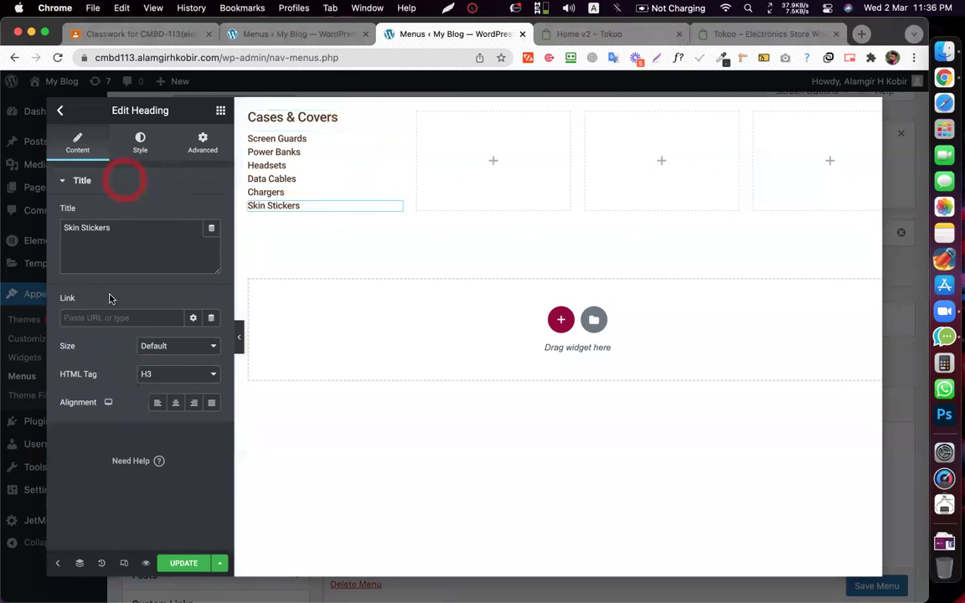
{"action": "left_click", "coordinate": [419, 268]}
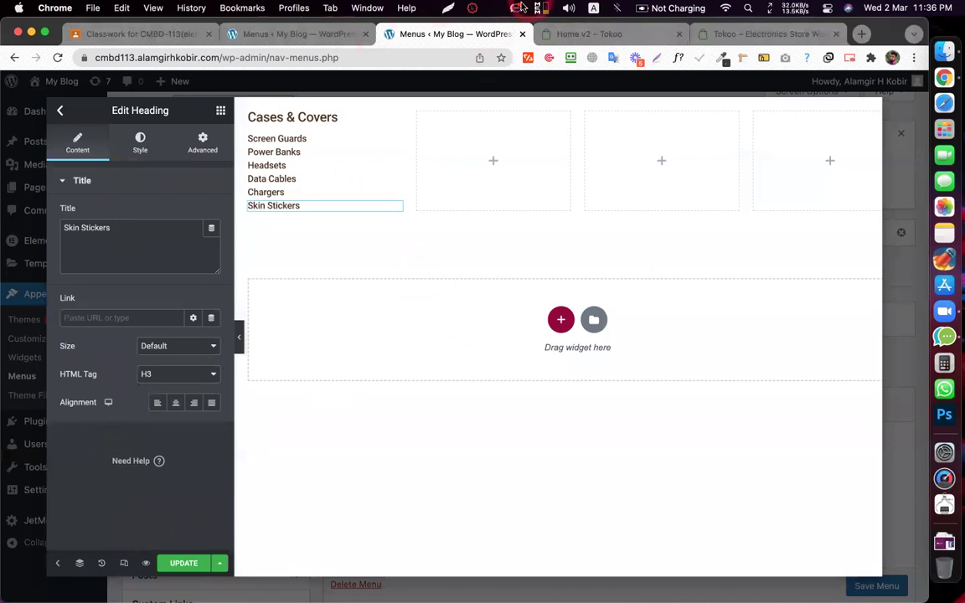
- Copy the Top Brands label from the Tokoo storefront
{"action": "left_click", "coordinate": [575, 36]}
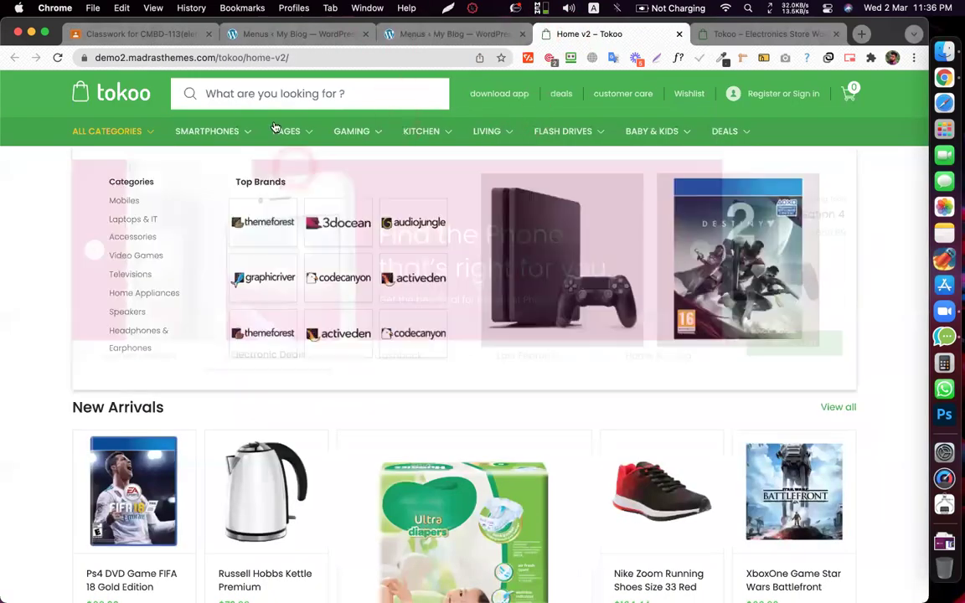
{"action": "left_click", "coordinate": [264, 177]}
{"action": "triple_click", "coordinate": [260, 180]}
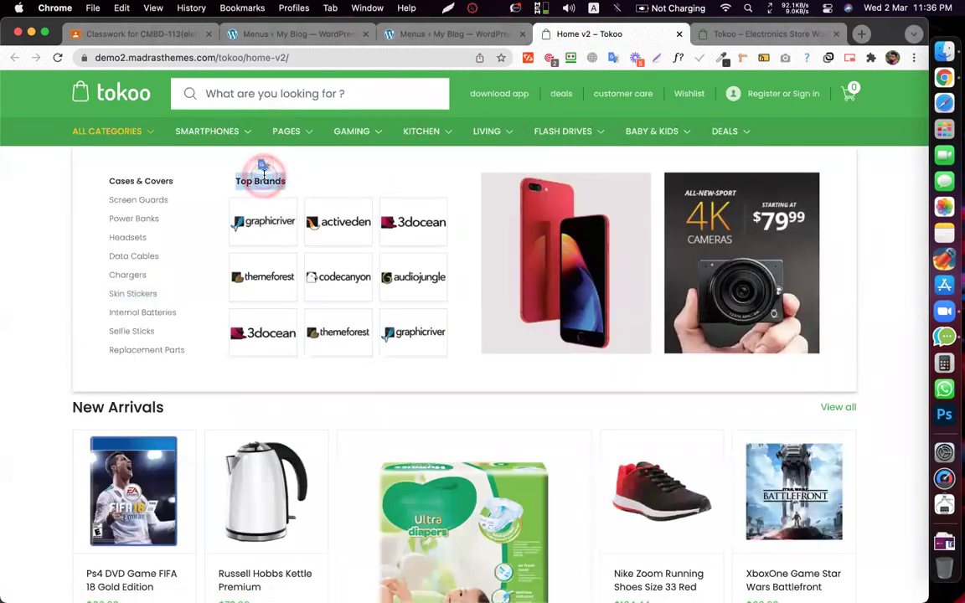
{"action": "right_click", "coordinate": [267, 178]}
{"action": "left_click", "coordinate": [285, 206]}
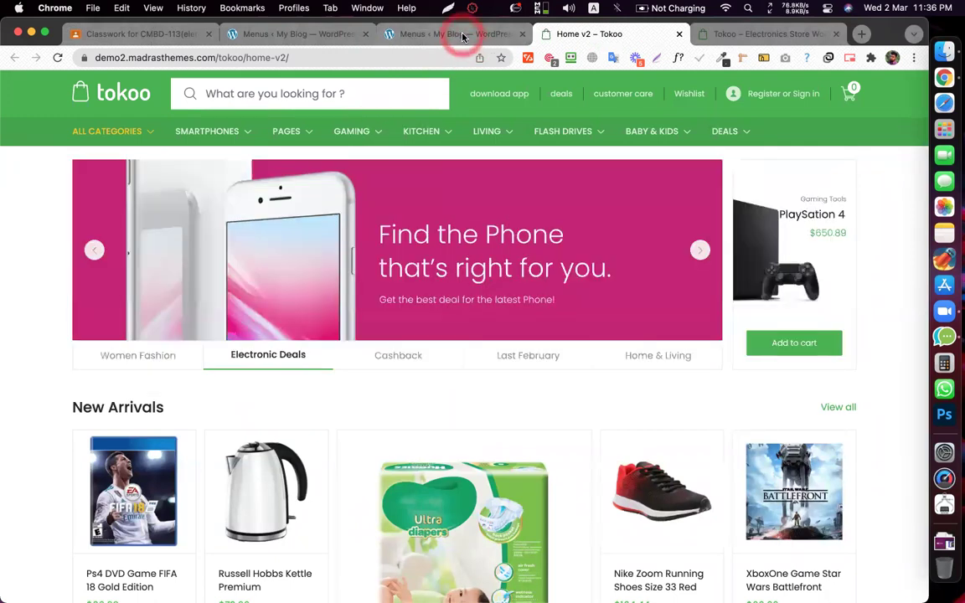
{"action": "left_click", "coordinate": [459, 35]}
- Duplicate the Cases & Covers heading into column two and paste 'Top Brands' as its title
{"action": "right_click", "coordinate": [323, 121]}
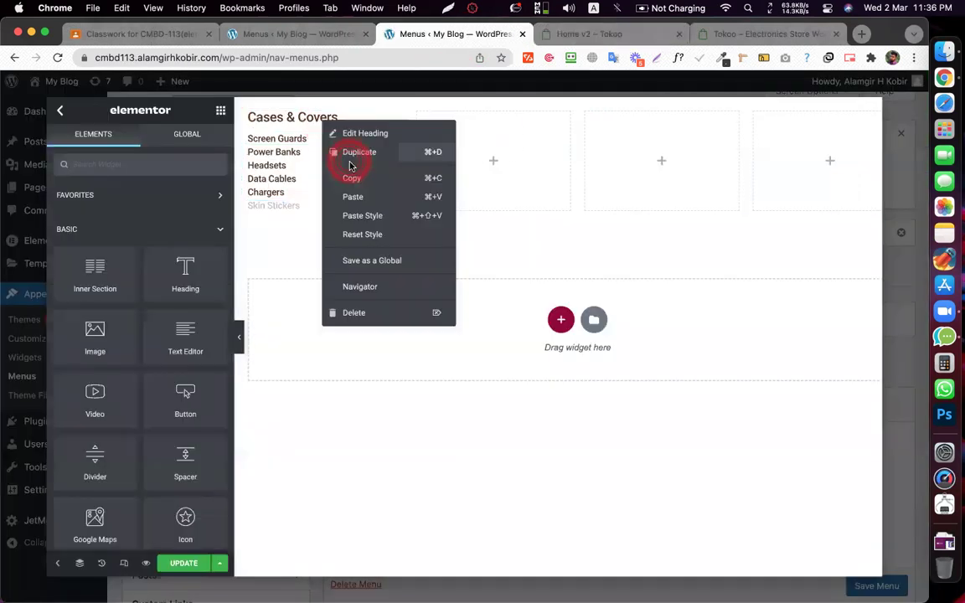
{"action": "left_click", "coordinate": [376, 147]}
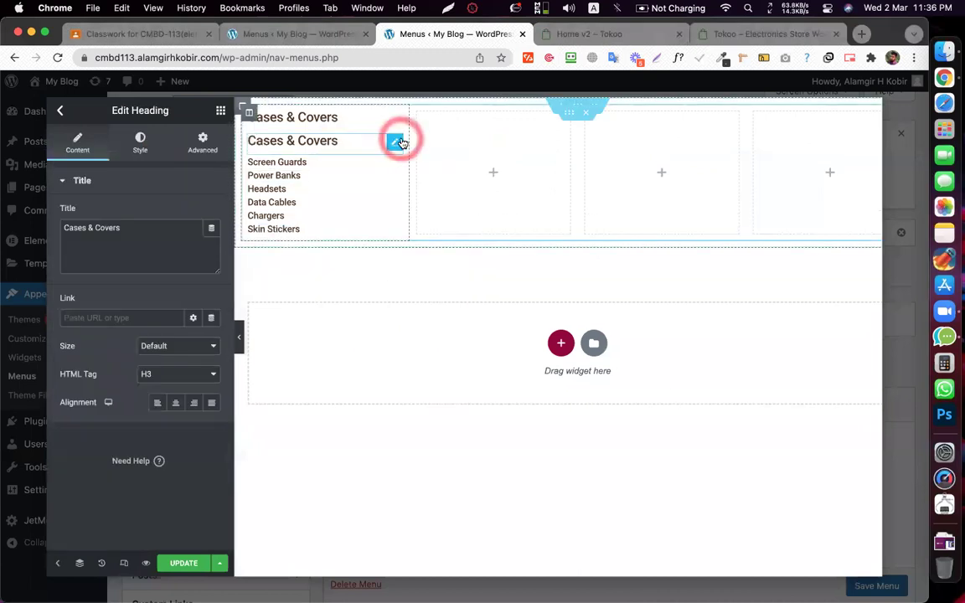
{"action": "left_click_drag", "start_coordinate": [399, 140], "coordinate": [539, 152]}
{"action": "left_click", "coordinate": [131, 237]}
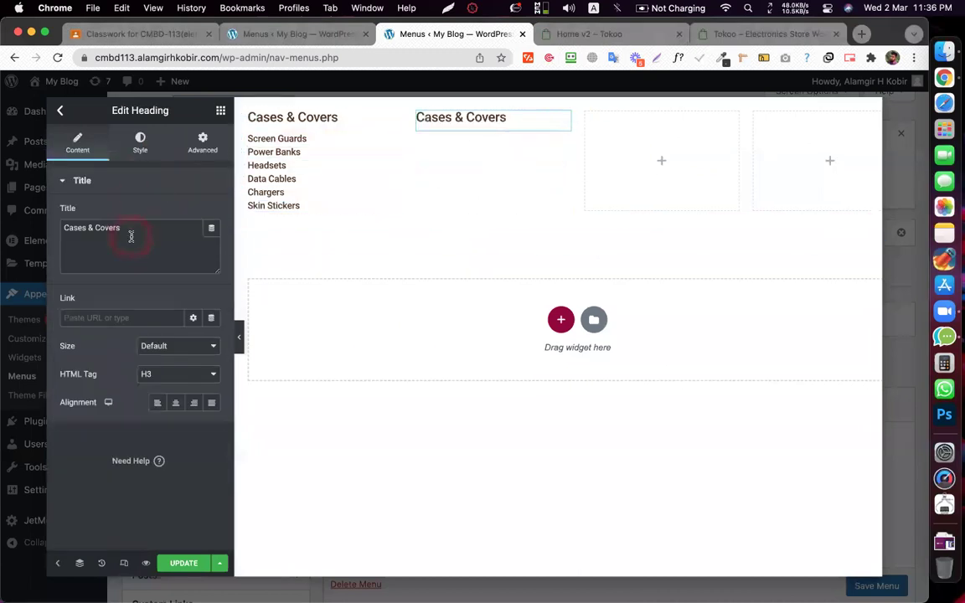
{"action": "key", "text": "ctrl+v"}
{"action": "key", "text": "Return"}
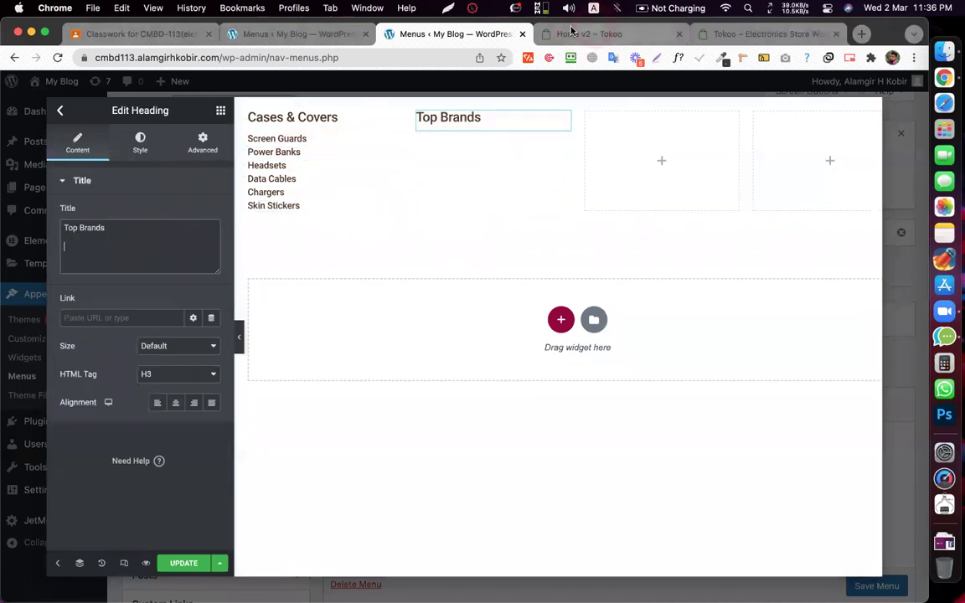
{"action": "left_click", "coordinate": [567, 34]}
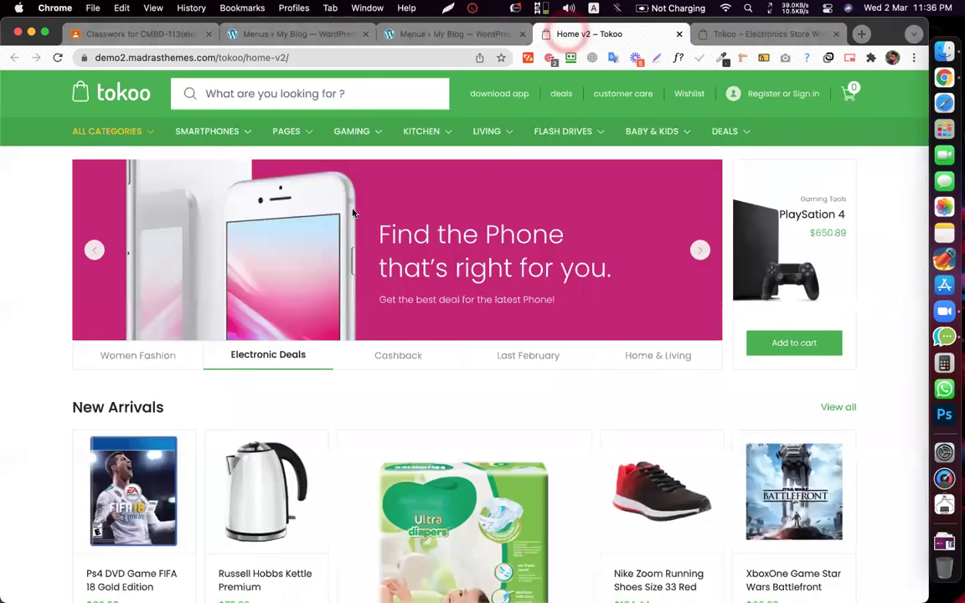
- Save a brand logo image from the Tokoo site and add an Image widget to the mega menu
{"action": "right_click", "coordinate": [268, 215]}
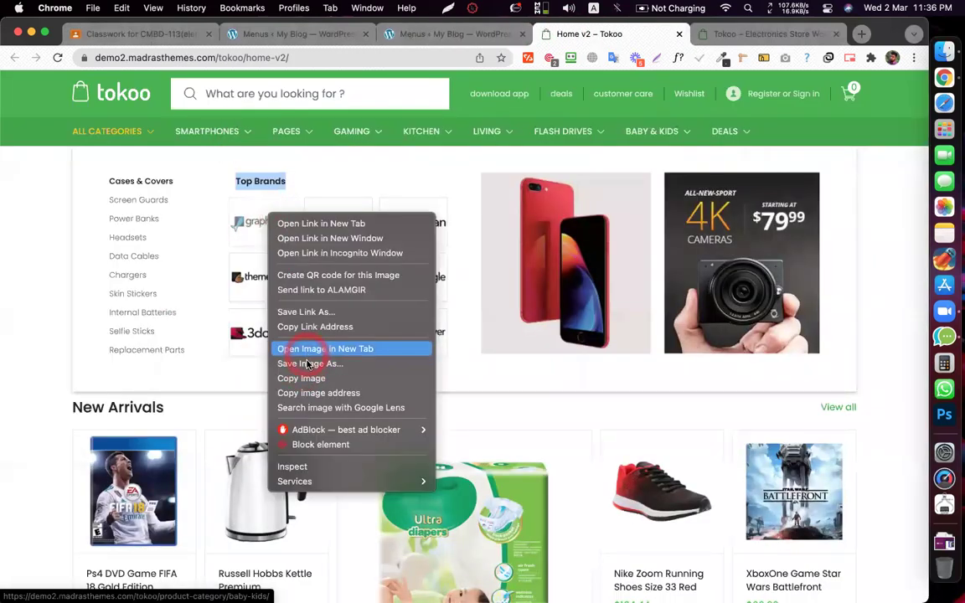
{"action": "left_click", "coordinate": [307, 364]}
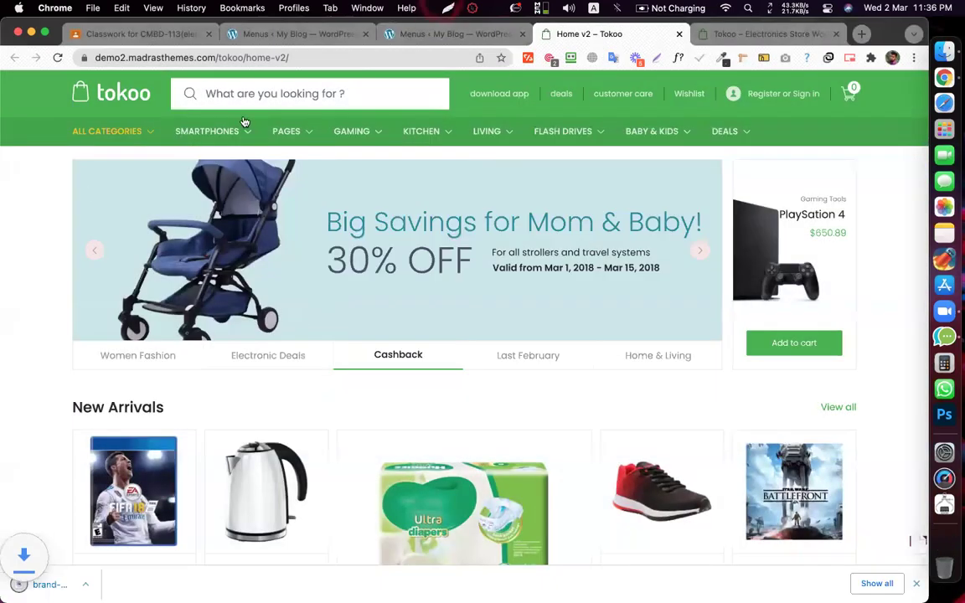
{"action": "left_click", "coordinate": [423, 34]}
{"action": "left_click_drag", "start_coordinate": [95, 347], "coordinate": [504, 112]}
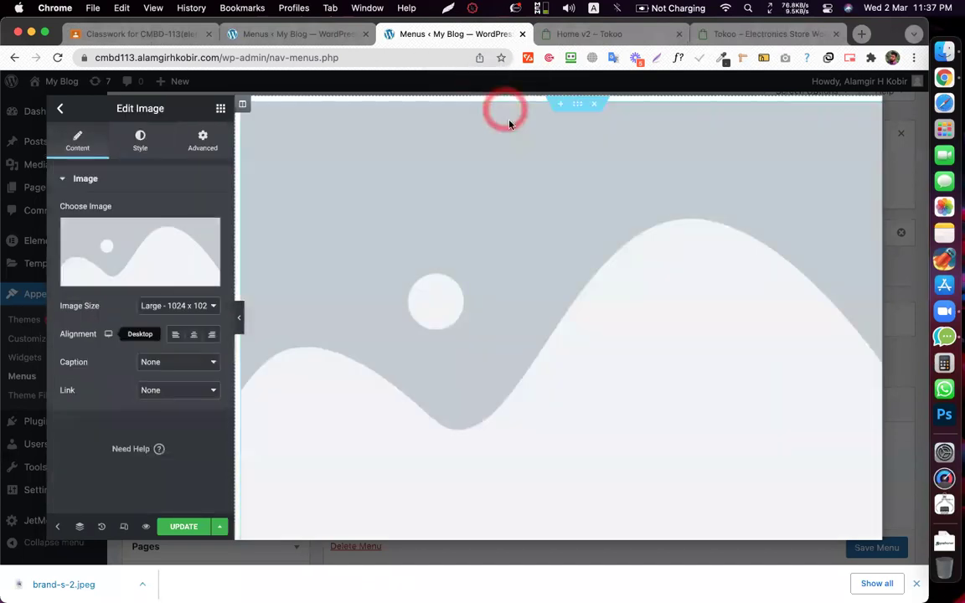
- Move the Image widget beneath the Top Brands heading by copying, deleting and pasting it
{"action": "right_click", "coordinate": [555, 188]}
{"action": "left_click", "coordinate": [590, 244]}
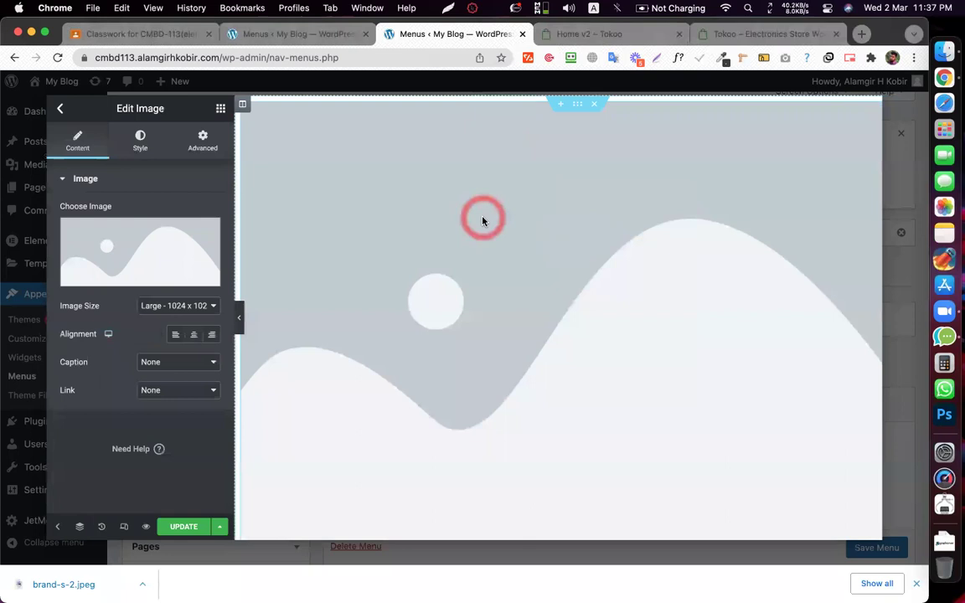
{"action": "right_click", "coordinate": [487, 241]}
{"action": "left_click", "coordinate": [544, 432]}
{"action": "left_click", "coordinate": [493, 109]}
{"action": "right_click", "coordinate": [498, 117]}
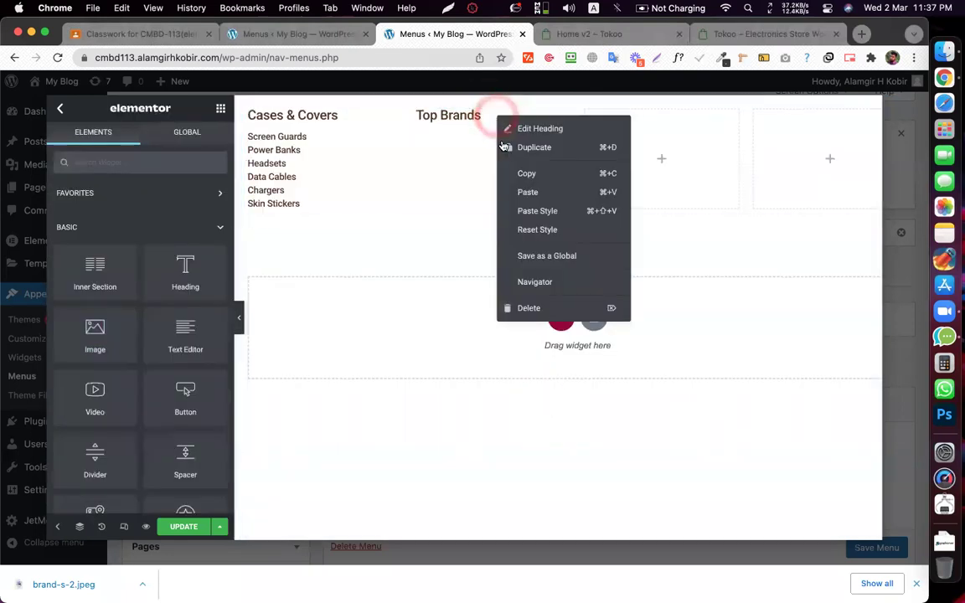
{"action": "left_click", "coordinate": [521, 195]}
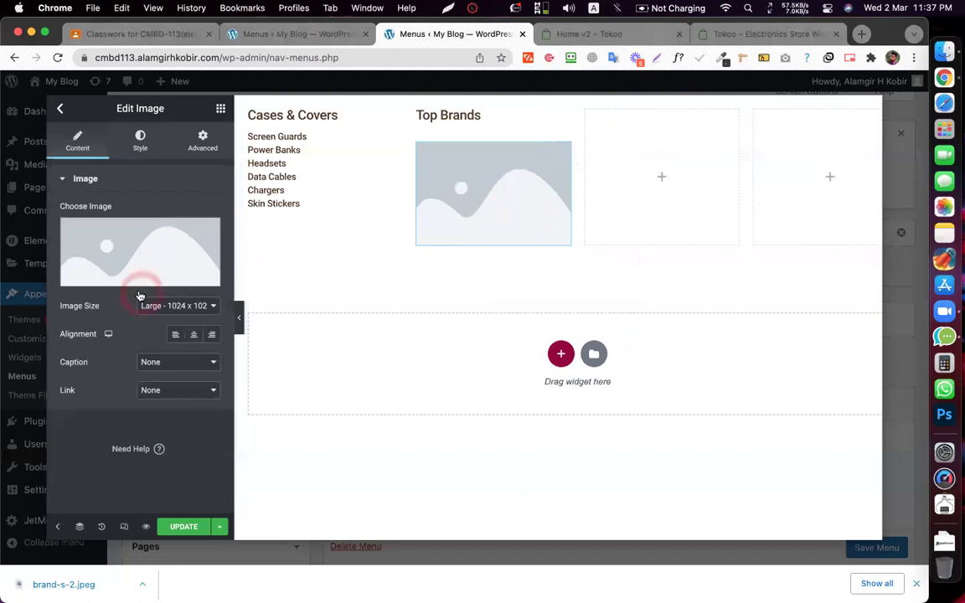
- Upload brand-s-2.jpeg through the media library and insert it into the image widget
{"action": "left_click", "coordinate": [129, 237]}
{"action": "left_click_drag", "start_coordinate": [87, 574], "coordinate": [302, 327]}
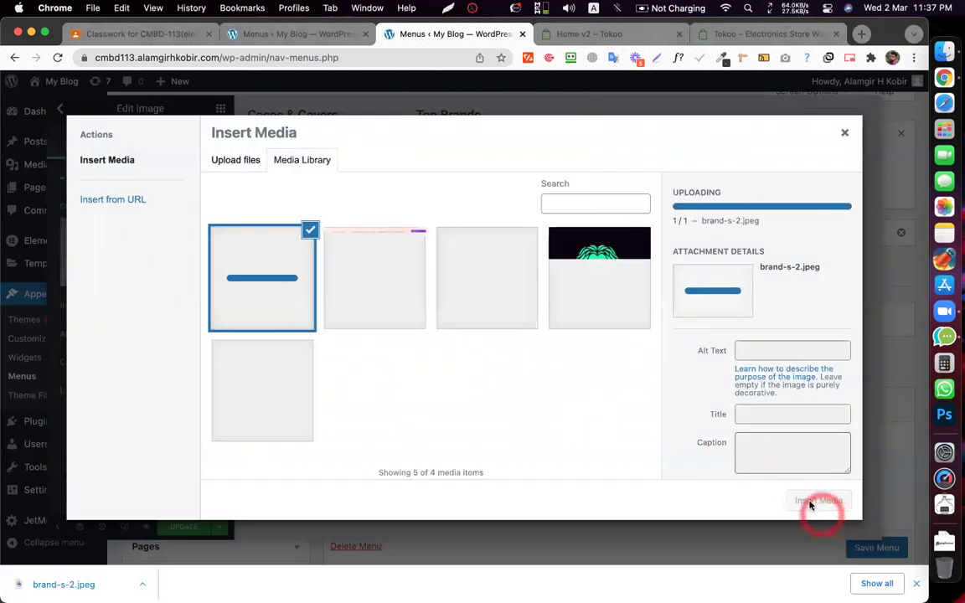
{"action": "left_click", "coordinate": [806, 500]}
{"action": "left_click", "coordinate": [522, 163]}
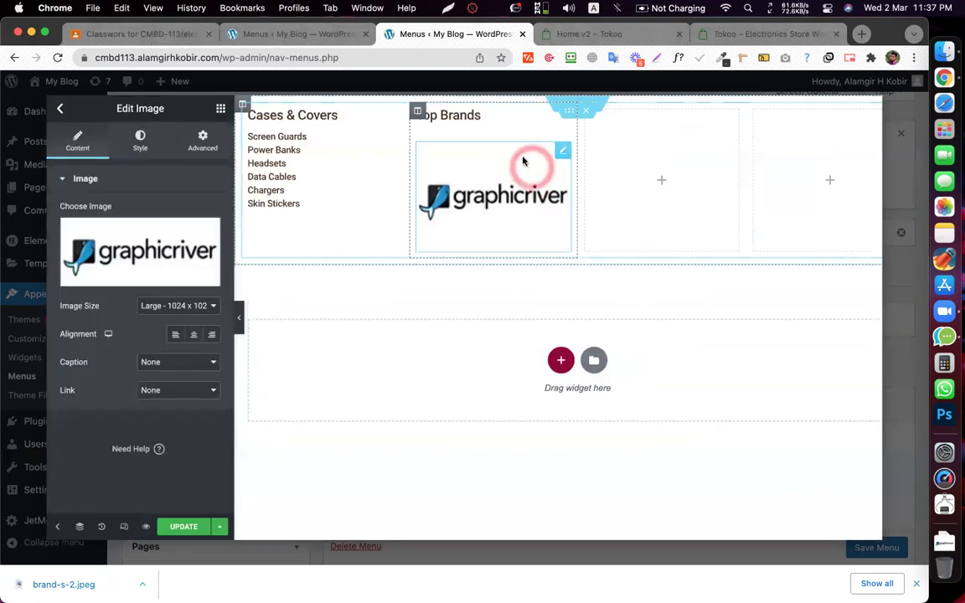
- Set the graphicriver logo's Positioning width to Custom, measured in percent
{"action": "left_click", "coordinate": [202, 139]}
{"action": "scroll", "coordinate": [186, 446], "scroll_direction": "down", "scroll_amount": 5}
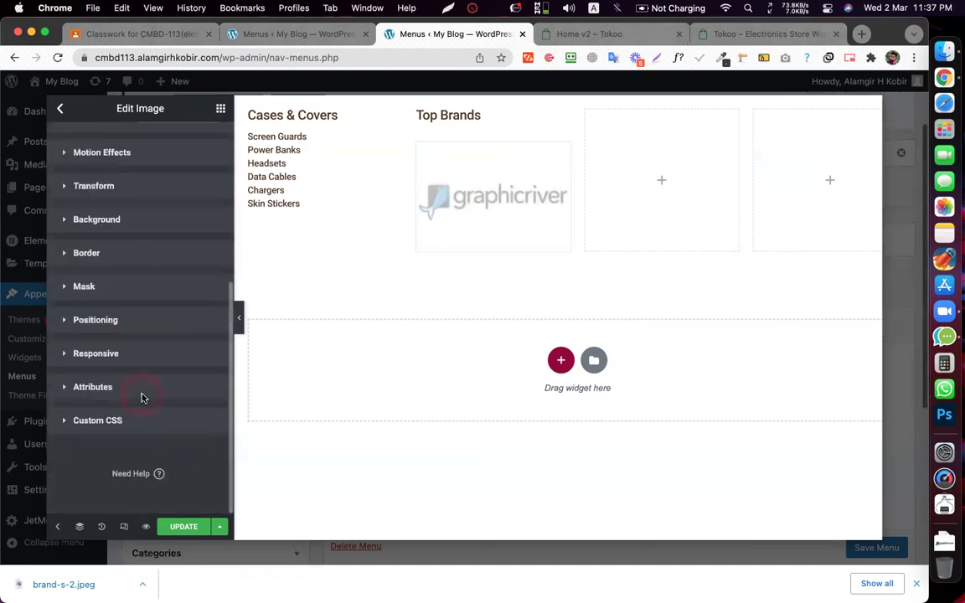
{"action": "left_click", "coordinate": [126, 327]}
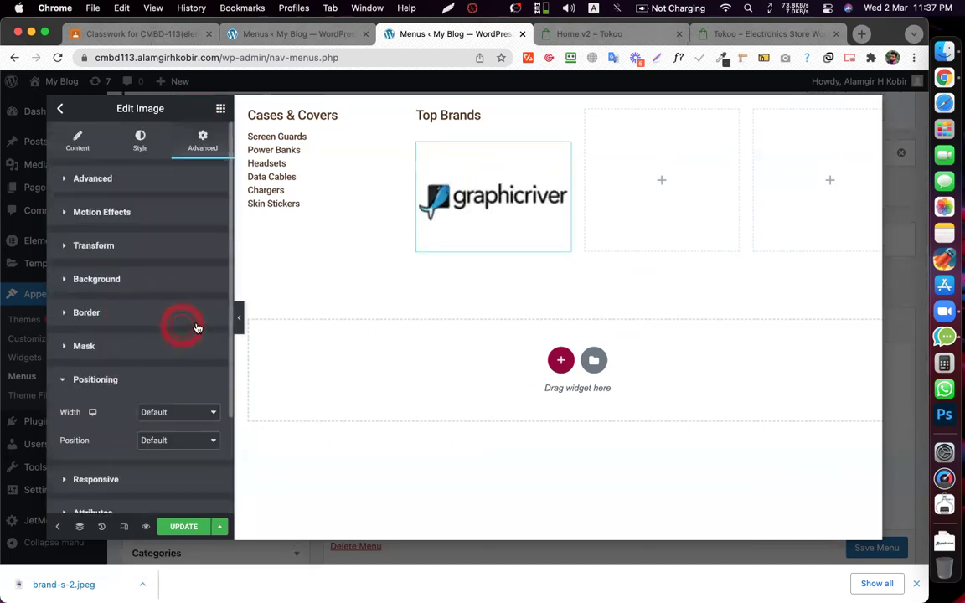
{"action": "left_click", "coordinate": [168, 413]}
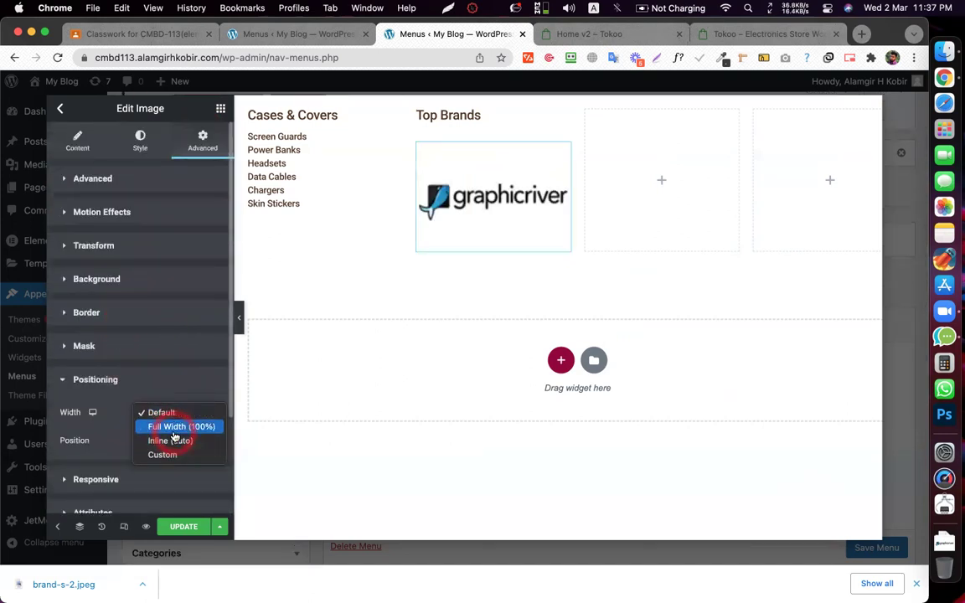
{"action": "left_click", "coordinate": [173, 456]}
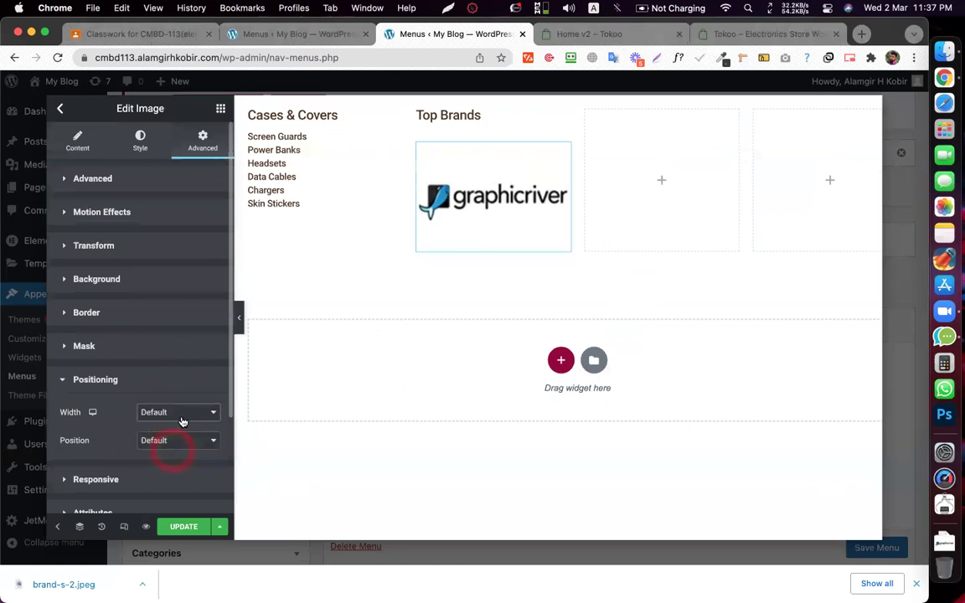
{"action": "scroll", "coordinate": [199, 435], "scroll_direction": "down", "scroll_amount": 4}
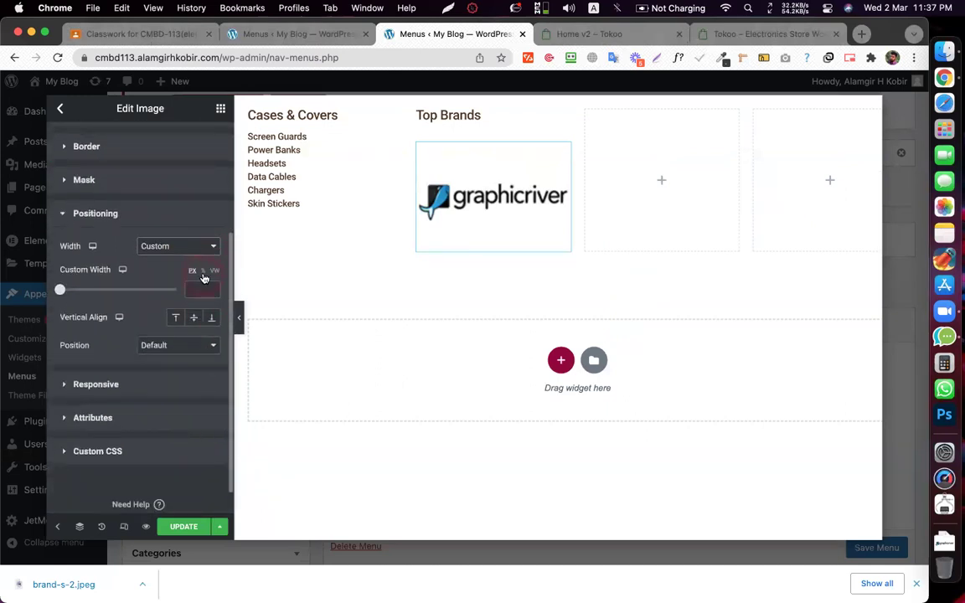
{"action": "left_click", "coordinate": [203, 278]}
- Enter a 33% custom width and duplicate the graphicriver logo three times
{"action": "type", "text": "33"}
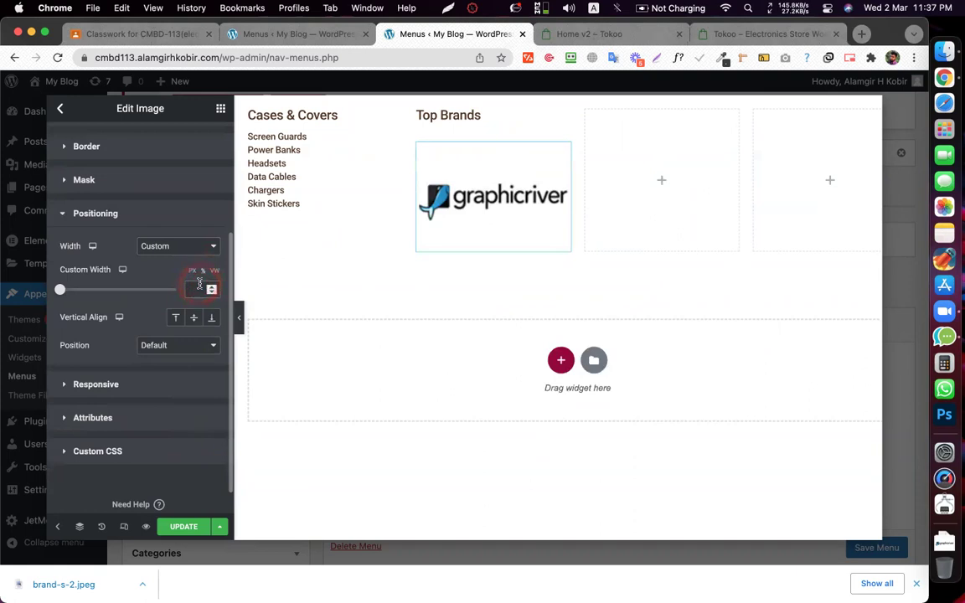
{"action": "right_click", "coordinate": [444, 163]}
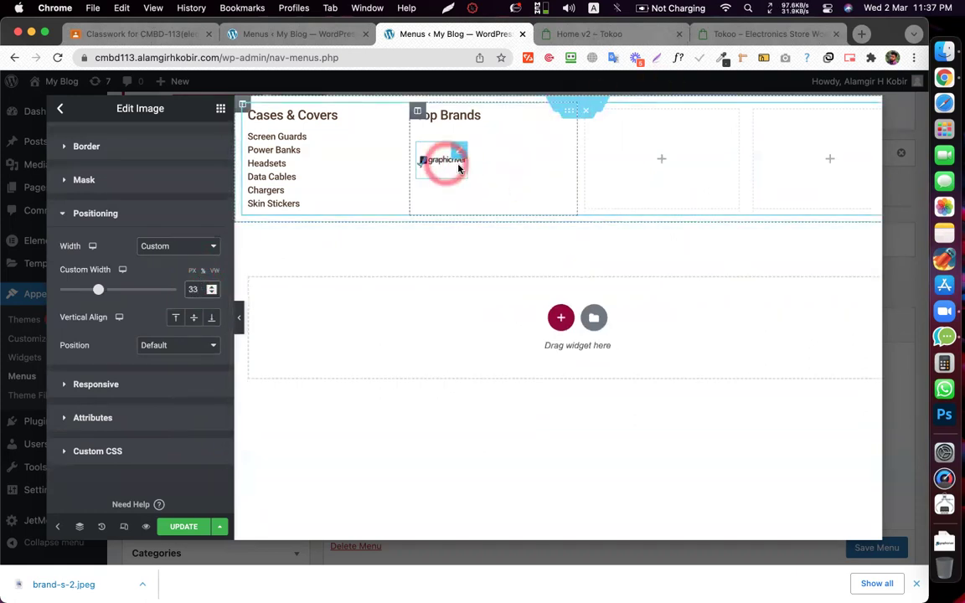
{"action": "left_click", "coordinate": [471, 195]}
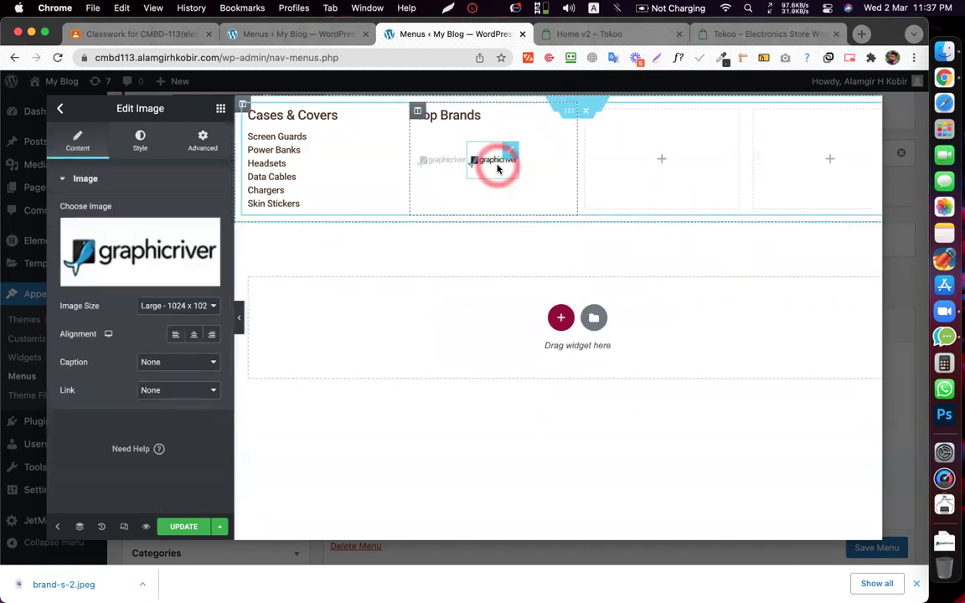
{"action": "right_click", "coordinate": [497, 161]}
{"action": "left_click", "coordinate": [543, 198]}
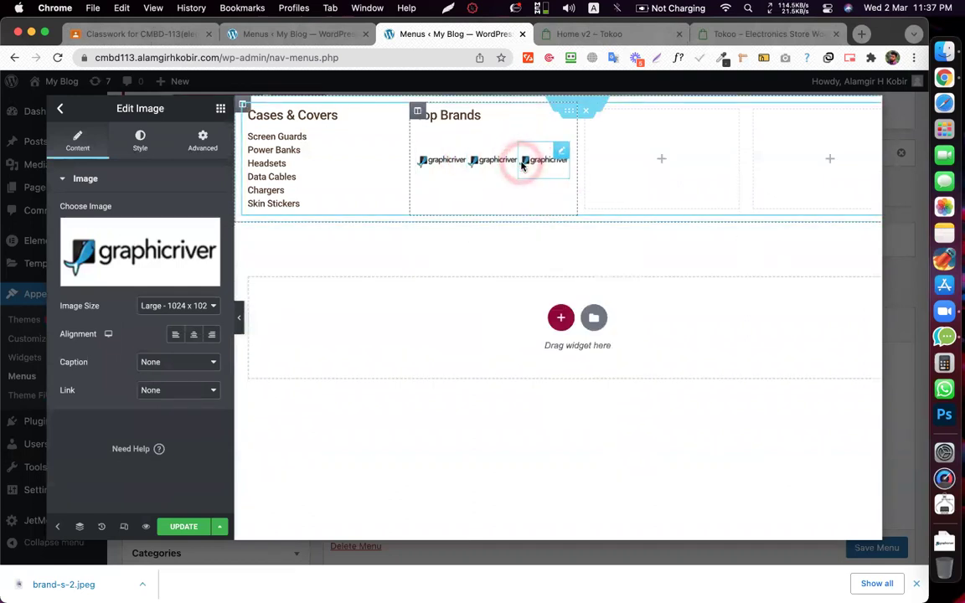
{"action": "right_click", "coordinate": [522, 165]}
{"action": "left_click", "coordinate": [543, 192]}
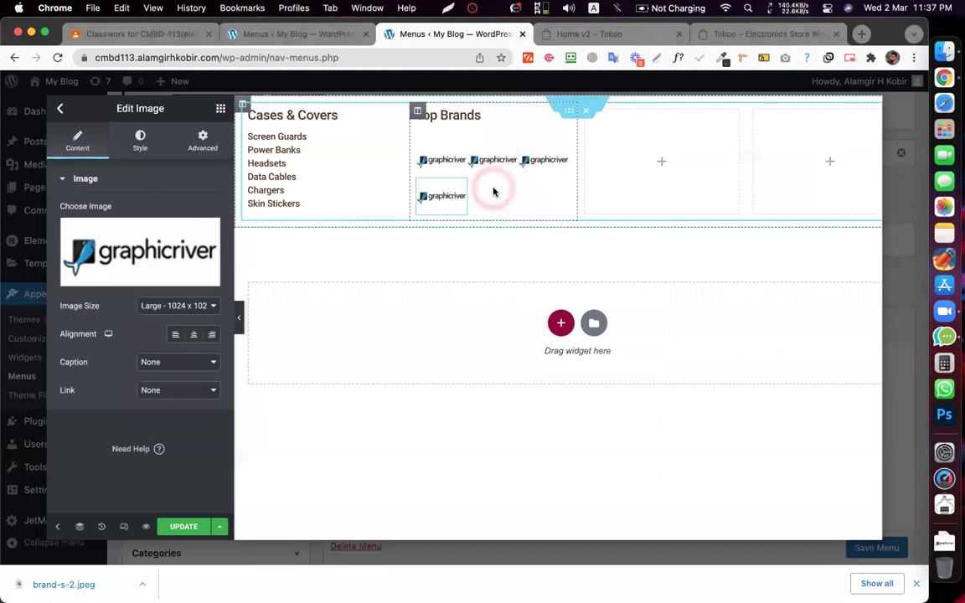
- Duplicate the logo to nine copies with Cmd+D and compare against the Tokoo demo page
{"action": "key", "text": "super+d"}
{"action": "key", "text": "super+d"}
{"action": "key", "text": "super+d"}
{"action": "key", "text": "super+d"}
{"action": "key", "text": "super+d"}
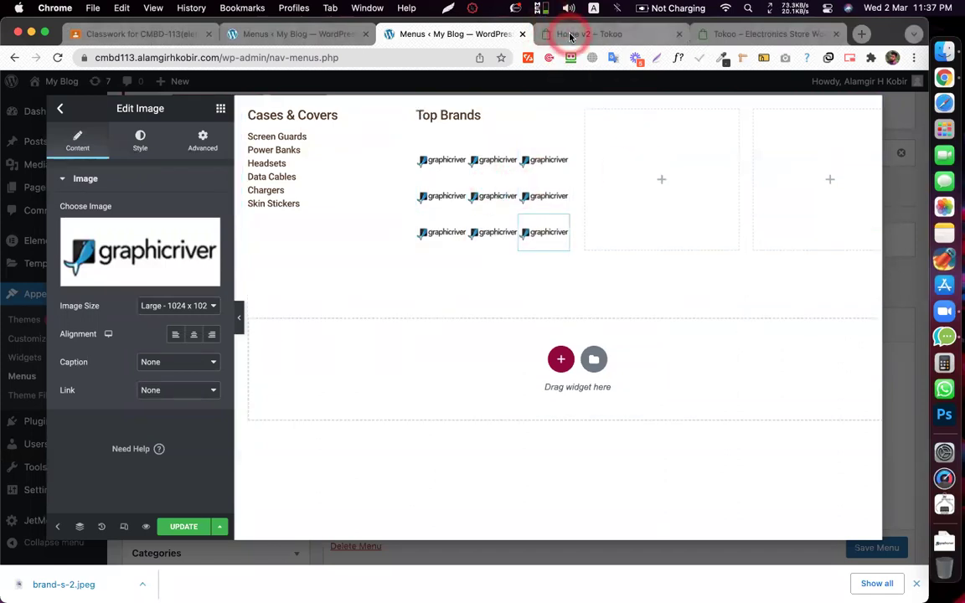
{"action": "left_click", "coordinate": [570, 34]}
{"action": "mouse_move", "coordinate": [226, 128]}
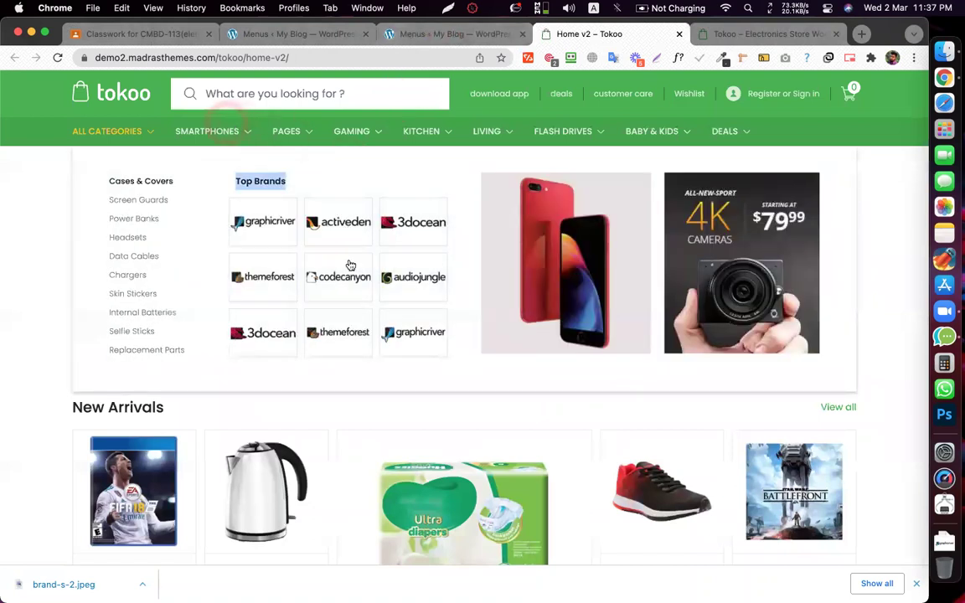
- Unlink the padding sides on the selected logo and the top-right graphicriver logo
{"action": "left_click", "coordinate": [452, 33]}
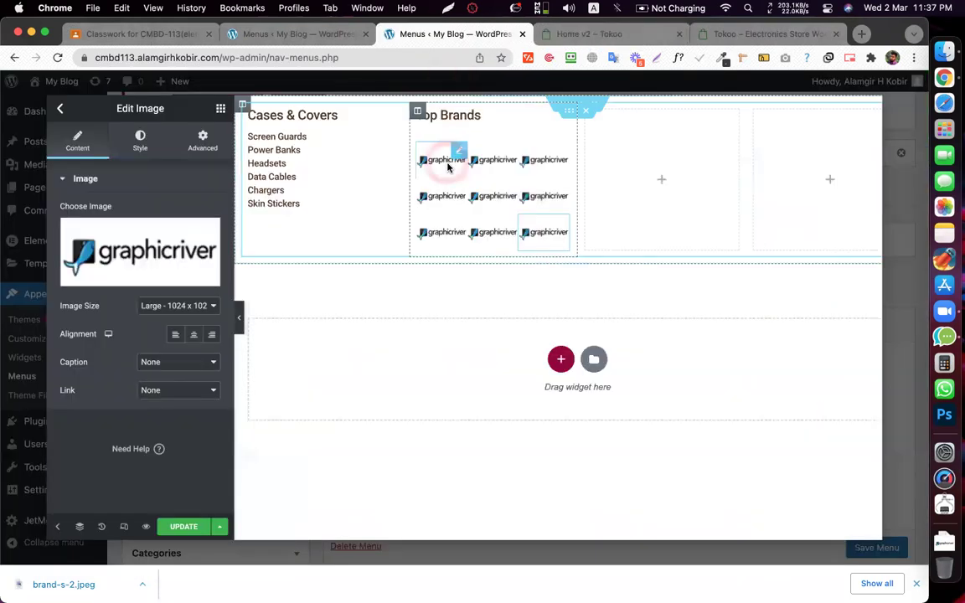
{"action": "left_click", "coordinate": [202, 142]}
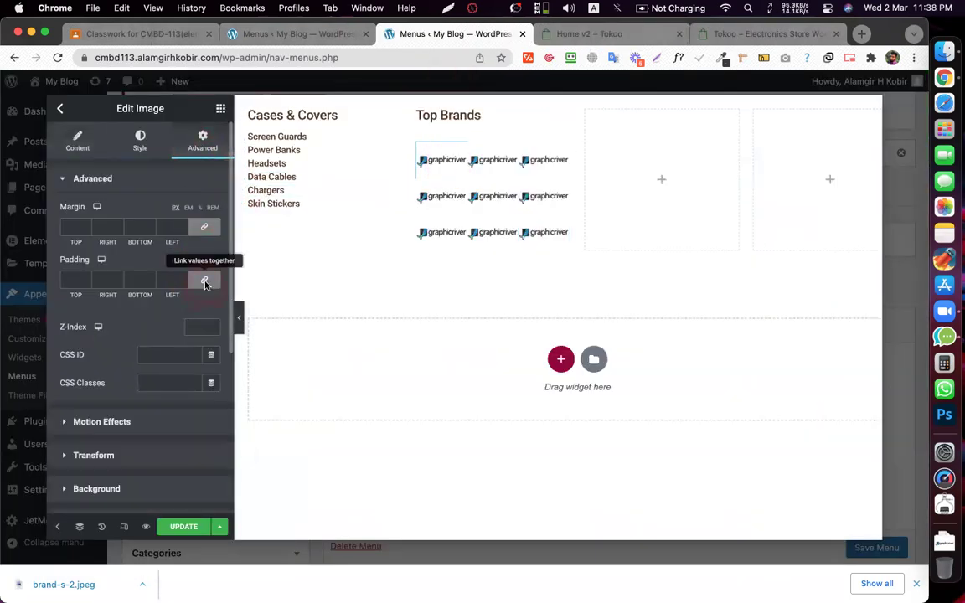
{"action": "left_click", "coordinate": [204, 263]}
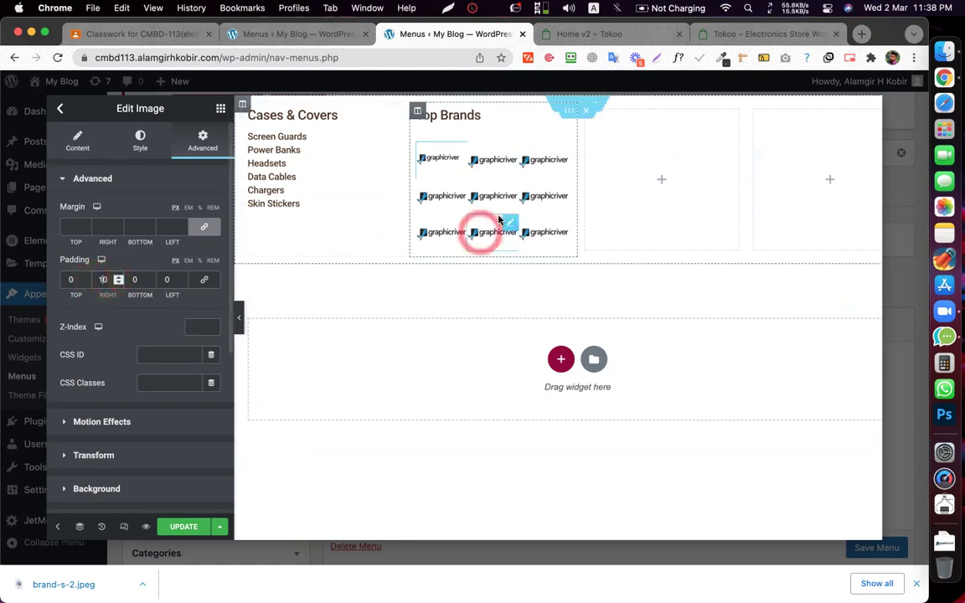
{"action": "left_click", "coordinate": [547, 169]}
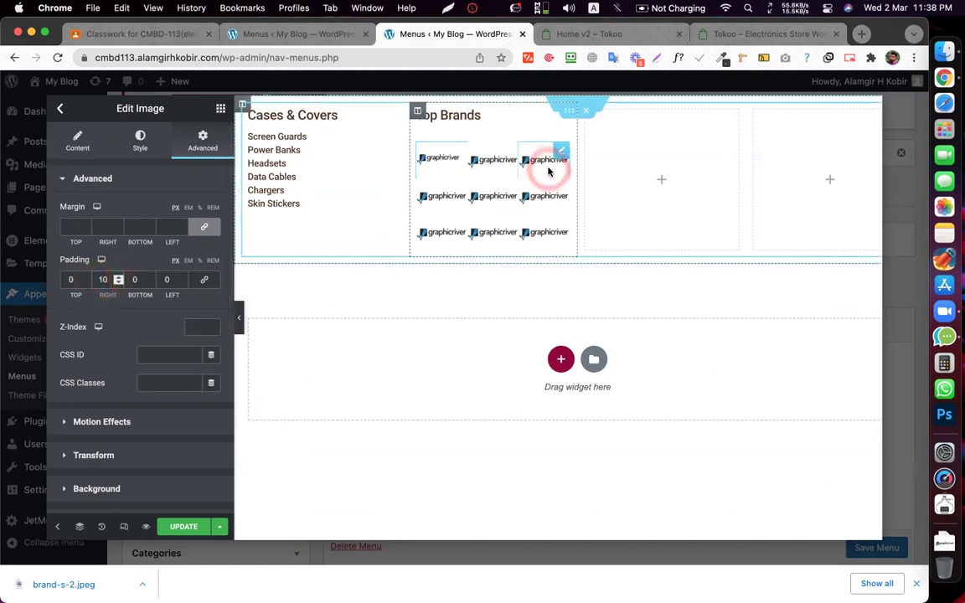
{"action": "left_click", "coordinate": [203, 138]}
{"action": "left_click", "coordinate": [204, 280]}
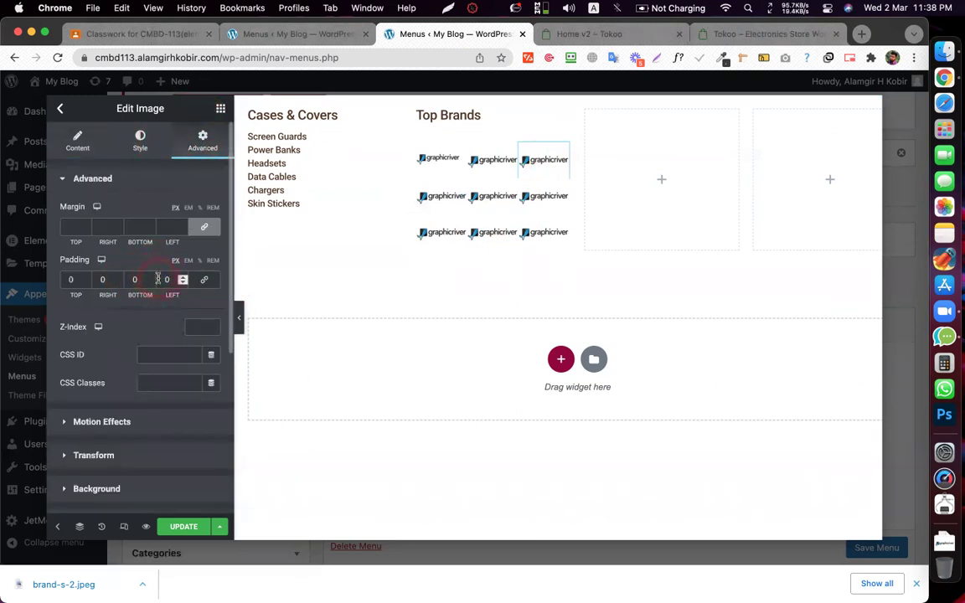
- Give the top-middle graphicriver logo 5 px left and right padding
{"action": "left_click", "coordinate": [491, 161]}
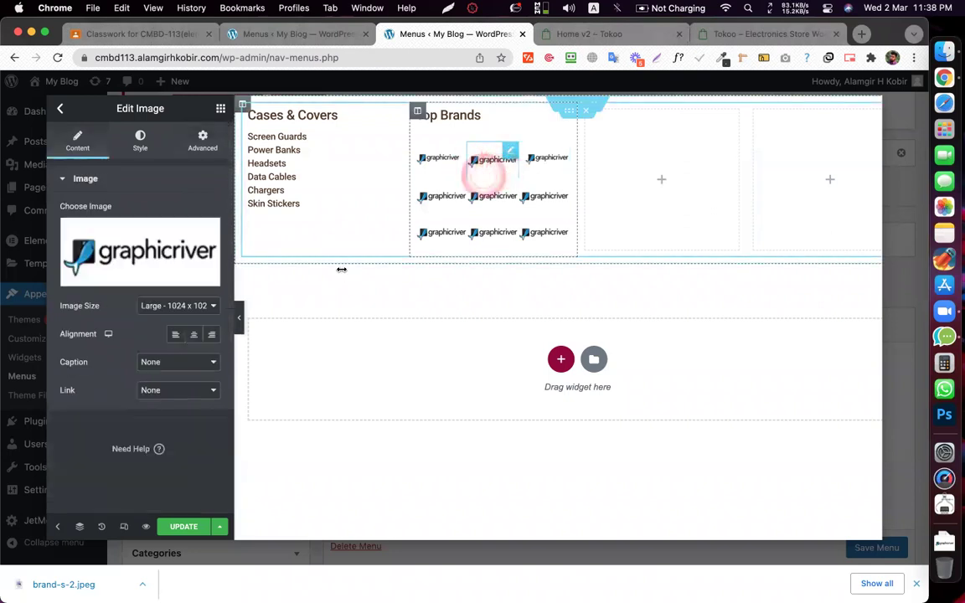
{"action": "left_click", "coordinate": [203, 140]}
{"action": "left_click", "coordinate": [204, 281]}
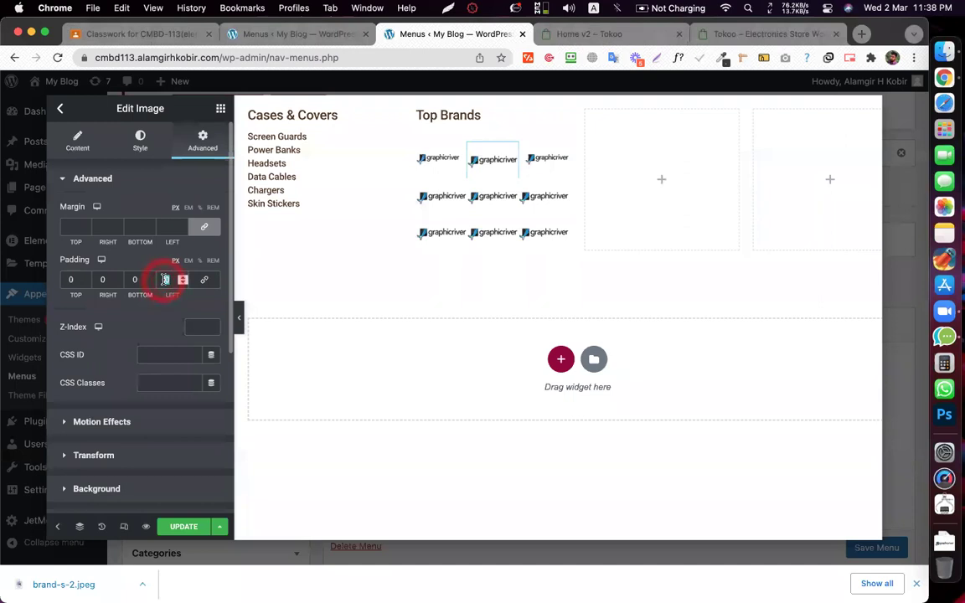
{"action": "type", "text": "5"}
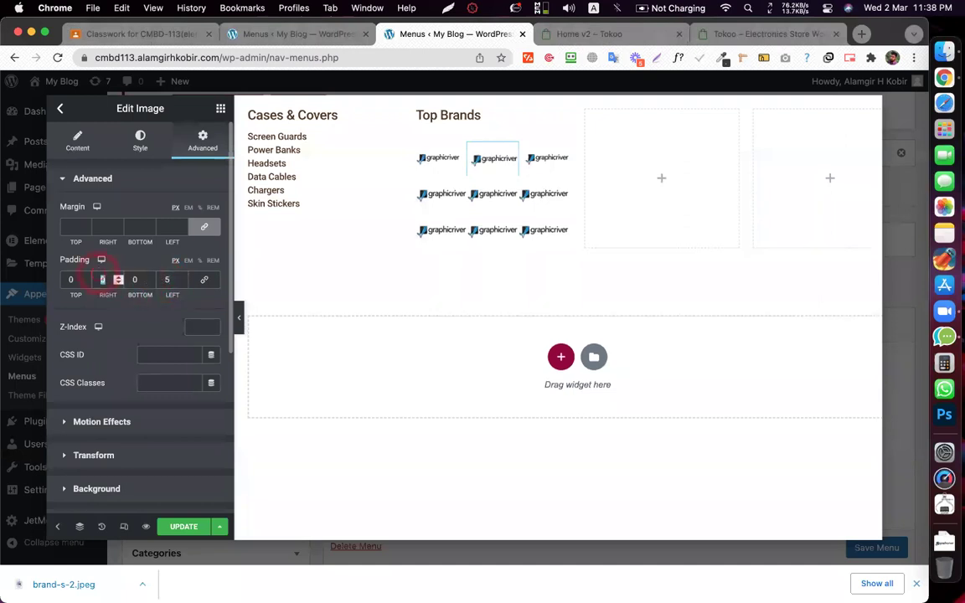
{"action": "type", "text": "5"}
{"action": "left_click", "coordinate": [441, 160]}
- Copy the first logo's style and paste it onto the left-column logos below it
{"action": "right_click", "coordinate": [453, 176]}
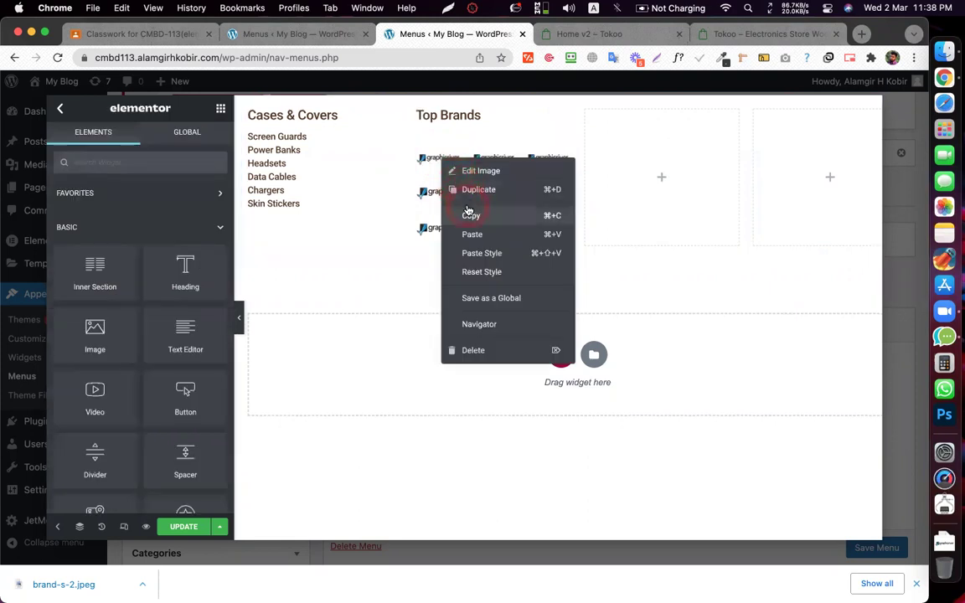
{"action": "left_click", "coordinate": [459, 188]}
{"action": "right_click", "coordinate": [449, 191]}
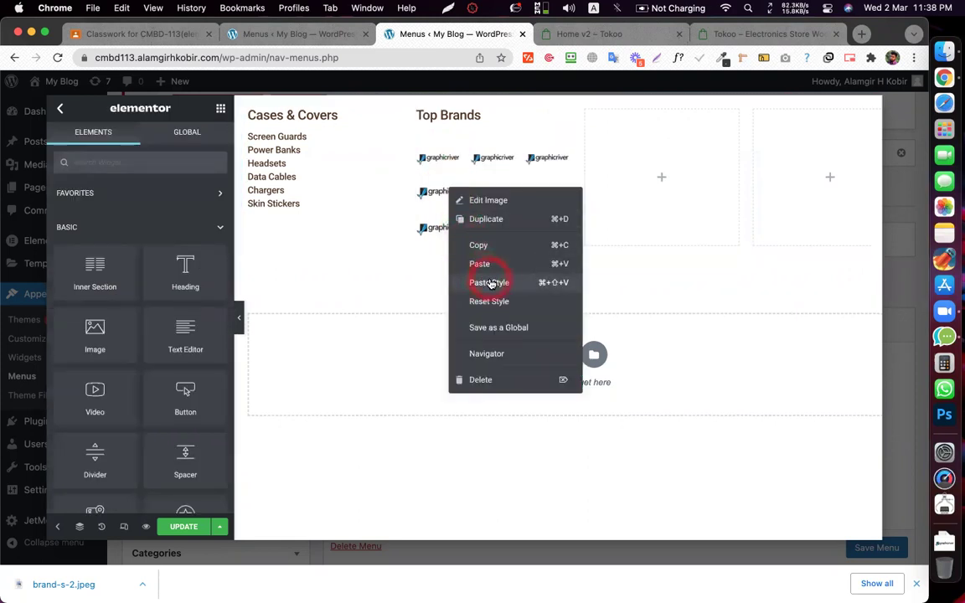
{"action": "left_click", "coordinate": [491, 400]}
{"action": "right_click", "coordinate": [446, 234]}
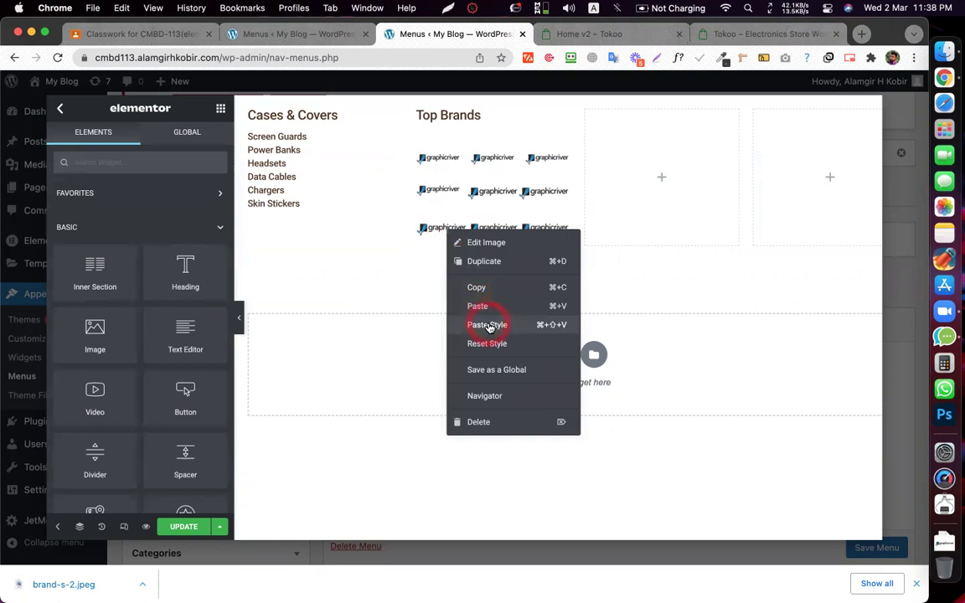
{"action": "left_click", "coordinate": [486, 324]}
- Copy the top-middle logo's padding style onto the middle logos in rows 2 and 3
{"action": "left_click", "coordinate": [494, 176]}
{"action": "right_click", "coordinate": [495, 153]}
{"action": "left_click", "coordinate": [539, 212]}
{"action": "right_click", "coordinate": [493, 189]}
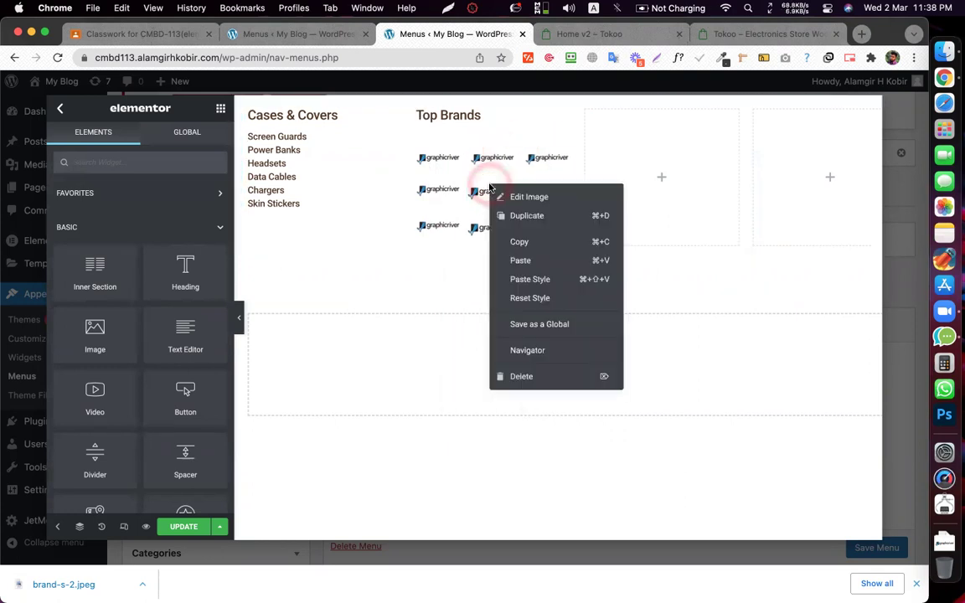
{"action": "left_click", "coordinate": [538, 281]}
{"action": "right_click", "coordinate": [485, 226]}
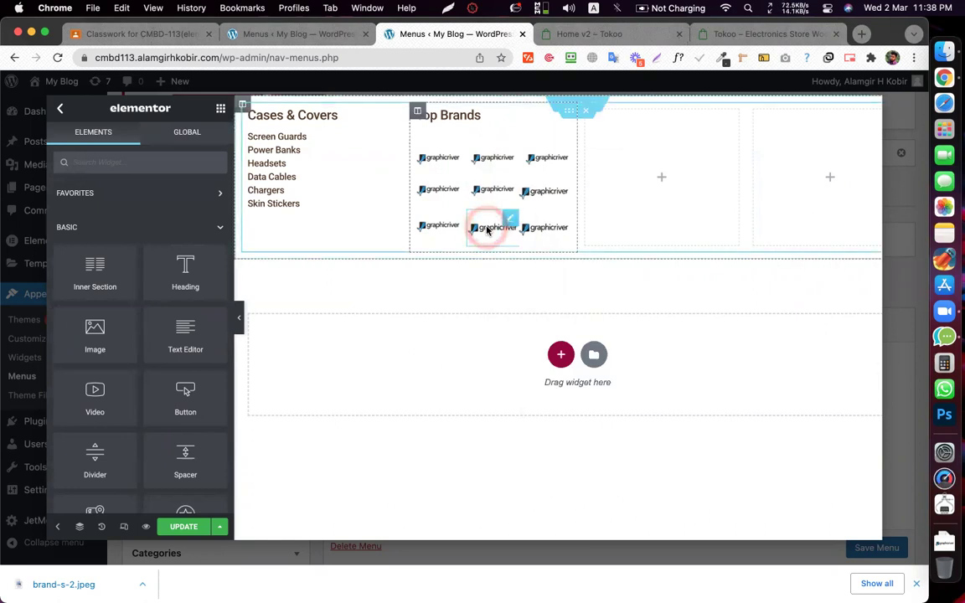
{"action": "left_click", "coordinate": [539, 328]}
- Paste the copied style onto the top-right and bottom-right logos
{"action": "right_click", "coordinate": [550, 158]}
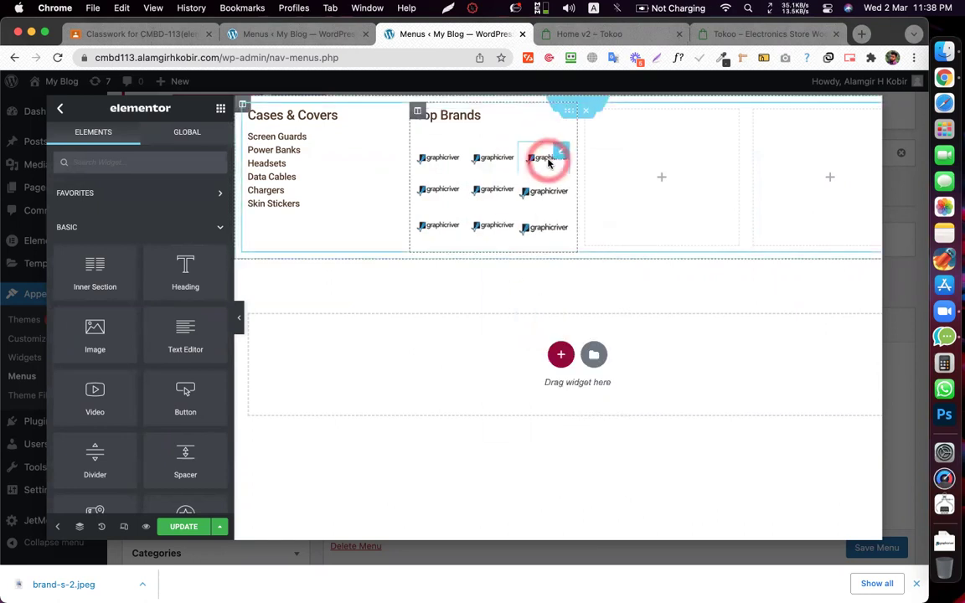
{"action": "left_click", "coordinate": [577, 274]}
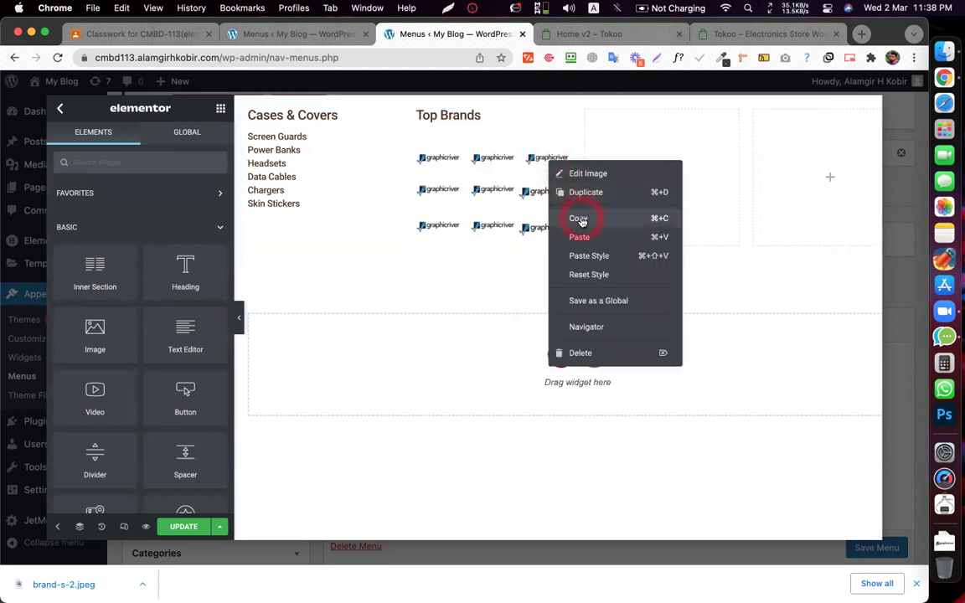
{"action": "right_click", "coordinate": [537, 191]}
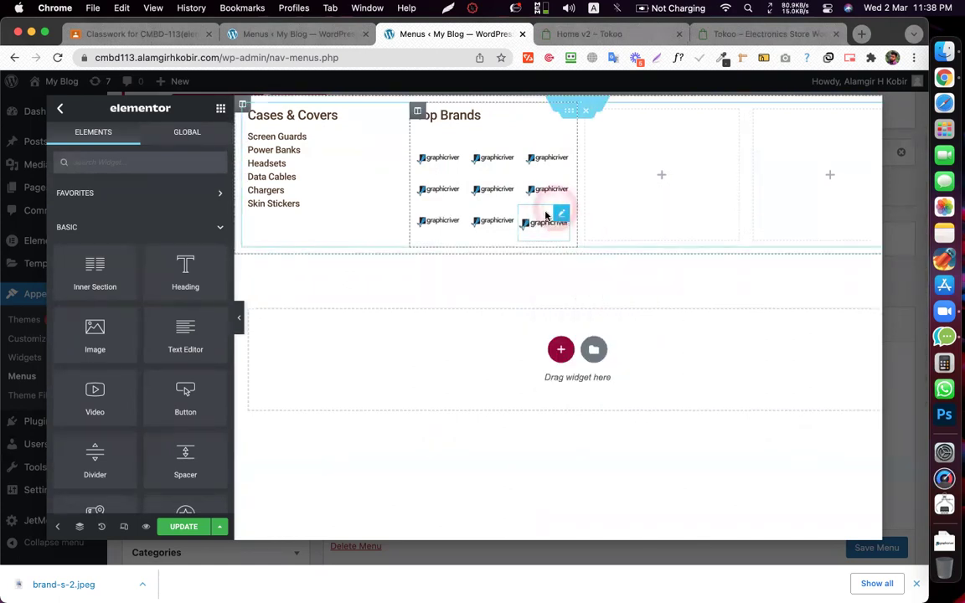
{"action": "right_click", "coordinate": [545, 217]}
{"action": "left_click", "coordinate": [598, 318]}
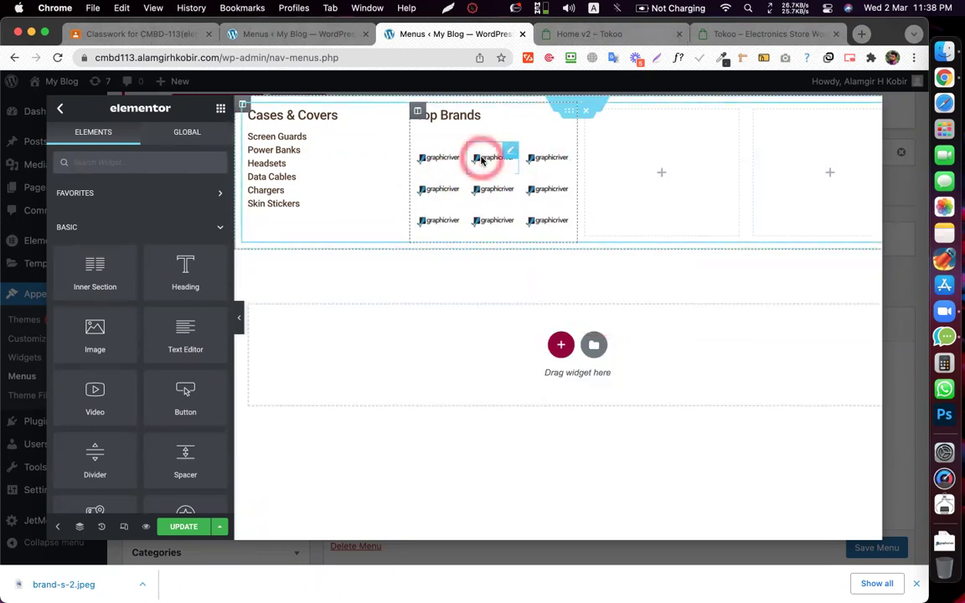
- Check the top-middle logo's settings and compare the grid with the Tokoo demo
{"action": "left_click", "coordinate": [482, 160]}
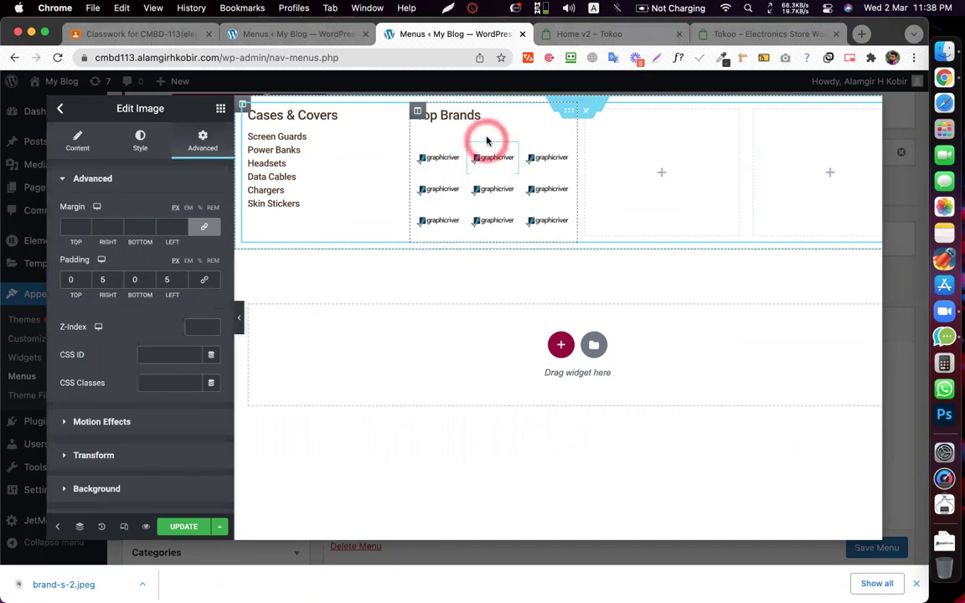
{"action": "left_click", "coordinate": [553, 31]}
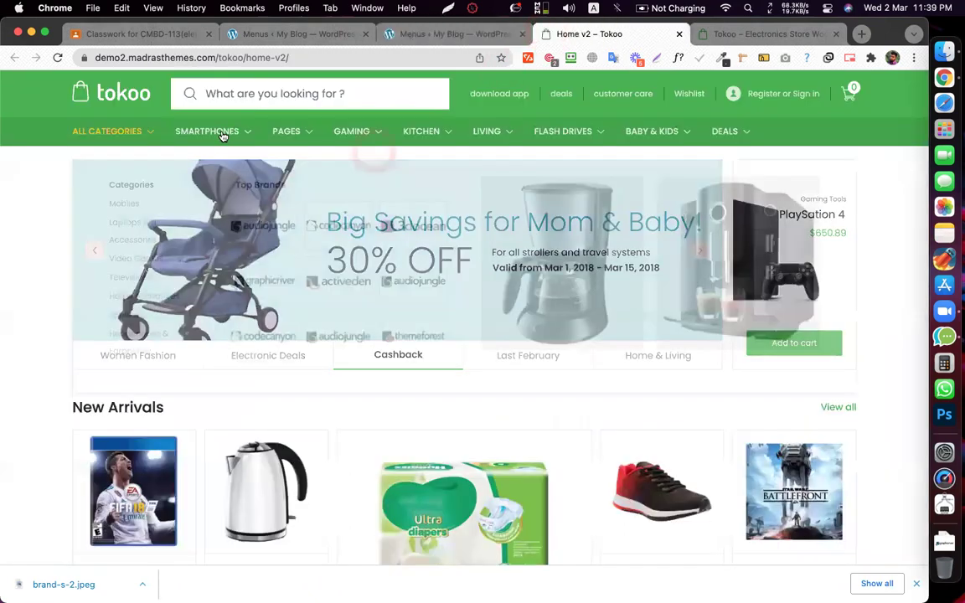
{"action": "left_click", "coordinate": [459, 34]}
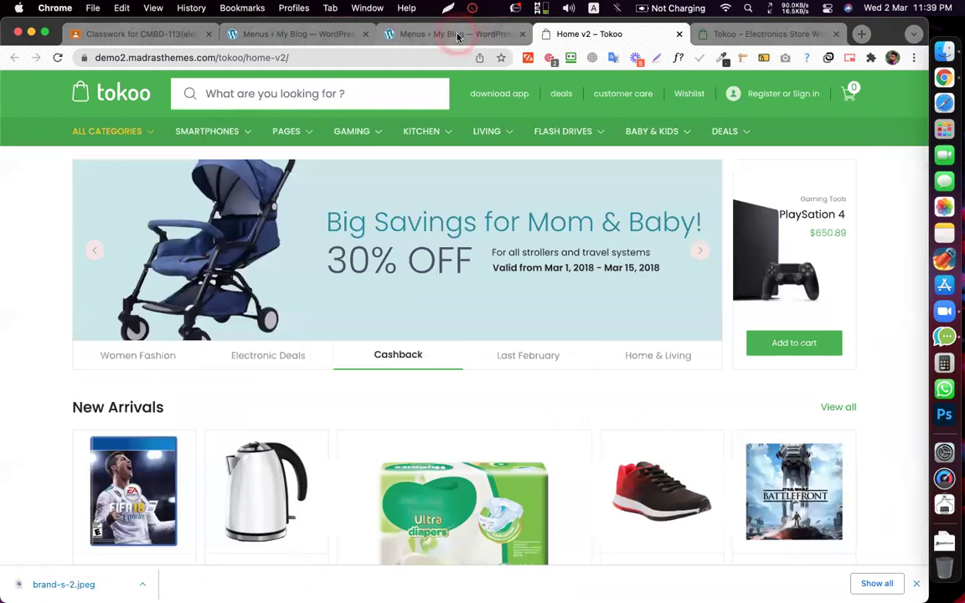
{"action": "left_click", "coordinate": [442, 157]}
- Enable a box shadow on the first top-row logo from its Style settings
{"action": "left_click", "coordinate": [130, 168]}
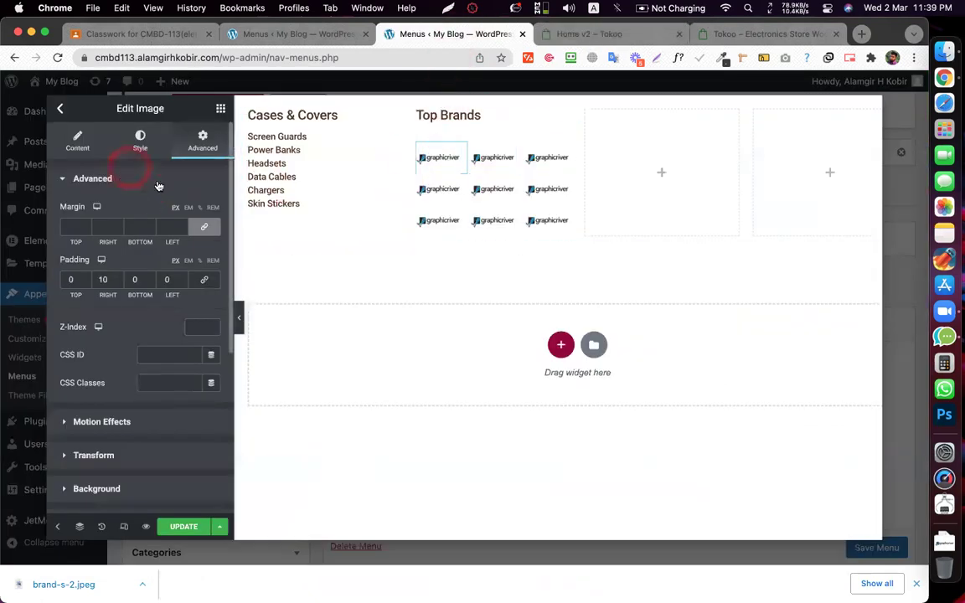
{"action": "left_click", "coordinate": [78, 142]}
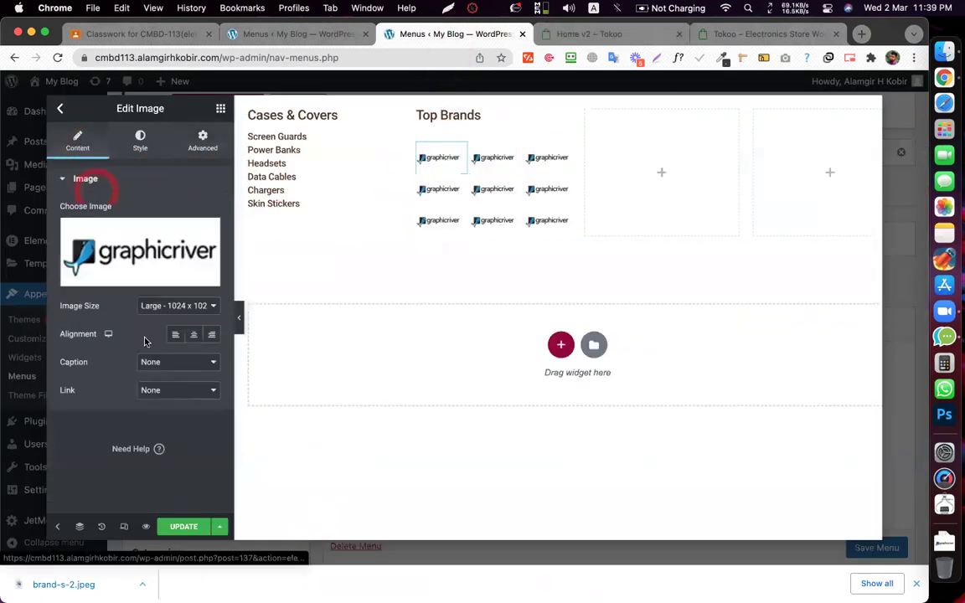
{"action": "left_click", "coordinate": [128, 141]}
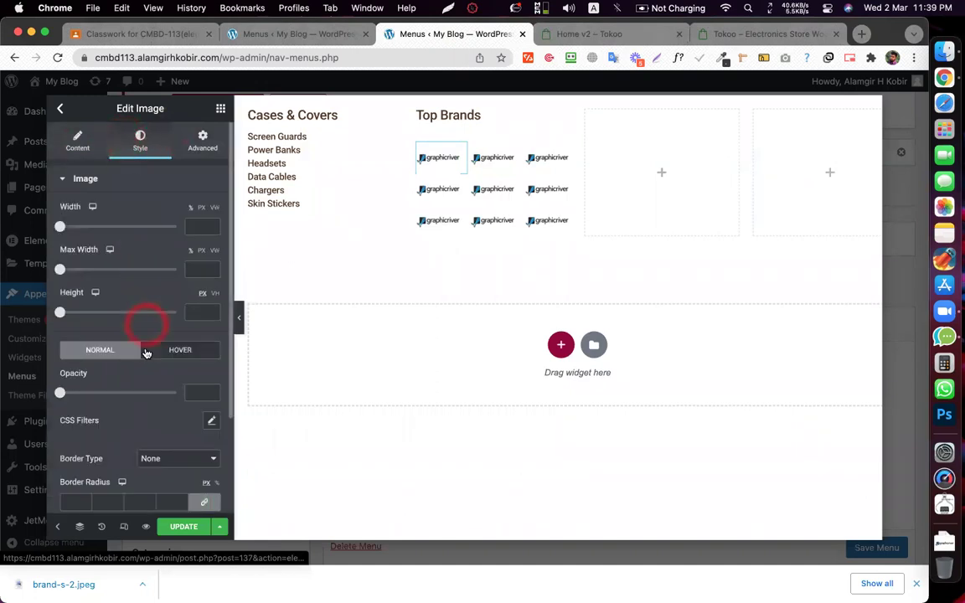
{"action": "scroll", "coordinate": [144, 345], "scroll_direction": "down", "scroll_amount": 1}
{"action": "scroll", "coordinate": [153, 343], "scroll_direction": "up", "scroll_amount": 1}
{"action": "scroll", "coordinate": [147, 377], "scroll_direction": "down", "scroll_amount": 3}
{"action": "scroll", "coordinate": [142, 414], "scroll_direction": "down", "scroll_amount": 2}
{"action": "left_click", "coordinate": [146, 404]}
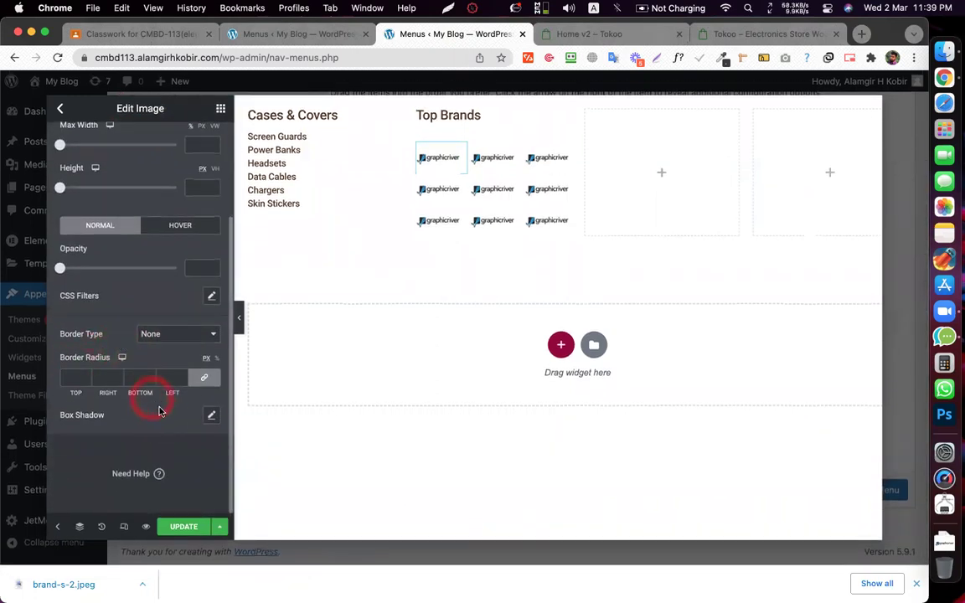
{"action": "left_click", "coordinate": [212, 417]}
{"action": "left_click", "coordinate": [459, 157]}
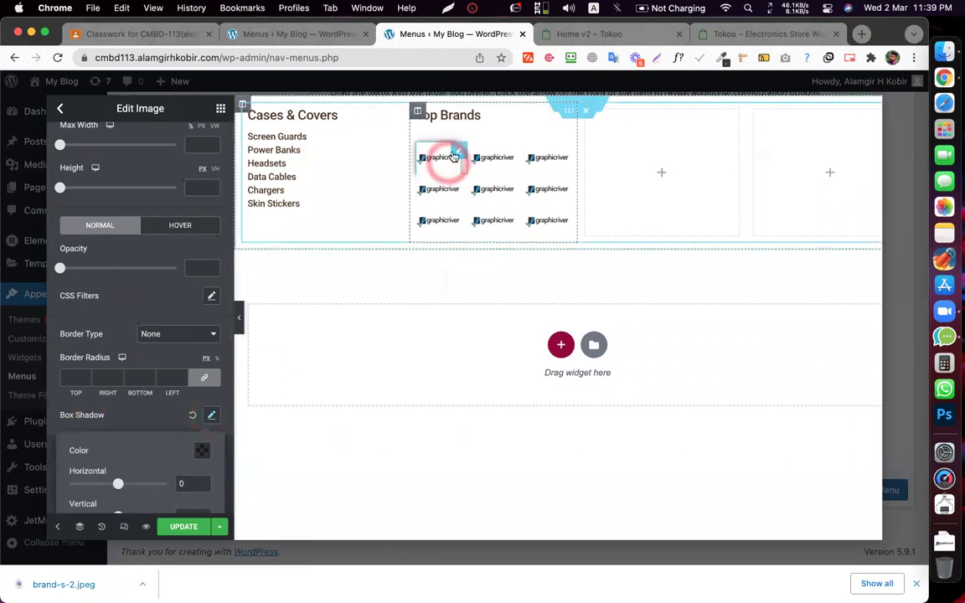
- Set 10 px bottom padding on the top-row logos
{"action": "left_click", "coordinate": [222, 146]}
{"action": "scroll", "coordinate": [211, 153], "scroll_direction": "up", "scroll_amount": 3}
{"action": "left_click", "coordinate": [201, 138]}
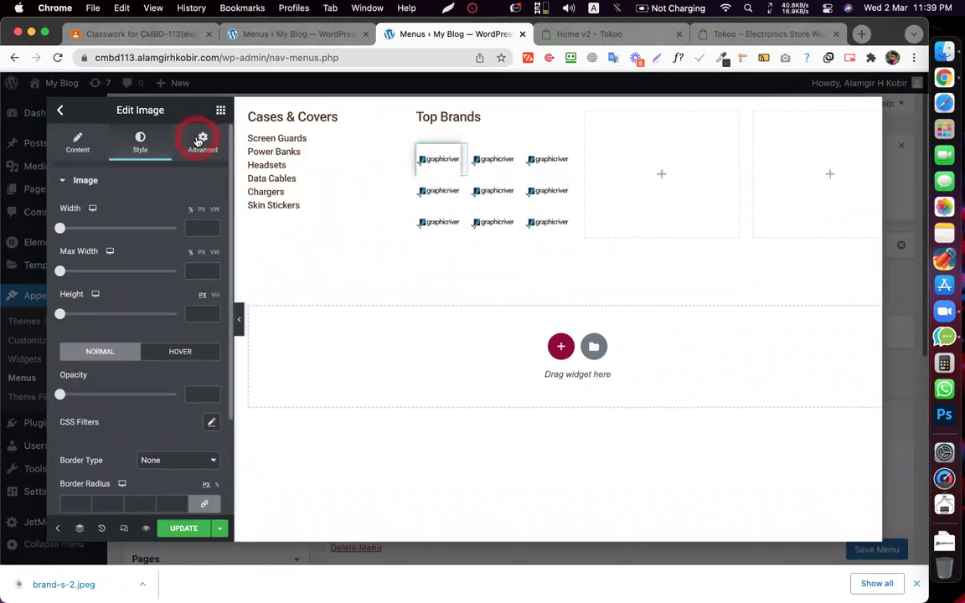
{"action": "left_click", "coordinate": [133, 279]}
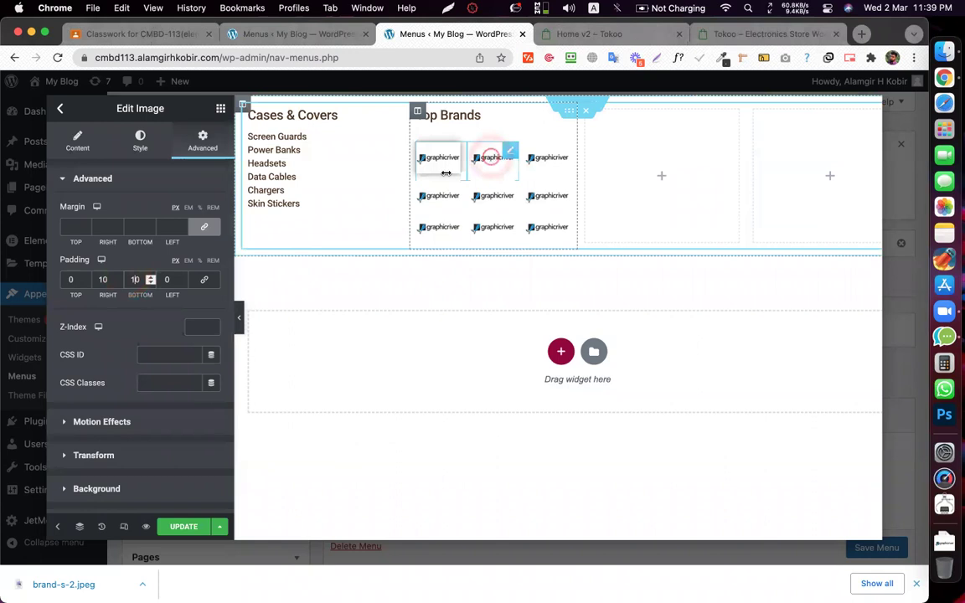
{"action": "left_click", "coordinate": [191, 170]}
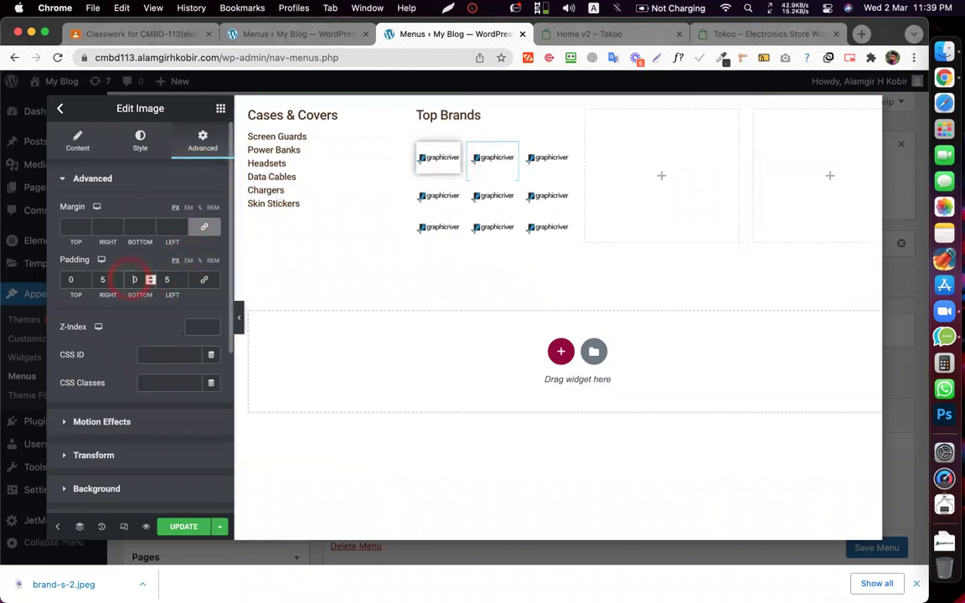
{"action": "left_click", "coordinate": [539, 161]}
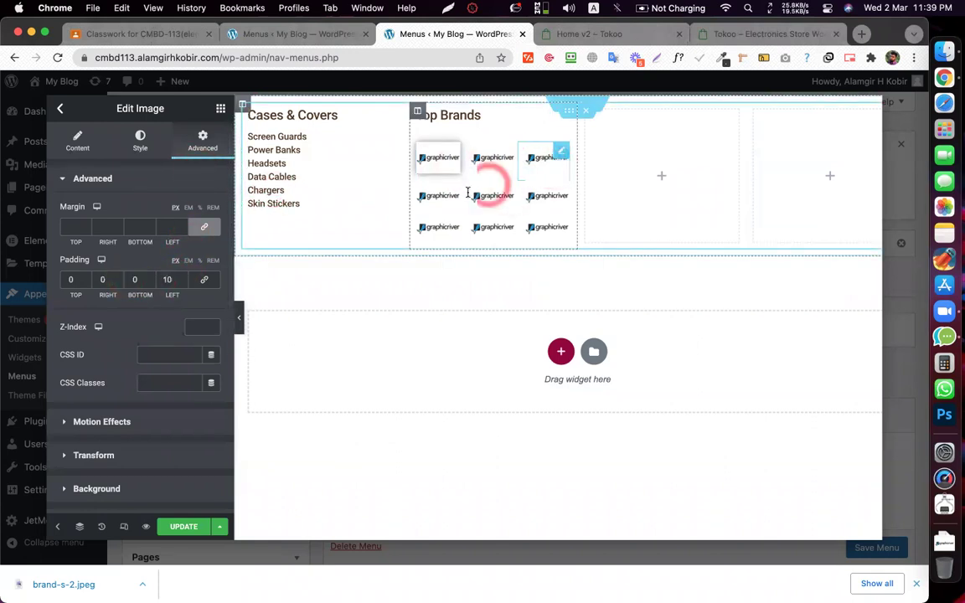
{"action": "left_click", "coordinate": [189, 171]}
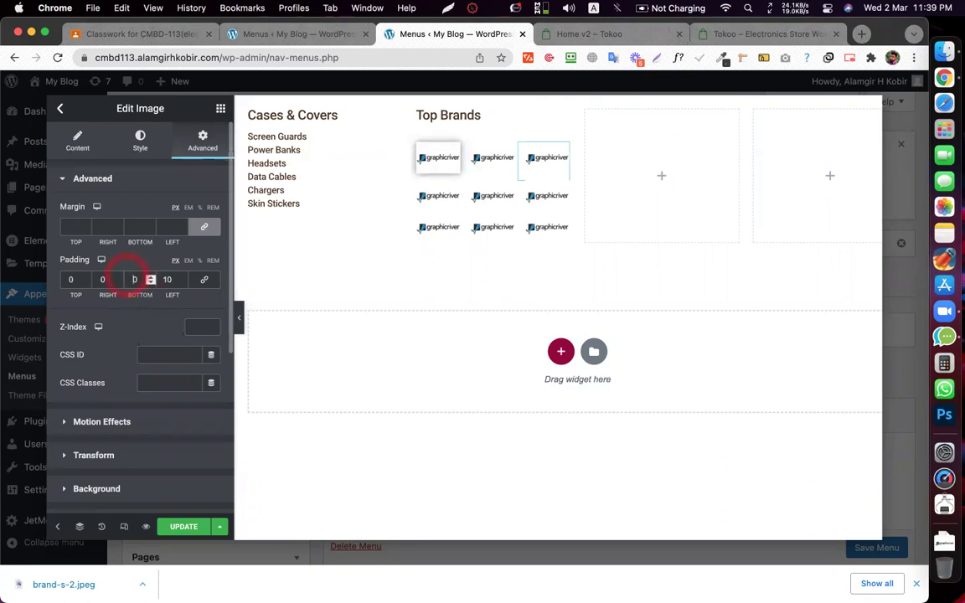
- Add a box shadow to the second top-row logo
{"action": "left_click", "coordinate": [494, 156]}
{"action": "left_click", "coordinate": [134, 154]}
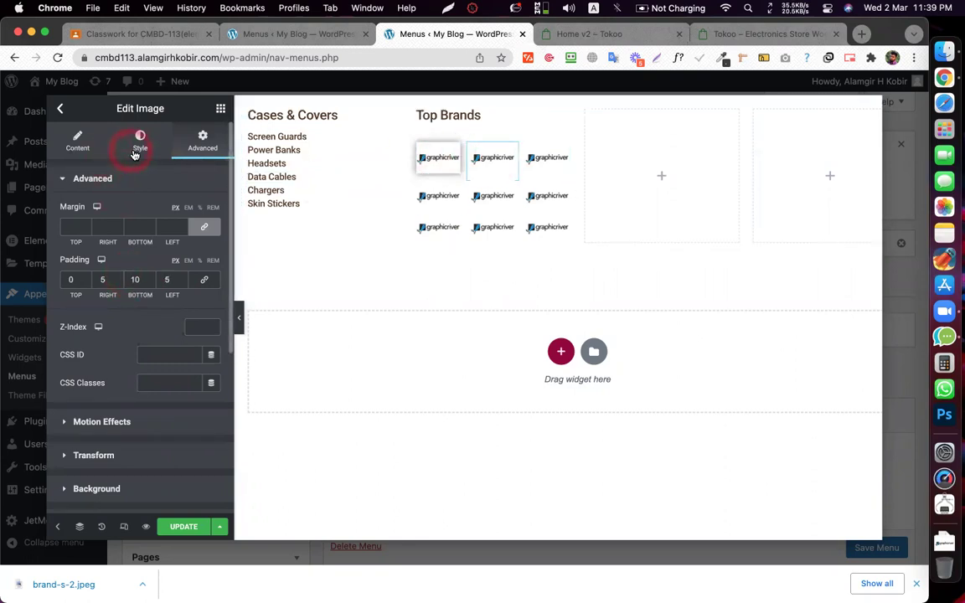
{"action": "scroll", "coordinate": [130, 261], "scroll_direction": "down", "scroll_amount": 3}
{"action": "left_click", "coordinate": [210, 414]}
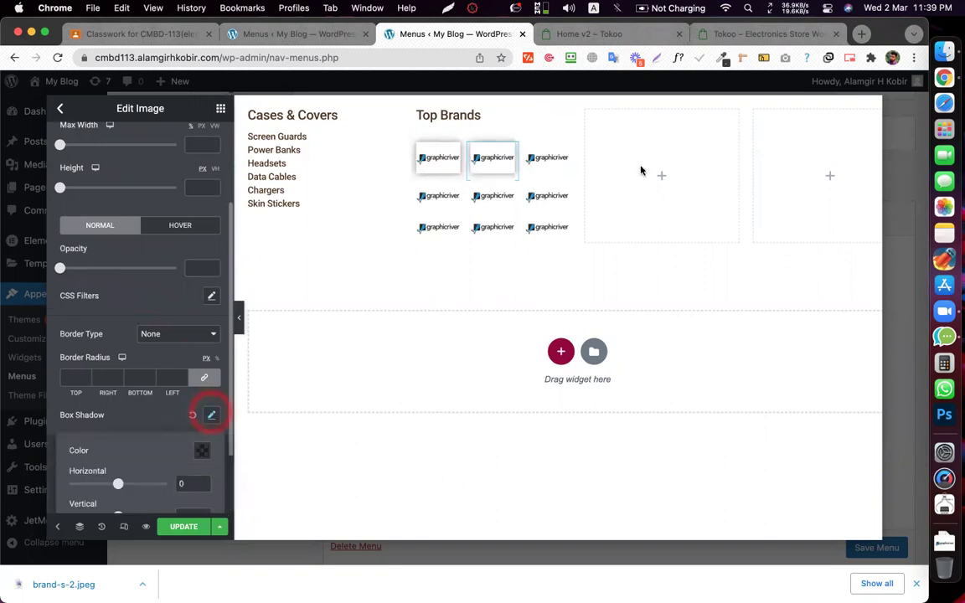
{"action": "left_click", "coordinate": [577, 97]}
- Check the third top-row logo's padding and add a box shadow to it
{"action": "left_click", "coordinate": [545, 156]}
{"action": "left_click", "coordinate": [147, 172]}
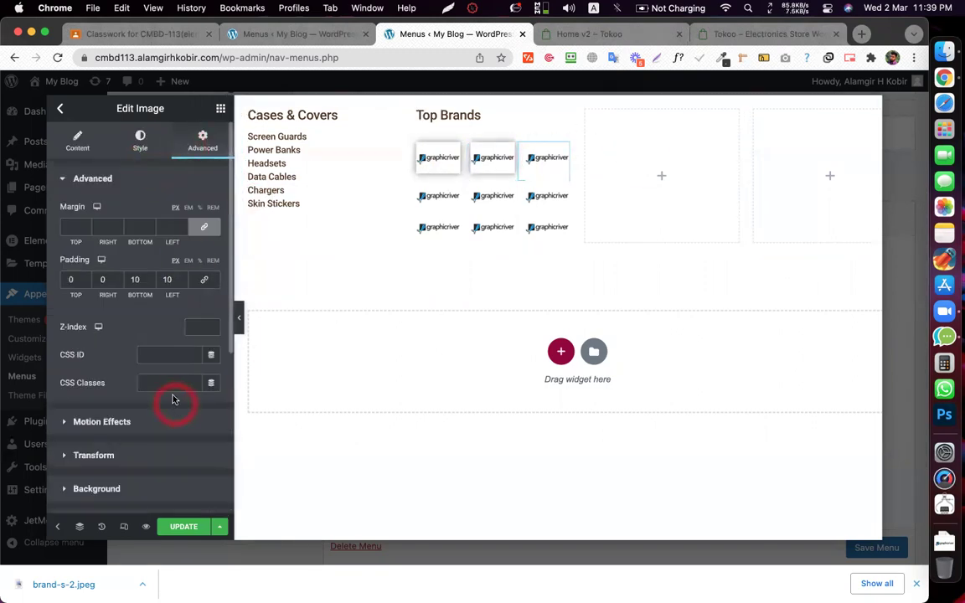
{"action": "left_click", "coordinate": [140, 140]}
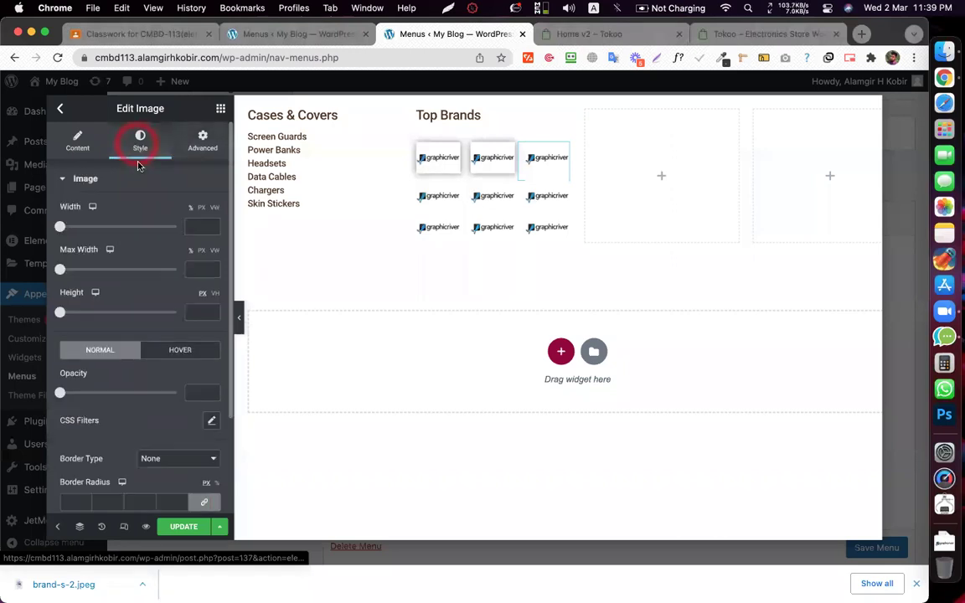
{"action": "scroll", "coordinate": [201, 402], "scroll_direction": "down", "scroll_amount": 3}
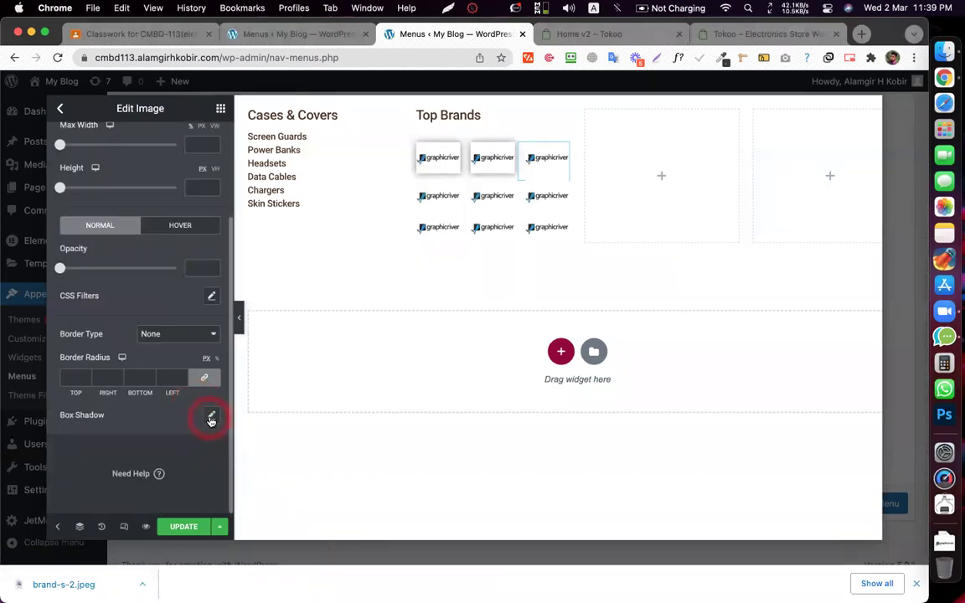
{"action": "left_click", "coordinate": [211, 416]}
{"action": "left_click", "coordinate": [457, 191]}
{"action": "left_click", "coordinate": [447, 158]}
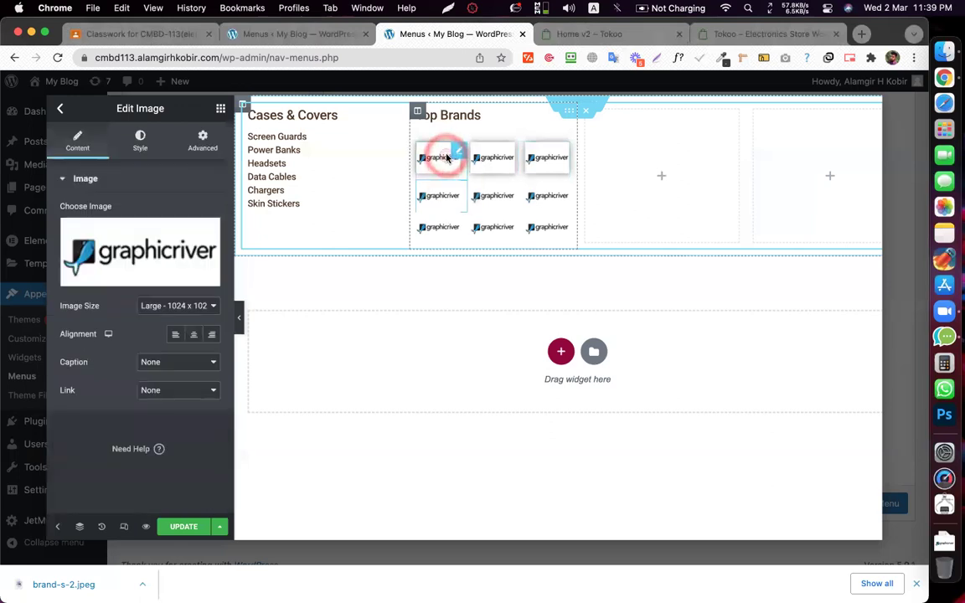
- Copy the first top-row logo's style onto the left logos in rows 2 and 3
{"action": "right_click", "coordinate": [447, 158]}
{"action": "left_click", "coordinate": [476, 217]}
{"action": "right_click", "coordinate": [447, 194]}
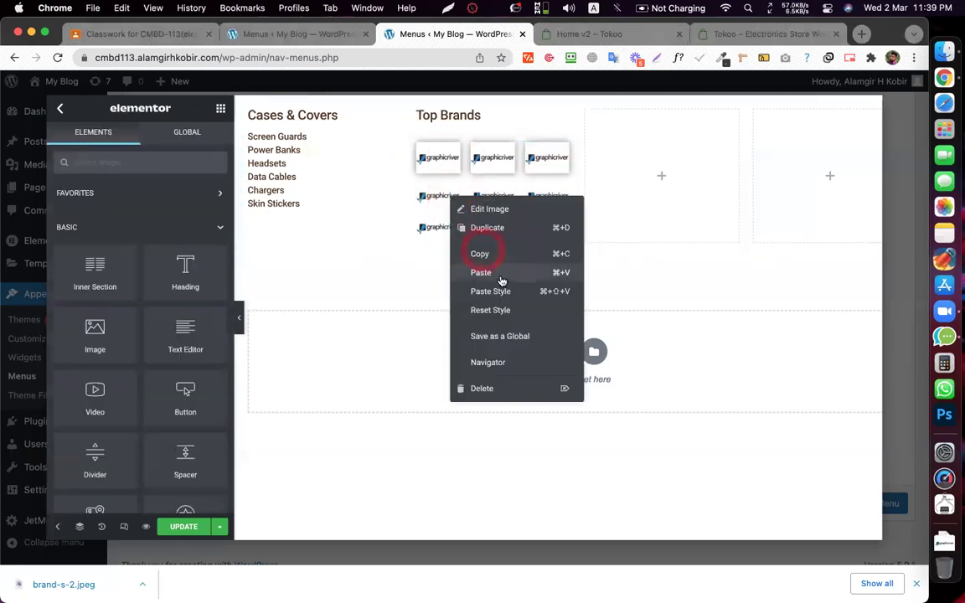
{"action": "left_click", "coordinate": [507, 291]}
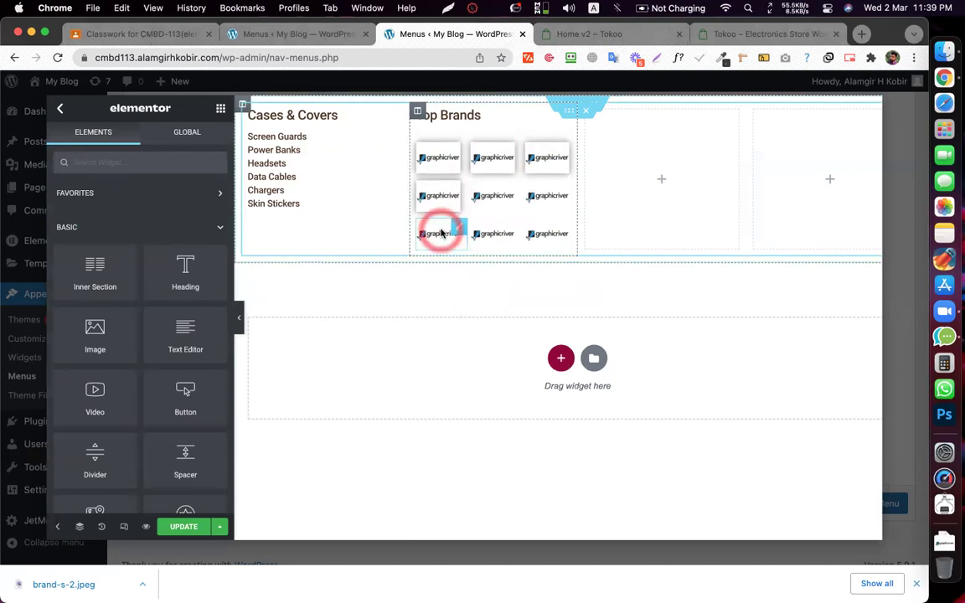
{"action": "right_click", "coordinate": [442, 232]}
{"action": "left_click", "coordinate": [493, 326]}
- Copy the second top-row logo's style onto the middle logos in rows 2 and 3
{"action": "left_click", "coordinate": [491, 164]}
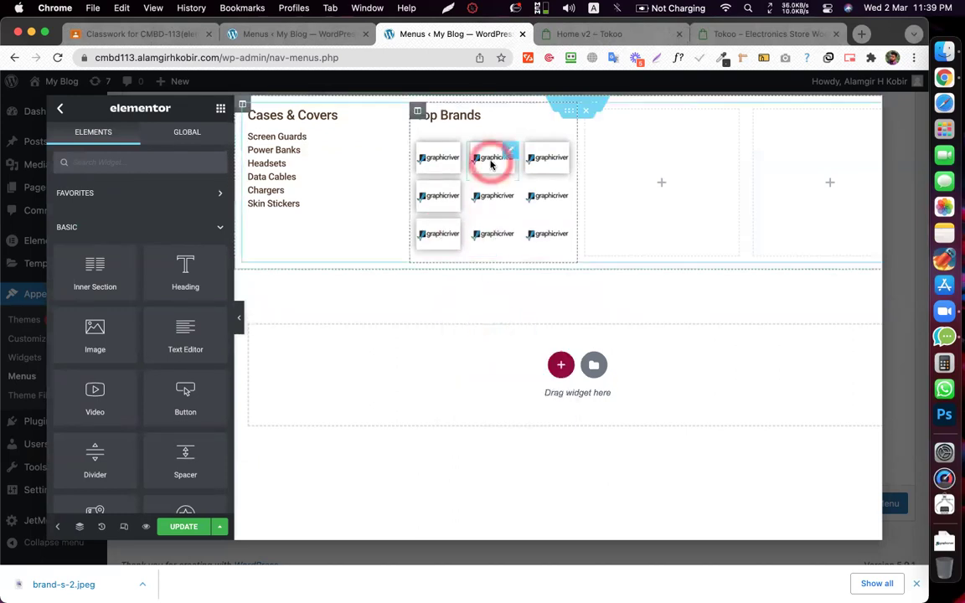
{"action": "right_click", "coordinate": [492, 164]}
{"action": "left_click", "coordinate": [534, 224]}
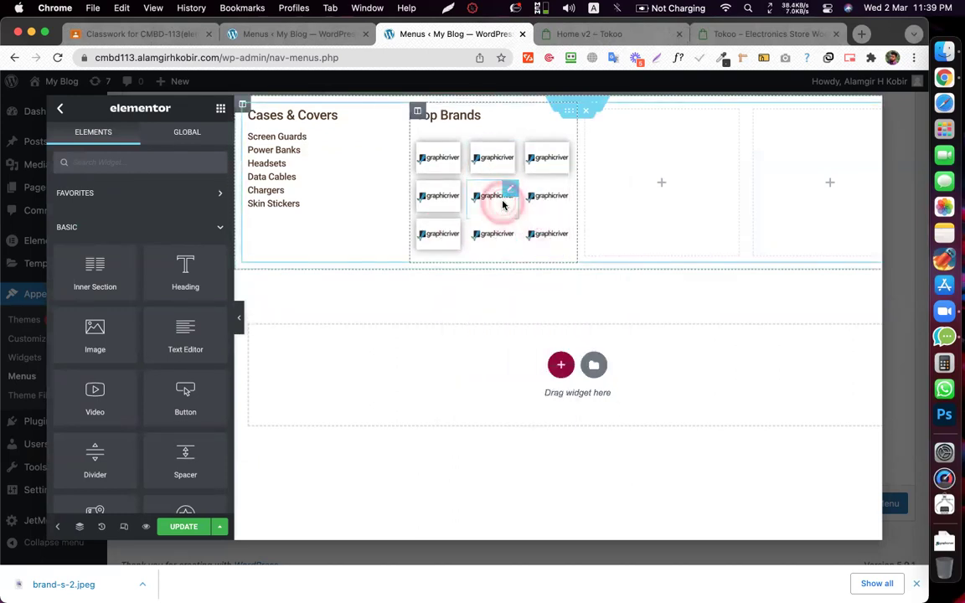
{"action": "right_click", "coordinate": [502, 198]}
{"action": "left_click", "coordinate": [550, 298]}
{"action": "left_click", "coordinate": [480, 237]}
{"action": "right_click", "coordinate": [483, 237]}
{"action": "left_click", "coordinate": [540, 331]}
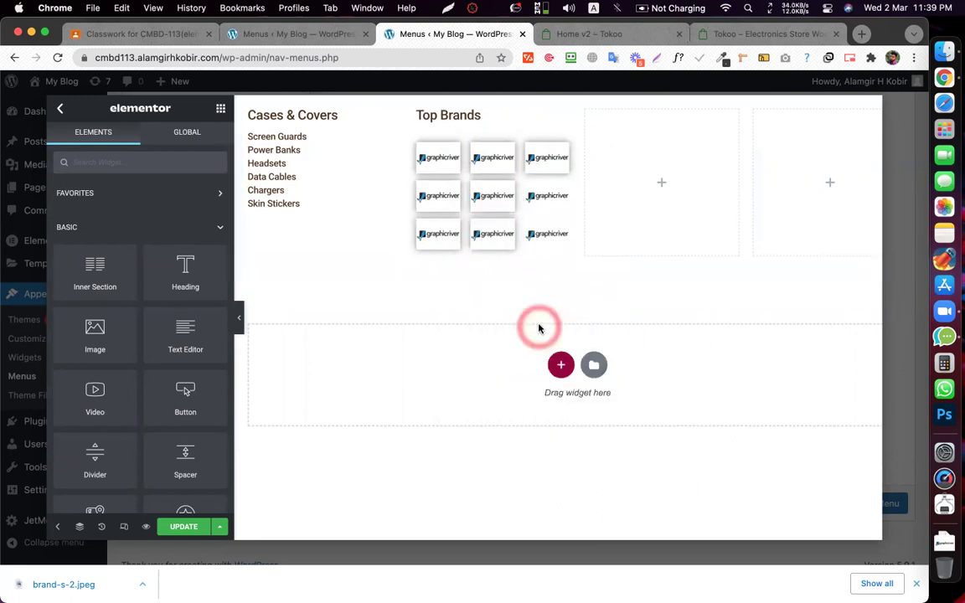
- Copy the top-right logo's style, accidentally pasting an extra tenth logo into the grid
{"action": "left_click", "coordinate": [548, 160]}
{"action": "right_click", "coordinate": [547, 154]}
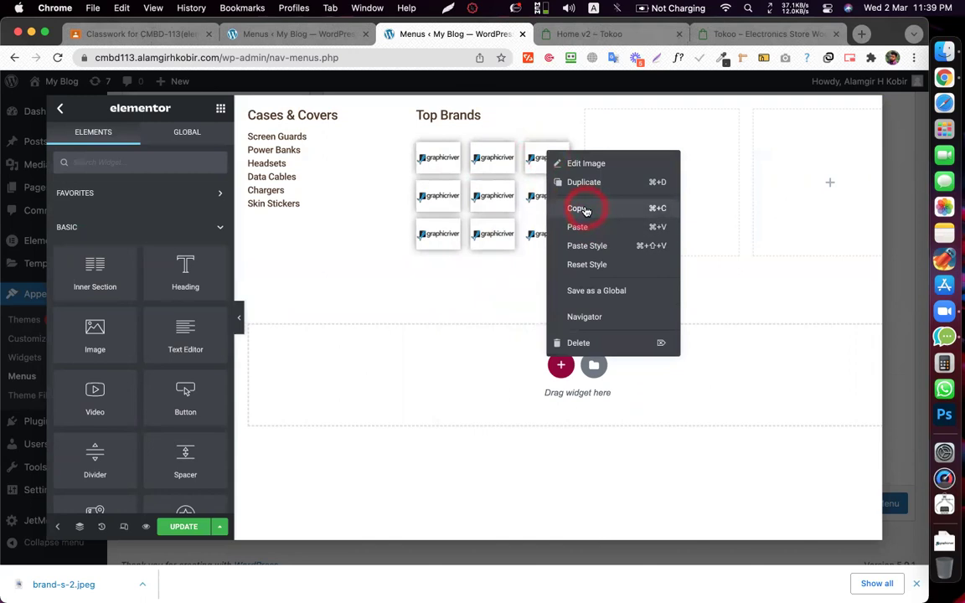
{"action": "left_click", "coordinate": [586, 207]}
{"action": "left_click", "coordinate": [547, 201]}
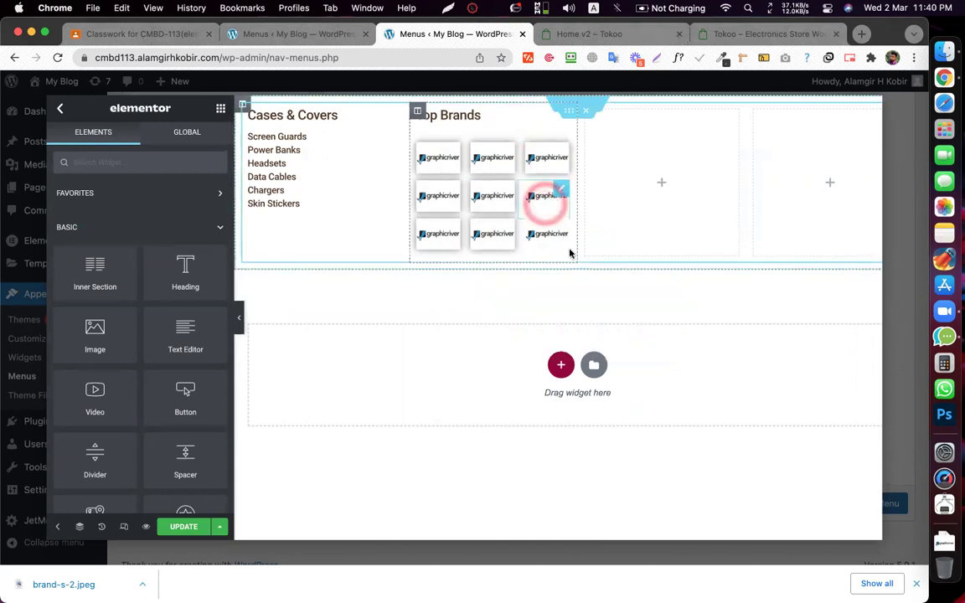
{"action": "left_click", "coordinate": [548, 191]}
{"action": "right_click", "coordinate": [549, 195]}
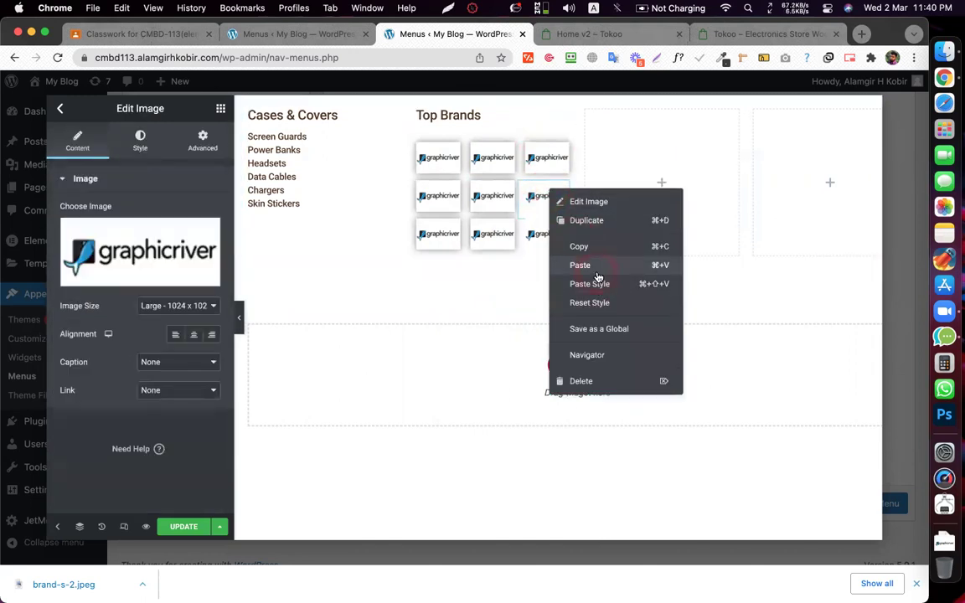
{"action": "left_click", "coordinate": [596, 270]}
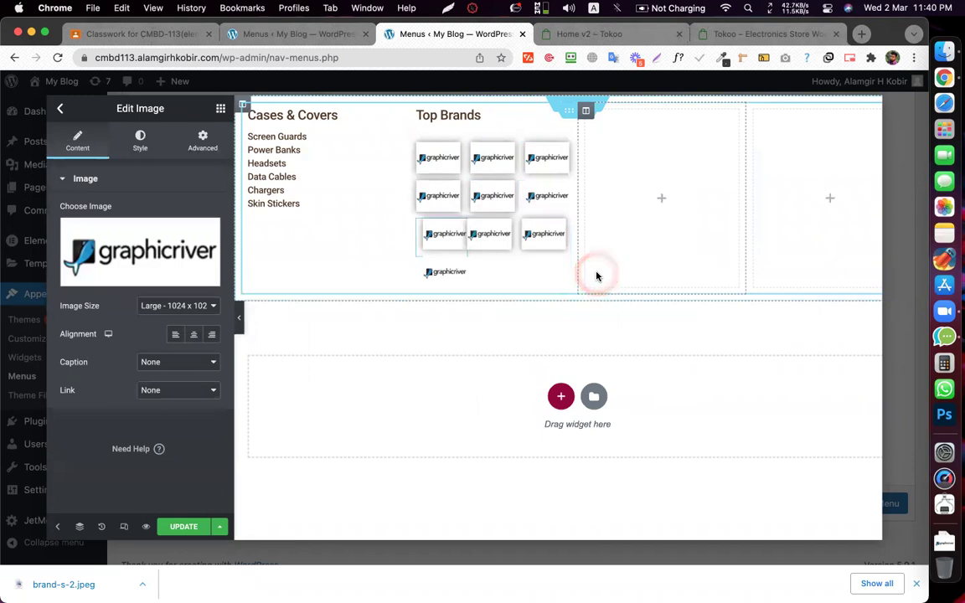
- Undo the extra logo and paste the style onto the right logos in rows 2 and 3
{"action": "key", "text": "super+z"}
{"action": "left_click", "coordinate": [541, 193]}
{"action": "left_click", "coordinate": [588, 282]}
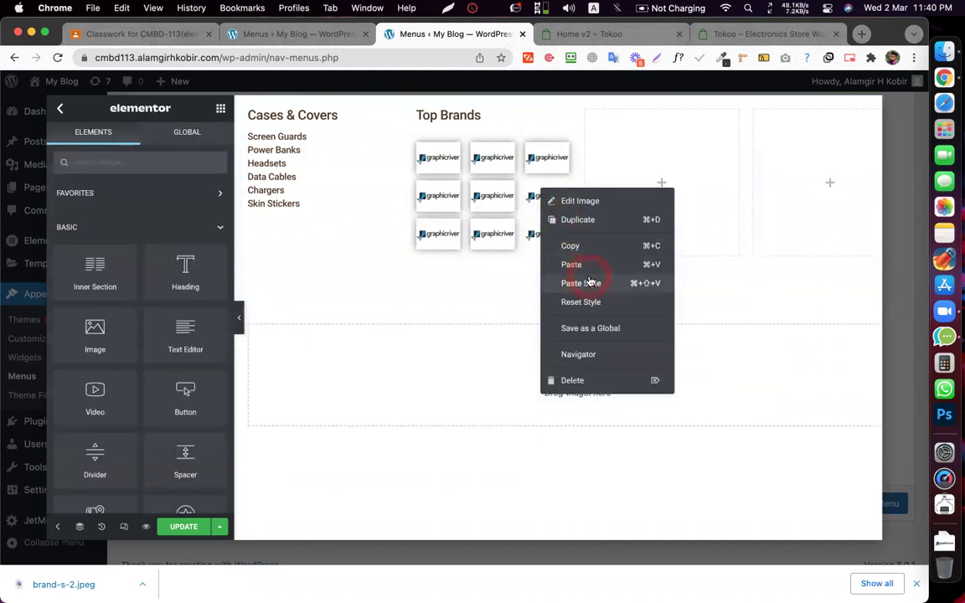
{"action": "left_click", "coordinate": [540, 225]}
{"action": "right_click", "coordinate": [539, 224]}
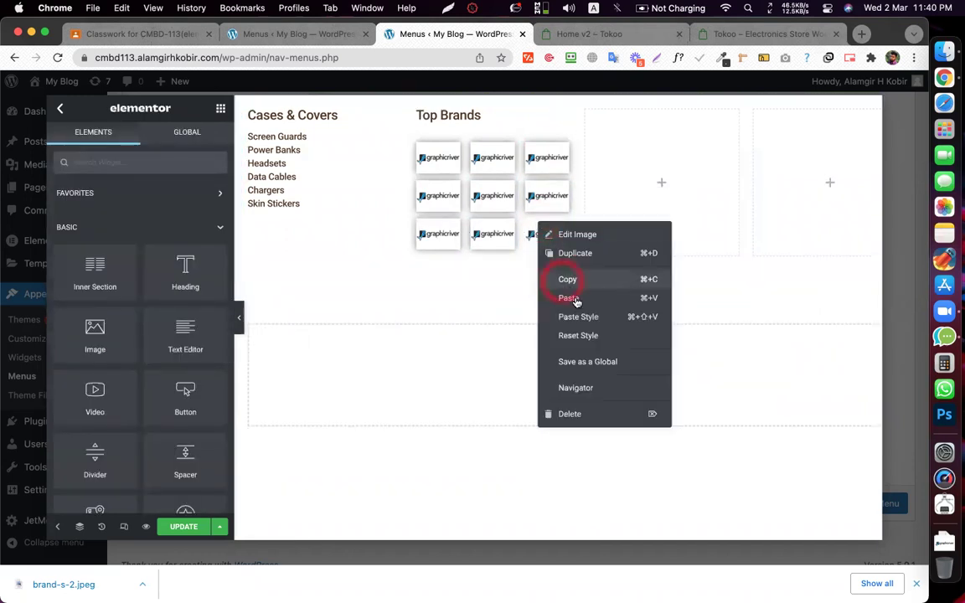
{"action": "left_click", "coordinate": [588, 318]}
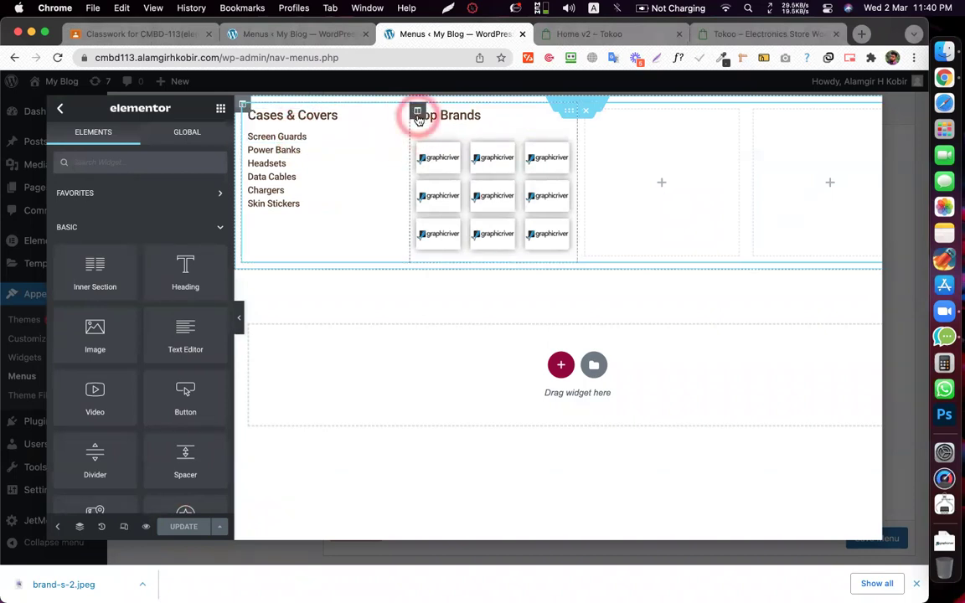
- Set the Top Brands column's Widgets Space to 5, then view the Tokoo demo storefront
{"action": "left_click", "coordinate": [417, 112]}
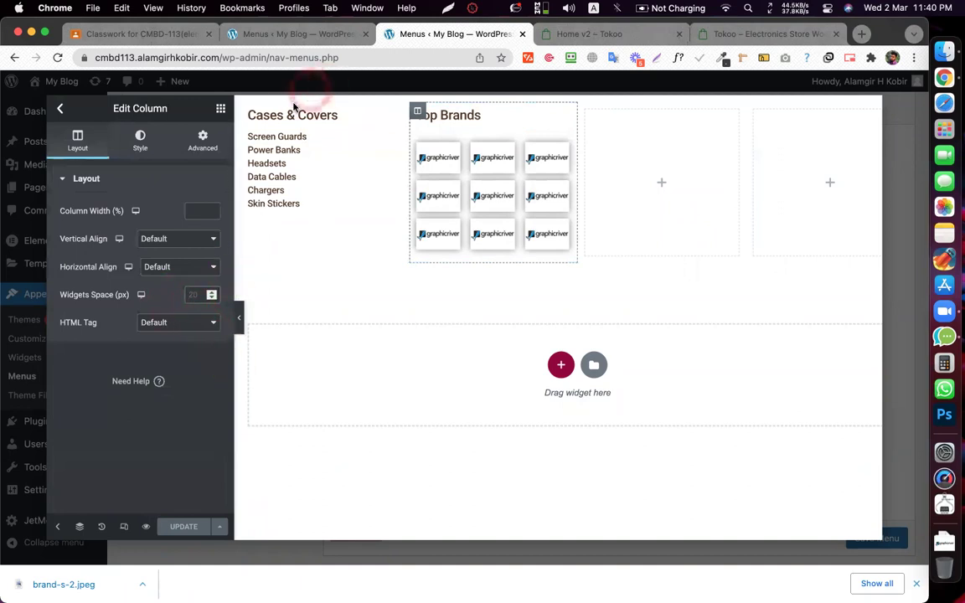
{"action": "left_click", "coordinate": [176, 291]}
{"action": "type", "text": "5"}
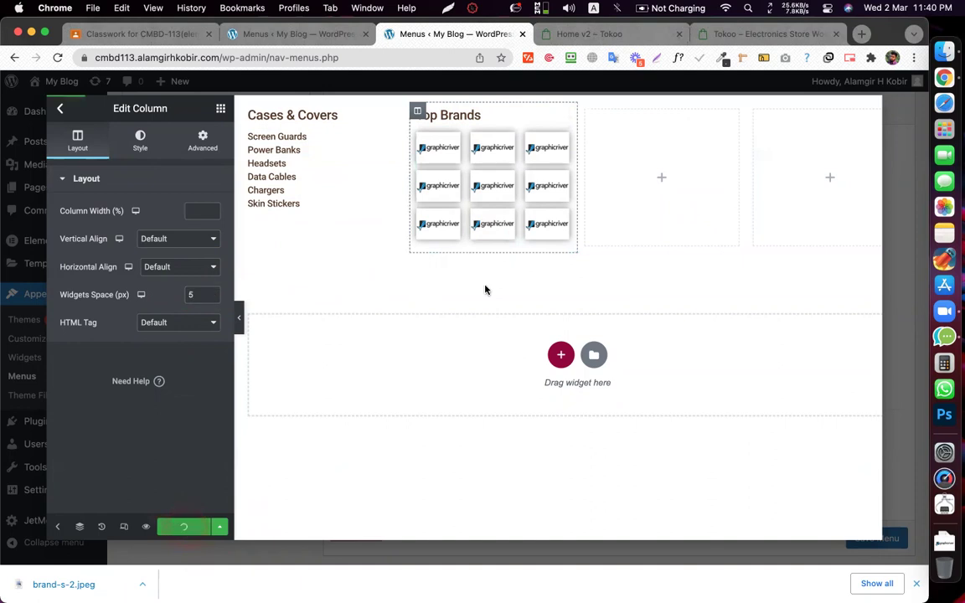
{"action": "left_click", "coordinate": [580, 40]}
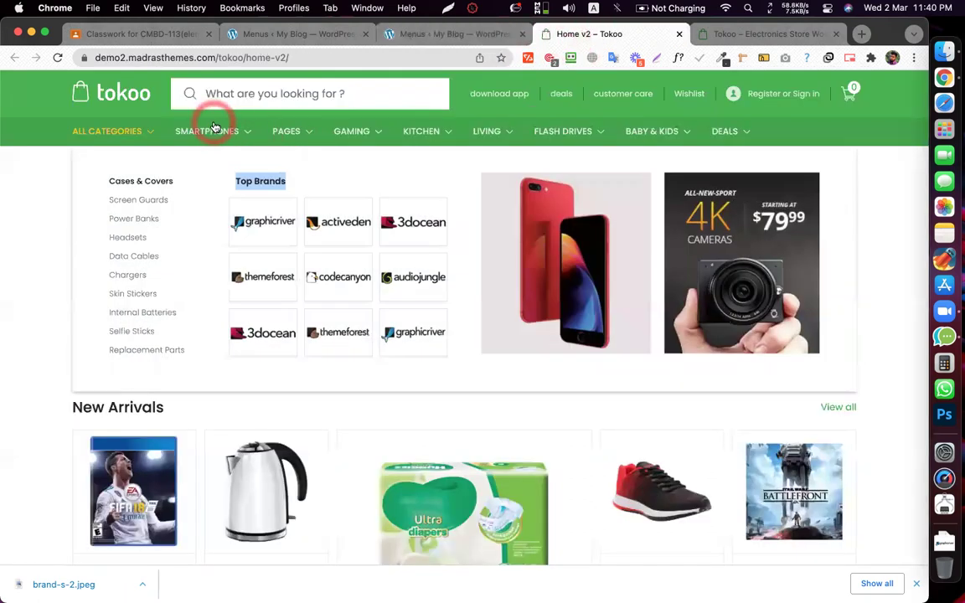
- Delete the empty fourth column from the mega menu
{"action": "left_click", "coordinate": [448, 36]}
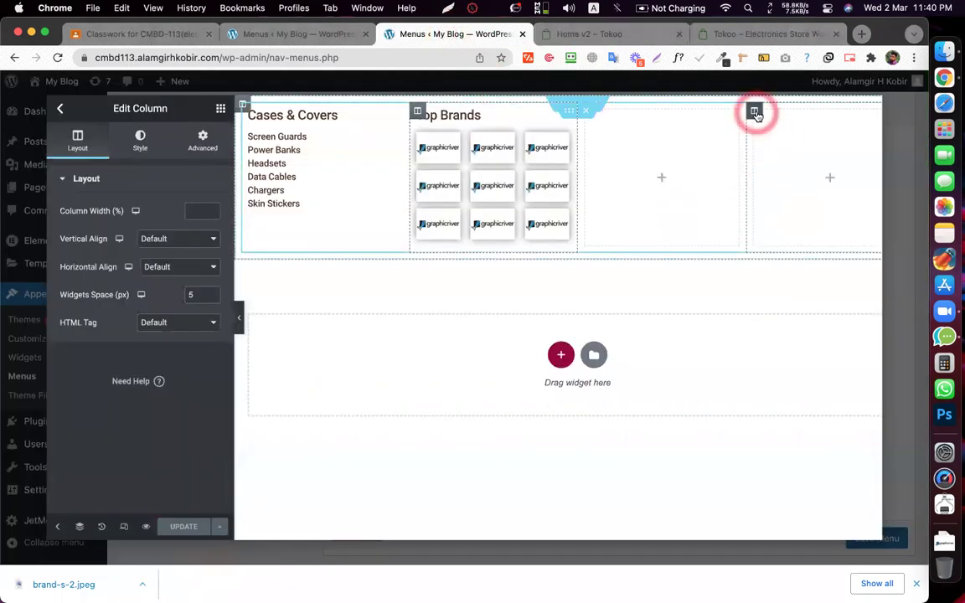
{"action": "right_click", "coordinate": [755, 114]}
{"action": "left_click", "coordinate": [776, 310]}
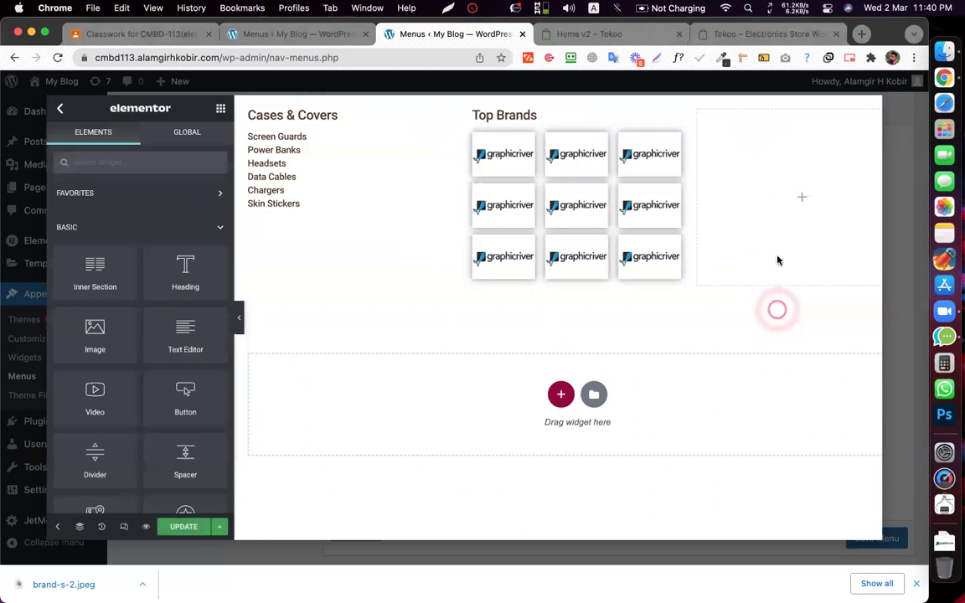
- Drop an Image widget into the right column and open its media library picker
{"action": "left_click", "coordinate": [794, 200]}
{"action": "left_click_drag", "start_coordinate": [107, 315], "coordinate": [95, 338]}
{"action": "left_click_drag", "start_coordinate": [331, 247], "coordinate": [746, 222]}
{"action": "left_click", "coordinate": [685, 213]}
{"action": "left_click", "coordinate": [749, 195]}
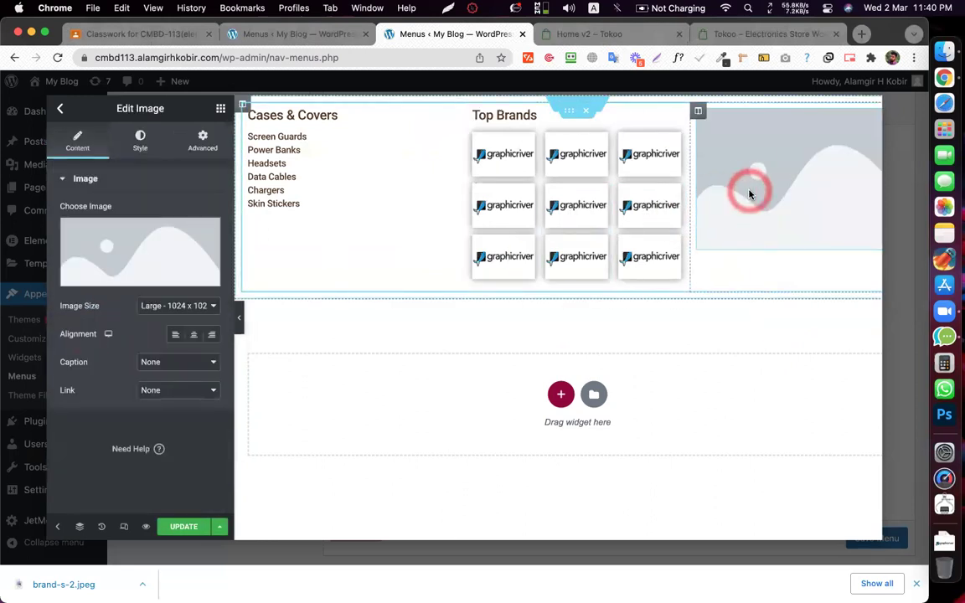
{"action": "left_click", "coordinate": [117, 234]}
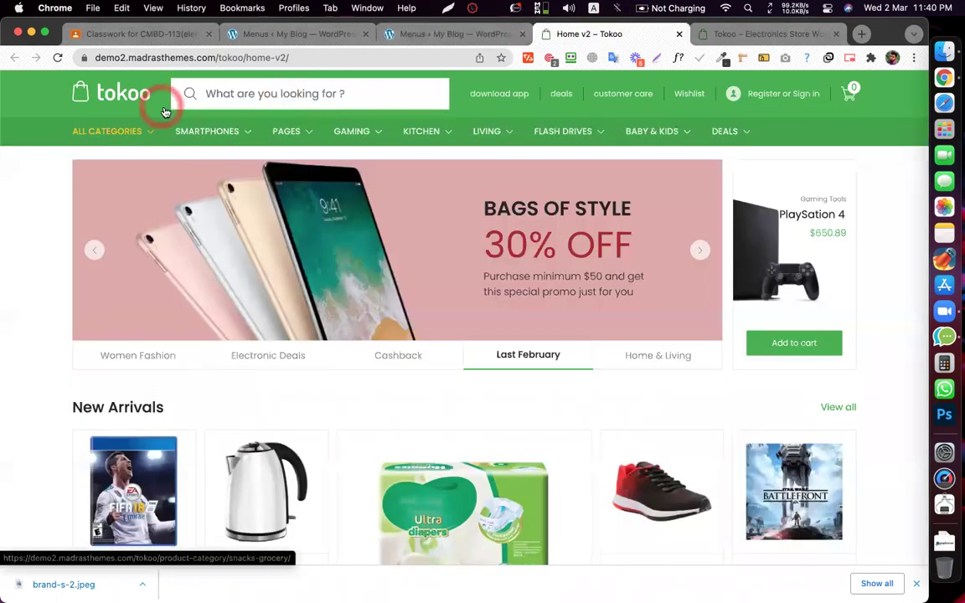
- Save the red phone image from the Tokoo mega menu to disk
{"action": "mouse_move", "coordinate": [209, 134]}
{"action": "right_click", "coordinate": [527, 192]}
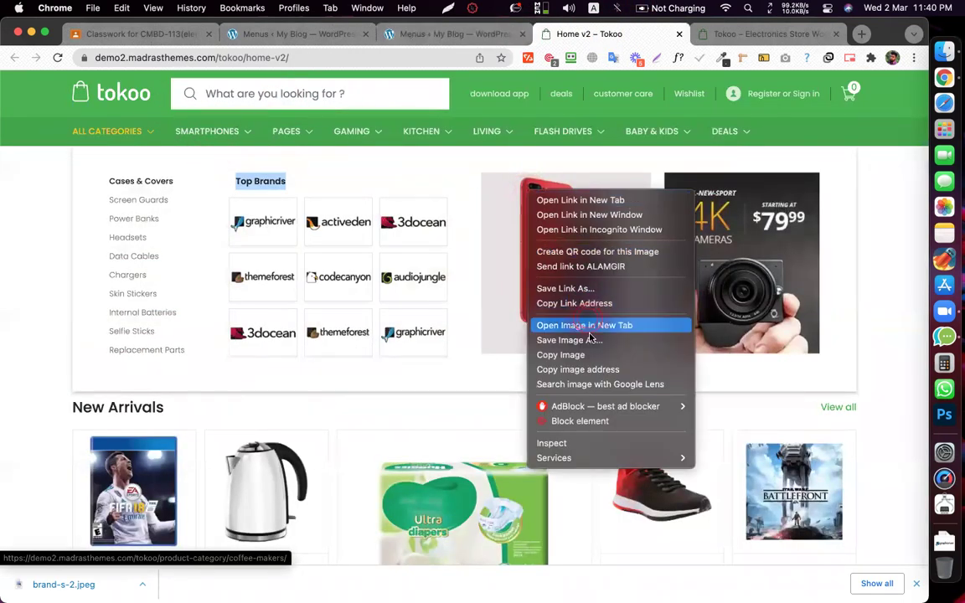
{"action": "left_click", "coordinate": [592, 340]}
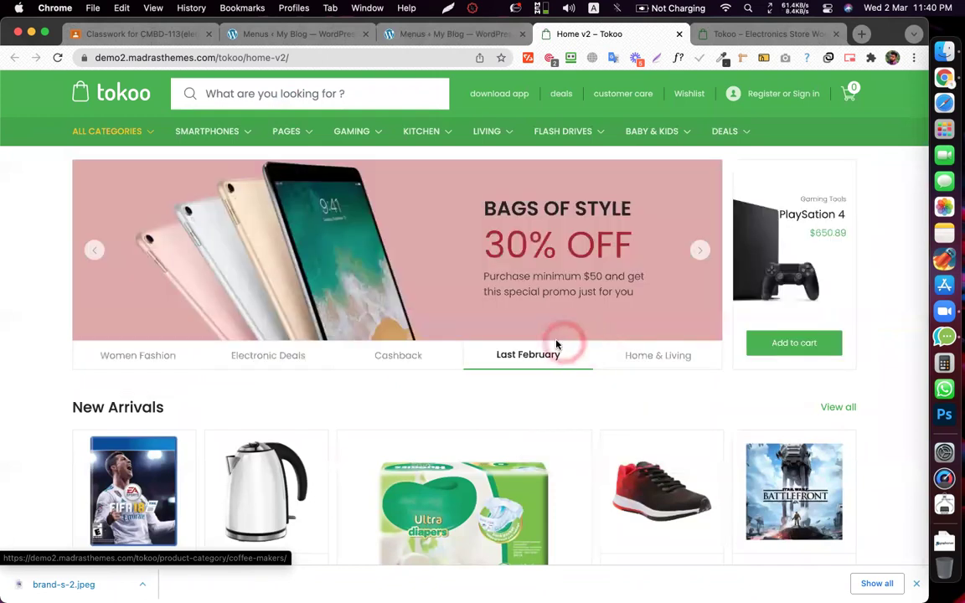
{"action": "key", "text": "Return"}
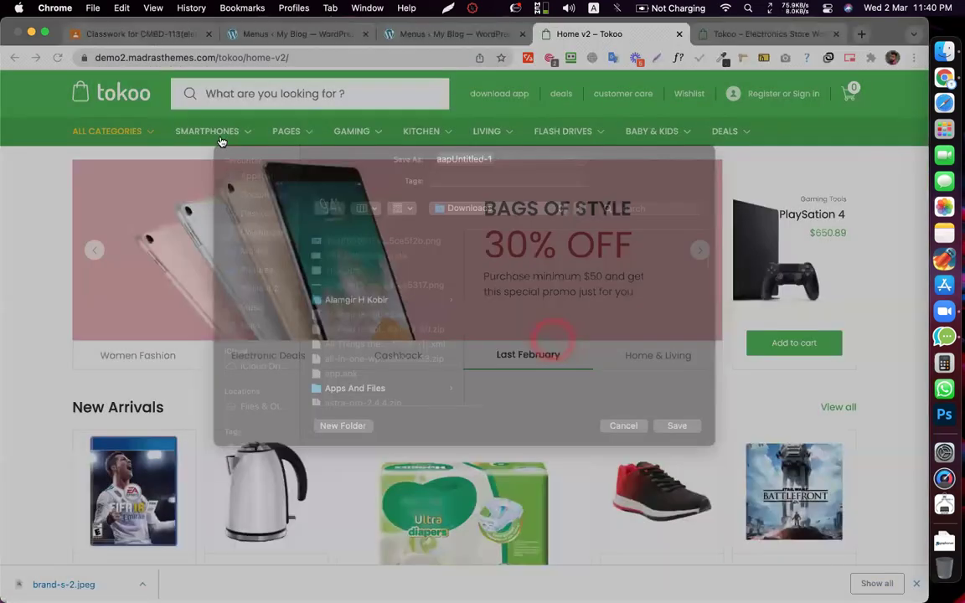
- Save the 4K camera banner image from the Tokoo mega menu to disk
{"action": "left_click", "coordinate": [301, 136]}
{"action": "left_click", "coordinate": [647, 279]}
{"action": "right_click", "coordinate": [704, 258]}
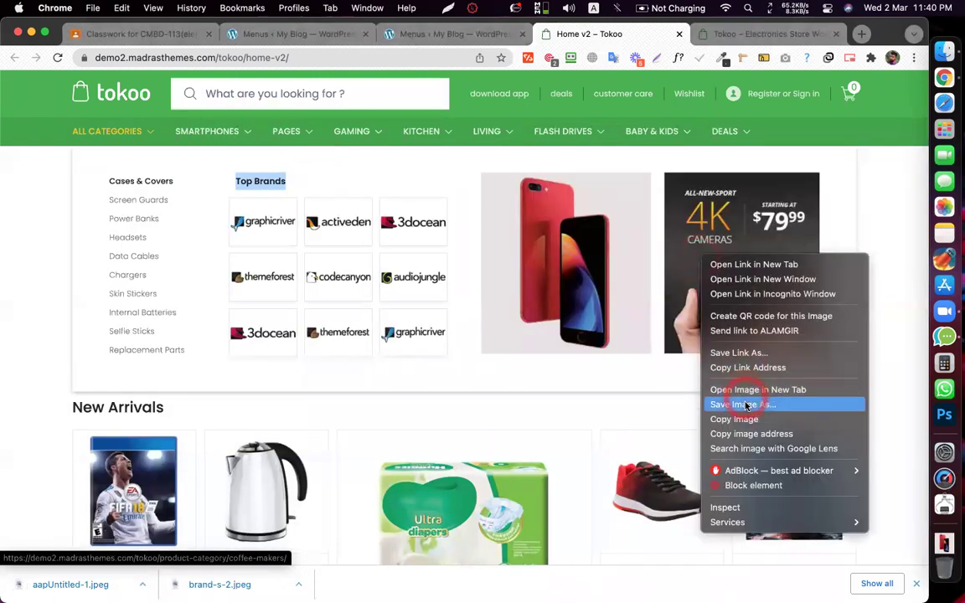
{"action": "left_click", "coordinate": [747, 406]}
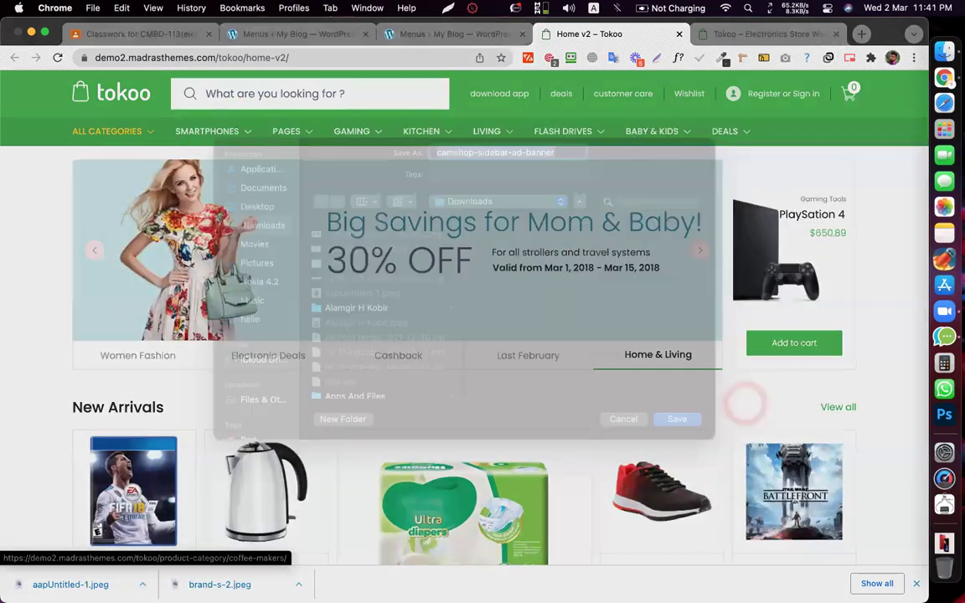
{"action": "key", "text": "Return"}
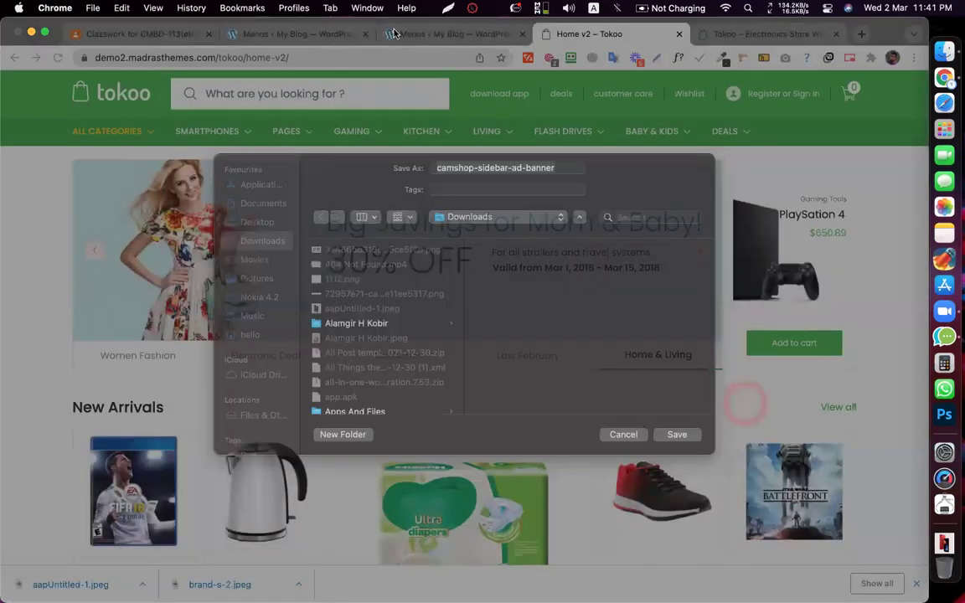
- Upload both saved banner images into WordPress's Insert Media library
{"action": "left_click", "coordinate": [394, 33]}
{"action": "left_click_drag", "start_coordinate": [211, 583], "coordinate": [329, 318]}
{"action": "left_click_drag", "start_coordinate": [67, 583], "coordinate": [67, 580]}
{"action": "left_click_drag", "start_coordinate": [293, 428], "coordinate": [344, 403]}
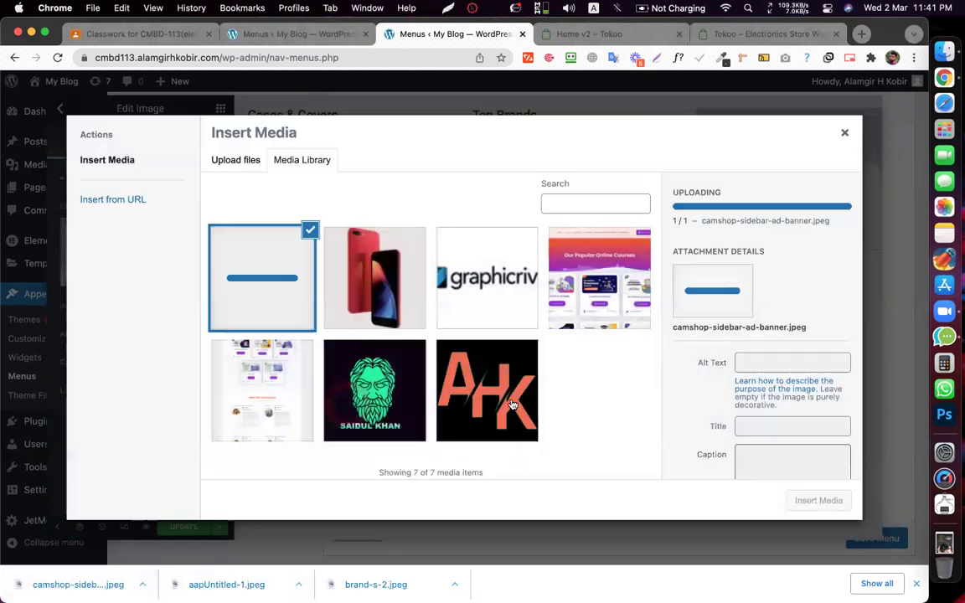
- Insert the red phone picture aapUntitled-1.jpeg into the right column and open its Positioning Width options
{"action": "left_click", "coordinate": [403, 262]}
{"action": "left_click", "coordinate": [821, 500]}
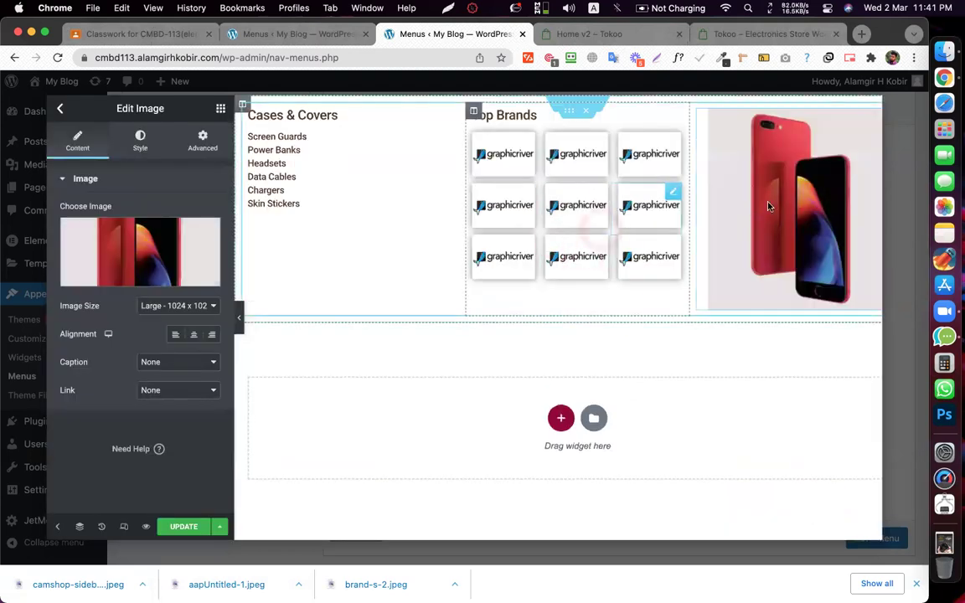
{"action": "left_click", "coordinate": [736, 194]}
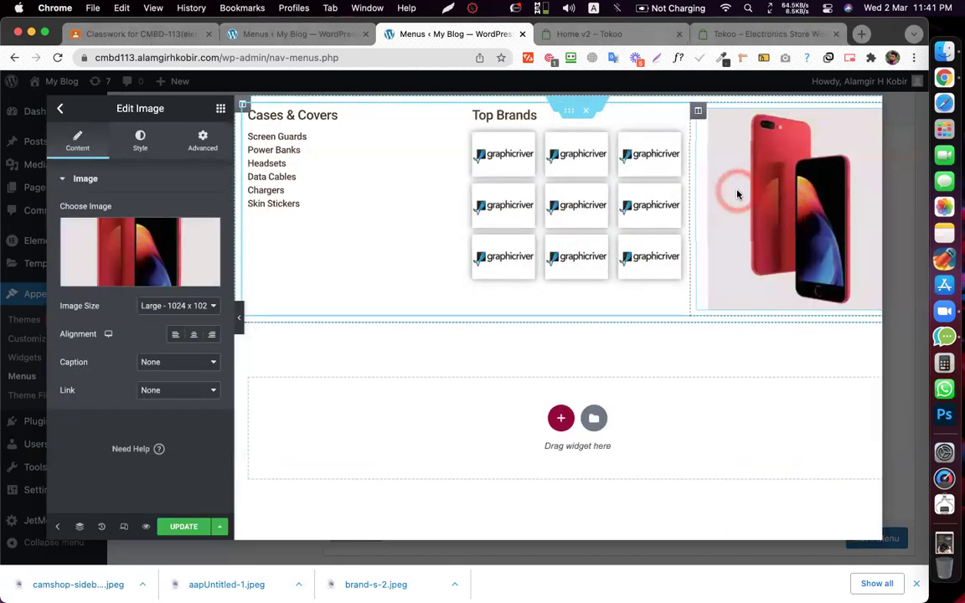
{"action": "left_click", "coordinate": [563, 211]}
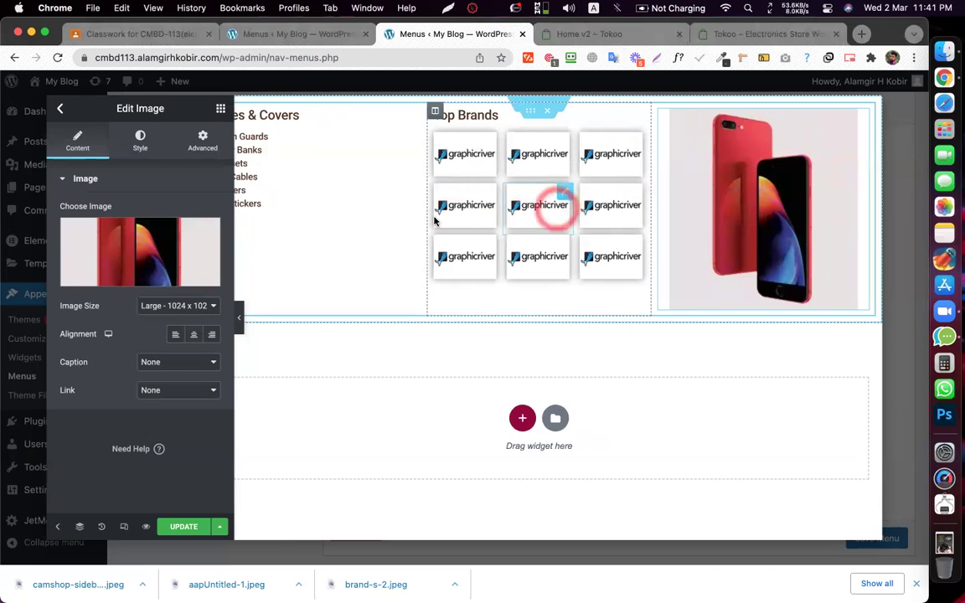
{"action": "left_click", "coordinate": [178, 162]}
{"action": "left_click", "coordinate": [203, 154]}
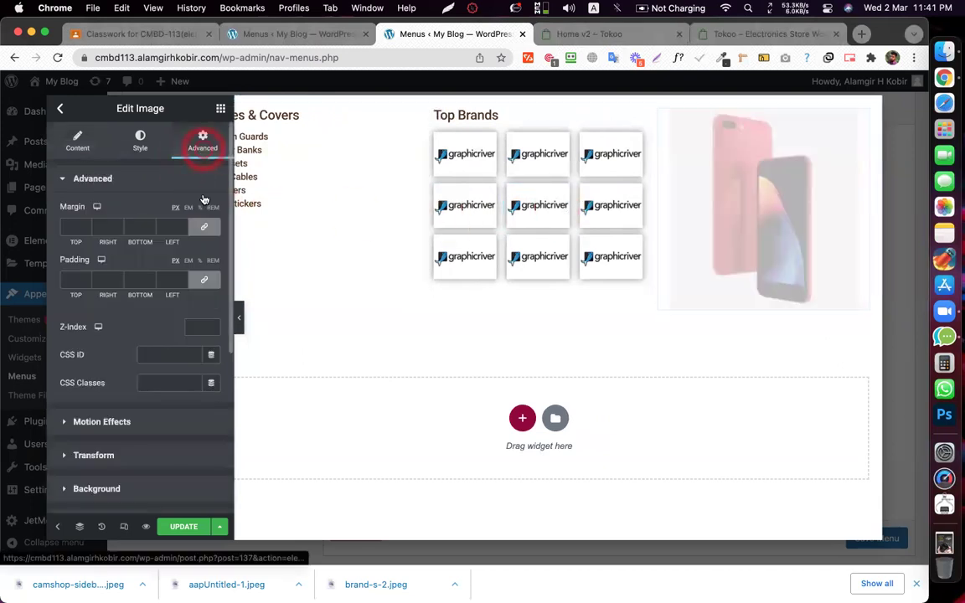
{"action": "scroll", "coordinate": [198, 326], "scroll_direction": "down", "scroll_amount": 5}
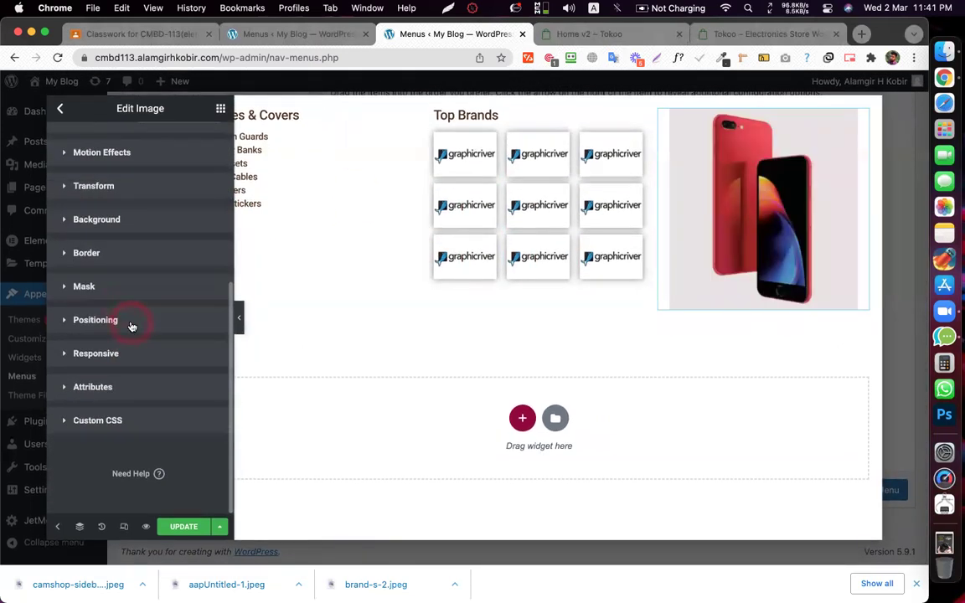
{"action": "left_click", "coordinate": [131, 325]}
{"action": "left_click", "coordinate": [165, 413]}
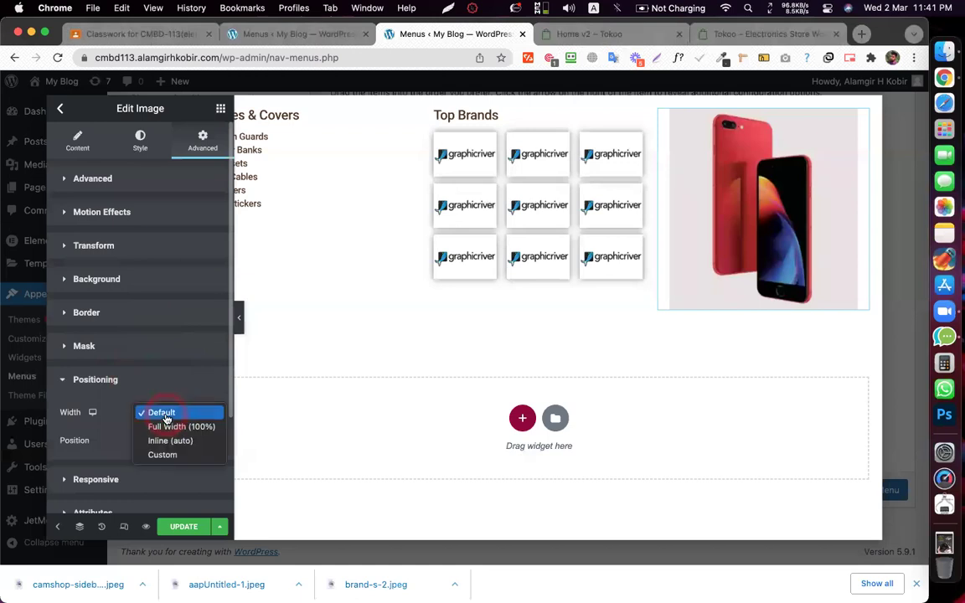
- Give the phone image a custom width of 50 and duplicate it
{"action": "left_click", "coordinate": [170, 457]}
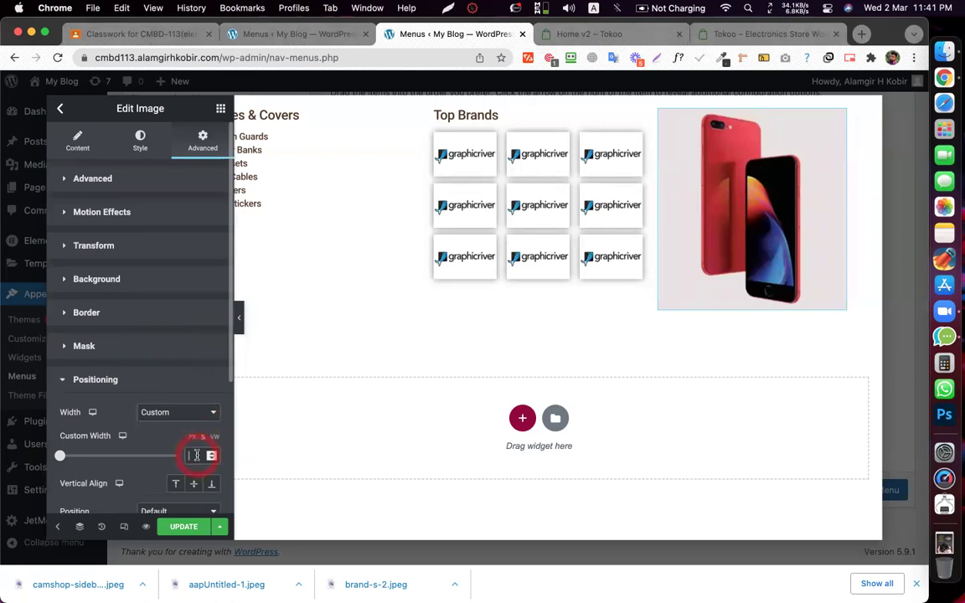
{"action": "type", "text": "50"}
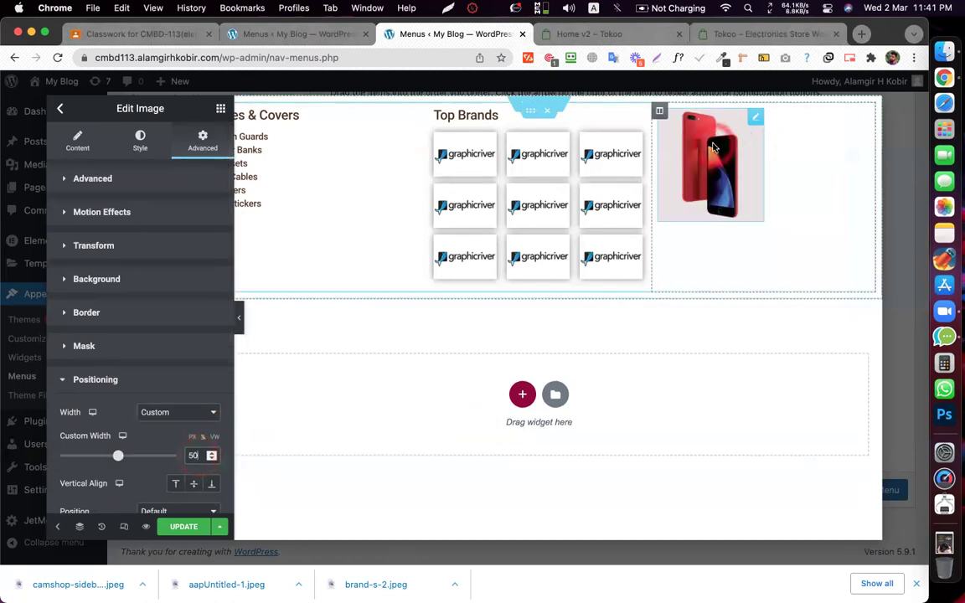
{"action": "right_click", "coordinate": [714, 148]}
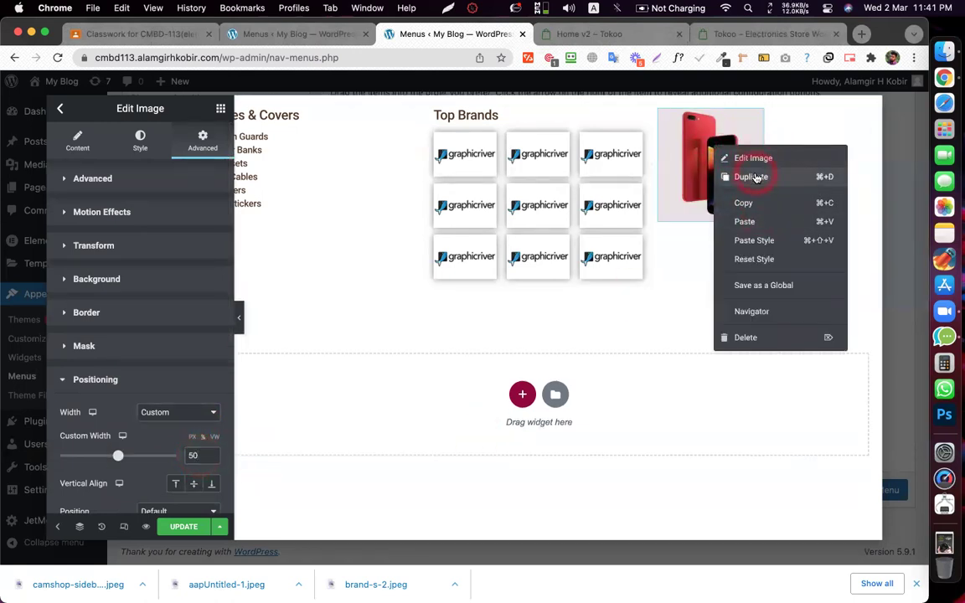
{"action": "left_click", "coordinate": [757, 177]}
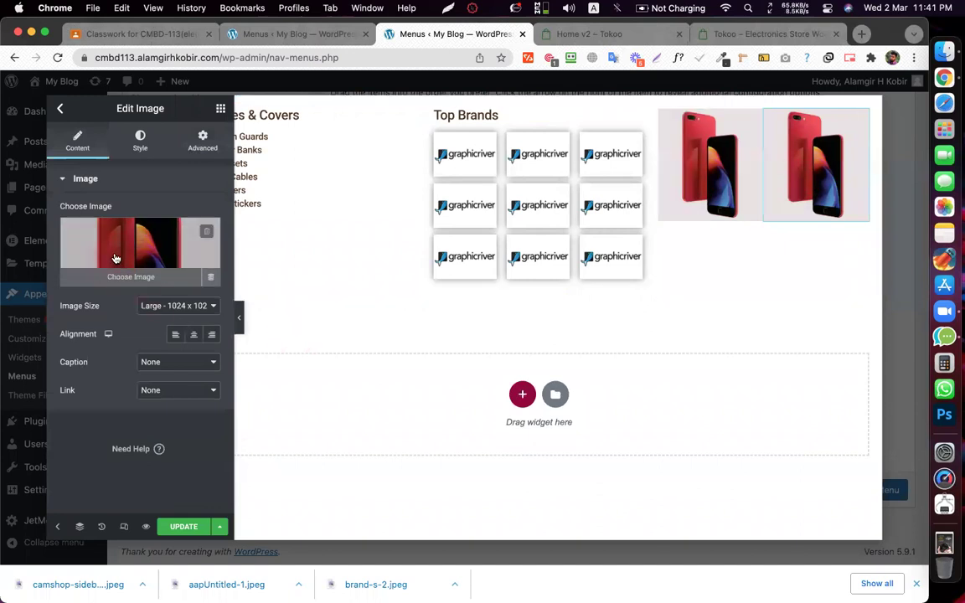
- Replace the copy's picture with camshop-sidebar-ad-banner.jpeg from the Media Library
{"action": "left_click", "coordinate": [115, 258]}
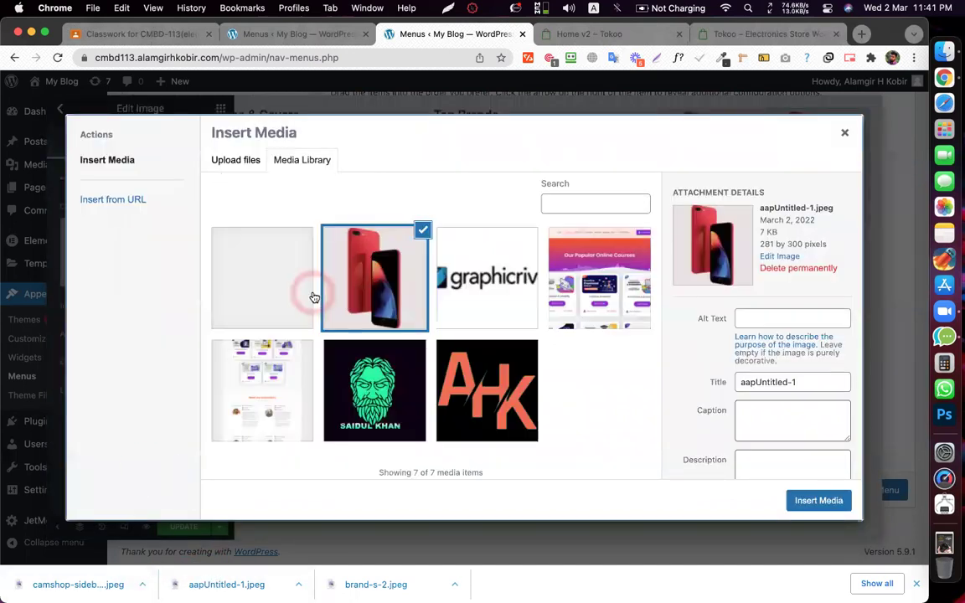
{"action": "left_click", "coordinate": [263, 250]}
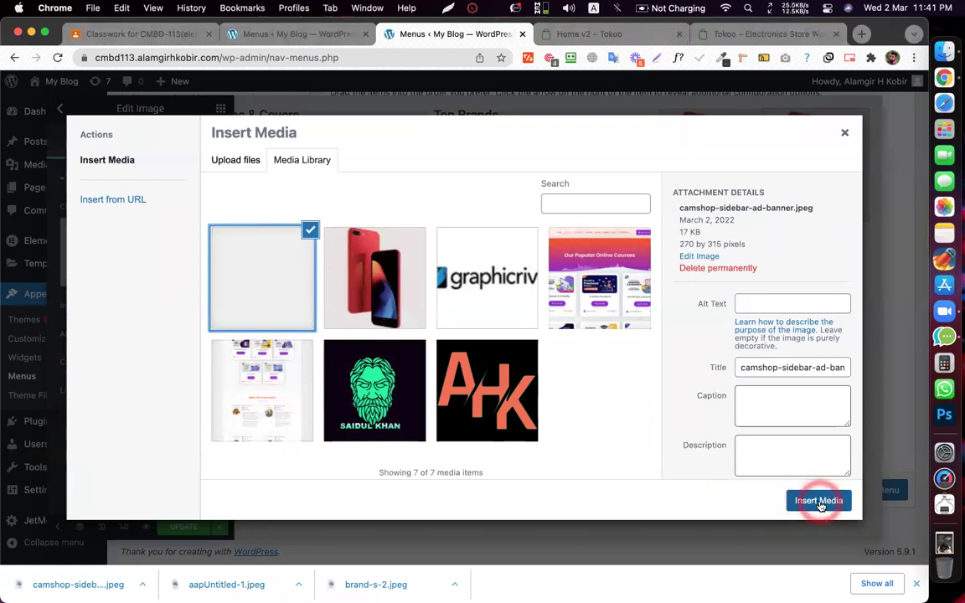
{"action": "left_click", "coordinate": [819, 501]}
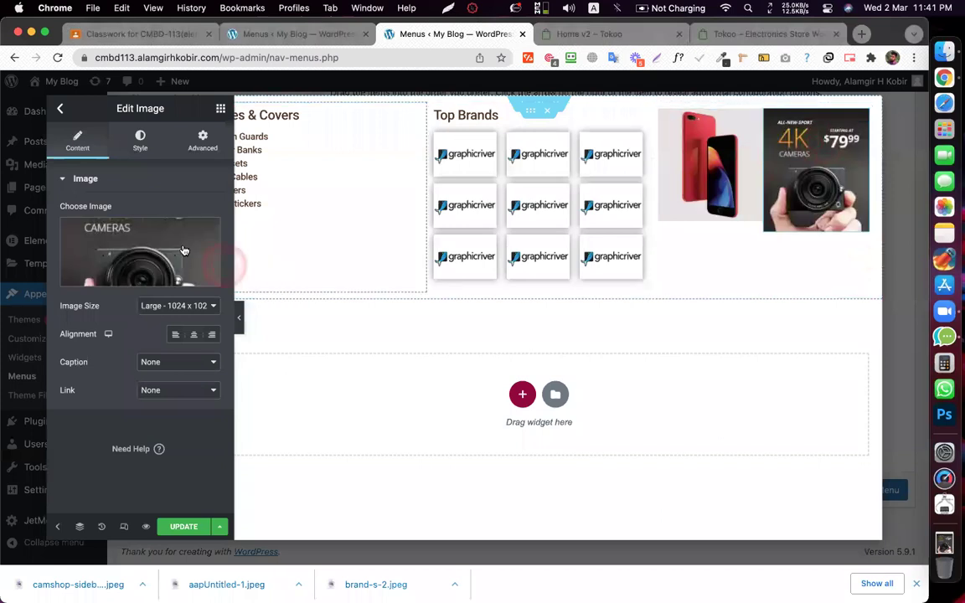
- Narrow the camera banner beside the phone and set its alignment to Right
{"action": "left_click", "coordinate": [239, 322]}
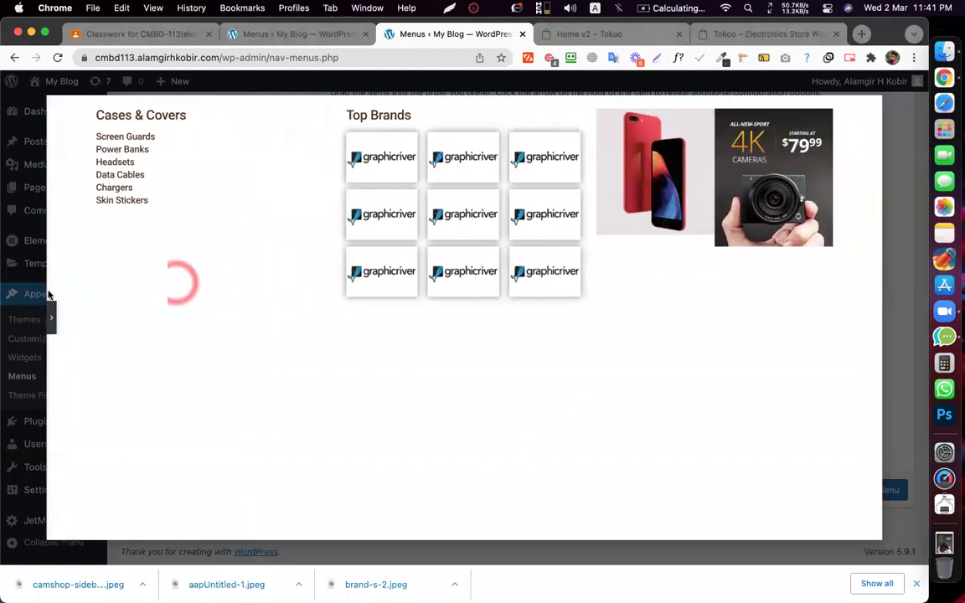
{"action": "left_click", "coordinate": [48, 315]}
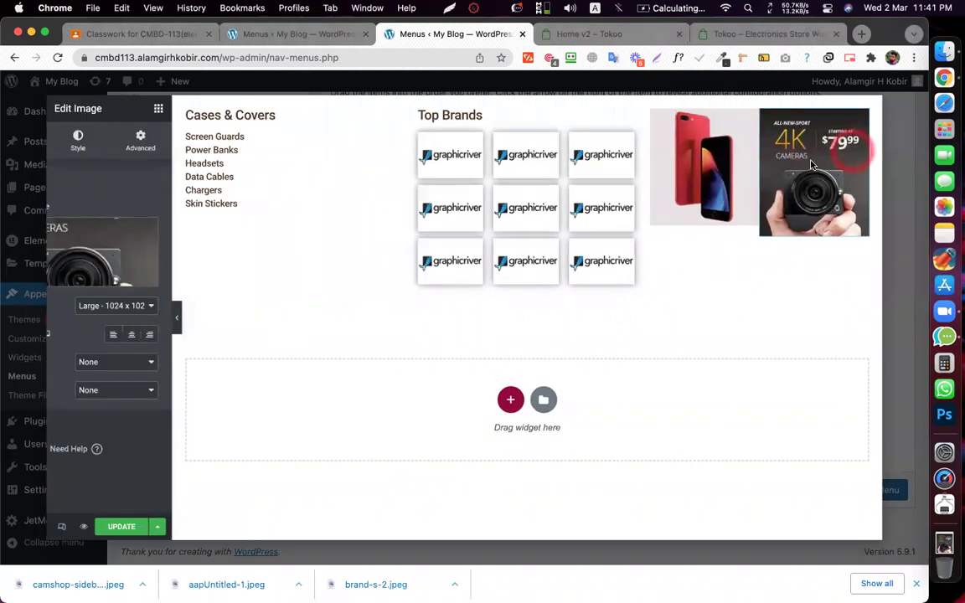
{"action": "left_click_drag", "start_coordinate": [804, 160], "coordinate": [804, 201]}
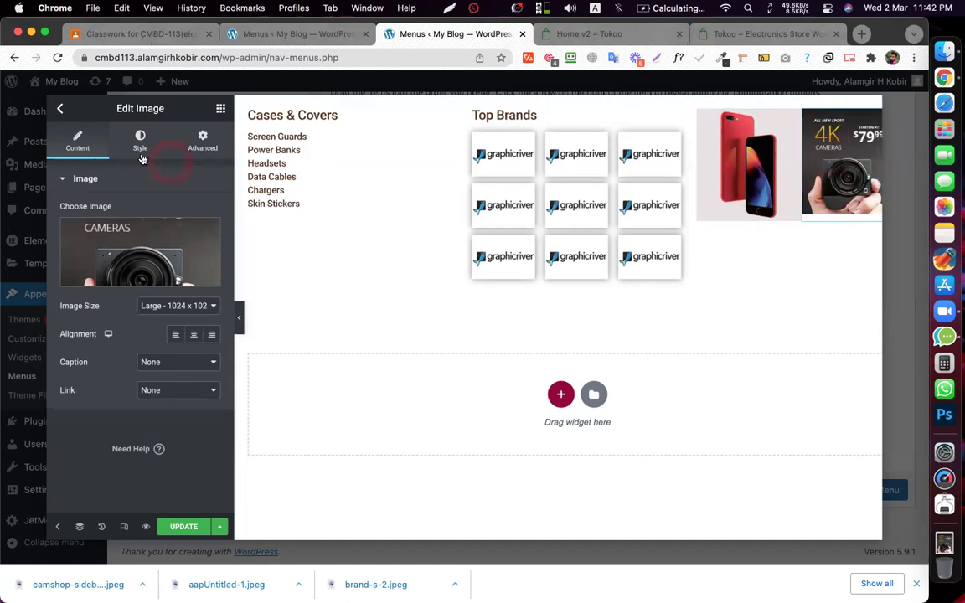
{"action": "left_click", "coordinate": [203, 140]}
{"action": "scroll", "coordinate": [168, 419], "scroll_direction": "down", "scroll_amount": 5}
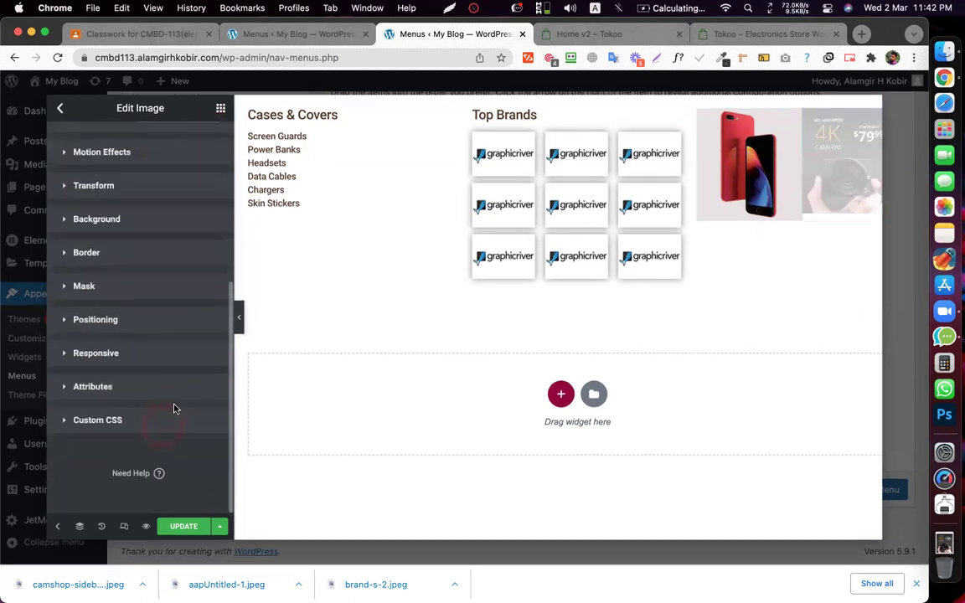
{"action": "scroll", "coordinate": [176, 377], "scroll_direction": "up", "scroll_amount": 5}
{"action": "left_click", "coordinate": [807, 188]}
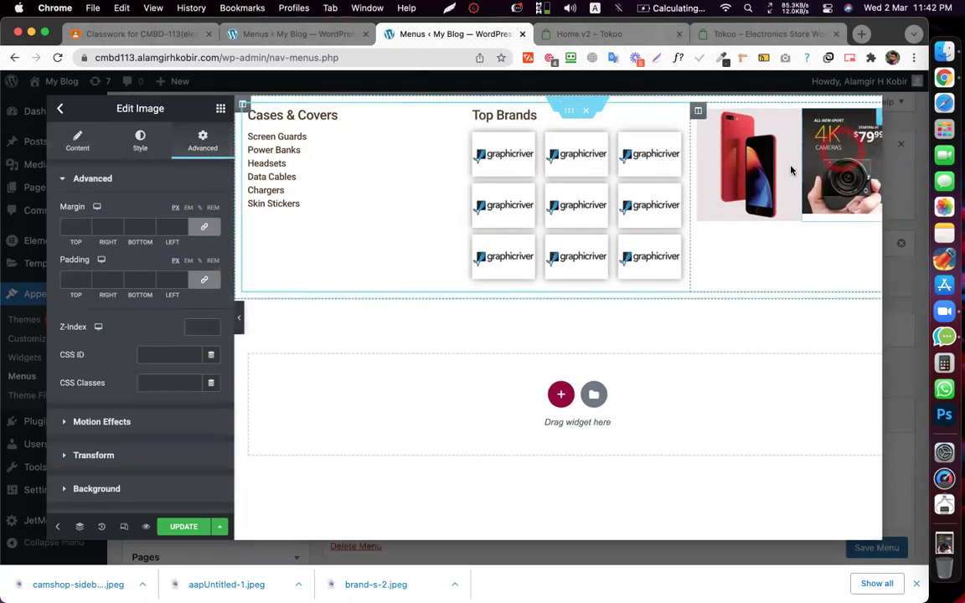
{"action": "left_click", "coordinate": [79, 138]}
{"action": "left_click", "coordinate": [208, 336]}
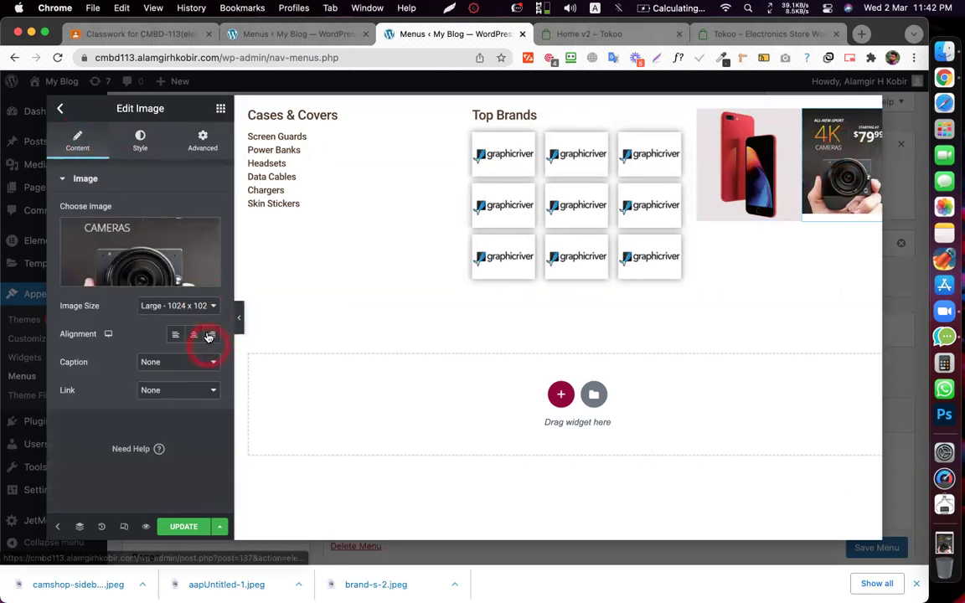
- Set the phone image's alignment to Left and save the mega menu content
{"action": "left_click", "coordinate": [749, 195]}
{"action": "left_click", "coordinate": [78, 138]}
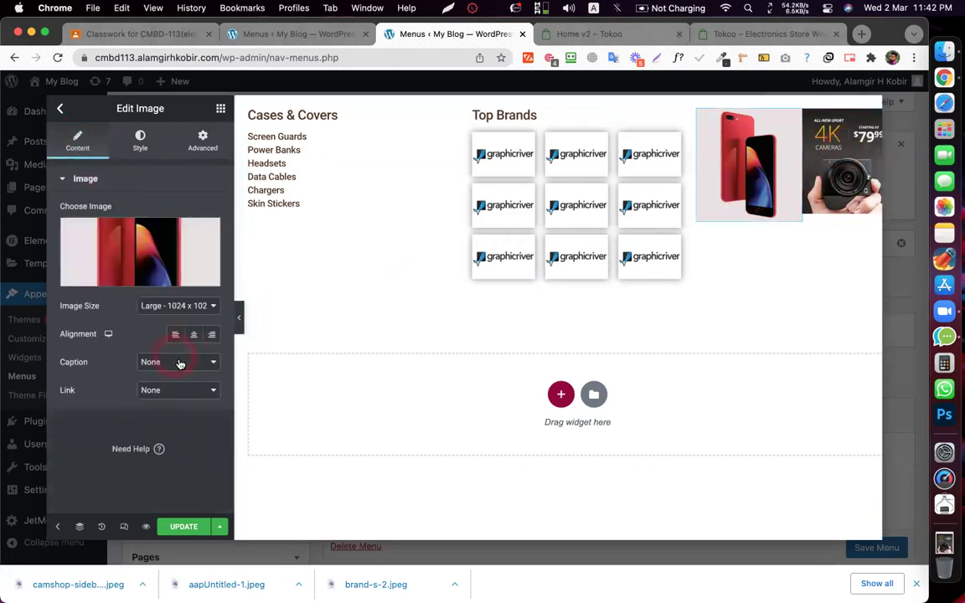
{"action": "left_click", "coordinate": [171, 333]}
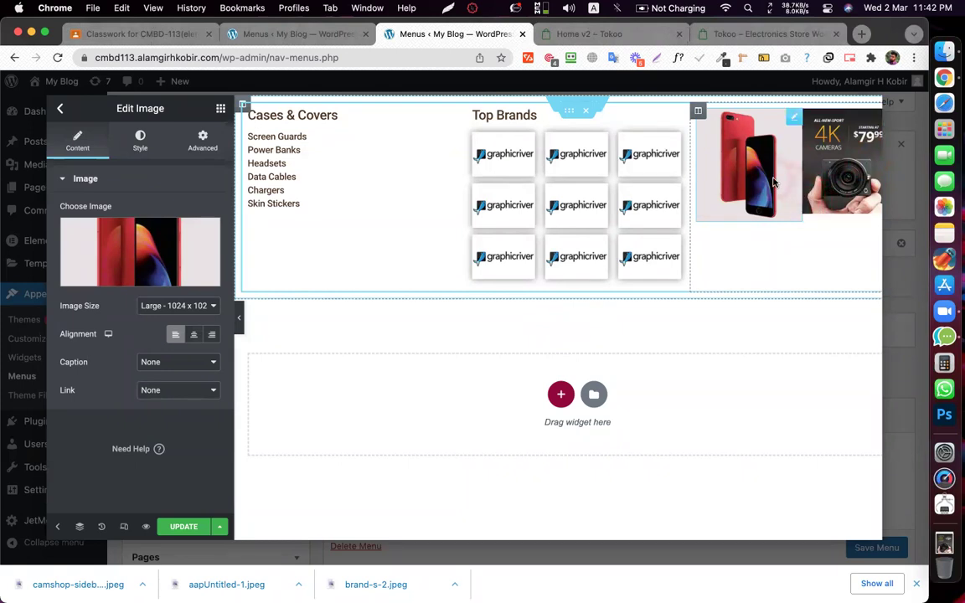
{"action": "left_click", "coordinate": [798, 177]}
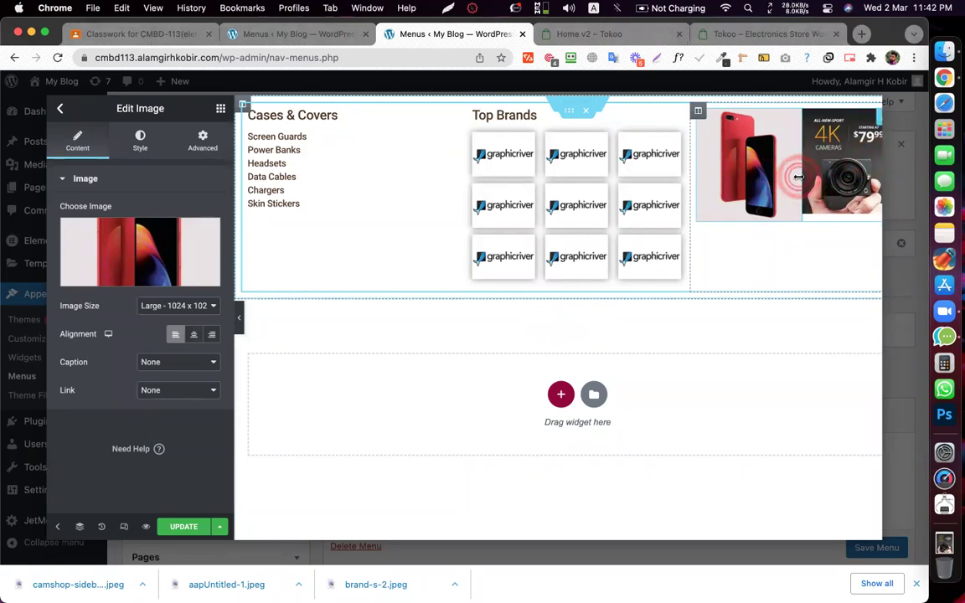
{"action": "left_click", "coordinate": [185, 527]}
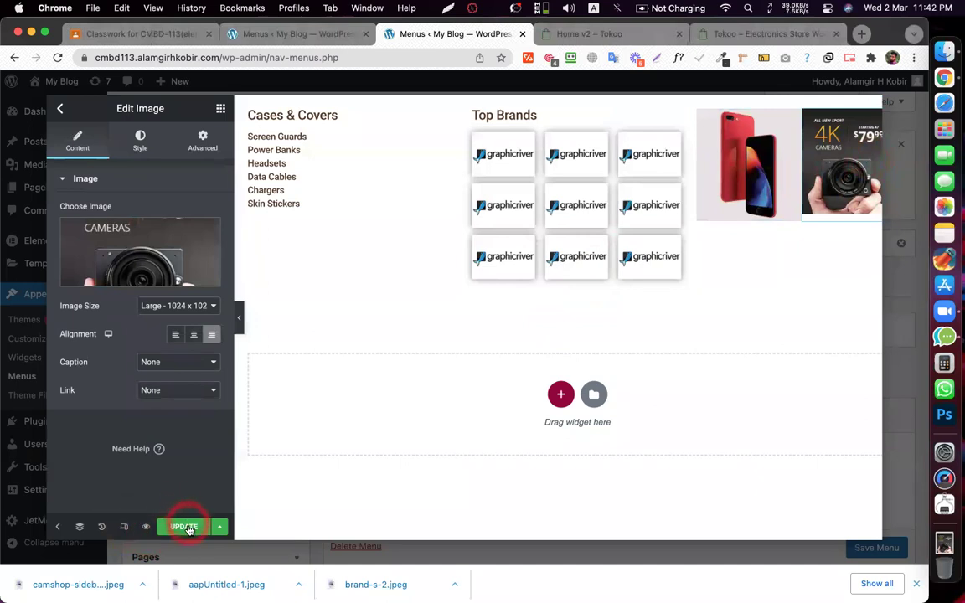
- Compare the result with the Tokoo demo storefront
{"action": "left_click", "coordinate": [769, 198]}
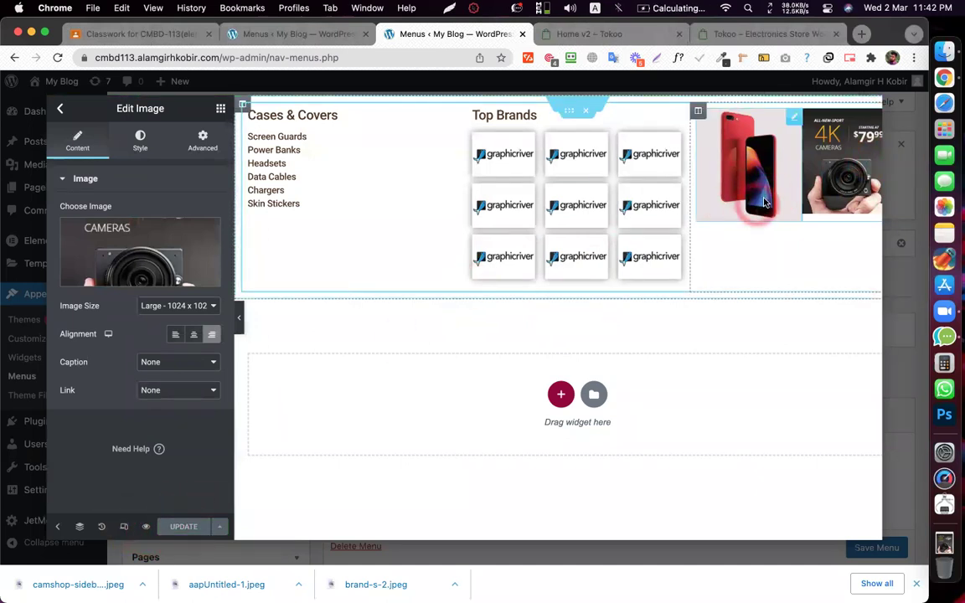
{"action": "left_click", "coordinate": [819, 131]}
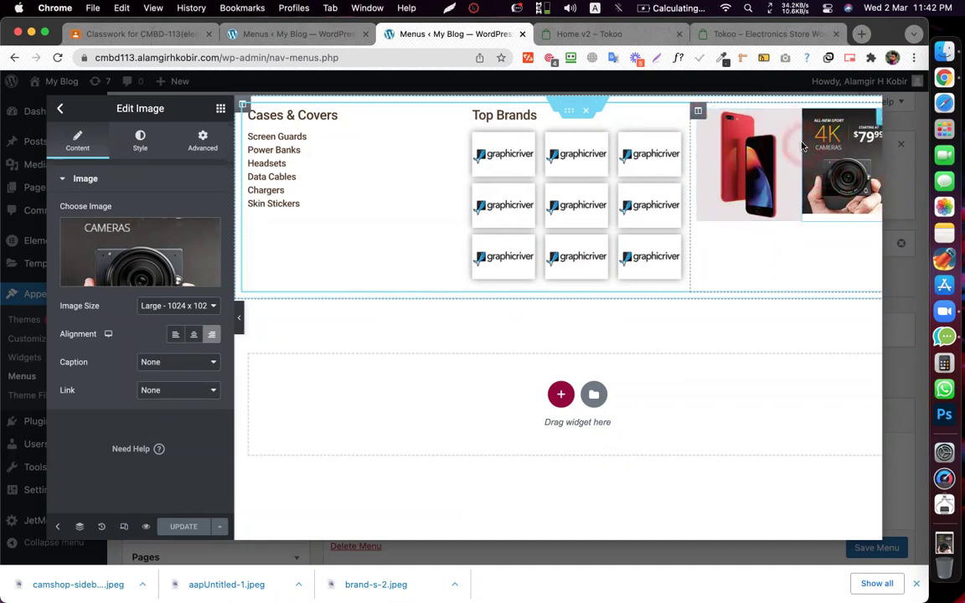
{"action": "left_click", "coordinate": [151, 148]}
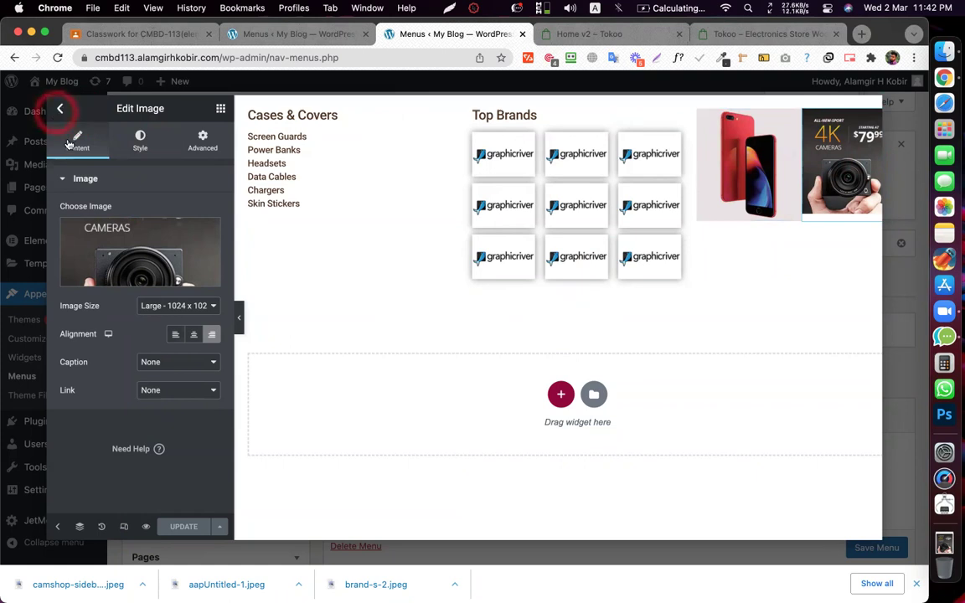
{"action": "left_click", "coordinate": [361, 322]}
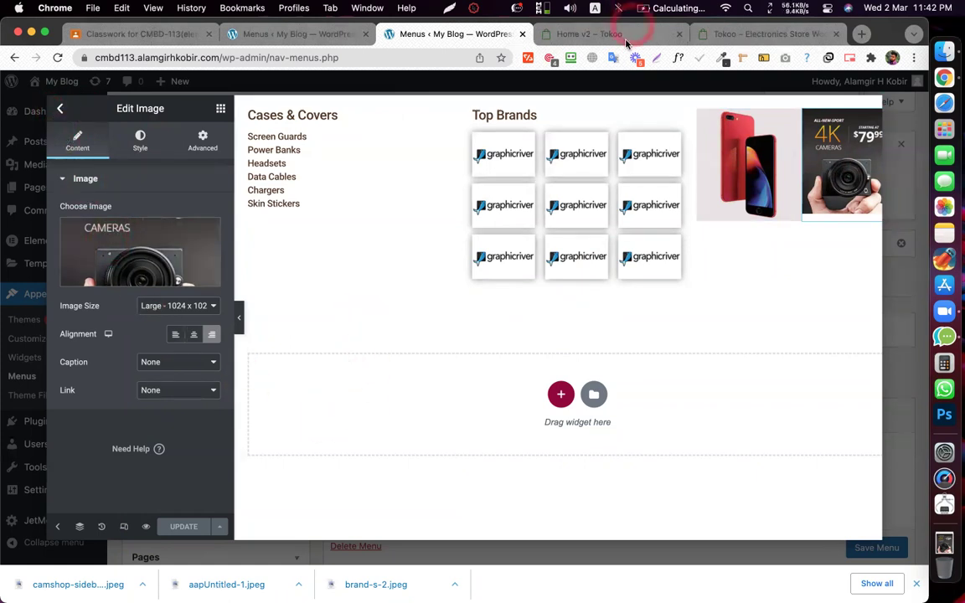
{"action": "left_click", "coordinate": [587, 33]}
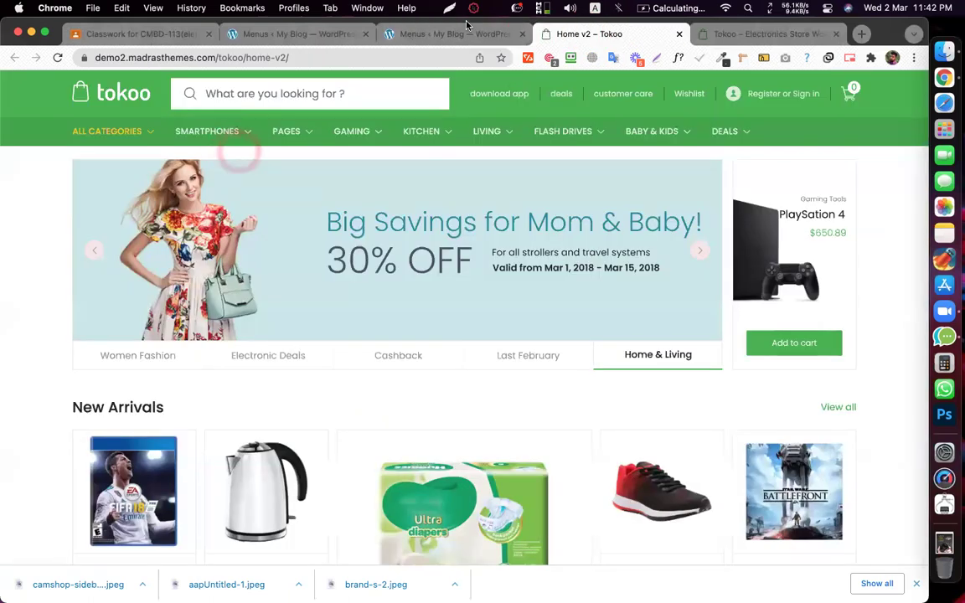
- Set the image column's Vertical Align to Middle
{"action": "mouse_move", "coordinate": [220, 141]}
{"action": "key", "text": "ctrl+shift+Tab"}
{"action": "left_click", "coordinate": [699, 110]}
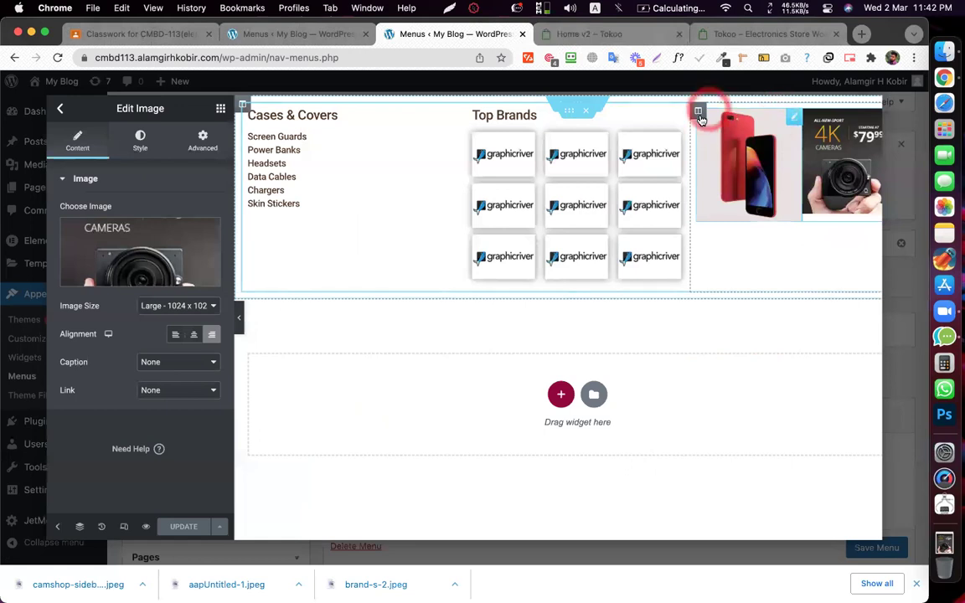
{"action": "left_click", "coordinate": [196, 241]}
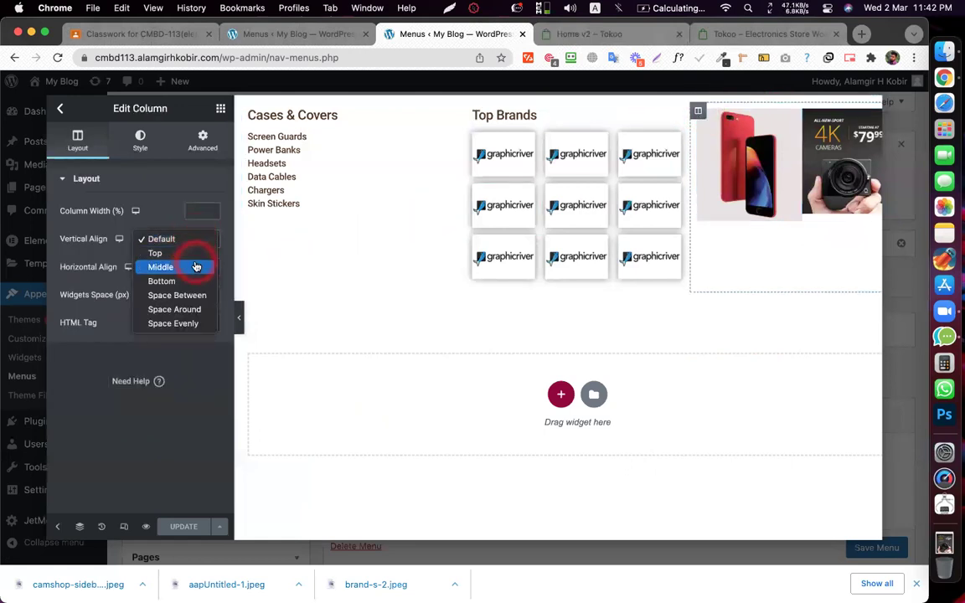
{"action": "left_click", "coordinate": [196, 267]}
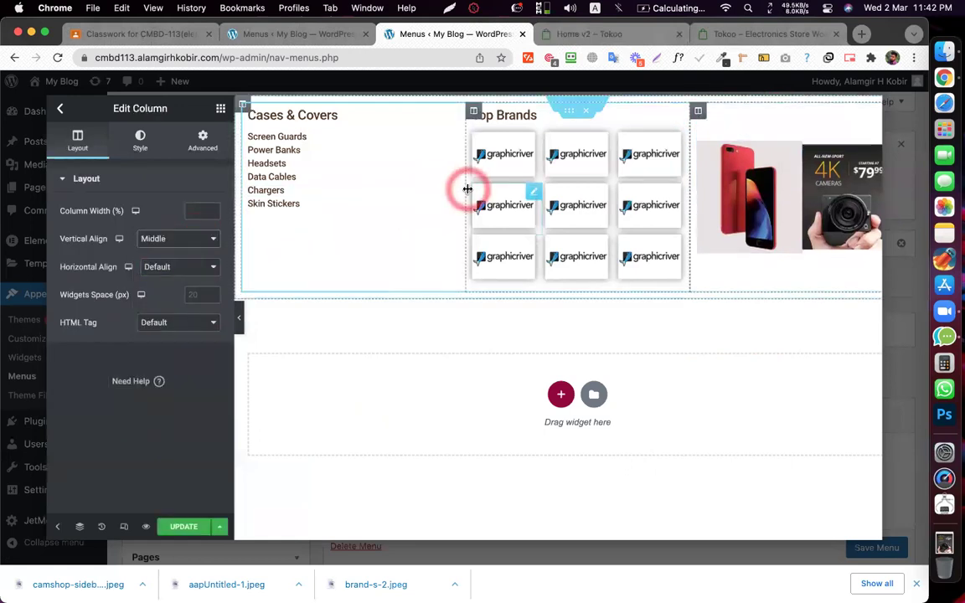
- Widen the image column to about 50%, narrowing Top Brands, and resize the phone image
{"action": "left_click_drag", "start_coordinate": [445, 183], "coordinate": [372, 178]}
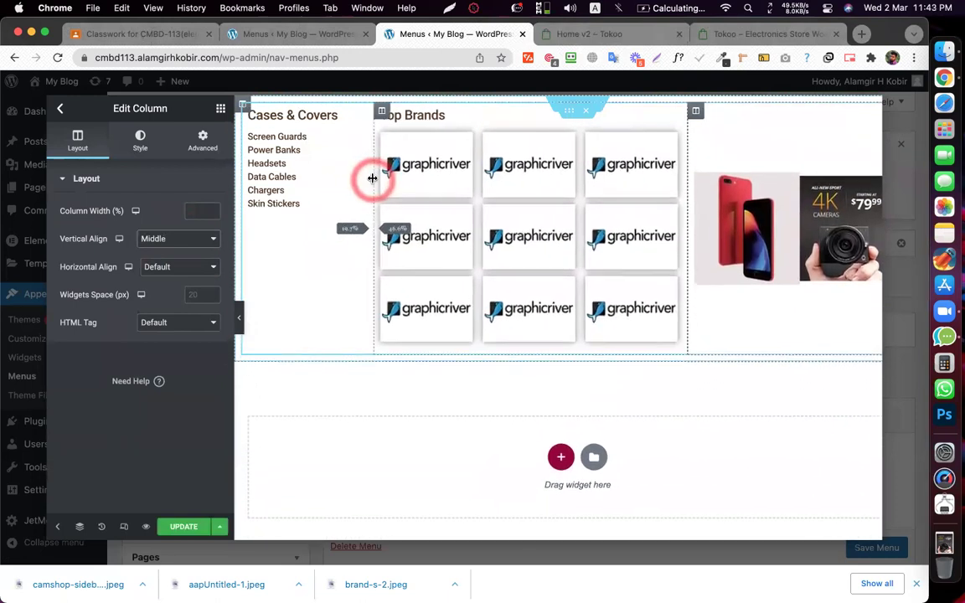
{"action": "left_click", "coordinate": [692, 194]}
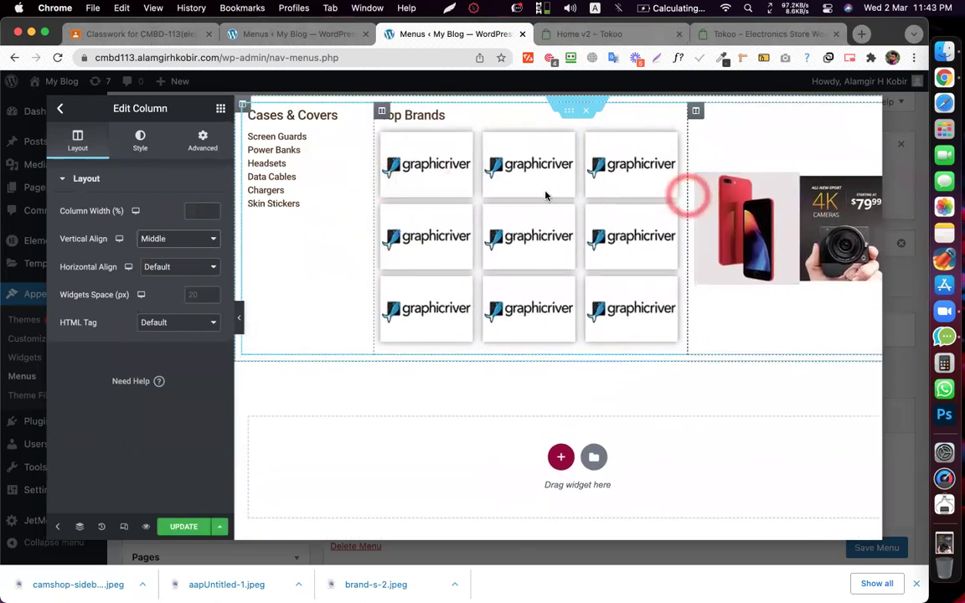
{"action": "left_click_drag", "start_coordinate": [660, 195], "coordinate": [575, 197]}
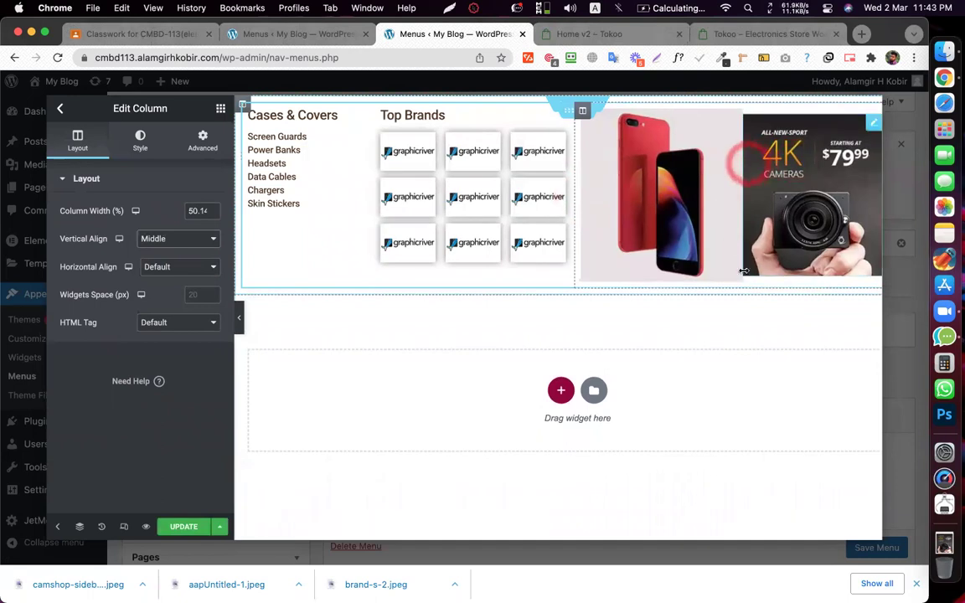
{"action": "left_click", "coordinate": [743, 280]}
{"action": "mouse_move", "coordinate": [742, 279]}
{"action": "left_mouse_down"}
{"action": "mouse_move", "coordinate": [720, 280]}
{"action": "mouse_move", "coordinate": [731, 284]}
{"action": "mouse_move", "coordinate": [727, 266]}
{"action": "left_mouse_up"}
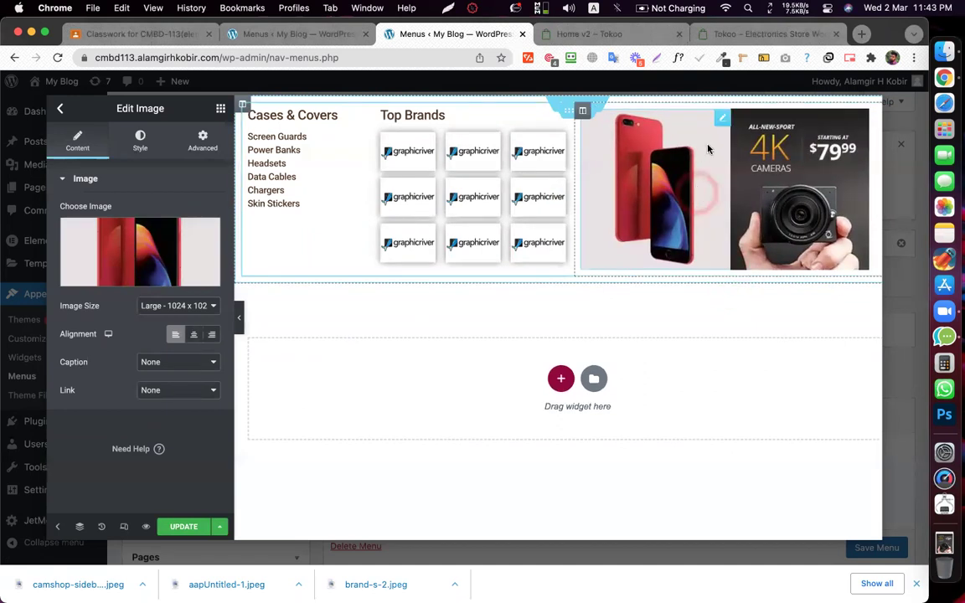
- Select the camera banner and save the mega menu content with UPDATE
{"action": "left_click", "coordinate": [739, 176]}
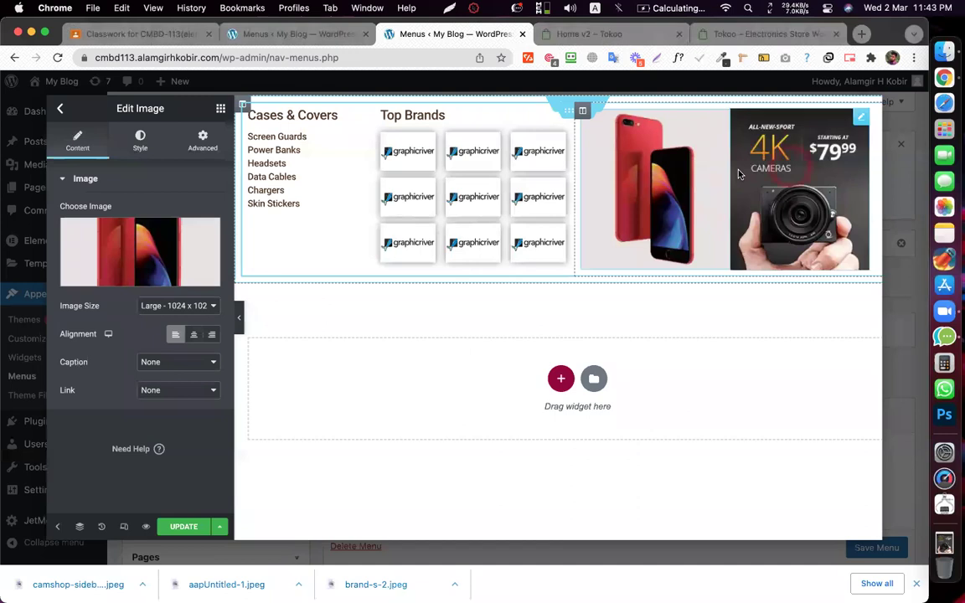
{"action": "left_click", "coordinate": [265, 337]}
{"action": "left_click", "coordinate": [176, 525]}
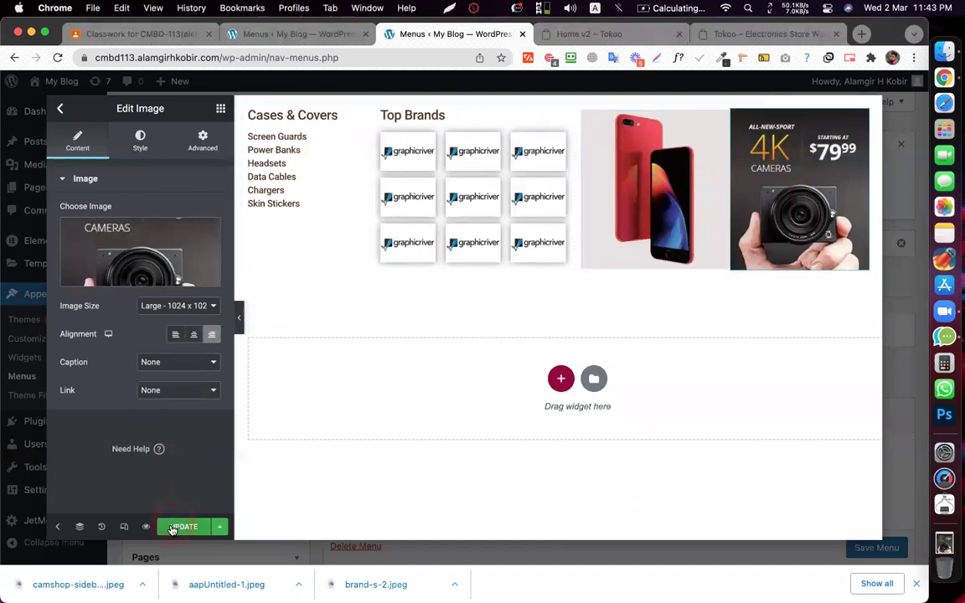
{"action": "left_click", "coordinate": [322, 253]}
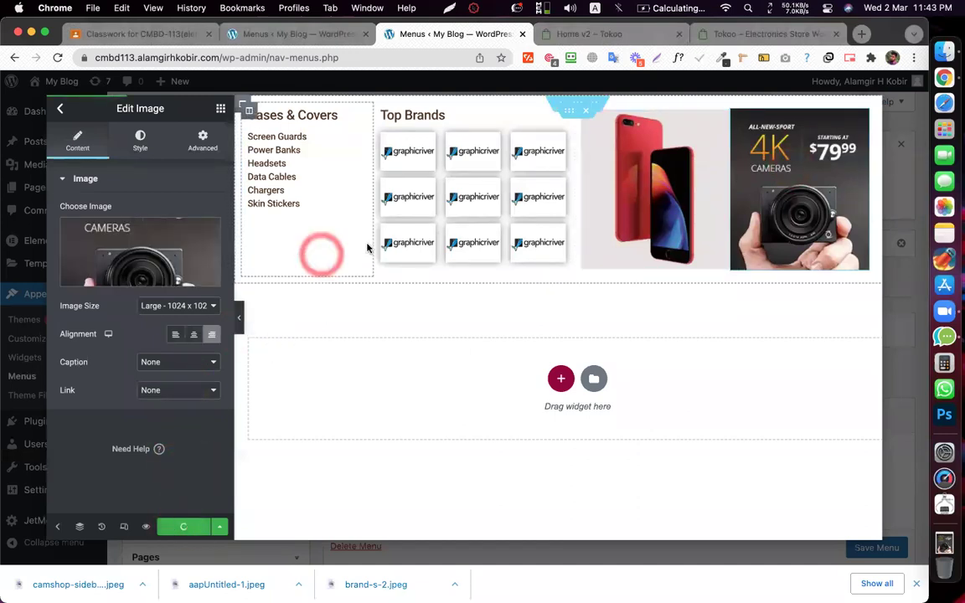
{"action": "left_click", "coordinate": [367, 247]}
{"action": "left_click", "coordinate": [495, 248]}
{"action": "left_click", "coordinate": [499, 155]}
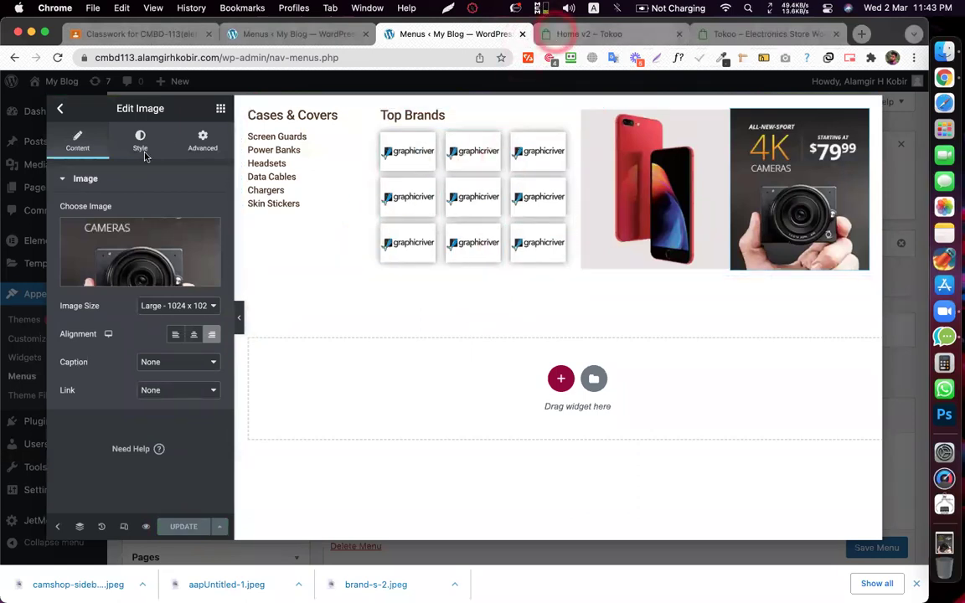
- Compare with the Tokoo demo's Smartphones mega menu, then save and close the editor
{"action": "left_click", "coordinate": [540, 33]}
{"action": "left_click", "coordinate": [168, 135]}
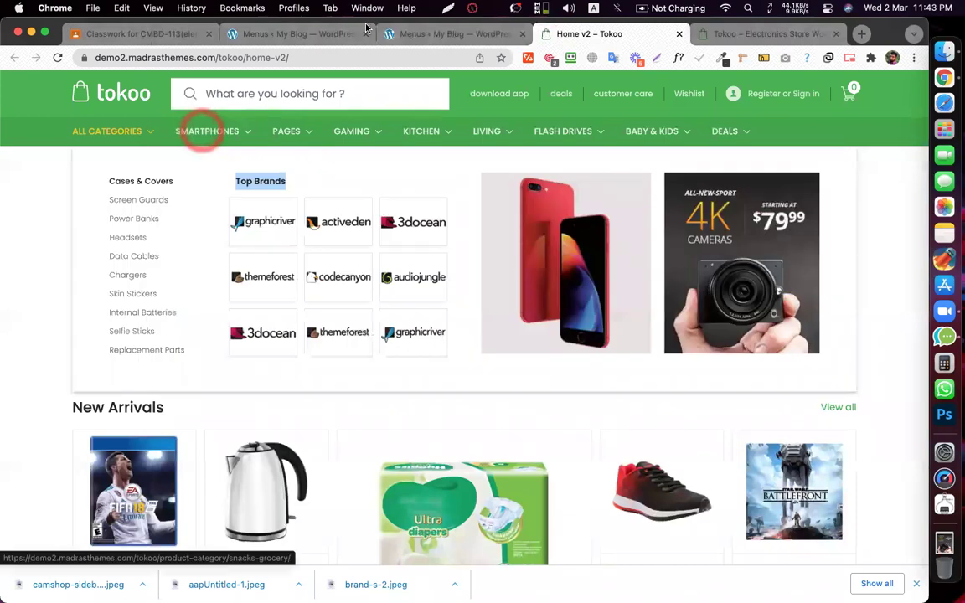
{"action": "left_click", "coordinate": [408, 36]}
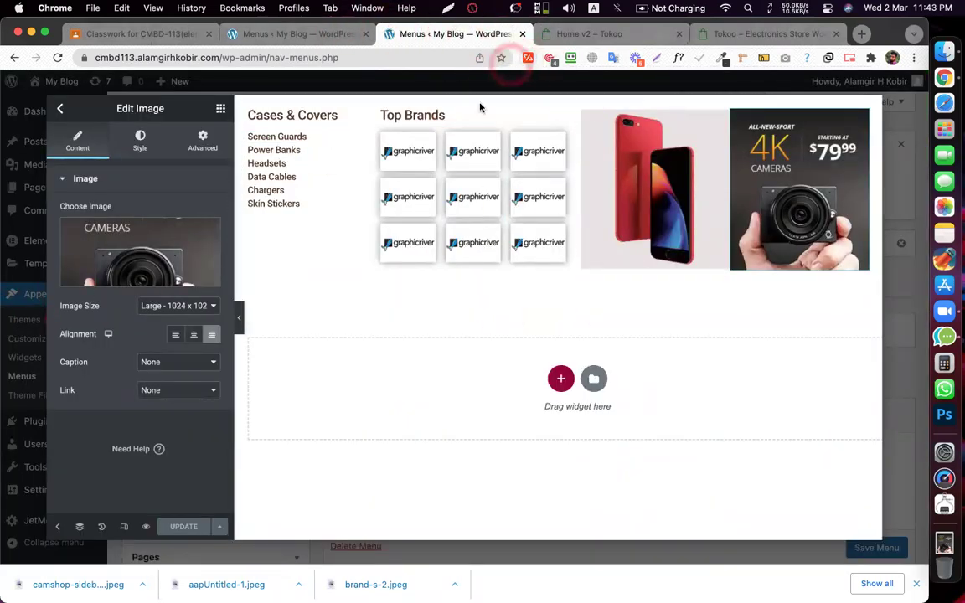
{"action": "left_click", "coordinate": [180, 524]}
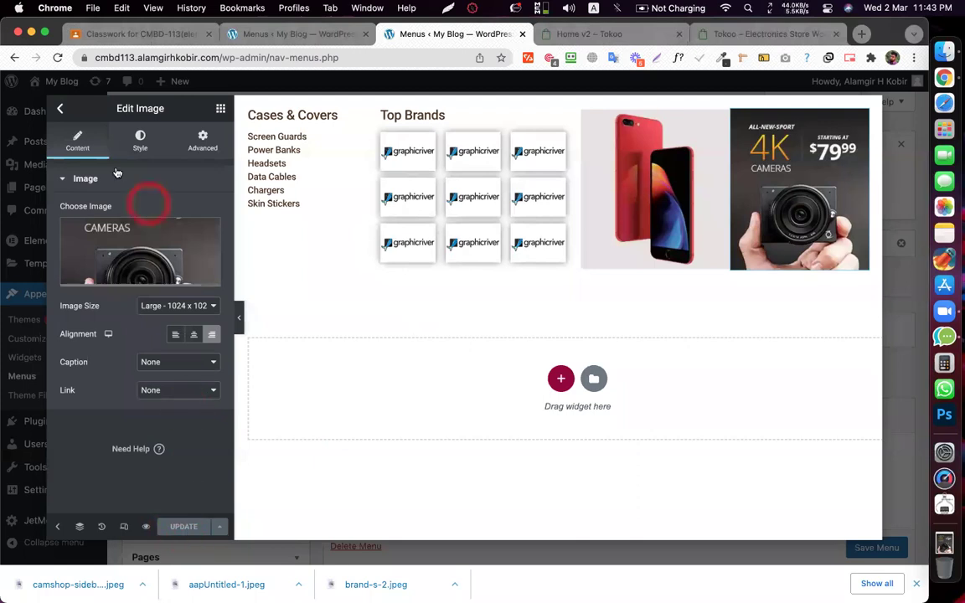
{"action": "left_click", "coordinate": [63, 111]}
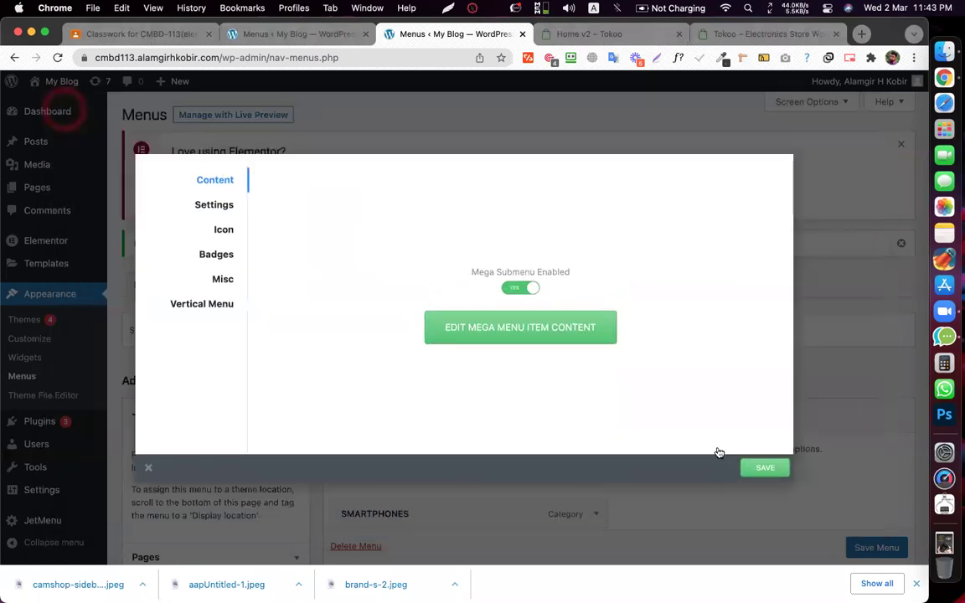
- Save and close the mega submenu settings, then save Mega Menu 1
{"action": "left_click", "coordinate": [712, 440]}
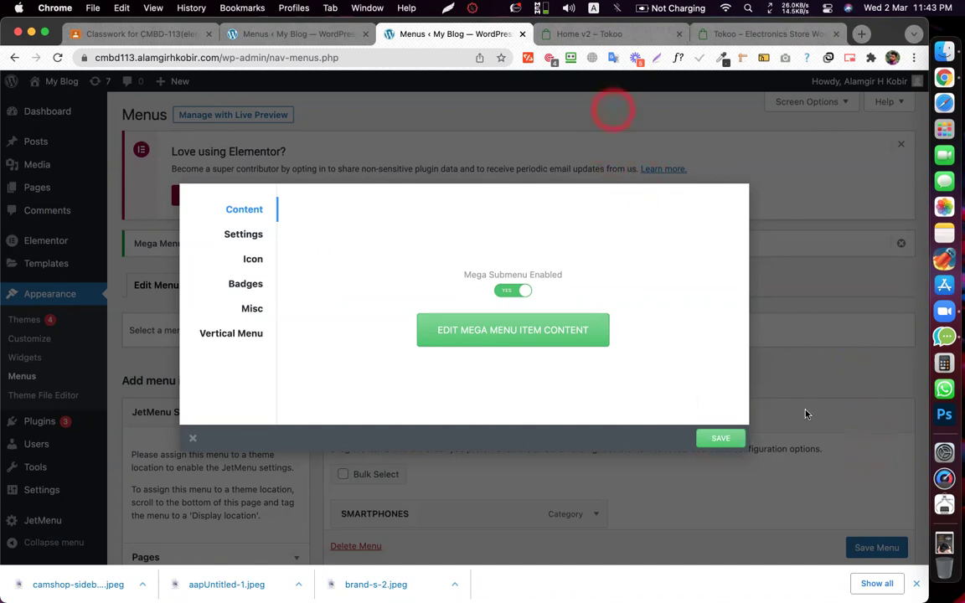
{"action": "left_click", "coordinate": [831, 431]}
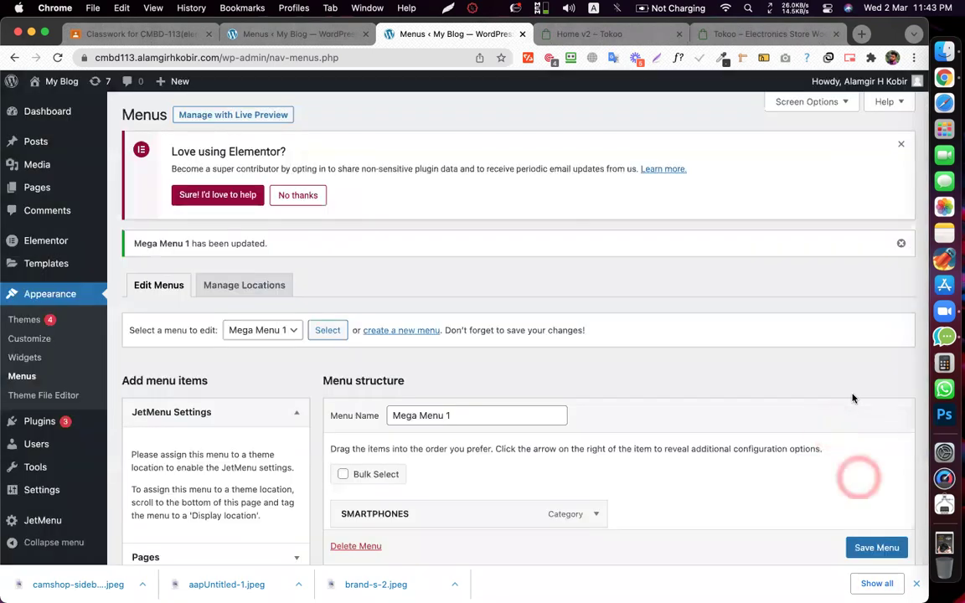
{"action": "scroll", "coordinate": [875, 544], "scroll_direction": "down", "scroll_amount": 3}
{"action": "left_click", "coordinate": [872, 551]}
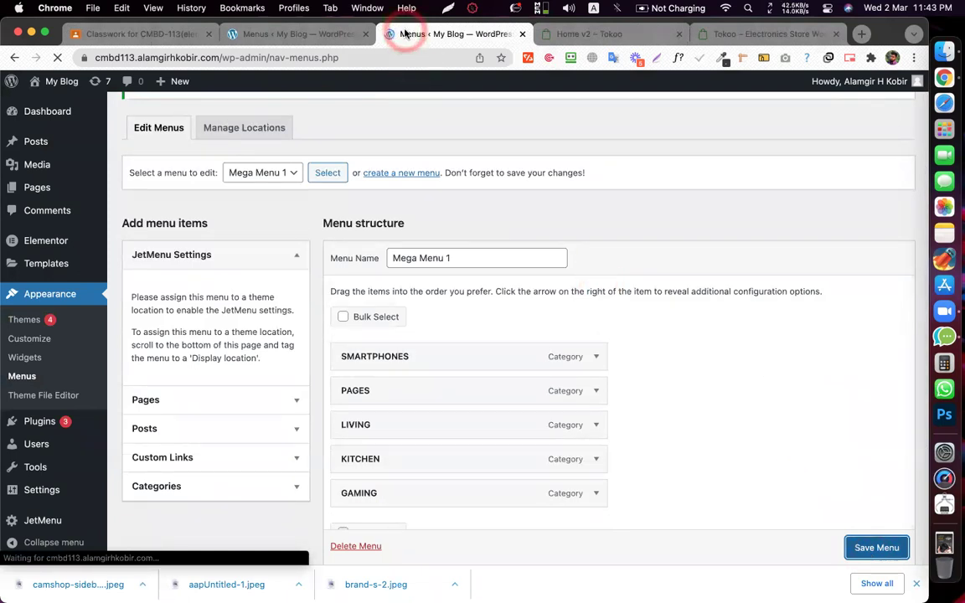
- Open the live site in a new tab via My Blog > Visit Site
{"action": "scroll", "coordinate": [477, 252], "scroll_direction": "down", "scroll_amount": 6}
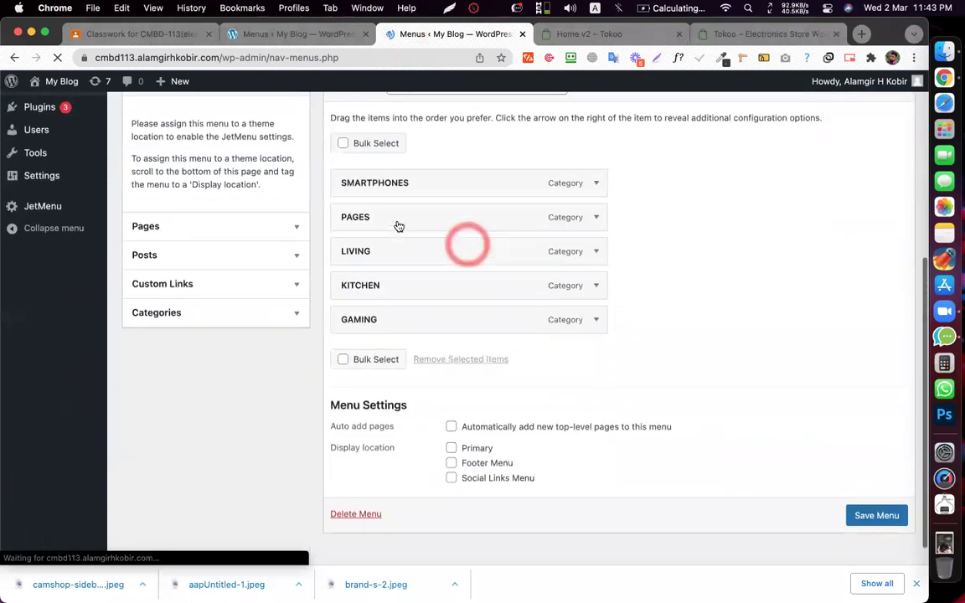
{"action": "scroll", "coordinate": [403, 208], "scroll_direction": "up", "scroll_amount": 5}
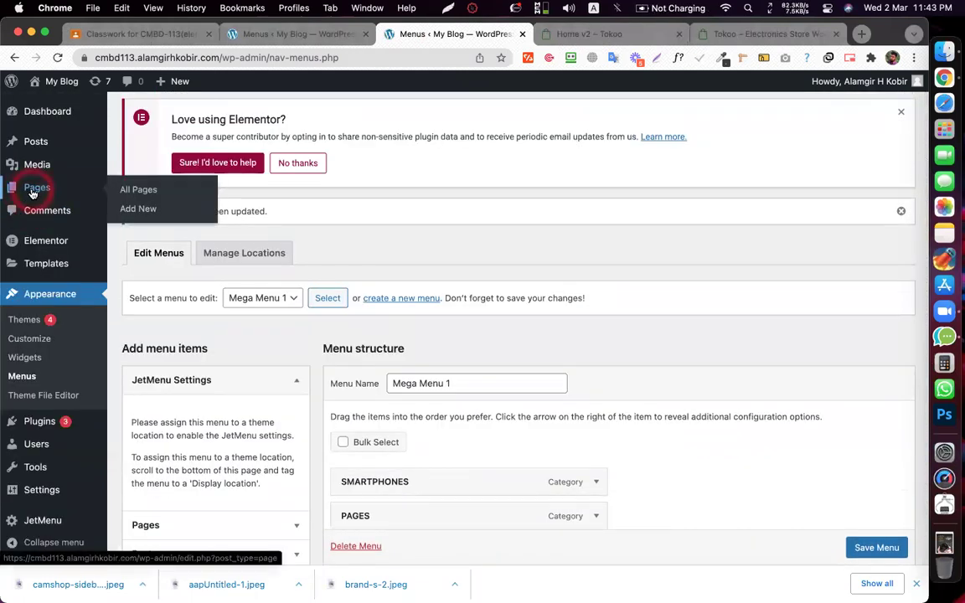
{"action": "mouse_move", "coordinate": [65, 112]}
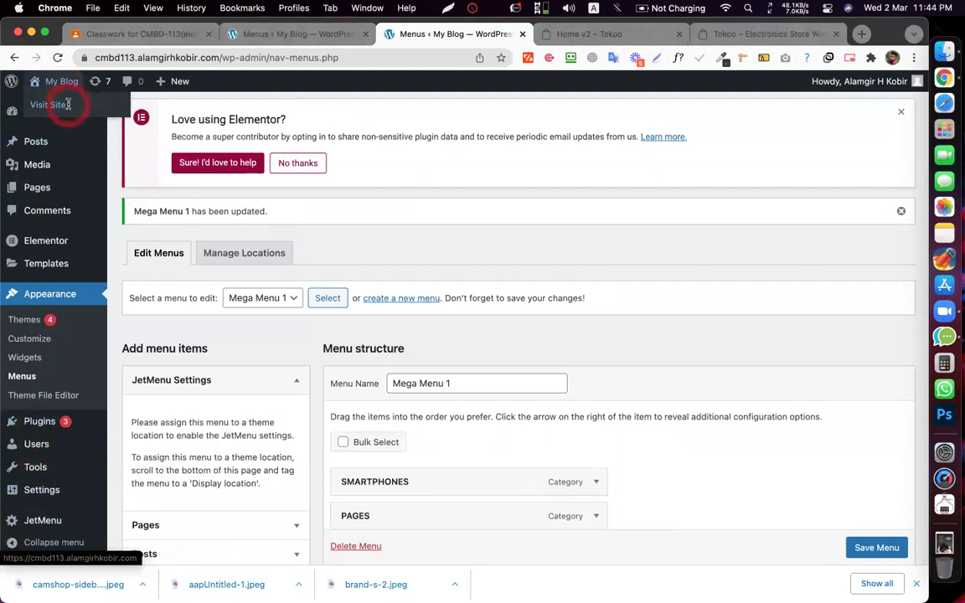
{"action": "left_click", "coordinate": [67, 104], "text": "super"}
{"action": "left_click", "coordinate": [507, 31]}
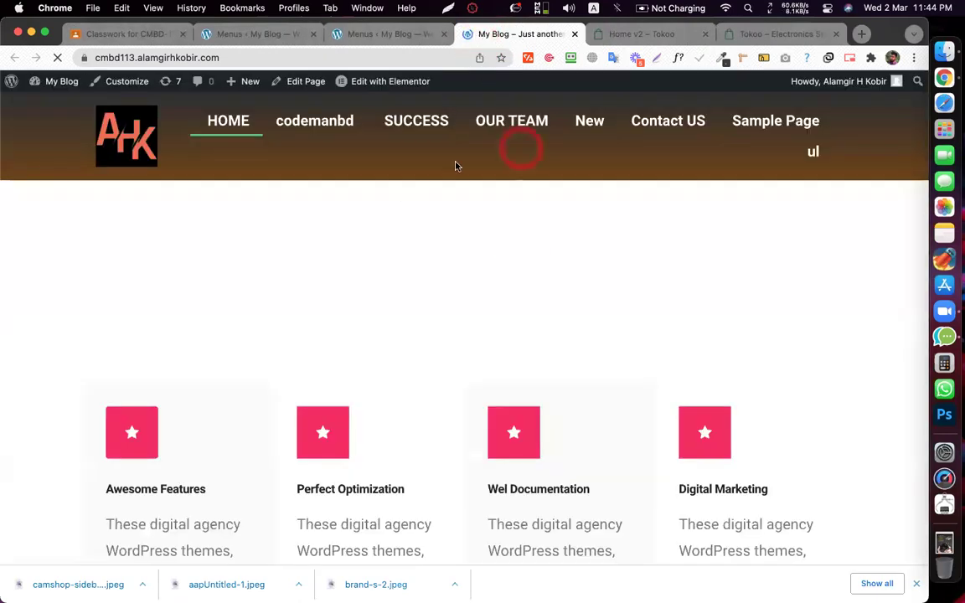
- Open the Main Header in Elementor and set its Nav Menu widget to Mega Menu 1
{"action": "mouse_move", "coordinate": [355, 84]}
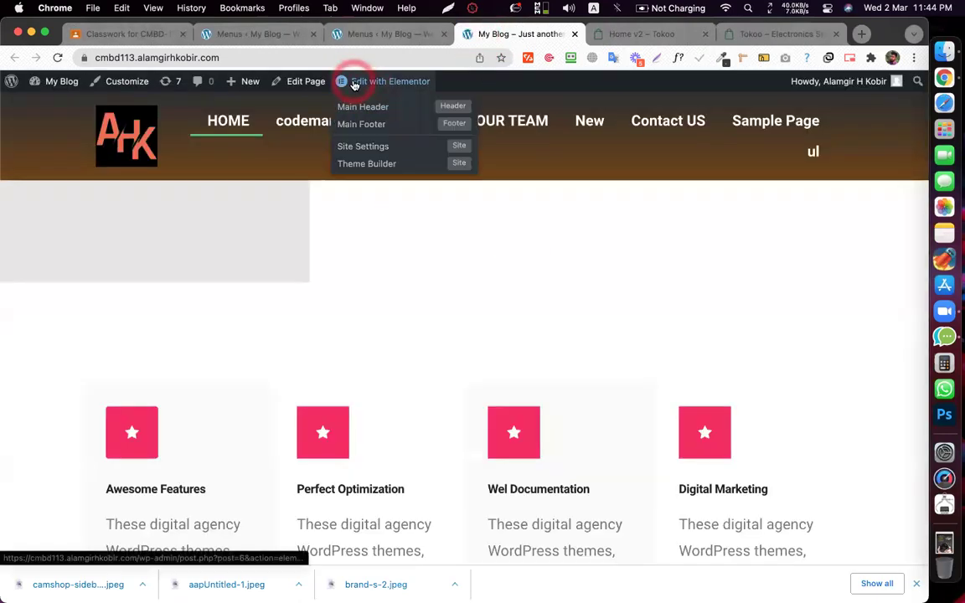
{"action": "left_click", "coordinate": [364, 115]}
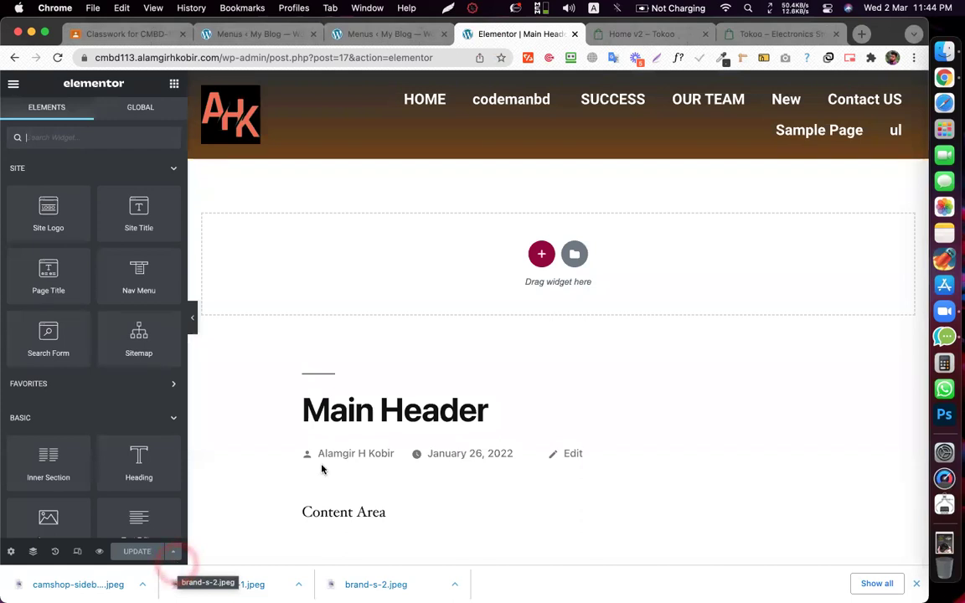
{"action": "left_click", "coordinate": [621, 116]}
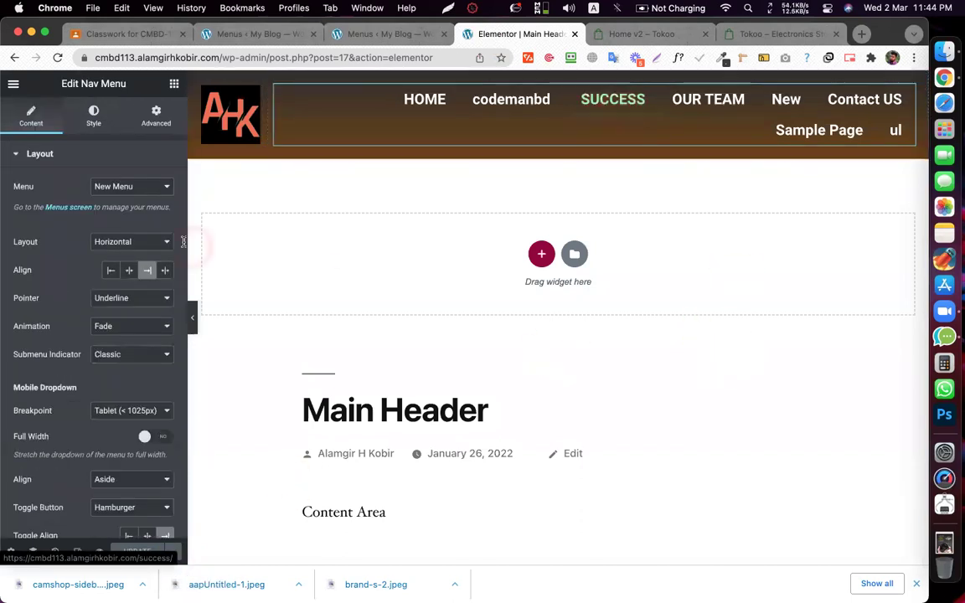
{"action": "left_click", "coordinate": [138, 186]}
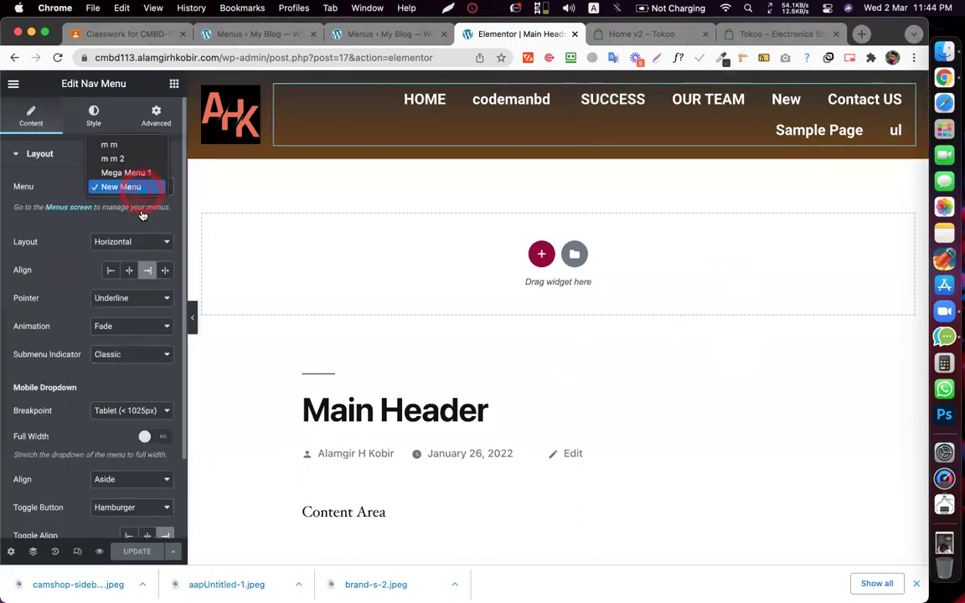
{"action": "key", "text": "Escape"}
{"action": "left_click", "coordinate": [113, 156]}
{"action": "left_click", "coordinate": [102, 155]}
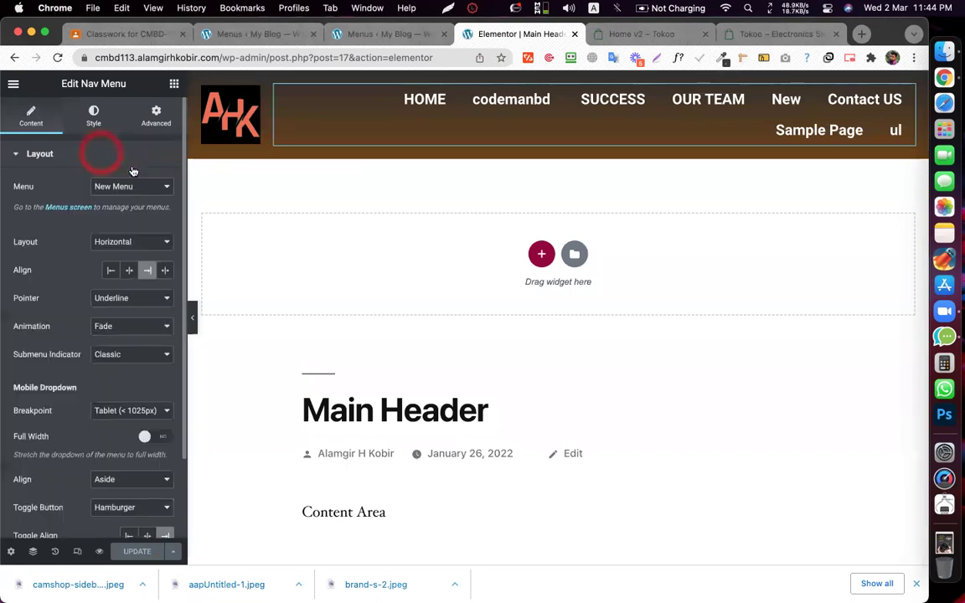
{"action": "left_click", "coordinate": [144, 186]}
{"action": "left_click", "coordinate": [141, 171]}
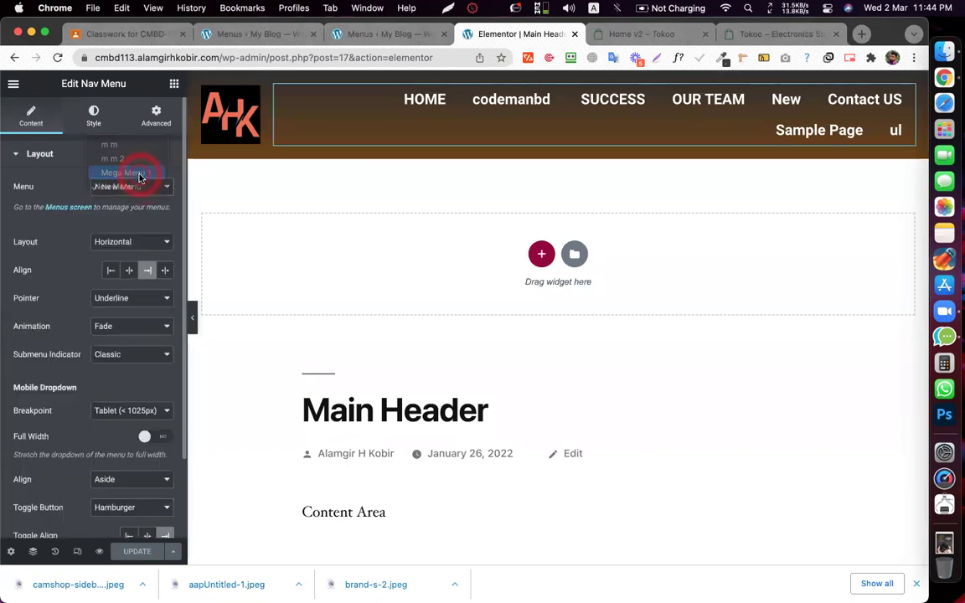
- Check the new navigation items, save the header with UPDATE, and open the preview
{"action": "left_click", "coordinate": [433, 229]}
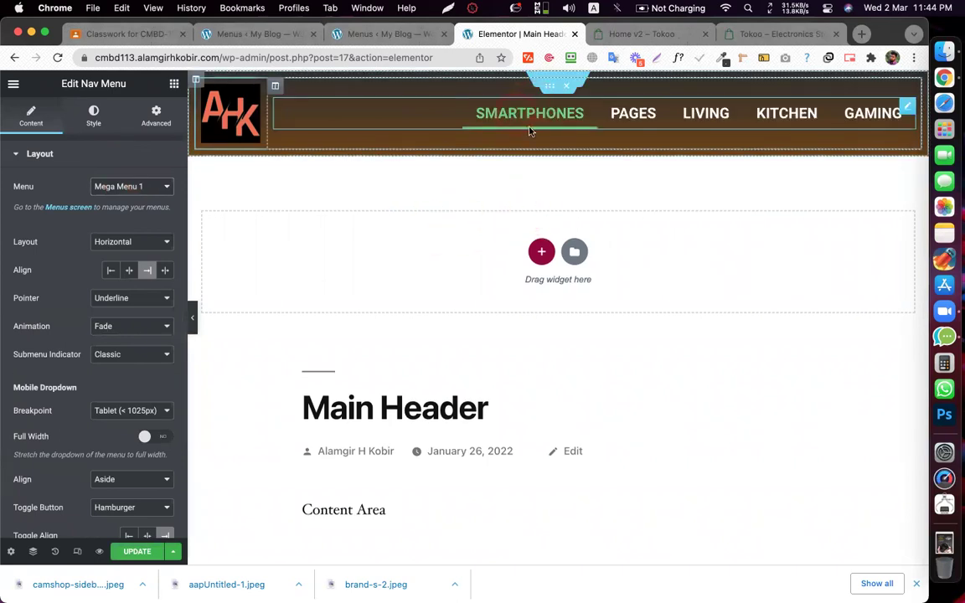
{"action": "left_click", "coordinate": [526, 117]}
{"action": "left_click", "coordinate": [807, 164]}
{"action": "left_click", "coordinate": [531, 104]}
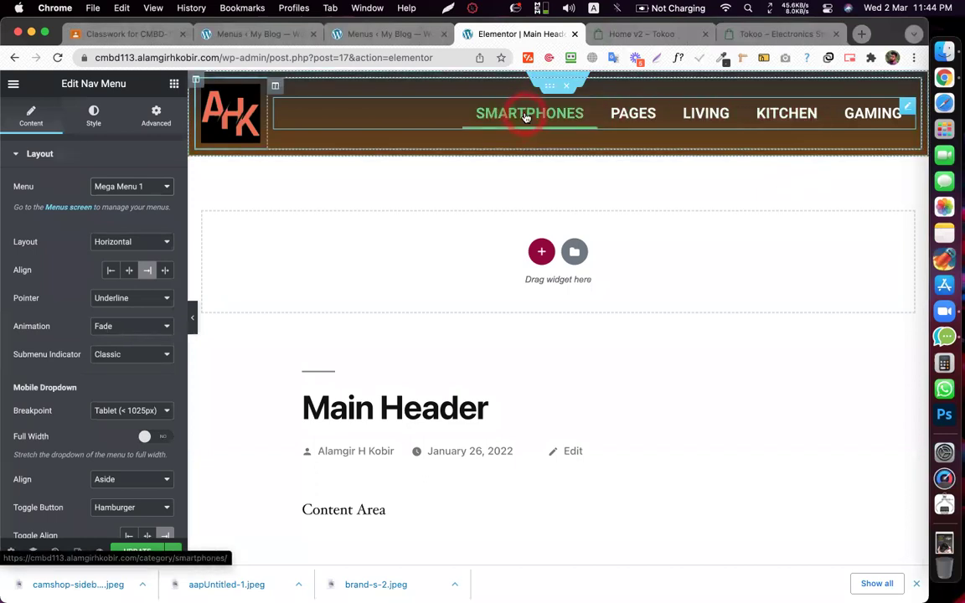
{"action": "left_click", "coordinate": [138, 551]}
{"action": "left_click", "coordinate": [101, 552]}
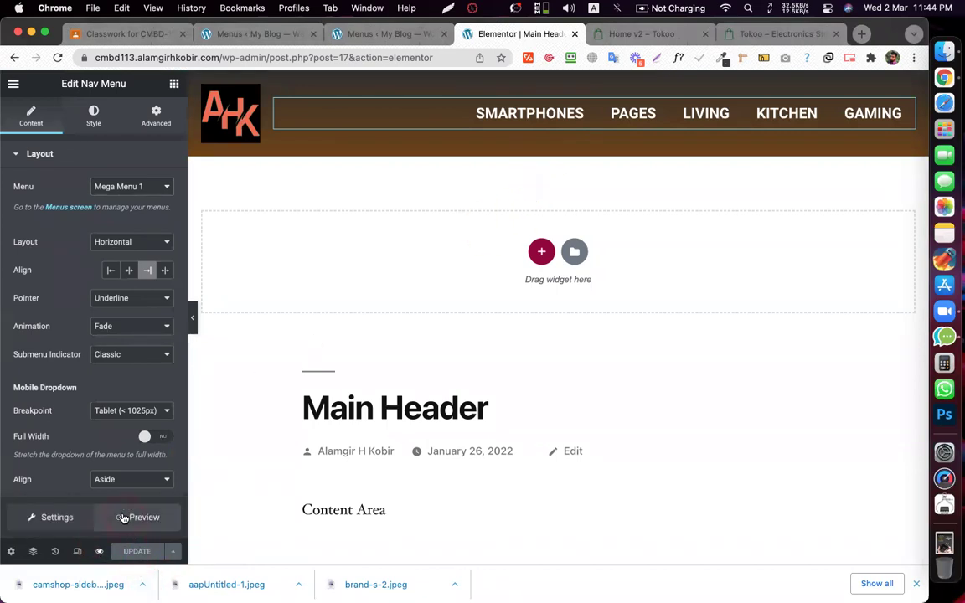
{"action": "left_click", "coordinate": [126, 516]}
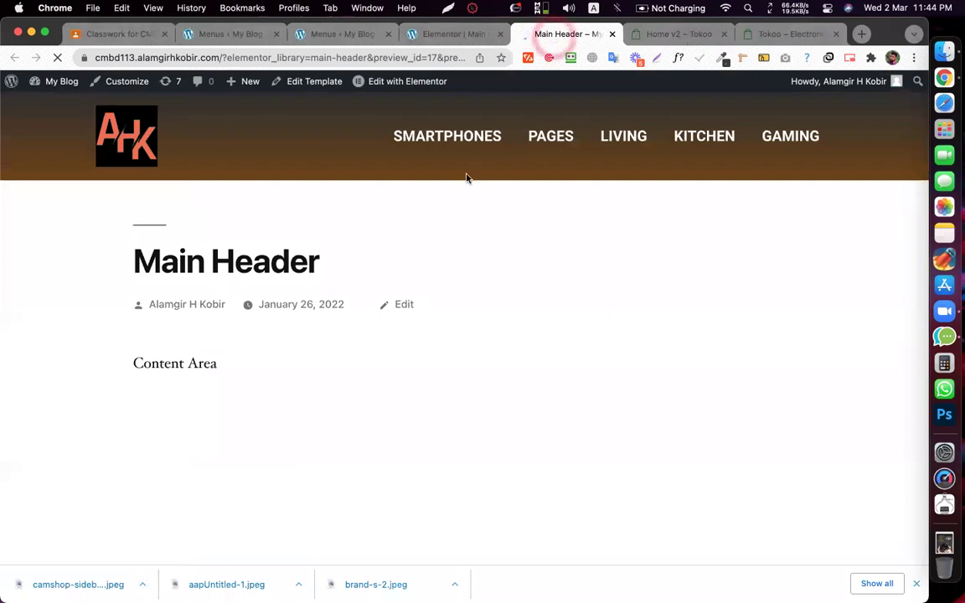
- Inspect the SMARTPHONES item in the preview tab, close it, and open the Elements panel
{"action": "left_click", "coordinate": [421, 137]}
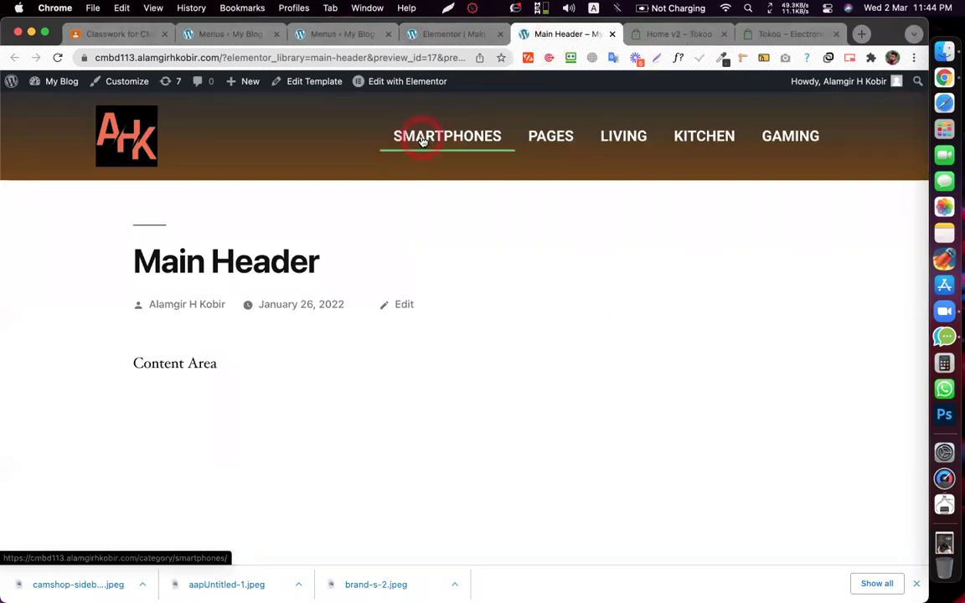
{"action": "left_click", "coordinate": [612, 34]}
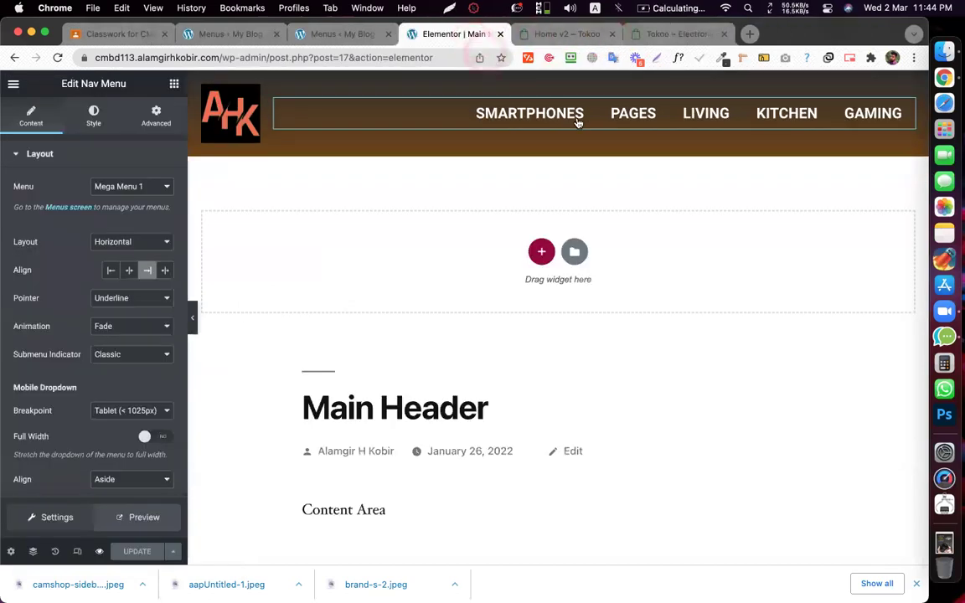
{"action": "left_click", "coordinate": [648, 122]}
{"action": "left_click", "coordinate": [743, 112]}
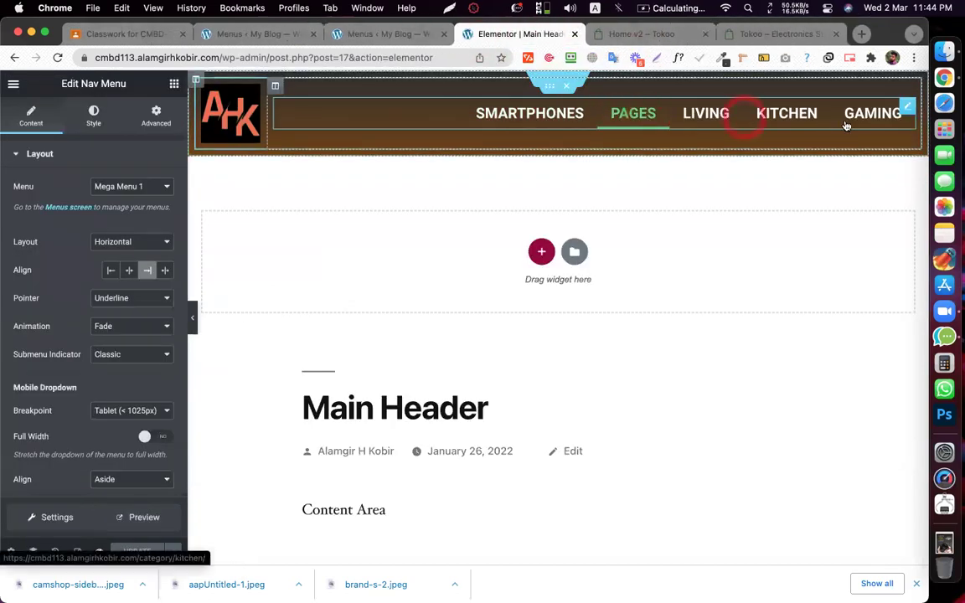
{"action": "left_click", "coordinate": [904, 108]}
{"action": "left_click", "coordinate": [171, 83]}
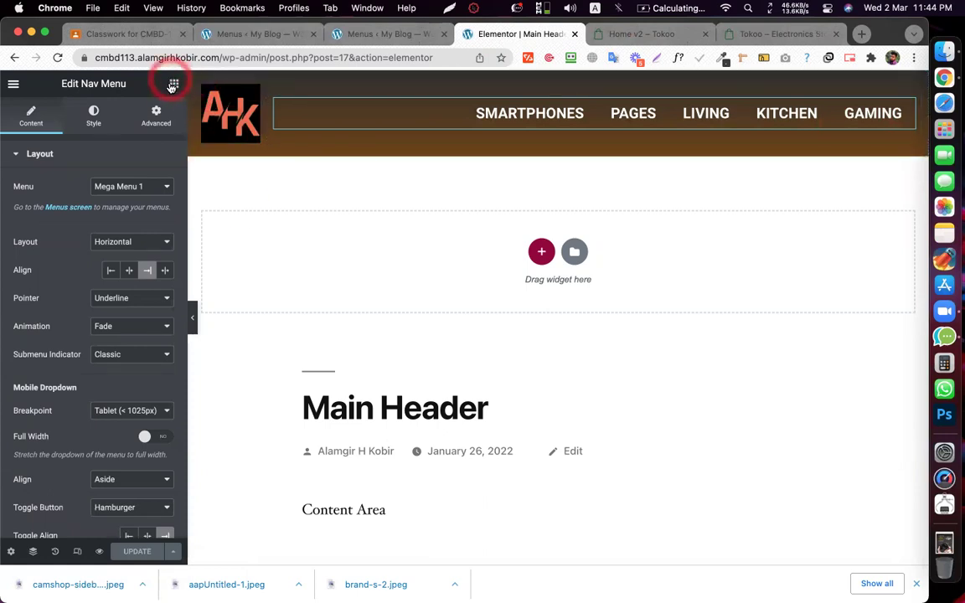
- Search 'mega' and add a Mega Menu widget to the header using Mega Menu 1
{"action": "type", "text": "mega"}
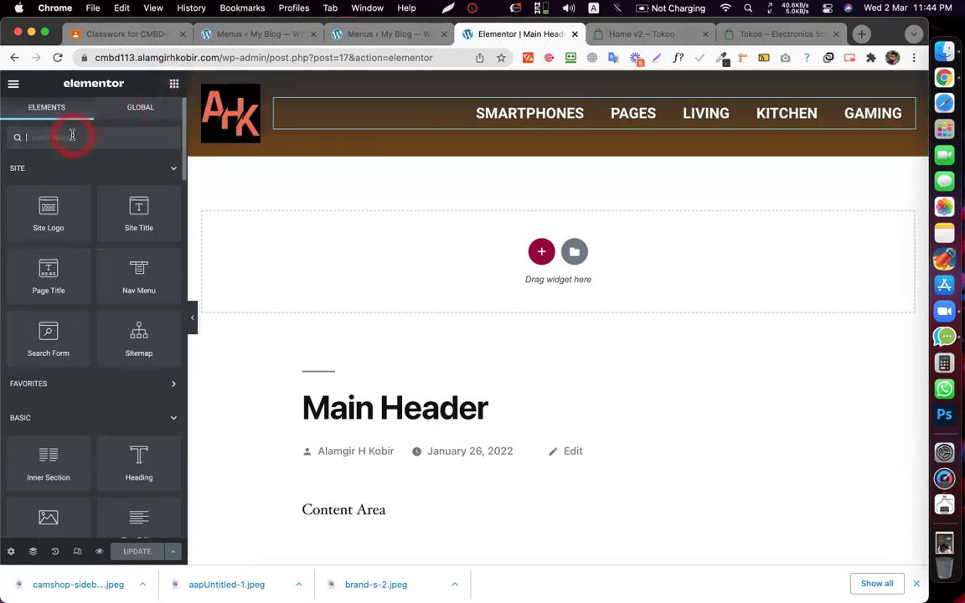
{"action": "left_click_drag", "start_coordinate": [121, 195], "coordinate": [545, 118]}
{"action": "left_click", "coordinate": [131, 182]}
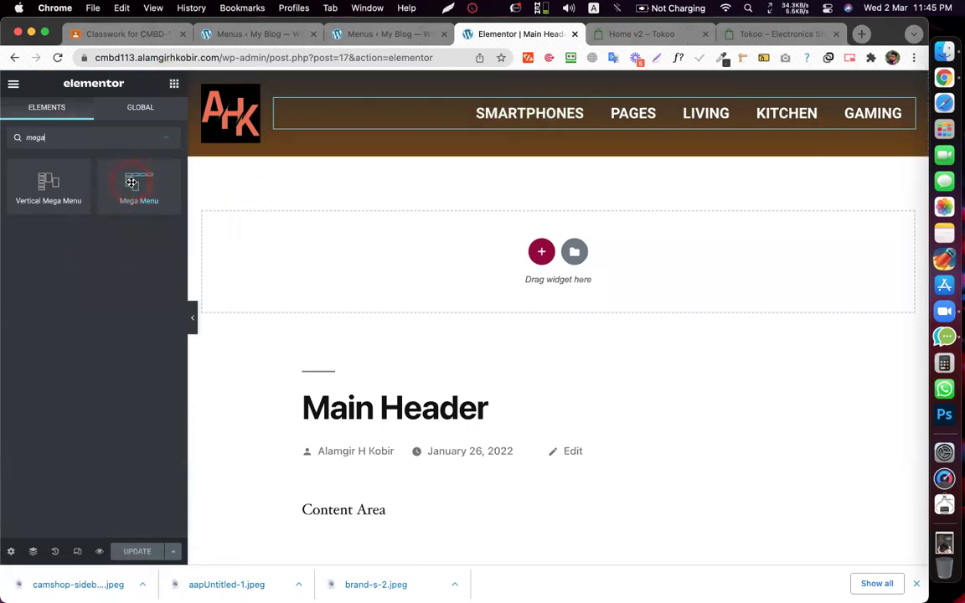
{"action": "left_click_drag", "start_coordinate": [150, 180], "coordinate": [537, 111]}
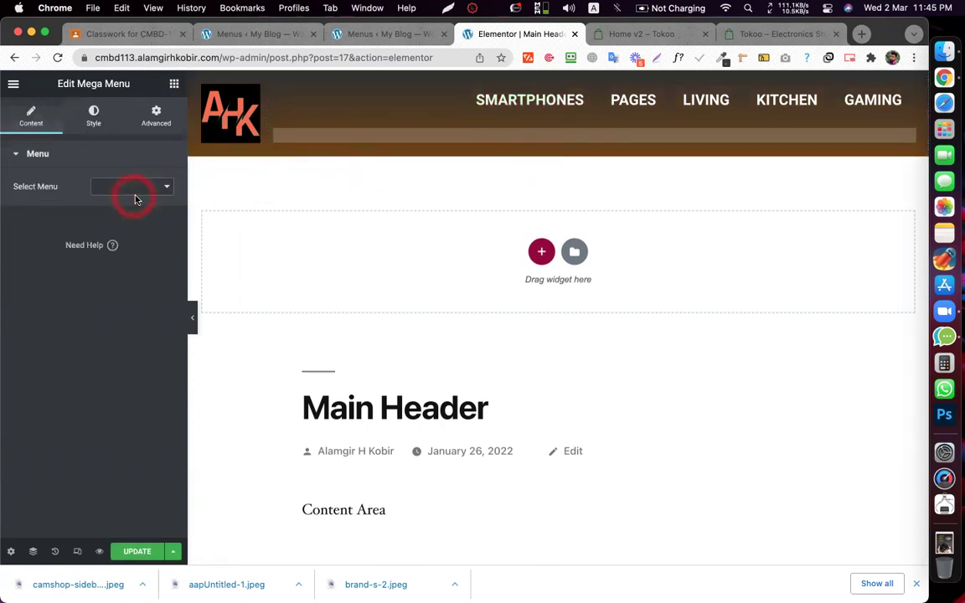
{"action": "left_click", "coordinate": [118, 193]}
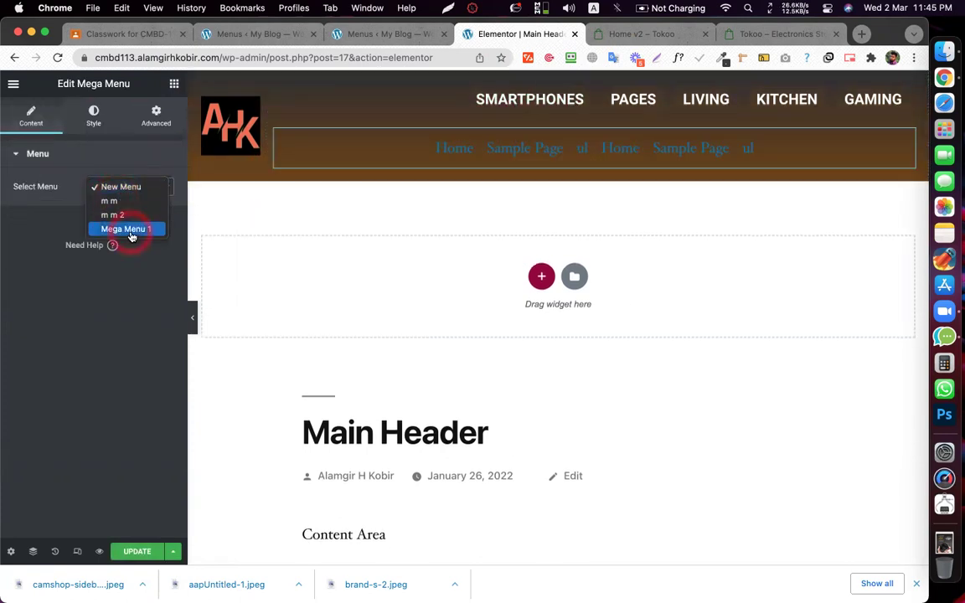
{"action": "left_click", "coordinate": [125, 229]}
{"action": "left_click", "coordinate": [379, 199]}
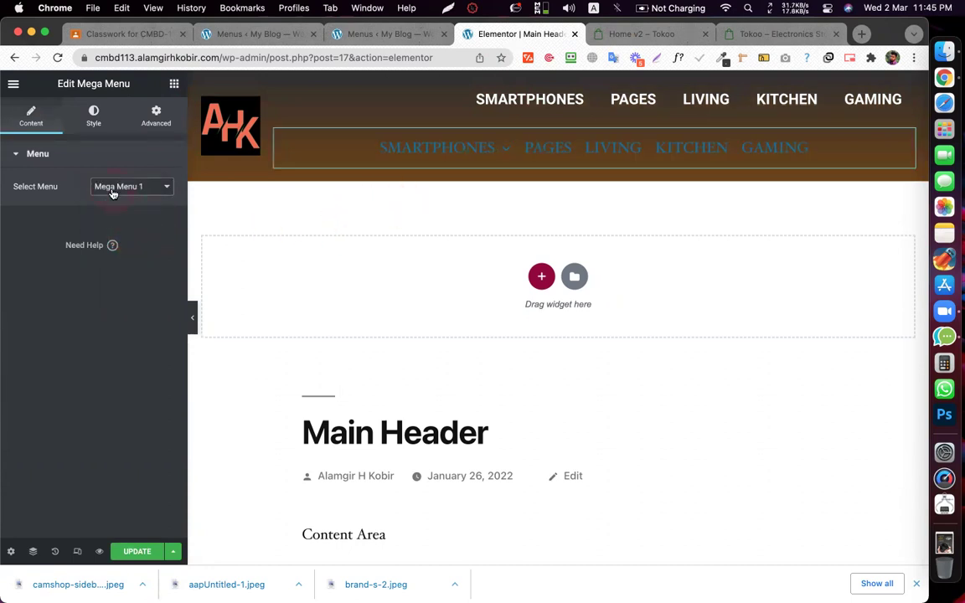
- Copy the top Nav Menu widget from the canvas
{"action": "mouse_move", "coordinate": [457, 146]}
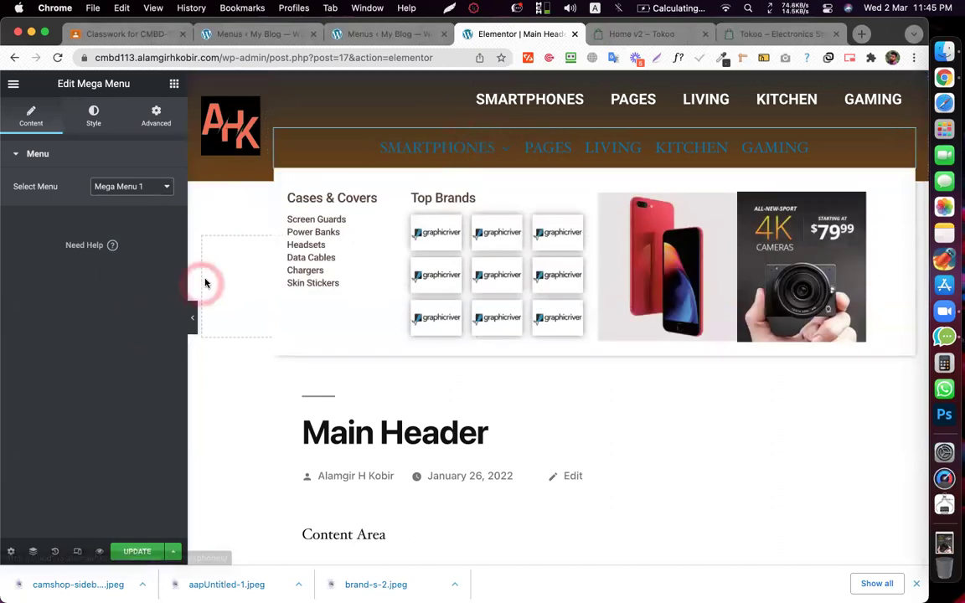
{"action": "right_click", "coordinate": [687, 101]}
{"action": "left_click", "coordinate": [724, 155]}
- Paste the copied style onto the Mega Menu widget and open its Style settings
{"action": "right_click", "coordinate": [684, 153]}
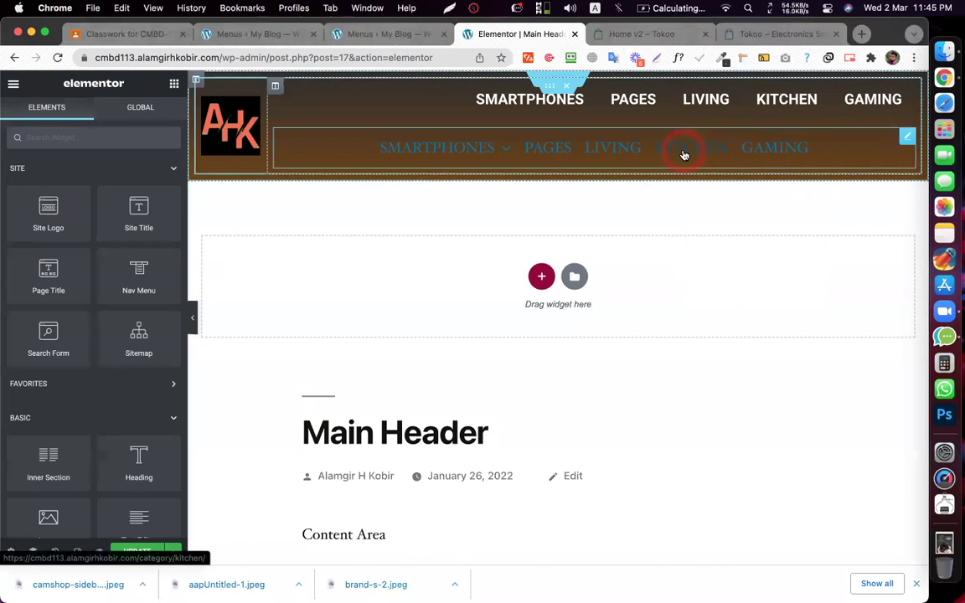
{"action": "left_click", "coordinate": [730, 251]}
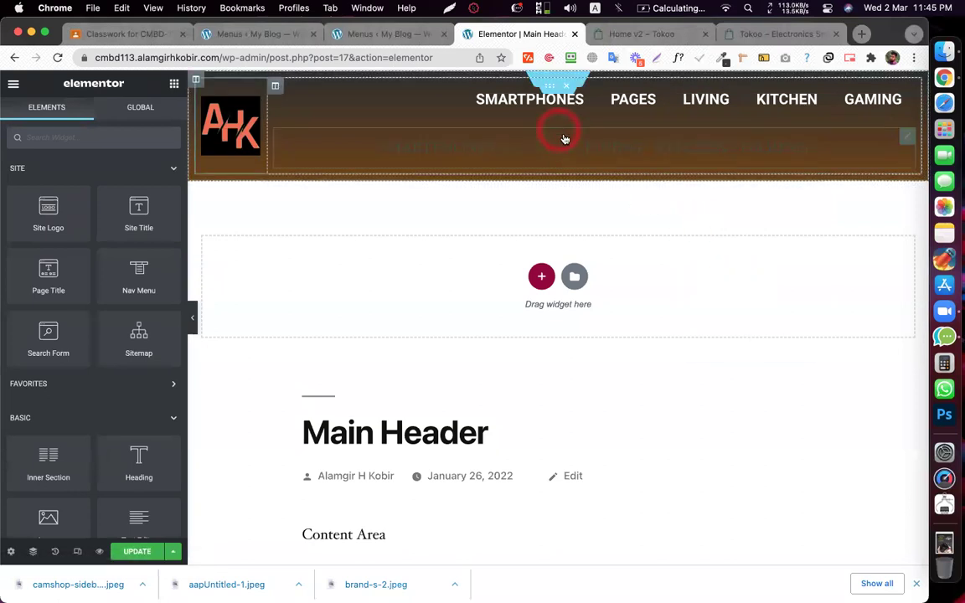
{"action": "left_click", "coordinate": [905, 139]}
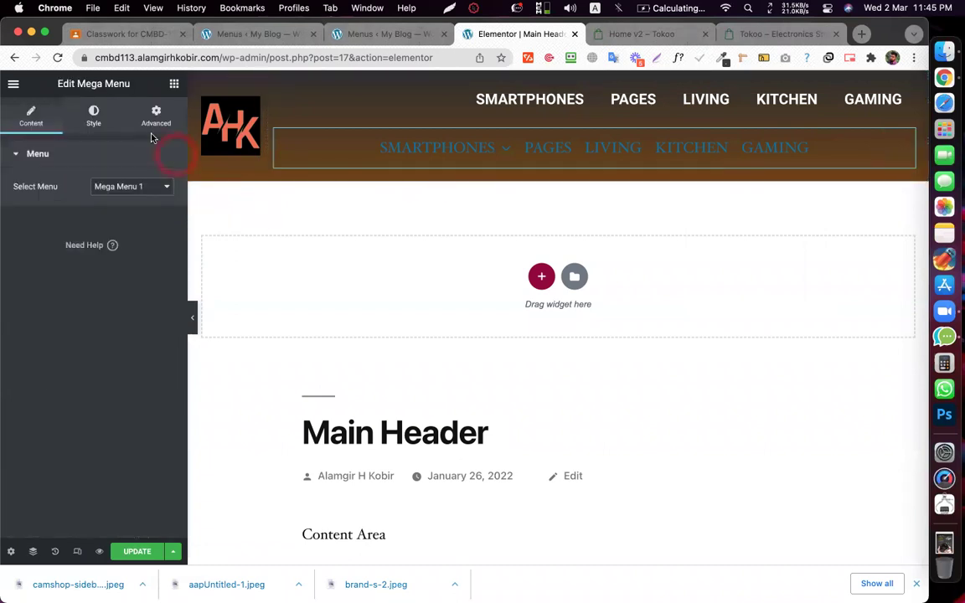
{"action": "left_click", "coordinate": [94, 121]}
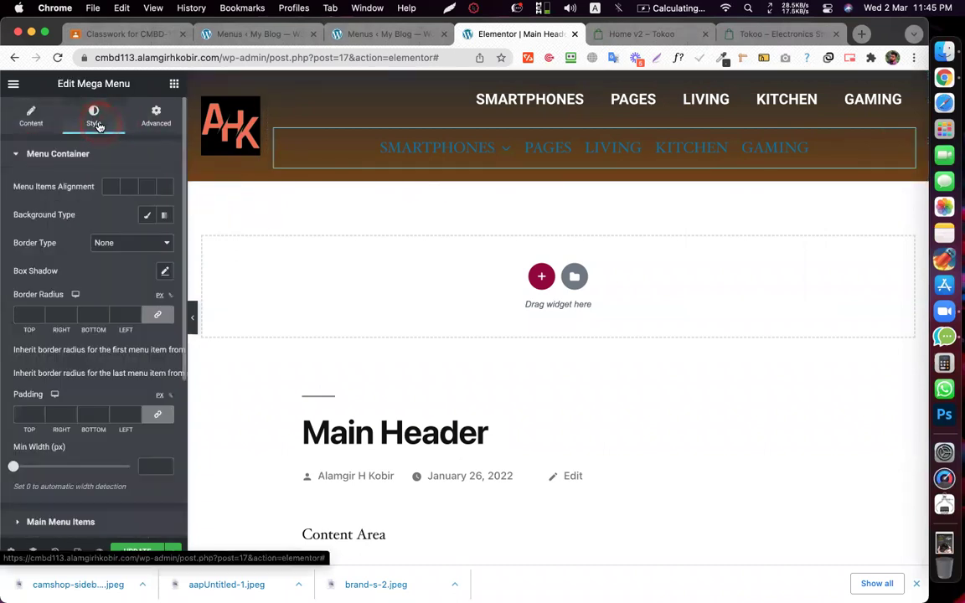
- Preview the SMARTPHONES mega menu dropdown in the header
{"action": "left_click", "coordinate": [466, 150]}
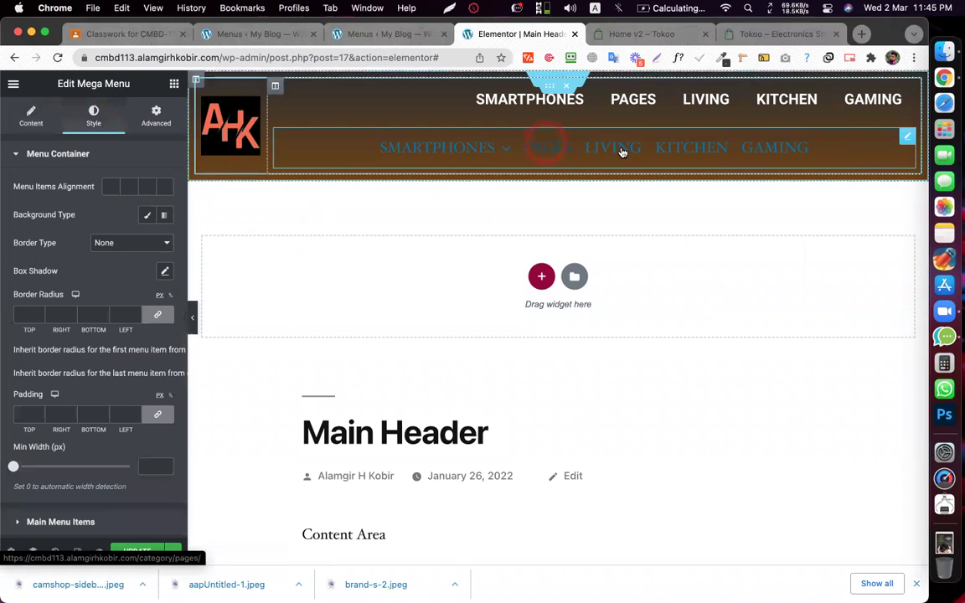
{"action": "left_click", "coordinate": [86, 211]}
{"action": "left_click", "coordinate": [148, 216]}
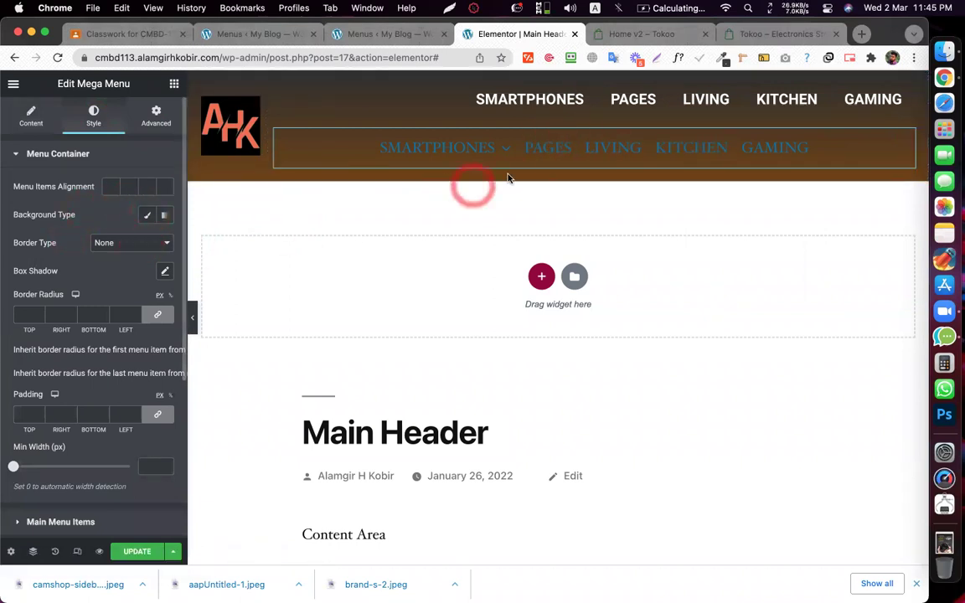
{"action": "left_click", "coordinate": [446, 149]}
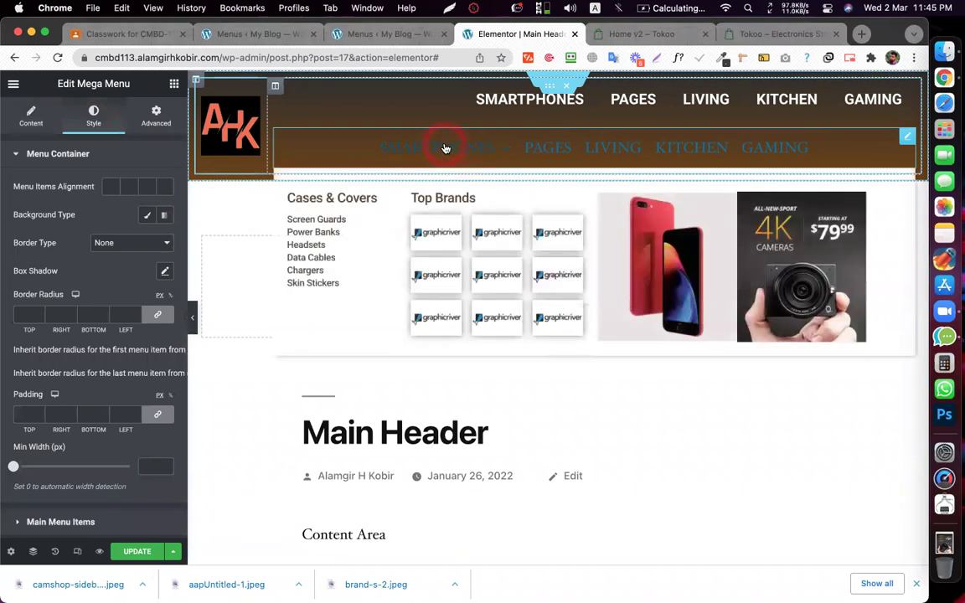
{"action": "scroll", "coordinate": [76, 294], "scroll_direction": "down", "scroll_amount": 5}
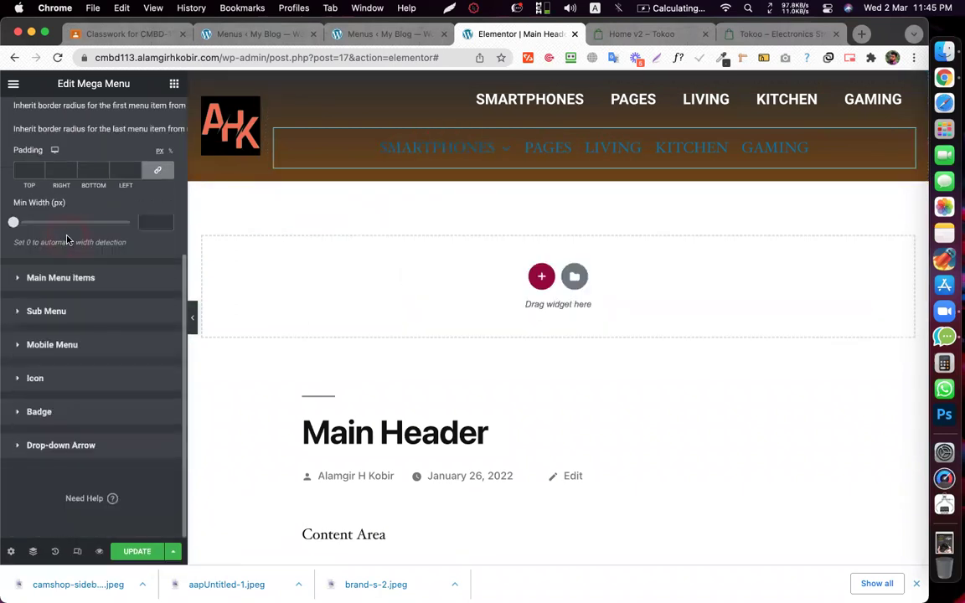
{"action": "scroll", "coordinate": [69, 235], "scroll_direction": "up", "scroll_amount": 5}
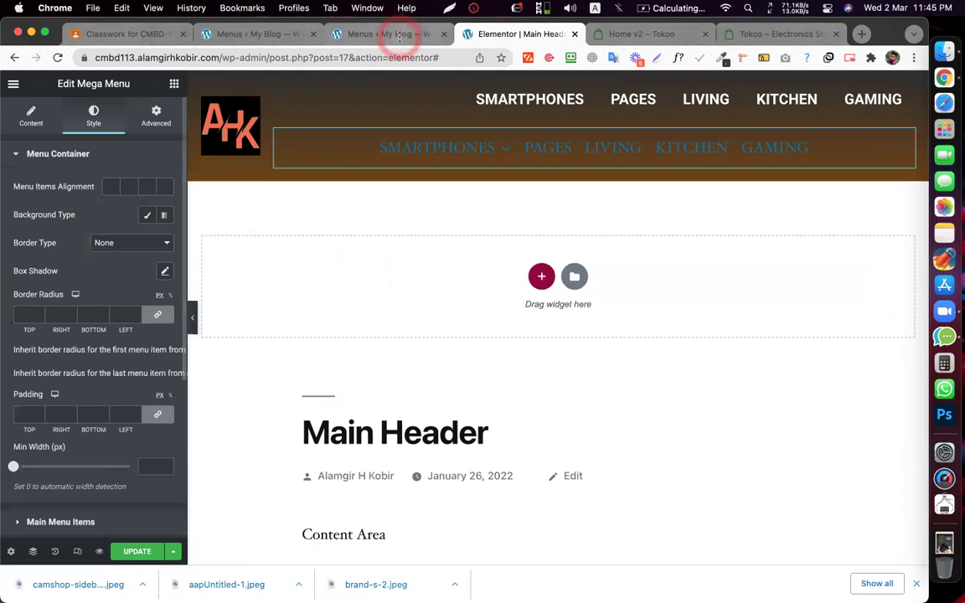
- Check SMARTPHONES' JetMenu settings on the WordPress menus page, then return to the header editor
{"action": "left_click", "coordinate": [393, 33]}
{"action": "left_click", "coordinate": [442, 480]}
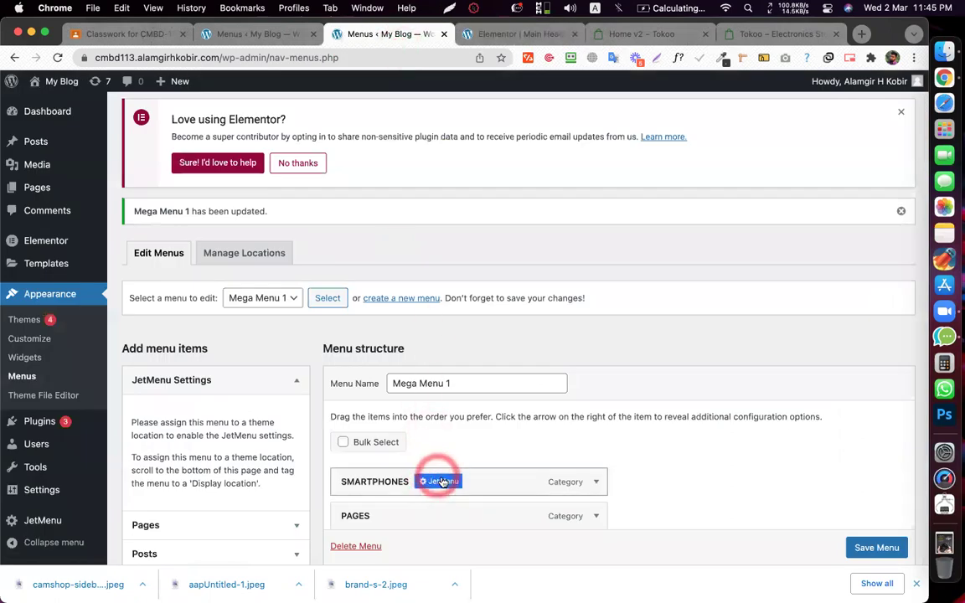
{"action": "scroll", "coordinate": [441, 480], "scroll_direction": "down", "scroll_amount": 2}
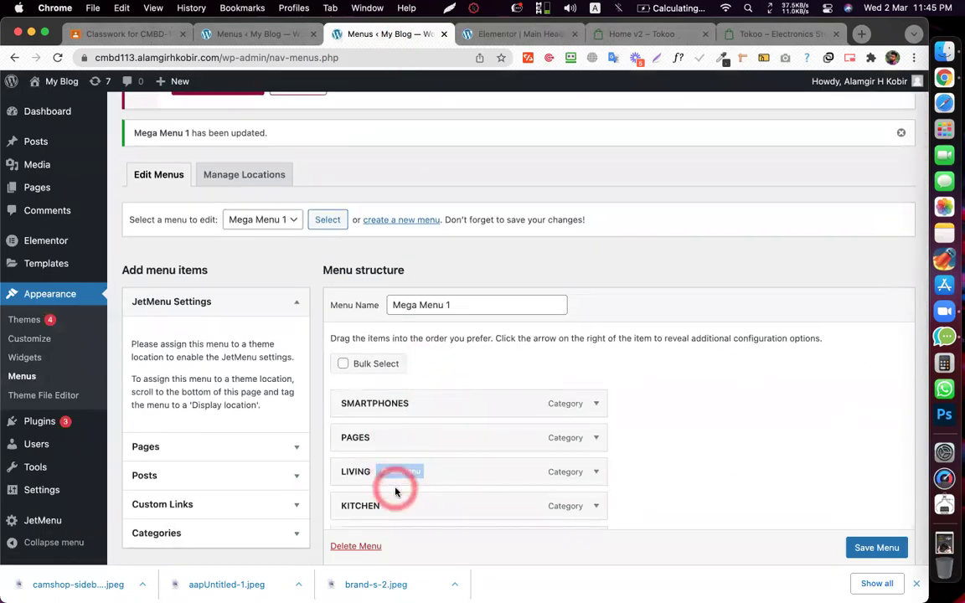
{"action": "left_click", "coordinate": [519, 33]}
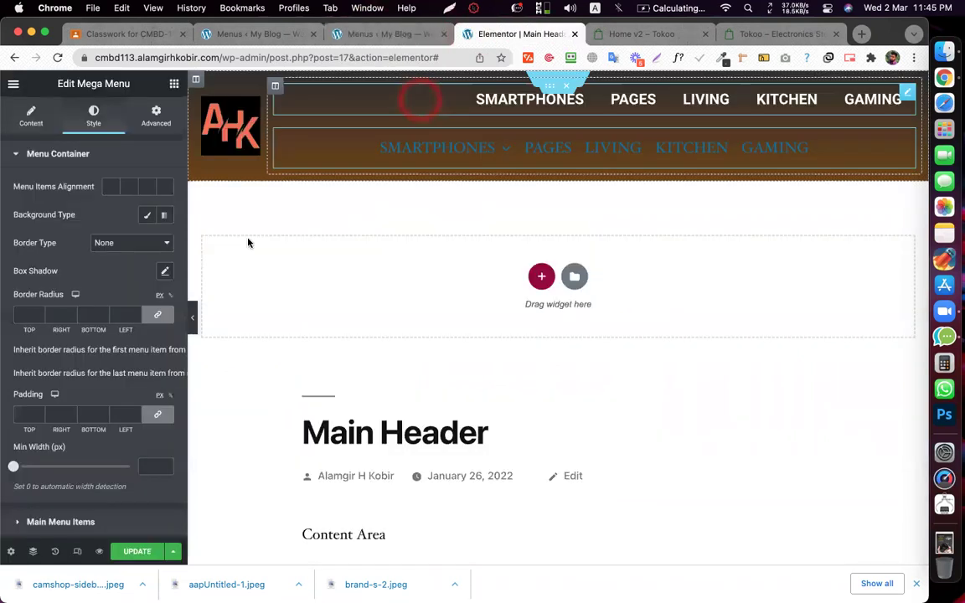
{"action": "scroll", "coordinate": [76, 243], "scroll_direction": "down", "scroll_amount": 3}
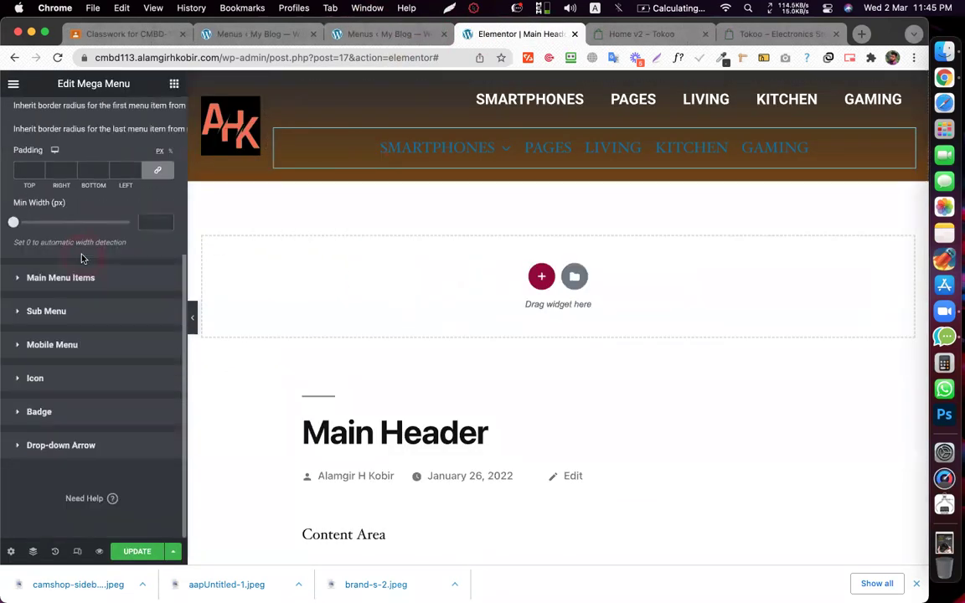
{"action": "scroll", "coordinate": [83, 275], "scroll_direction": "up", "scroll_amount": 3}
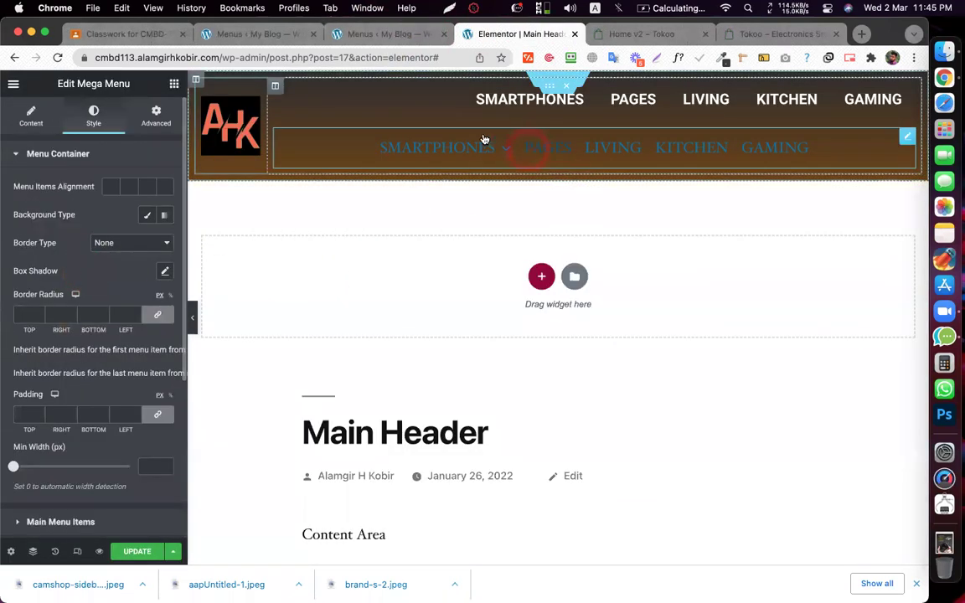
{"action": "mouse_move", "coordinate": [426, 153]}
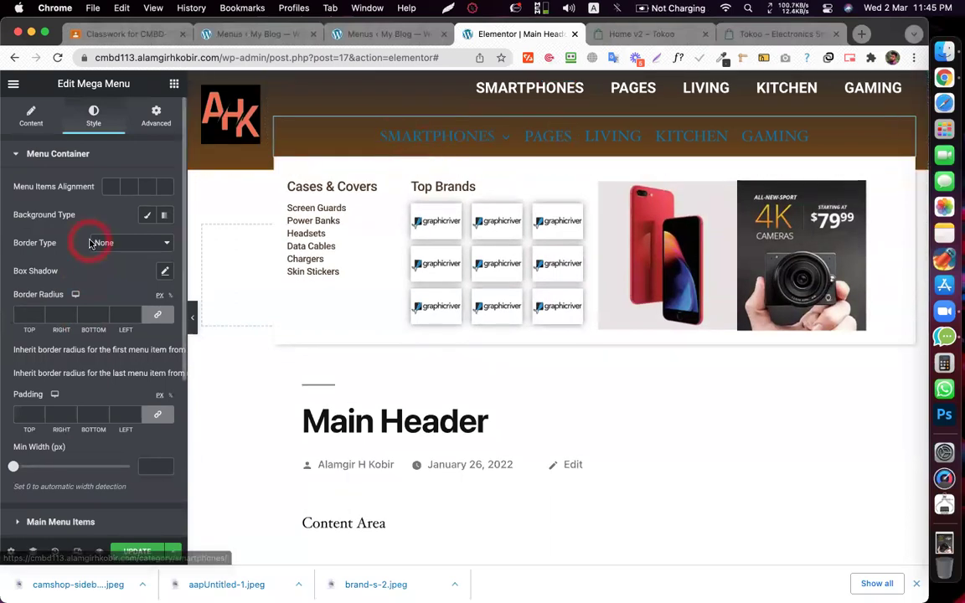
{"action": "scroll", "coordinate": [88, 243], "scroll_direction": "down", "scroll_amount": 3}
{"action": "scroll", "coordinate": [90, 243], "scroll_direction": "down", "scroll_amount": 3}
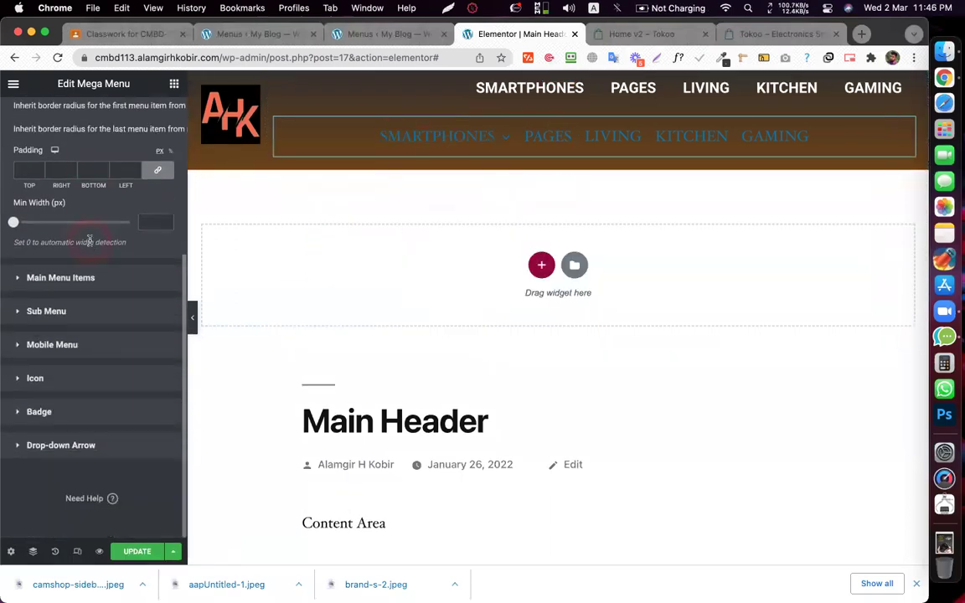
- Set the Main Menu Items normal text colour to white (#FFFFFF)
{"action": "left_click", "coordinate": [51, 279]}
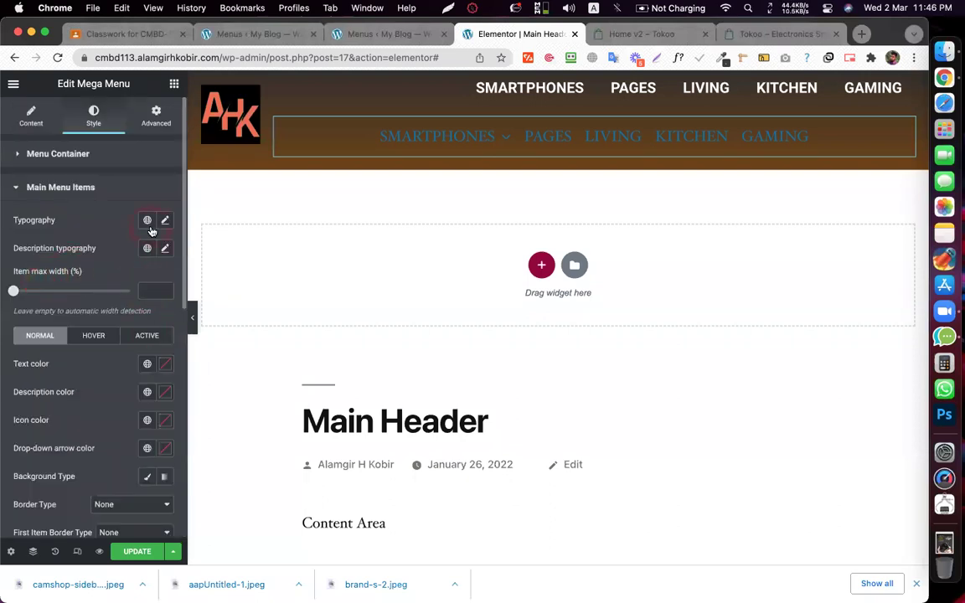
{"action": "scroll", "coordinate": [150, 231], "scroll_direction": "down", "scroll_amount": 6}
{"action": "scroll", "coordinate": [51, 201], "scroll_direction": "up", "scroll_amount": 4}
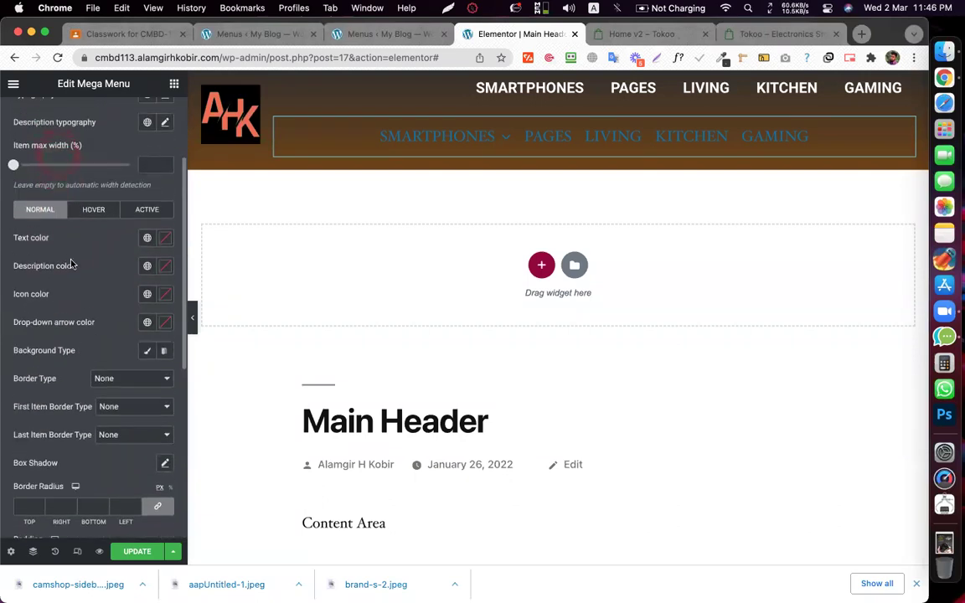
{"action": "left_click", "coordinate": [164, 240]}
{"action": "left_click_drag", "start_coordinate": [143, 324], "coordinate": [49, 271]}
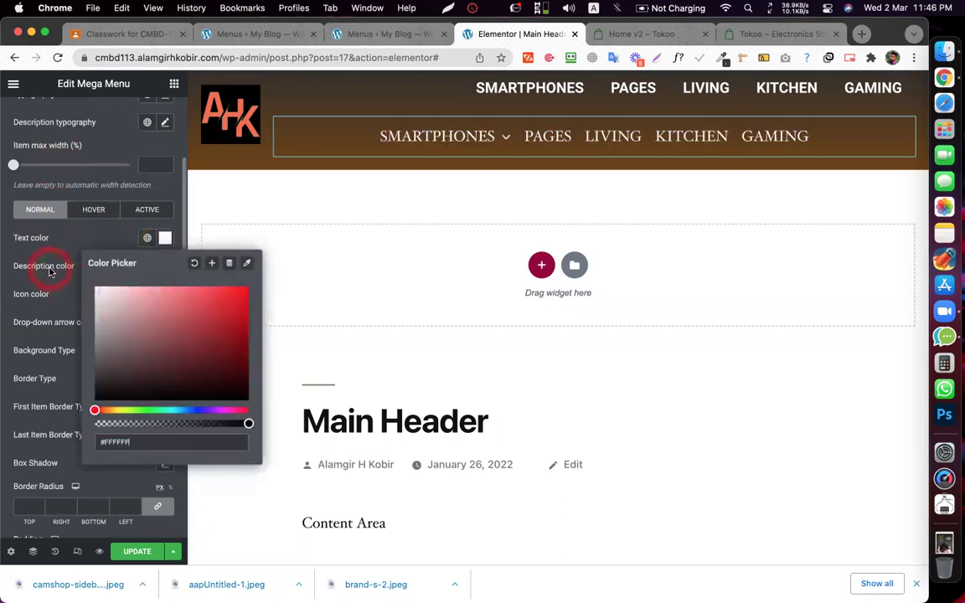
{"action": "left_click", "coordinate": [59, 245]}
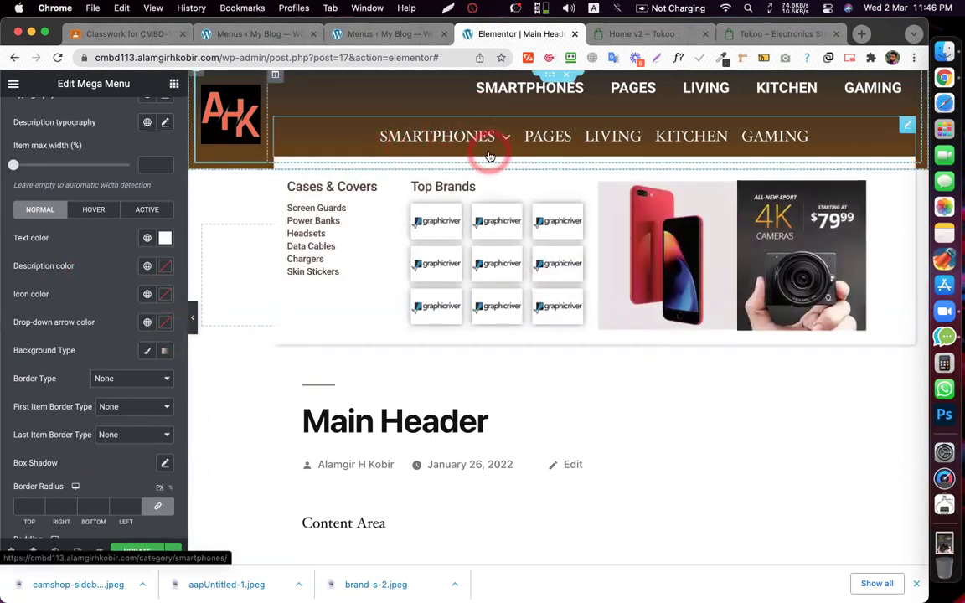
{"action": "left_click", "coordinate": [165, 326]}
{"action": "left_click", "coordinate": [136, 286]}
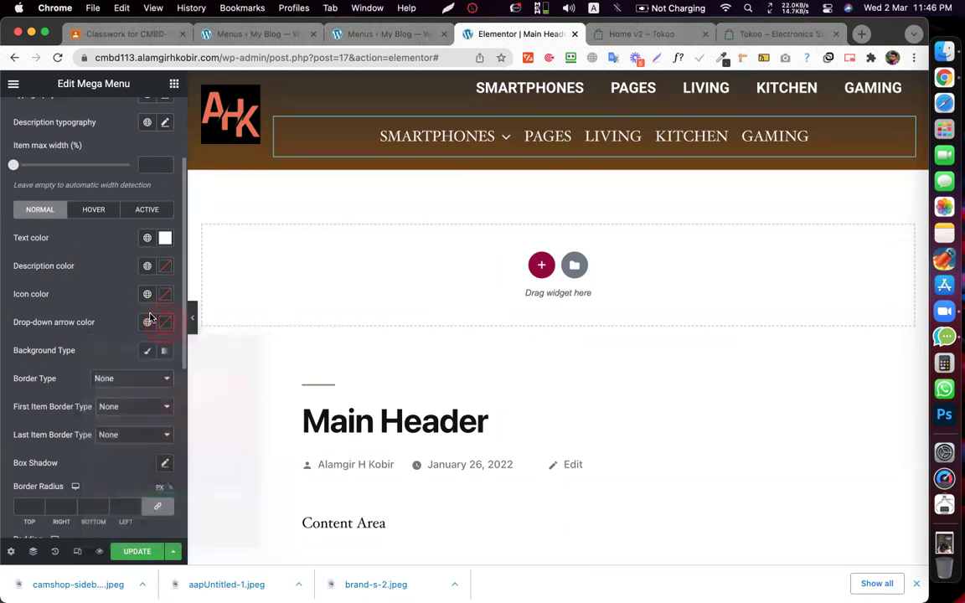
{"action": "scroll", "coordinate": [135, 287], "scroll_direction": "up", "scroll_amount": 3}
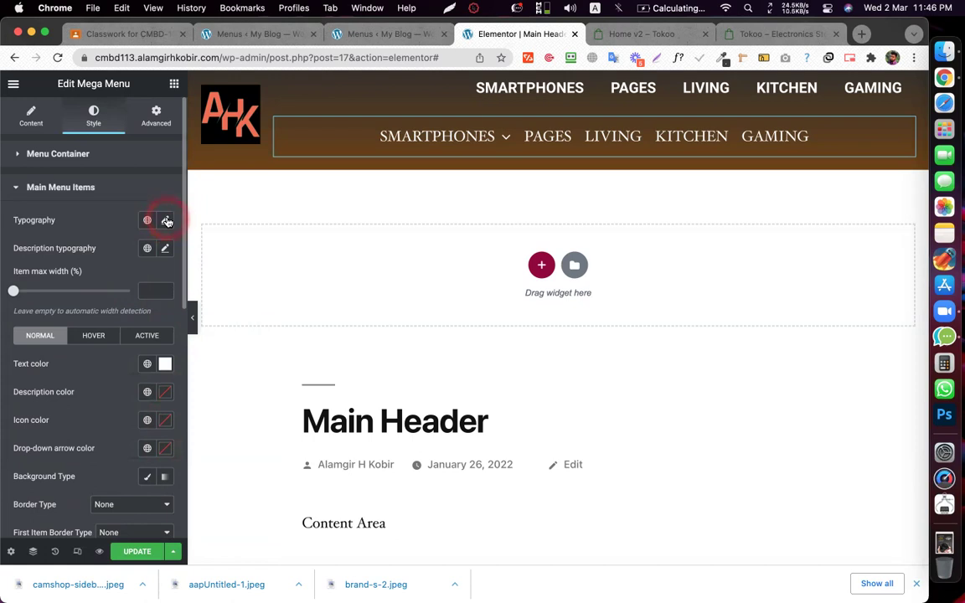
{"action": "left_click", "coordinate": [167, 220]}
{"action": "left_click", "coordinate": [506, 137]}
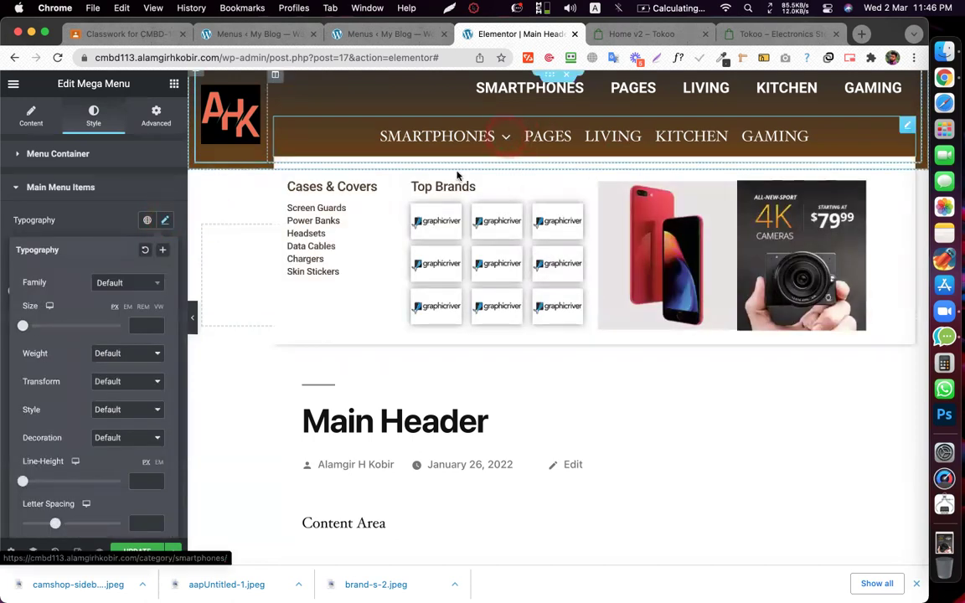
{"action": "left_click", "coordinate": [125, 289]}
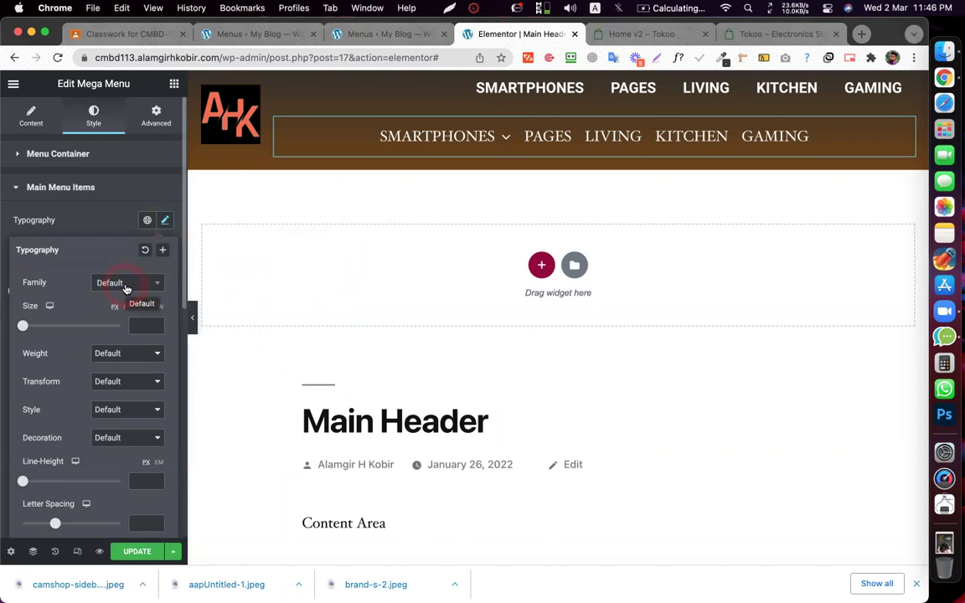
{"action": "left_click", "coordinate": [117, 466]}
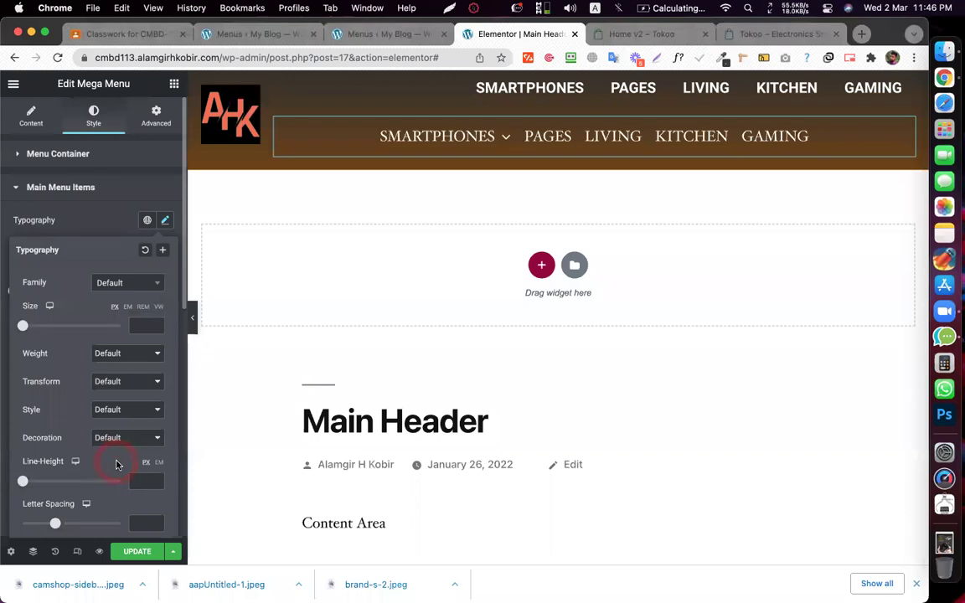
{"action": "left_click", "coordinate": [545, 324]}
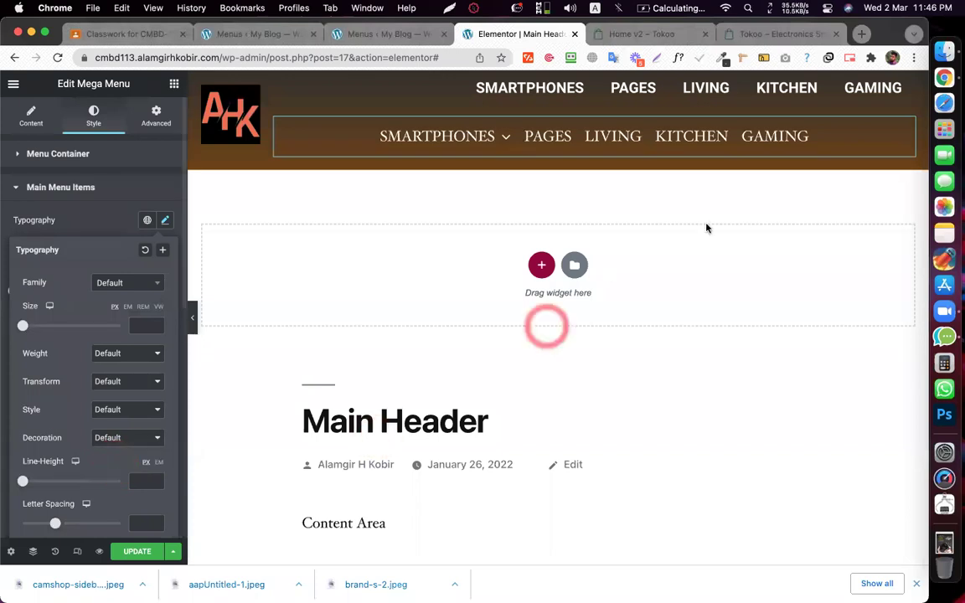
{"action": "left_click", "coordinate": [906, 127]}
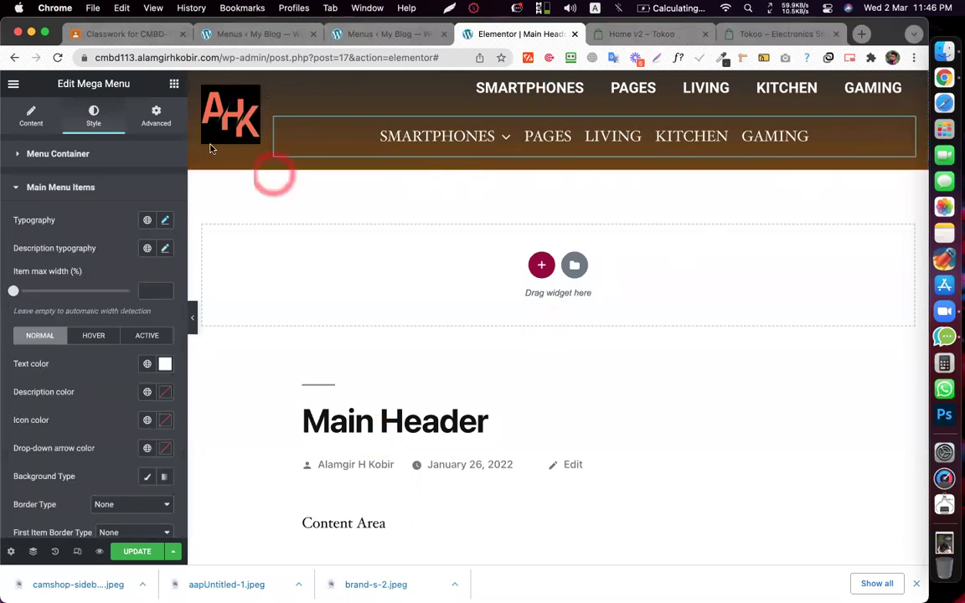
{"action": "mouse_move", "coordinate": [432, 140]}
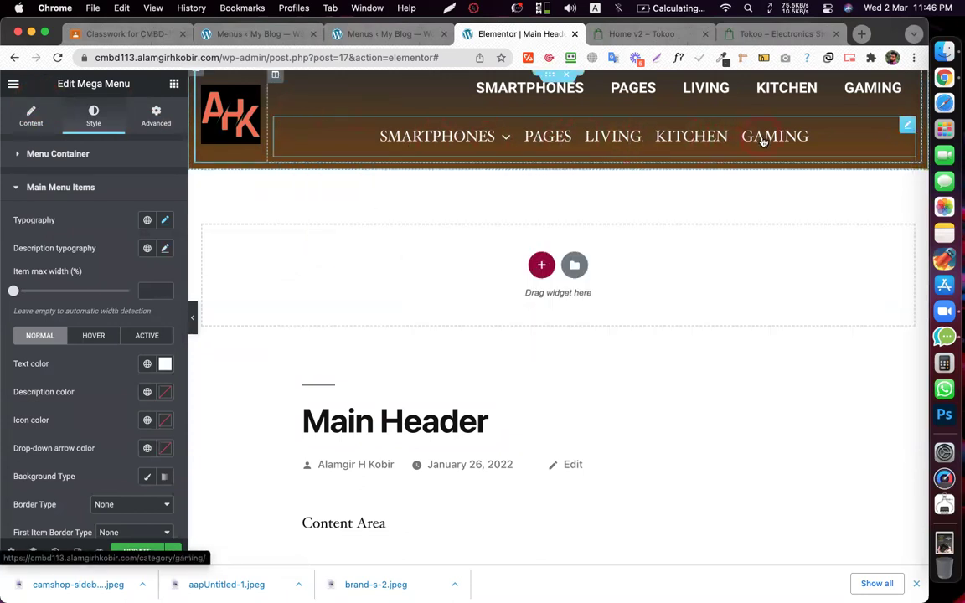
- Set the mega menu's Menu Items Alignment to End and save the header with UPDATE
{"action": "left_click", "coordinate": [25, 119]}
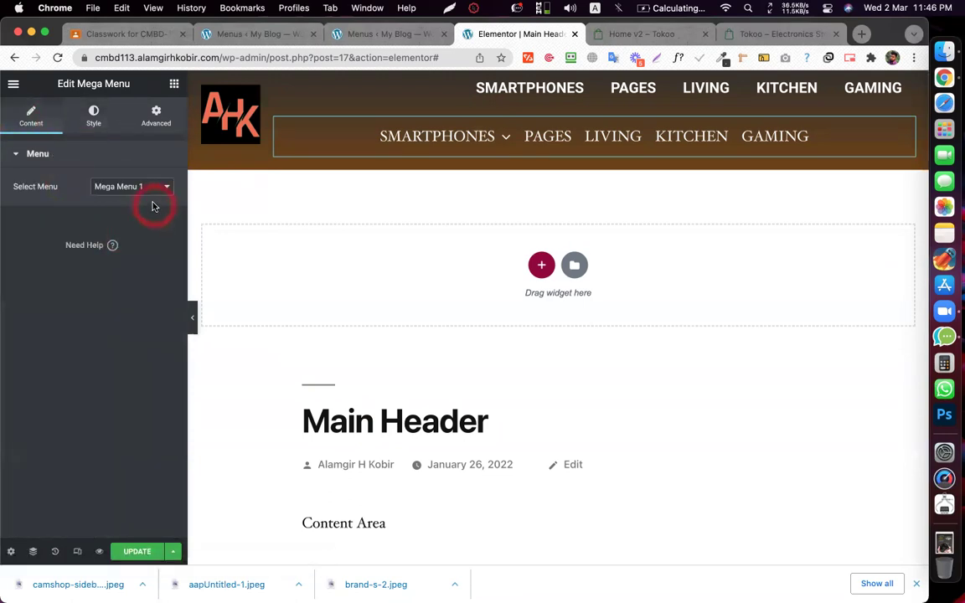
{"action": "left_click", "coordinate": [82, 100]}
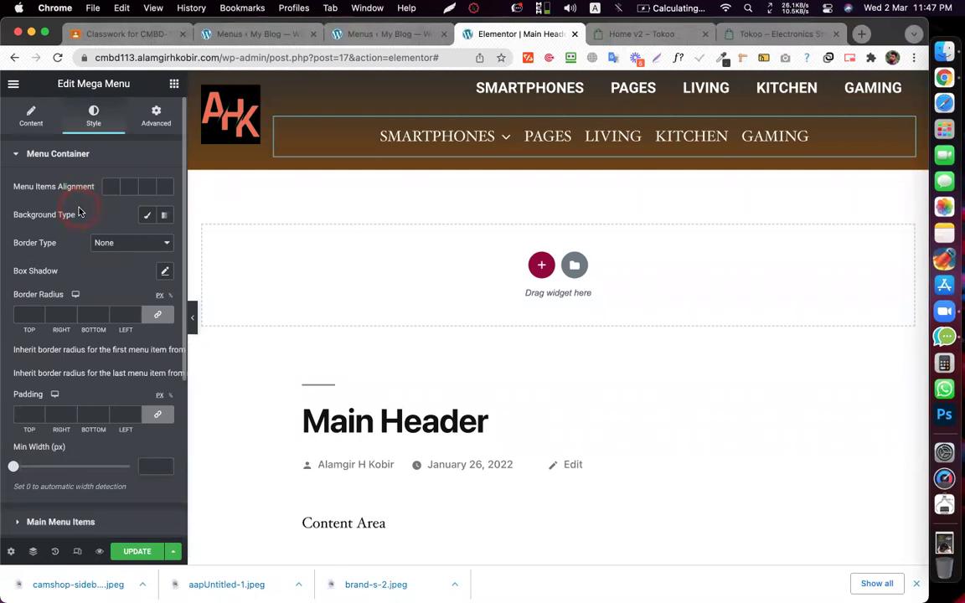
{"action": "scroll", "coordinate": [94, 243], "scroll_direction": "down", "scroll_amount": 5}
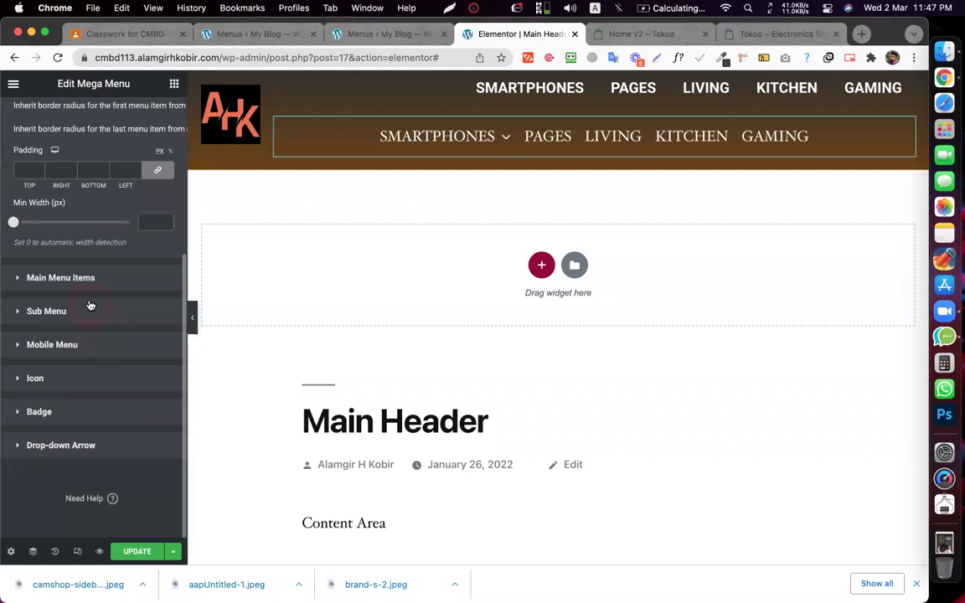
{"action": "scroll", "coordinate": [91, 304], "scroll_direction": "up", "scroll_amount": 5}
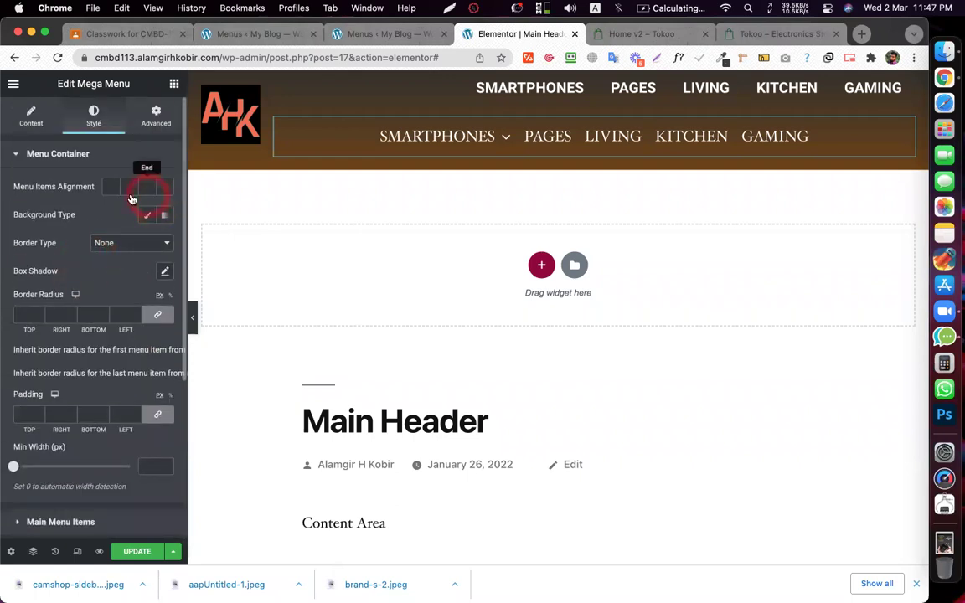
{"action": "scroll", "coordinate": [96, 220], "scroll_direction": "down", "scroll_amount": 1}
{"action": "scroll", "coordinate": [95, 216], "scroll_direction": "up", "scroll_amount": 1}
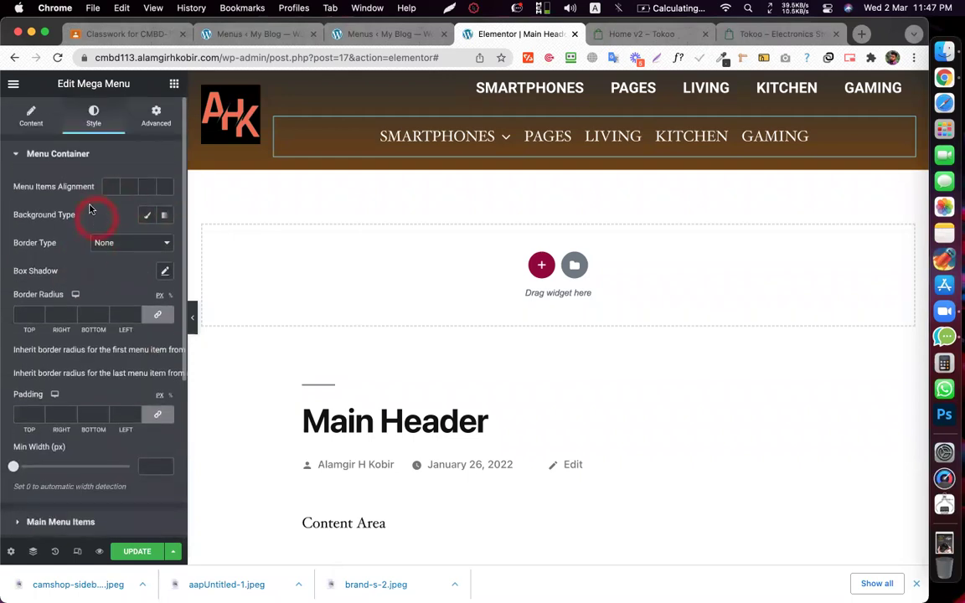
{"action": "left_click", "coordinate": [148, 187]}
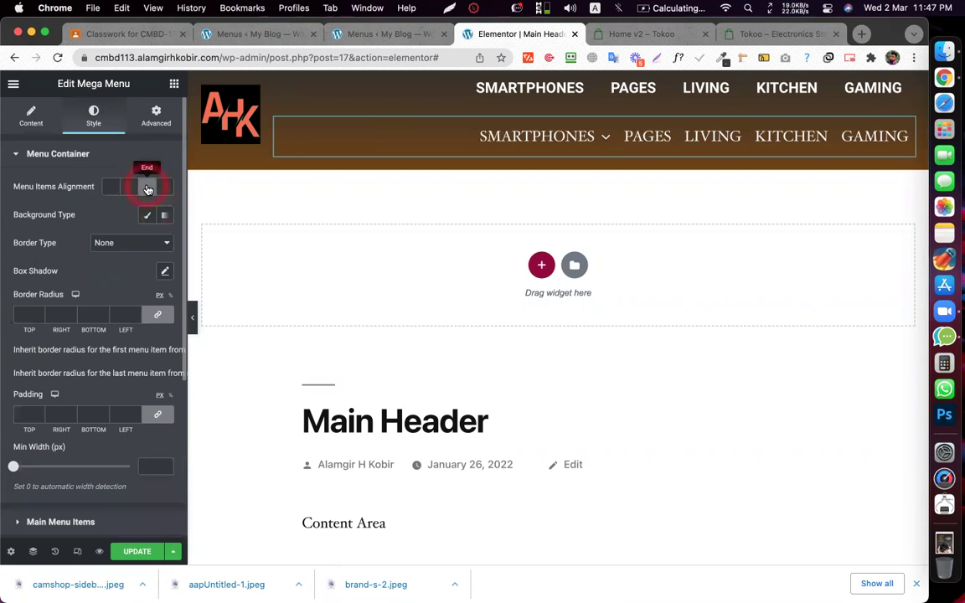
{"action": "left_click", "coordinate": [134, 546]}
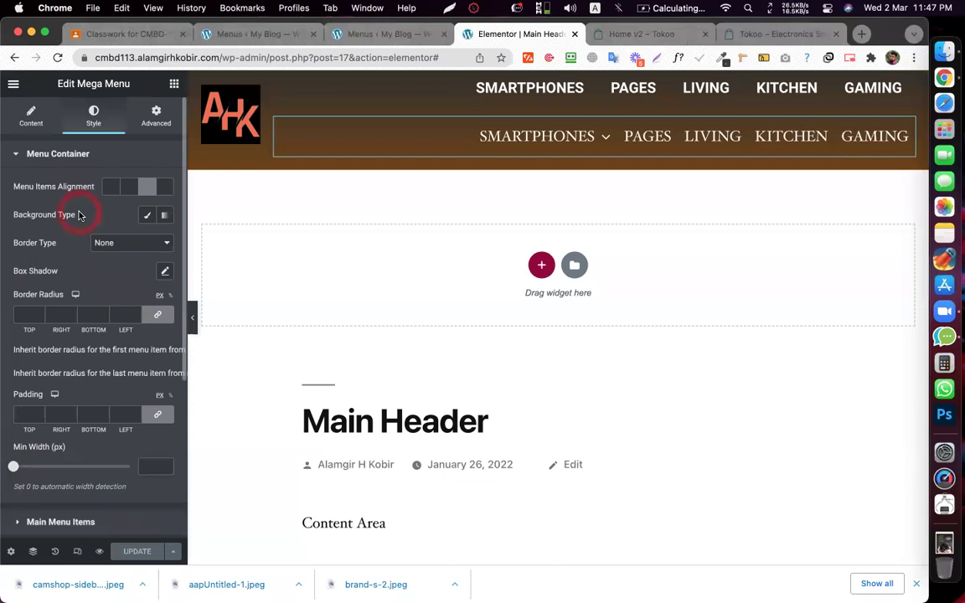
{"action": "right_click", "coordinate": [500, 35]}
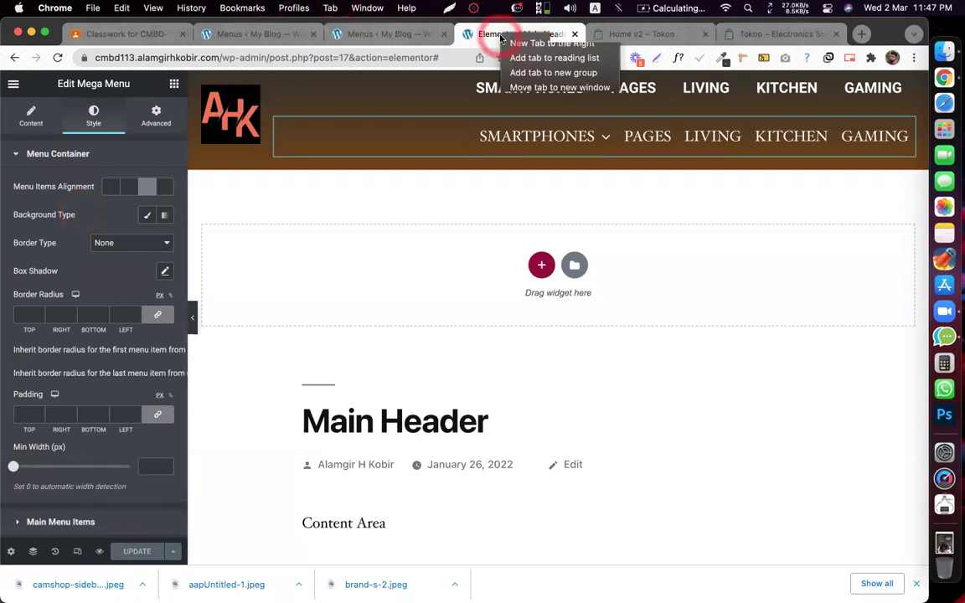
{"action": "left_click", "coordinate": [526, 48]}
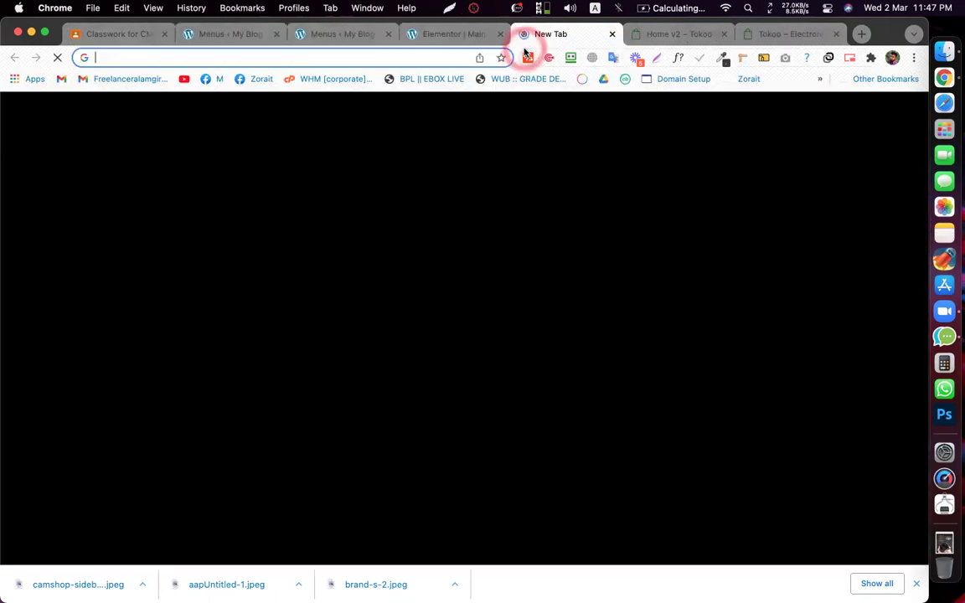
{"action": "type", "text": "c"}
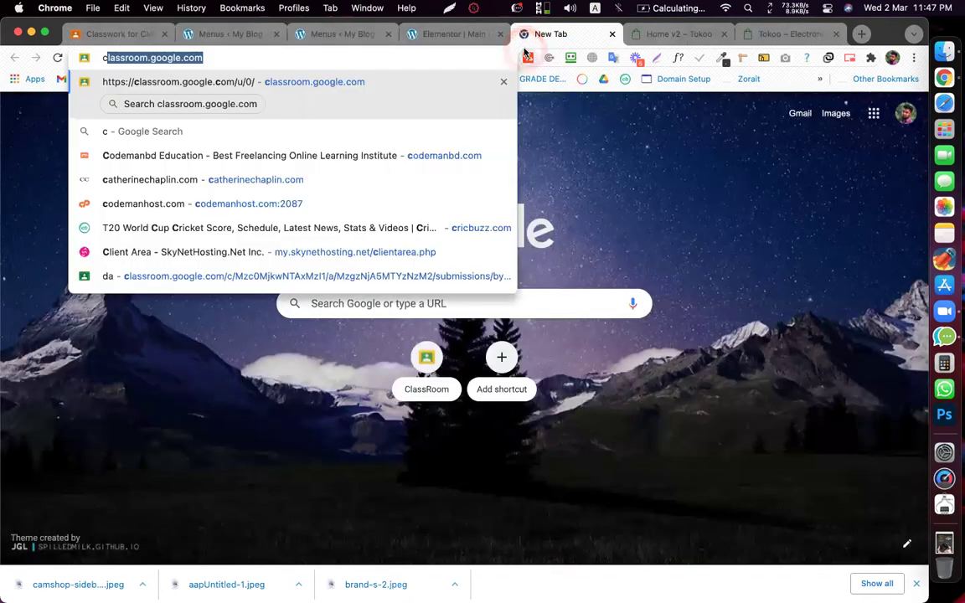
{"action": "type", "text": "lick to me"}
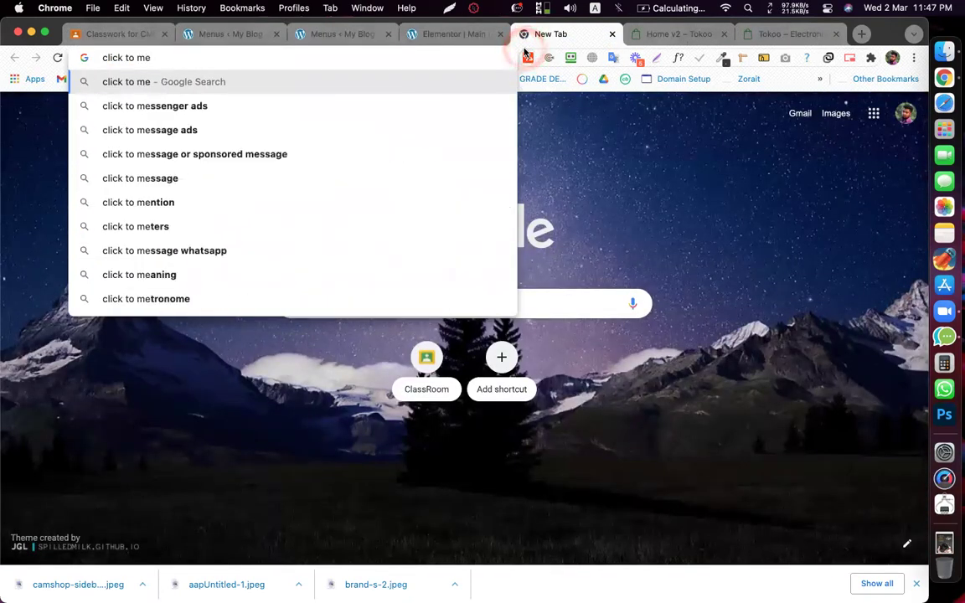
{"action": "type", "text": "ga menu"}
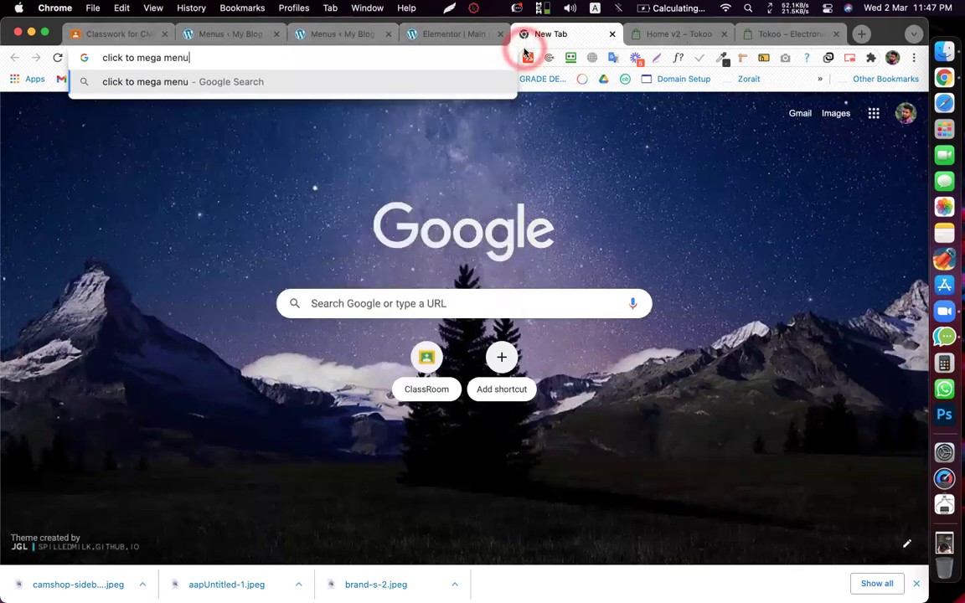
{"action": "type", "text": " view"}
{"action": "key", "text": "Return"}
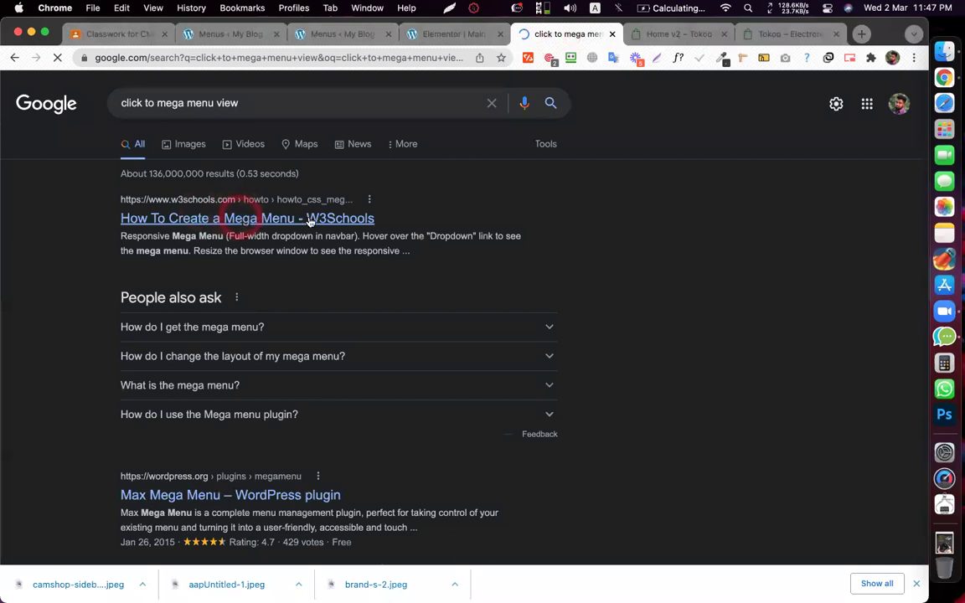
{"action": "scroll", "coordinate": [265, 362], "scroll_direction": "down", "scroll_amount": 3}
{"action": "scroll", "coordinate": [209, 365], "scroll_direction": "down", "scroll_amount": 1}
{"action": "left_click", "coordinate": [170, 362], "text": "super"}
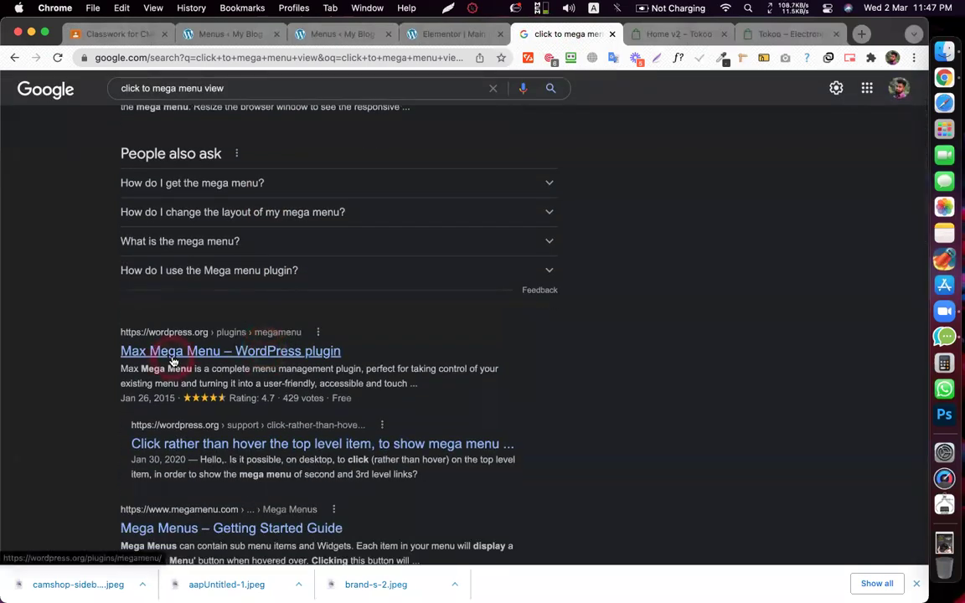
{"action": "scroll", "coordinate": [134, 360], "scroll_direction": "down", "scroll_amount": 4}
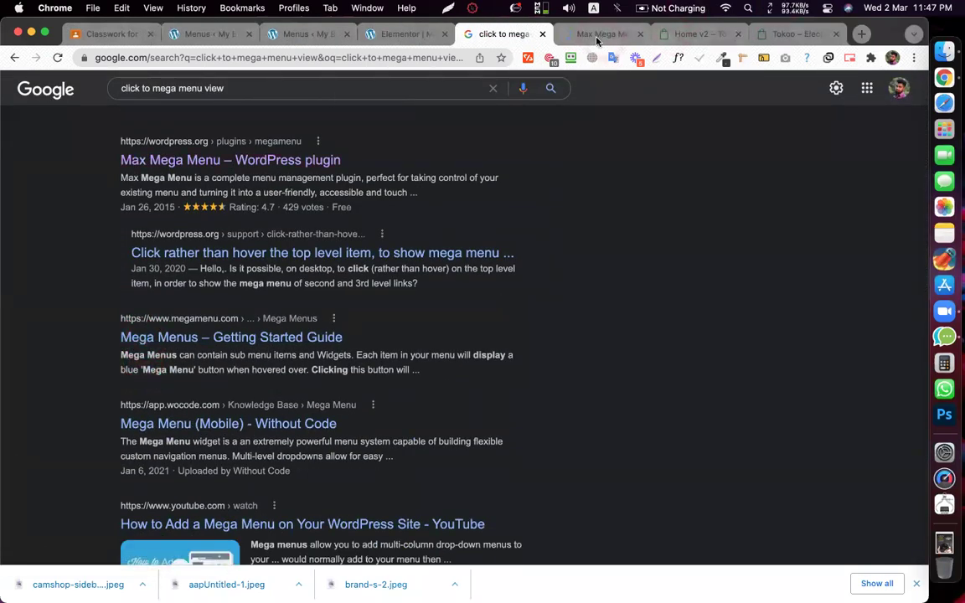
{"action": "left_click", "coordinate": [595, 34]}
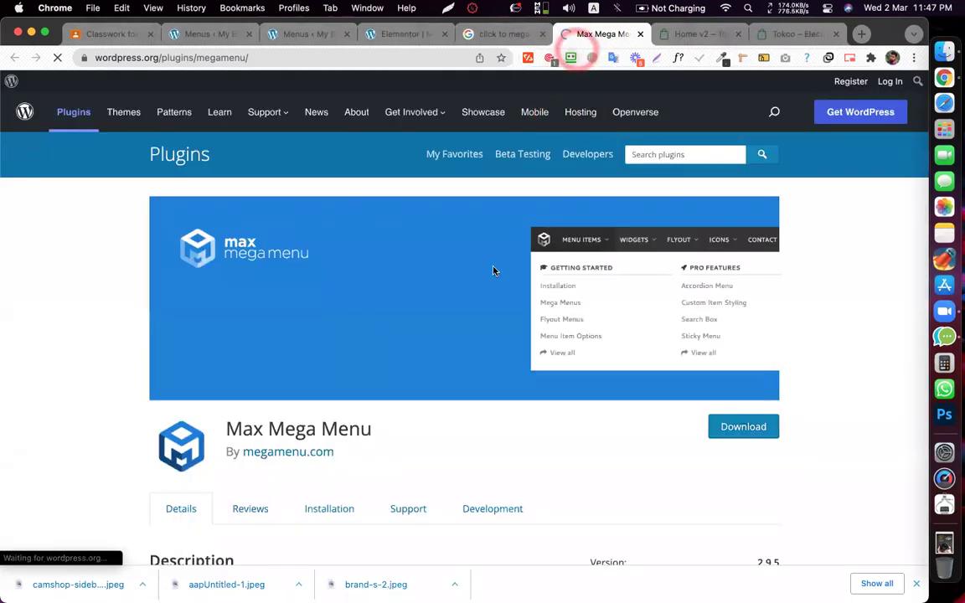
{"action": "scroll", "coordinate": [483, 316], "scroll_direction": "down", "scroll_amount": 1}
{"action": "scroll", "coordinate": [483, 316], "scroll_direction": "down", "scroll_amount": 8}
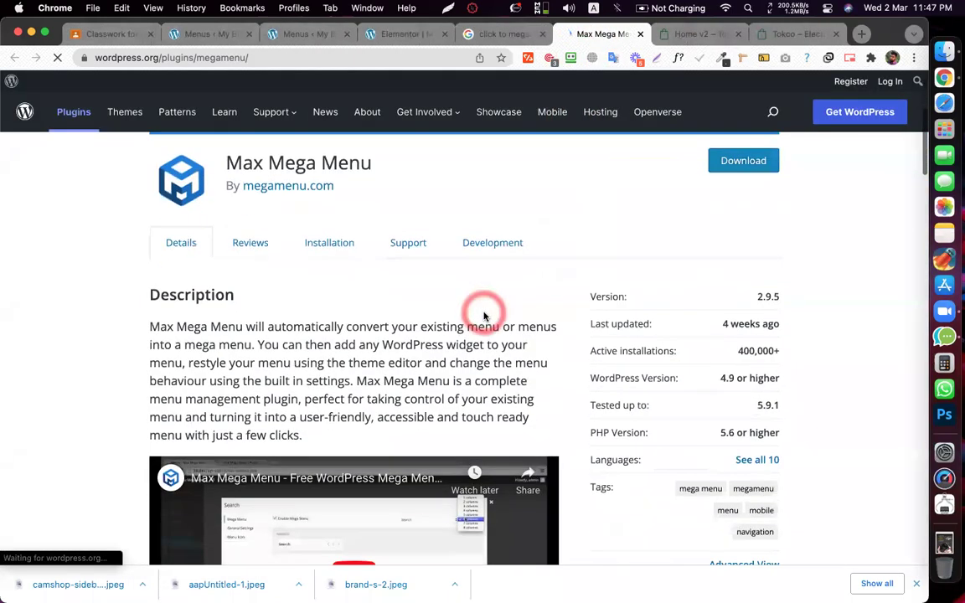
{"action": "scroll", "coordinate": [483, 316], "scroll_direction": "down", "scroll_amount": 4}
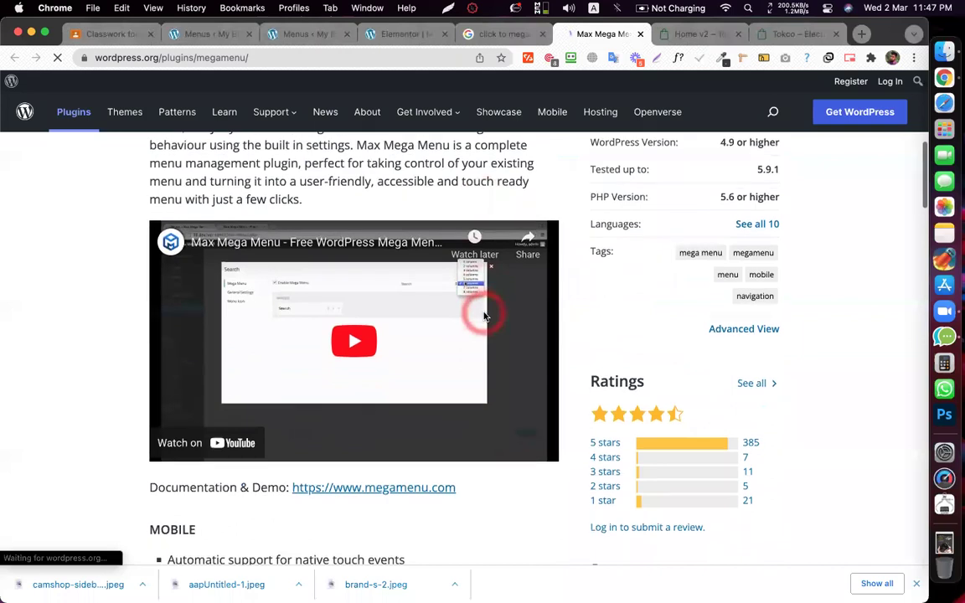
{"action": "scroll", "coordinate": [483, 316], "scroll_direction": "down", "scroll_amount": 10}
{"action": "scroll", "coordinate": [484, 316], "scroll_direction": "down", "scroll_amount": 8}
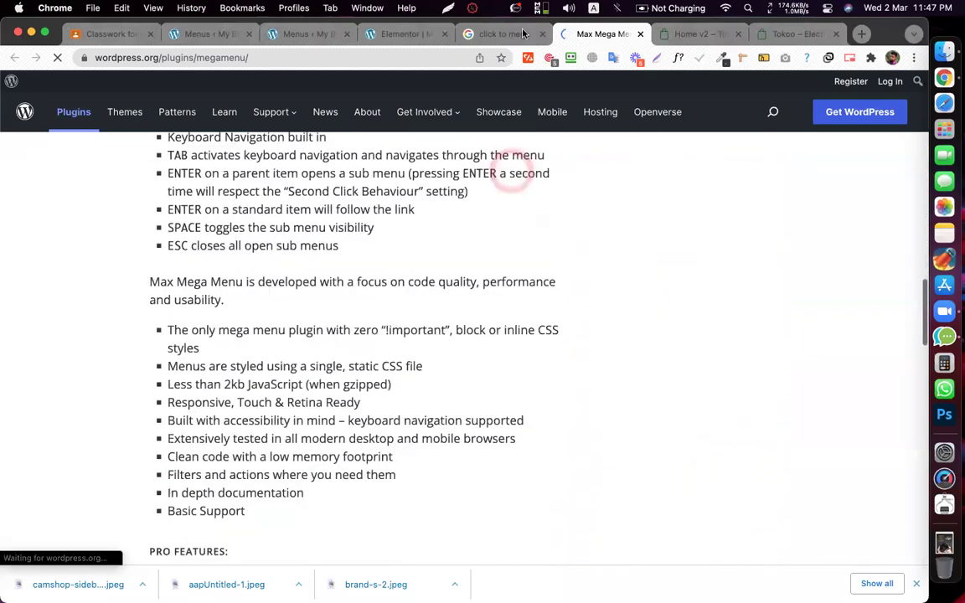
{"action": "left_click", "coordinate": [502, 35]}
{"action": "scroll", "coordinate": [594, 233], "scroll_direction": "down", "scroll_amount": 5}
{"action": "left_click", "coordinate": [598, 254]}
{"action": "scroll", "coordinate": [598, 254], "scroll_direction": "down", "scroll_amount": 7}
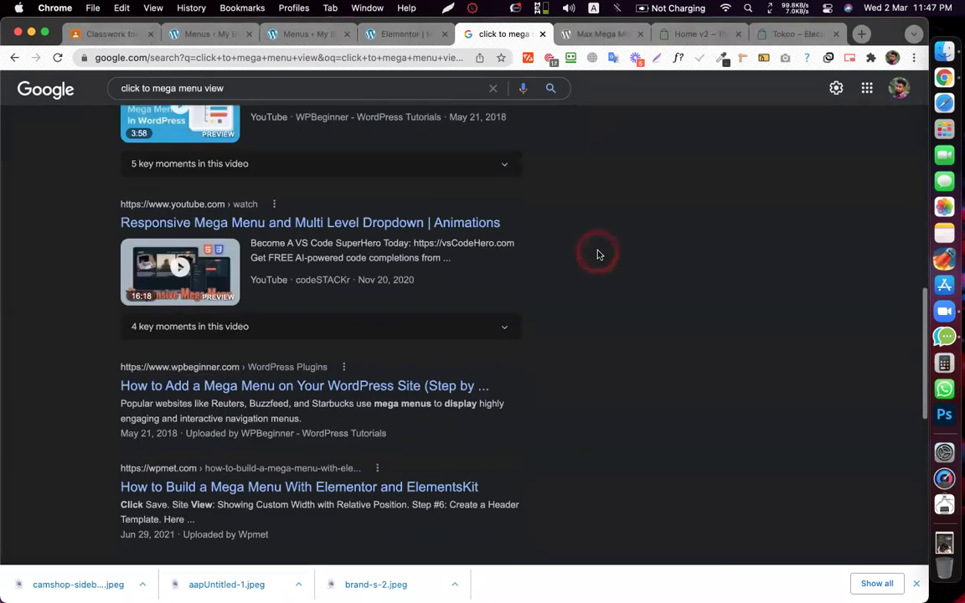
{"action": "scroll", "coordinate": [598, 254], "scroll_direction": "down", "scroll_amount": 10}
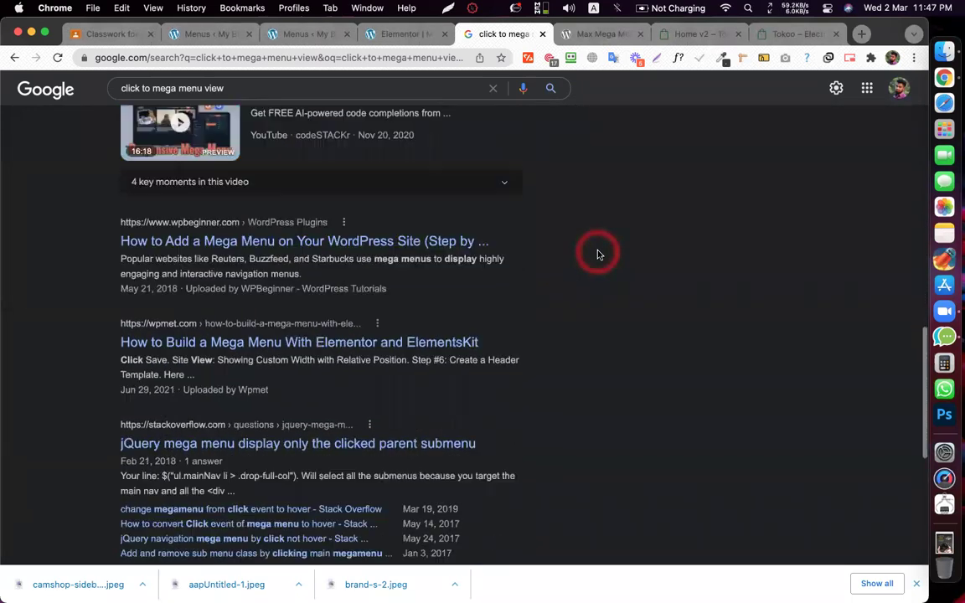
{"action": "left_click", "coordinate": [598, 253]}
{"action": "scroll", "coordinate": [598, 253], "scroll_direction": "up", "scroll_amount": 4}
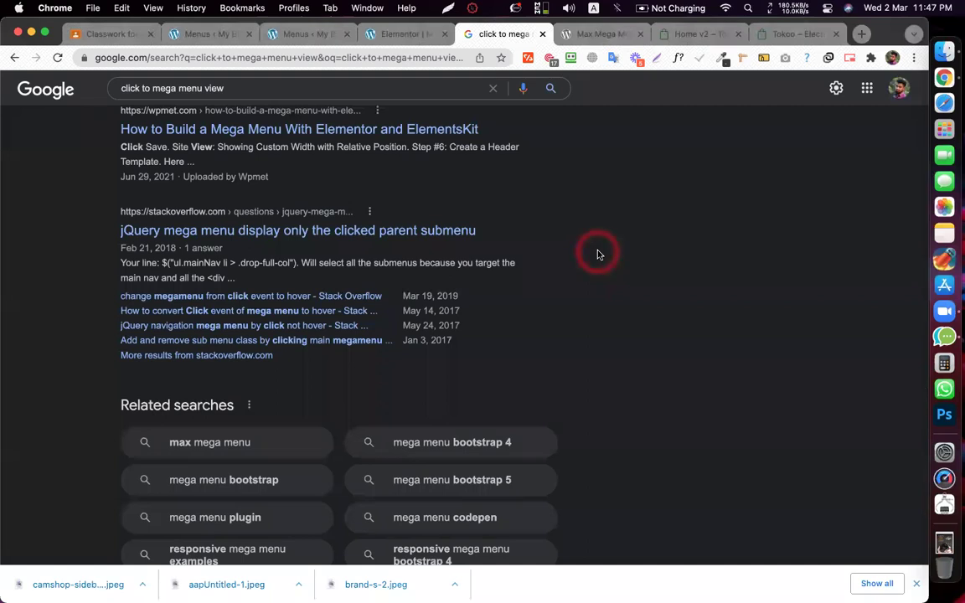
{"action": "scroll", "coordinate": [598, 254], "scroll_direction": "up", "scroll_amount": 10}
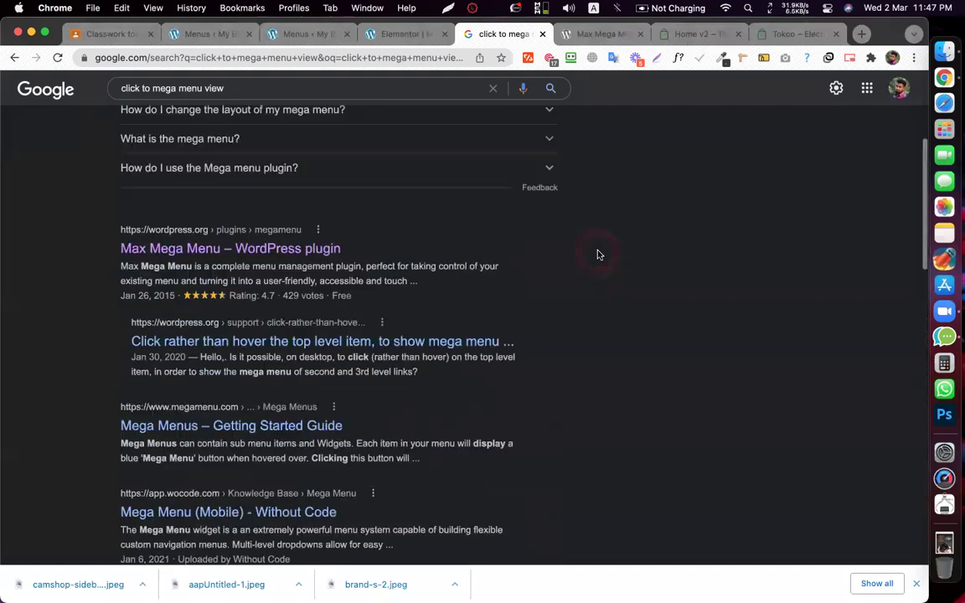
{"action": "left_click", "coordinate": [549, 38]}
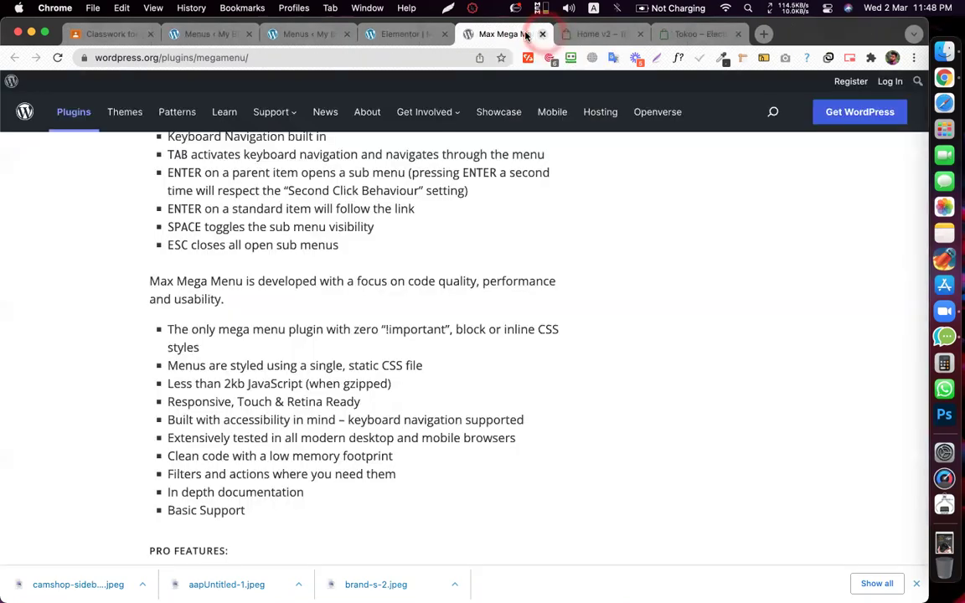
{"action": "left_click", "coordinate": [542, 33]}
{"action": "left_click", "coordinate": [382, 34]}
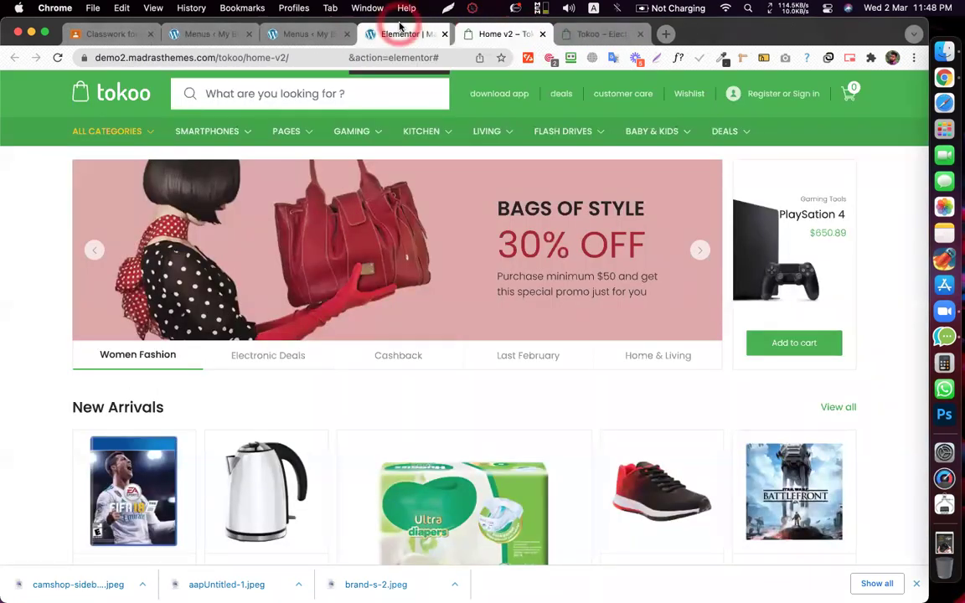
{"action": "left_click", "coordinate": [543, 136]}
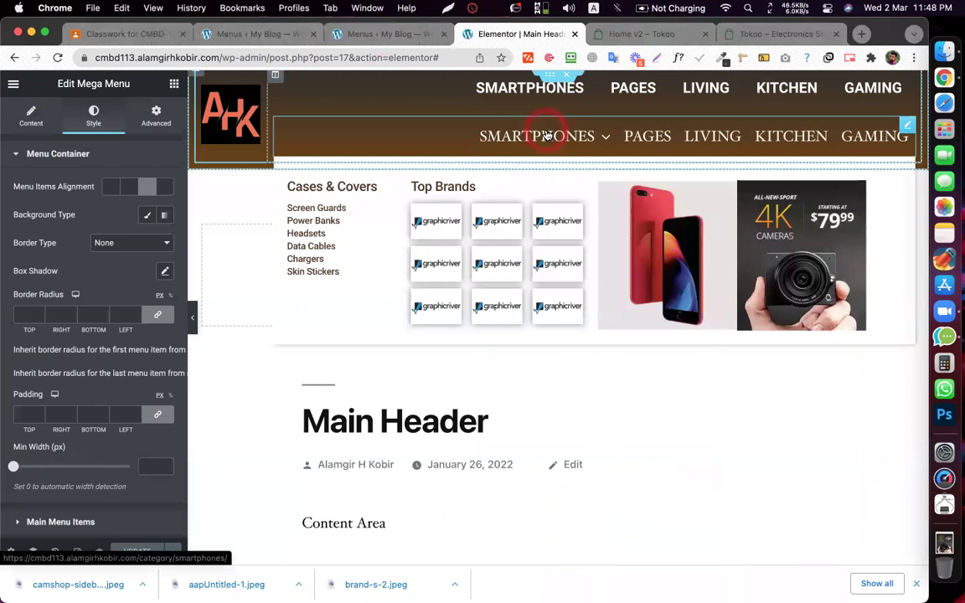
{"action": "left_click", "coordinate": [208, 556]}
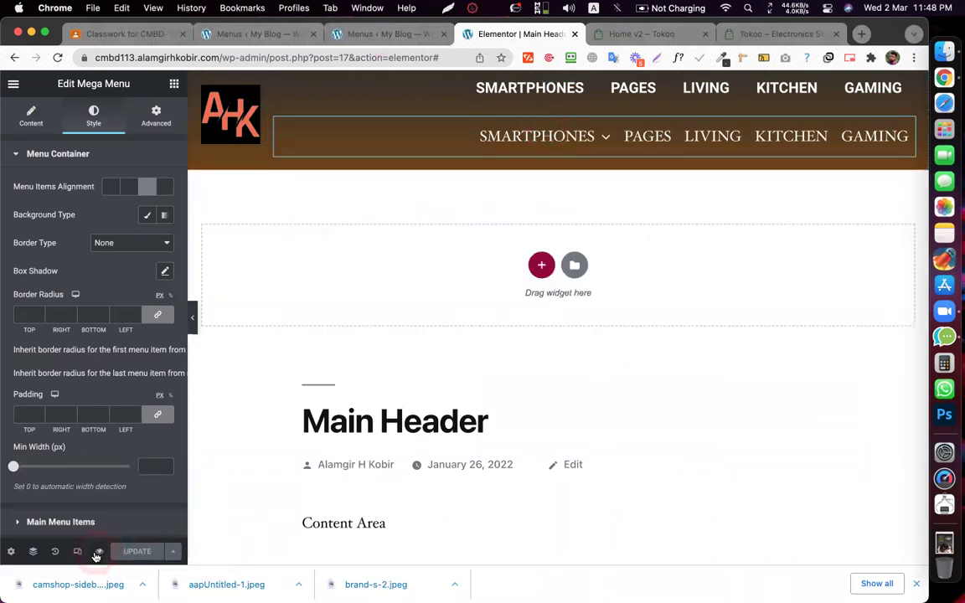
- Preview the Main Header in a new tab, then load the blog's home page there
{"action": "left_click", "coordinate": [140, 519]}
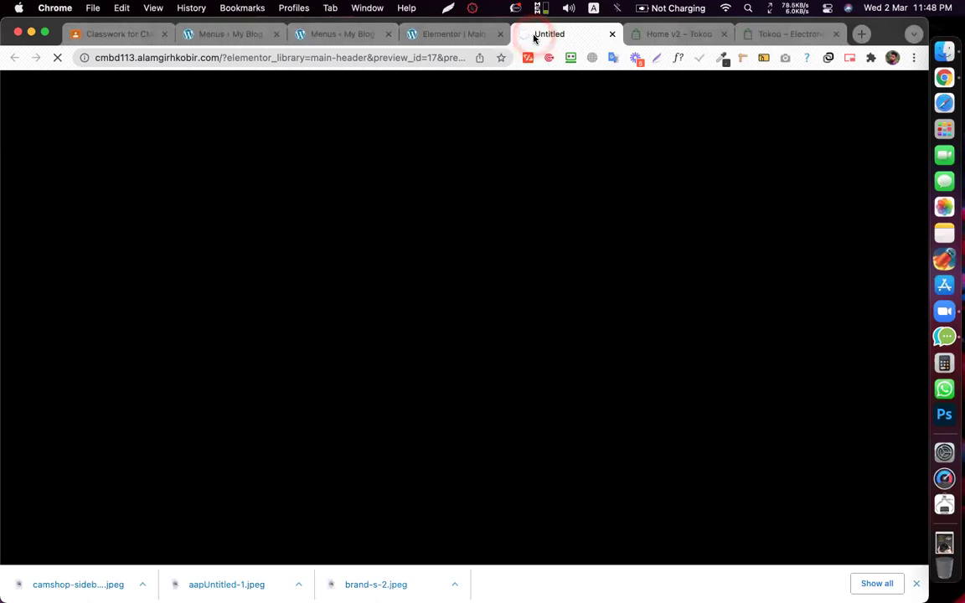
{"action": "left_click", "coordinate": [543, 35]}
{"action": "left_click", "coordinate": [543, 35]}
{"action": "left_click", "coordinate": [666, 532]}
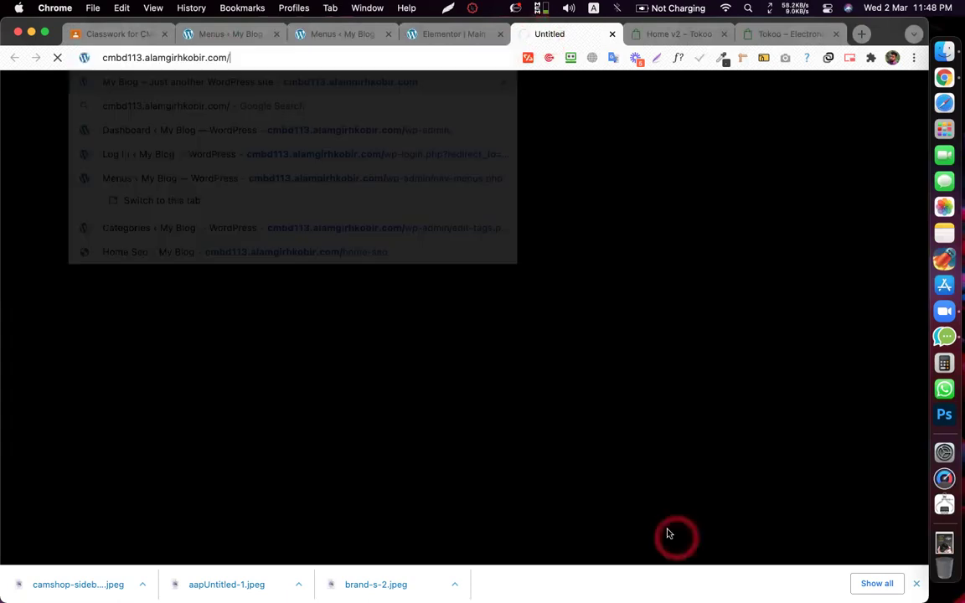
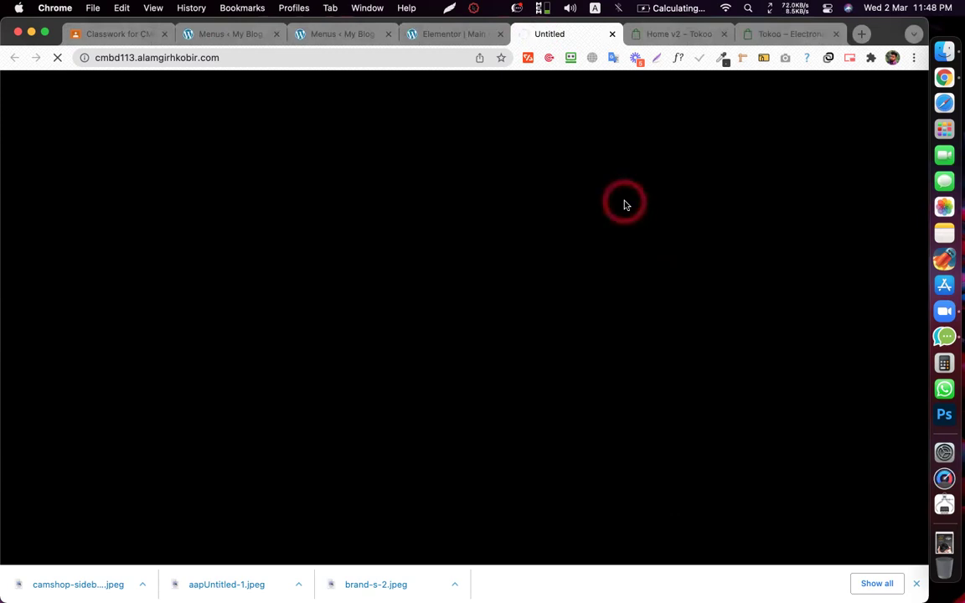
- Reload the My Blog home page at cmbd113.alamgirhkobir.com and wait for it to finish loading
{"action": "left_click", "coordinate": [321, 58]}
{"action": "key", "text": "Return"}
{"action": "left_click", "coordinate": [242, 56]}
{"action": "left_click", "coordinate": [532, 35]}
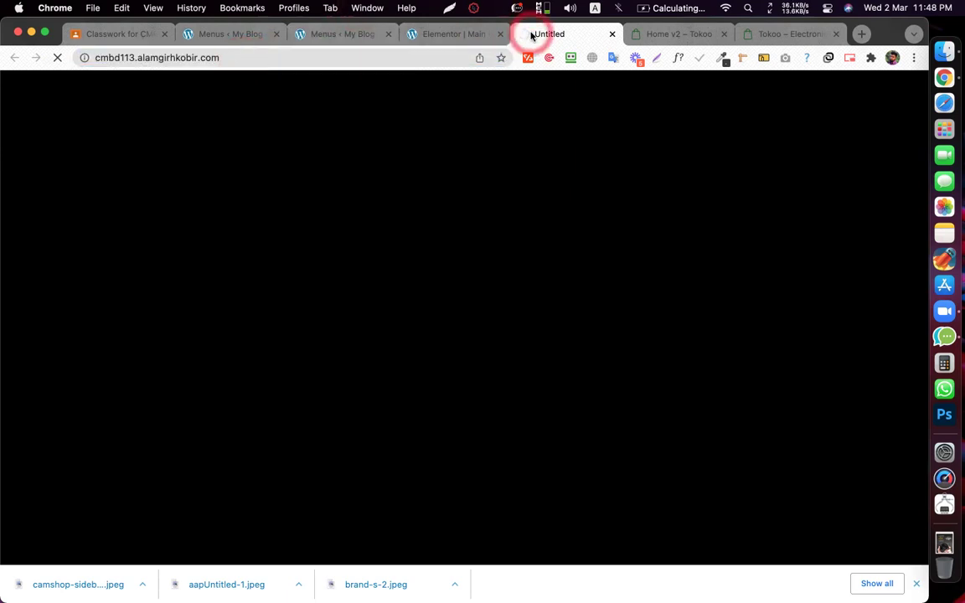
{"action": "left_click", "coordinate": [532, 35]}
{"action": "left_click", "coordinate": [531, 35]}
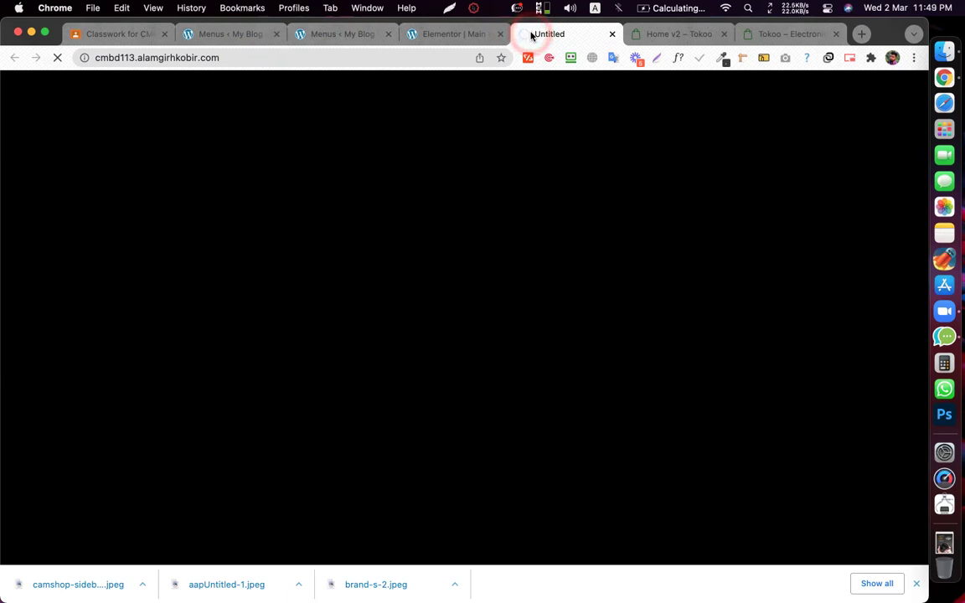
{"action": "left_click", "coordinate": [531, 35]}
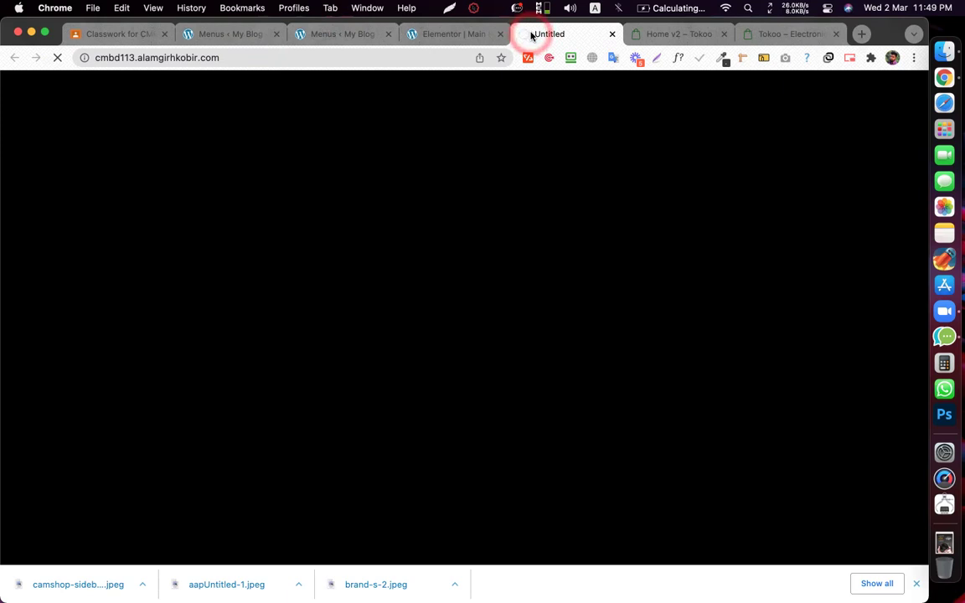
{"action": "left_click", "coordinate": [532, 35]}
{"action": "left_click", "coordinate": [532, 36]}
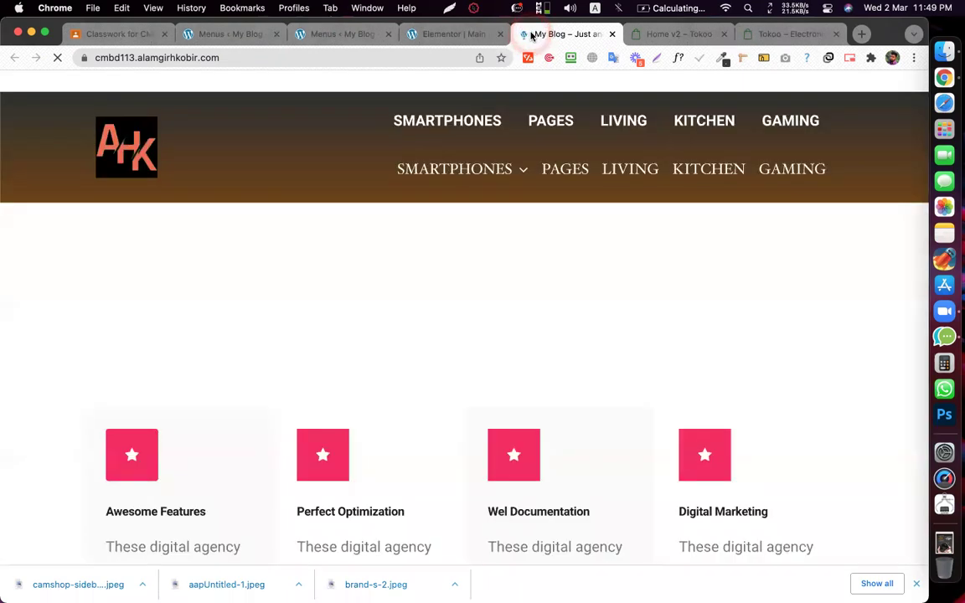
- Preview the SMARTPHONES mega menu and its category page on the live site, then return home
{"action": "left_click", "coordinate": [532, 35]}
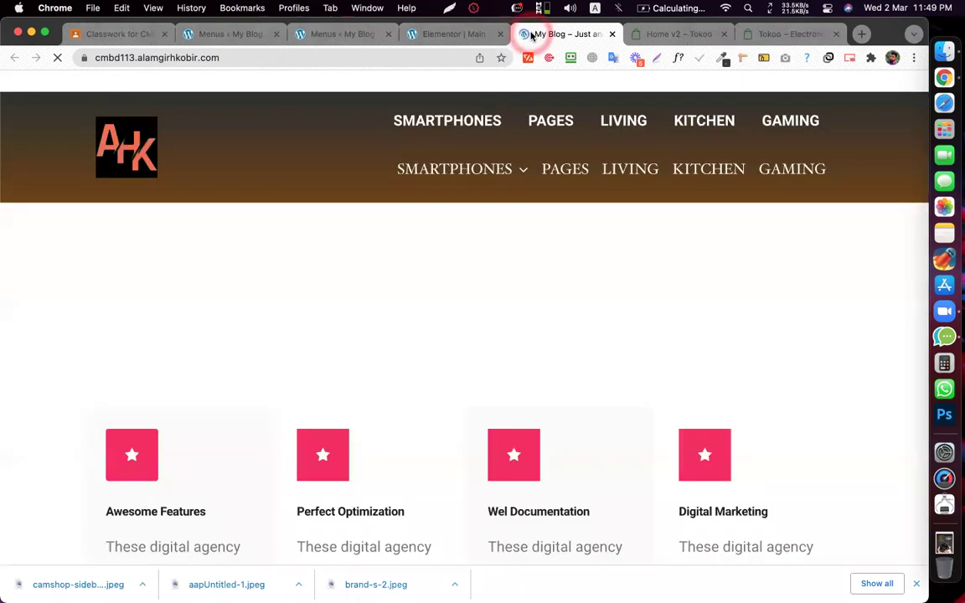
{"action": "left_click", "coordinate": [500, 177]}
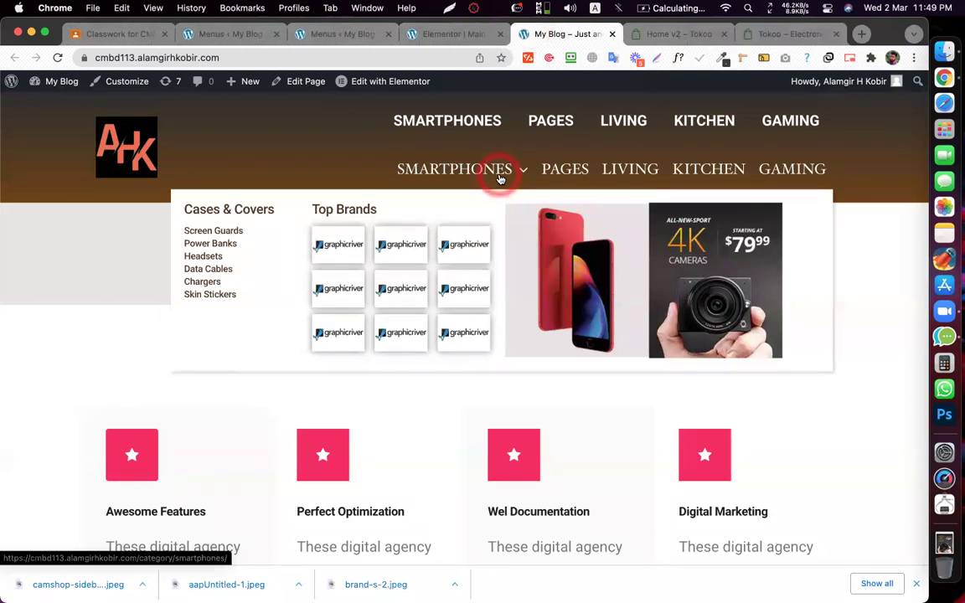
{"action": "left_click", "coordinate": [500, 178]}
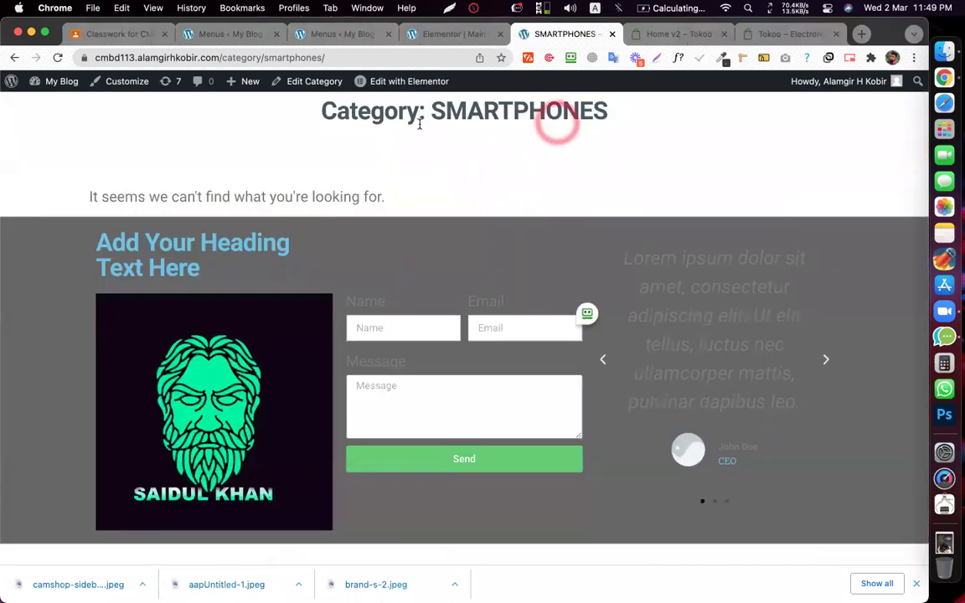
{"action": "left_click", "coordinate": [14, 57]}
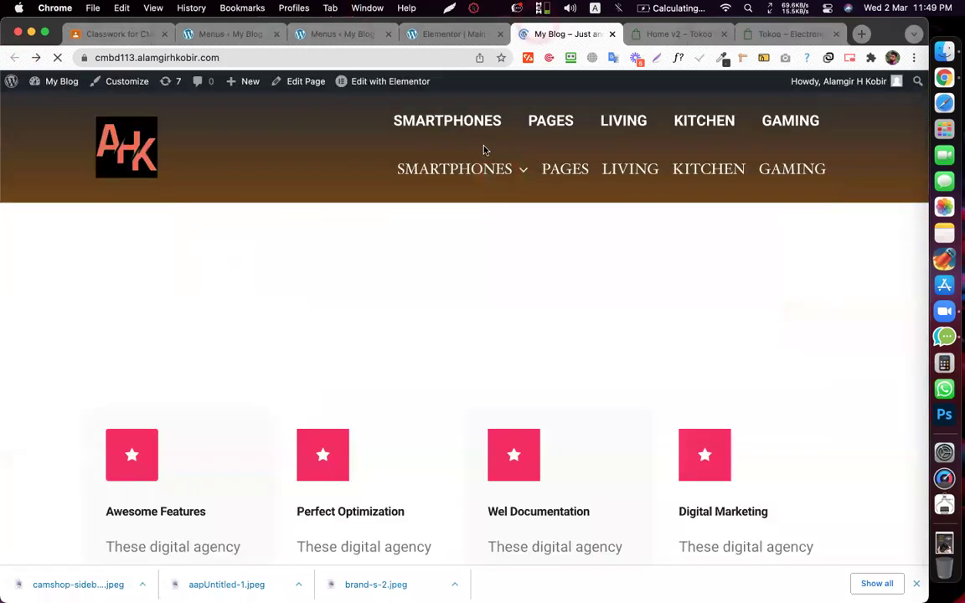
{"action": "mouse_move", "coordinate": [472, 174]}
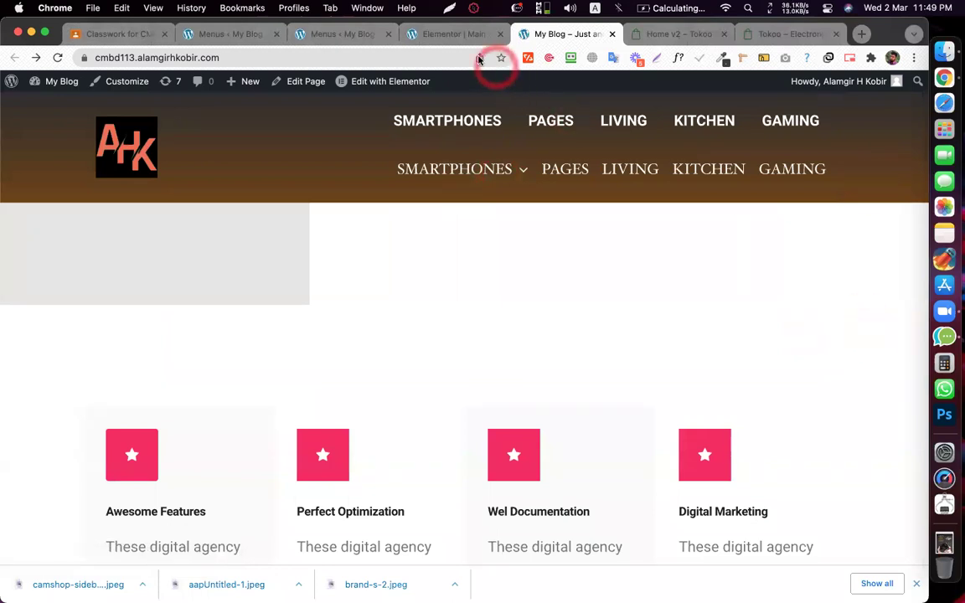
- Close the Elementor Main Header editor
{"action": "left_click", "coordinate": [446, 34]}
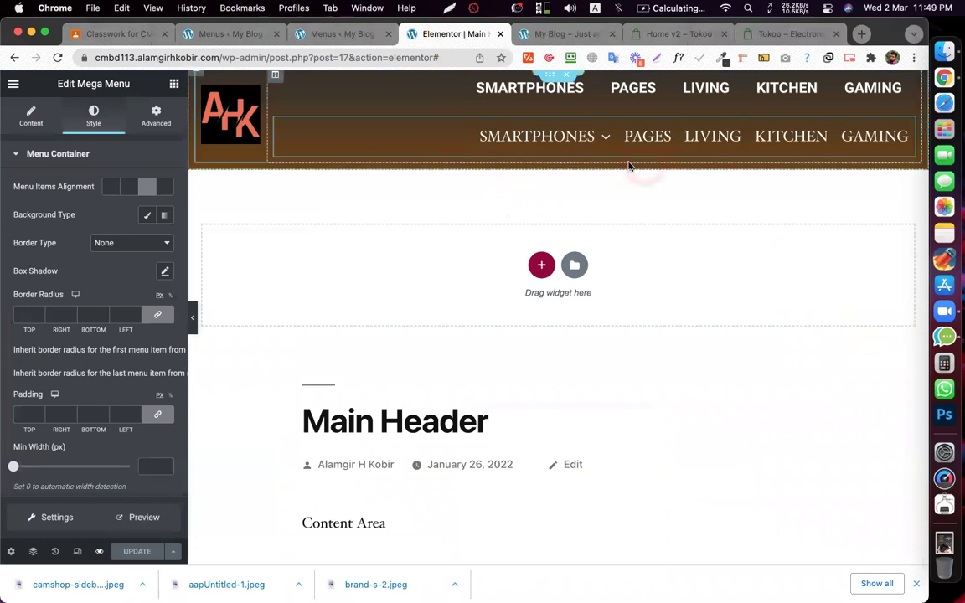
{"action": "mouse_move", "coordinate": [603, 136]}
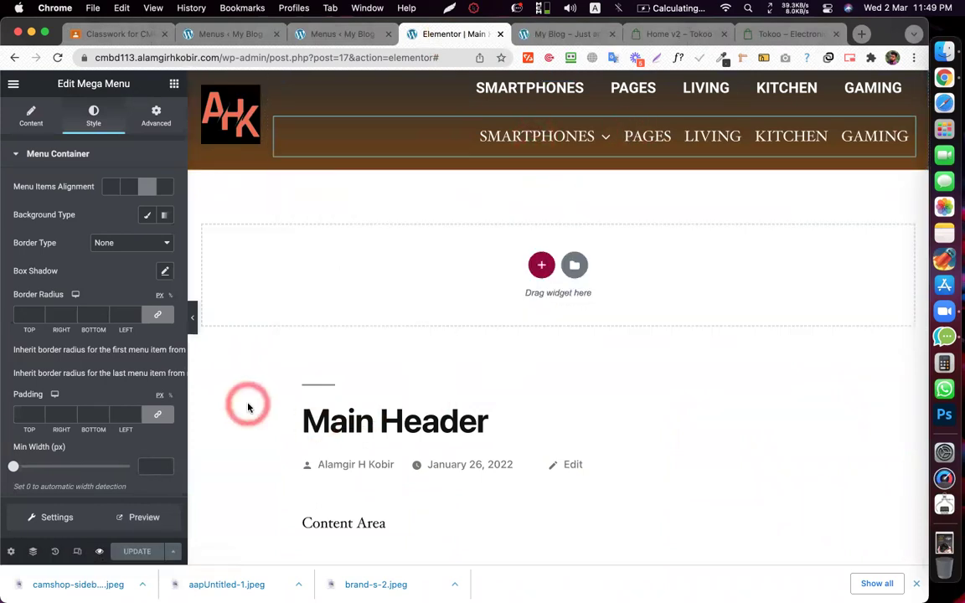
{"action": "left_click", "coordinate": [211, 465]}
{"action": "left_click", "coordinate": [536, 34]}
{"action": "left_click", "coordinate": [500, 33]}
{"action": "left_click", "coordinate": [321, 35]}
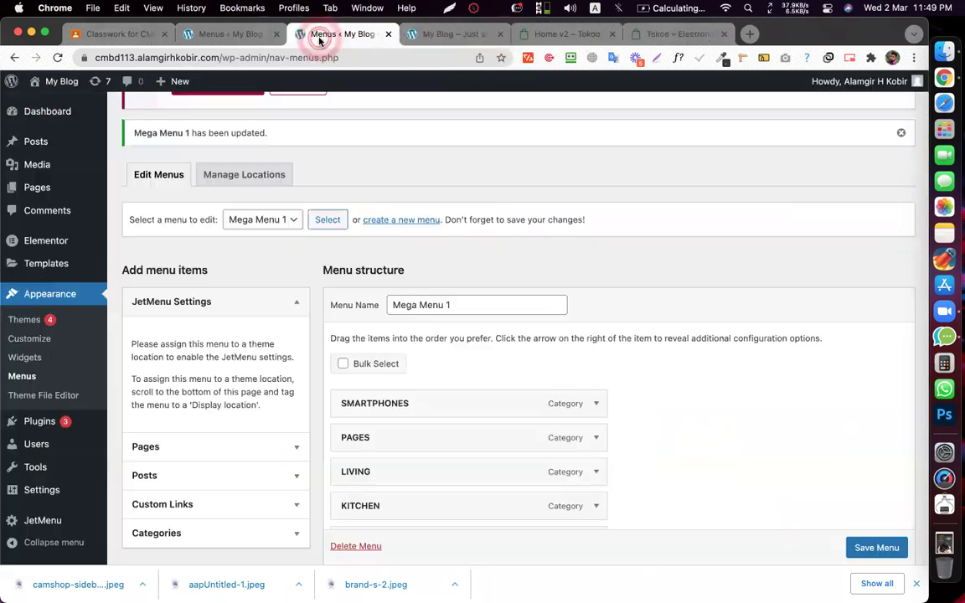
- Compare the live site's category menu with the Tokoo demo's
{"action": "left_click", "coordinate": [473, 34]}
{"action": "mouse_move", "coordinate": [431, 178]}
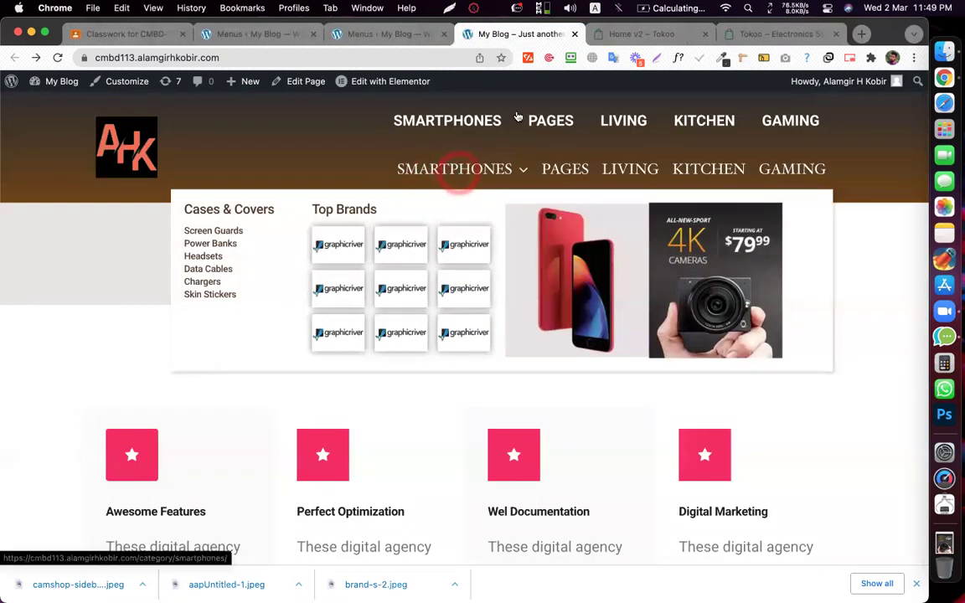
{"action": "left_click", "coordinate": [618, 36]}
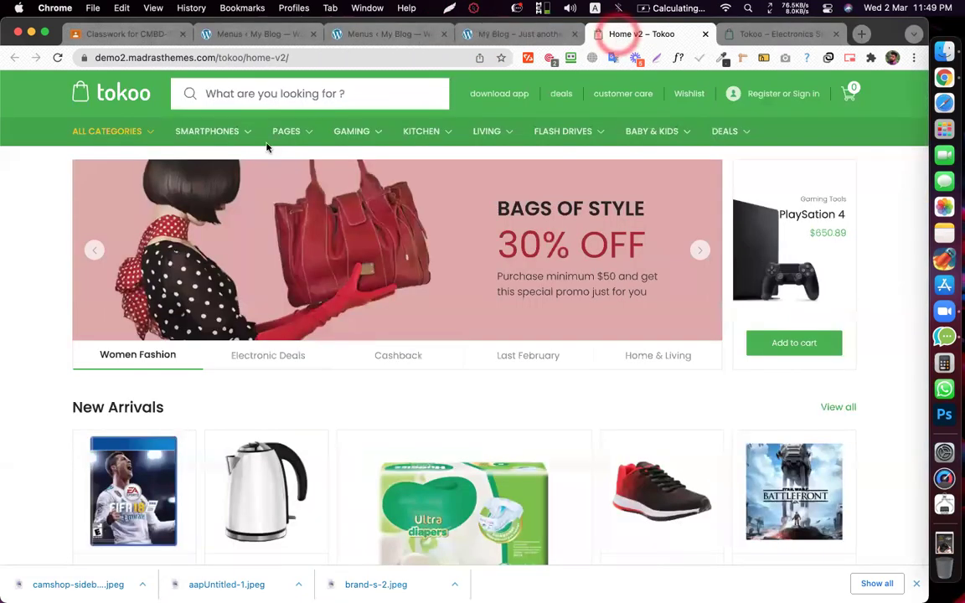
{"action": "mouse_move", "coordinate": [228, 135]}
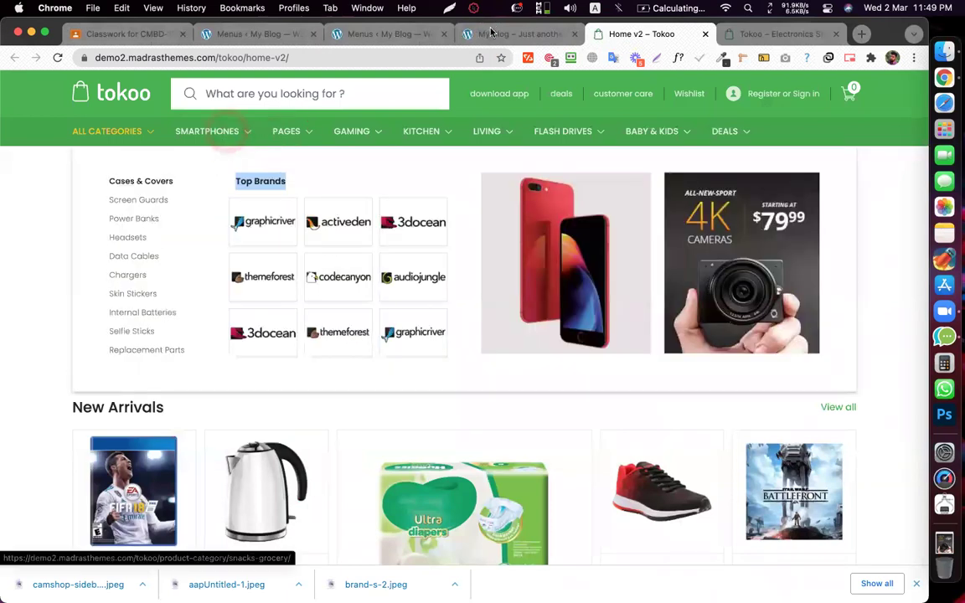
- Reopen the SMARTPHONES mega menu on the AHK site, then return to the Menus page
{"action": "key", "text": "ctrl+shift+Tab"}
{"action": "left_click", "coordinate": [446, 174]}
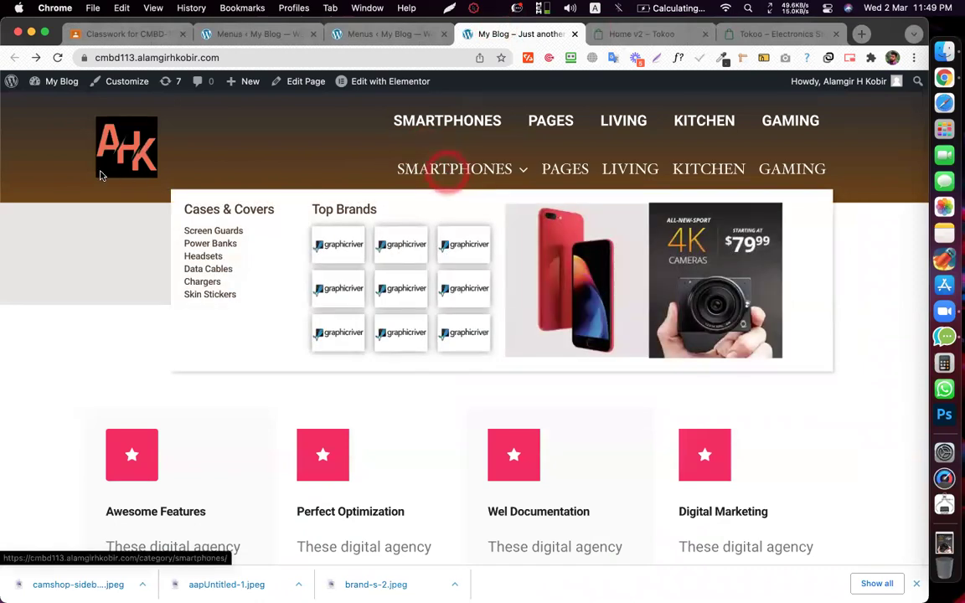
{"action": "left_click", "coordinate": [94, 287]}
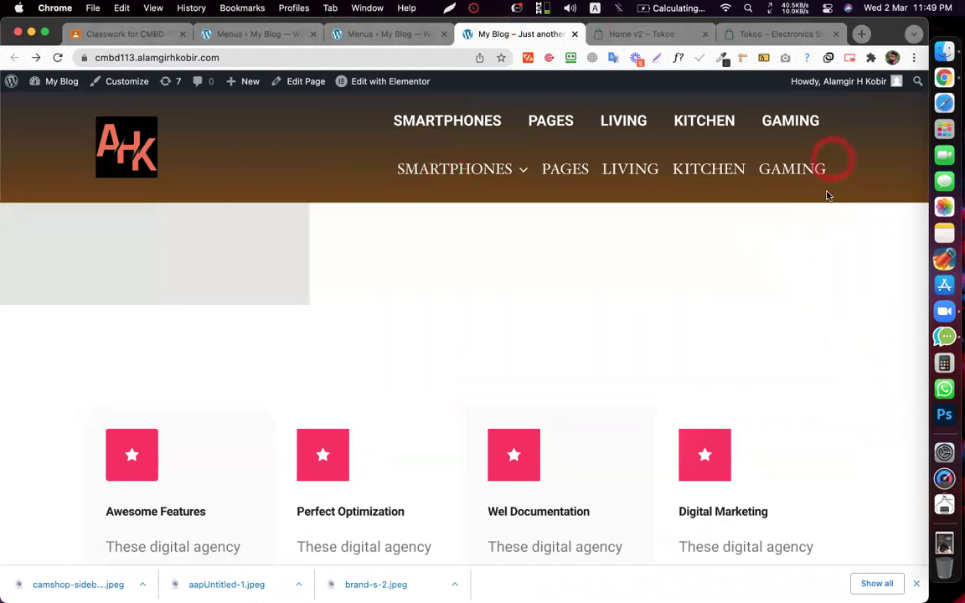
{"action": "left_click", "coordinate": [449, 172]}
{"action": "left_click", "coordinate": [373, 40]}
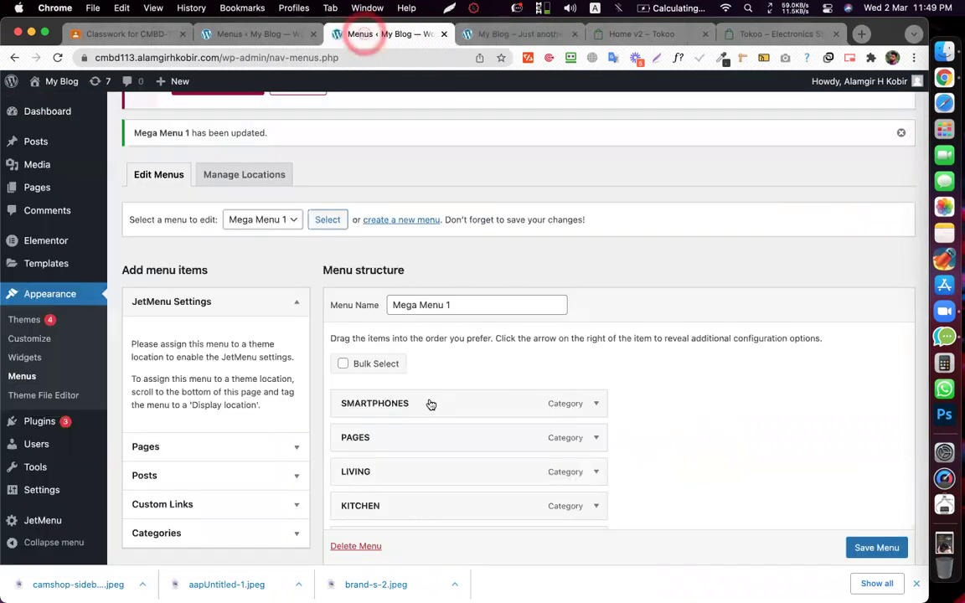
- Open the SMARTPHONES item's JetMenu settings at the mega menu position section
{"action": "left_click", "coordinate": [429, 401]}
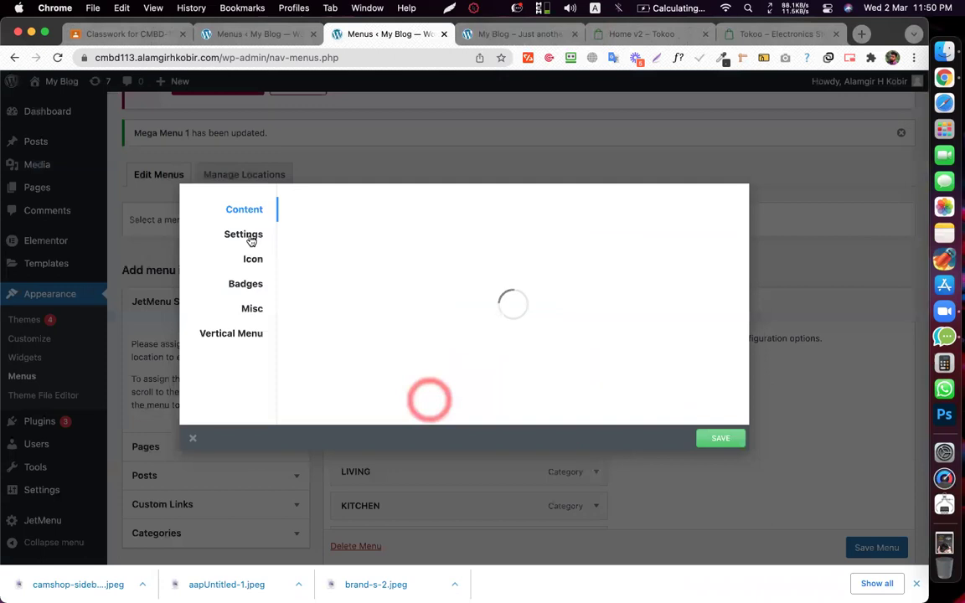
{"action": "left_click", "coordinate": [251, 293]}
{"action": "left_click", "coordinate": [250, 311]}
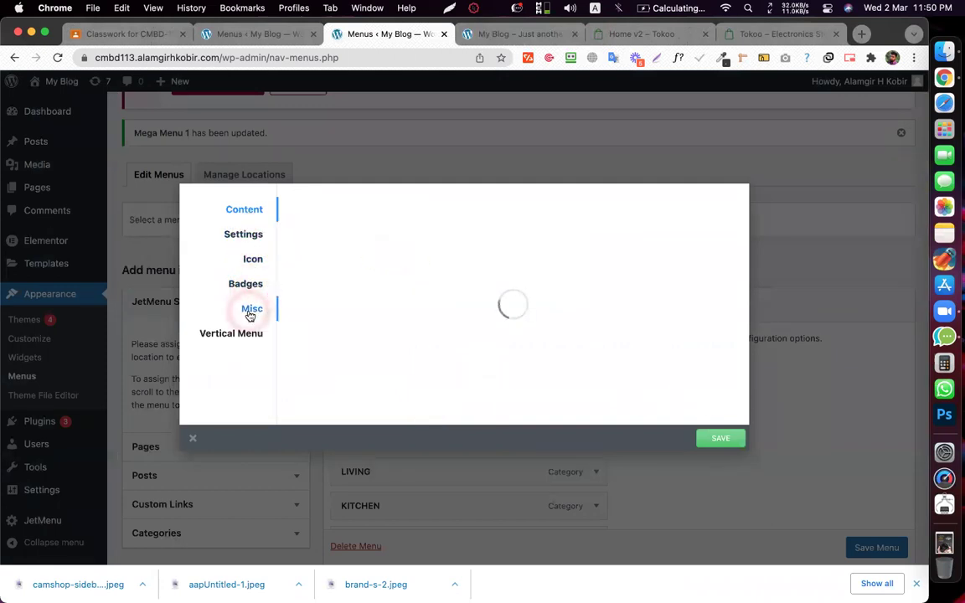
{"action": "left_click", "coordinate": [242, 237]}
- Try the Default and relative-to-item mega menu positions, then view the live site
{"action": "left_click", "coordinate": [329, 244]}
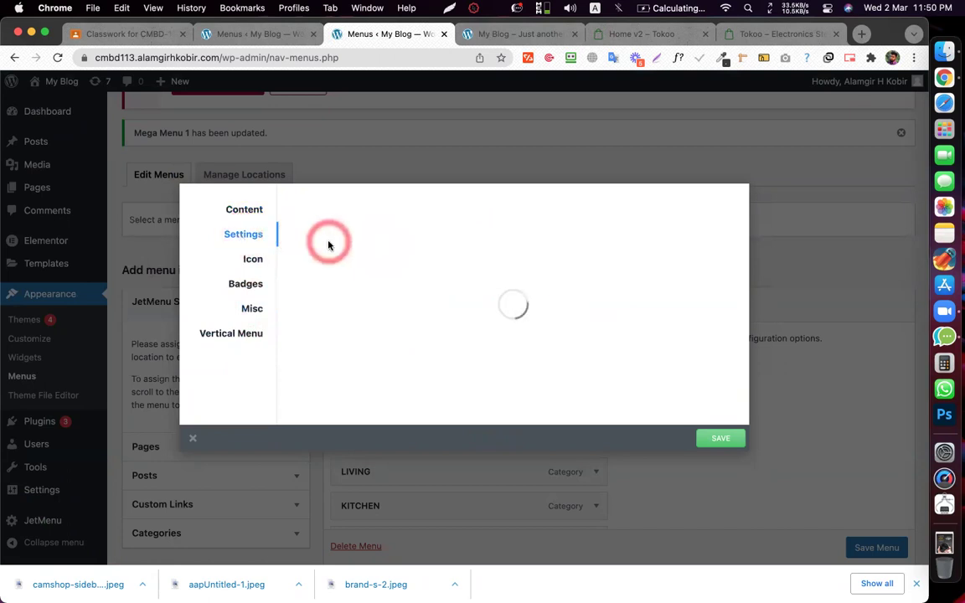
{"action": "left_click", "coordinate": [328, 244]}
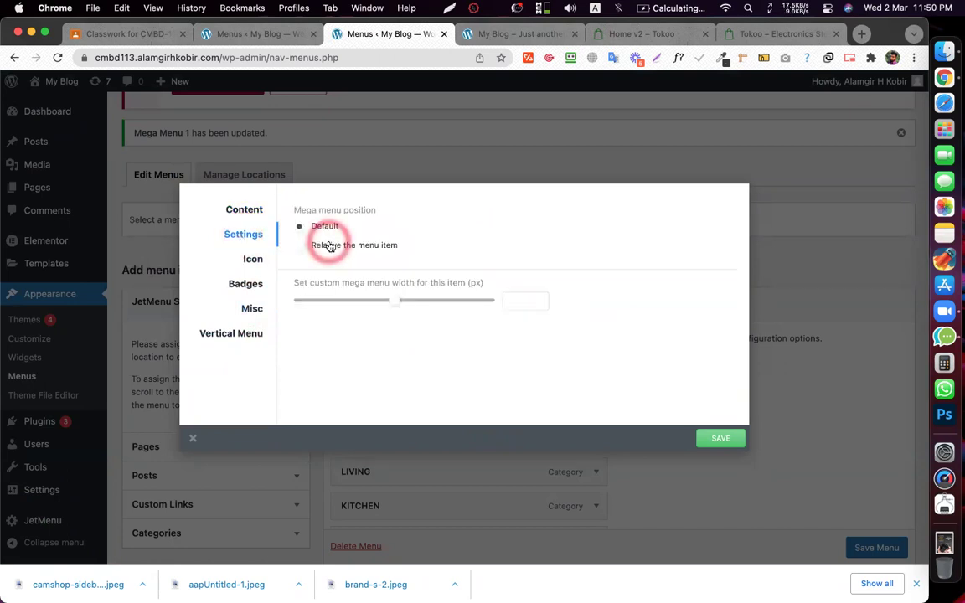
{"action": "left_click", "coordinate": [316, 229]}
{"action": "left_click", "coordinate": [335, 232]}
{"action": "left_click", "coordinate": [348, 246]}
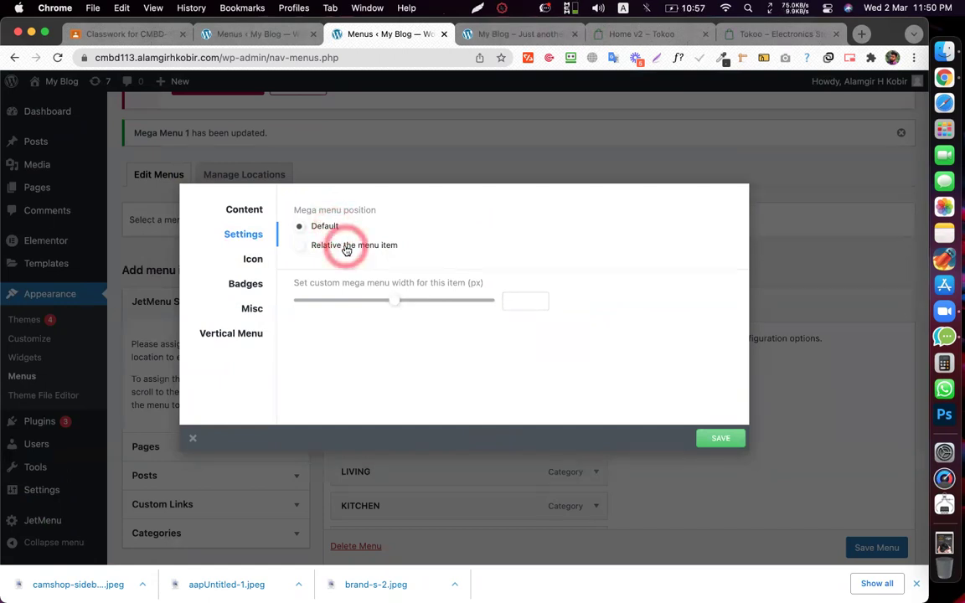
{"action": "left_click", "coordinate": [323, 229]}
{"action": "left_click", "coordinate": [338, 243]}
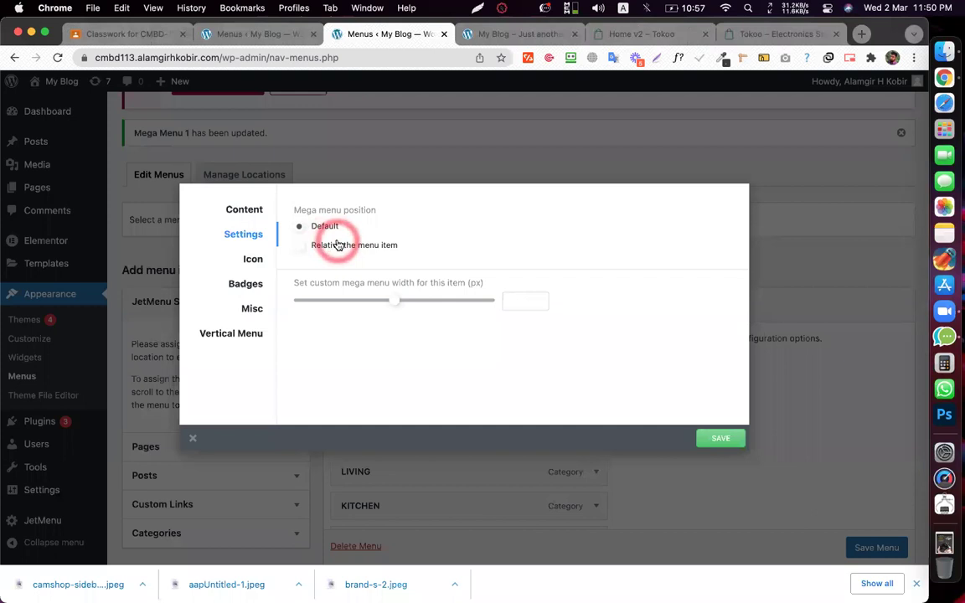
{"action": "left_click", "coordinate": [476, 35]}
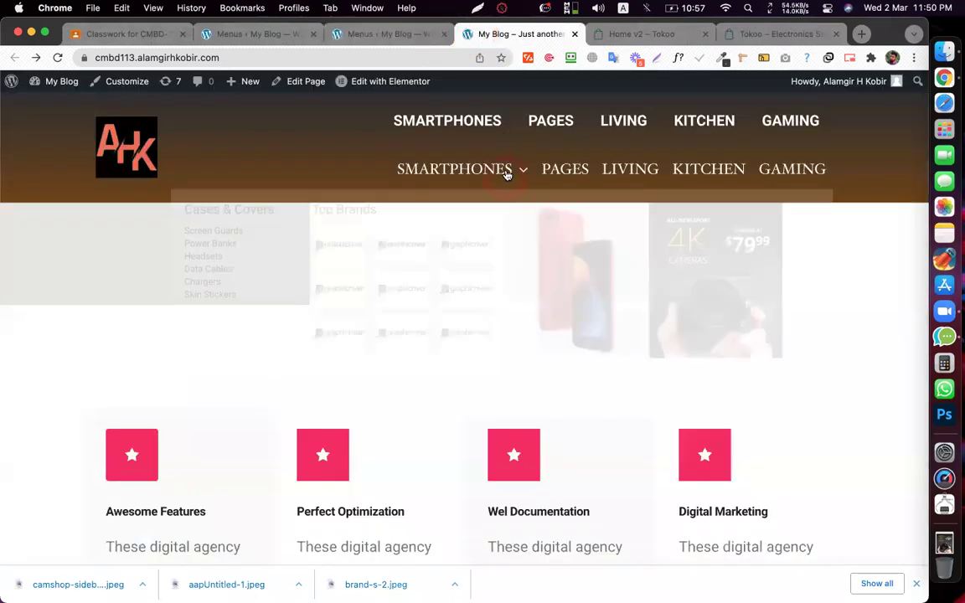
{"action": "mouse_move", "coordinate": [508, 172]}
{"action": "mouse_move", "coordinate": [617, 170]}
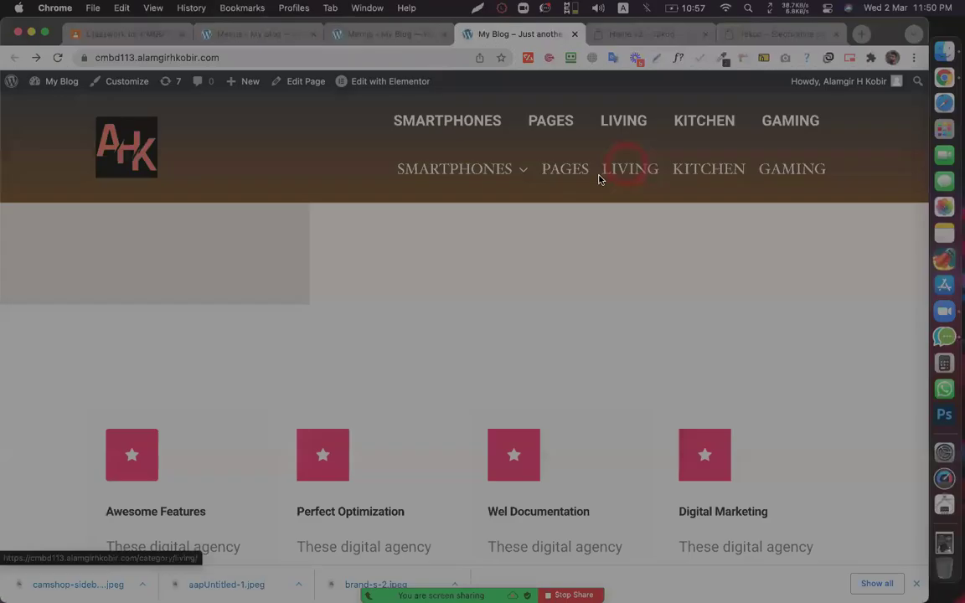
{"action": "left_click_drag", "start_coordinate": [599, 177], "coordinate": [920, 343]}
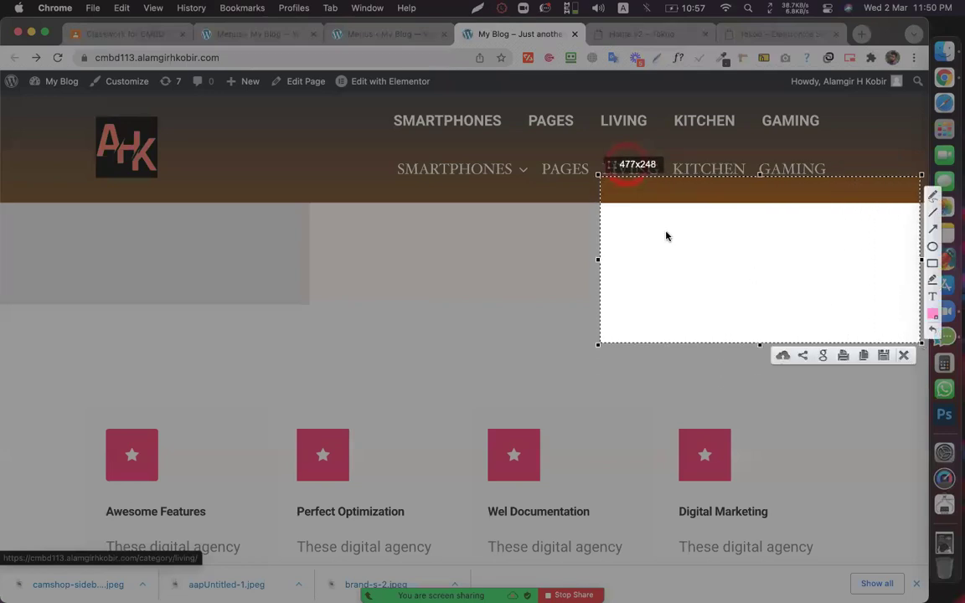
{"action": "left_click_drag", "start_coordinate": [596, 258], "coordinate": [121, 257]}
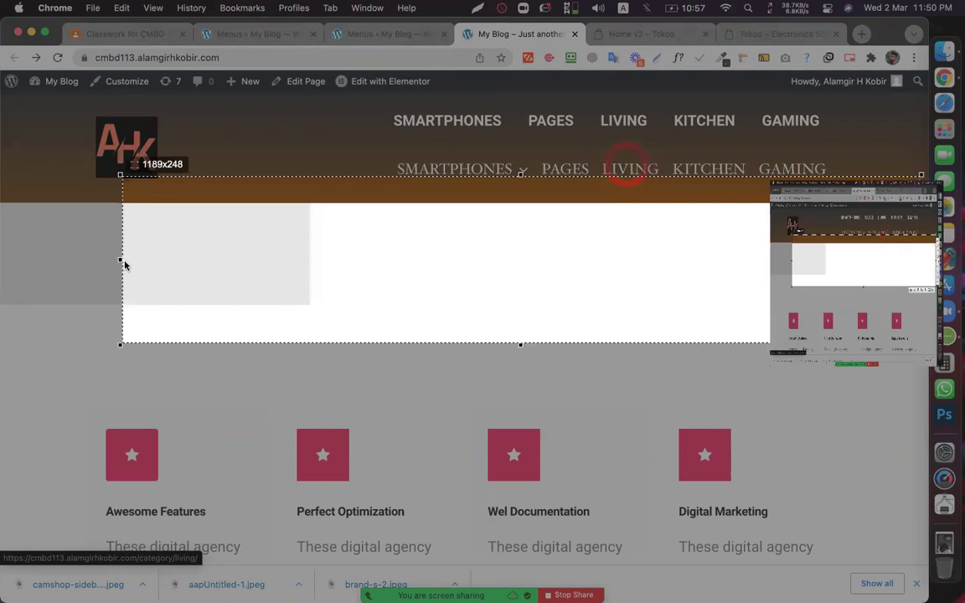
{"action": "left_click_drag", "start_coordinate": [119, 258], "coordinate": [759, 265]}
{"action": "key", "text": "Return"}
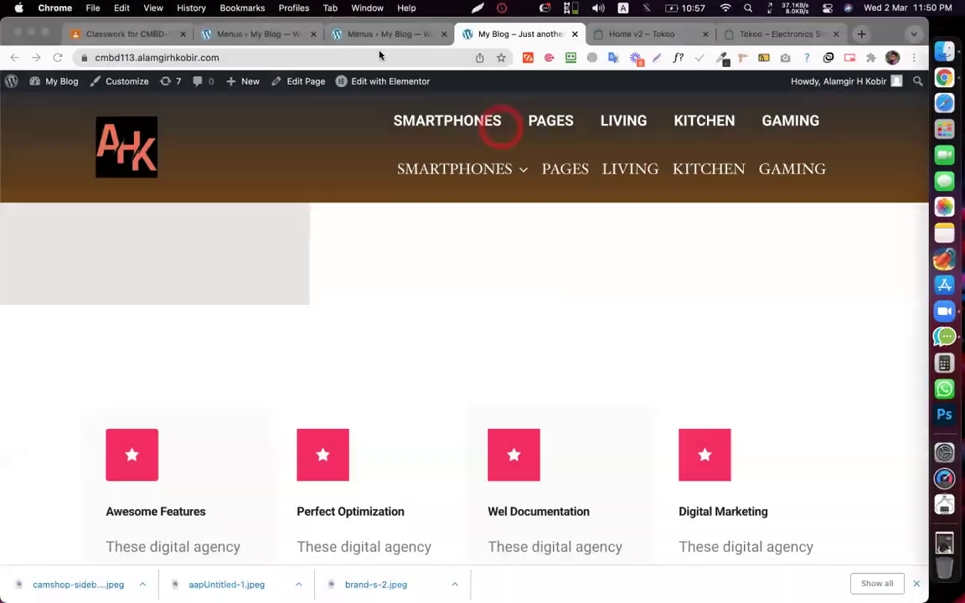
{"action": "left_click", "coordinate": [378, 34]}
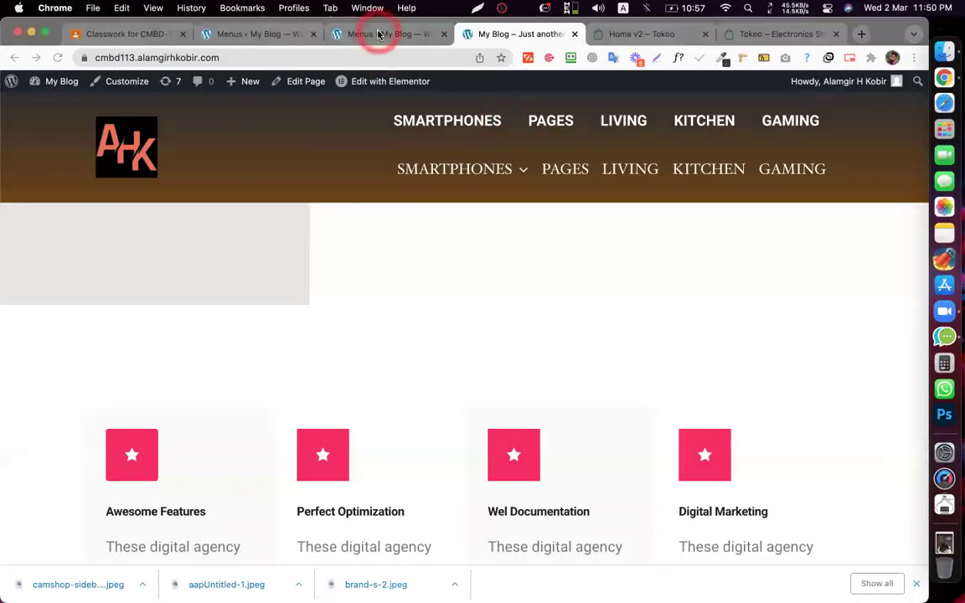
- Set the SMARTPHONES custom mega menu width to 1327 px and save it
{"action": "left_click", "coordinate": [298, 227]}
{"action": "left_click", "coordinate": [357, 245]}
{"action": "left_click", "coordinate": [391, 299]}
{"action": "left_click_drag", "start_coordinate": [393, 302], "coordinate": [418, 302]}
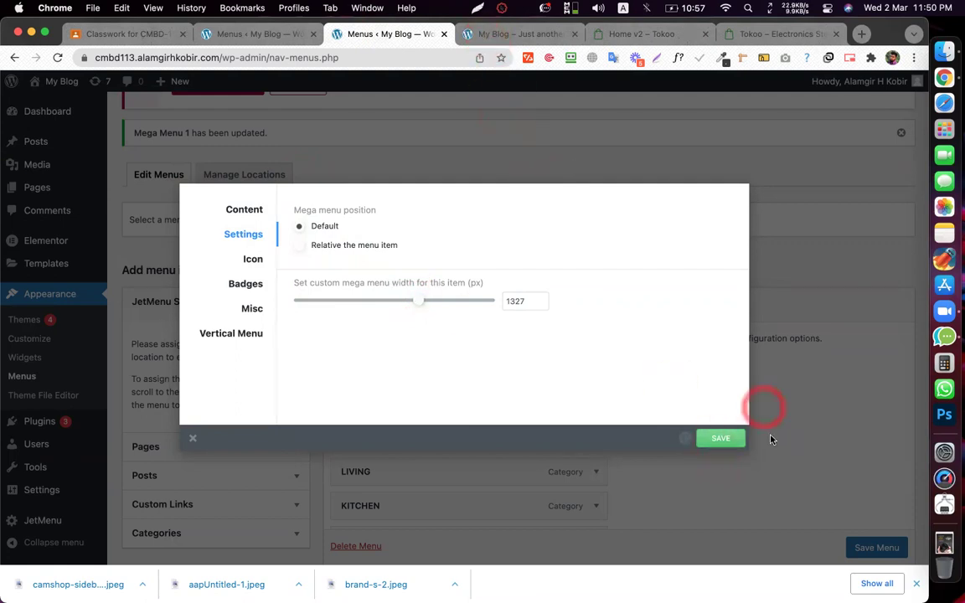
{"action": "left_click", "coordinate": [662, 339]}
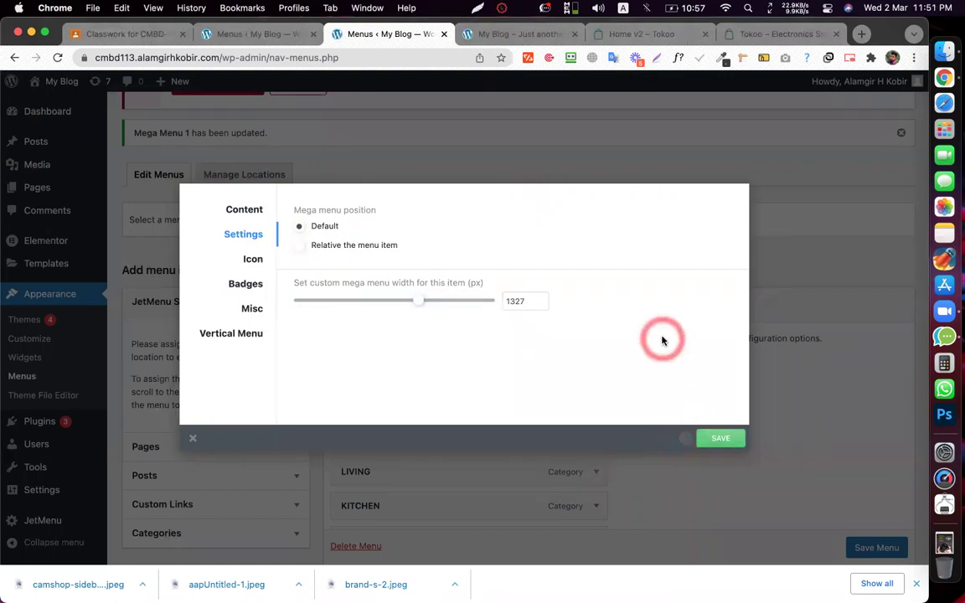
{"action": "left_click", "coordinate": [661, 339]}
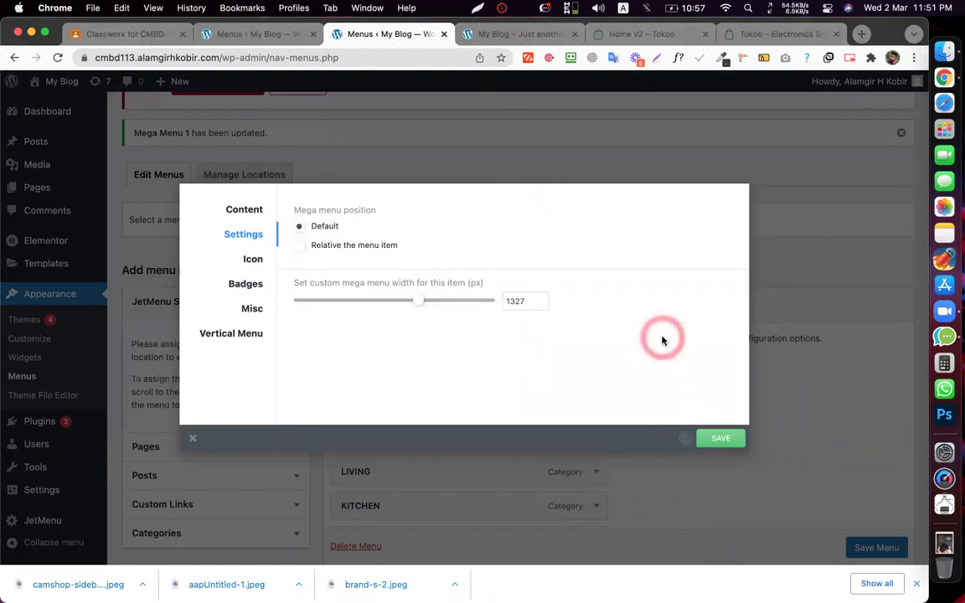
{"action": "left_click", "coordinate": [662, 339]}
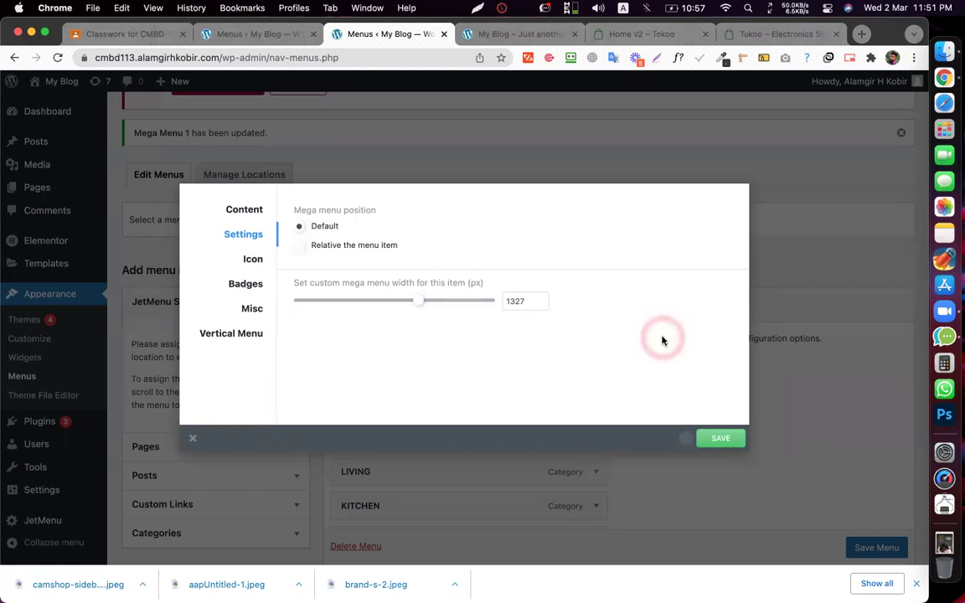
{"action": "left_click", "coordinate": [662, 339]}
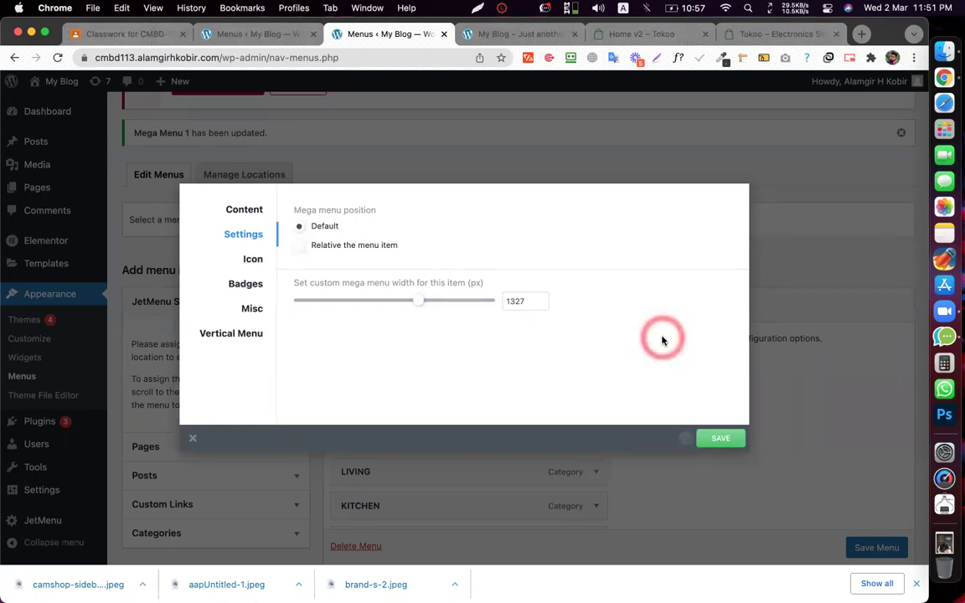
{"action": "left_click", "coordinate": [662, 339]}
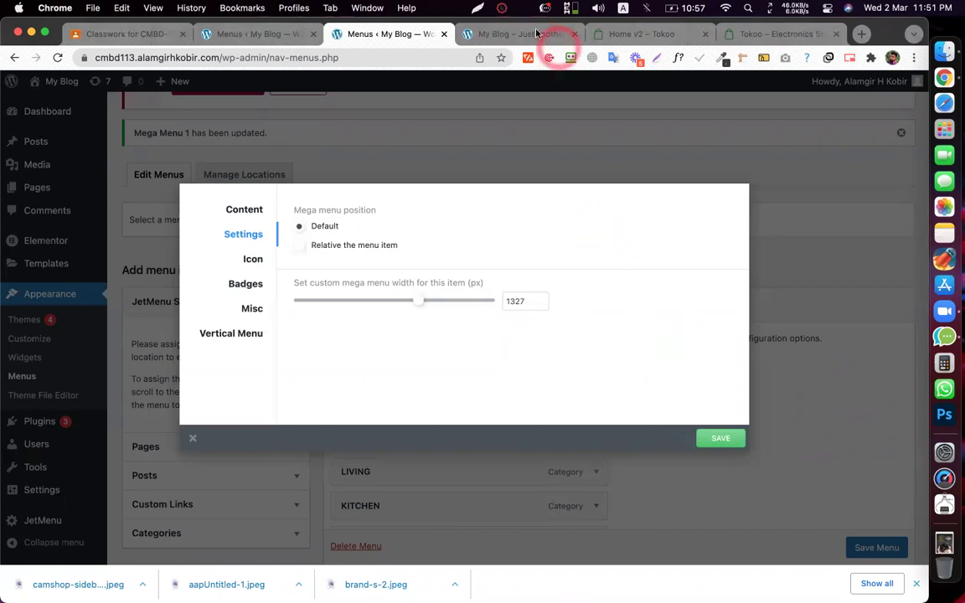
- Reload the blog's front page in the My Blog tab
{"action": "left_click", "coordinate": [508, 42]}
{"action": "left_click", "coordinate": [235, 58]}
{"action": "key", "text": "Return"}
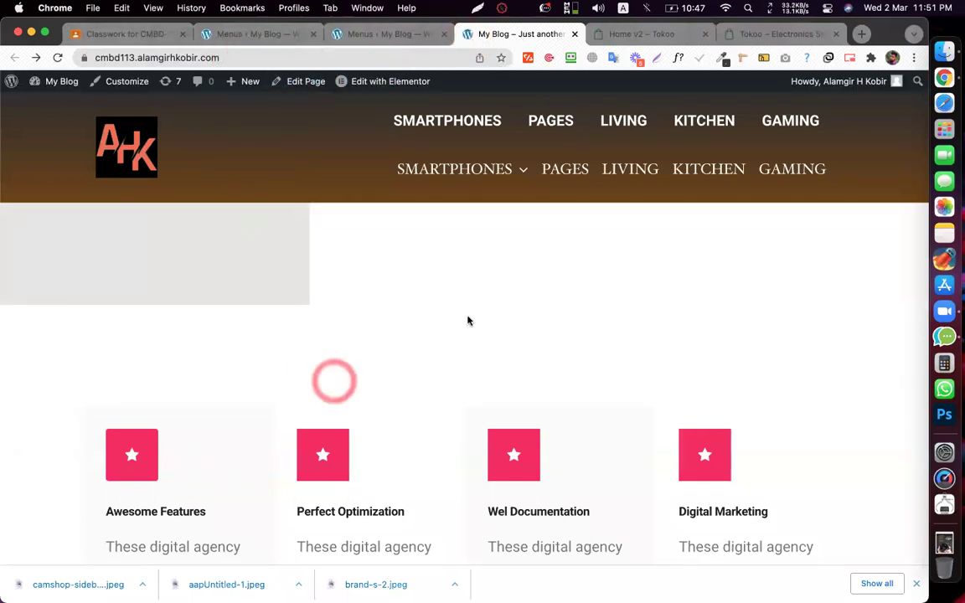
- Drag the SMARTPHONES custom width slider from 1327 down to 1042 px
{"action": "mouse_move", "coordinate": [443, 164]}
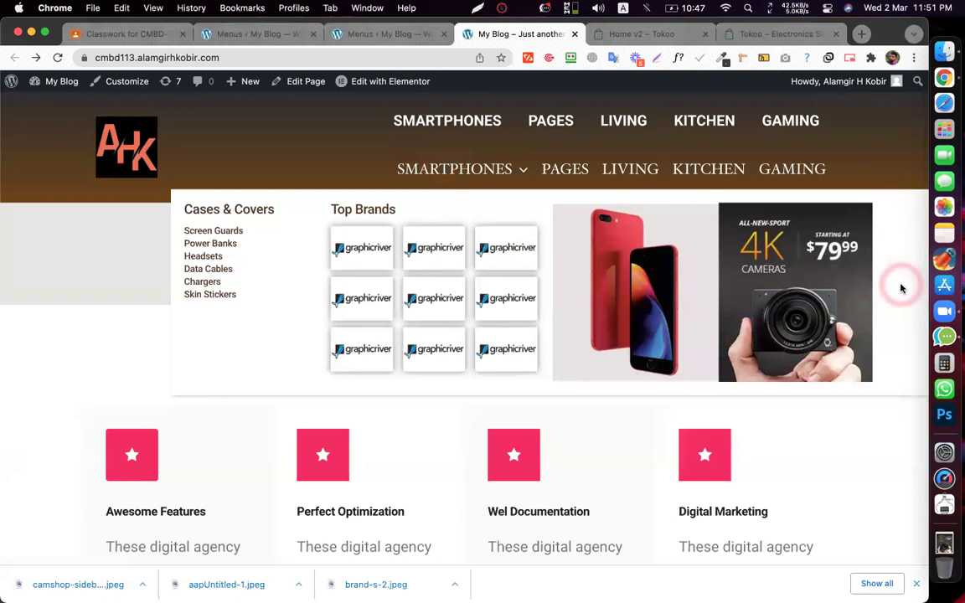
{"action": "left_click", "coordinate": [407, 33]}
{"action": "left_click_drag", "start_coordinate": [429, 306], "coordinate": [389, 300]}
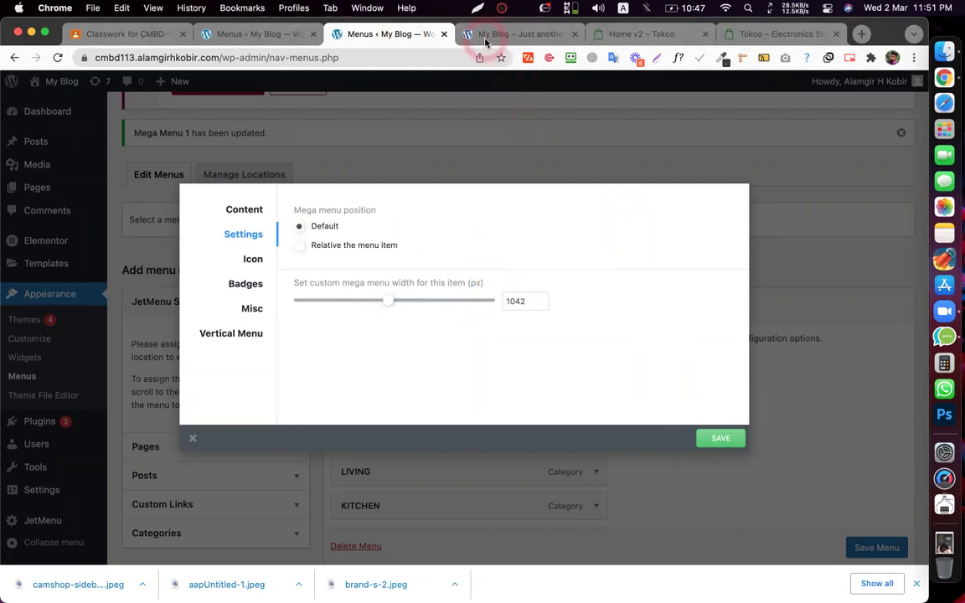
- Reload the front page, preview the SMARTPHONES mega menu, and compare Tokoo's All Categories menu
{"action": "left_click", "coordinate": [485, 35]}
{"action": "left_click", "coordinate": [58, 57]}
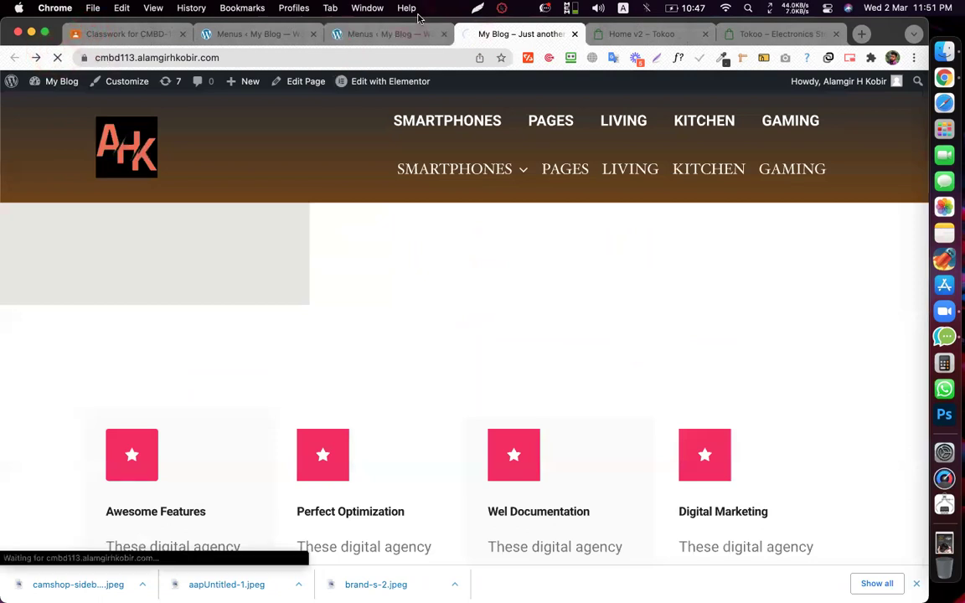
{"action": "left_click", "coordinate": [483, 39]}
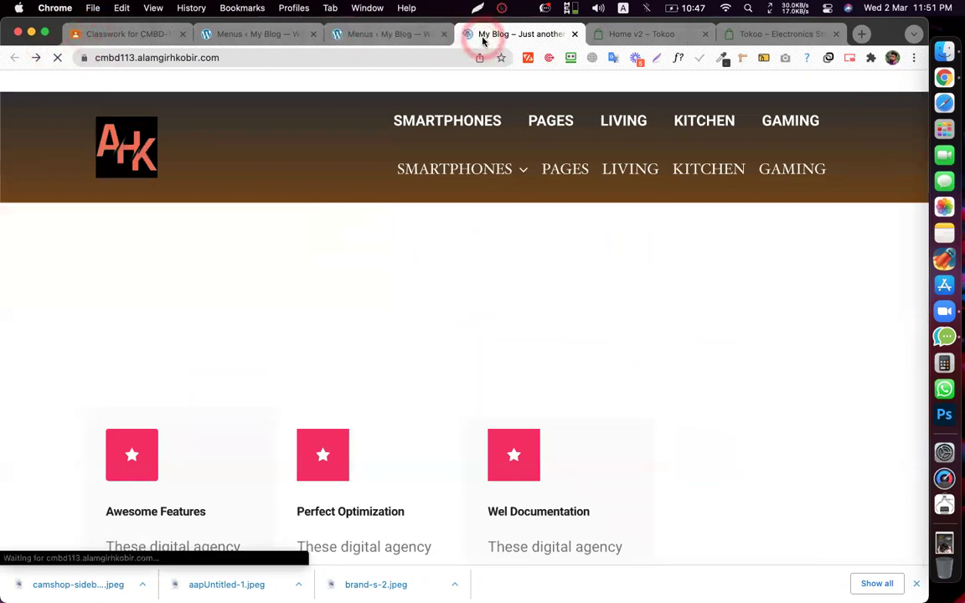
{"action": "left_click", "coordinate": [462, 167]}
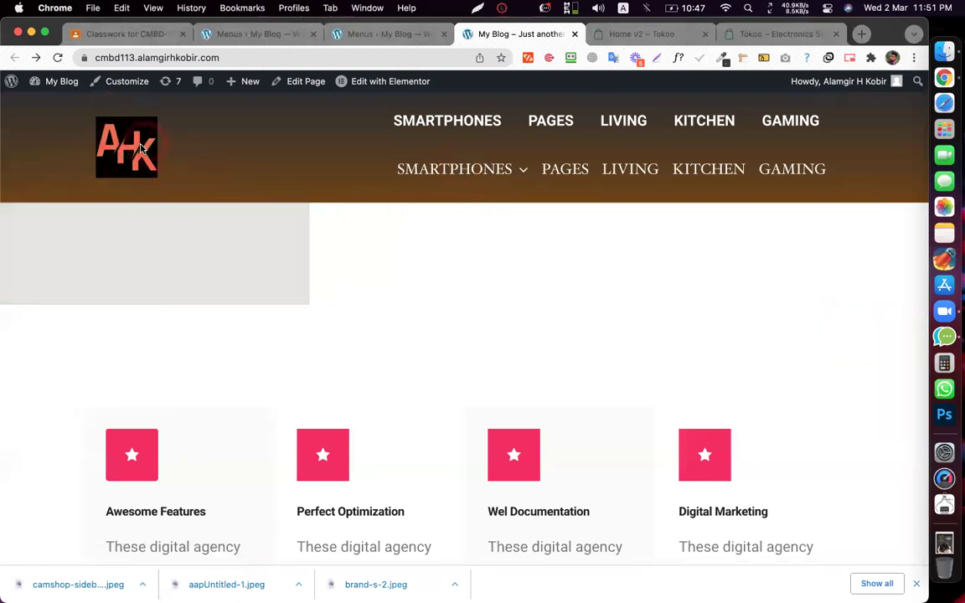
{"action": "left_click", "coordinate": [659, 35]}
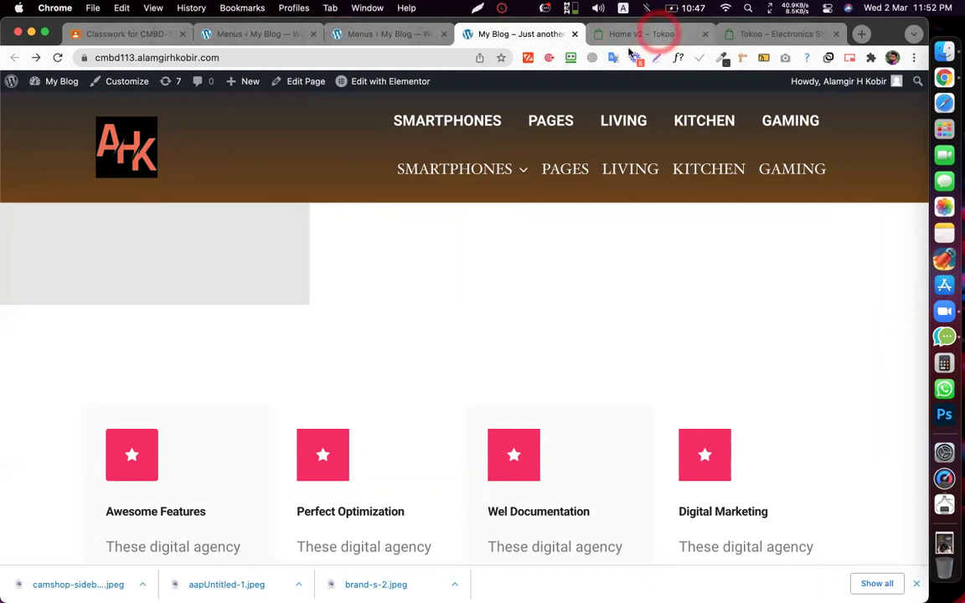
{"action": "left_click", "coordinate": [25, 124]}
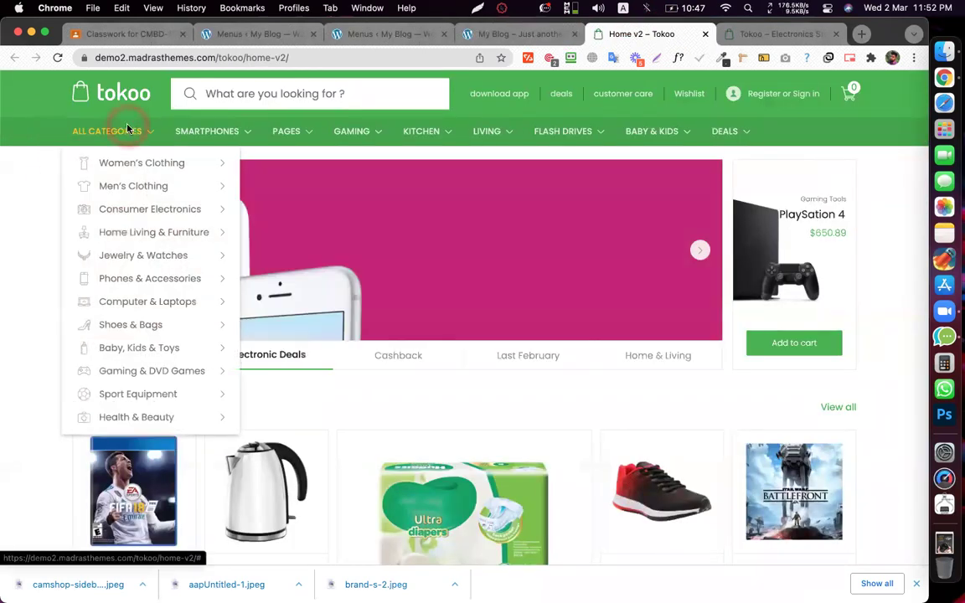
{"action": "left_click", "coordinate": [494, 38]}
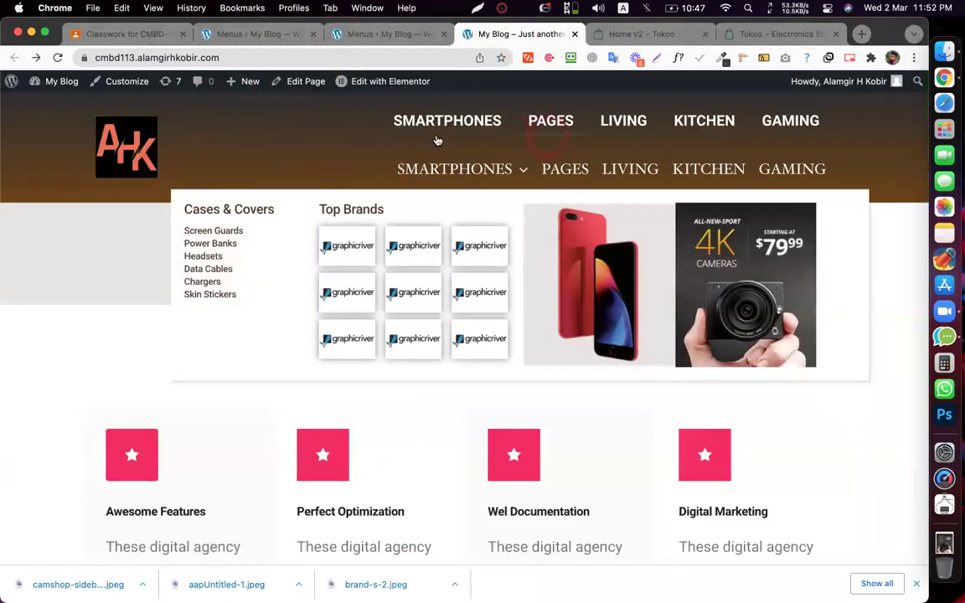
- Delete the empty column from the Main Header template in Elementor, update, and exit to the dashboard
{"action": "left_click", "coordinate": [372, 88]}
{"action": "left_click", "coordinate": [394, 112]}
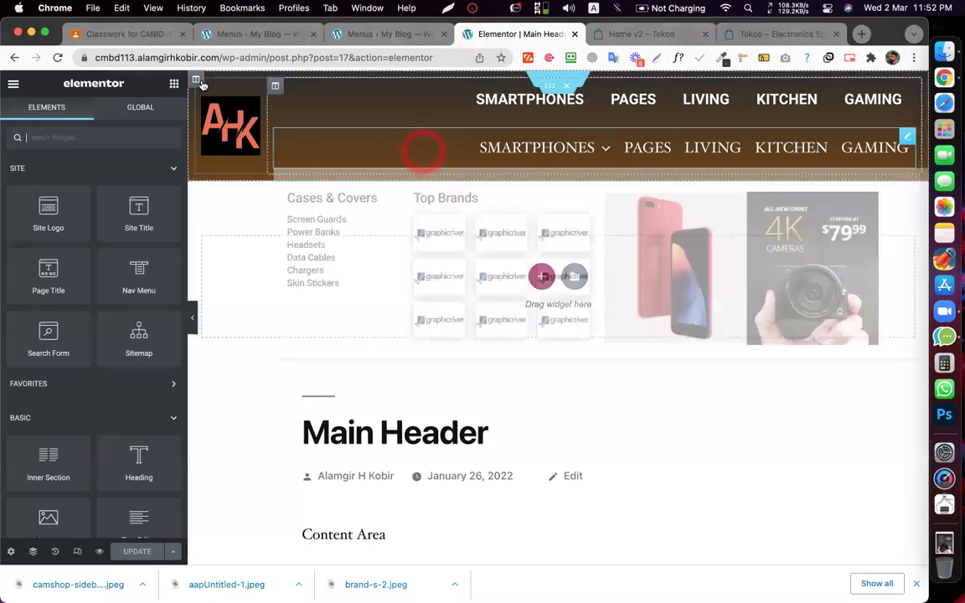
{"action": "right_click", "coordinate": [244, 288]}
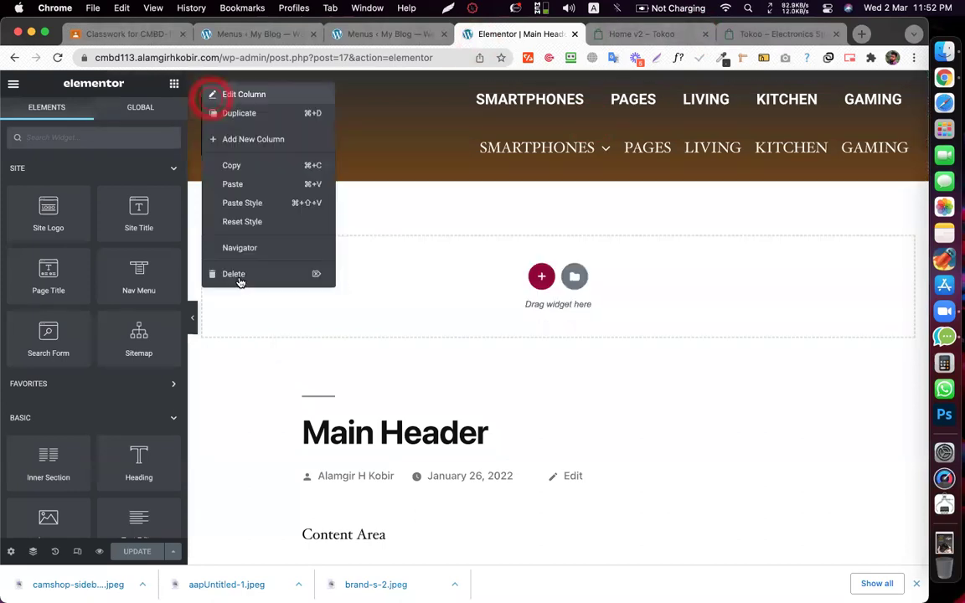
{"action": "left_click", "coordinate": [239, 275]}
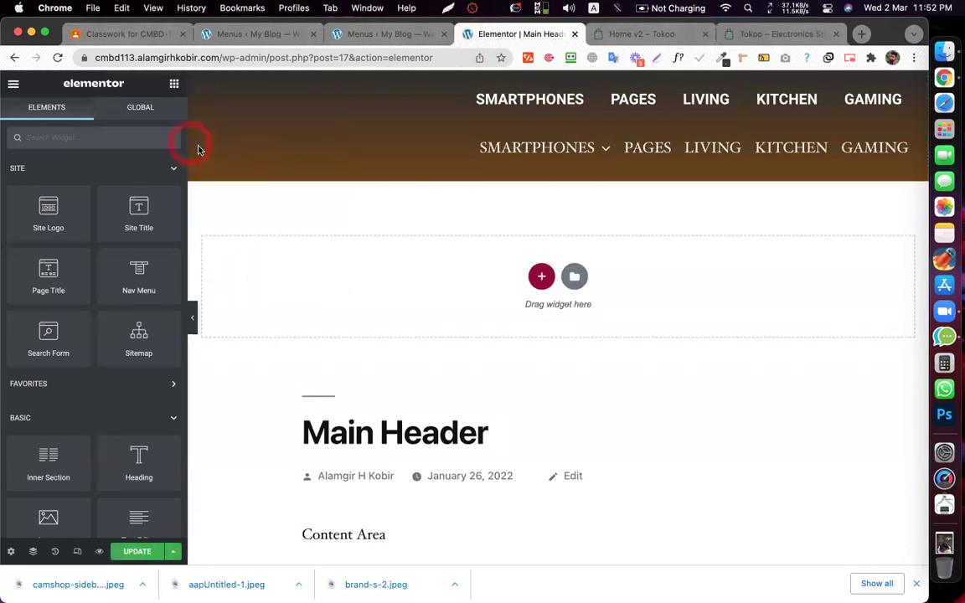
{"action": "left_click", "coordinate": [134, 553]}
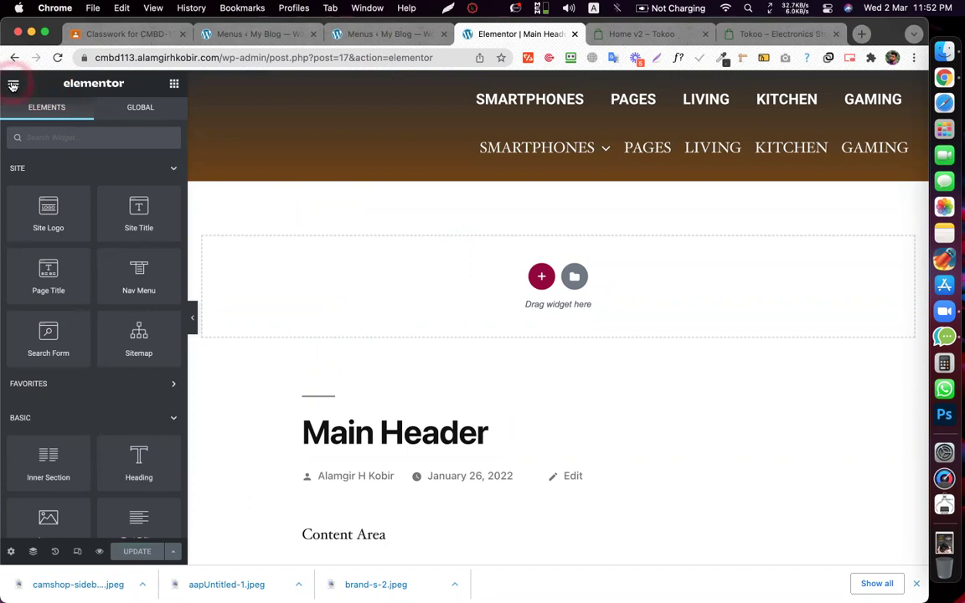
{"action": "left_click", "coordinate": [13, 86]}
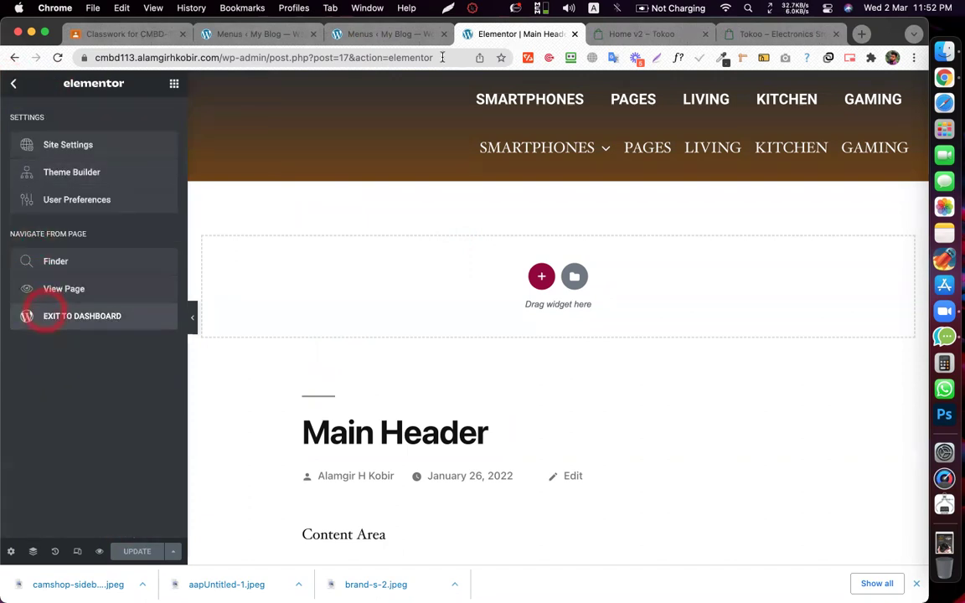
{"action": "left_click", "coordinate": [479, 35]}
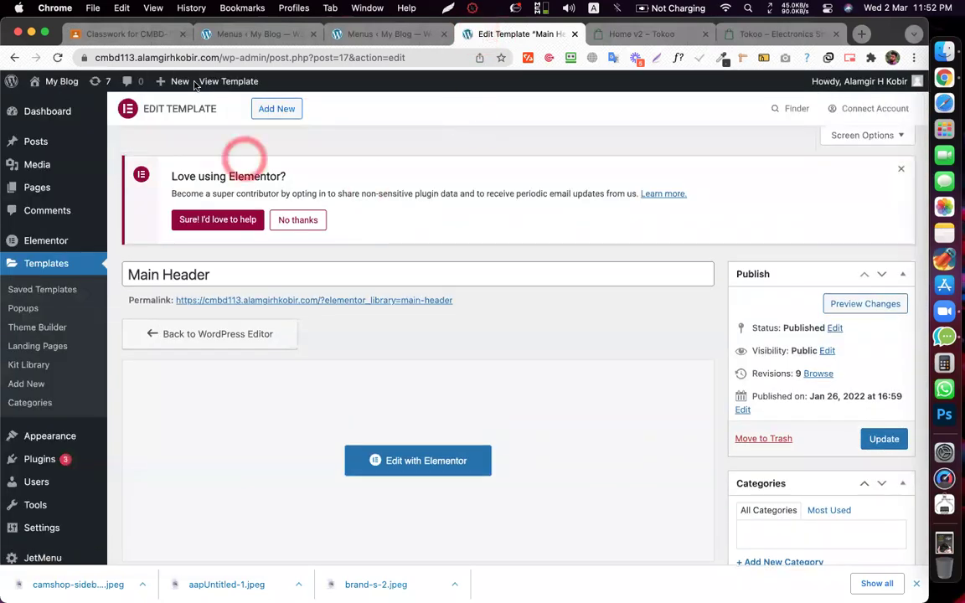
- Check the SMARTPHONES mega menu, then widen its custom width to 1289 px
{"action": "left_click", "coordinate": [497, 32]}
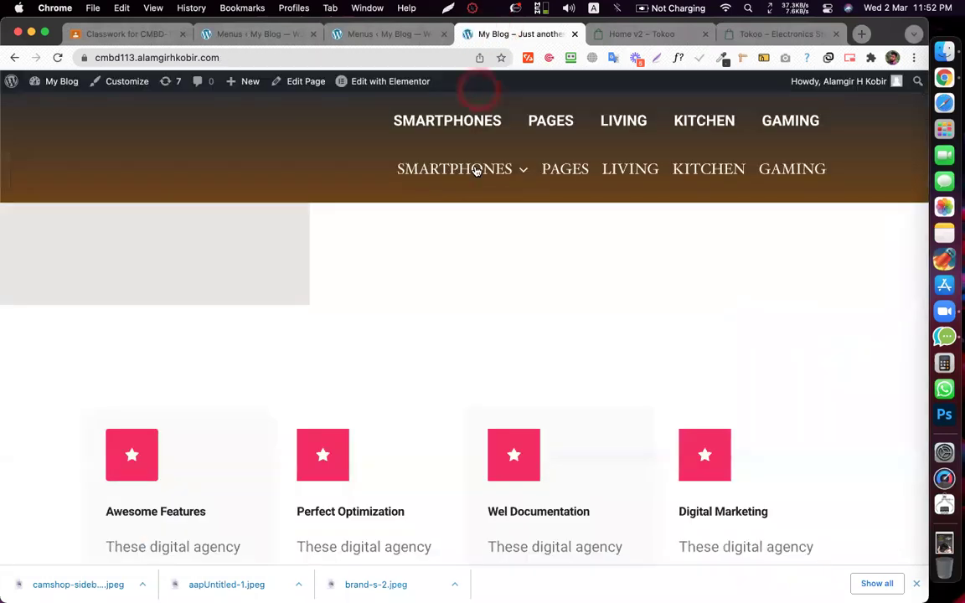
{"action": "mouse_move", "coordinate": [475, 171]}
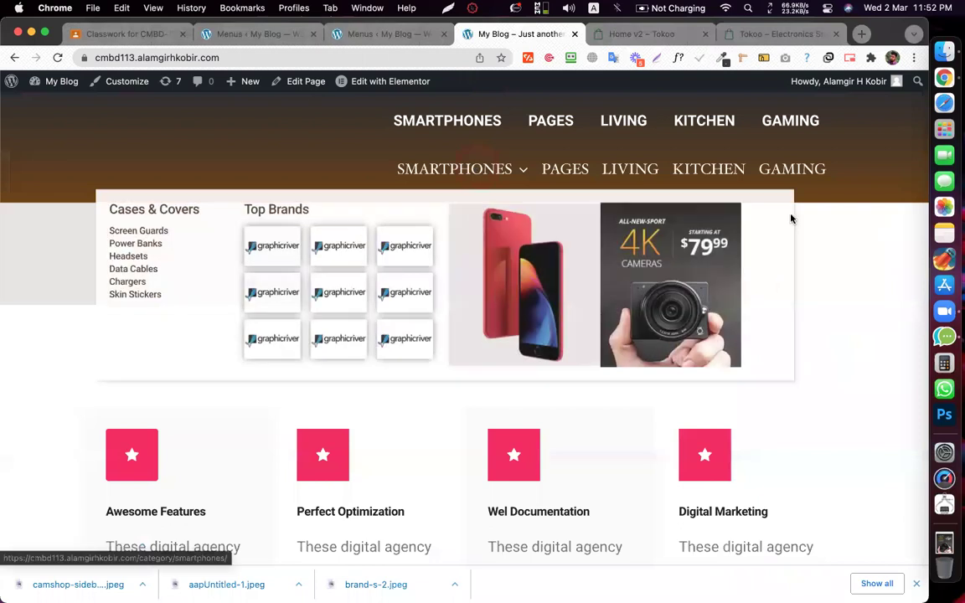
{"action": "left_click", "coordinate": [476, 166]}
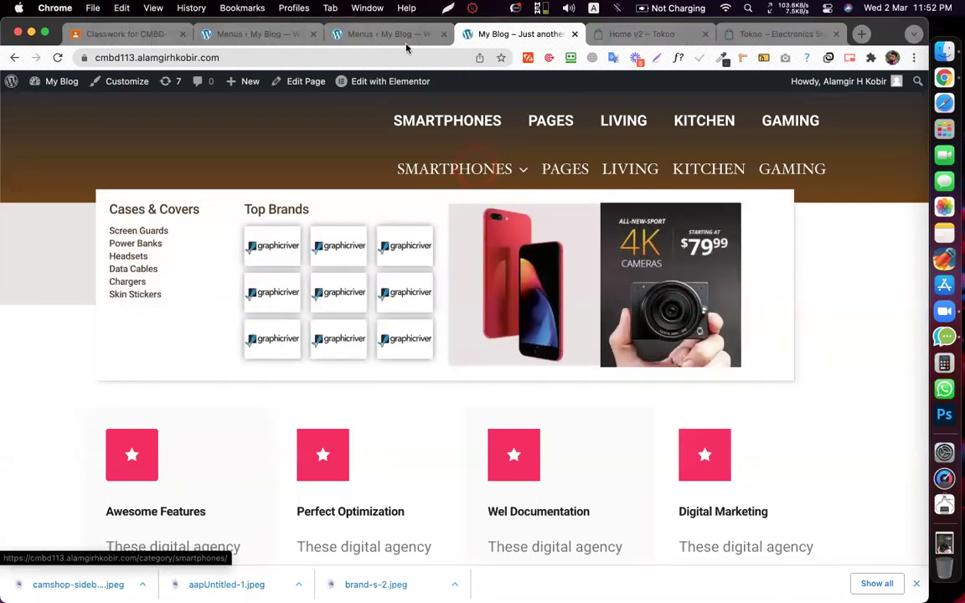
{"action": "left_click", "coordinate": [406, 48]}
{"action": "left_click", "coordinate": [391, 308]}
{"action": "left_click_drag", "start_coordinate": [409, 309], "coordinate": [414, 305]}
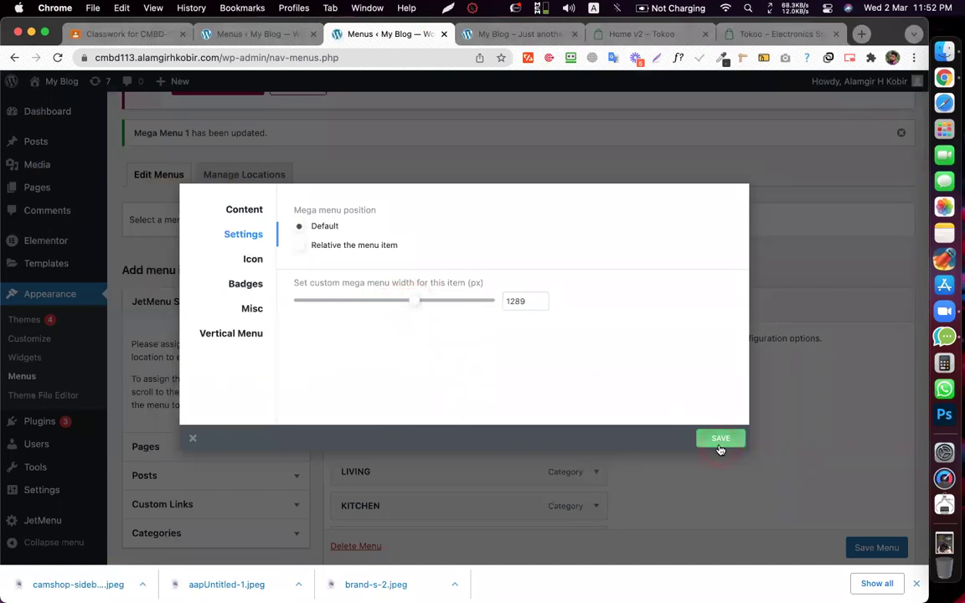
- Open the Main Header template in Elementor from the front page
{"action": "left_click", "coordinate": [490, 33]}
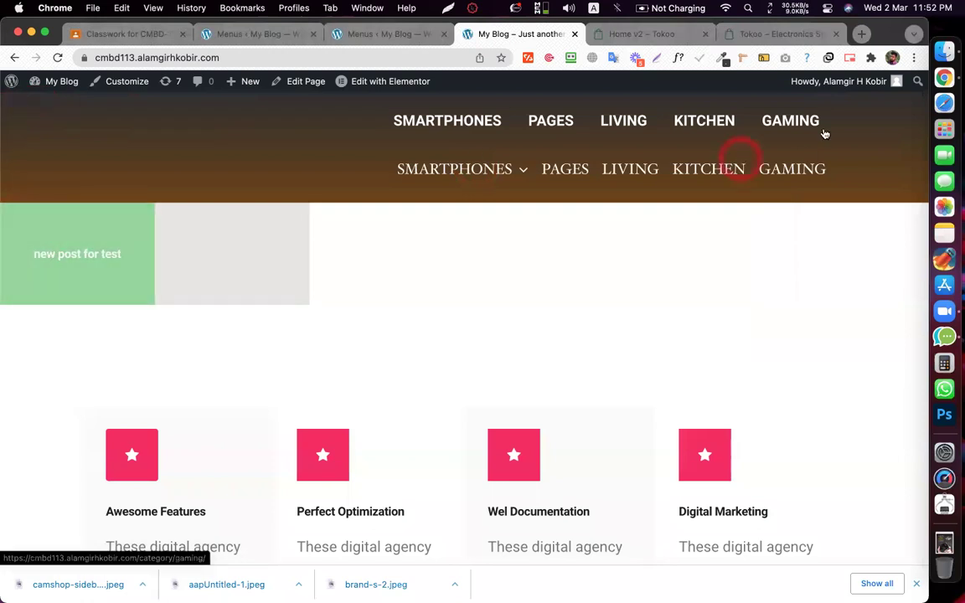
{"action": "left_click", "coordinate": [388, 84]}
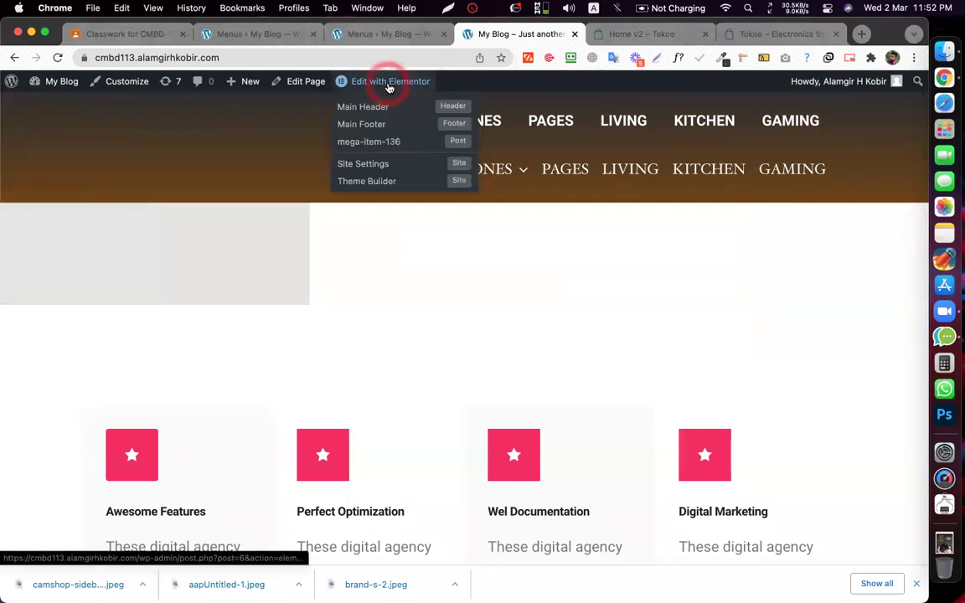
{"action": "left_click", "coordinate": [488, 35]}
{"action": "left_click", "coordinate": [453, 373]}
{"action": "left_click", "coordinate": [453, 372]}
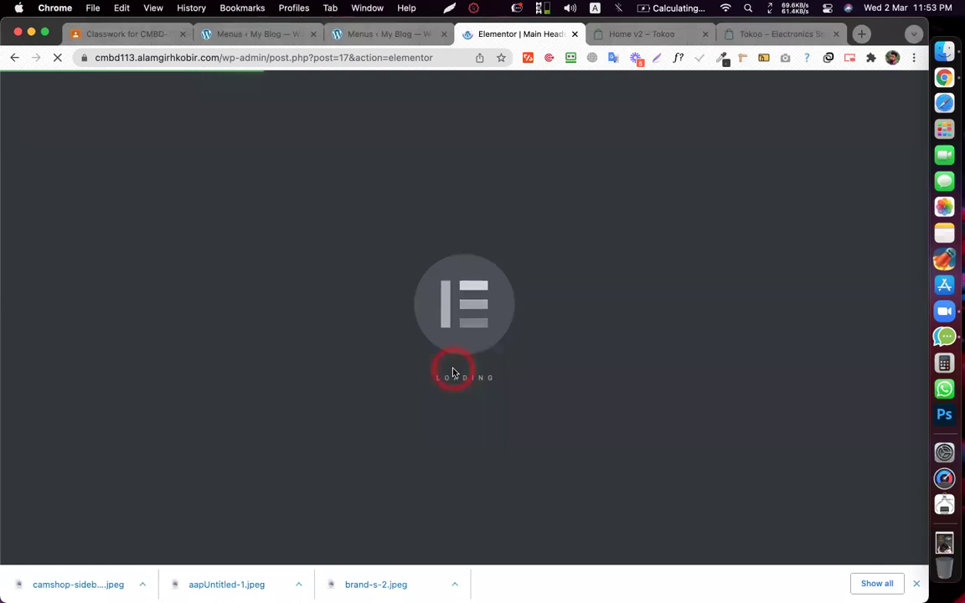
- Delete the second navigation menu row, set the header section to Full Width, and update
{"action": "left_click", "coordinate": [549, 235]}
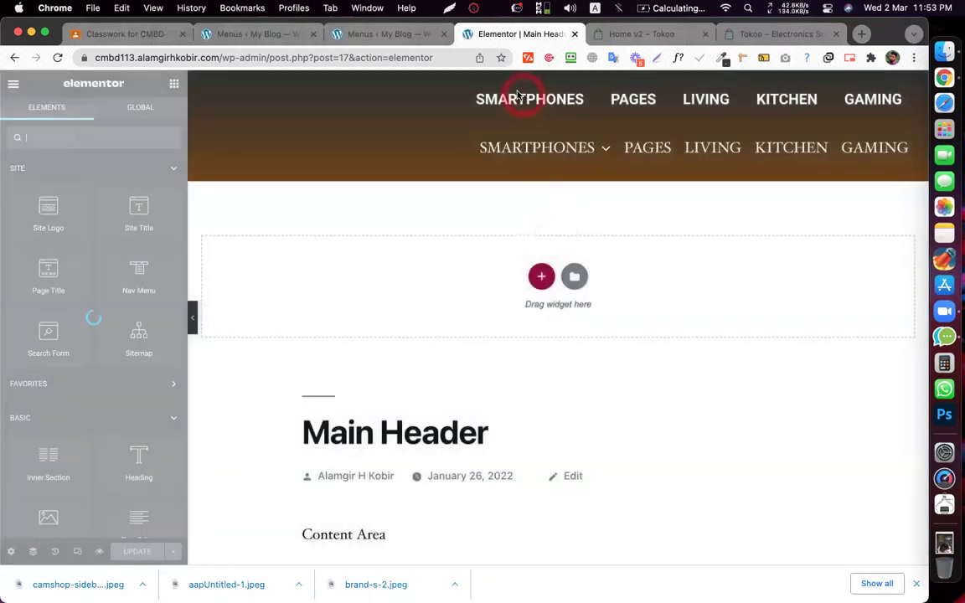
{"action": "left_click", "coordinate": [555, 87]}
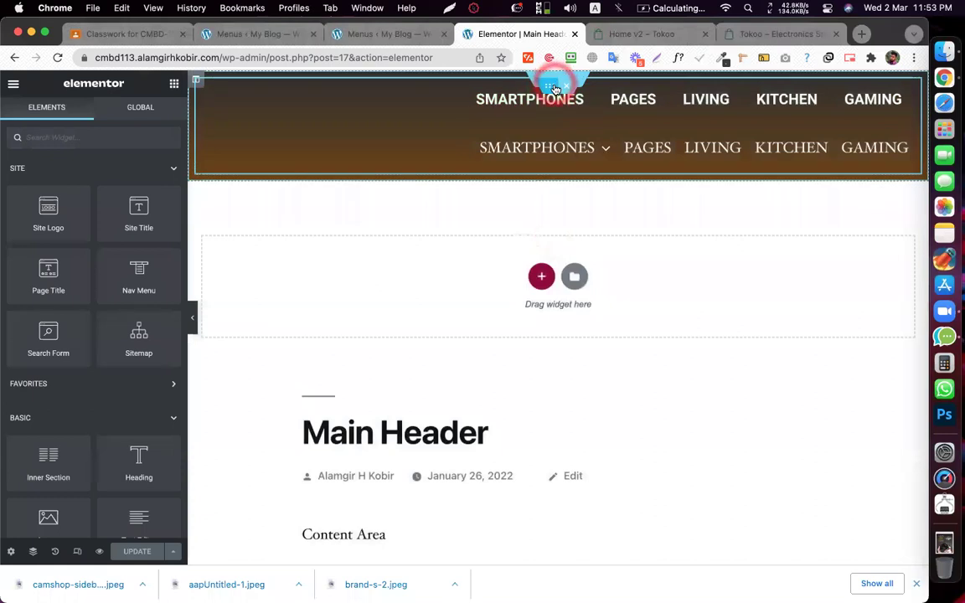
{"action": "right_click", "coordinate": [592, 104]}
{"action": "left_click", "coordinate": [625, 293]}
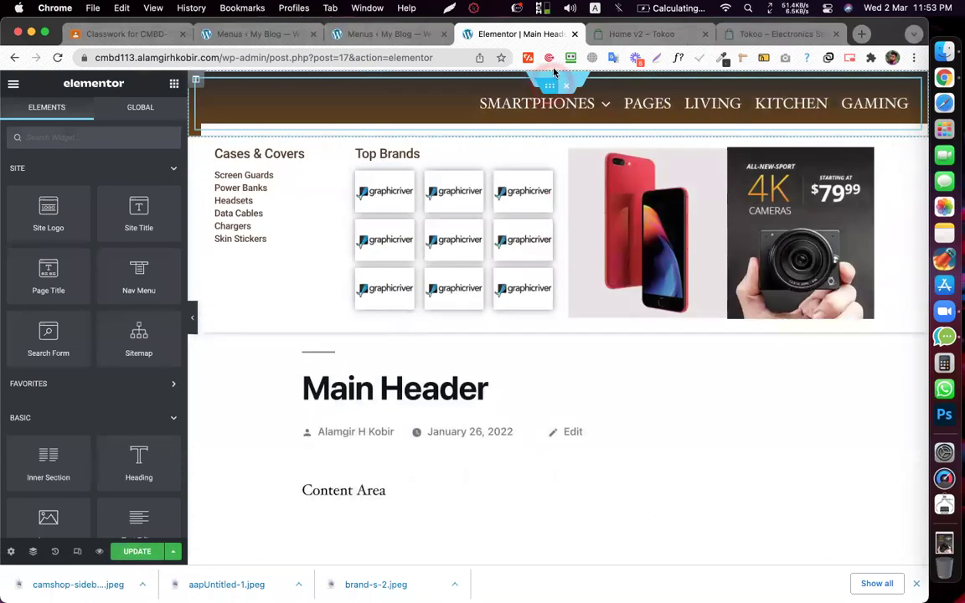
{"action": "left_click", "coordinate": [556, 80]}
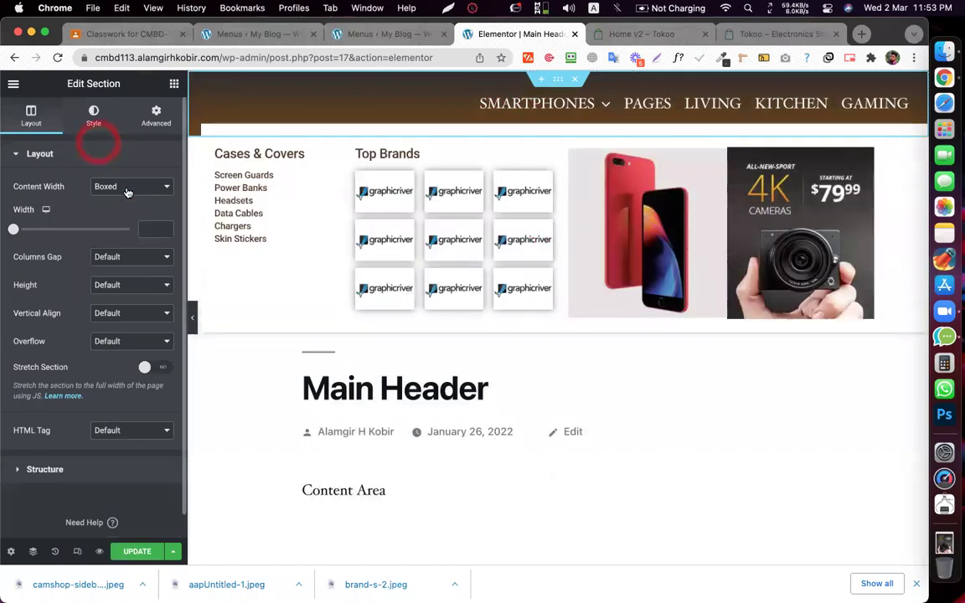
{"action": "left_click", "coordinate": [128, 186]}
{"action": "left_click", "coordinate": [123, 202]}
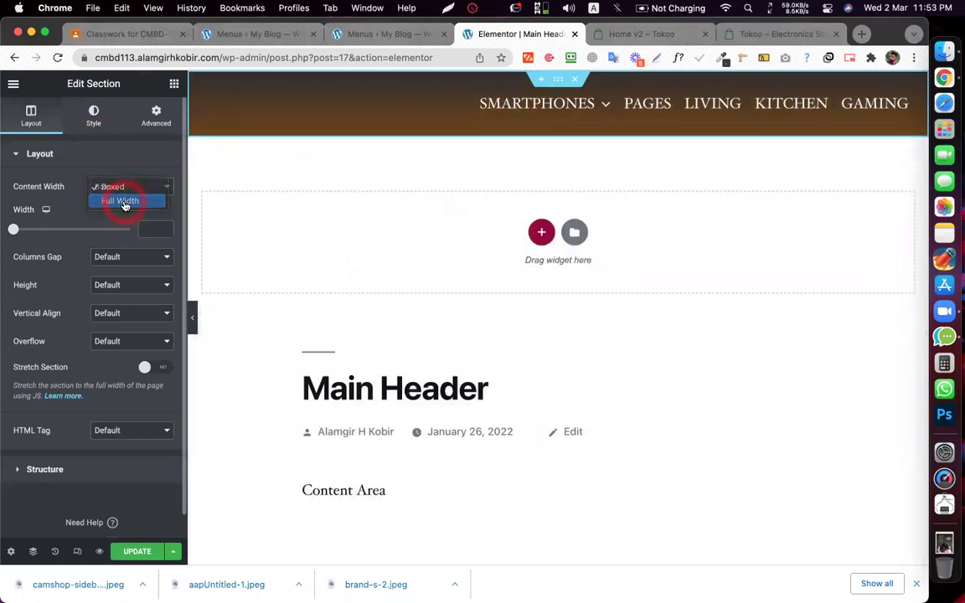
{"action": "left_click", "coordinate": [134, 551]}
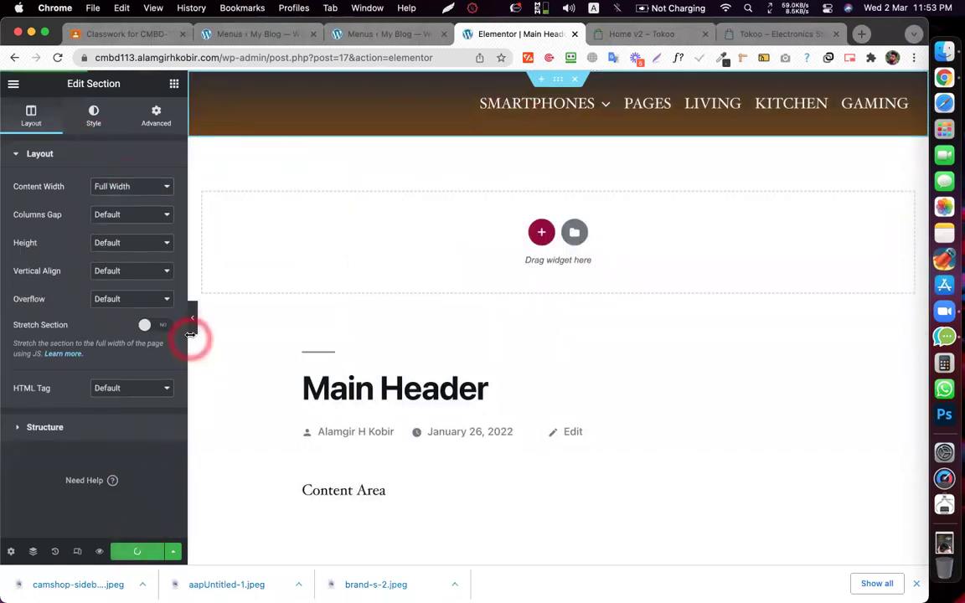
- Turn on Stretch Section for the header, preview the mega menu, and update the template
{"action": "left_click", "coordinate": [195, 314]}
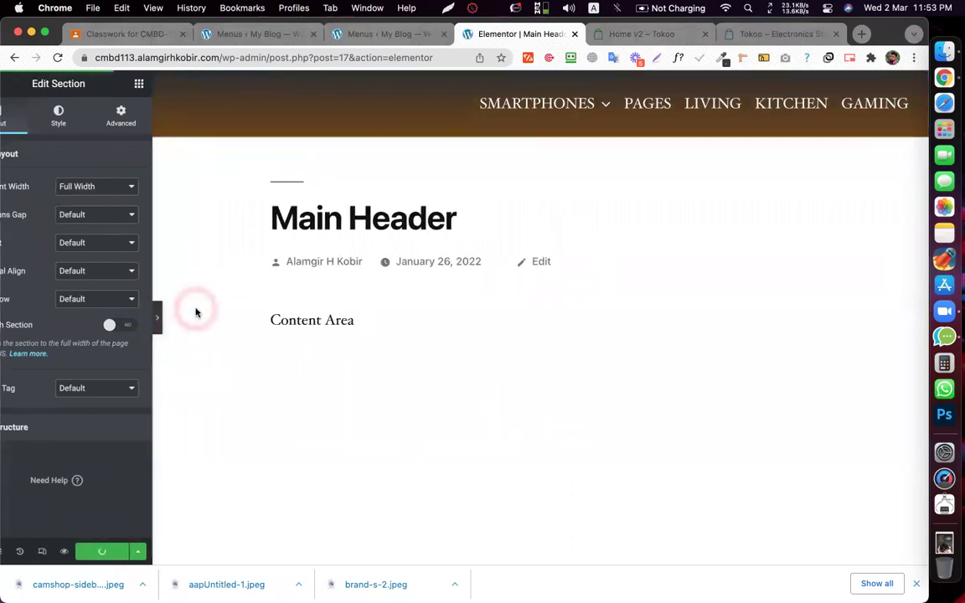
{"action": "mouse_move", "coordinate": [459, 106]}
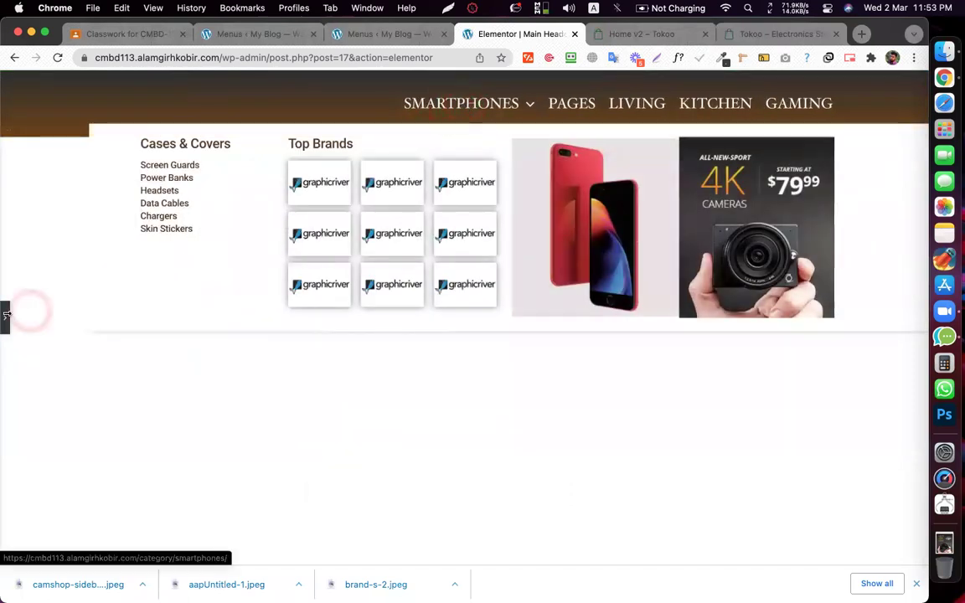
{"action": "left_click", "coordinate": [5, 317]}
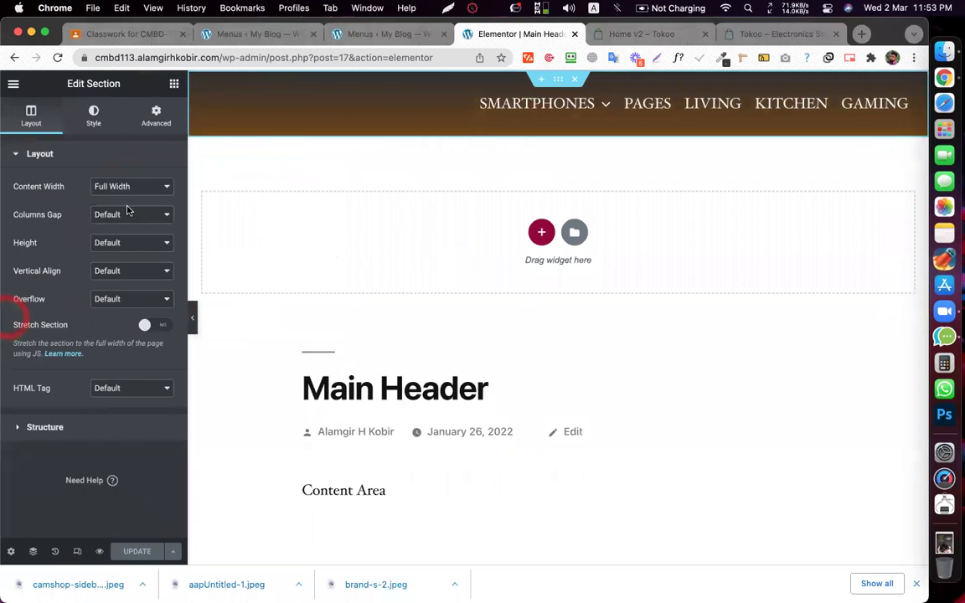
{"action": "left_click", "coordinate": [151, 324]}
{"action": "left_click", "coordinate": [193, 325]}
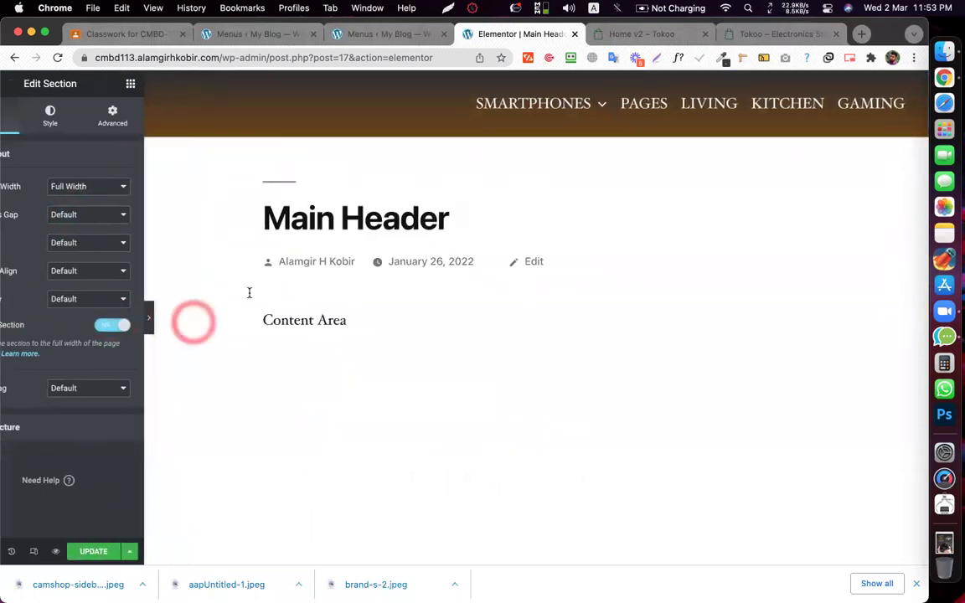
{"action": "mouse_move", "coordinate": [445, 112]}
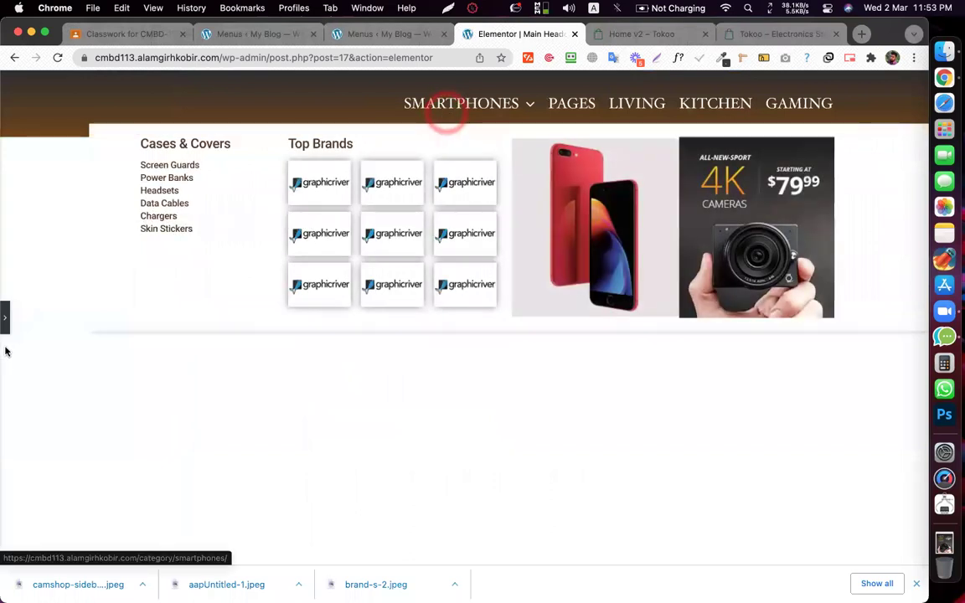
{"action": "left_click", "coordinate": [8, 327]}
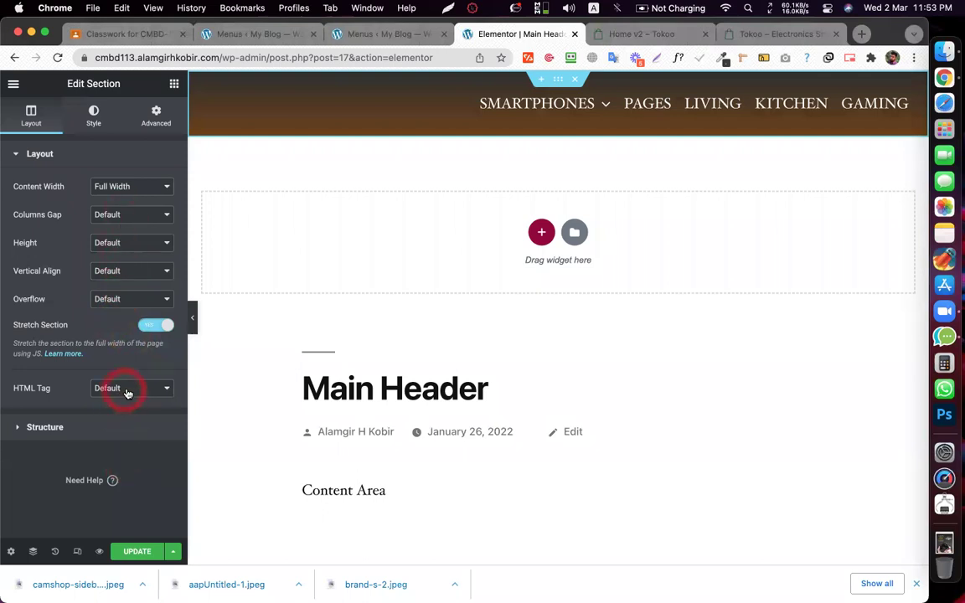
{"action": "left_click", "coordinate": [129, 554]}
{"action": "left_click", "coordinate": [98, 553]}
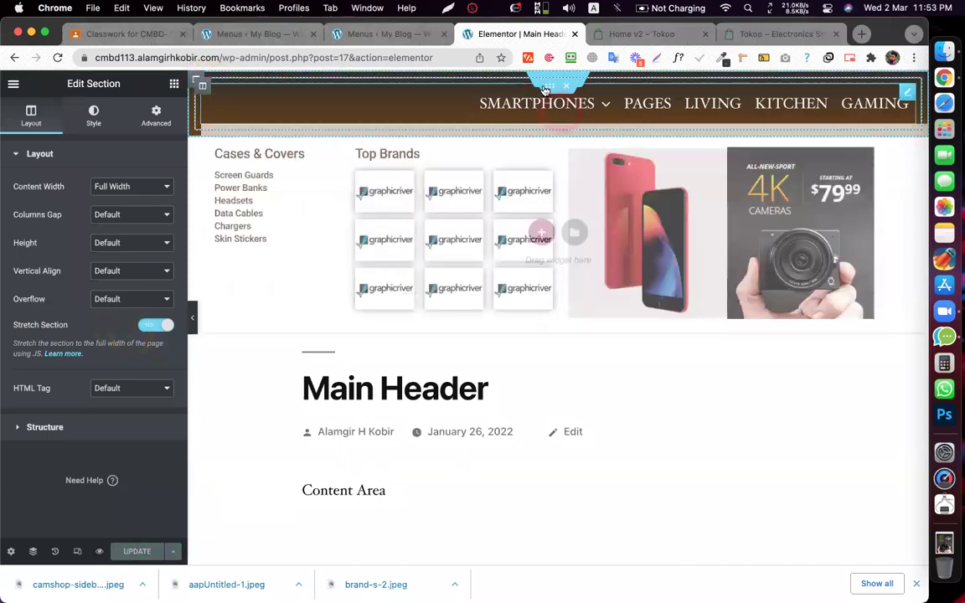
- Set the inner section's Content Width to Full Width and preview the SMARTPHONES mega menu
{"action": "left_click", "coordinate": [544, 81]}
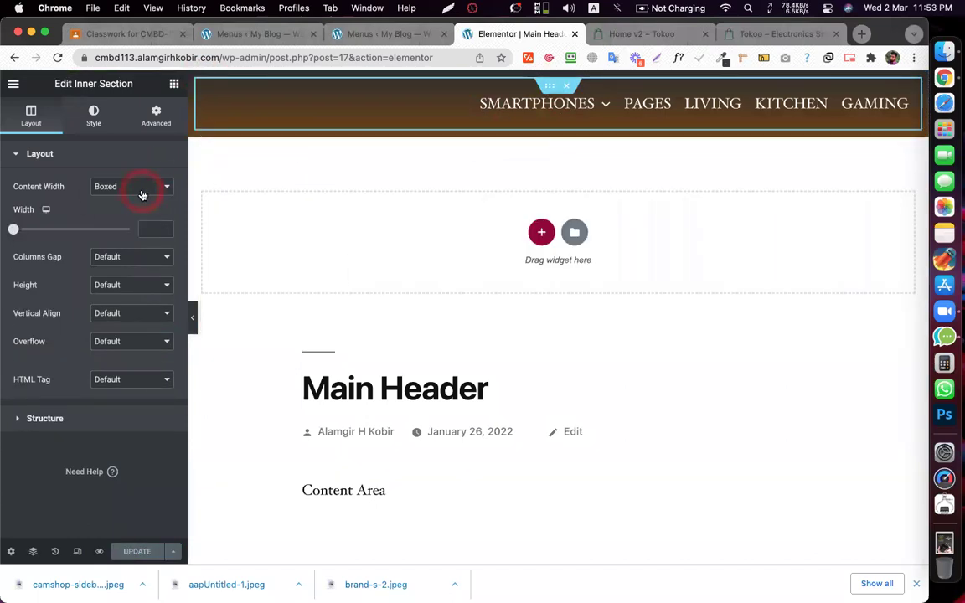
{"action": "left_click", "coordinate": [141, 191]}
{"action": "left_click", "coordinate": [127, 201]}
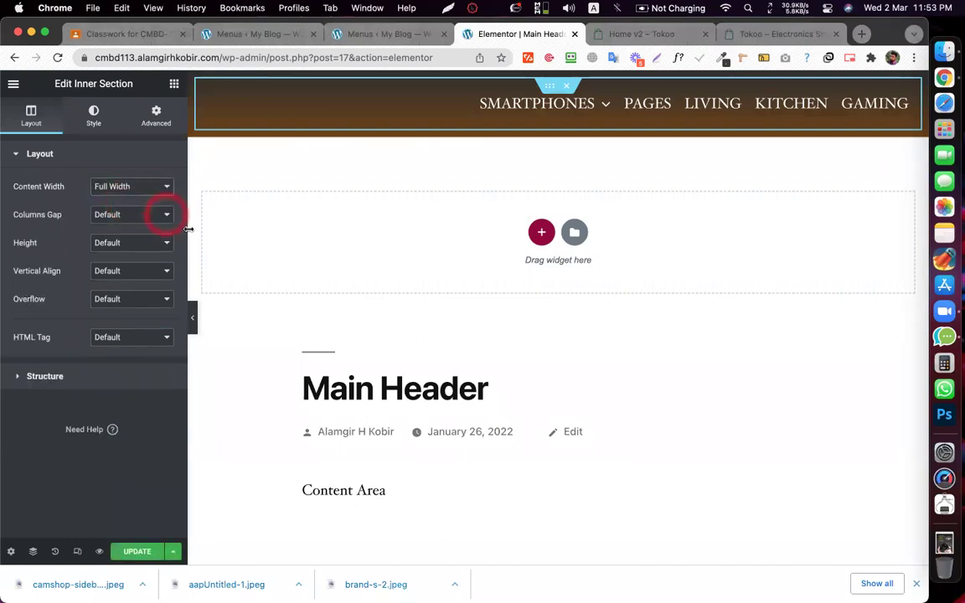
{"action": "left_click", "coordinate": [194, 327]}
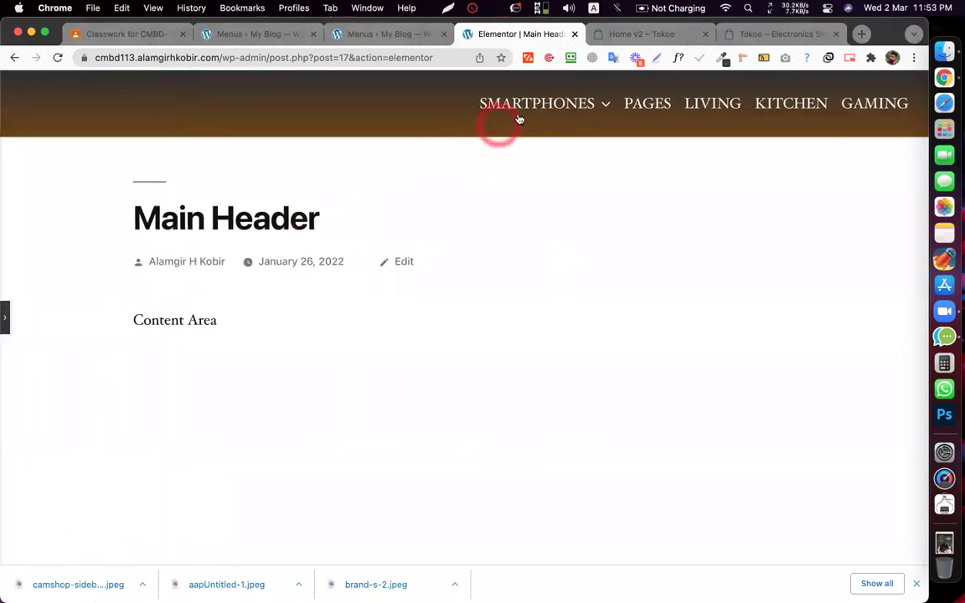
{"action": "mouse_move", "coordinate": [527, 107]}
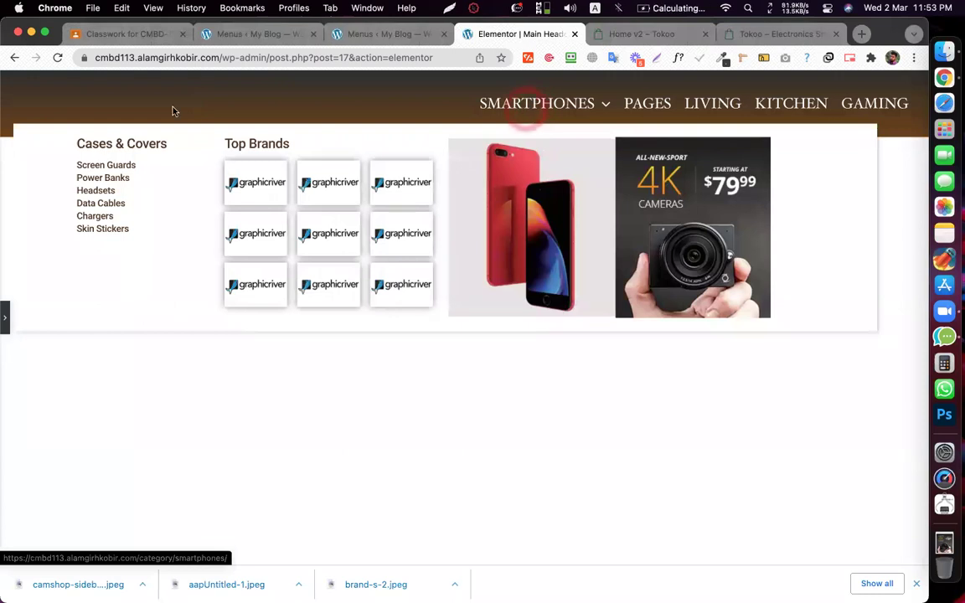
{"action": "left_click", "coordinate": [5, 317]}
{"action": "left_click", "coordinate": [598, 107]}
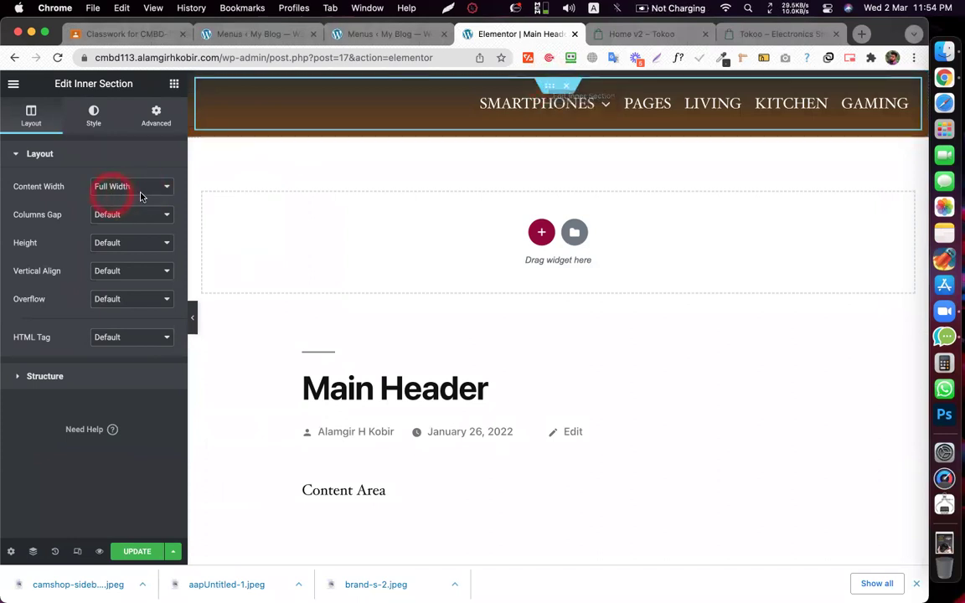
{"action": "mouse_move", "coordinate": [494, 114]}
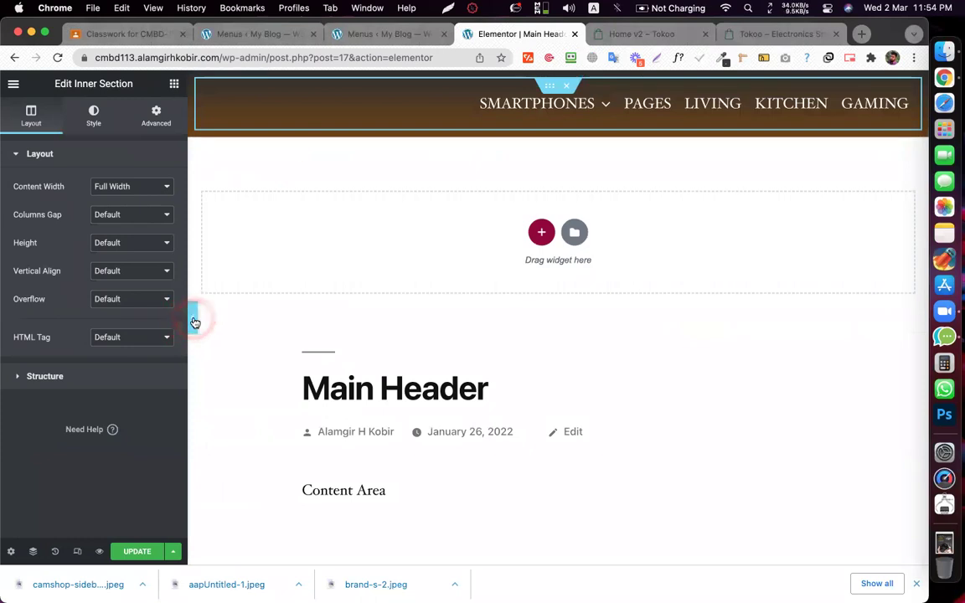
{"action": "left_click", "coordinate": [194, 322]}
{"action": "mouse_move", "coordinate": [510, 114]}
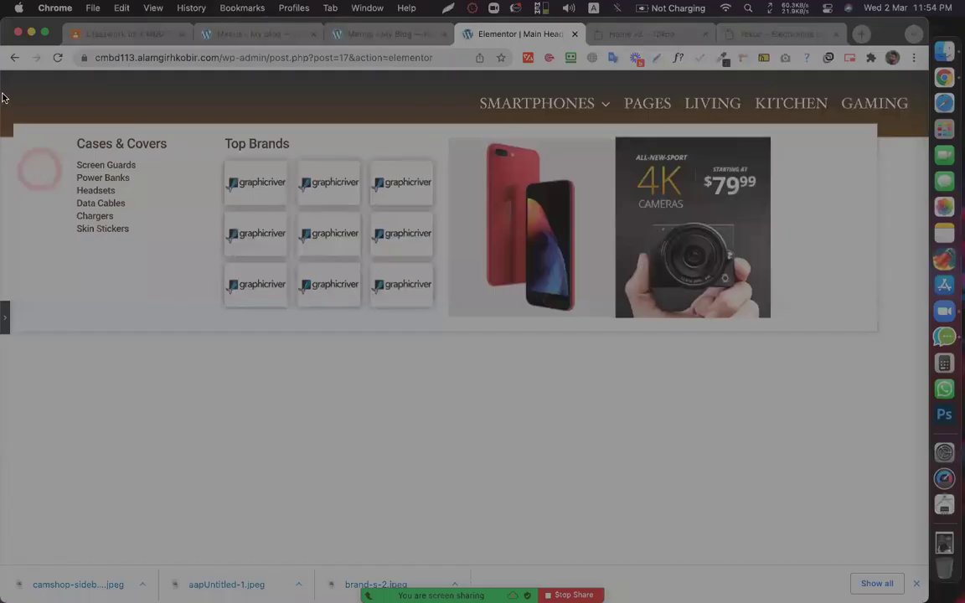
- Start a screenshot selection, then cancel it
{"action": "left_click_drag", "start_coordinate": [0, 94], "coordinate": [90, 301]}
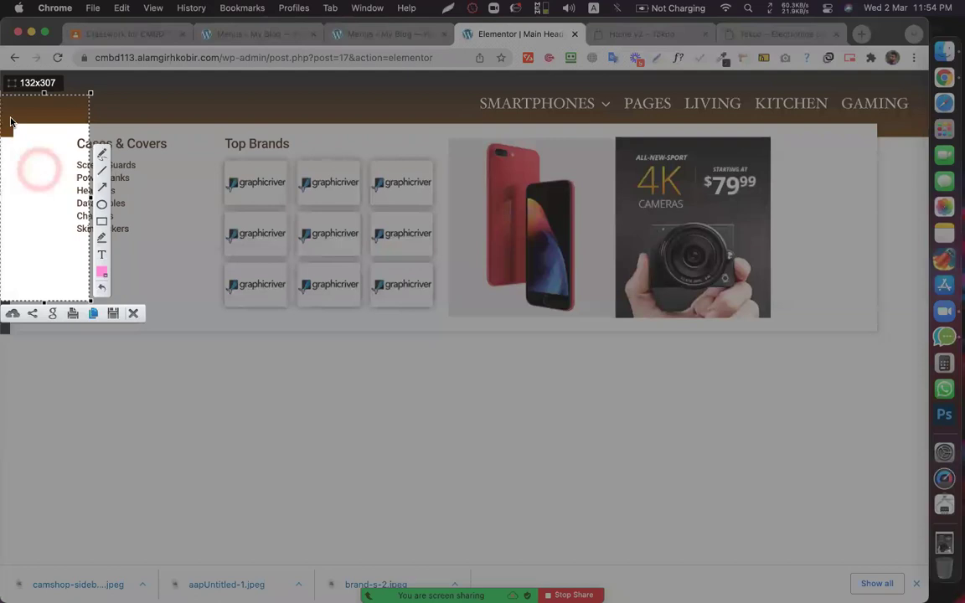
{"action": "left_click_drag", "start_coordinate": [6, 124], "coordinate": [21, 144]}
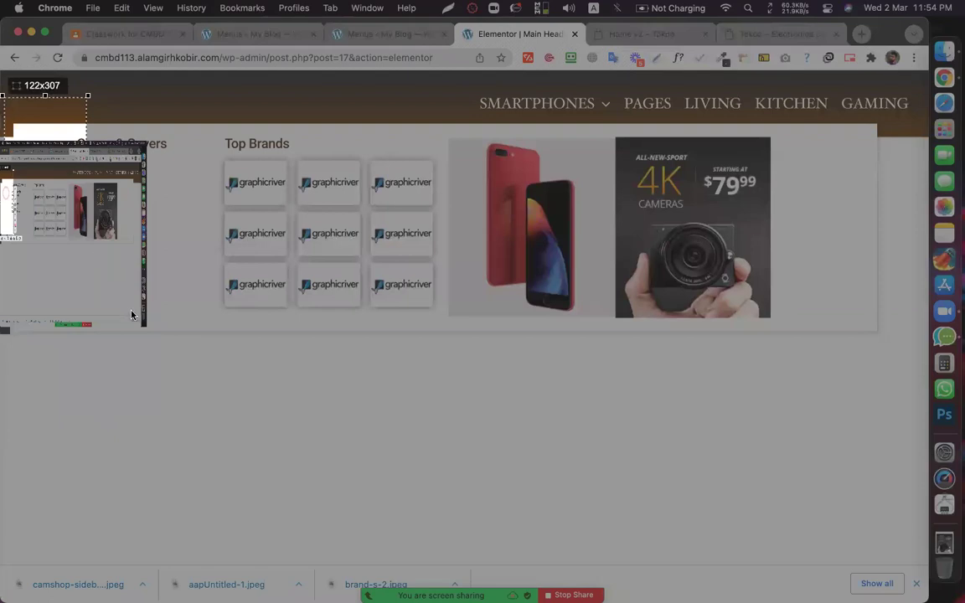
{"action": "key", "text": "Escape"}
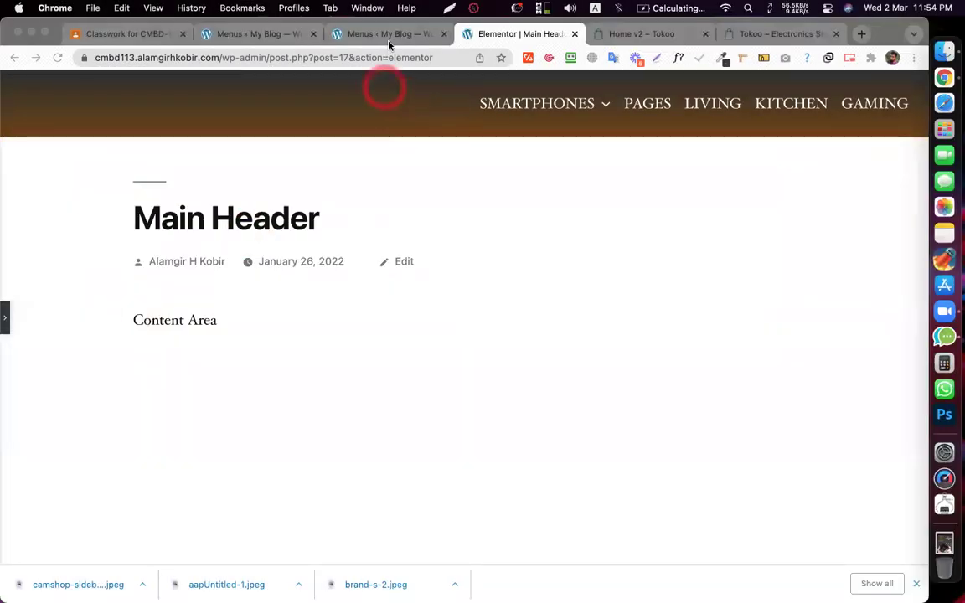
- Restore the Elementor panel, save the Main Header with UPDATE, and select the outer section
{"action": "left_click", "coordinate": [4, 318]}
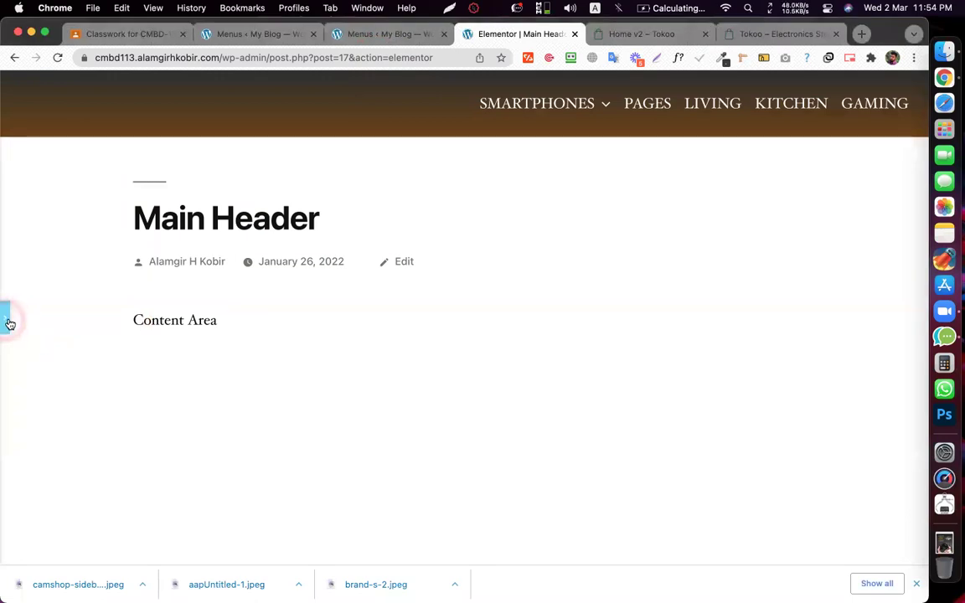
{"action": "left_click", "coordinate": [9, 324]}
{"action": "left_click", "coordinate": [126, 552]}
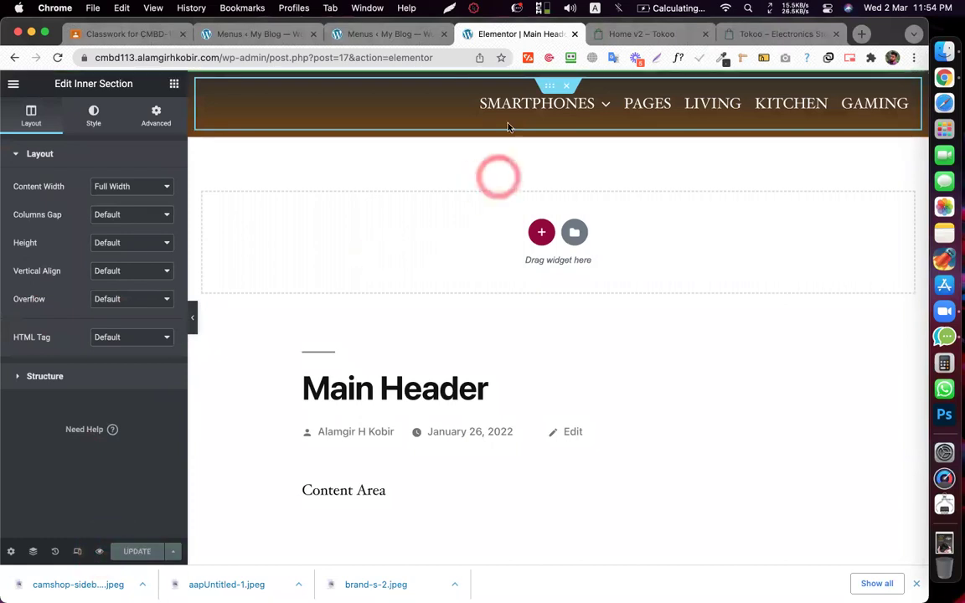
{"action": "left_click", "coordinate": [552, 77]}
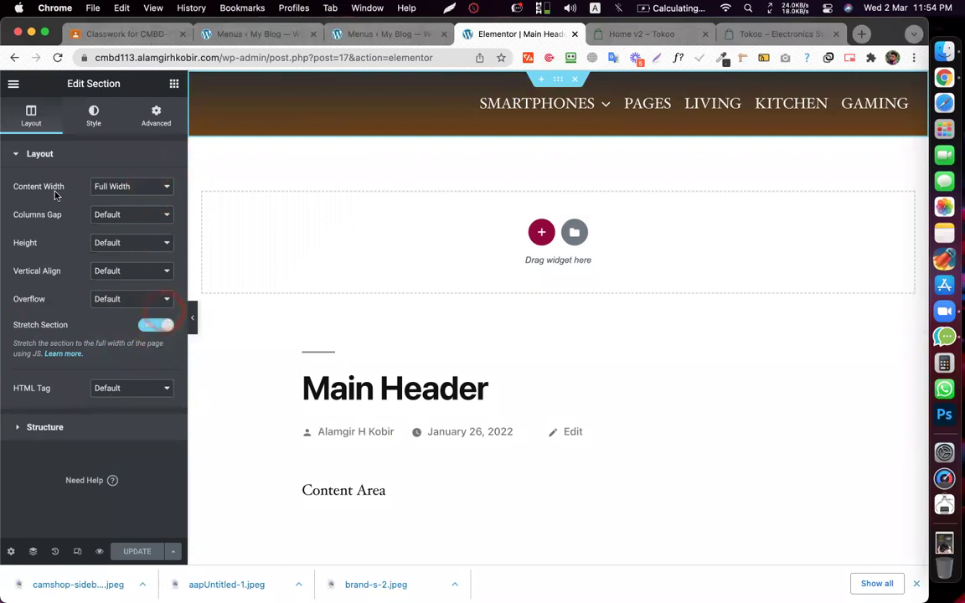
- View the Main Header as a live page and open the SMARTPHONES category from its mega menu
{"action": "left_click", "coordinate": [14, 84]}
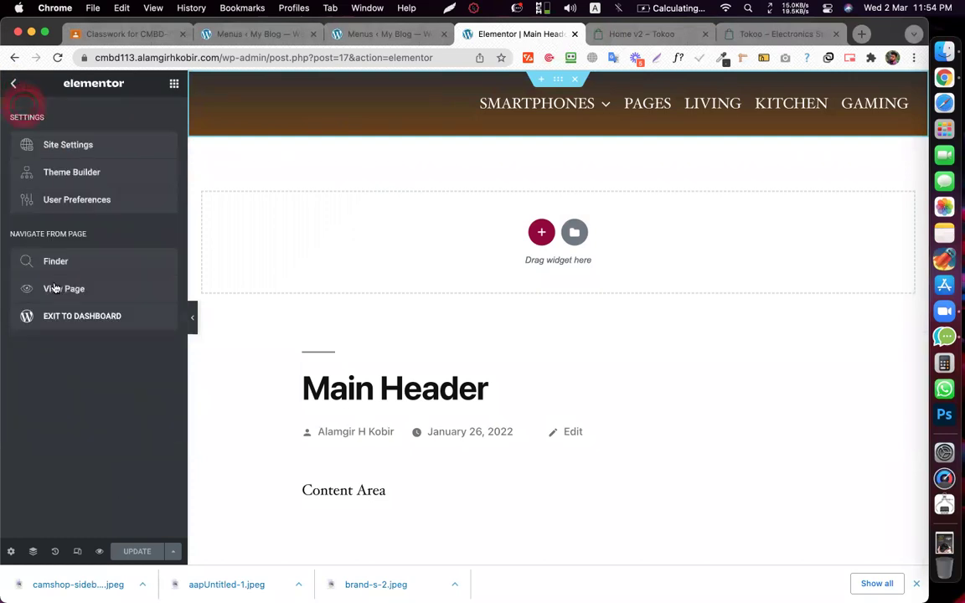
{"action": "left_click", "coordinate": [64, 288]}
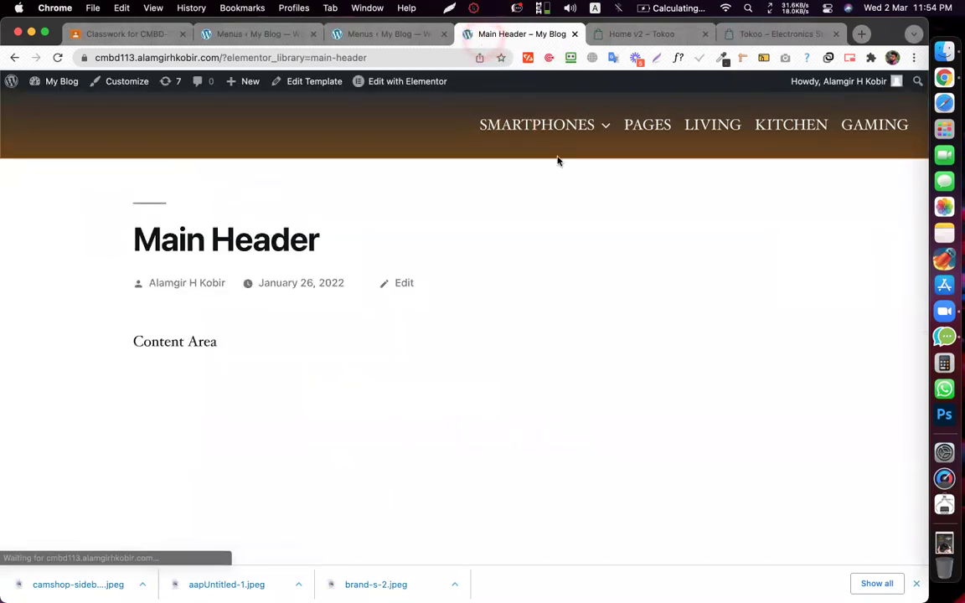
{"action": "mouse_move", "coordinate": [544, 129]}
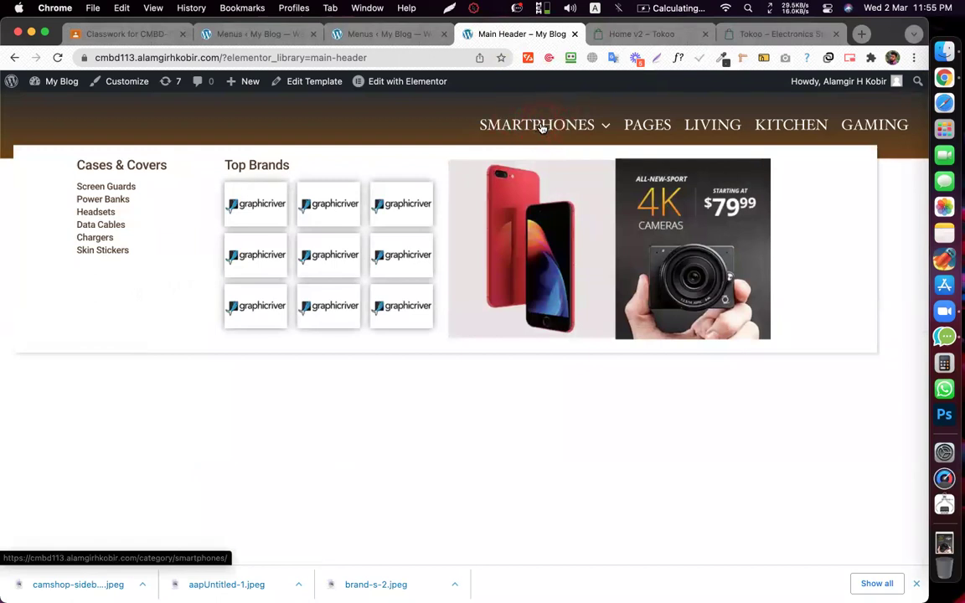
{"action": "key", "text": "super+r"}
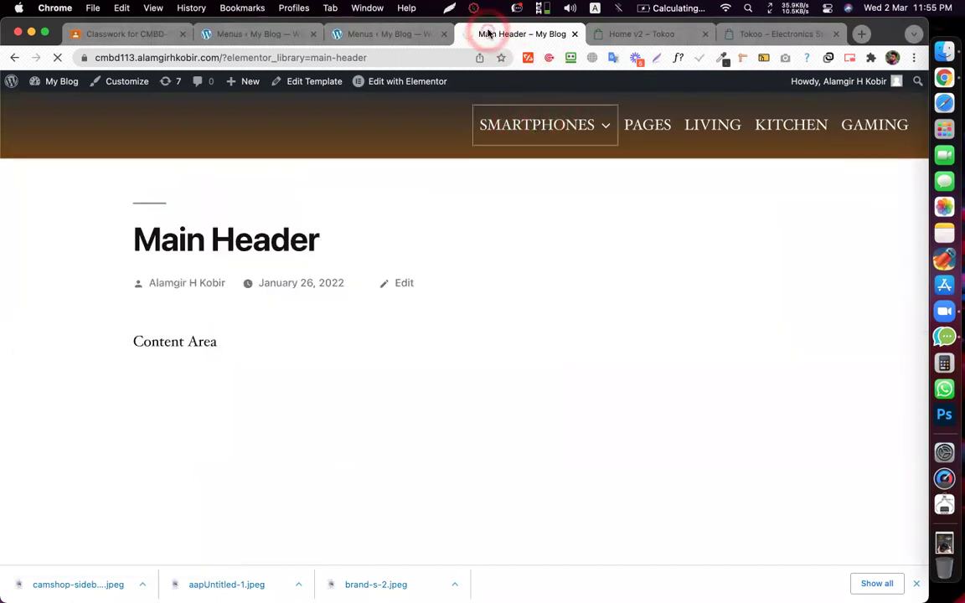
{"action": "left_click", "coordinate": [502, 125]}
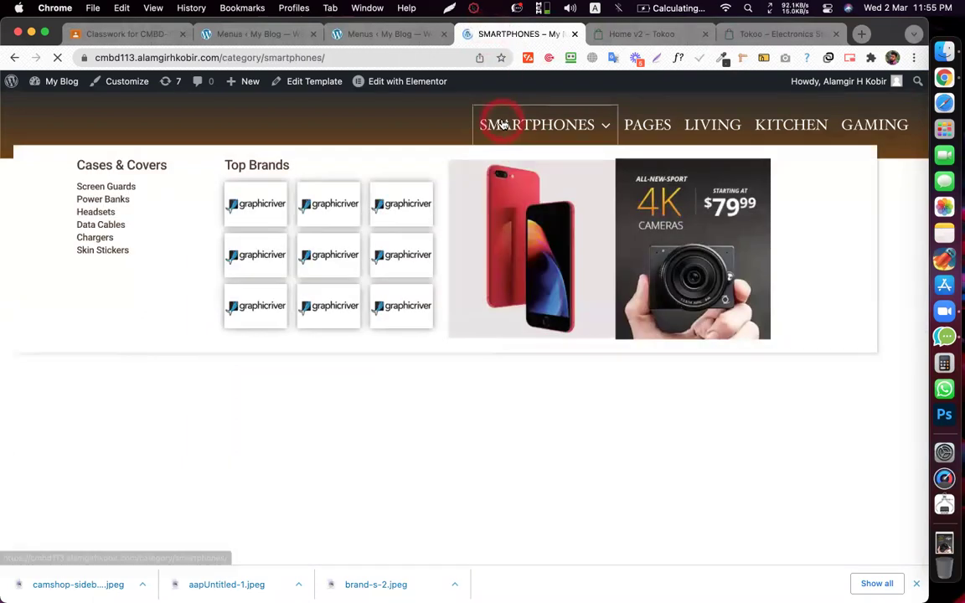
- Click around the SMARTPHONES category page to inspect it
{"action": "triple_click", "coordinate": [103, 189]}
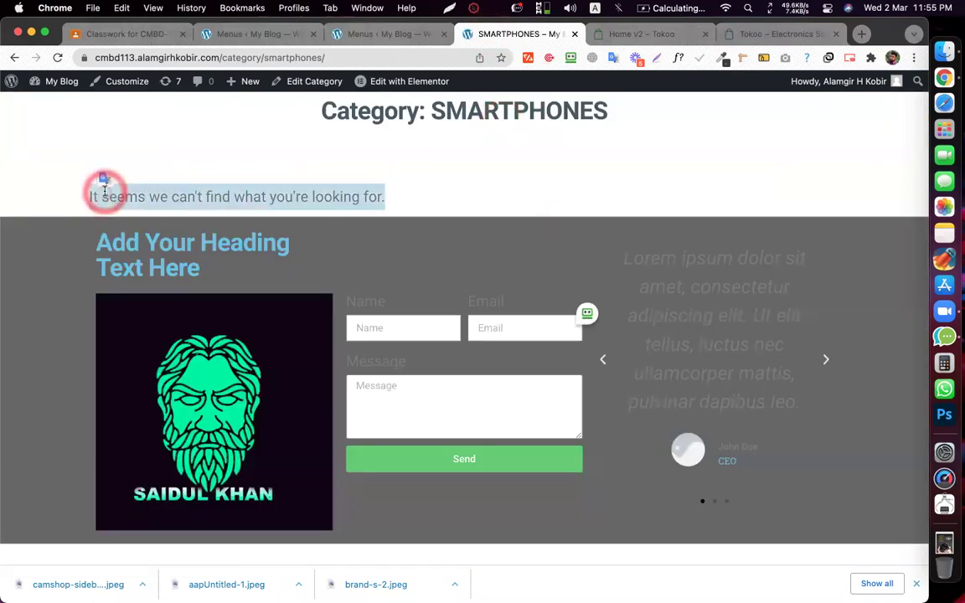
{"action": "left_click", "coordinate": [470, 139]}
{"action": "left_click", "coordinate": [433, 174]}
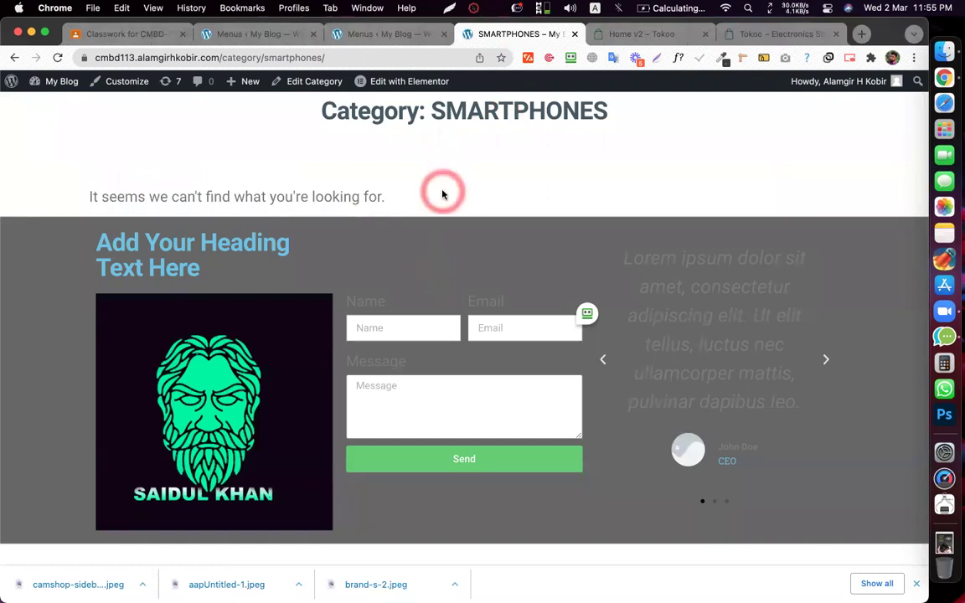
{"action": "left_click", "coordinate": [375, 189]}
{"action": "left_click", "coordinate": [447, 182]}
{"action": "left_click", "coordinate": [444, 155]}
{"action": "left_click", "coordinate": [530, 151]}
{"action": "left_click", "coordinate": [506, 207]}
- Go back to the Main Header page and return to the JetMenu item settings
{"action": "left_click", "coordinate": [15, 58]}
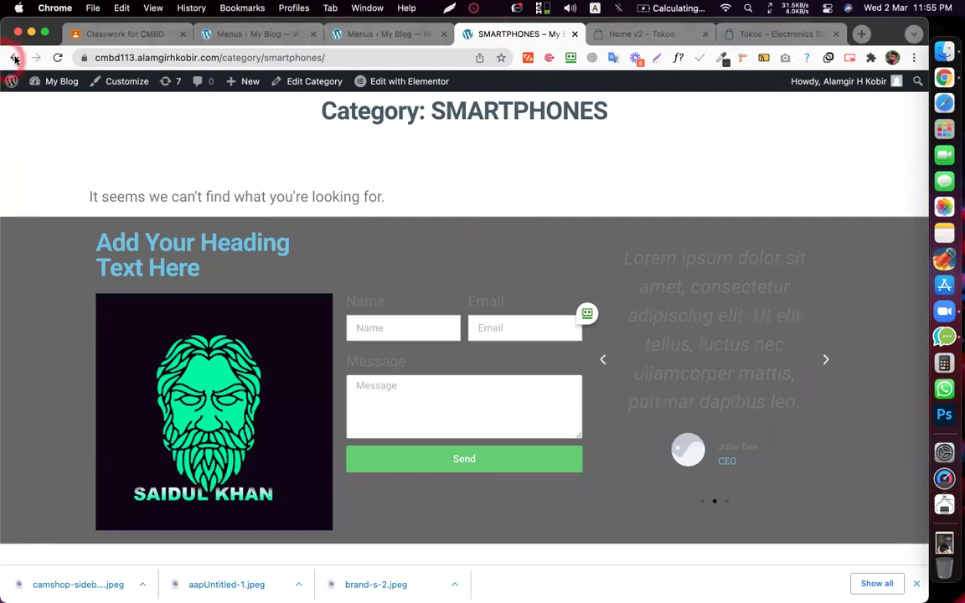
{"action": "left_click", "coordinate": [468, 35]}
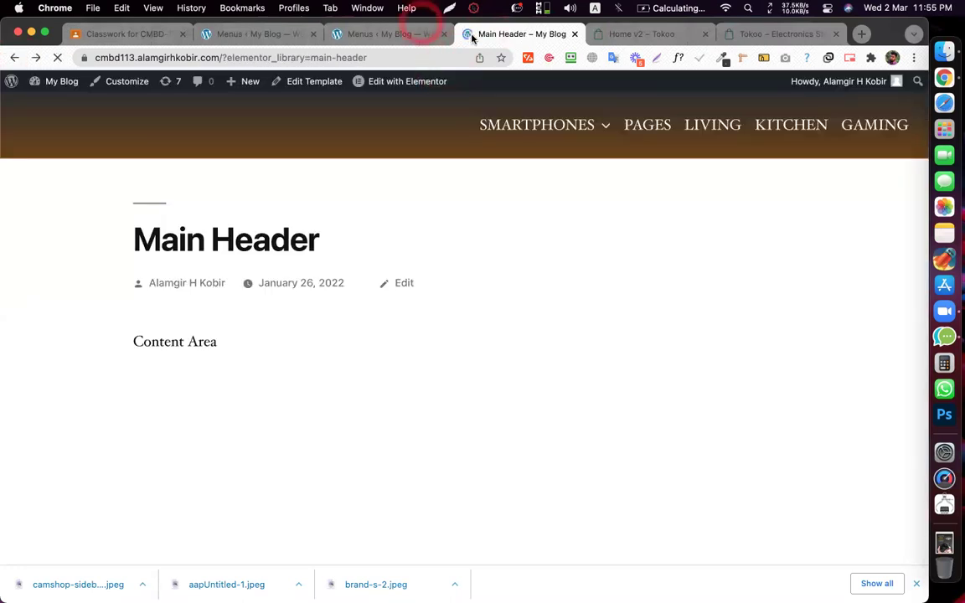
{"action": "left_click", "coordinate": [396, 35]}
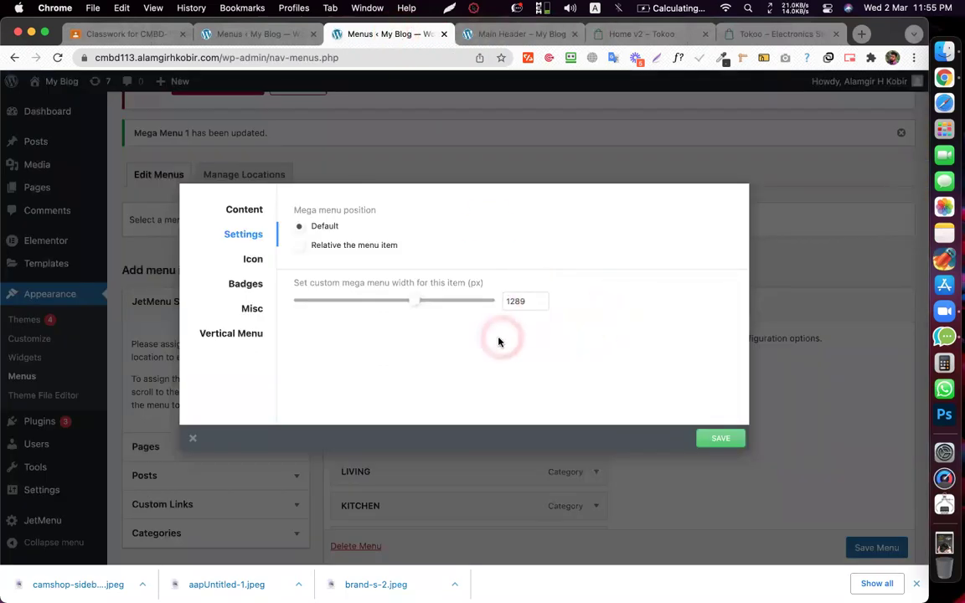
- On the Tokoo demo, open the Snacks & Grocery category page and scroll through it
{"action": "left_click", "coordinate": [622, 31]}
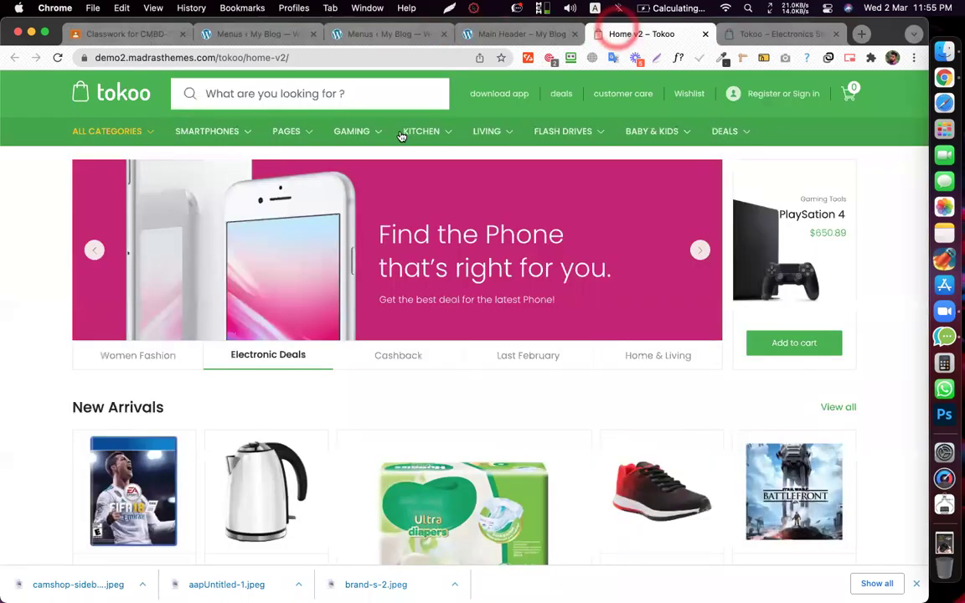
{"action": "mouse_move", "coordinate": [216, 132]}
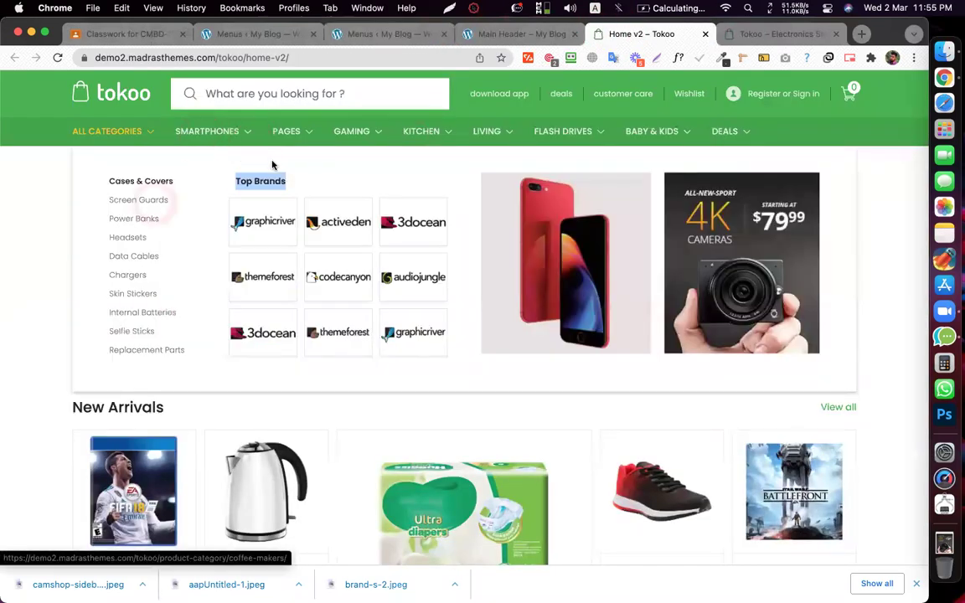
{"action": "left_click", "coordinate": [194, 139]}
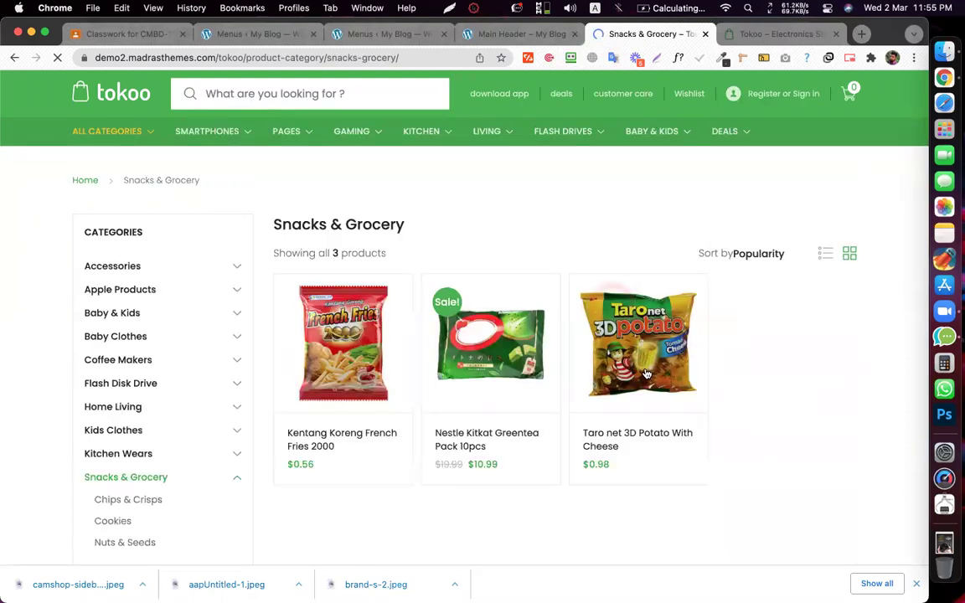
{"action": "scroll", "coordinate": [647, 373], "scroll_direction": "down", "scroll_amount": 10}
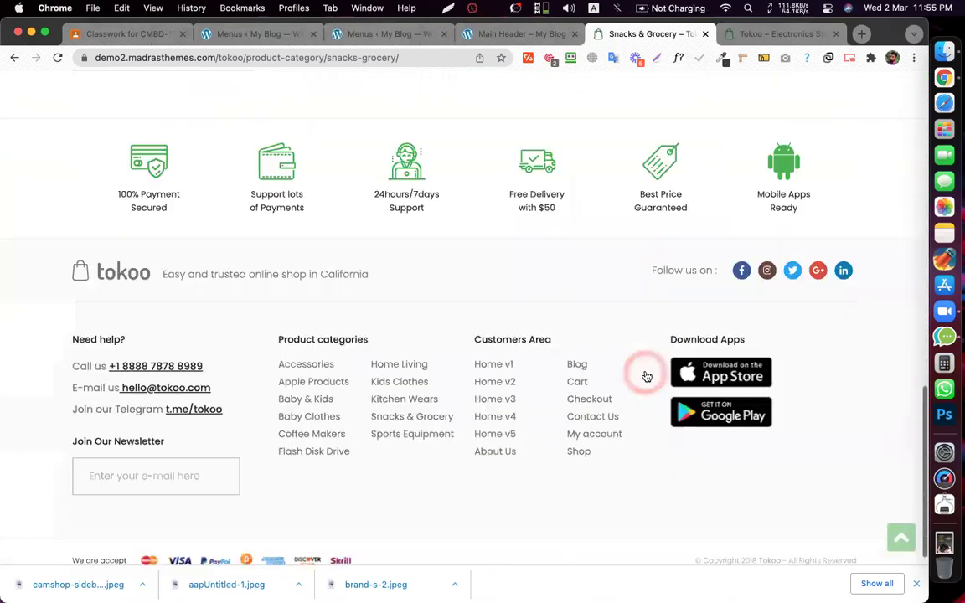
{"action": "scroll", "coordinate": [377, 184], "scroll_direction": "up", "scroll_amount": 10}
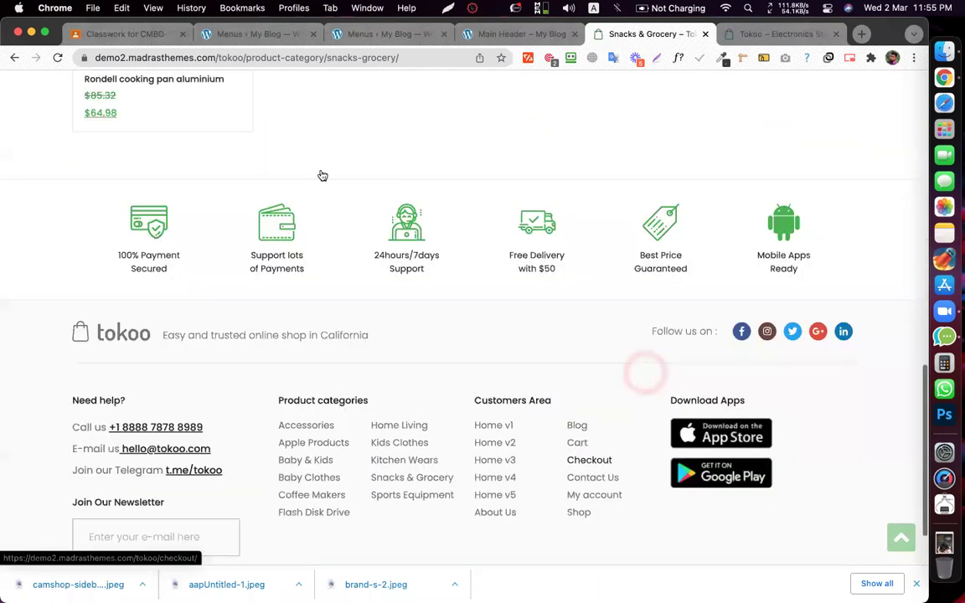
{"action": "scroll", "coordinate": [89, 110], "scroll_direction": "up", "scroll_amount": 5}
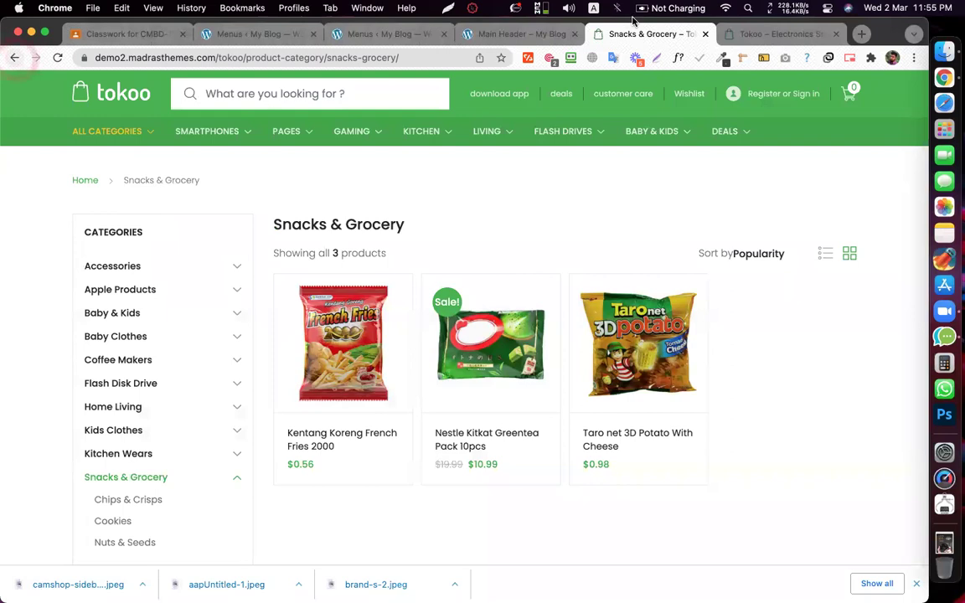
- Go back to Home v2 and reload it into the responsive preview
{"action": "key", "text": "super+bracketleft"}
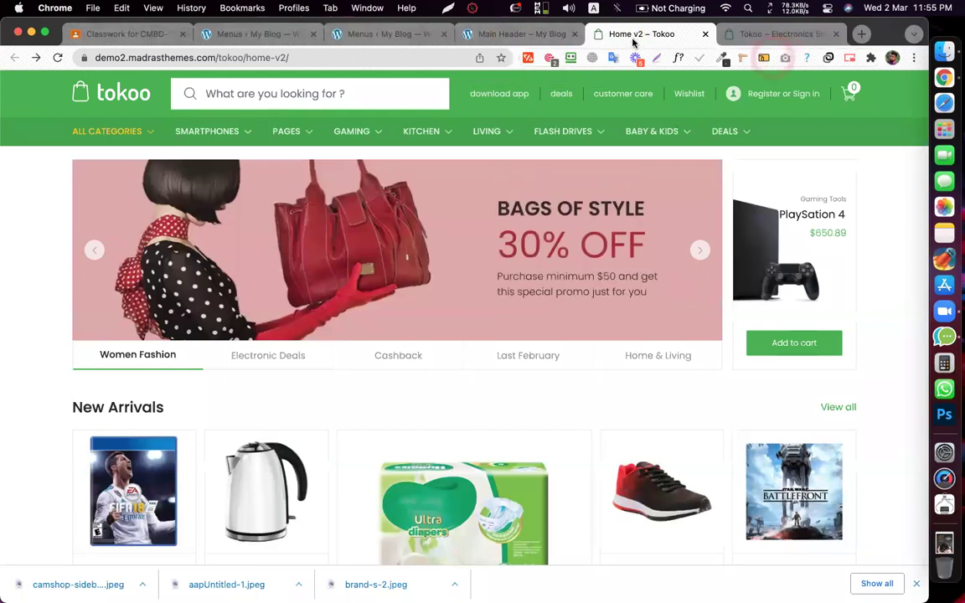
{"action": "left_click", "coordinate": [634, 41]}
{"action": "key", "text": "super+r"}
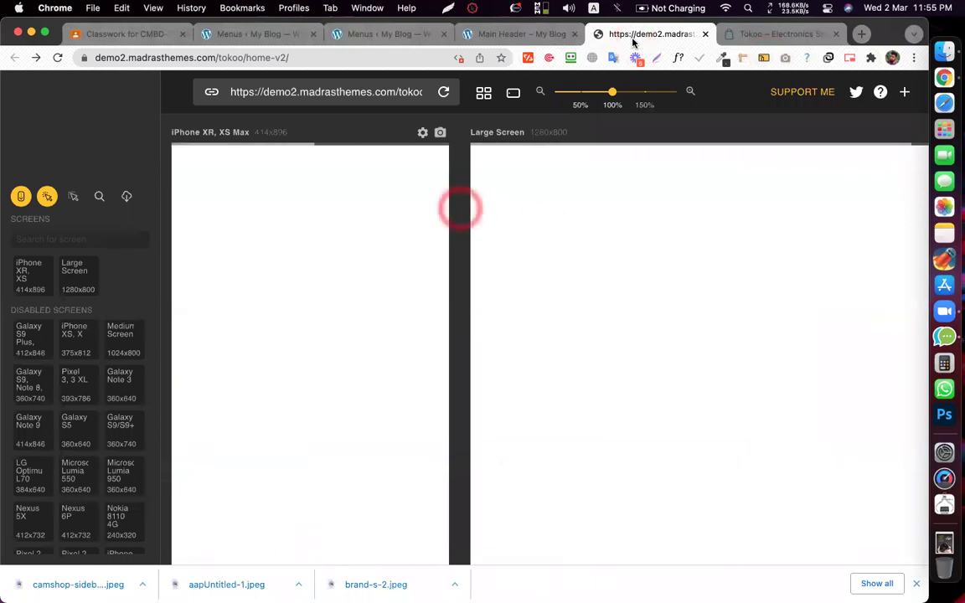
- Cycle through the Main Header, Tokoo Electronics Store and responsive preview tabs while previews load
{"action": "left_click", "coordinate": [480, 36]}
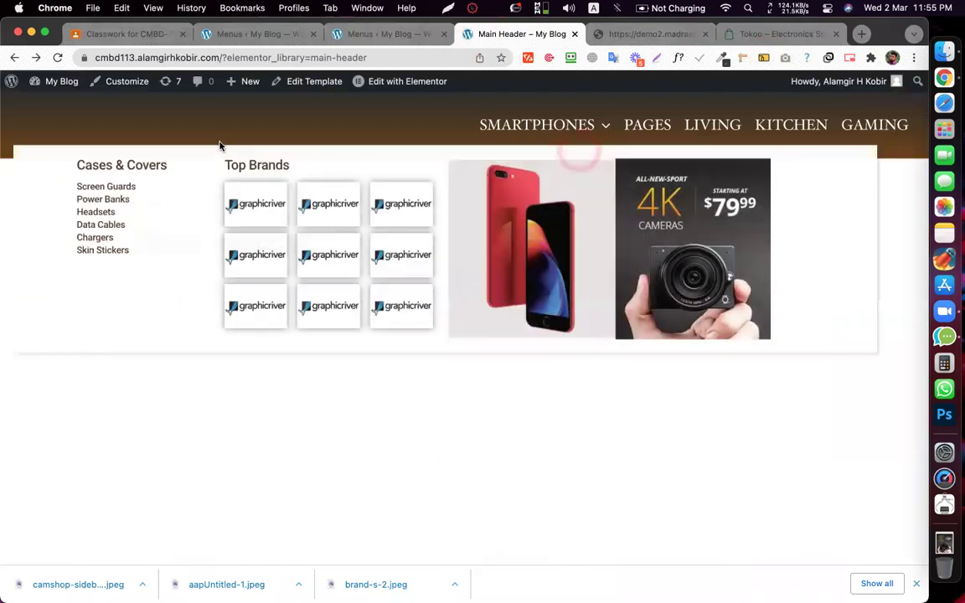
{"action": "left_click", "coordinate": [603, 35]}
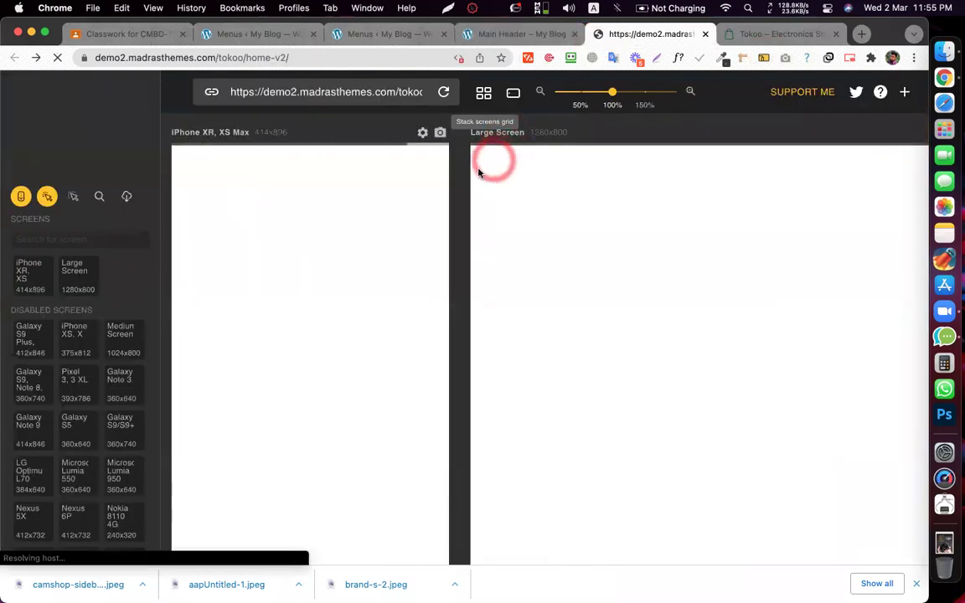
{"action": "left_click", "coordinate": [534, 34]}
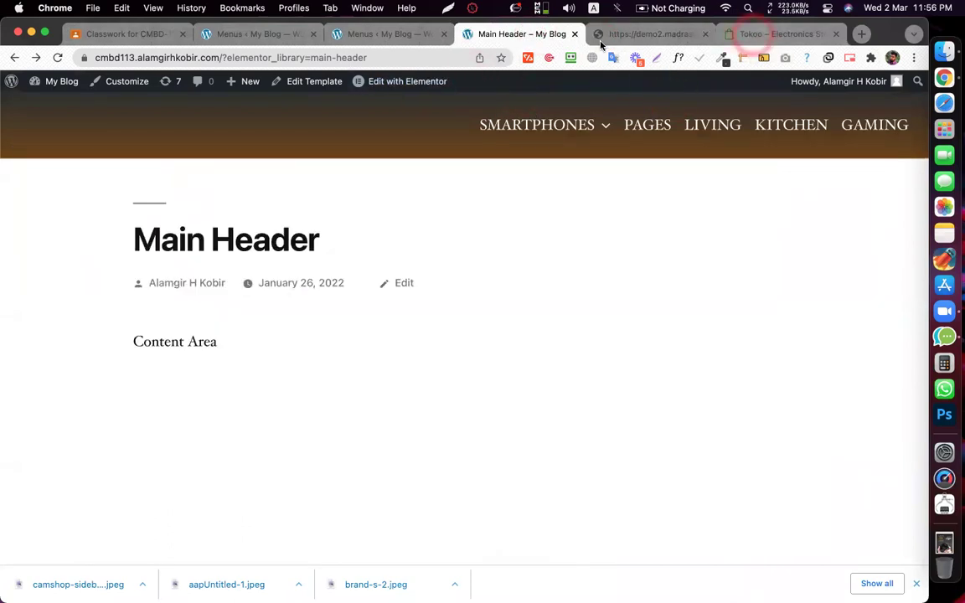
{"action": "left_click", "coordinate": [758, 34]}
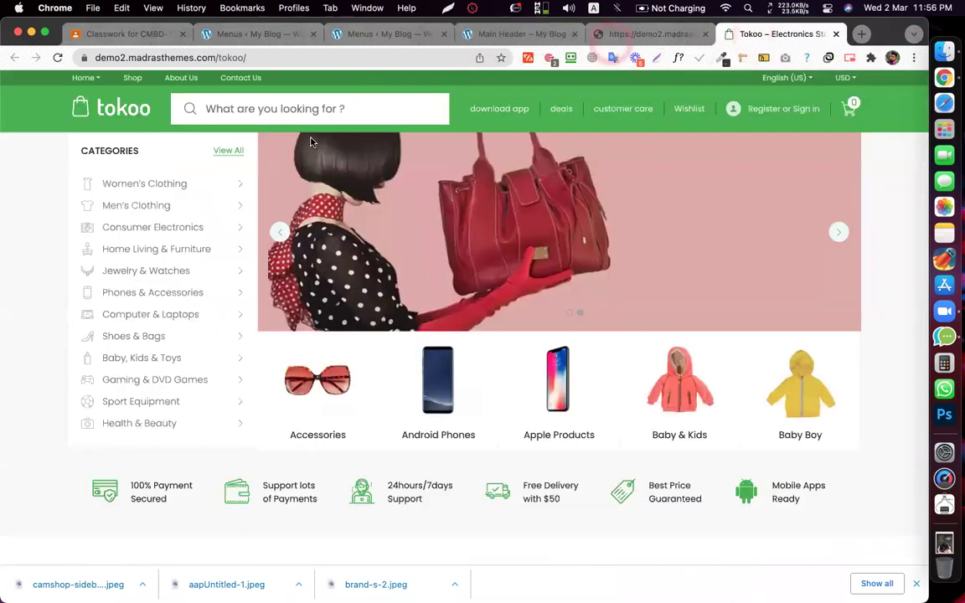
{"action": "left_click", "coordinate": [360, 143]}
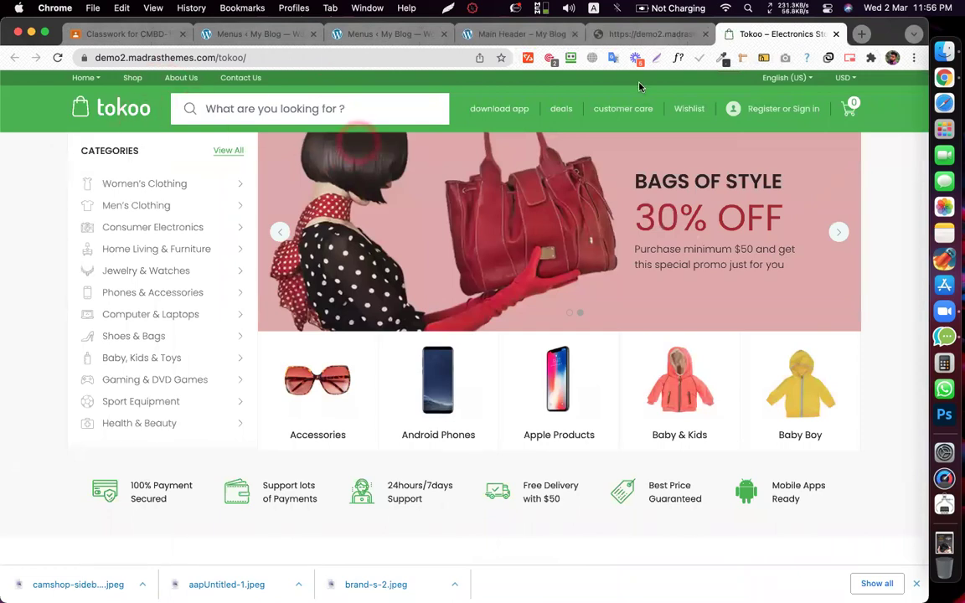
{"action": "left_click", "coordinate": [614, 34]}
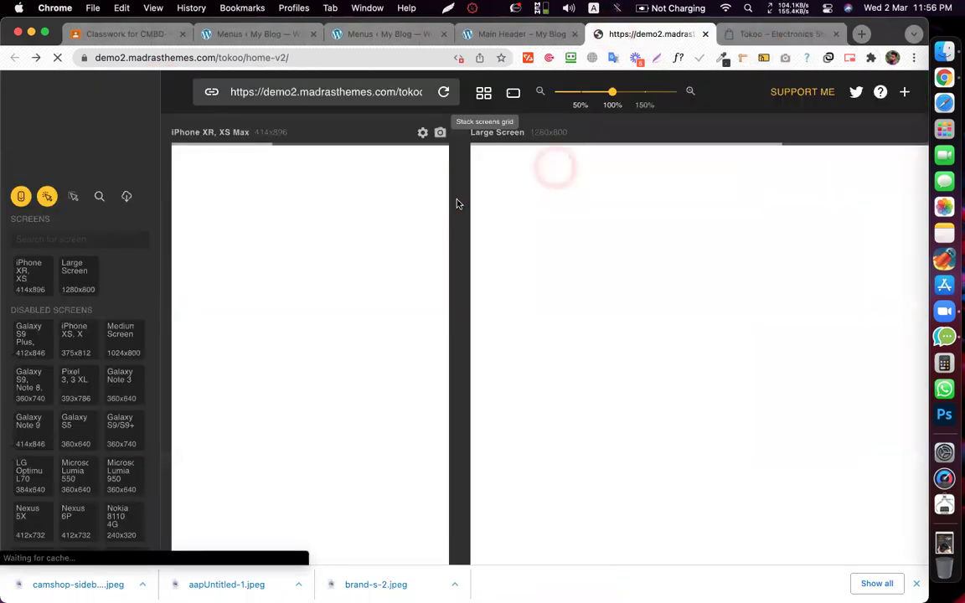
- Open All Categories in the large preview and open then close the iPhone navigation drawer
{"action": "left_click", "coordinate": [457, 203]}
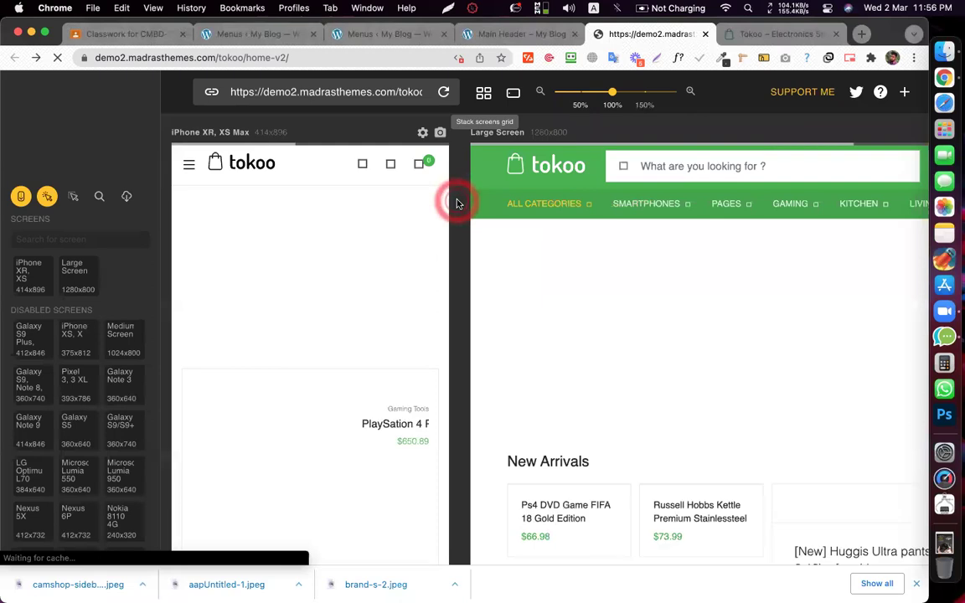
{"action": "left_click", "coordinate": [544, 203]}
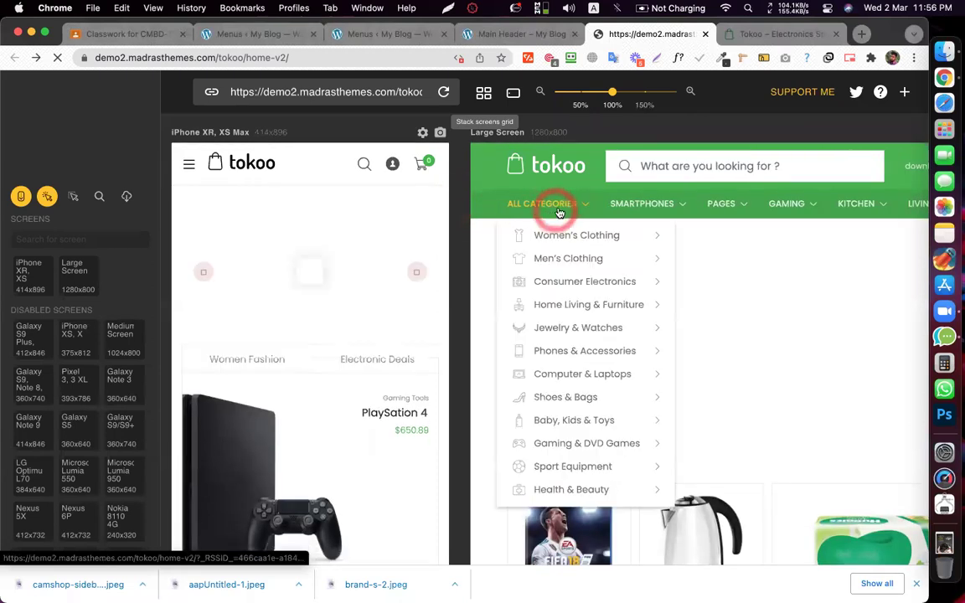
{"action": "left_click", "coordinate": [189, 165]}
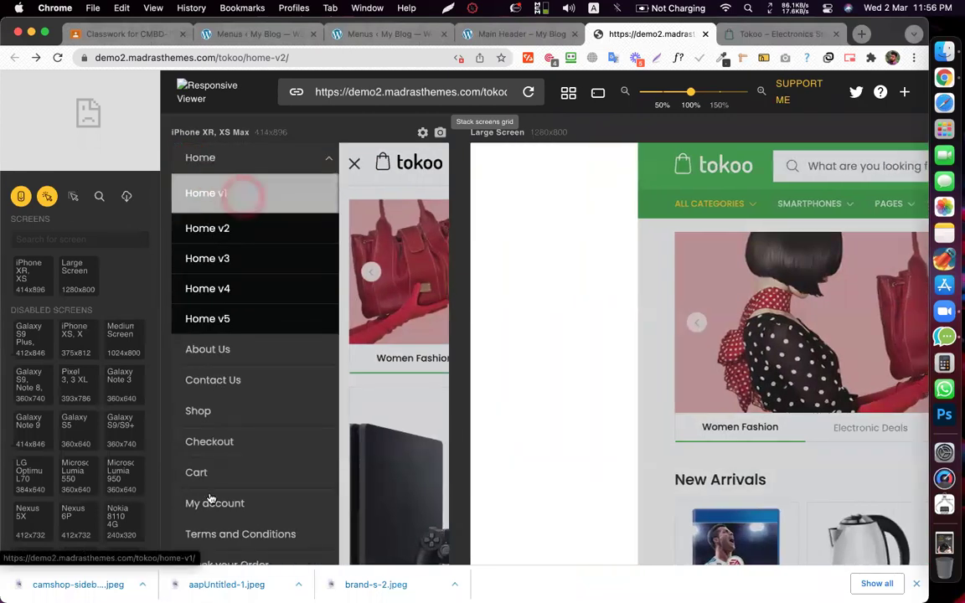
{"action": "left_click", "coordinate": [355, 164]}
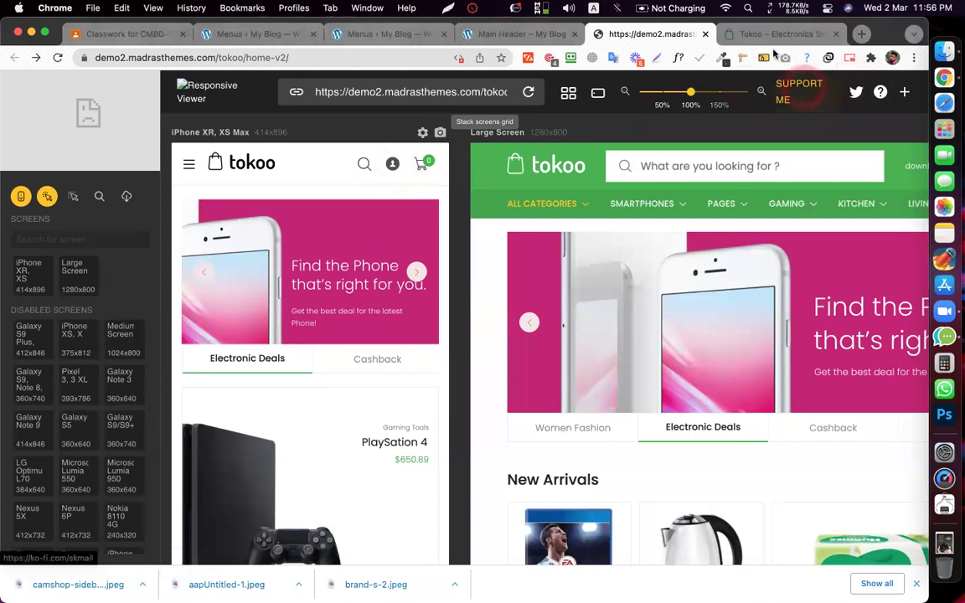
- Reopen All Categories and compare the Women's Clothing and Men's Clothing mega panels
{"action": "mouse_move", "coordinate": [685, 208]}
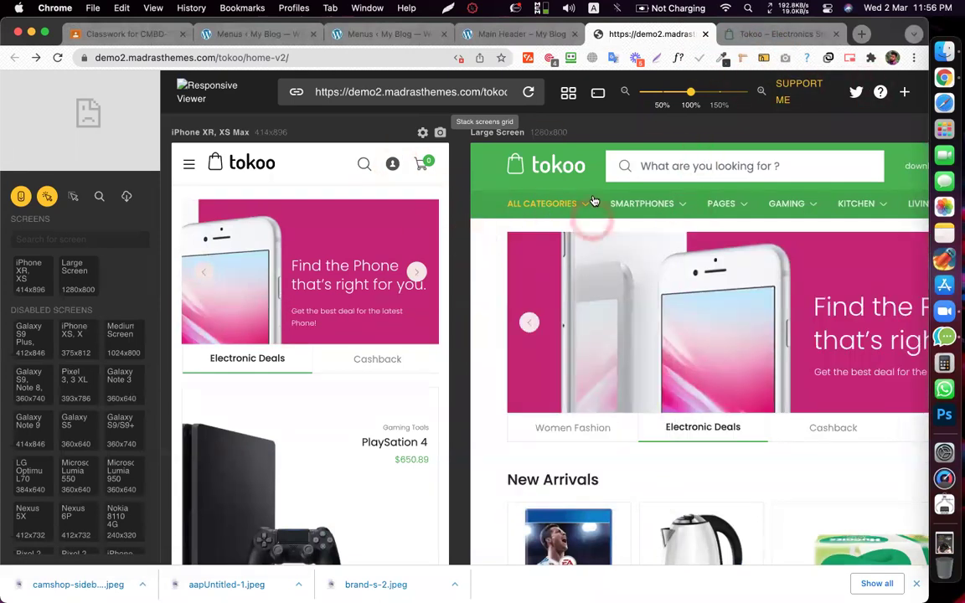
{"action": "mouse_move", "coordinate": [540, 205]}
{"action": "mouse_move", "coordinate": [590, 312]}
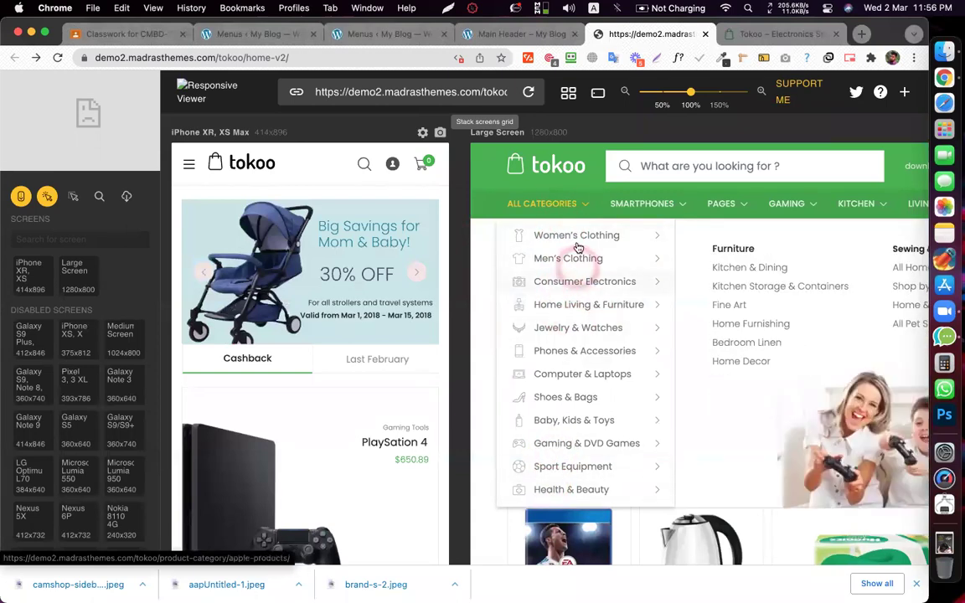
{"action": "left_click", "coordinate": [520, 204]}
{"action": "left_click", "coordinate": [586, 235]}
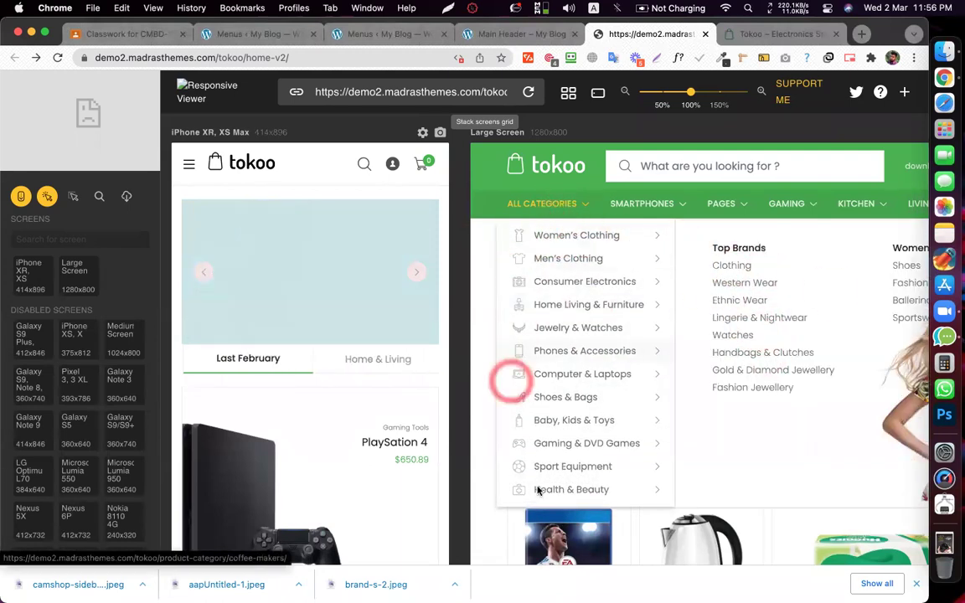
{"action": "left_click", "coordinate": [517, 240]}
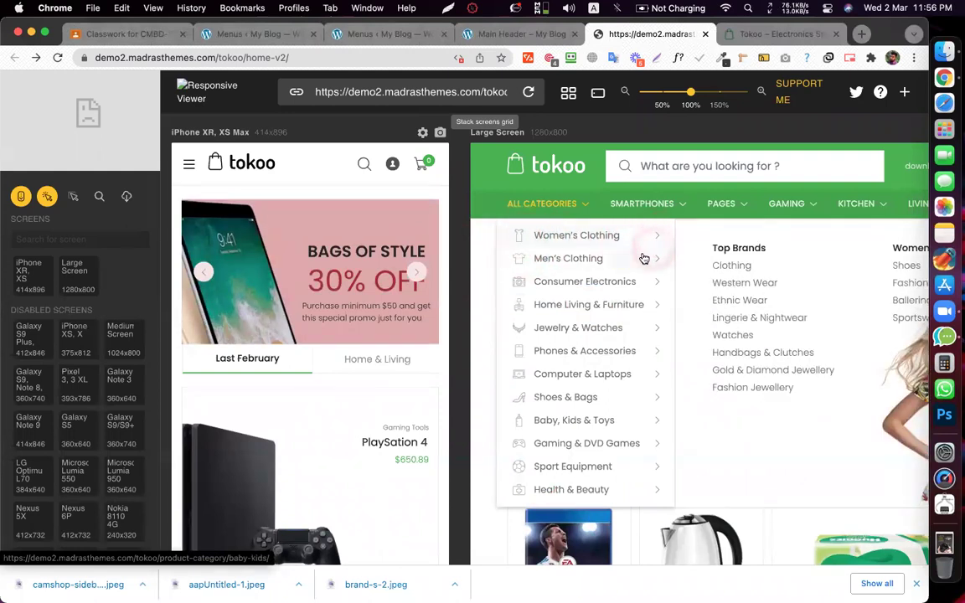
{"action": "left_click", "coordinate": [517, 261]}
{"action": "left_click", "coordinate": [586, 240]}
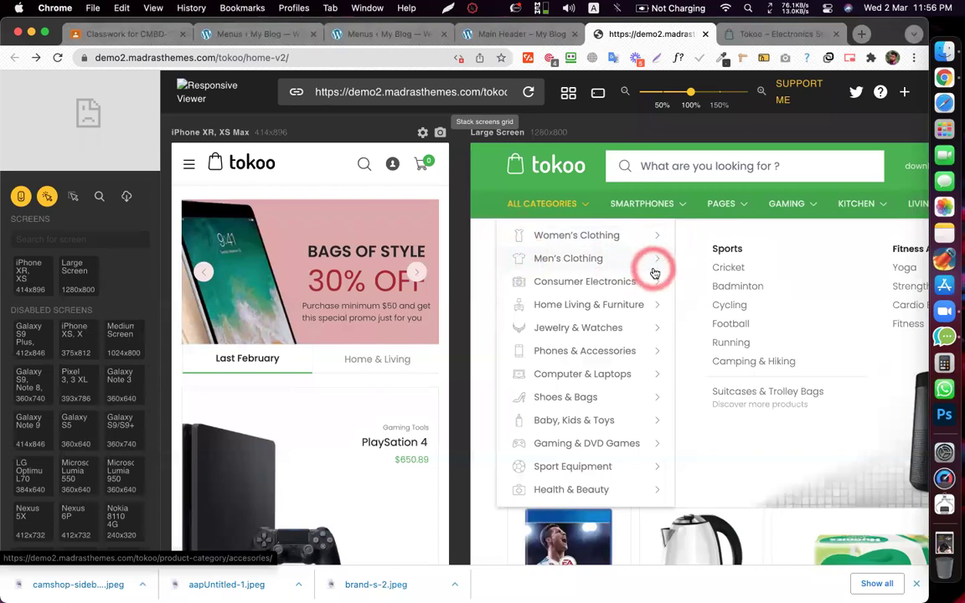
{"action": "left_click", "coordinate": [567, 258]}
- Reload the large preview and view the Gaming & DVD Games, Consumer Electronics and Men's Clothing panels
{"action": "left_click", "coordinate": [558, 166]}
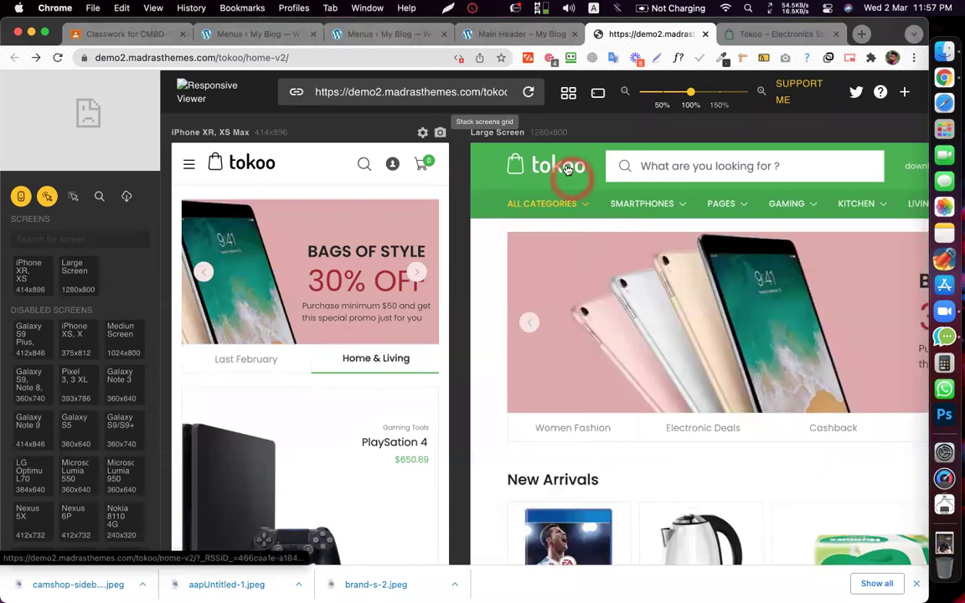
{"action": "left_click", "coordinate": [551, 204]}
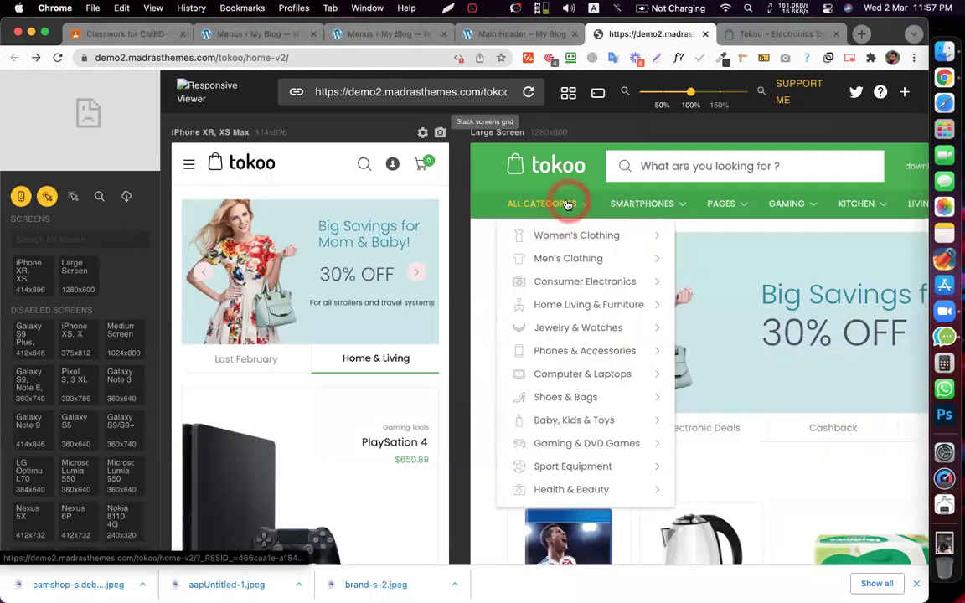
{"action": "left_click", "coordinate": [550, 447]}
{"action": "left_click", "coordinate": [658, 293]}
{"action": "left_click", "coordinate": [567, 259]}
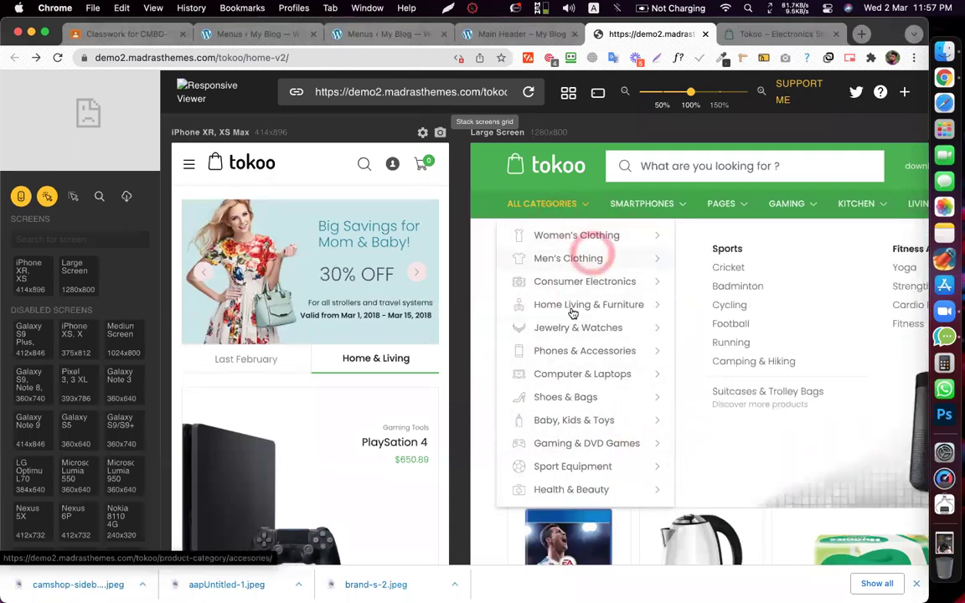
{"action": "left_click", "coordinate": [597, 277]}
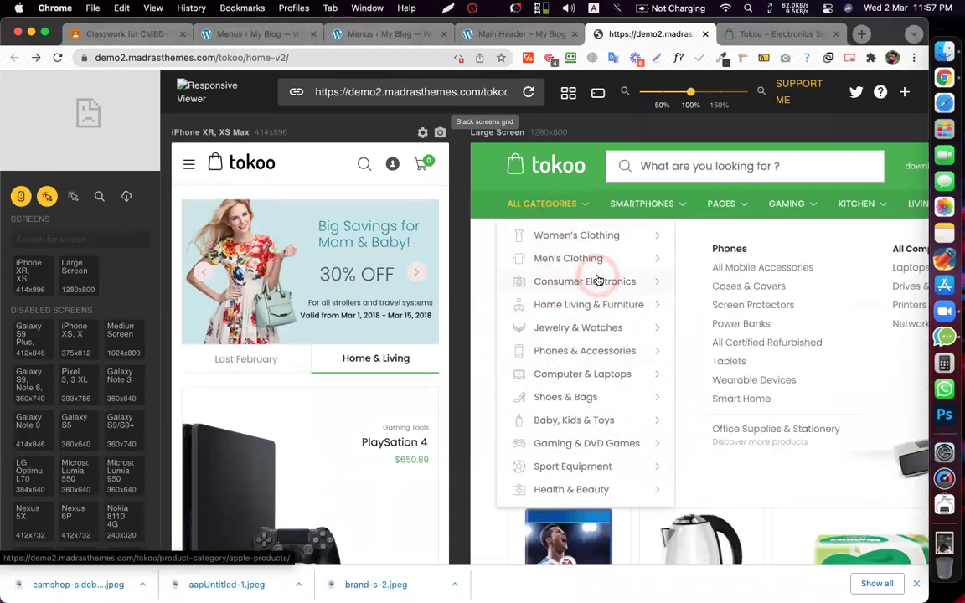
{"action": "left_click", "coordinate": [487, 37]}
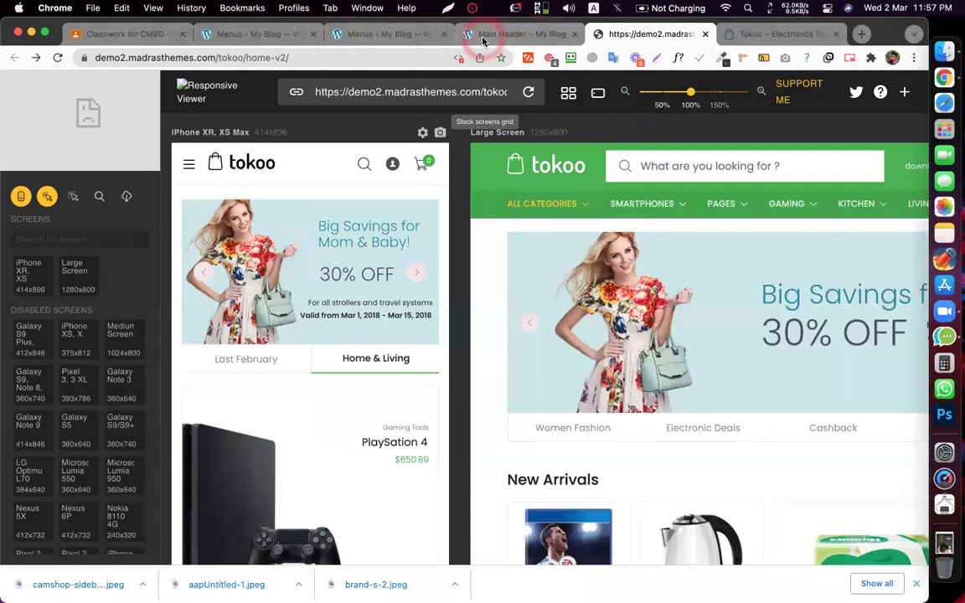
- Back on the Menus page, show the JetMenu item's Icon settings
{"action": "left_click", "coordinate": [388, 36]}
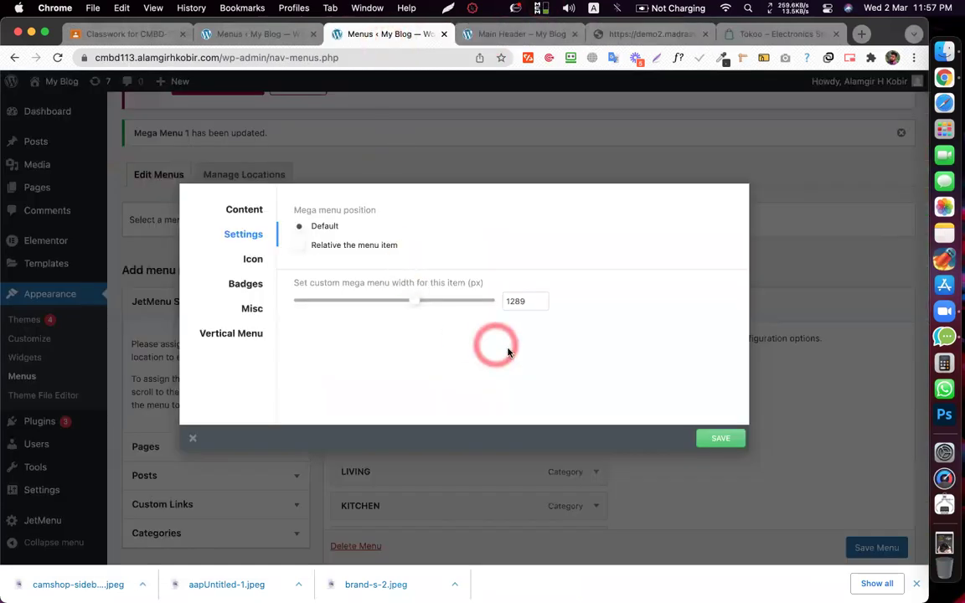
{"action": "left_click", "coordinate": [529, 391]}
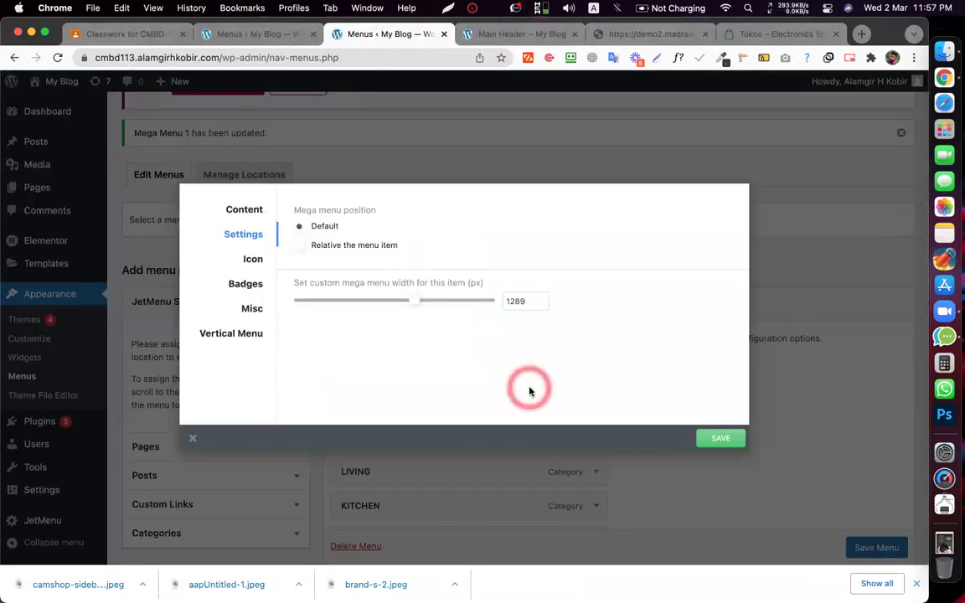
{"action": "left_click", "coordinate": [245, 261]}
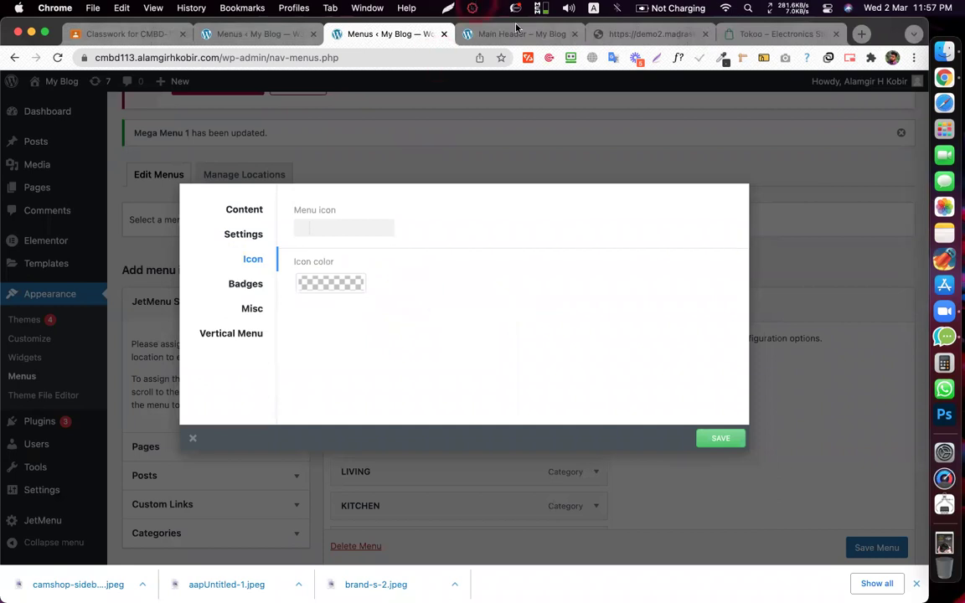
{"action": "left_click", "coordinate": [636, 57]}
- Recheck the Tokoo responsive preview and demo site's All Categories mega panels
{"action": "left_click", "coordinate": [519, 34]}
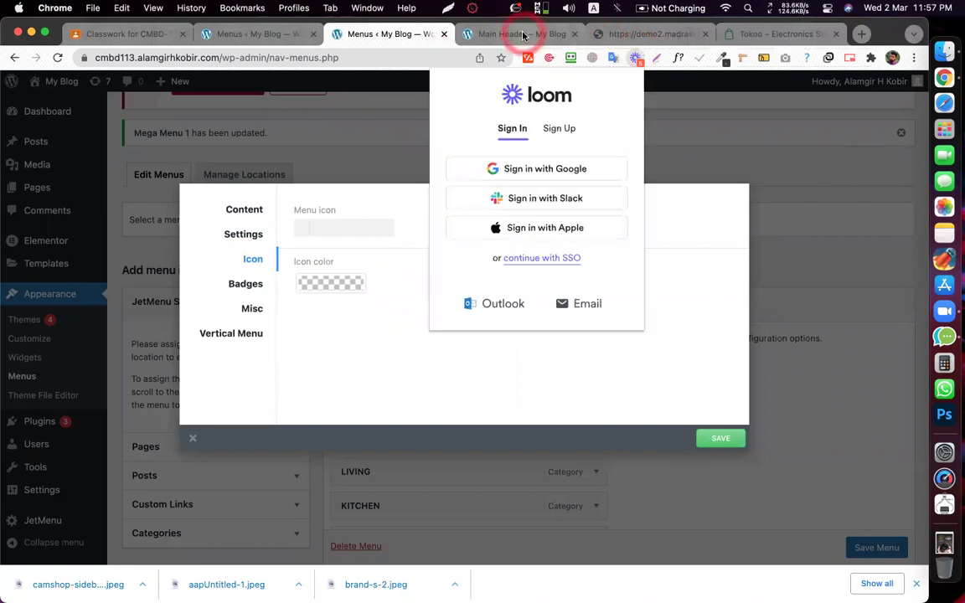
{"action": "left_click", "coordinate": [618, 33]}
{"action": "mouse_move", "coordinate": [578, 209]}
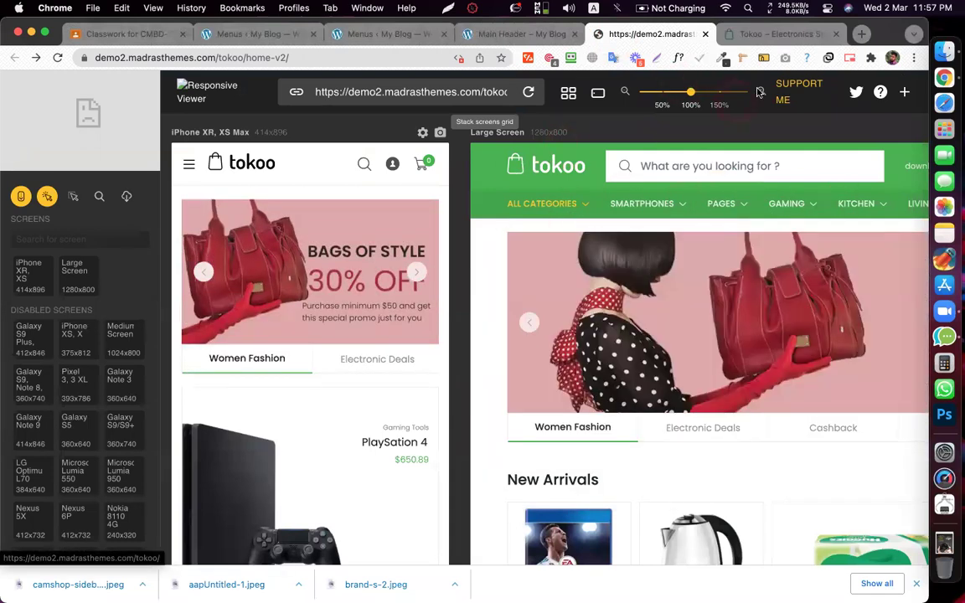
{"action": "left_click", "coordinate": [743, 33]}
{"action": "left_click", "coordinate": [653, 33]}
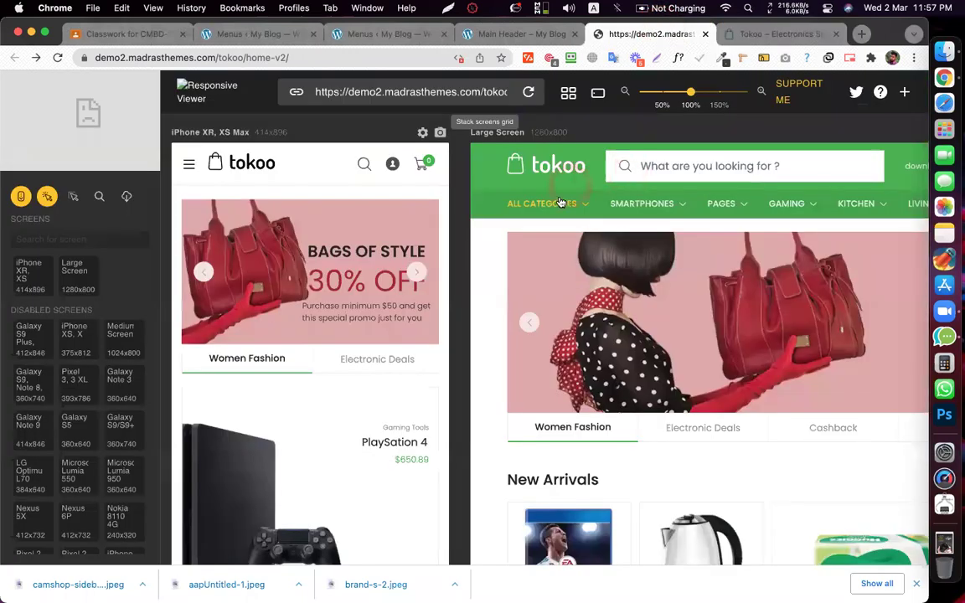
{"action": "mouse_move", "coordinate": [560, 203]}
{"action": "mouse_move", "coordinate": [514, 242]}
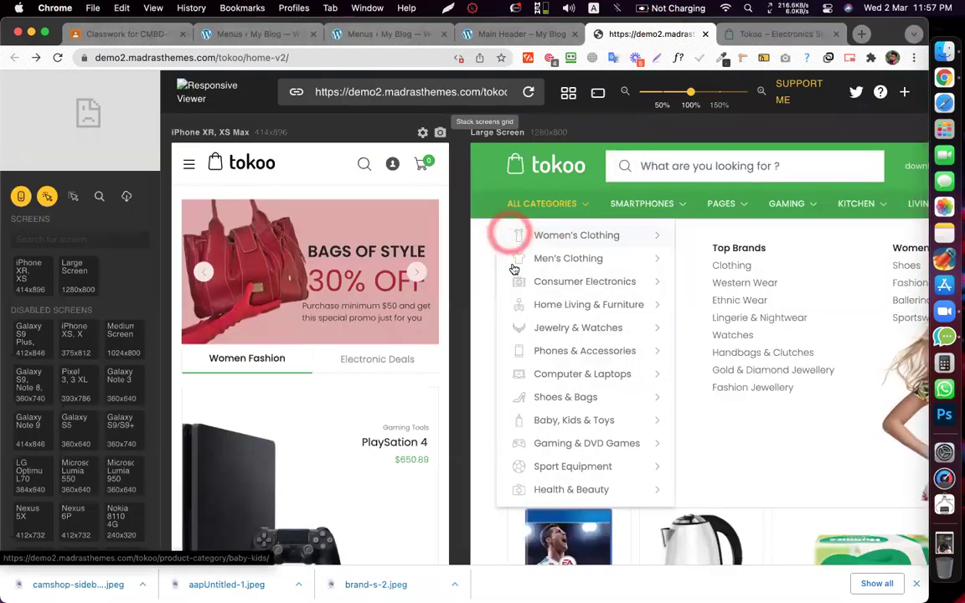
{"action": "mouse_move", "coordinate": [517, 284]}
{"action": "left_click", "coordinate": [480, 33]}
- Pick the fa-pencil menu icon by filtering the icon list for 'pen'
{"action": "left_click", "coordinate": [359, 38]}
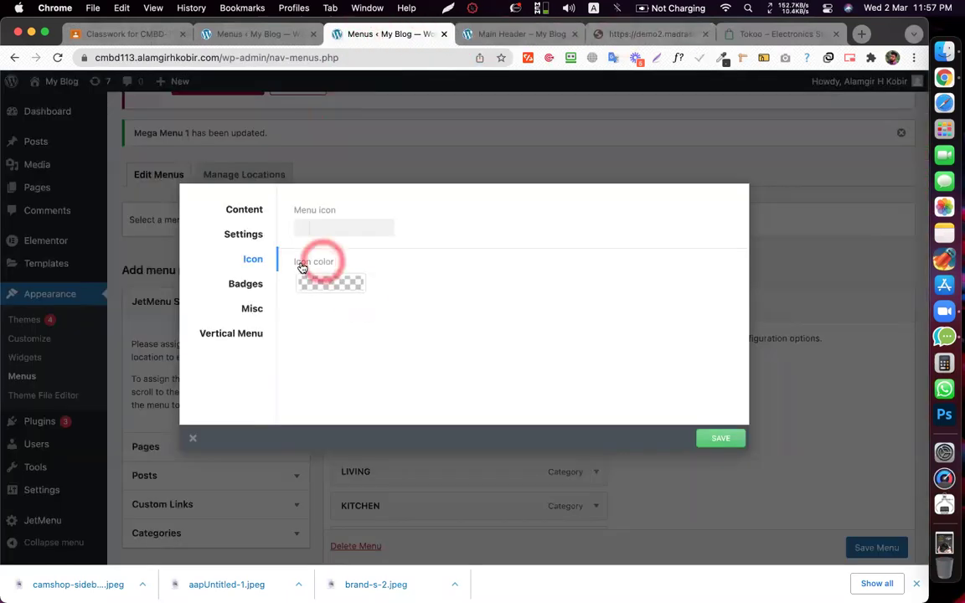
{"action": "left_click", "coordinate": [317, 227]}
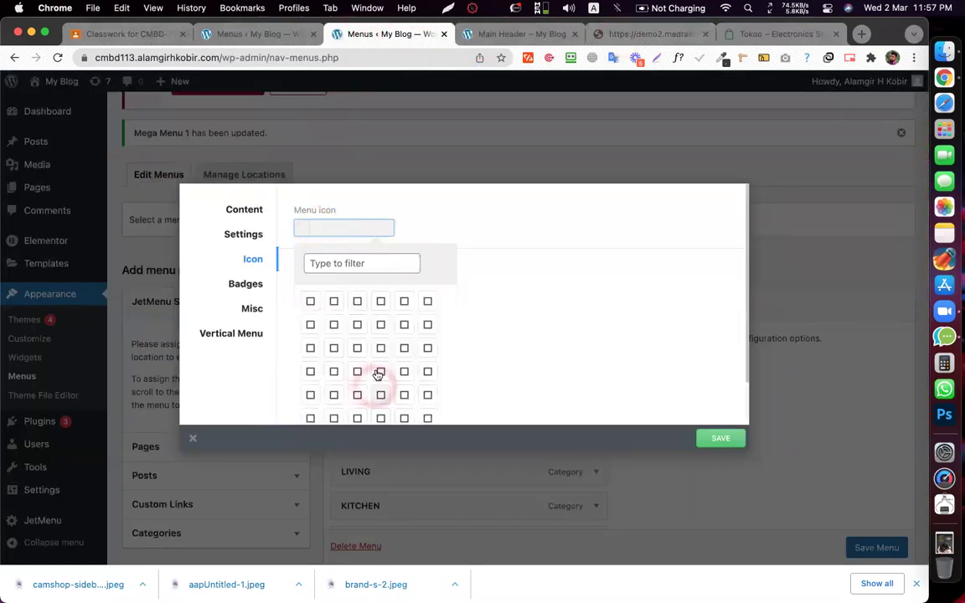
{"action": "scroll", "coordinate": [377, 312], "scroll_direction": "down", "scroll_amount": 5}
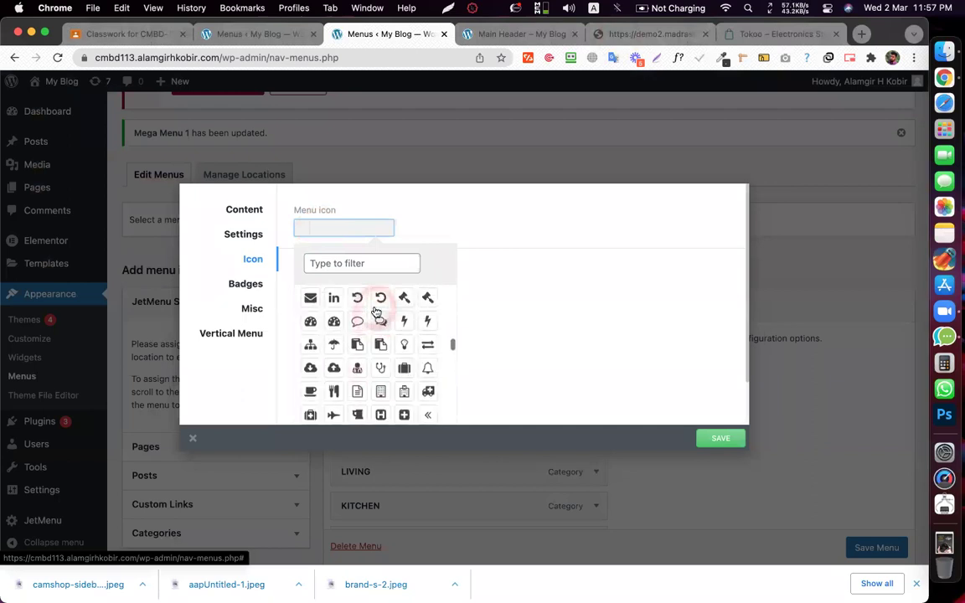
{"action": "left_click", "coordinate": [334, 263]}
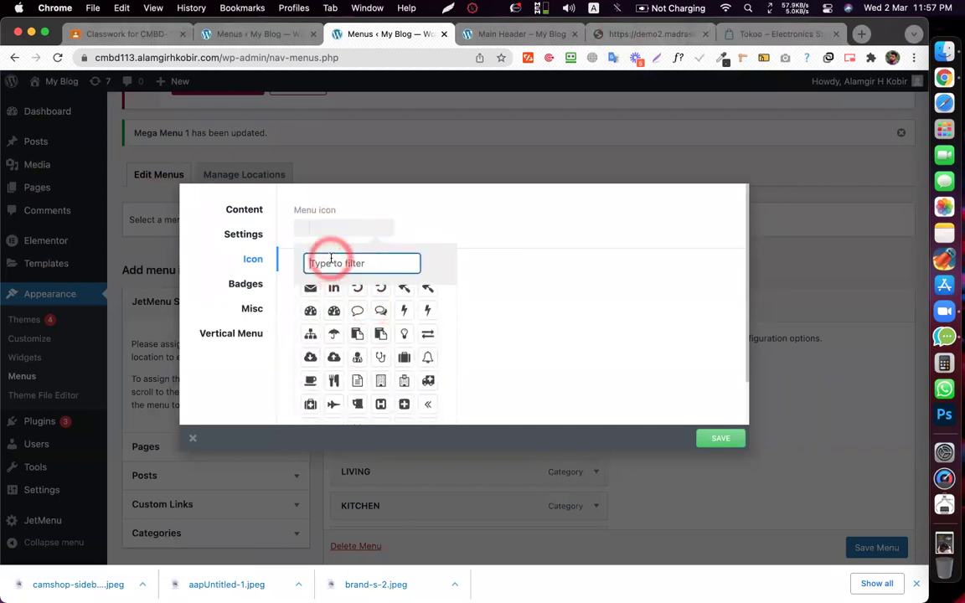
{"action": "type", "text": "s"}
{"action": "left_click", "coordinate": [339, 260]}
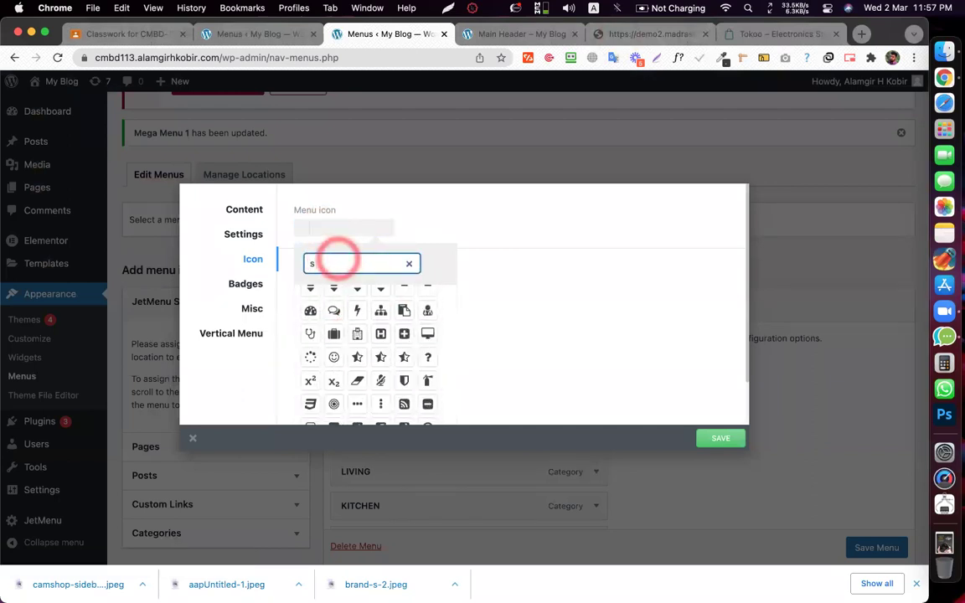
{"action": "type", "text": "hi"}
{"action": "key", "text": "BackSpace"}
{"action": "key", "text": "BackSpace"}
{"action": "key", "text": "BackSpace"}
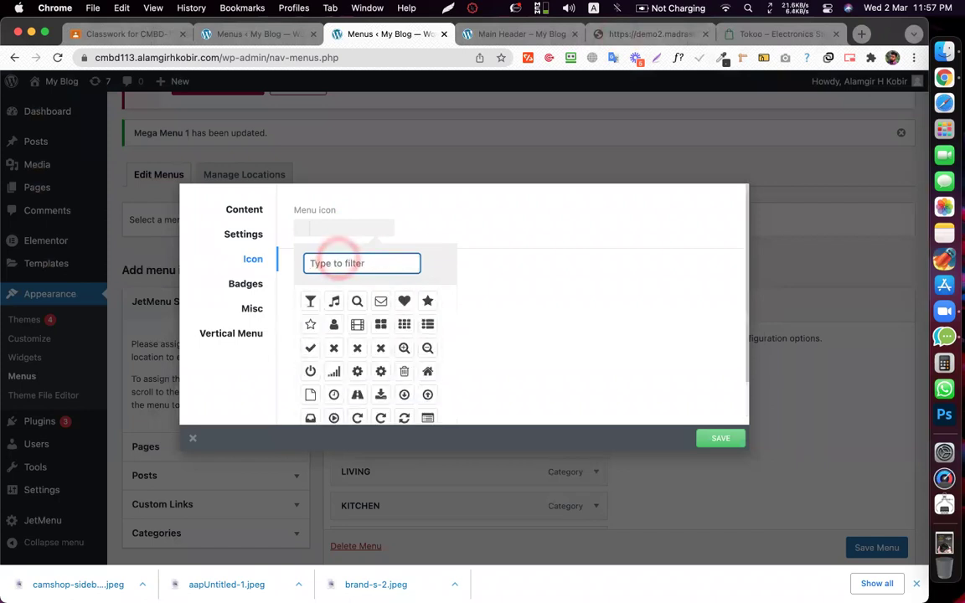
{"action": "type", "text": "pen"}
{"action": "left_click", "coordinate": [310, 301]}
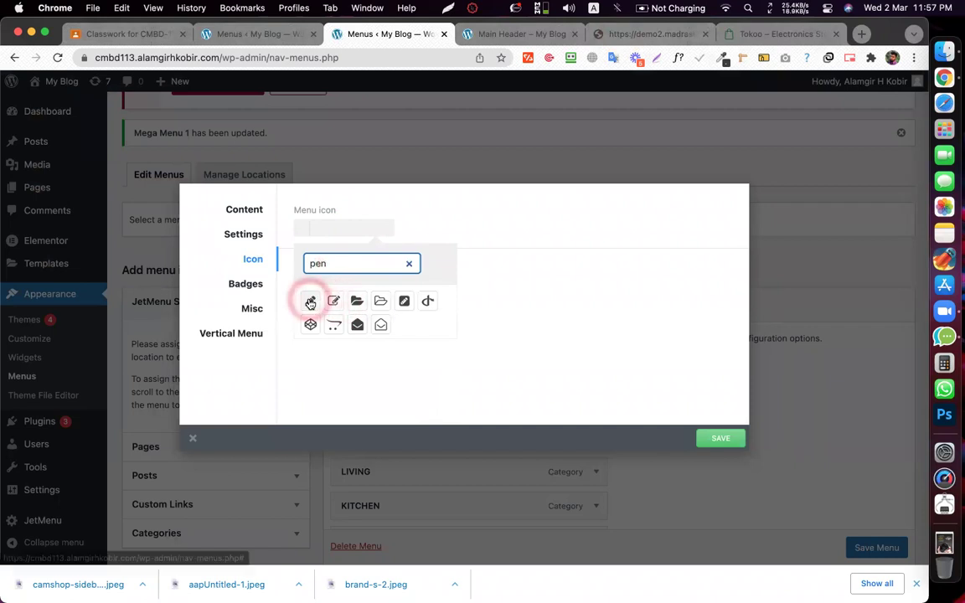
{"action": "left_click", "coordinate": [536, 316]}
- Set the icon color to red (#dd3333), save, and go to Badges
{"action": "left_click", "coordinate": [331, 233]}
{"action": "left_click", "coordinate": [399, 290]}
{"action": "left_click", "coordinate": [331, 289]}
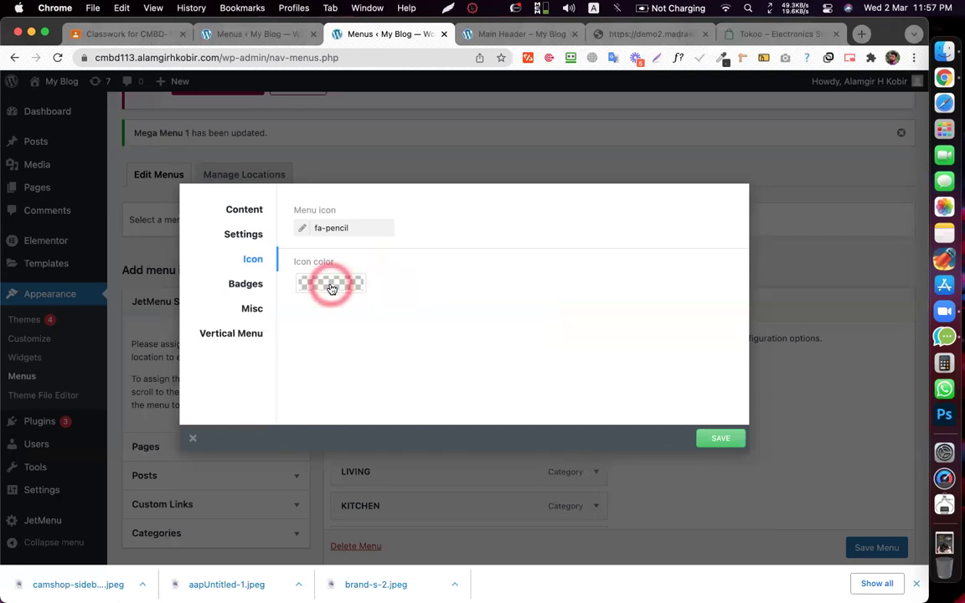
{"action": "left_click", "coordinate": [909, 7]}
{"action": "left_click", "coordinate": [896, 303]}
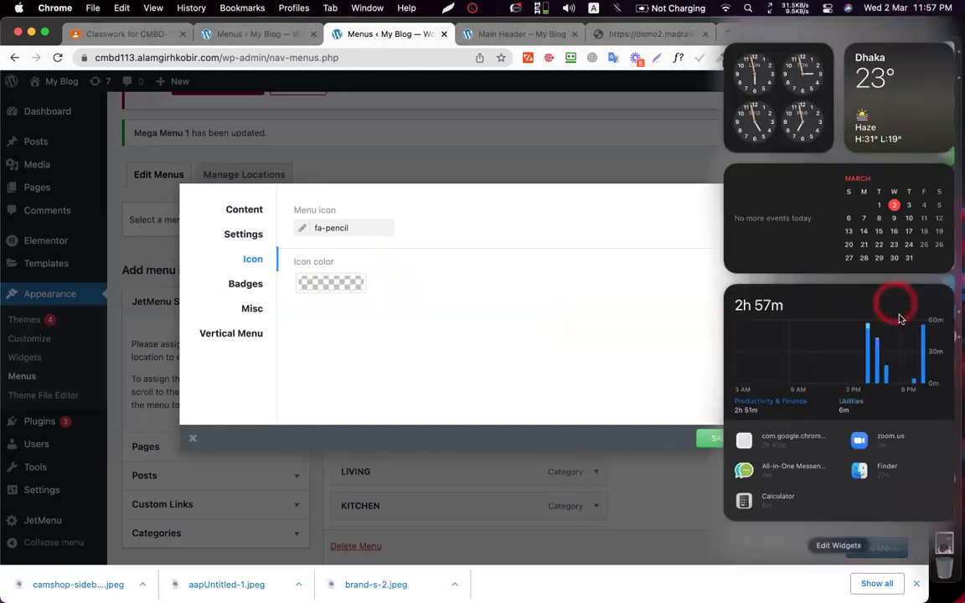
{"action": "left_click", "coordinate": [339, 311]}
{"action": "left_click", "coordinate": [426, 299]}
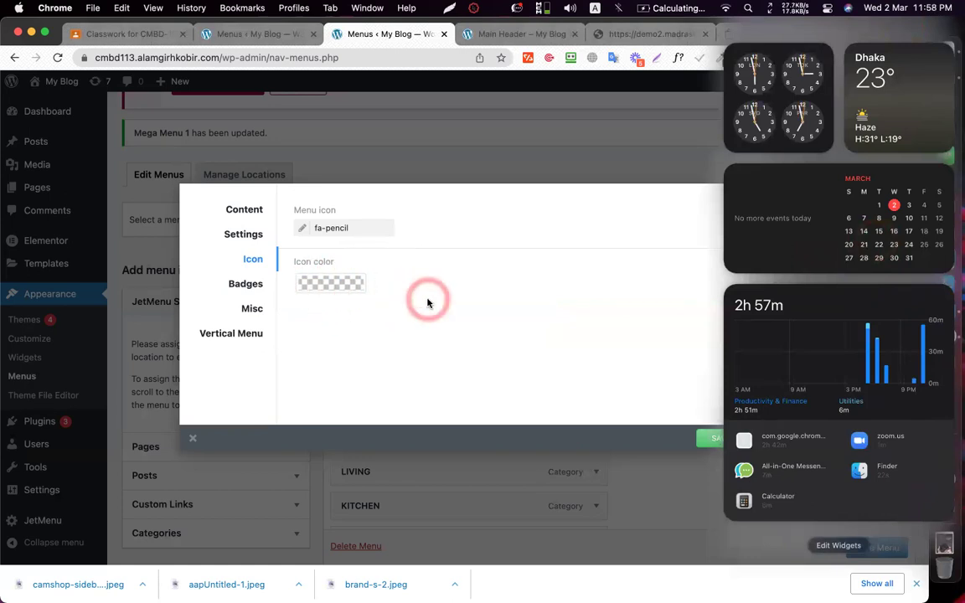
{"action": "left_click", "coordinate": [328, 287]}
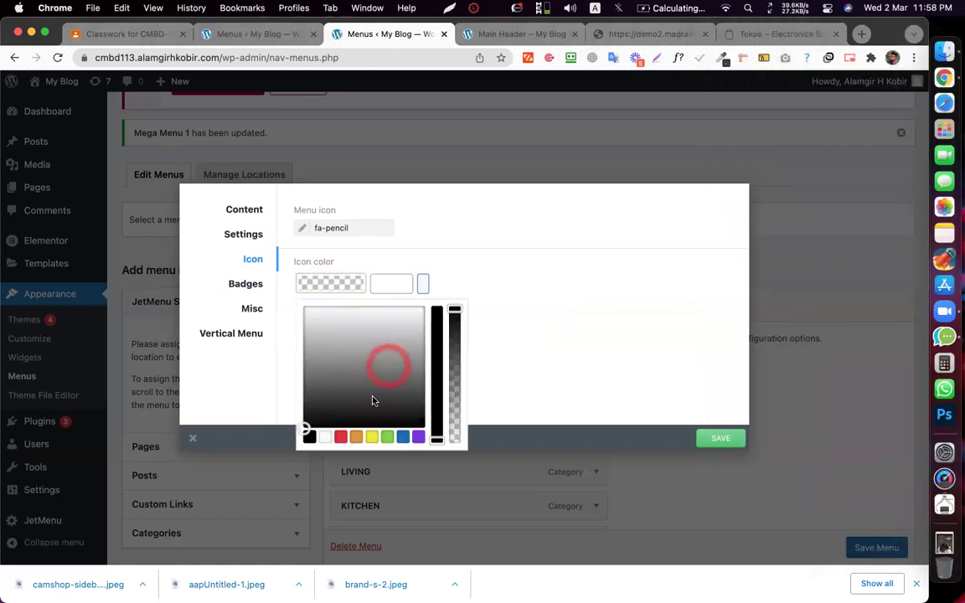
{"action": "left_click", "coordinate": [340, 437]}
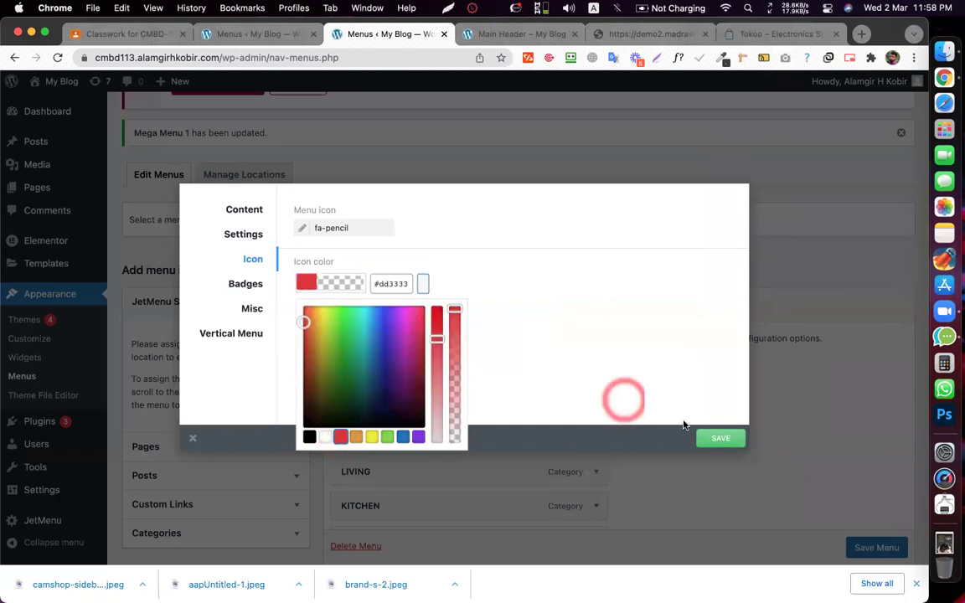
{"action": "left_click", "coordinate": [722, 438]}
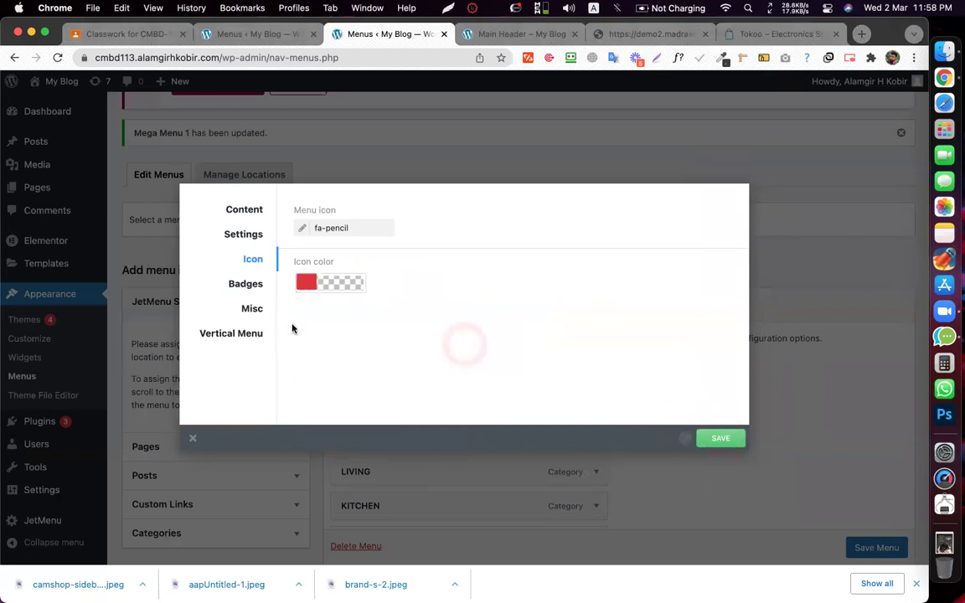
{"action": "left_click", "coordinate": [245, 283]}
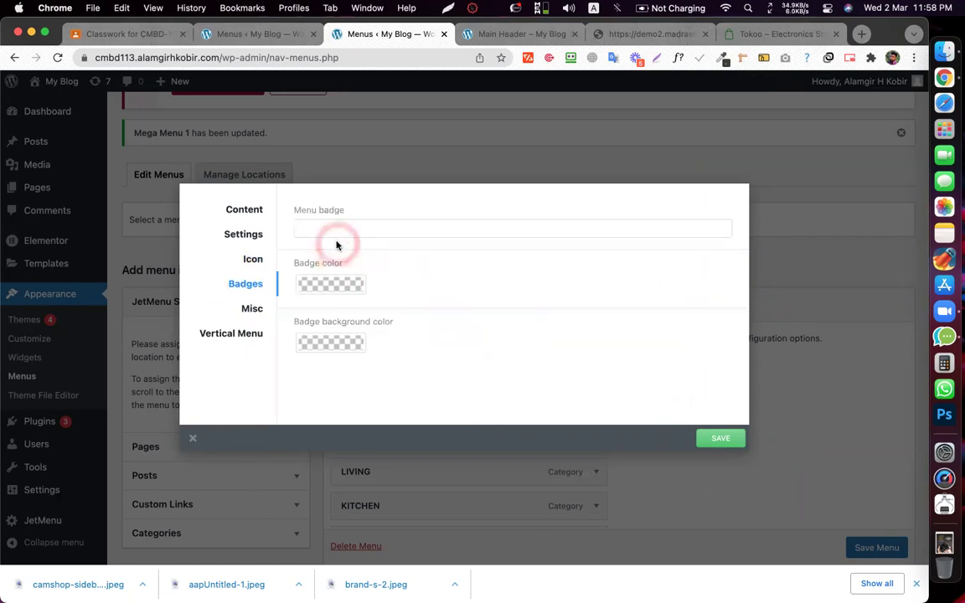
- Enter 'New' as the menu badge with blue badge color and purple background
{"action": "left_click", "coordinate": [333, 226]}
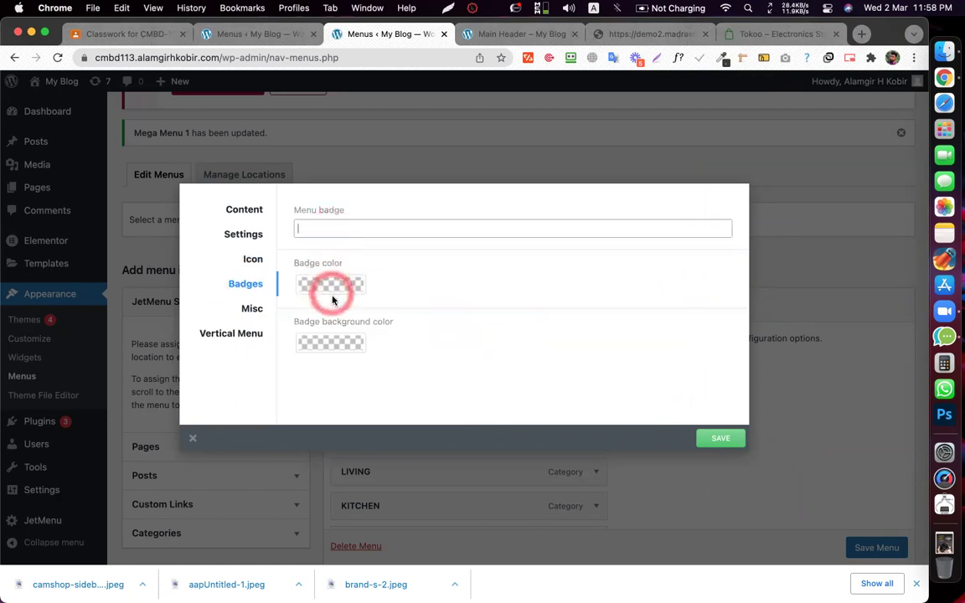
{"action": "left_click", "coordinate": [350, 228]}
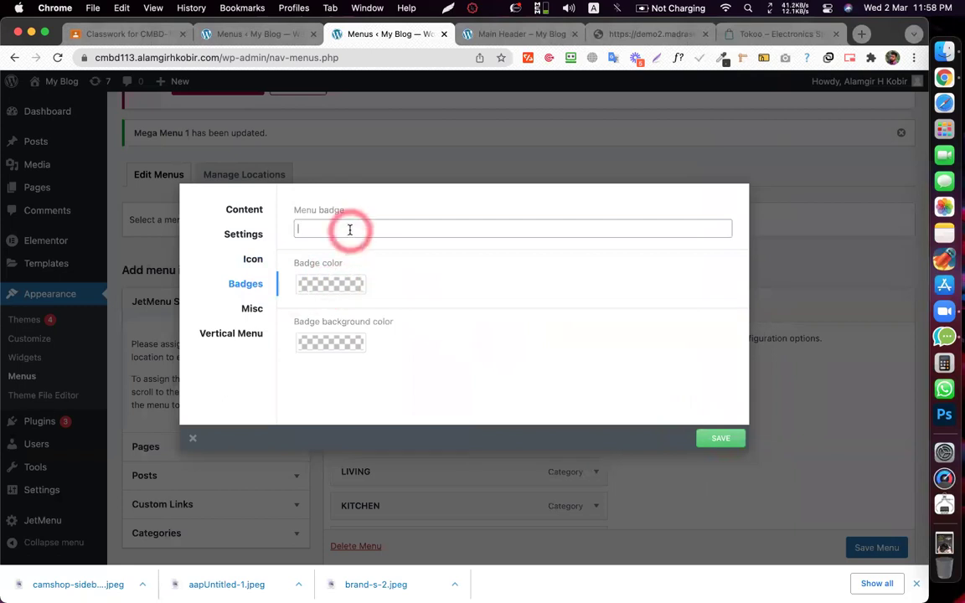
{"action": "left_click", "coordinate": [371, 228]}
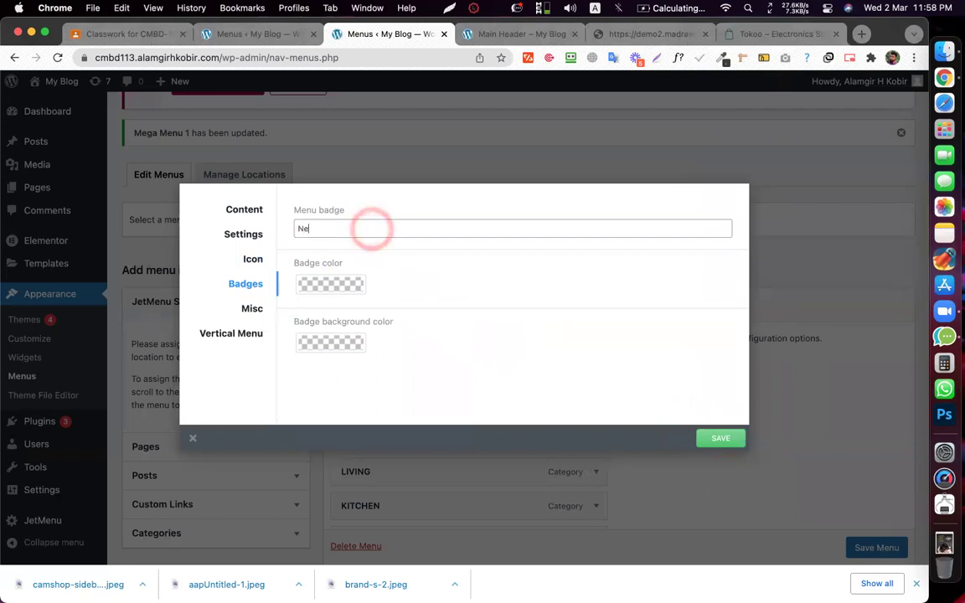
{"action": "left_click", "coordinate": [339, 284]}
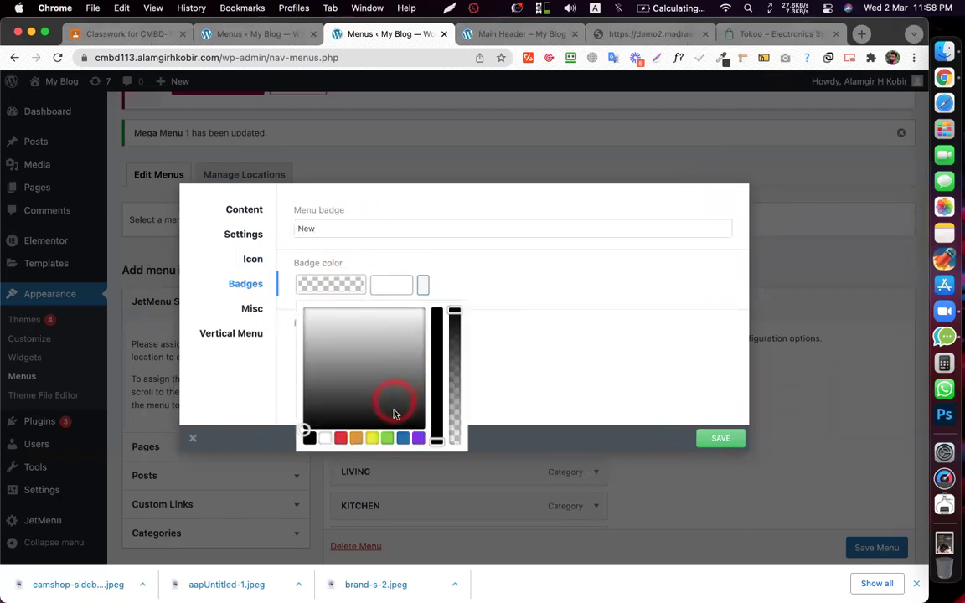
{"action": "left_click", "coordinate": [403, 438]}
{"action": "left_click", "coordinate": [559, 329]}
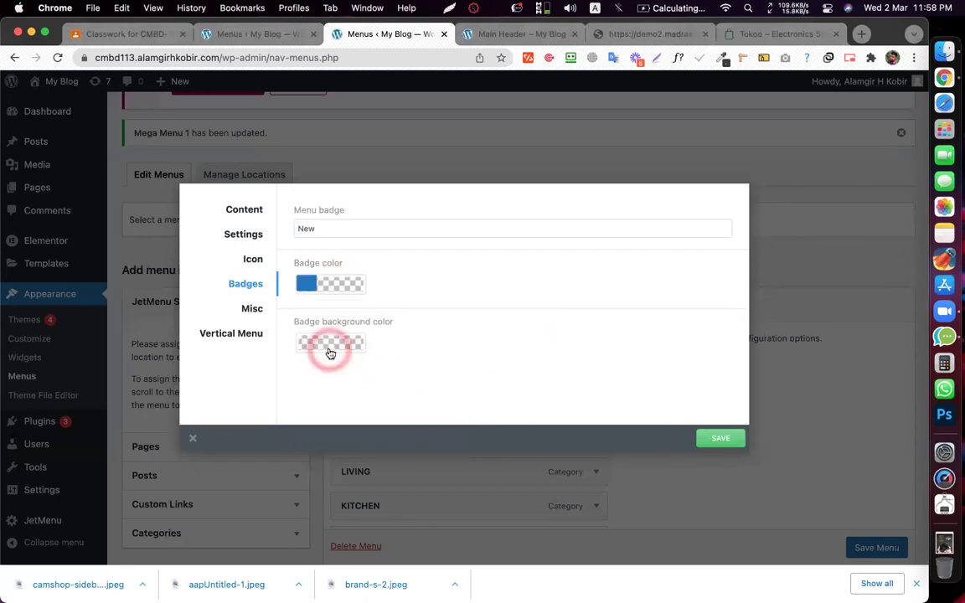
{"action": "left_click", "coordinate": [330, 352]}
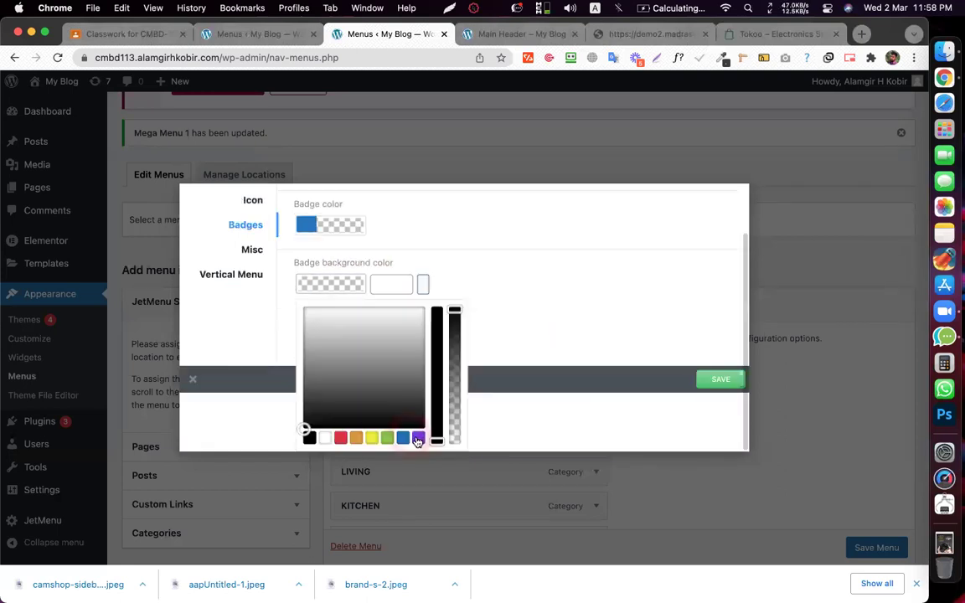
{"action": "left_click", "coordinate": [416, 438]}
{"action": "left_click", "coordinate": [734, 381]}
- Reload the front-end site tab, which times out
{"action": "left_click", "coordinate": [526, 113]}
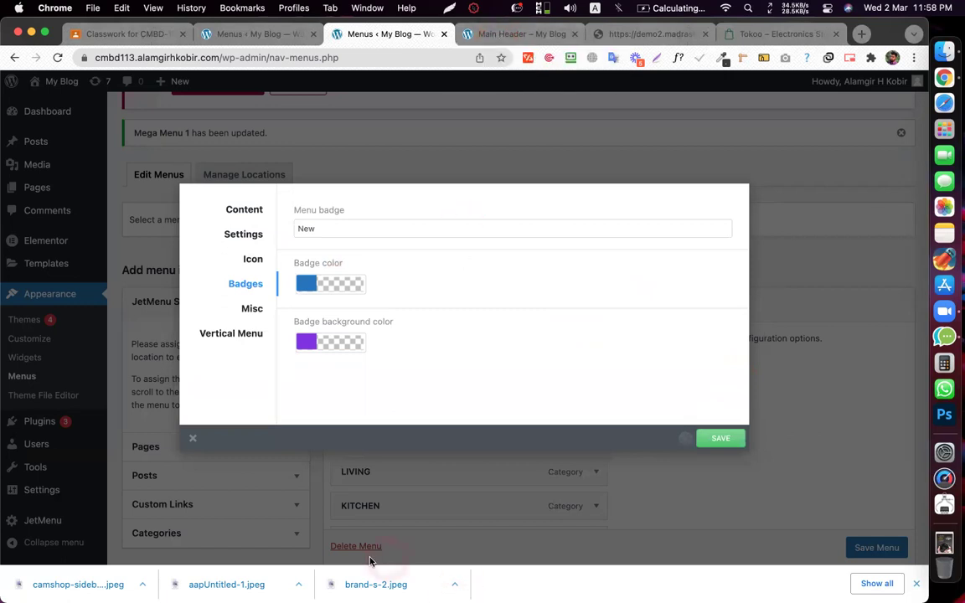
{"action": "left_click", "coordinate": [506, 241]}
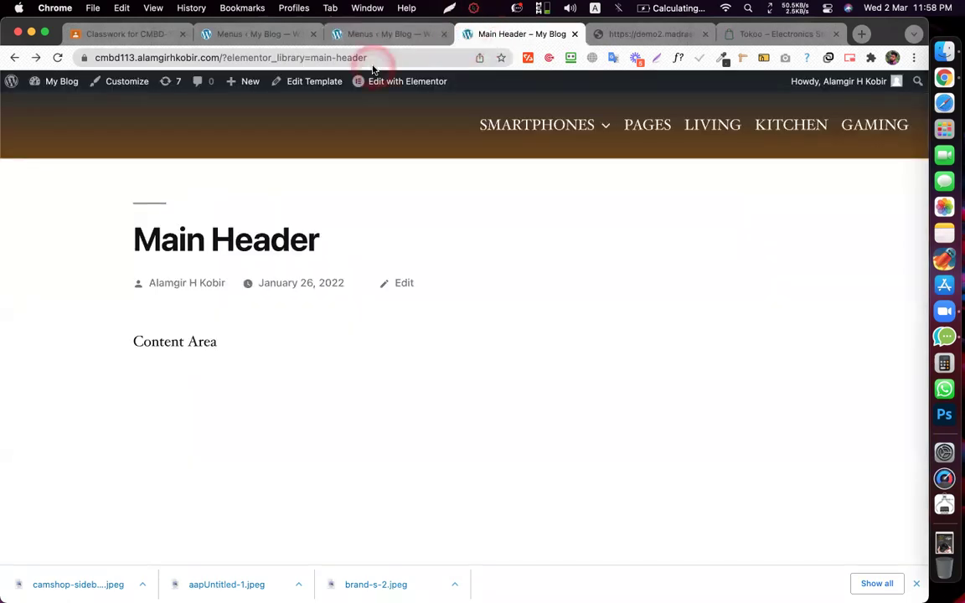
{"action": "left_click", "coordinate": [373, 58]}
{"action": "left_click", "coordinate": [372, 58]}
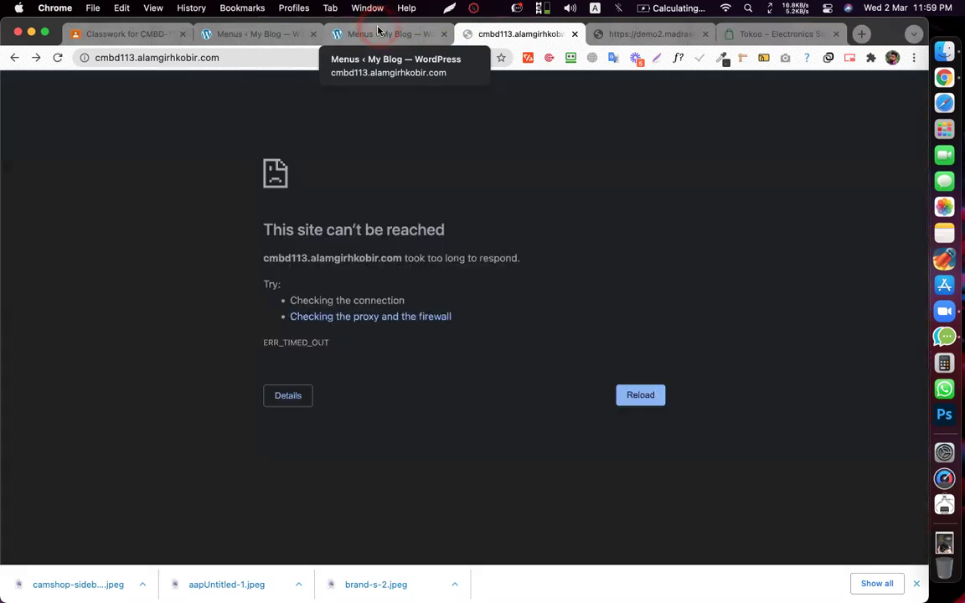
- Retry loading the site and open the SMARTPHONES mega menu on the front end
{"action": "left_click", "coordinate": [236, 71]}
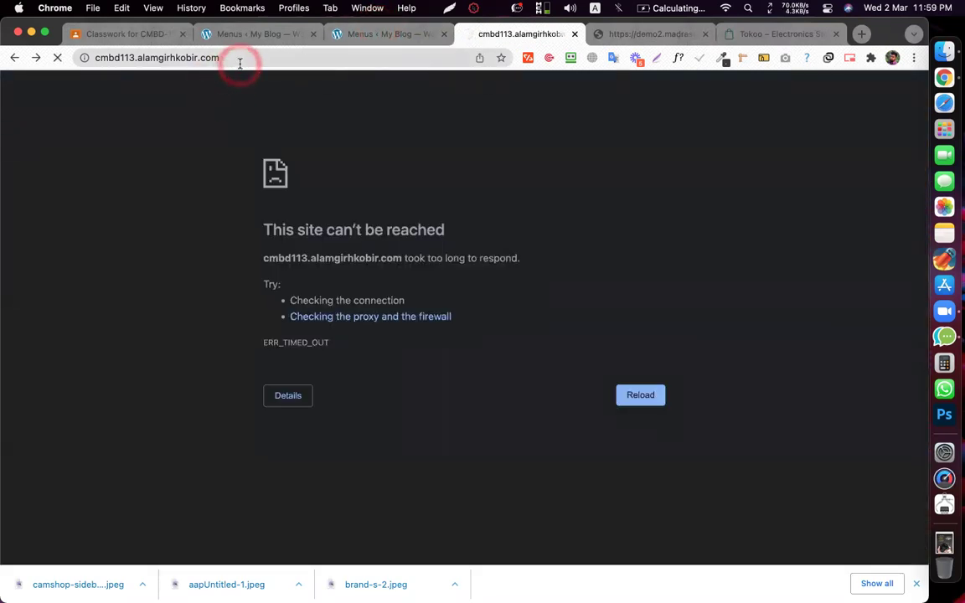
{"action": "left_click", "coordinate": [378, 33]}
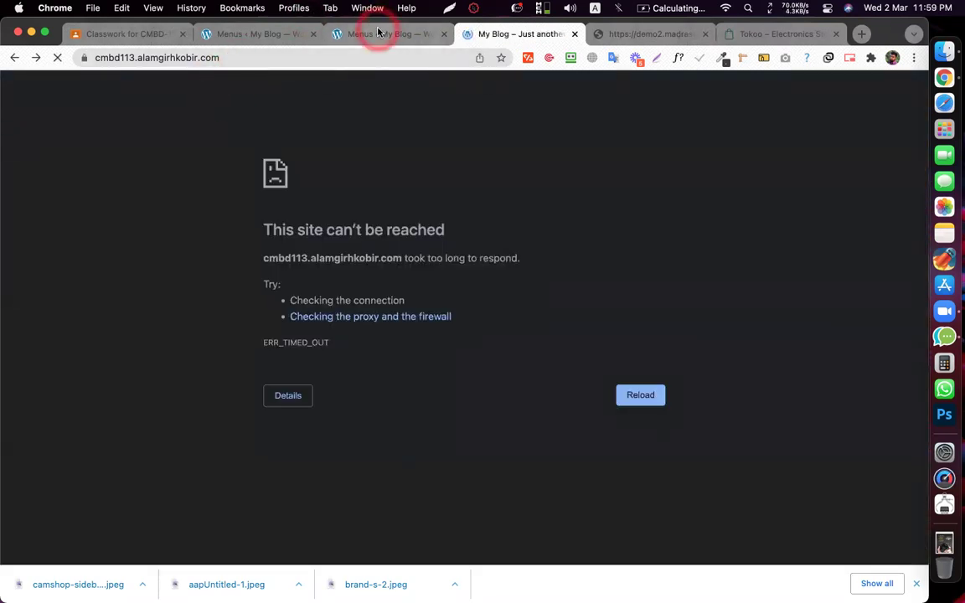
{"action": "left_click", "coordinate": [502, 35]}
{"action": "left_click", "coordinate": [466, 128]}
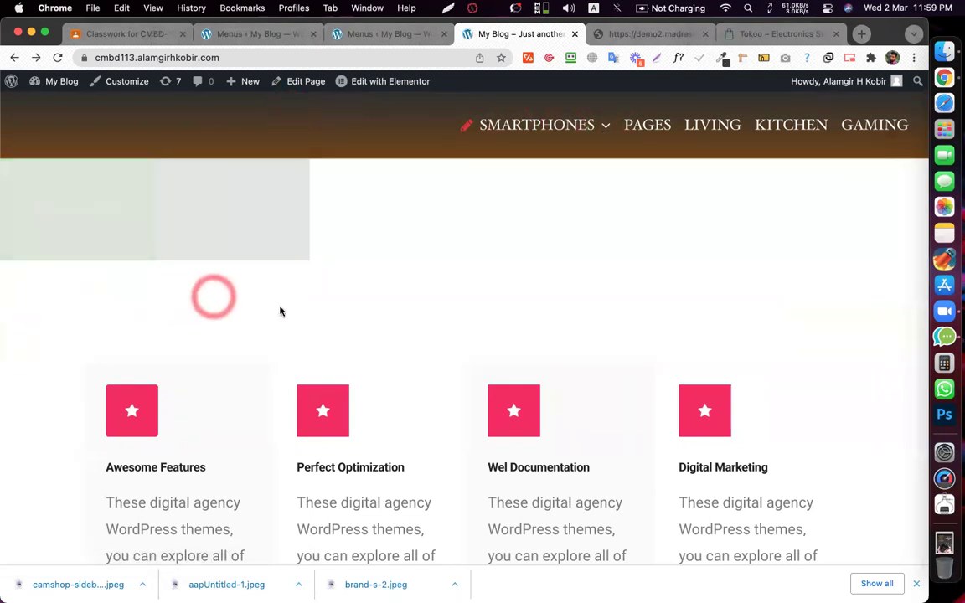
- Reload the Menus page, then see SMARTPHONES with its red pencil icon on the site
{"action": "left_click", "coordinate": [351, 35]}
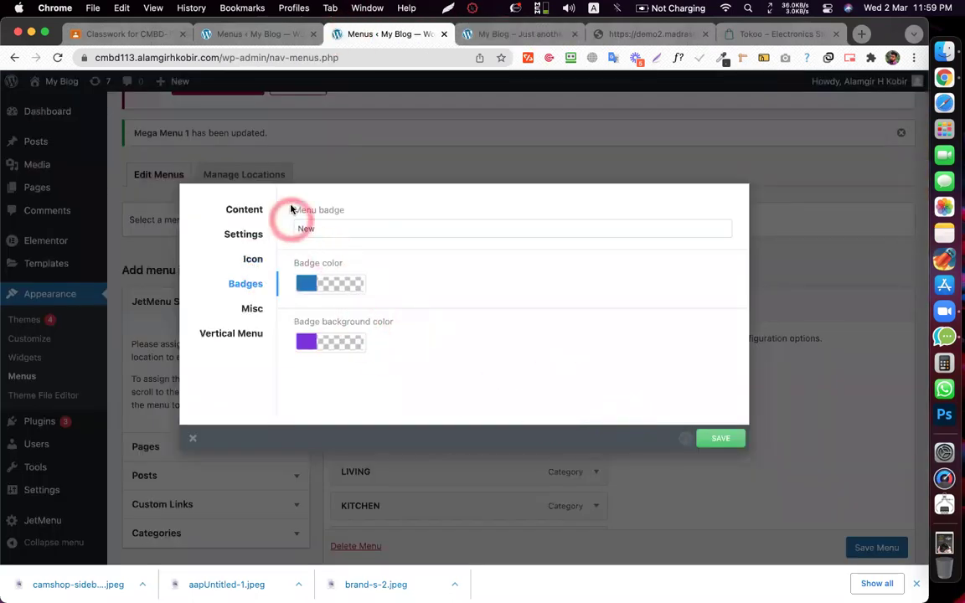
{"action": "left_click", "coordinate": [57, 57]}
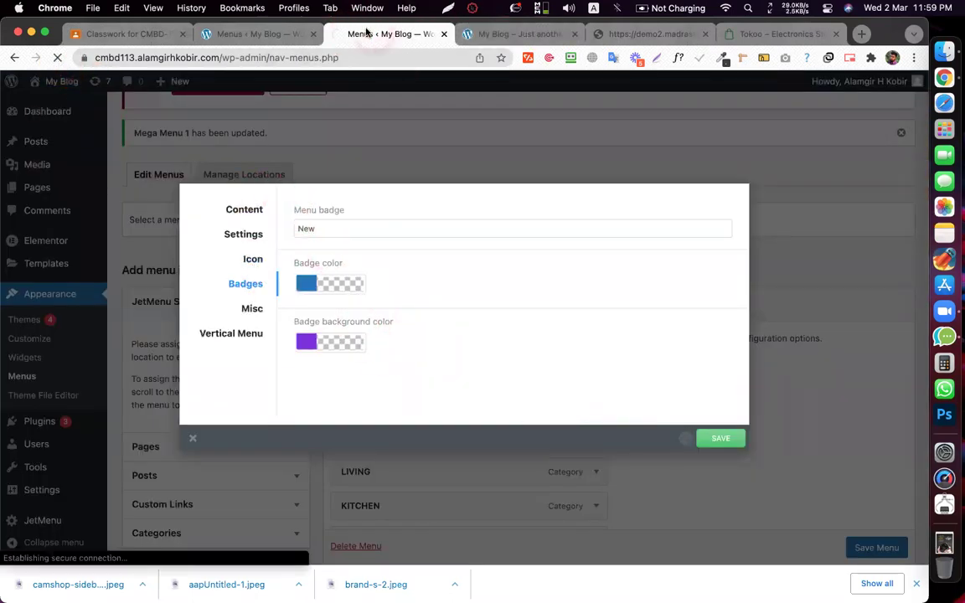
{"action": "left_click", "coordinate": [495, 35]}
{"action": "mouse_move", "coordinate": [469, 113]}
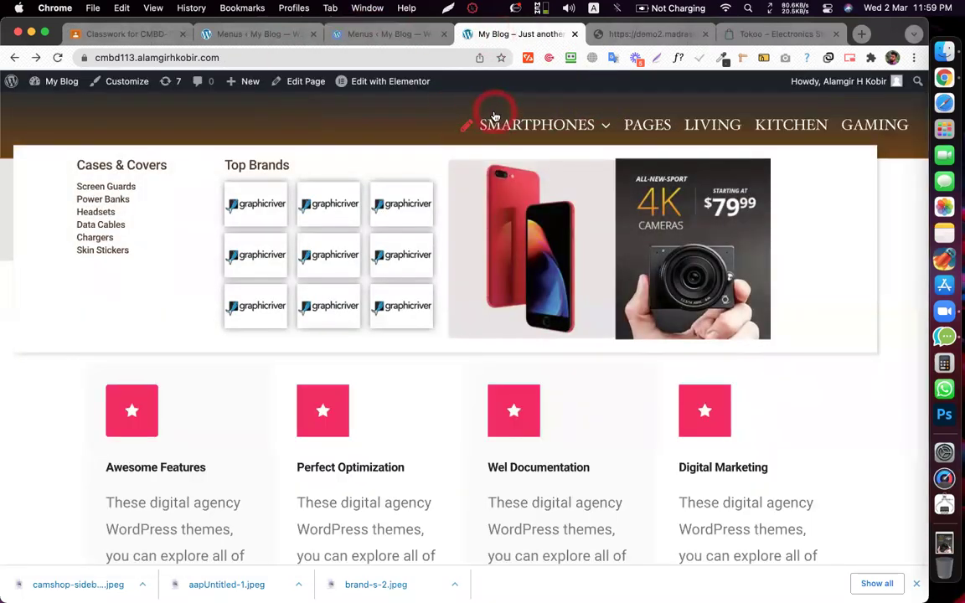
- Reload the Tokoo demo home page at its original address
{"action": "left_click", "coordinate": [374, 37]}
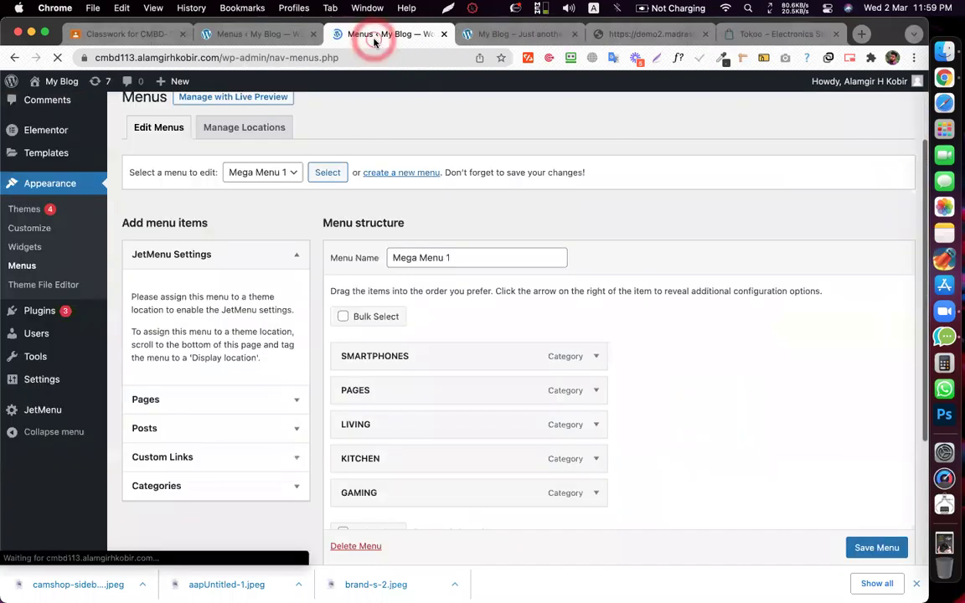
{"action": "scroll", "coordinate": [502, 138], "scroll_direction": "up", "scroll_amount": 1}
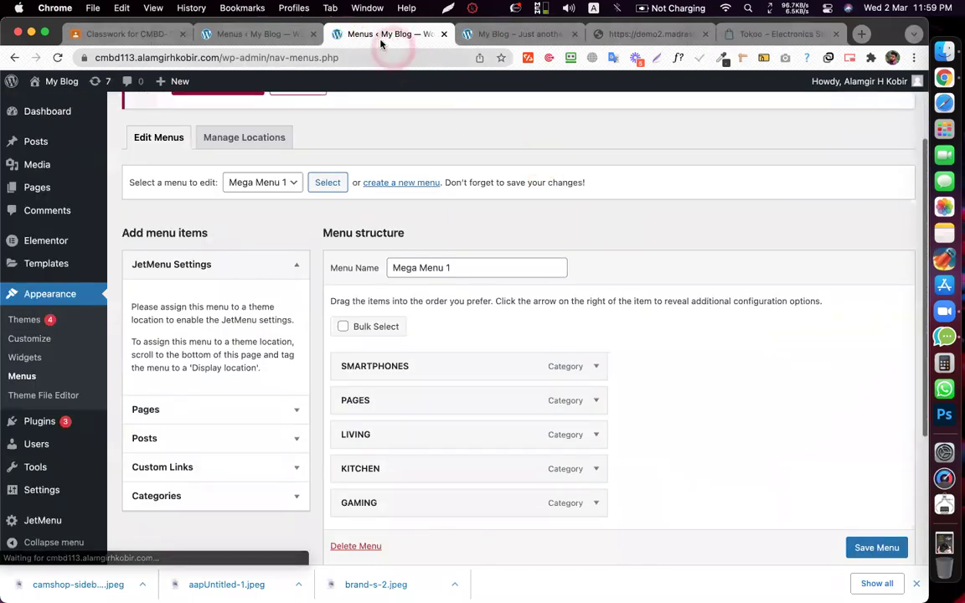
{"action": "left_click", "coordinate": [622, 38]}
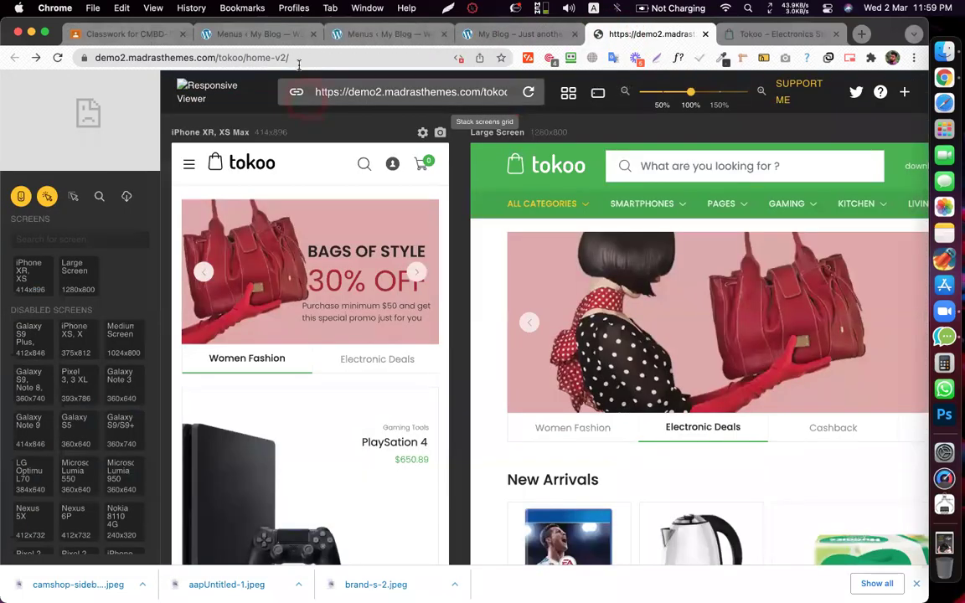
{"action": "left_click", "coordinate": [298, 63]}
{"action": "type", "text": "\\"}
{"action": "key", "text": "super+z"}
{"action": "key", "text": "Return"}
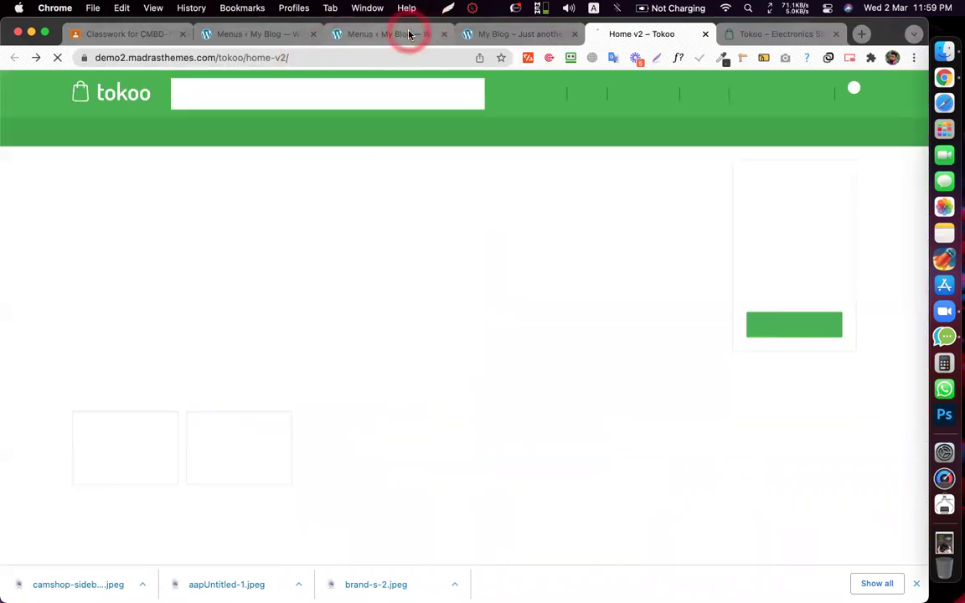
- Open SMARTPHONES' JetMenu settings and review its Badges, Misc and Vertical Menu tabs
{"action": "left_click", "coordinate": [407, 36]}
{"action": "left_click", "coordinate": [431, 367]}
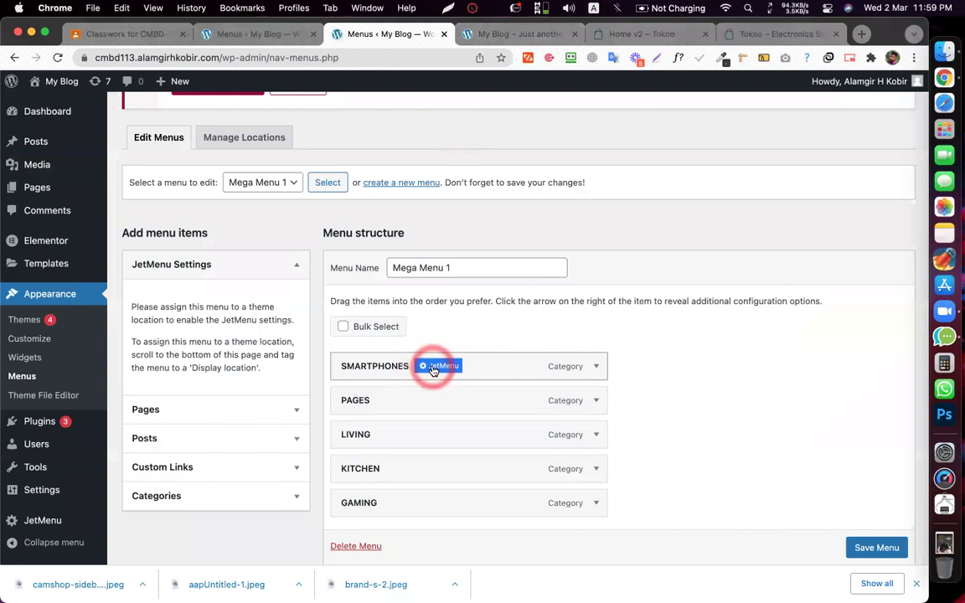
{"action": "left_click", "coordinate": [248, 283]}
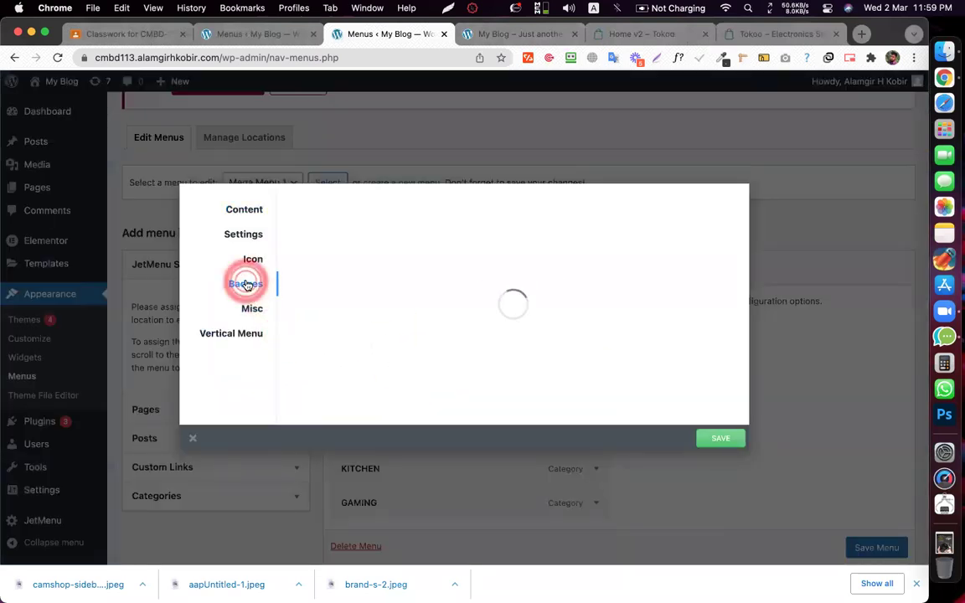
{"action": "scroll", "coordinate": [400, 272], "scroll_direction": "down", "scroll_amount": 1}
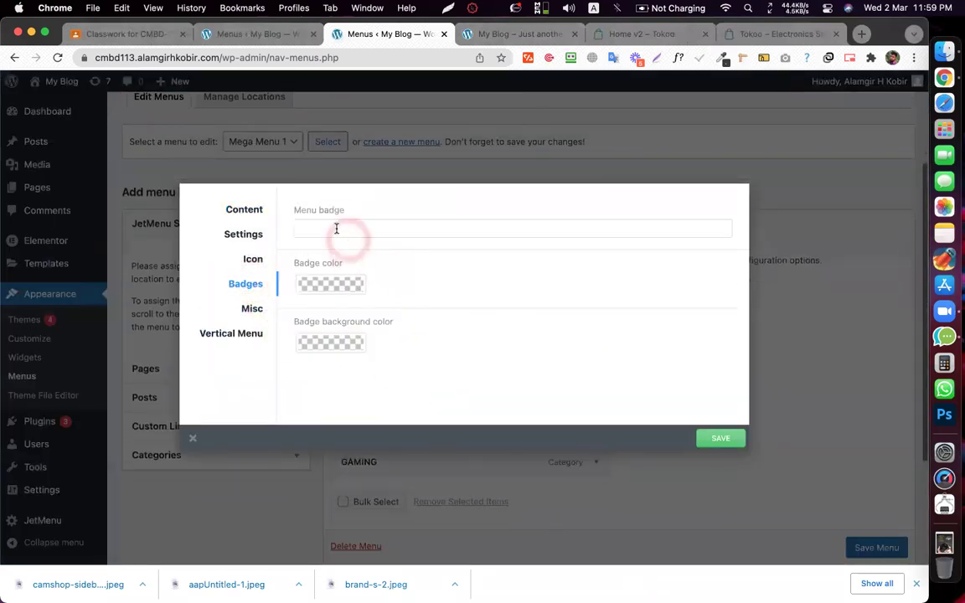
{"action": "left_click", "coordinate": [238, 334]}
{"action": "left_click", "coordinate": [253, 311]}
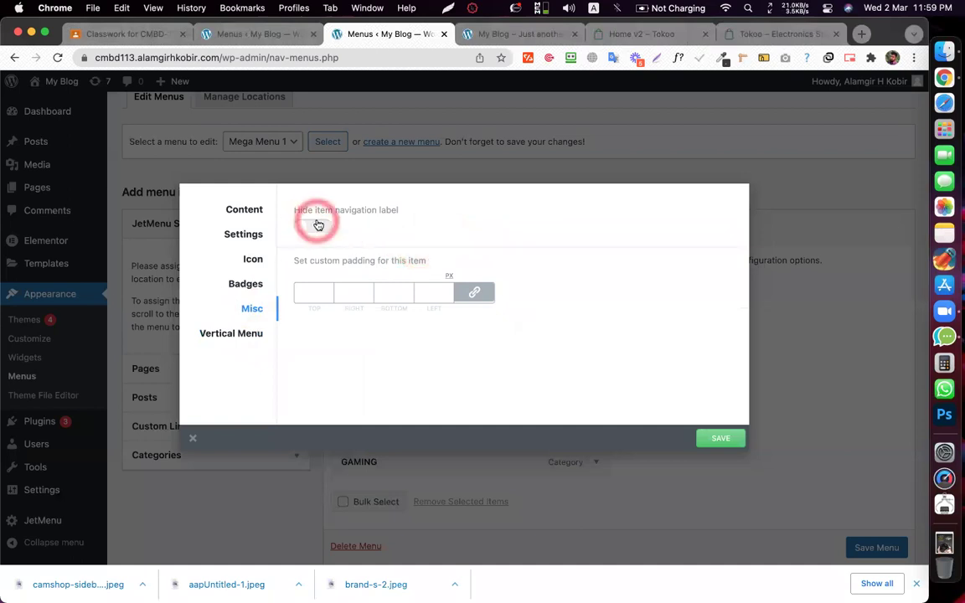
{"action": "scroll", "coordinate": [319, 229], "scroll_direction": "down", "scroll_amount": 1}
{"action": "scroll", "coordinate": [319, 229], "scroll_direction": "down", "scroll_amount": 1}
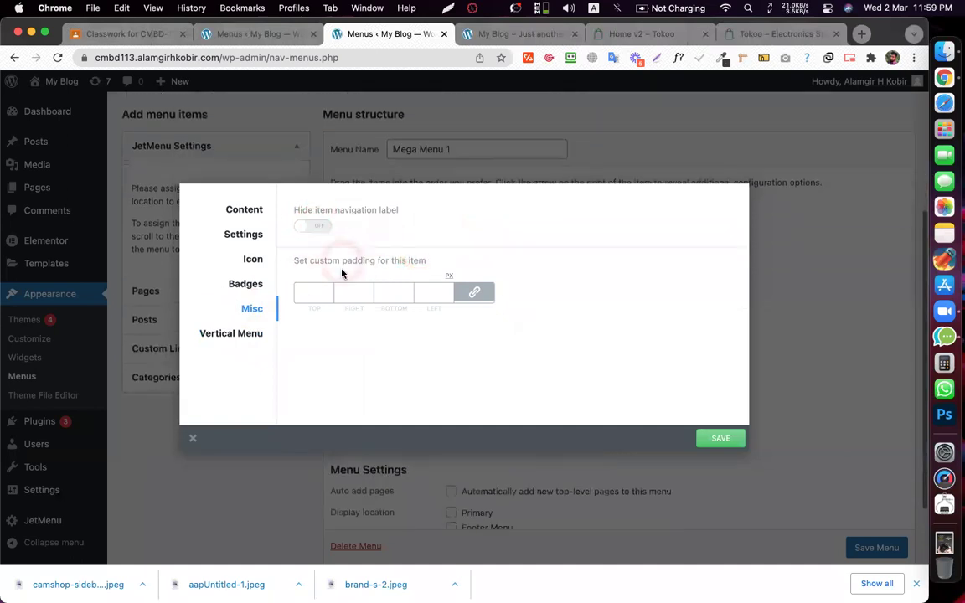
{"action": "left_click", "coordinate": [245, 335]}
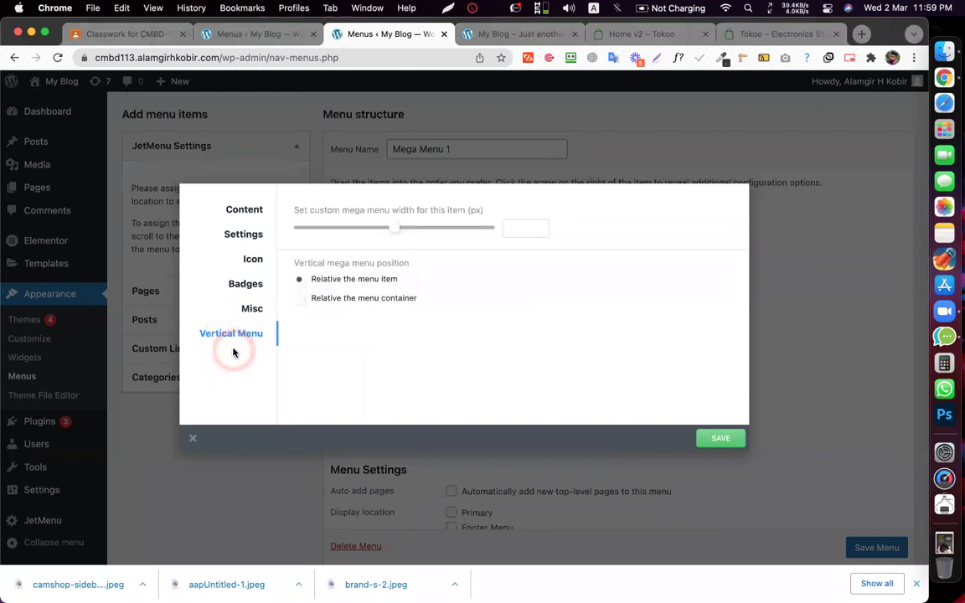
- Save and close the SMARTPHONES settings, check the front end, then show the Tokoo home page
{"action": "left_click", "coordinate": [735, 439]}
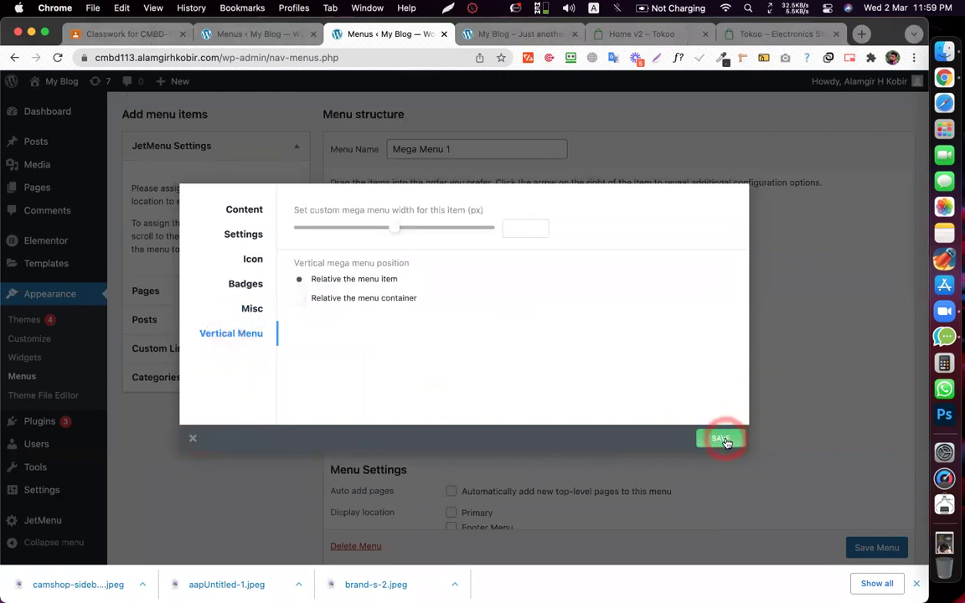
{"action": "left_click", "coordinate": [193, 440]}
{"action": "scroll", "coordinate": [751, 283], "scroll_direction": "down", "scroll_amount": 3}
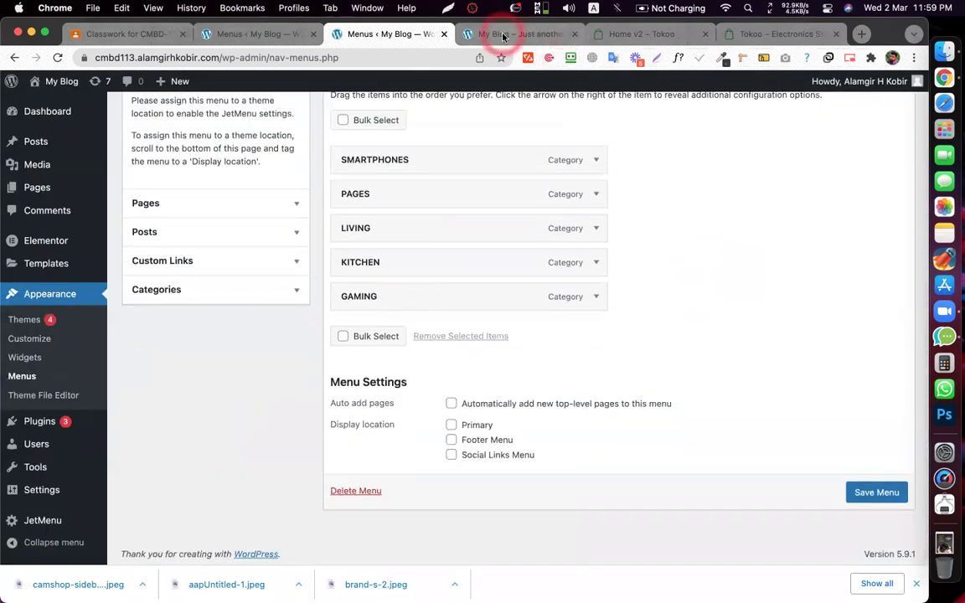
{"action": "left_click", "coordinate": [504, 36]}
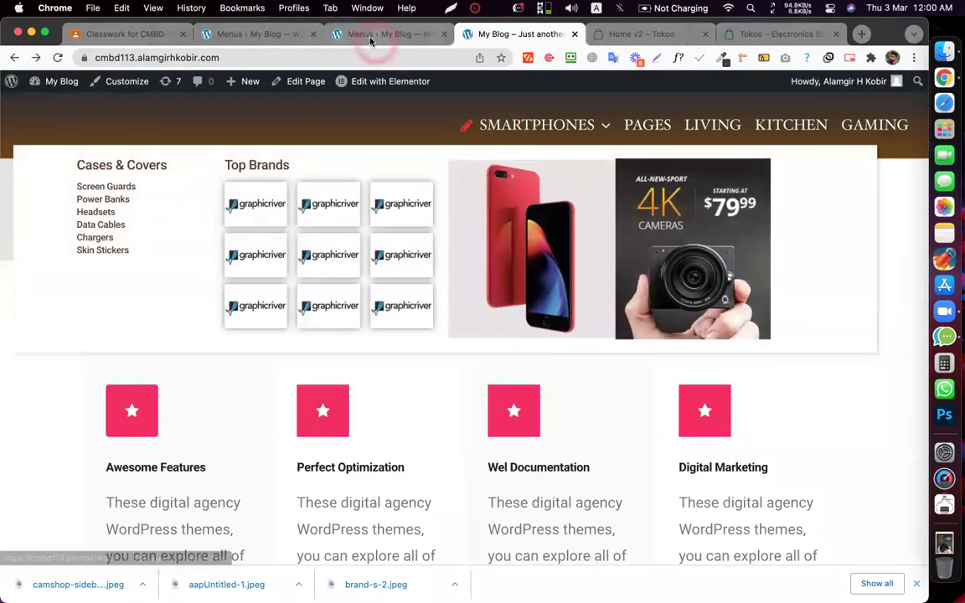
{"action": "left_click", "coordinate": [371, 37]}
{"action": "scroll", "coordinate": [835, 283], "scroll_direction": "up", "scroll_amount": 2}
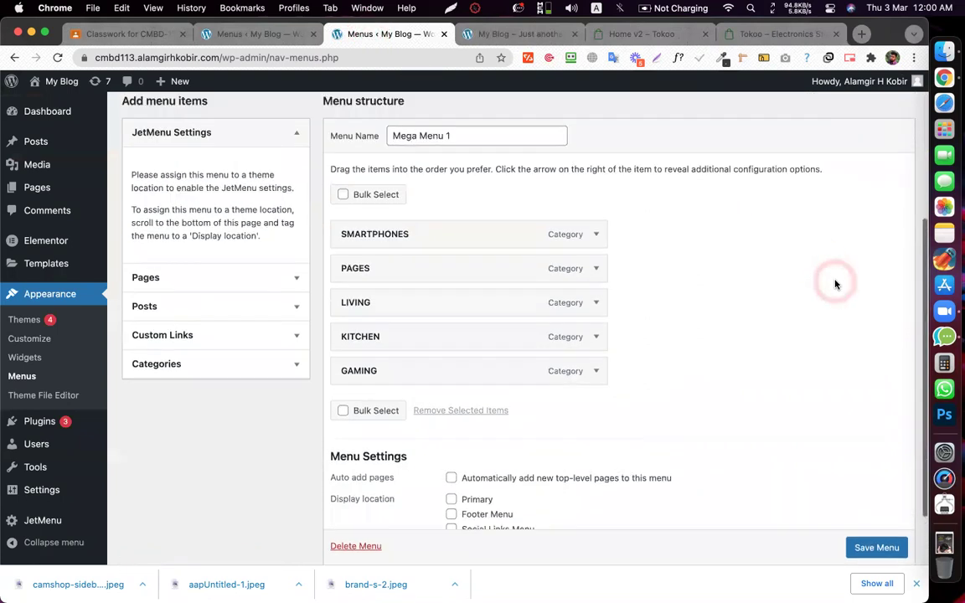
{"action": "scroll", "coordinate": [835, 284], "scroll_direction": "up", "scroll_amount": 3}
{"action": "scroll", "coordinate": [536, 444], "scroll_direction": "down", "scroll_amount": 3}
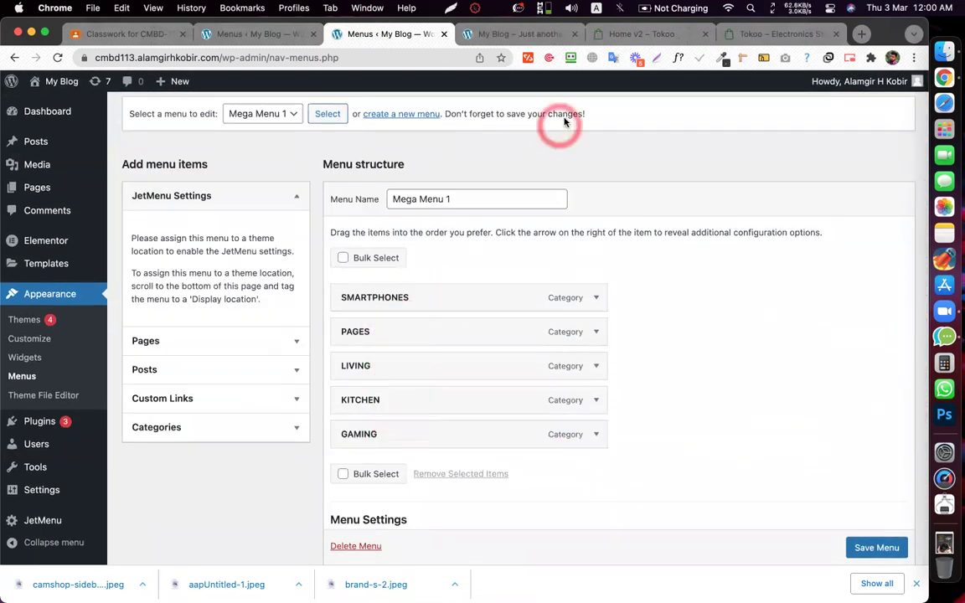
{"action": "left_click", "coordinate": [641, 34]}
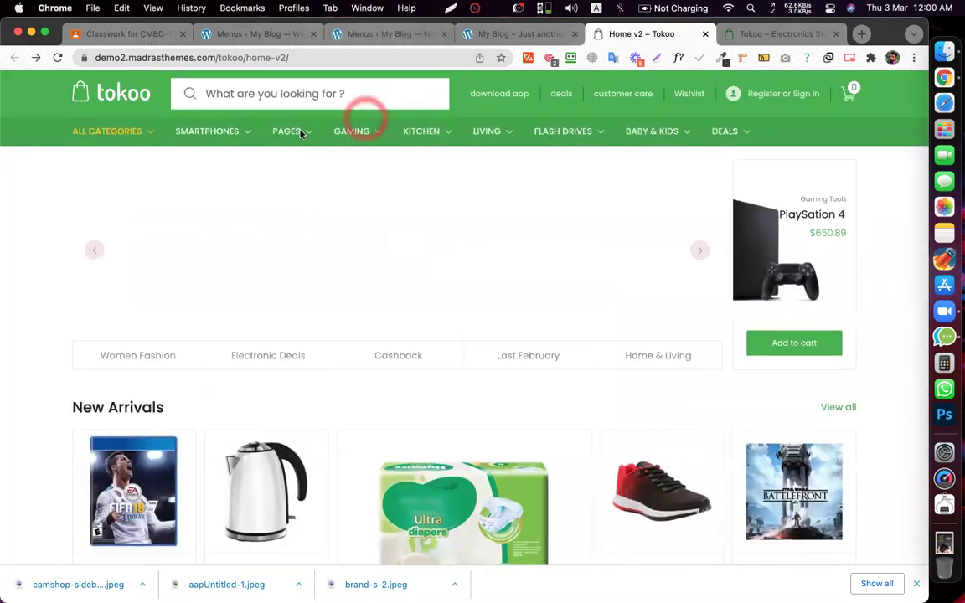
- Review the Tokoo demo's category nav and the blog's SMARTPHONES mega menu, then return to Mega Menu 1
{"action": "mouse_move", "coordinate": [621, 142]}
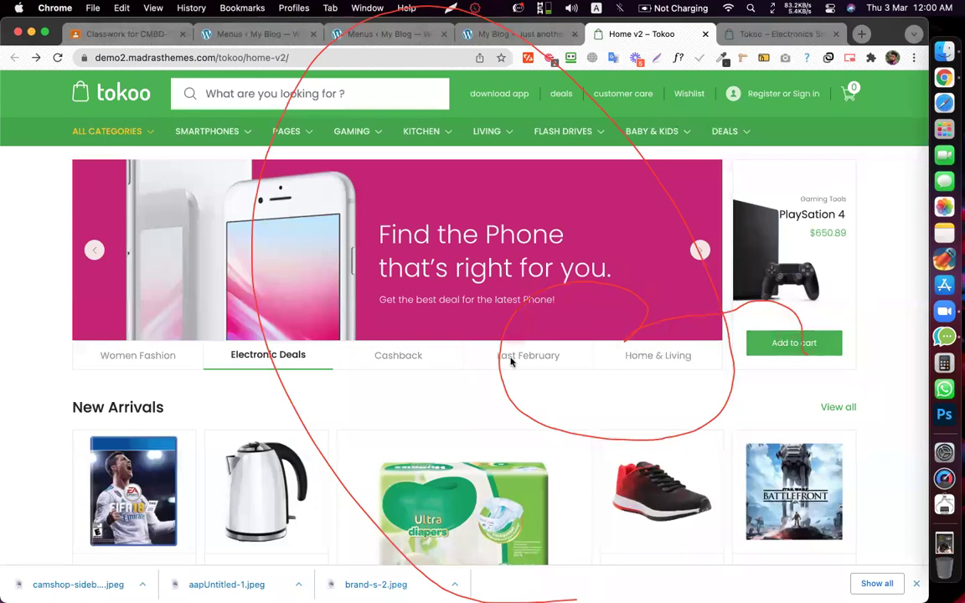
{"action": "mouse_move", "coordinate": [286, 130]}
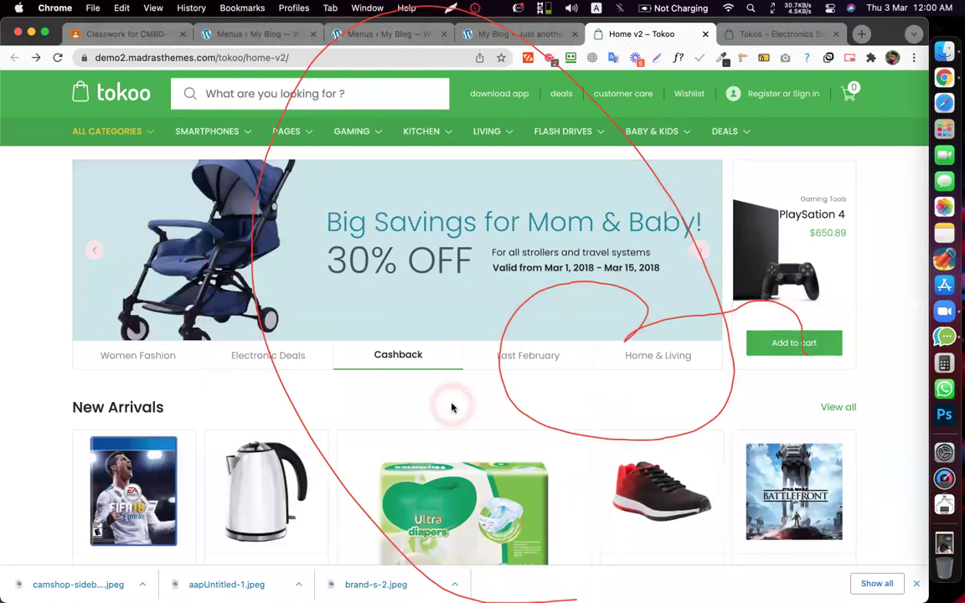
{"action": "left_click", "coordinate": [702, 342]}
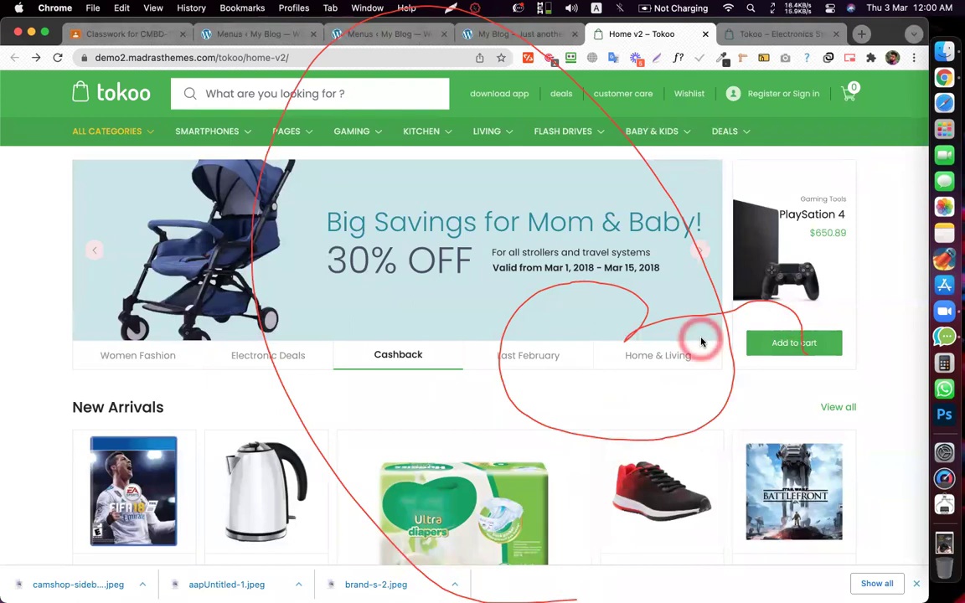
{"action": "left_click", "coordinate": [502, 34]}
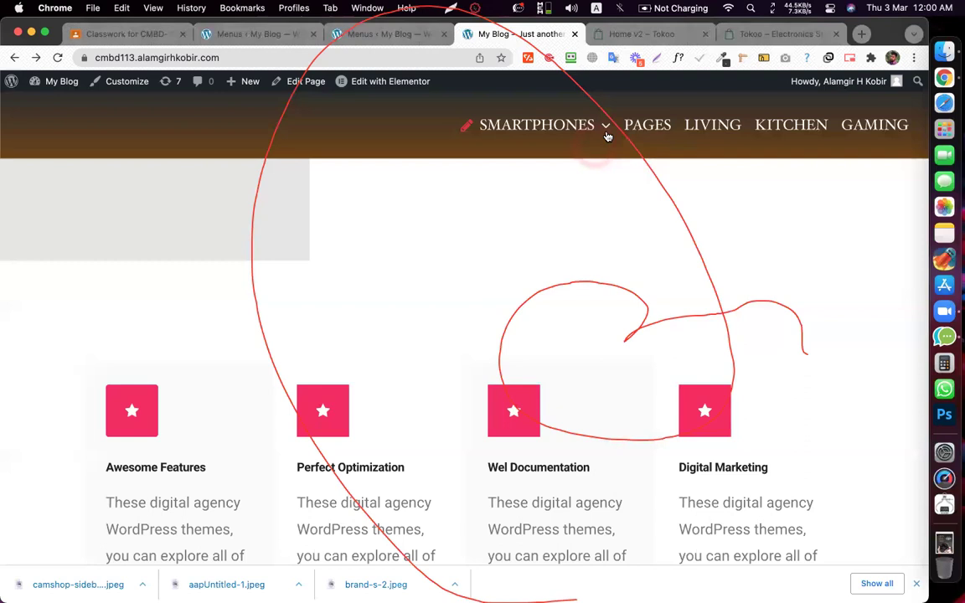
{"action": "left_click", "coordinate": [609, 125]}
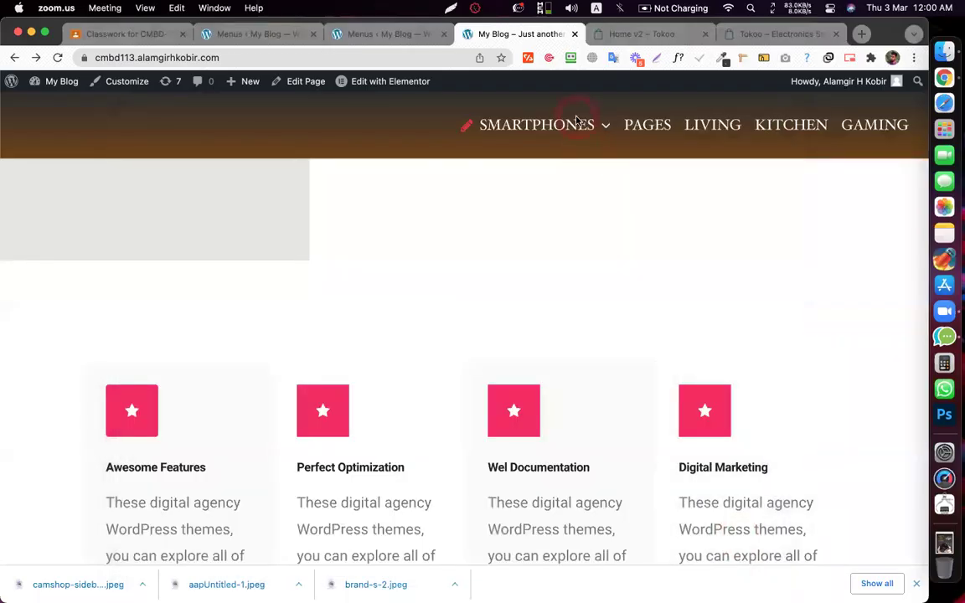
{"action": "left_click", "coordinate": [358, 35]}
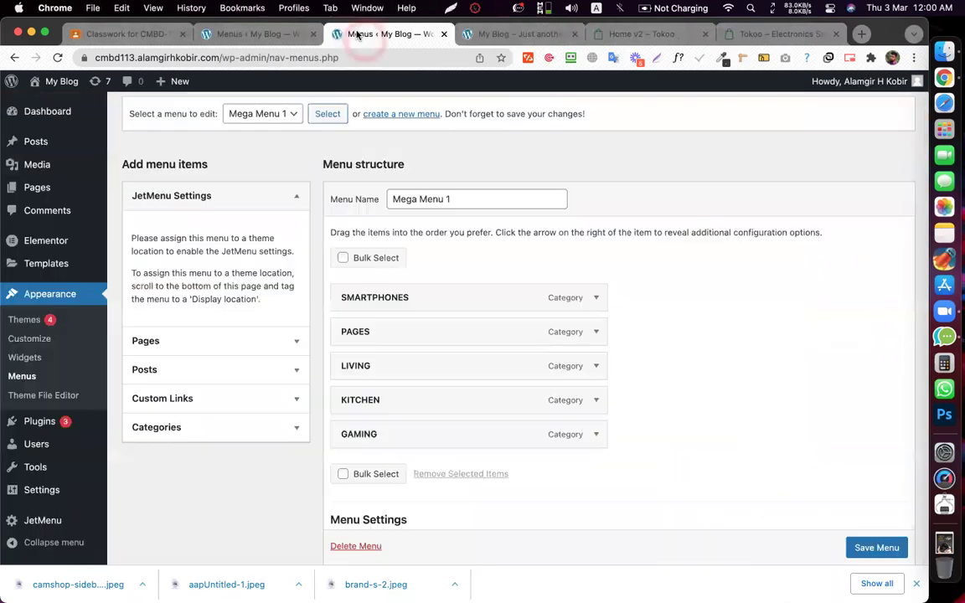
- Open the Main Header in Elementor and show the mega menu widget's Style settings
{"action": "left_click", "coordinate": [490, 34]}
{"action": "mouse_move", "coordinate": [369, 81]}
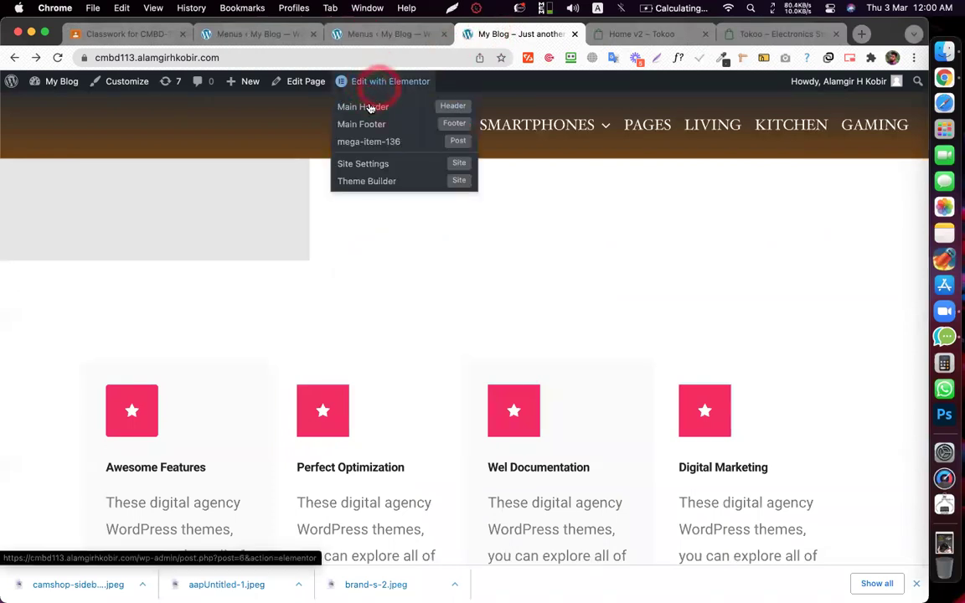
{"action": "left_click", "coordinate": [368, 104]}
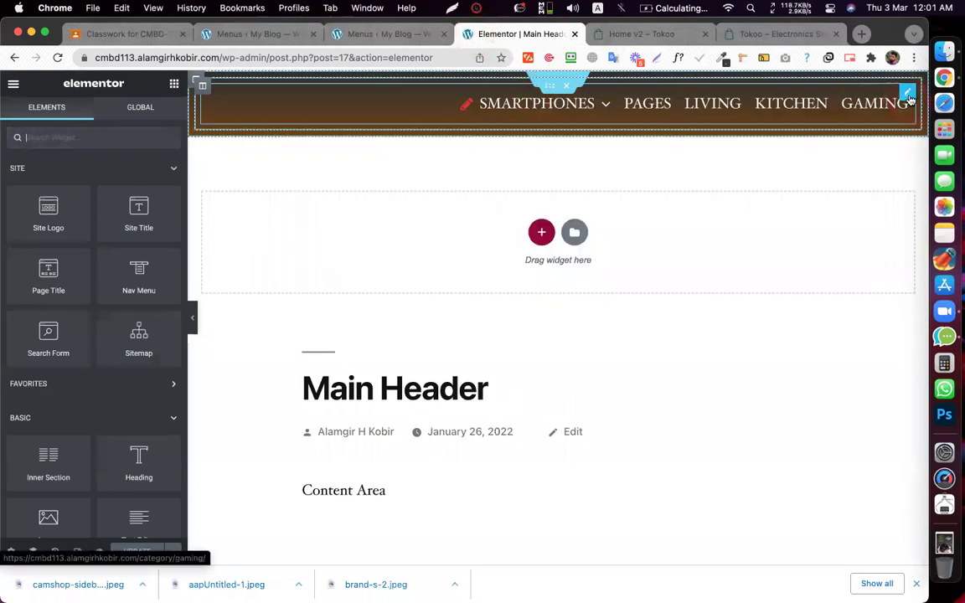
{"action": "left_click", "coordinate": [816, 87]}
{"action": "left_click", "coordinate": [93, 117]}
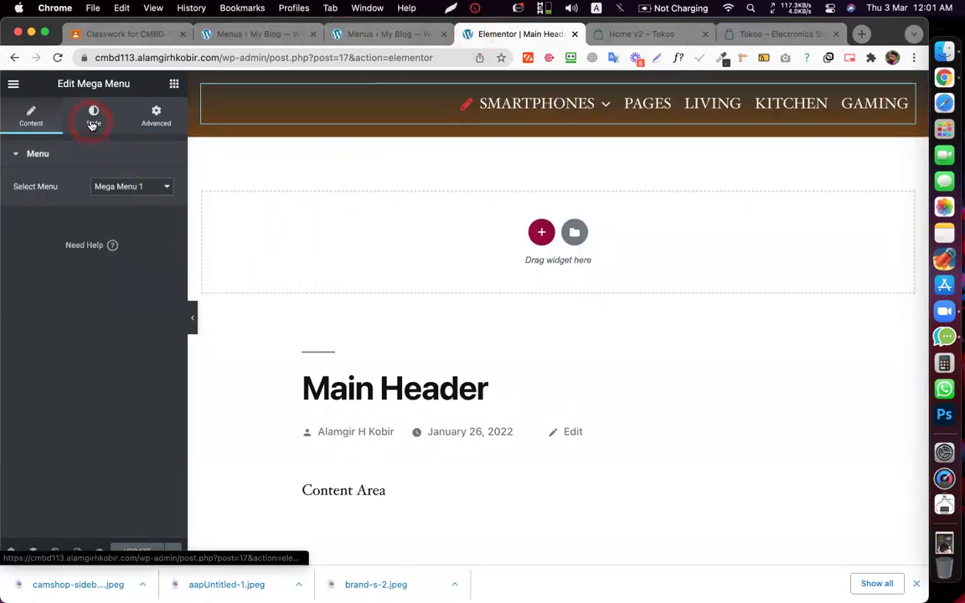
{"action": "scroll", "coordinate": [96, 228], "scroll_direction": "down", "scroll_amount": 1}
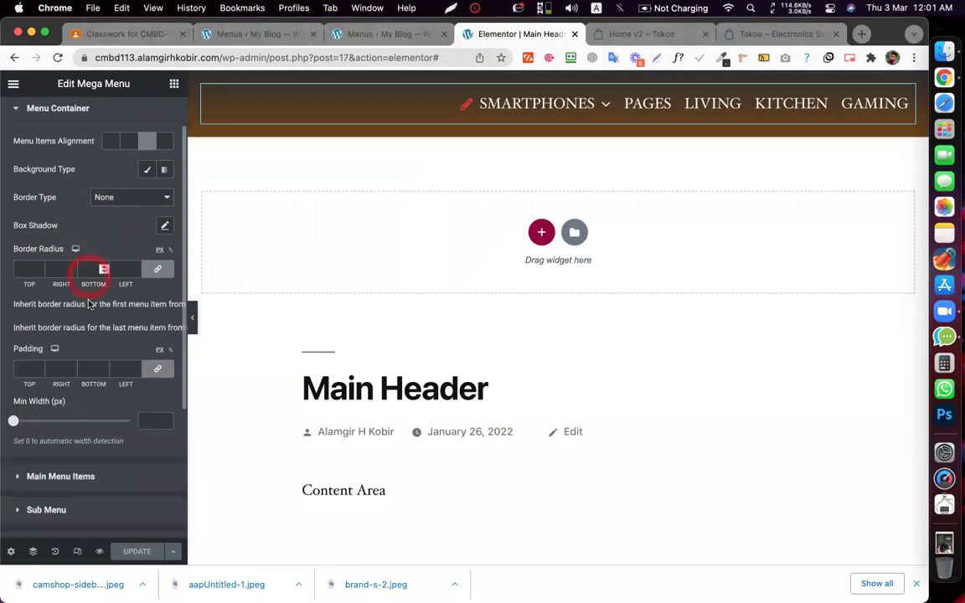
{"action": "scroll", "coordinate": [87, 306], "scroll_direction": "down", "scroll_amount": 1}
{"action": "scroll", "coordinate": [85, 342], "scroll_direction": "up", "scroll_amount": 2}
{"action": "scroll", "coordinate": [82, 338], "scroll_direction": "down", "scroll_amount": 5}
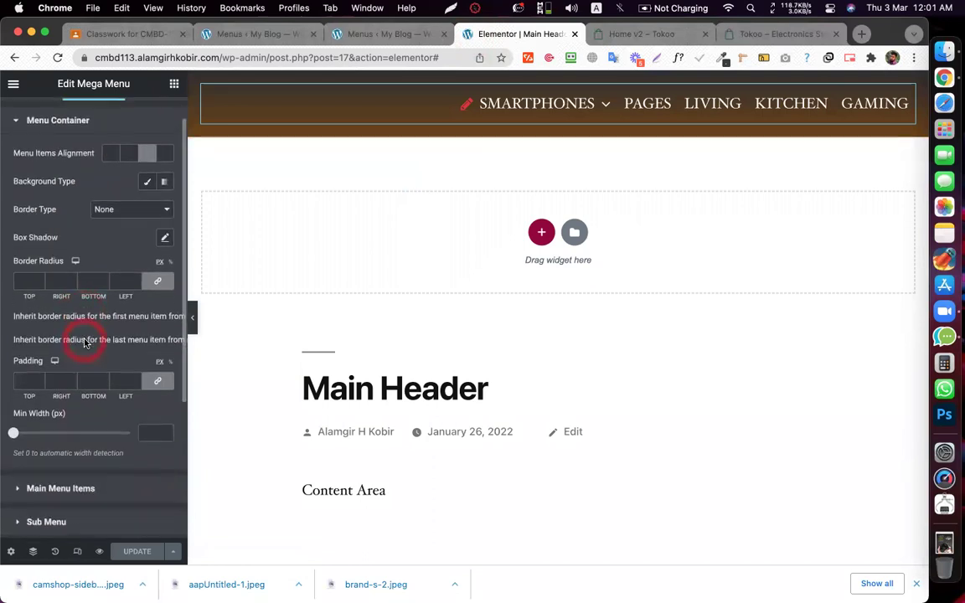
- Try top and bottom vertical positions for the menu icon beside SMARTPHONES
{"action": "left_click", "coordinate": [37, 378]}
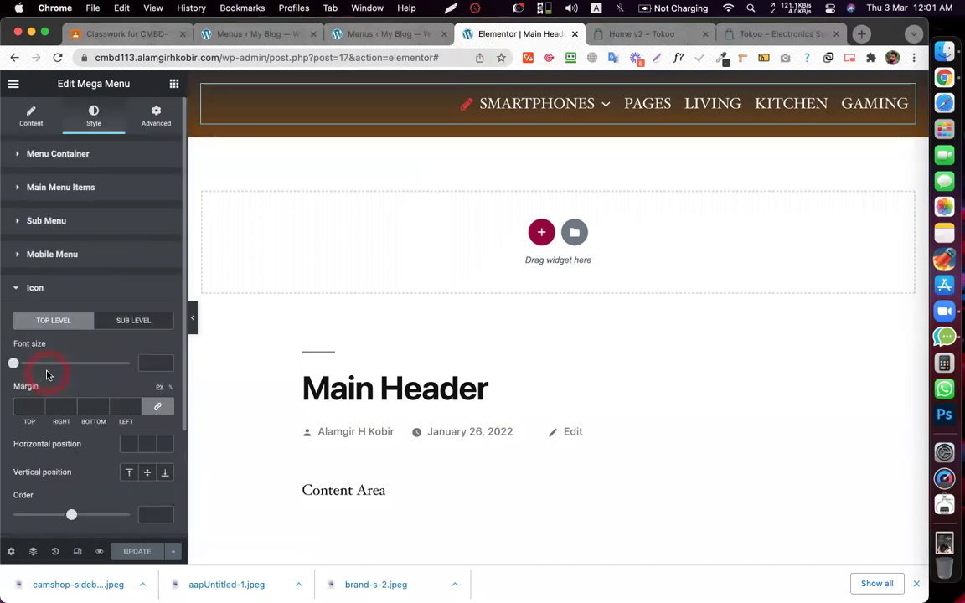
{"action": "scroll", "coordinate": [87, 309], "scroll_direction": "down", "scroll_amount": 3}
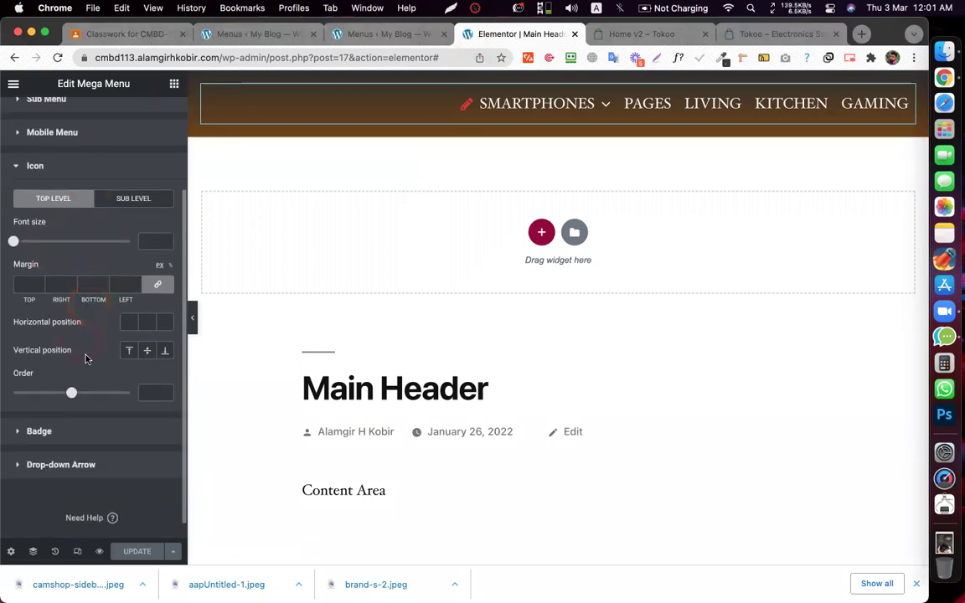
{"action": "scroll", "coordinate": [93, 338], "scroll_direction": "up", "scroll_amount": 1}
{"action": "left_click", "coordinate": [129, 381]}
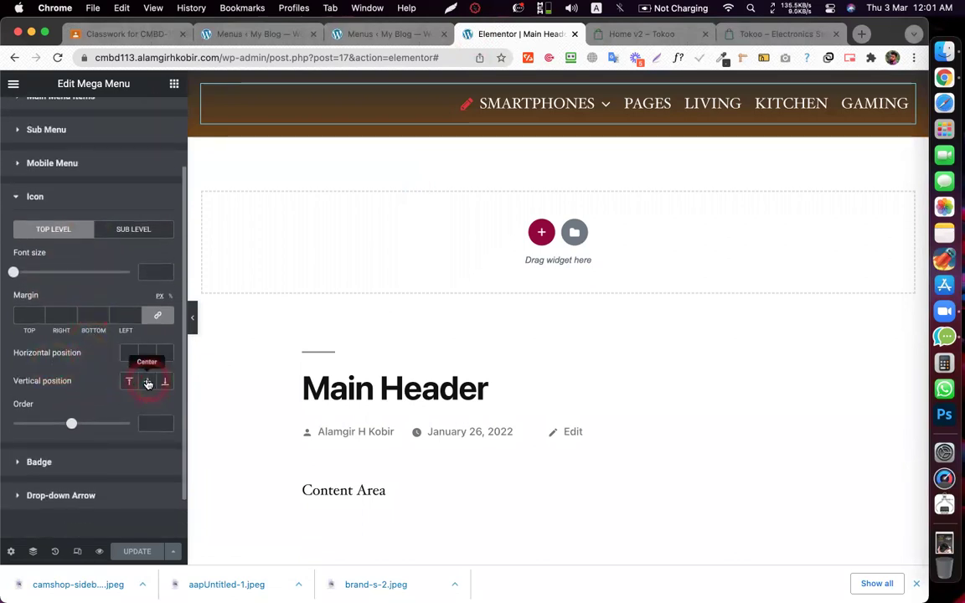
{"action": "left_click", "coordinate": [130, 383]}
{"action": "left_click", "coordinate": [168, 384]}
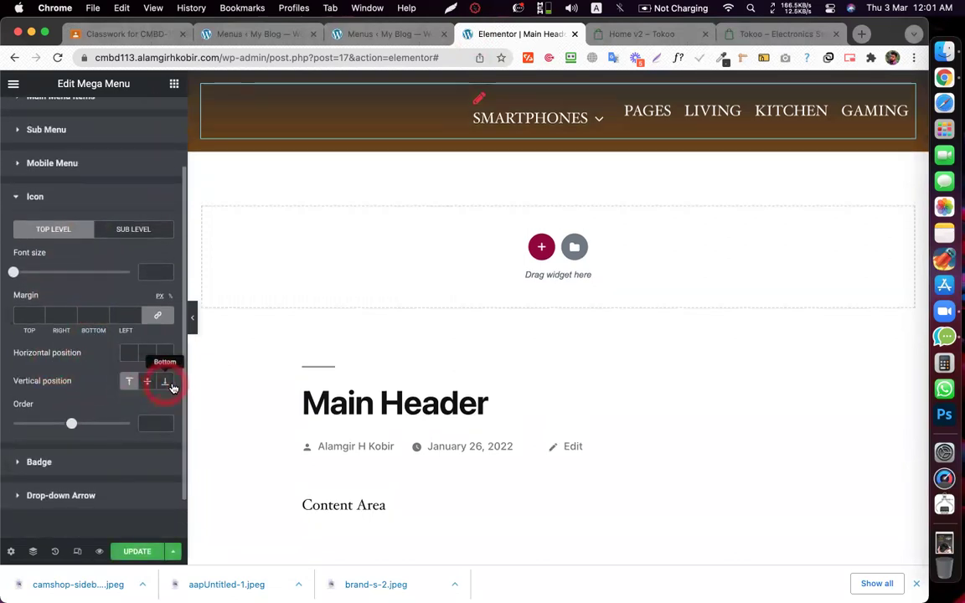
{"action": "left_click", "coordinate": [170, 385]}
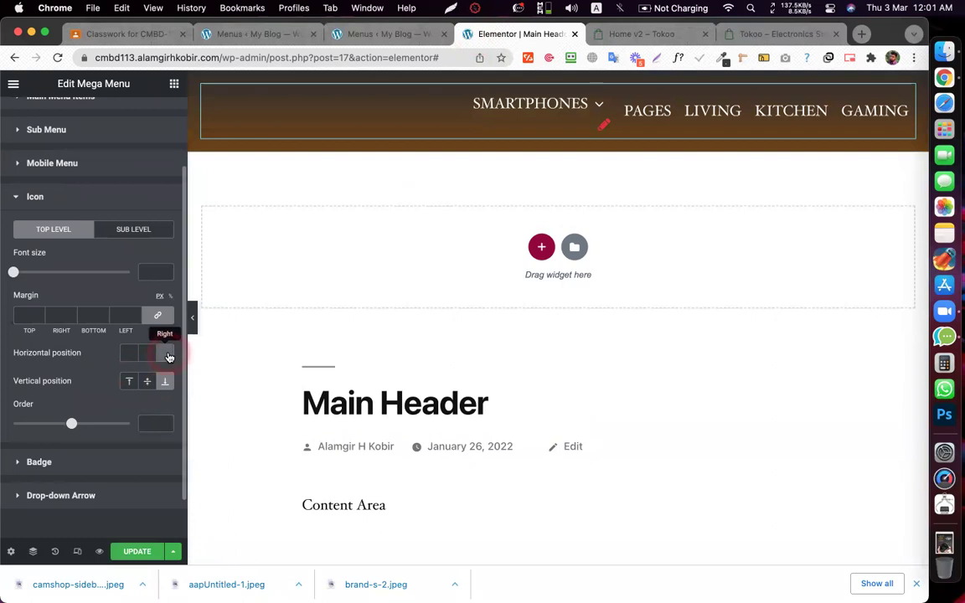
- Set the top-level menu icon's horizontal position to Right after trying Left
{"action": "left_click", "coordinate": [168, 357]}
{"action": "left_click", "coordinate": [130, 355]}
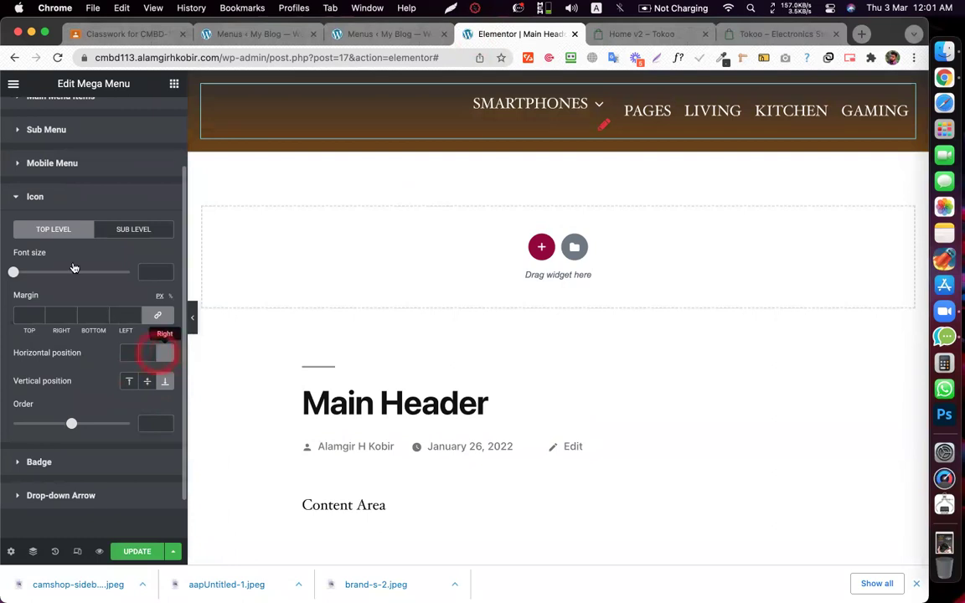
{"action": "scroll", "coordinate": [71, 335], "scroll_direction": "up", "scroll_amount": 3}
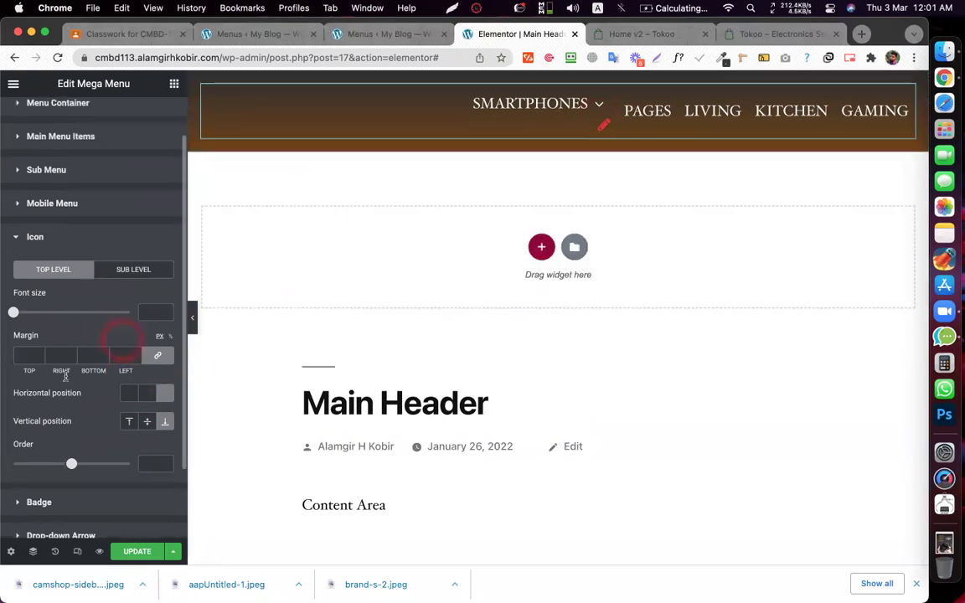
{"action": "scroll", "coordinate": [67, 252], "scroll_direction": "down", "scroll_amount": 4}
{"action": "scroll", "coordinate": [67, 251], "scroll_direction": "up", "scroll_amount": 4}
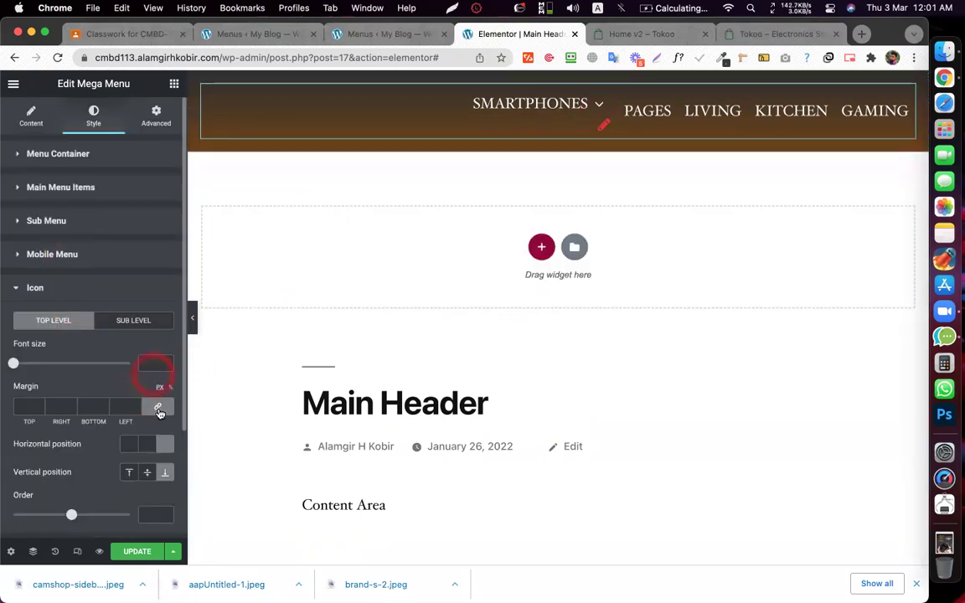
{"action": "left_click", "coordinate": [127, 445]}
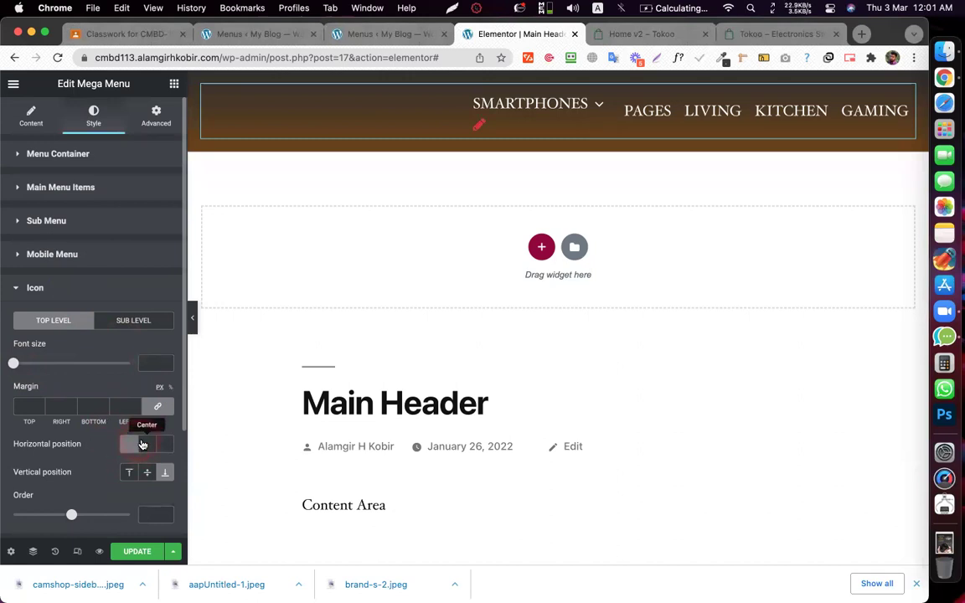
{"action": "left_click", "coordinate": [164, 445]}
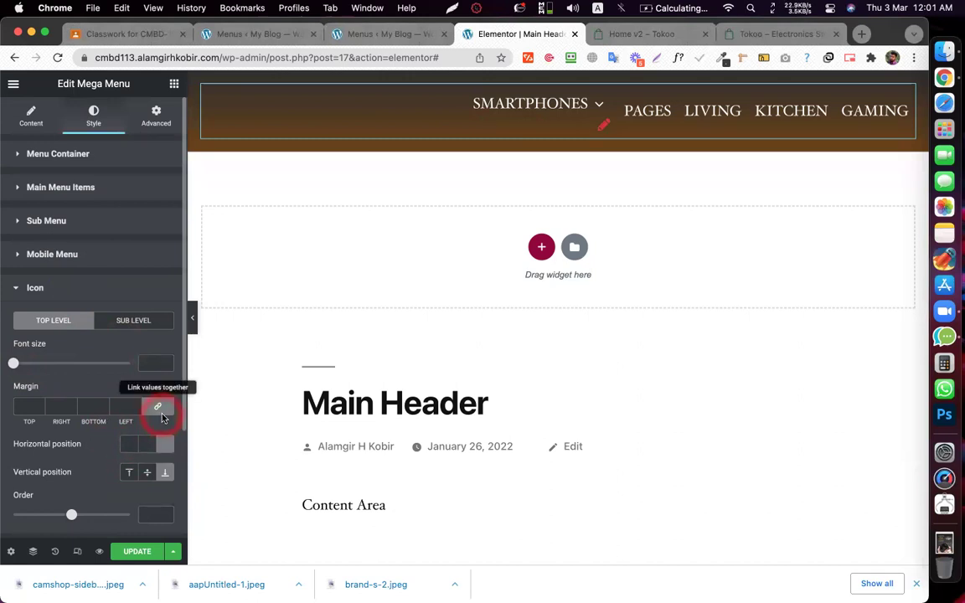
- Raise the menu icon's Order value to 2, then 3, previewing the SMARTPHONES dropdown
{"action": "scroll", "coordinate": [162, 416], "scroll_direction": "down", "scroll_amount": 3}
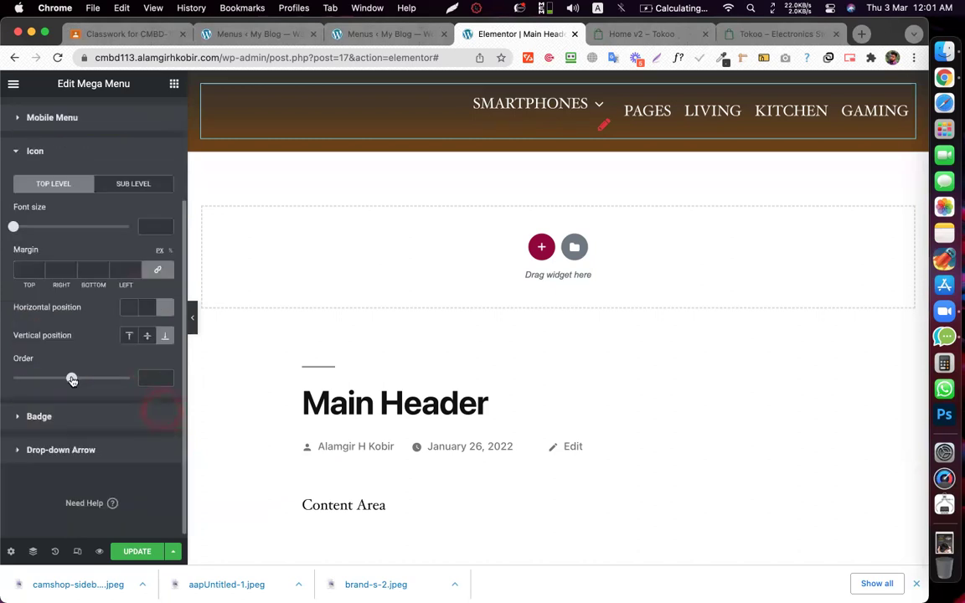
{"action": "left_click_drag", "start_coordinate": [52, 382], "coordinate": [83, 382]}
{"action": "left_click", "coordinate": [613, 122]}
{"action": "mouse_move", "coordinate": [77, 377]}
{"action": "left_mouse_down"}
{"action": "mouse_move", "coordinate": [121, 377]}
{"action": "mouse_move", "coordinate": [67, 378]}
{"action": "mouse_move", "coordinate": [77, 378]}
{"action": "left_mouse_up"}
{"action": "scroll", "coordinate": [76, 251], "scroll_direction": "up", "scroll_amount": 3}
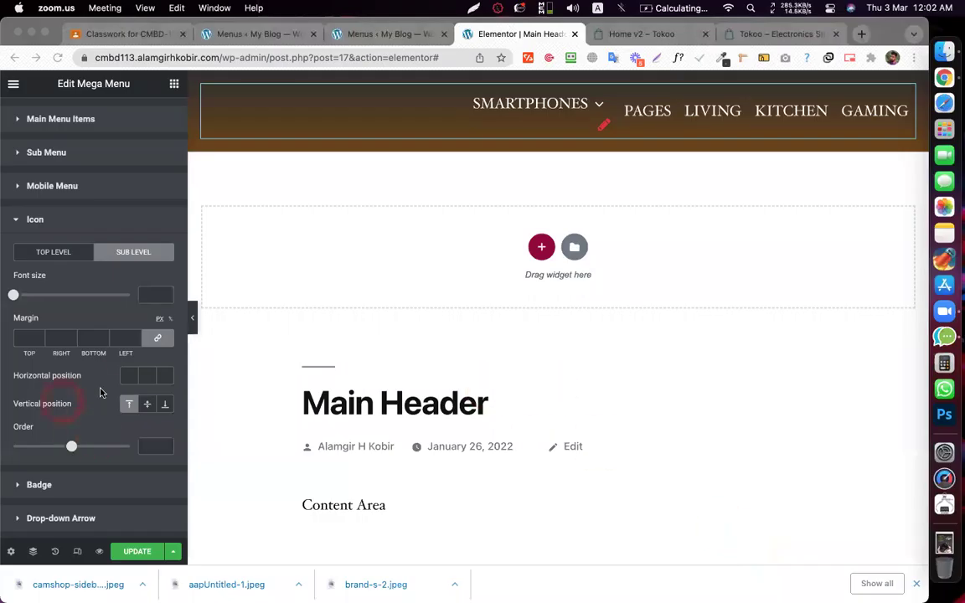
- Toggle the sub-level icon's horizontal Center off, leaving its position unset
{"action": "left_click", "coordinate": [164, 377]}
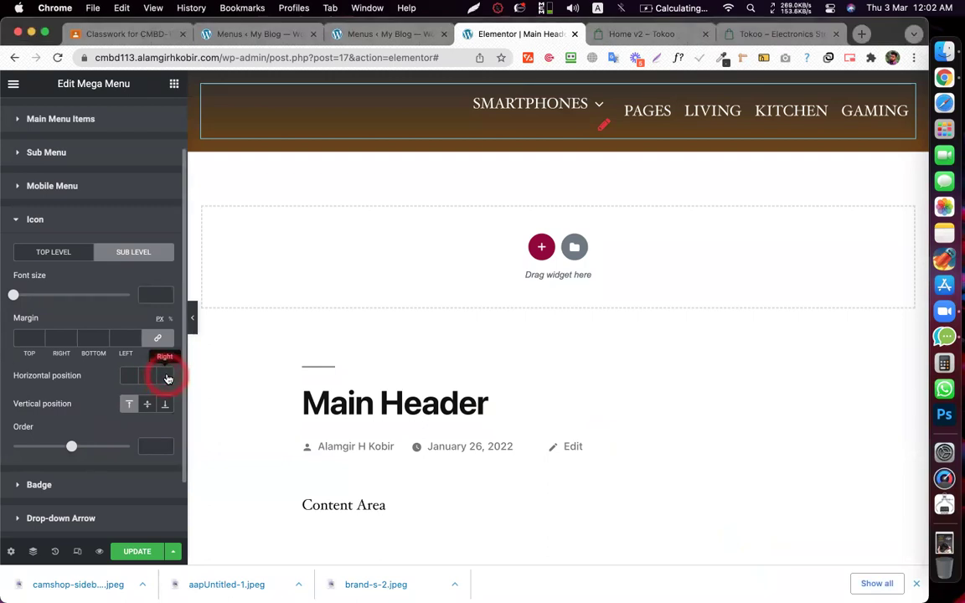
{"action": "left_click", "coordinate": [150, 378]}
{"action": "left_click", "coordinate": [146, 376]}
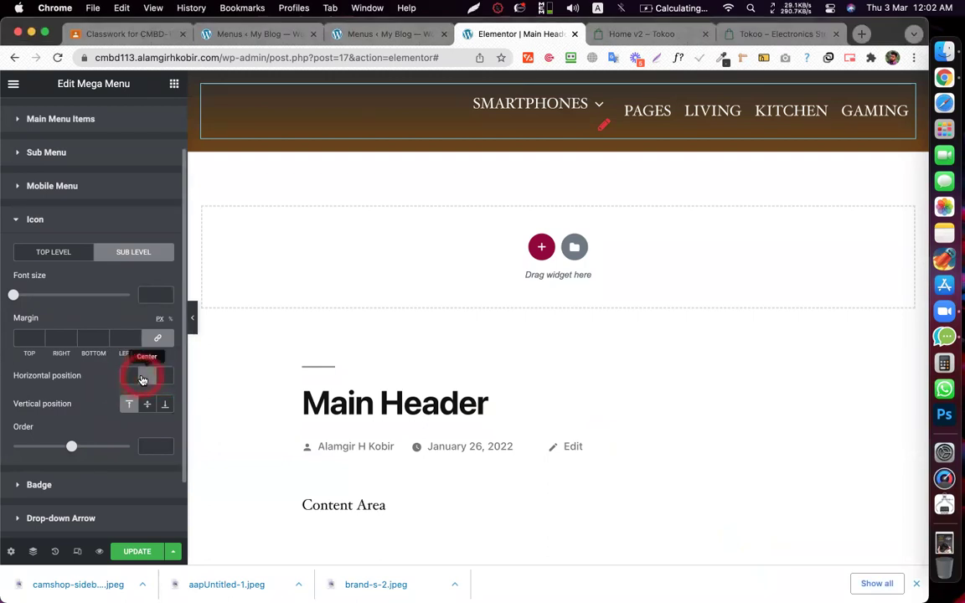
{"action": "left_click", "coordinate": [63, 186]}
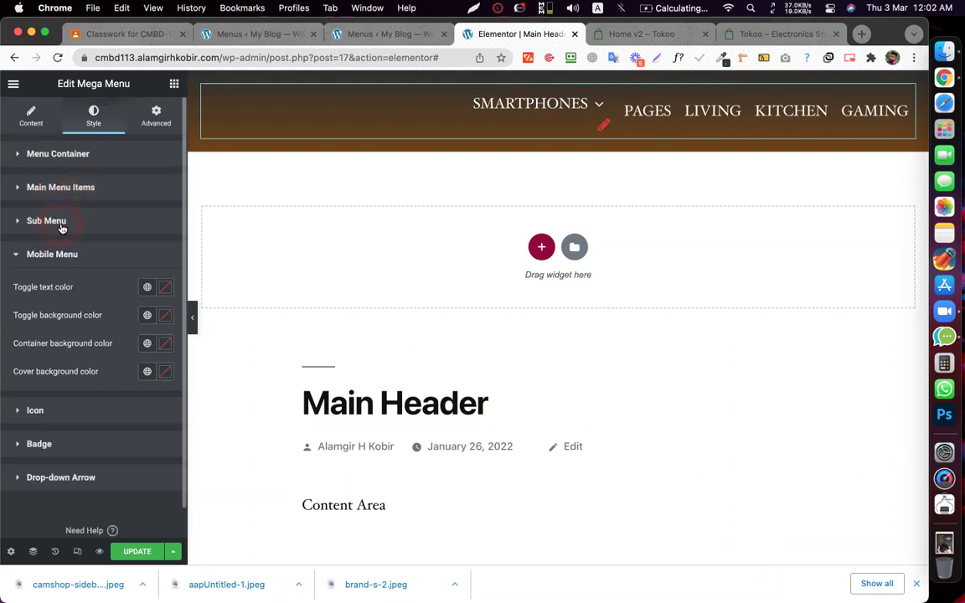
- Collapse the mobile menu settings and expand the Sub Menu and Main Menu Items sections
{"action": "left_click", "coordinate": [18, 221]}
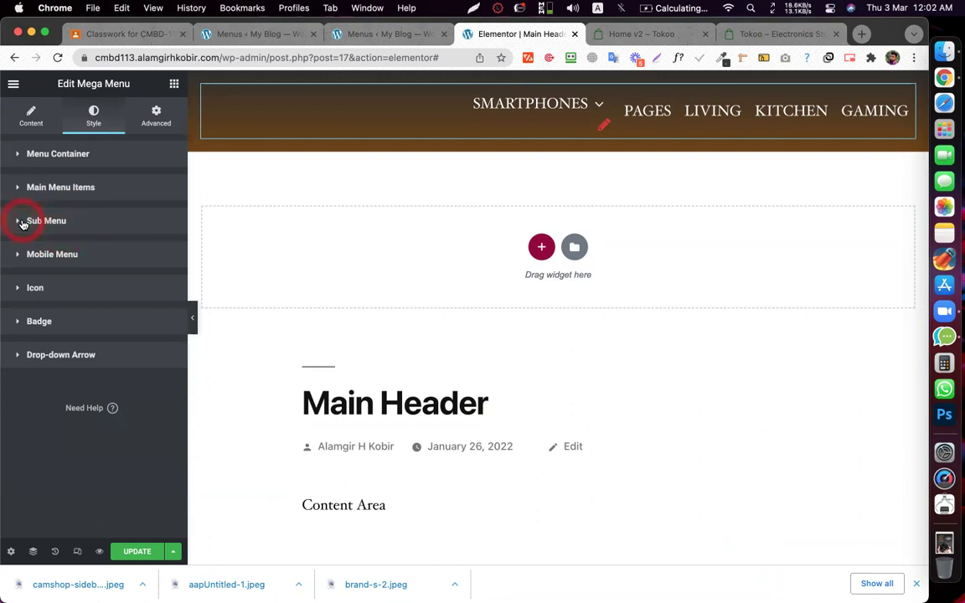
{"action": "left_click", "coordinate": [46, 191]}
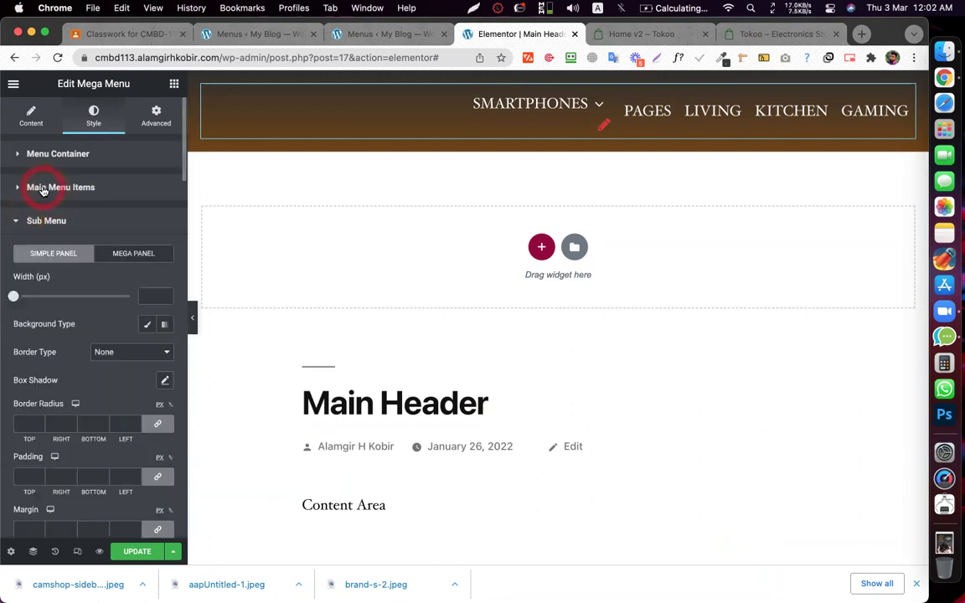
{"action": "left_click", "coordinate": [61, 334]}
{"action": "left_click", "coordinate": [73, 331]}
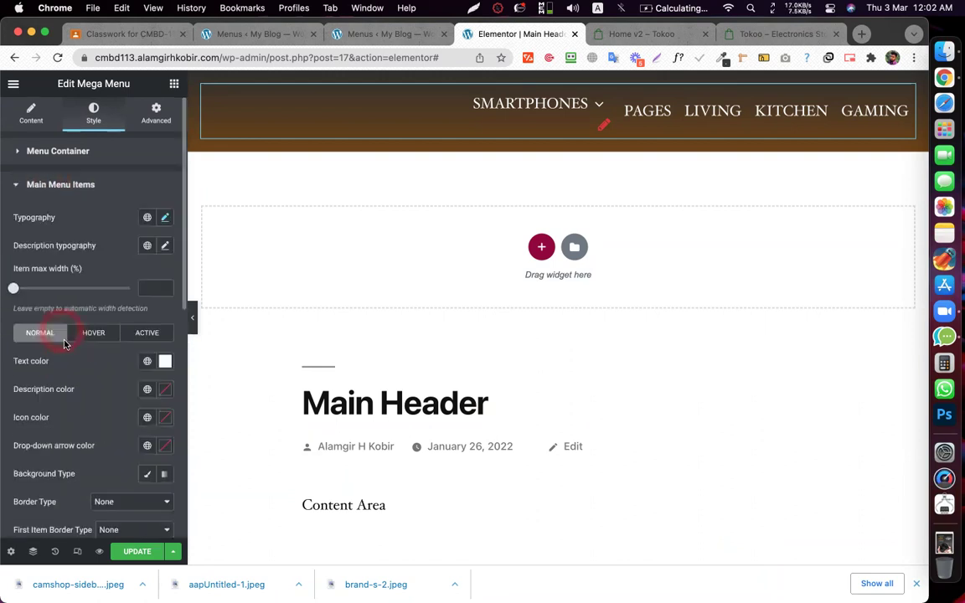
{"action": "scroll", "coordinate": [80, 329], "scroll_direction": "down", "scroll_amount": 5}
{"action": "left_click", "coordinate": [91, 266]}
{"action": "scroll", "coordinate": [90, 265], "scroll_direction": "up", "scroll_amount": 3}
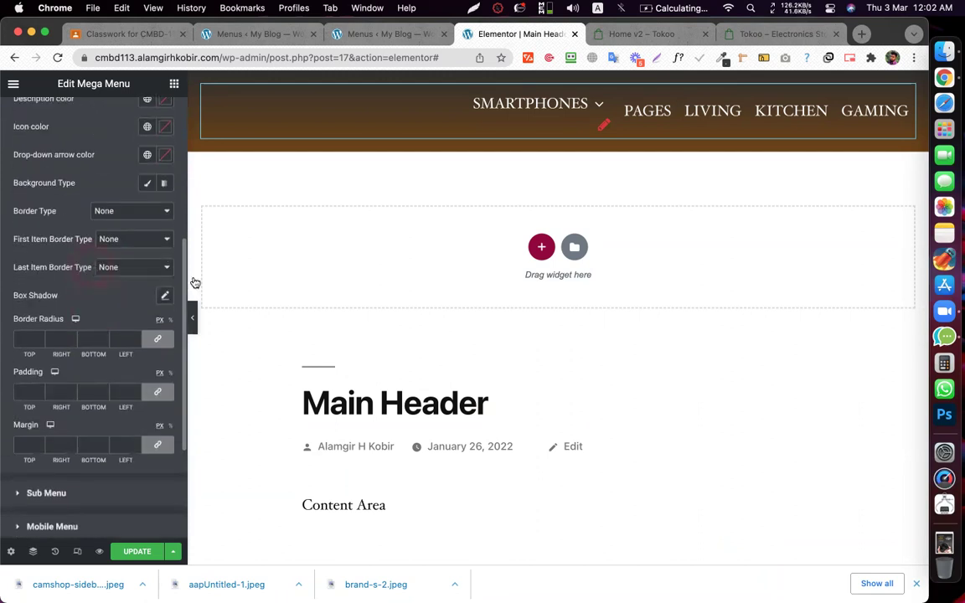
- Reselect the header's mega menu widget and scroll to the Drop-down Arrow section
{"action": "left_click", "coordinate": [598, 103]}
{"action": "mouse_move", "coordinate": [598, 103]}
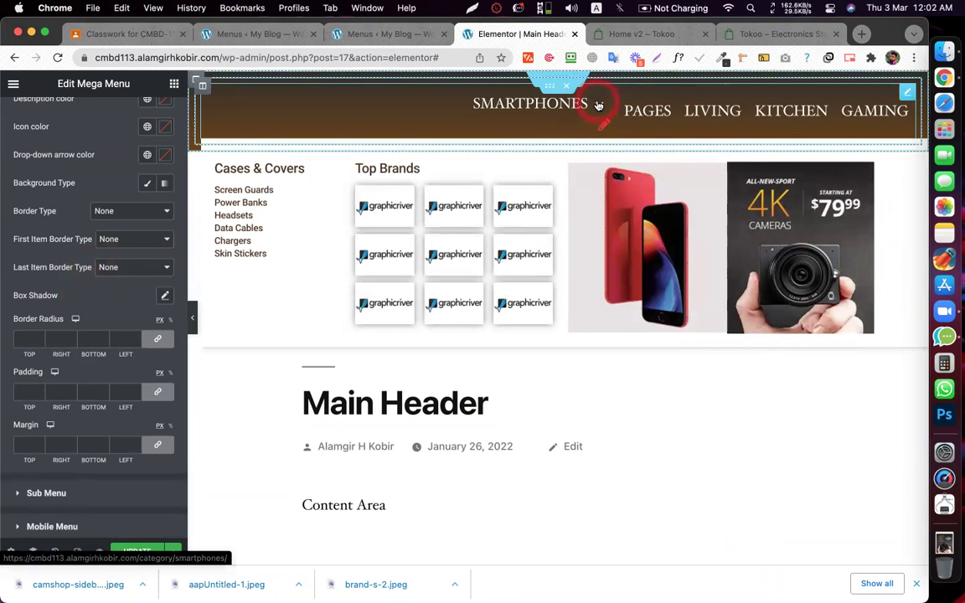
{"action": "scroll", "coordinate": [34, 257], "scroll_direction": "up", "scroll_amount": 4}
{"action": "left_click", "coordinate": [32, 287]}
{"action": "scroll", "coordinate": [39, 290], "scroll_direction": "up", "scroll_amount": 1}
{"action": "left_click", "coordinate": [70, 347]}
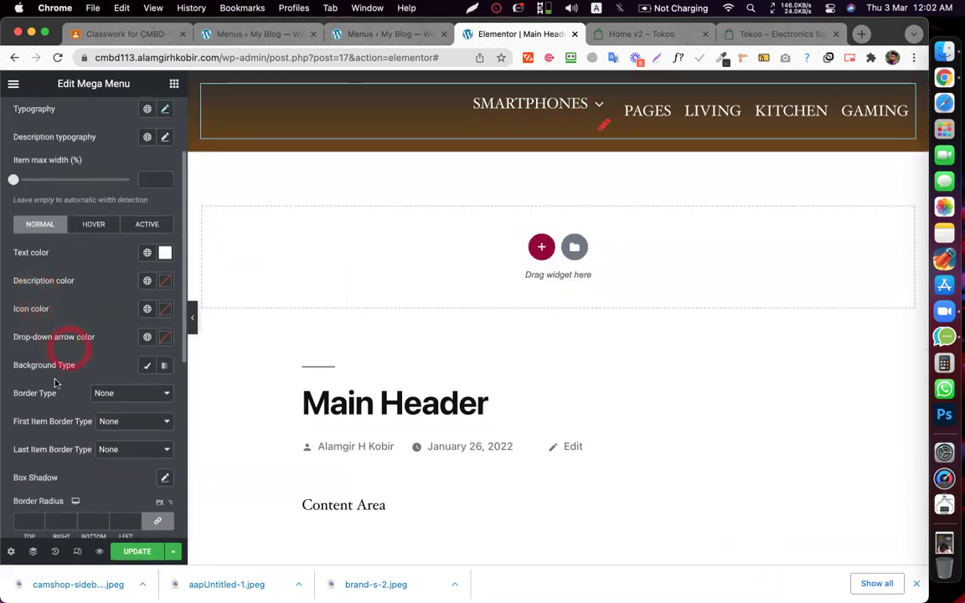
{"action": "scroll", "coordinate": [59, 366], "scroll_direction": "down", "scroll_amount": 6}
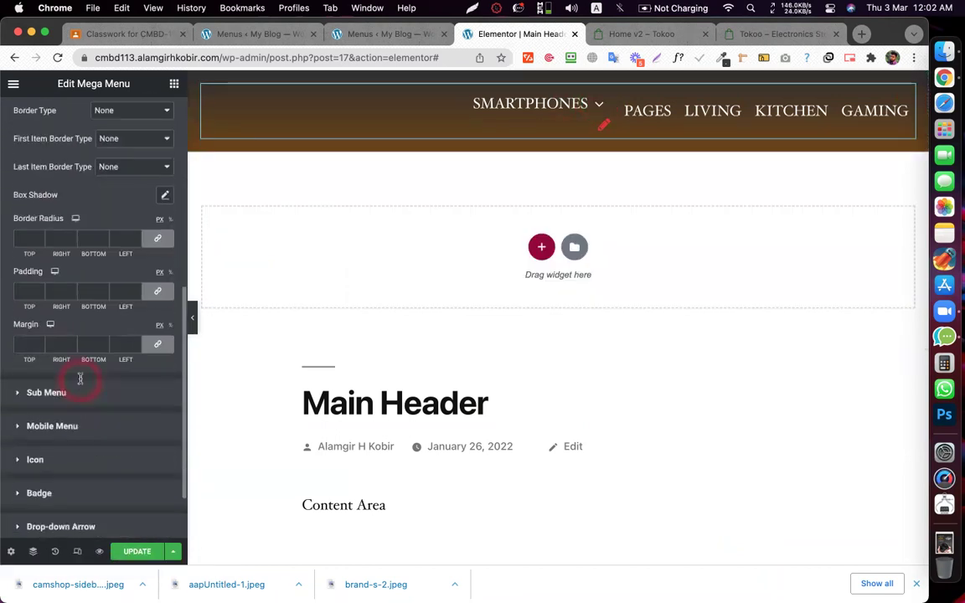
{"action": "left_click", "coordinate": [32, 176]}
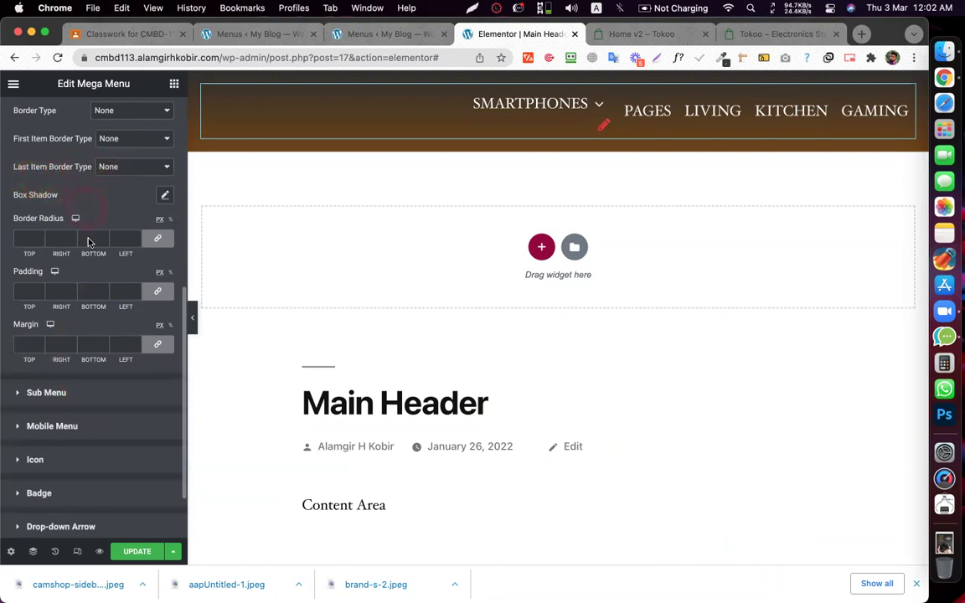
{"action": "scroll", "coordinate": [86, 369], "scroll_direction": "down", "scroll_amount": 2}
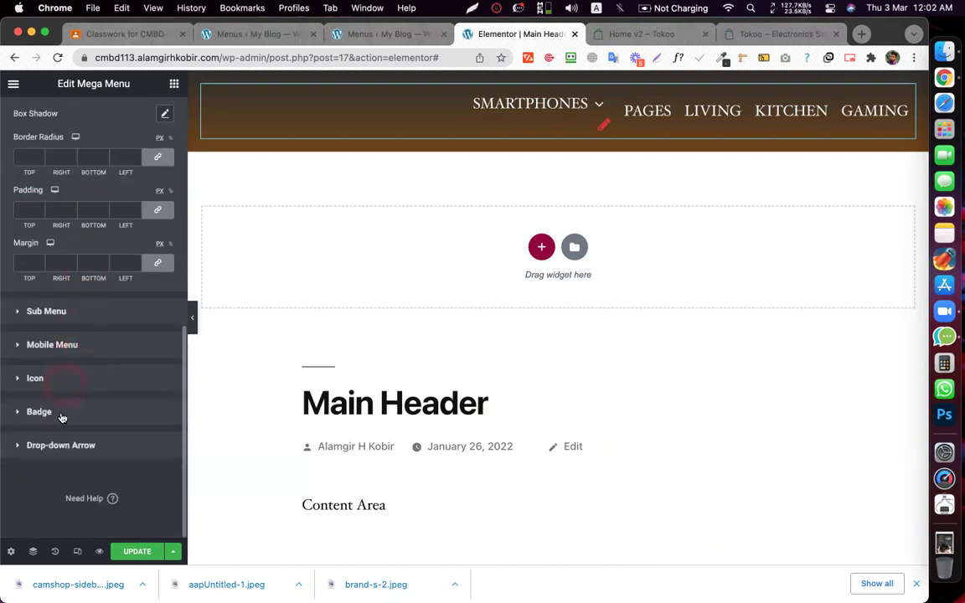
- Place the drop-down arrow Left of SMARTPHONES with an unlinked right margin of 20
{"action": "left_click", "coordinate": [61, 446]}
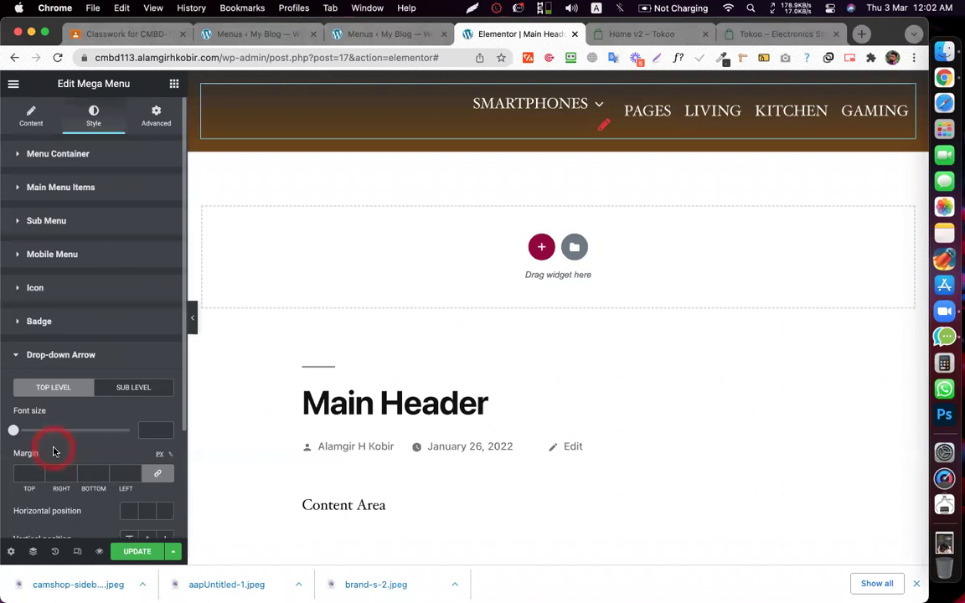
{"action": "scroll", "coordinate": [101, 416], "scroll_direction": "down", "scroll_amount": 3}
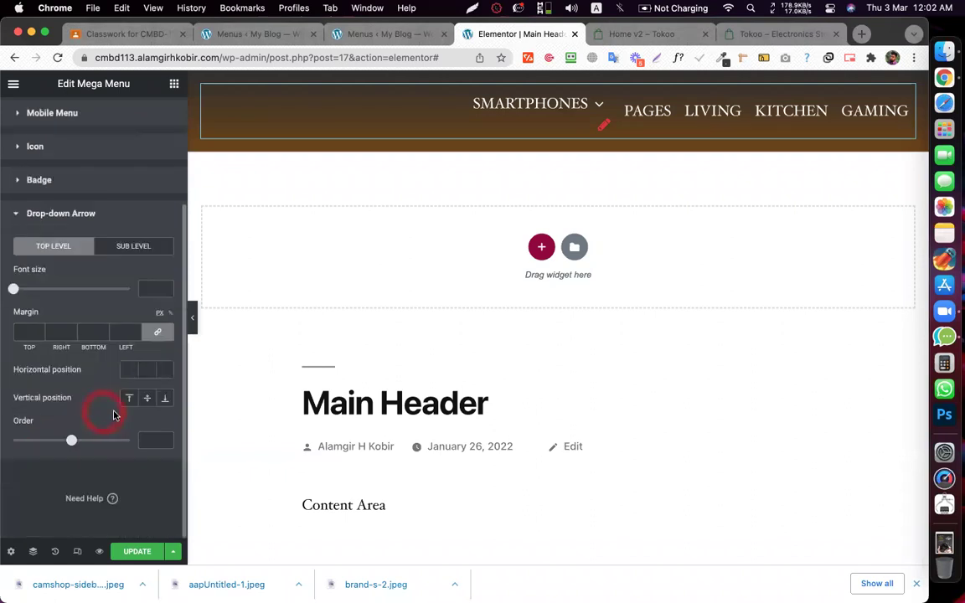
{"action": "left_click", "coordinate": [132, 371]}
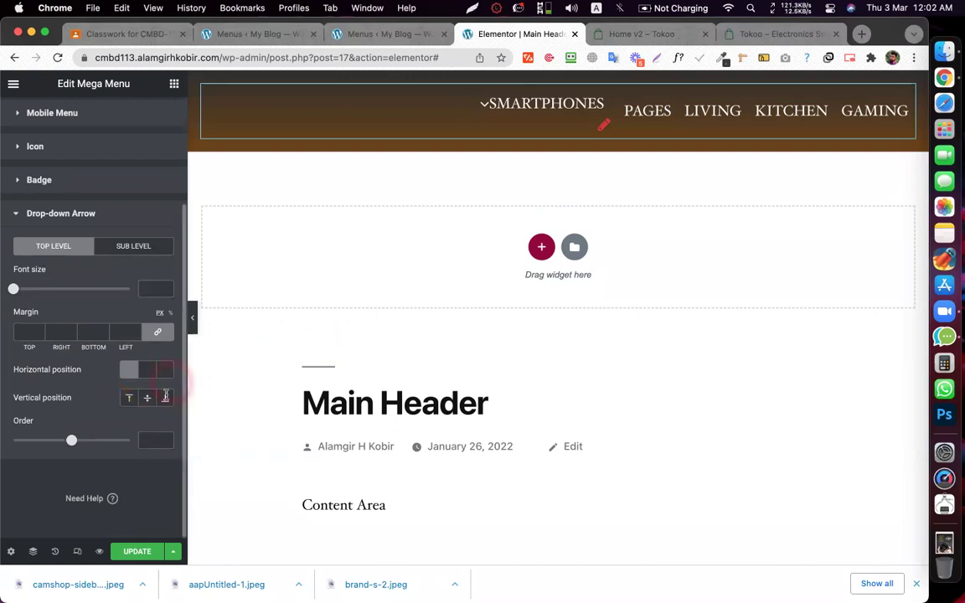
{"action": "left_click", "coordinate": [158, 331]}
{"action": "left_click", "coordinate": [127, 328]}
{"action": "left_click", "coordinate": [47, 331]}
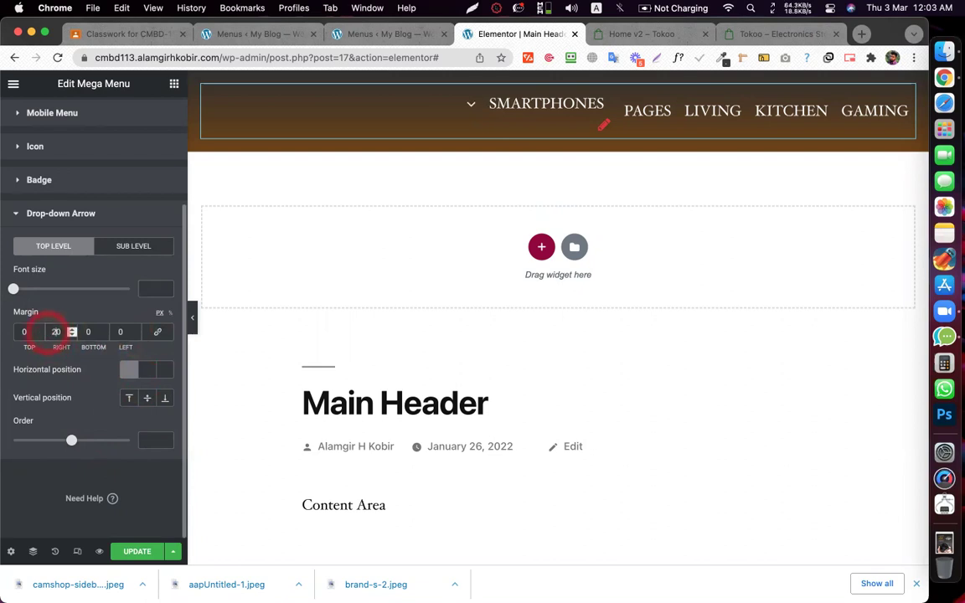
{"action": "mouse_move", "coordinate": [548, 103]}
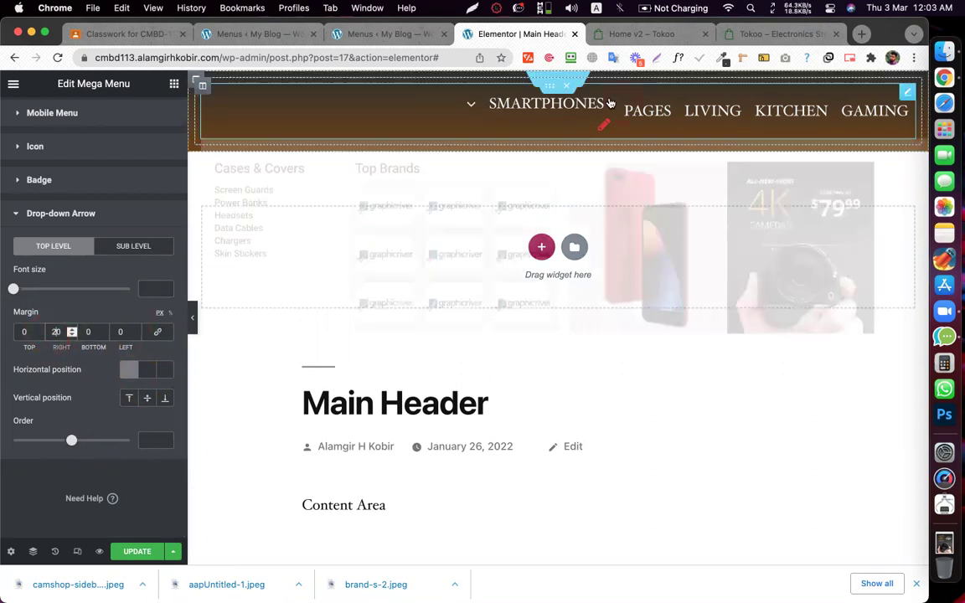
{"action": "scroll", "coordinate": [90, 252], "scroll_direction": "up", "scroll_amount": 2}
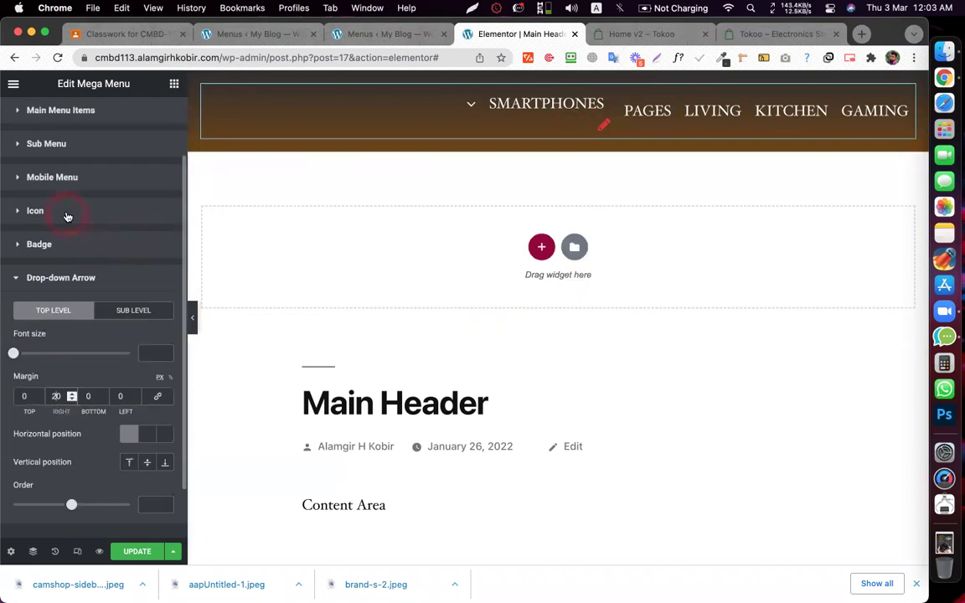
- Vertically centre the menu icon and give it an unlinked left margin of 20
{"action": "left_click", "coordinate": [67, 216]}
{"action": "left_click", "coordinate": [129, 473]}
{"action": "left_click", "coordinate": [147, 475]}
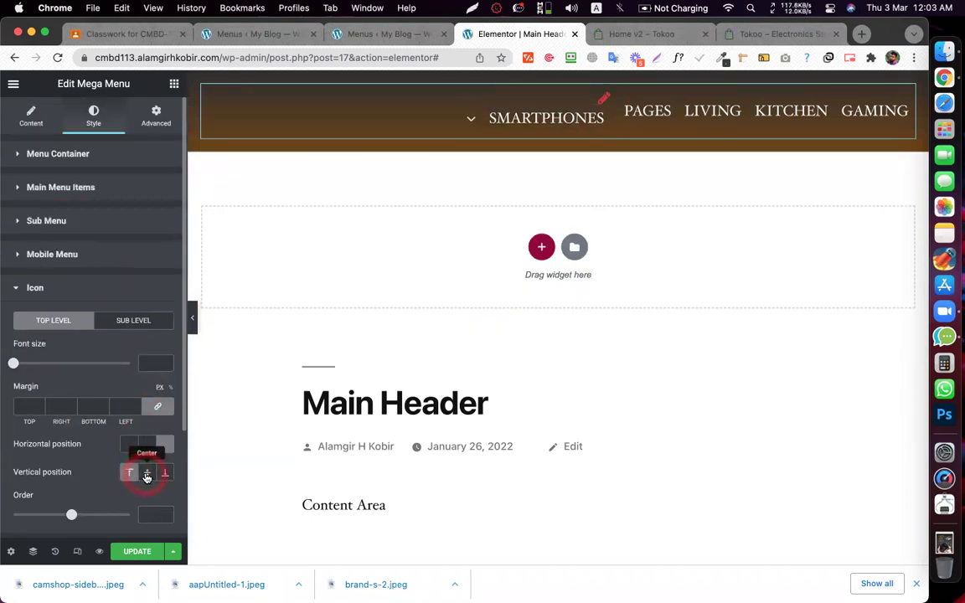
{"action": "left_click", "coordinate": [152, 407]}
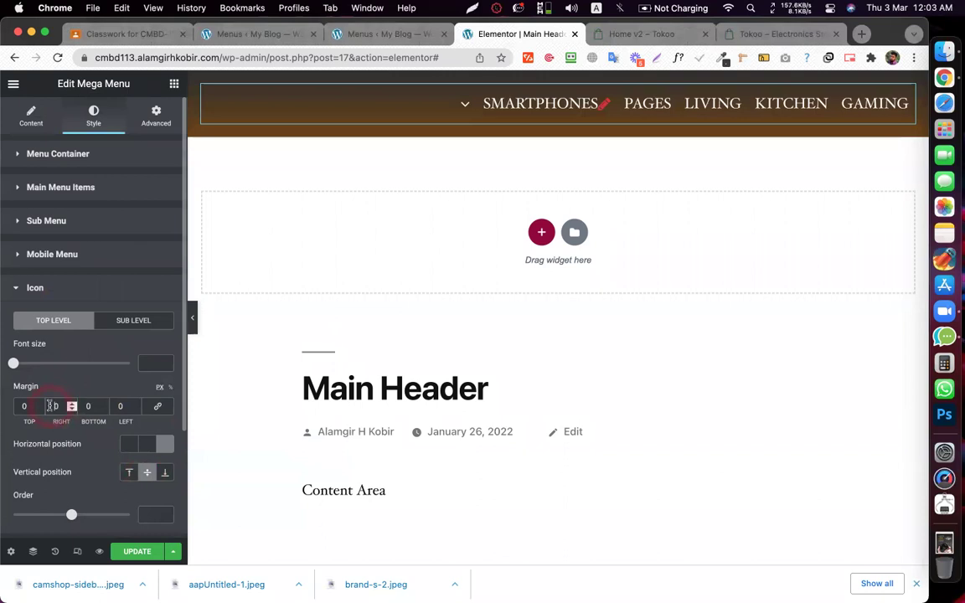
{"action": "type", "text": "2"}
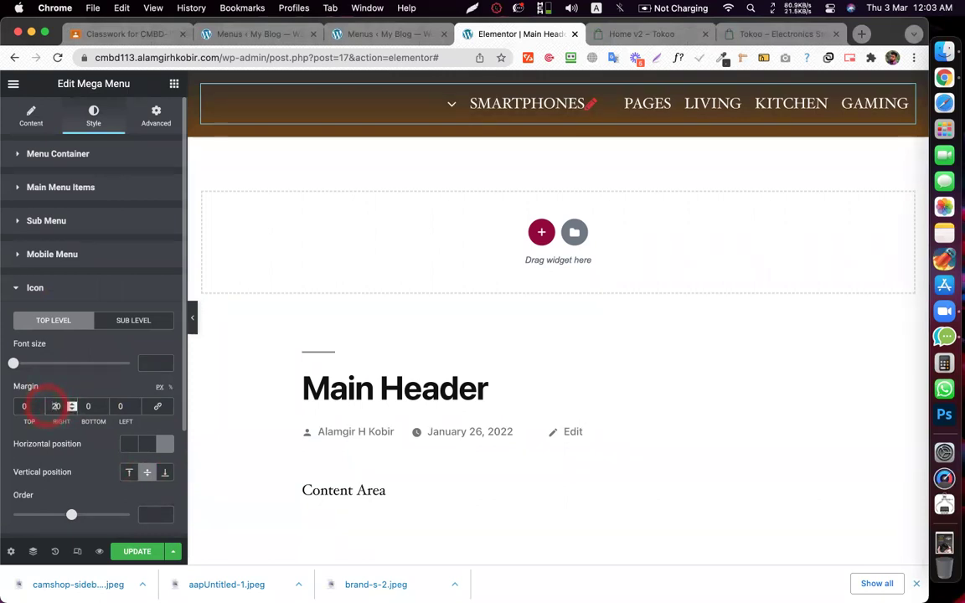
{"action": "key", "text": "BackSpace"}
{"action": "left_click", "coordinate": [112, 403]}
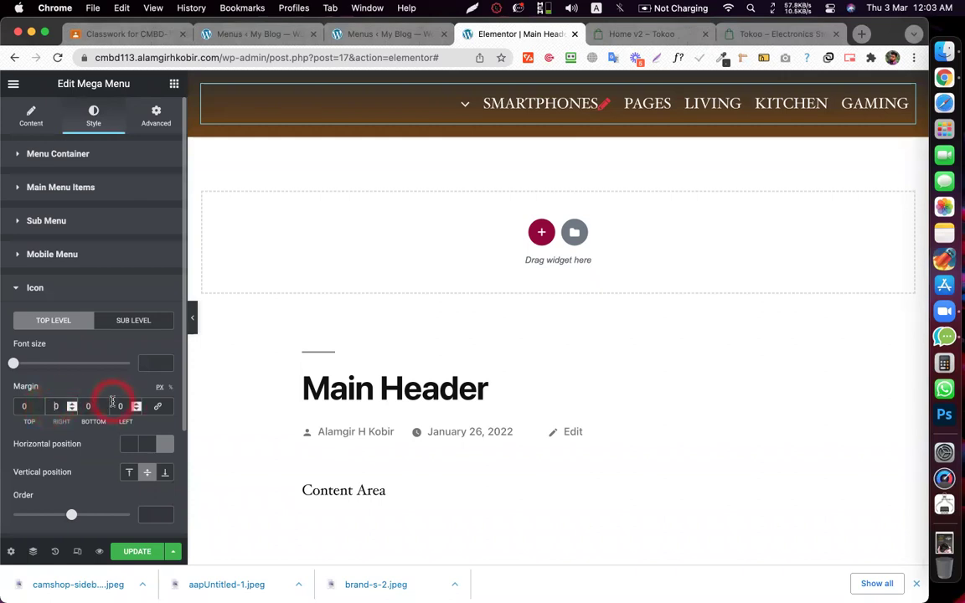
{"action": "type", "text": "20"}
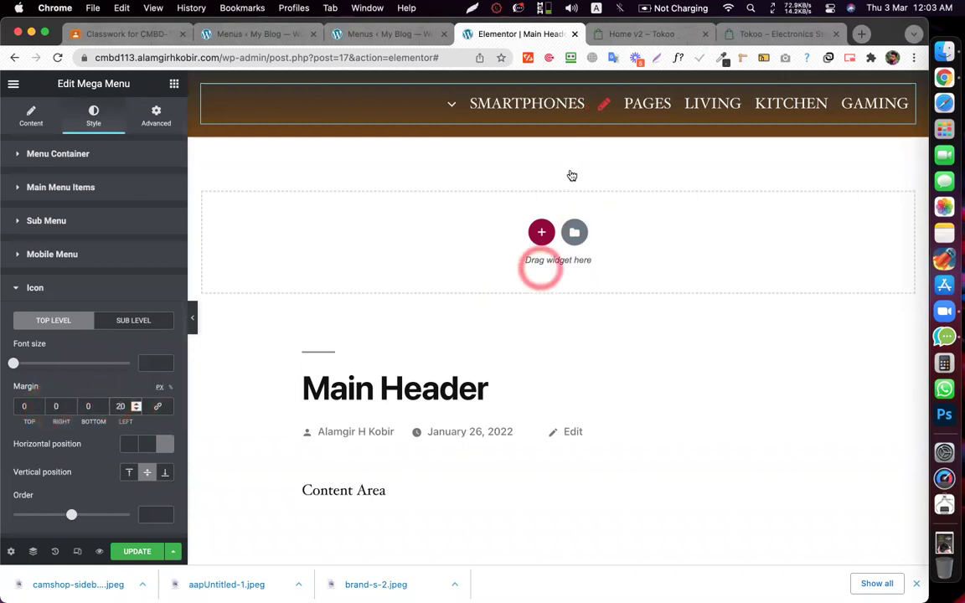
{"action": "mouse_move", "coordinate": [601, 107]}
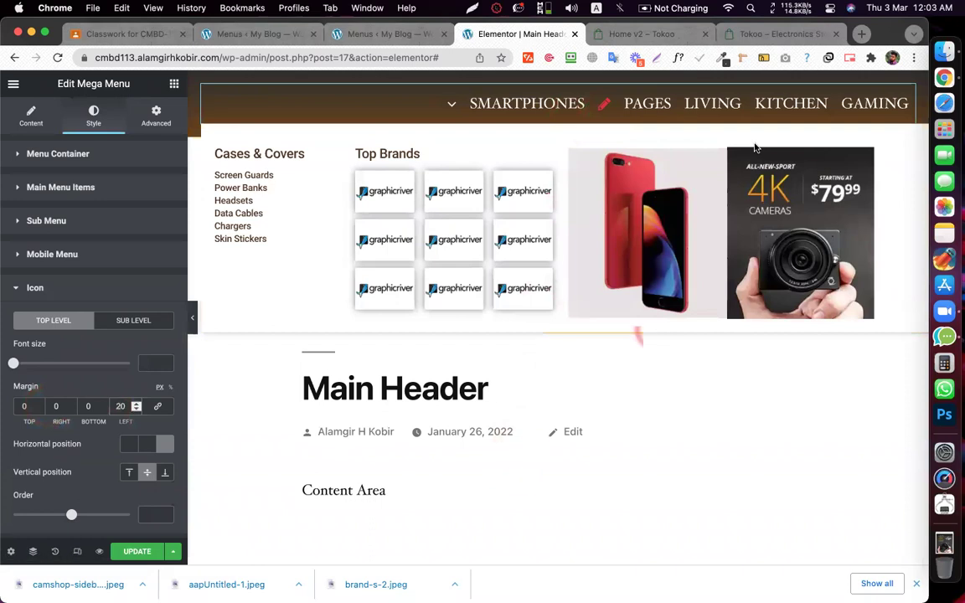
{"action": "left_click", "coordinate": [637, 261]}
- Save the Elementor mega menu changes and start a new menu on the Menus page
{"action": "left_click", "coordinate": [130, 552]}
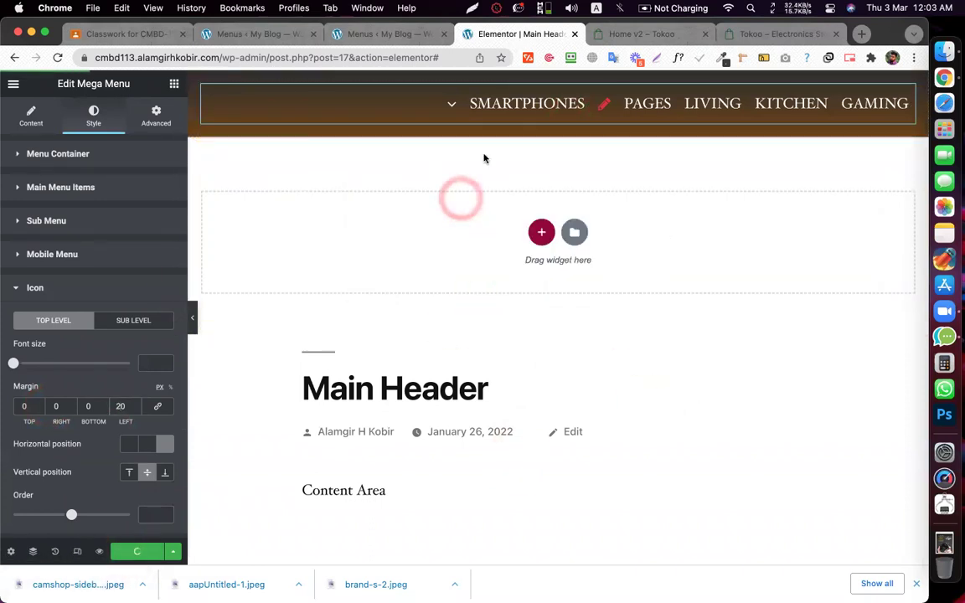
{"action": "left_click", "coordinate": [368, 33]}
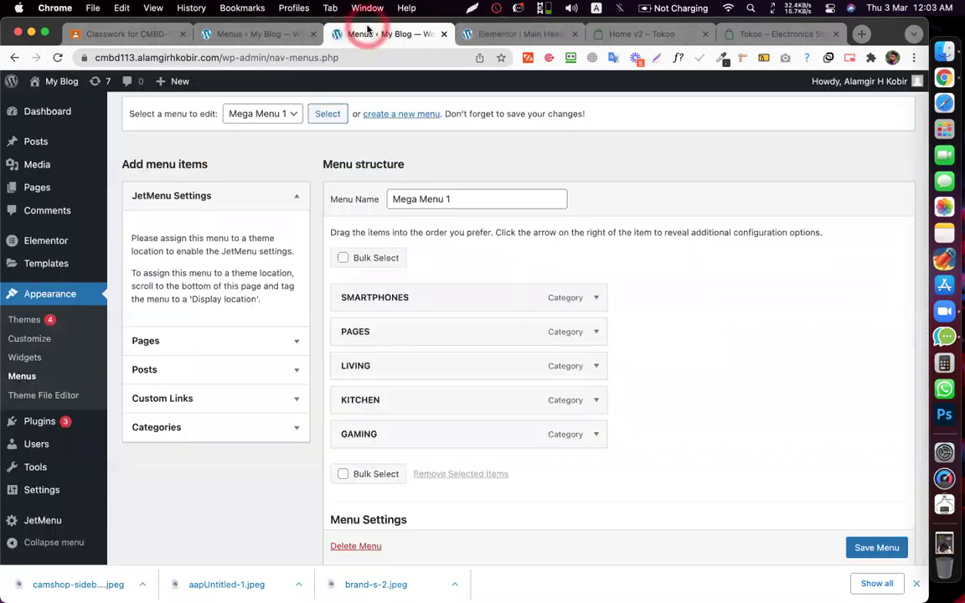
{"action": "scroll", "coordinate": [675, 220], "scroll_direction": "up", "scroll_amount": 2}
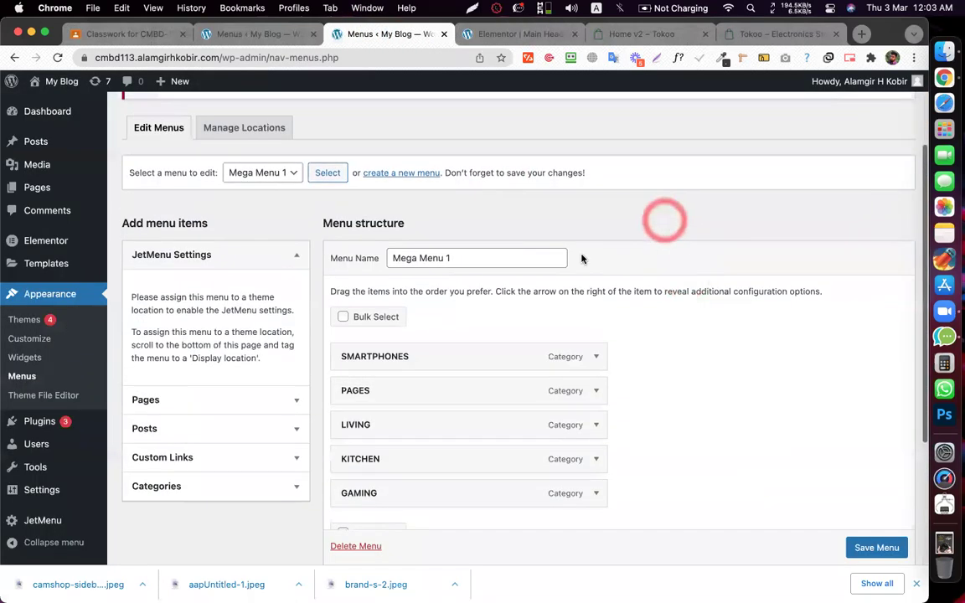
{"action": "triple_click", "coordinate": [425, 258]}
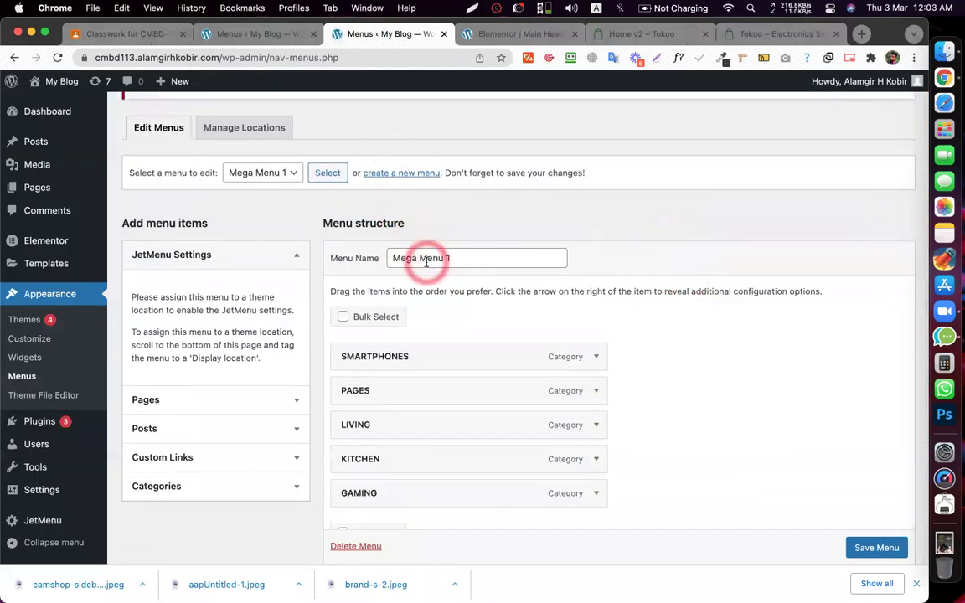
{"action": "left_click", "coordinate": [391, 173]}
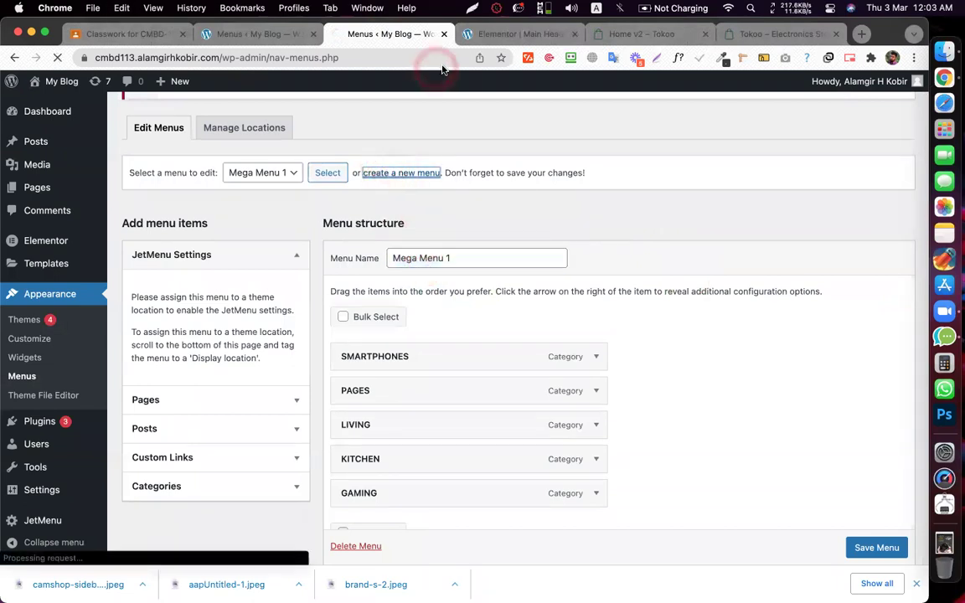
- Browse the Tokoo demo's ALL CATEGORIES list and a category's mega menu panel
{"action": "left_click", "coordinate": [654, 35]}
{"action": "left_click", "coordinate": [144, 134]}
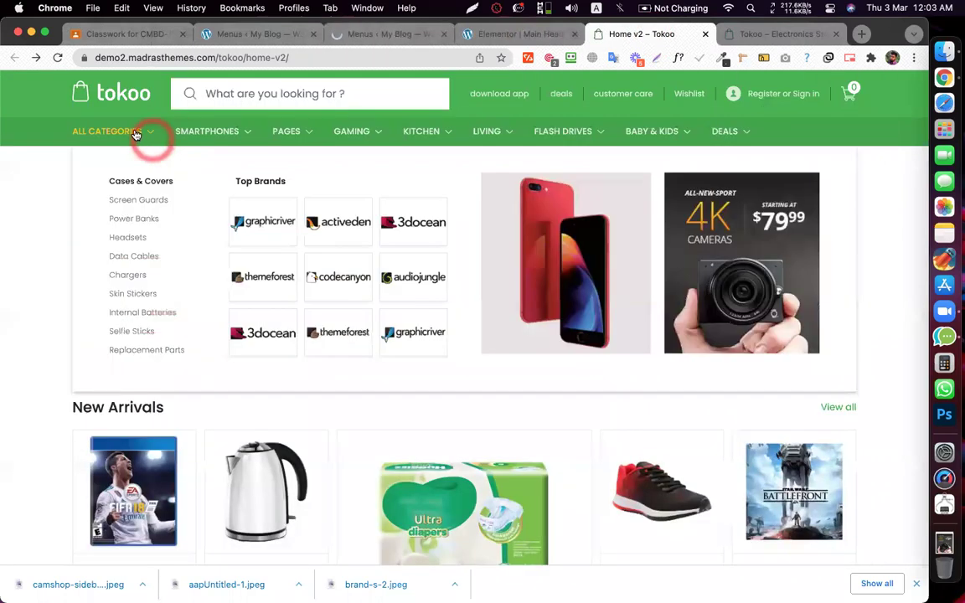
{"action": "left_click", "coordinate": [159, 272]}
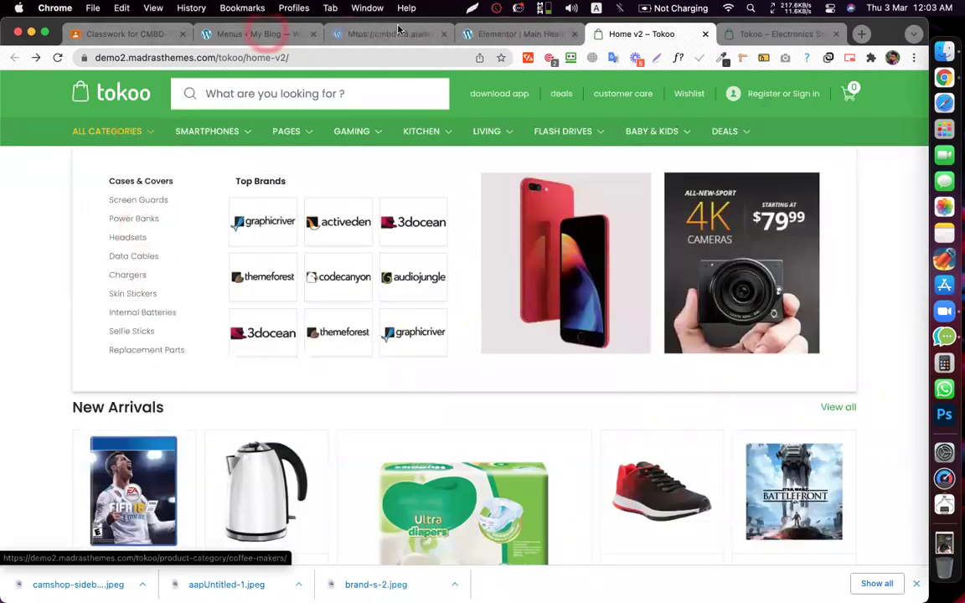
{"action": "left_click", "coordinate": [392, 34]}
{"action": "left_click", "coordinate": [374, 33]}
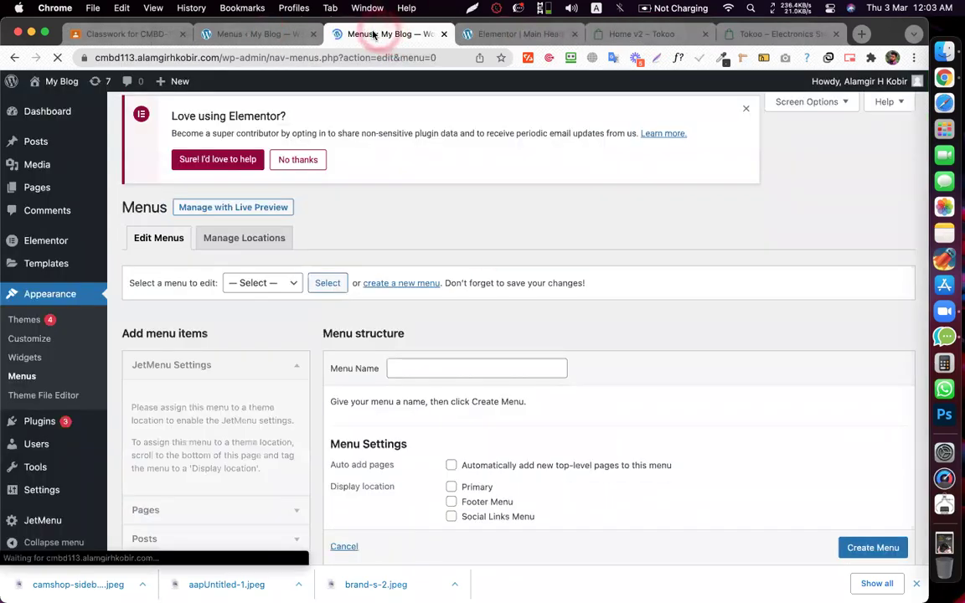
- Create a new menu named 'Mega Menu 2 V'
{"action": "left_click", "coordinate": [446, 334]}
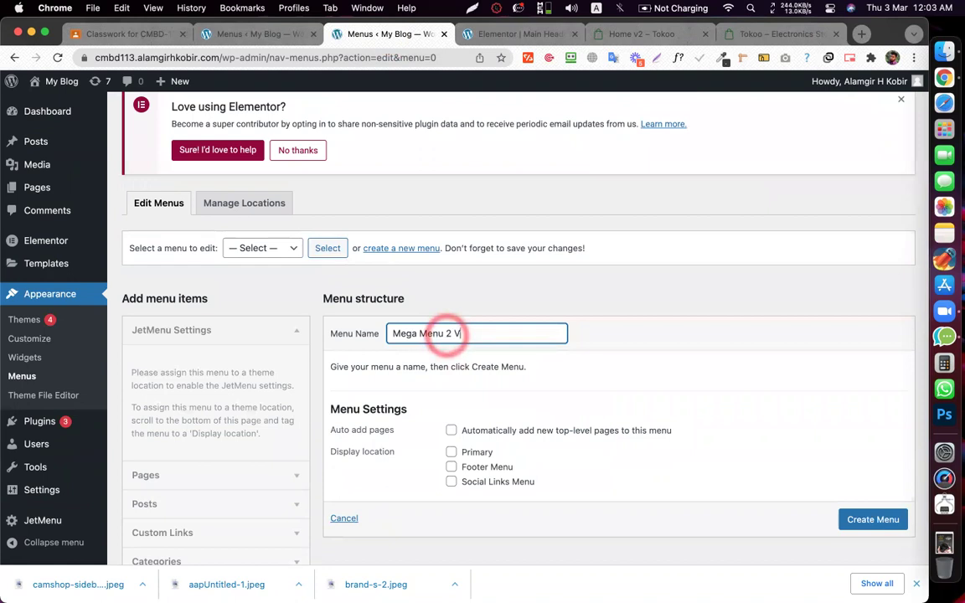
{"action": "scroll", "coordinate": [537, 377], "scroll_direction": "down", "scroll_amount": 2}
{"action": "left_click", "coordinate": [867, 463]}
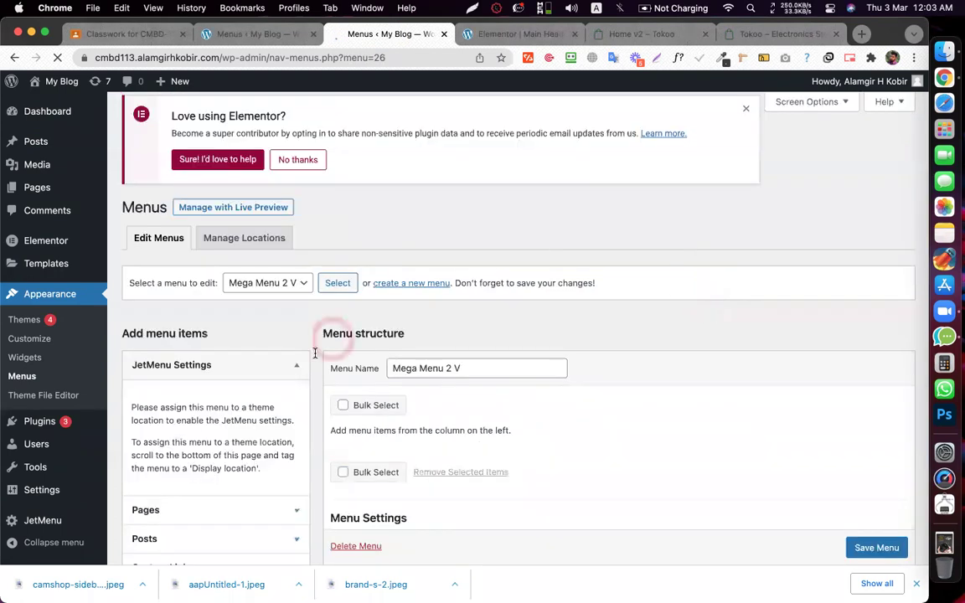
{"action": "scroll", "coordinate": [314, 352], "scroll_direction": "down", "scroll_amount": 4}
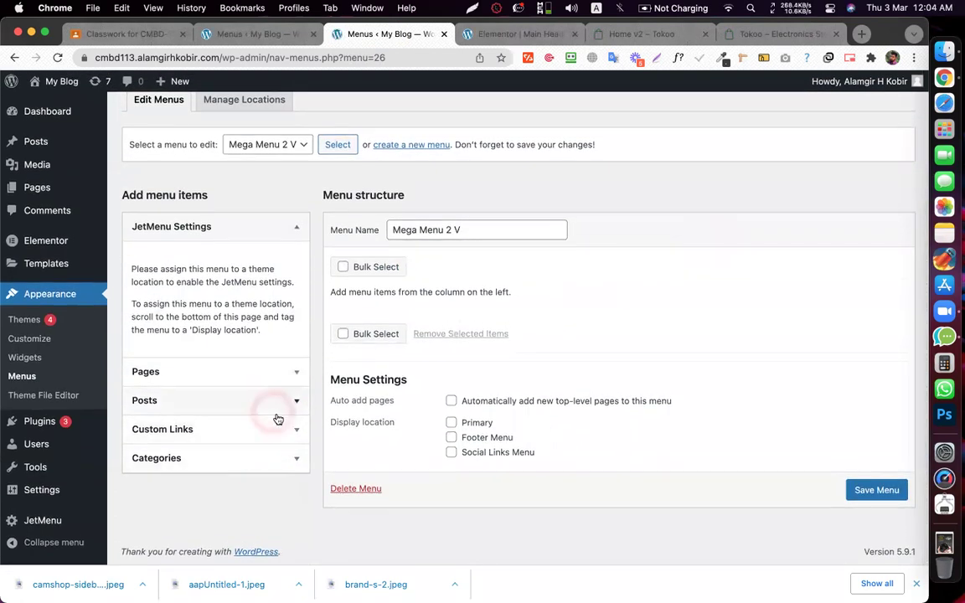
{"action": "left_click", "coordinate": [737, 35]}
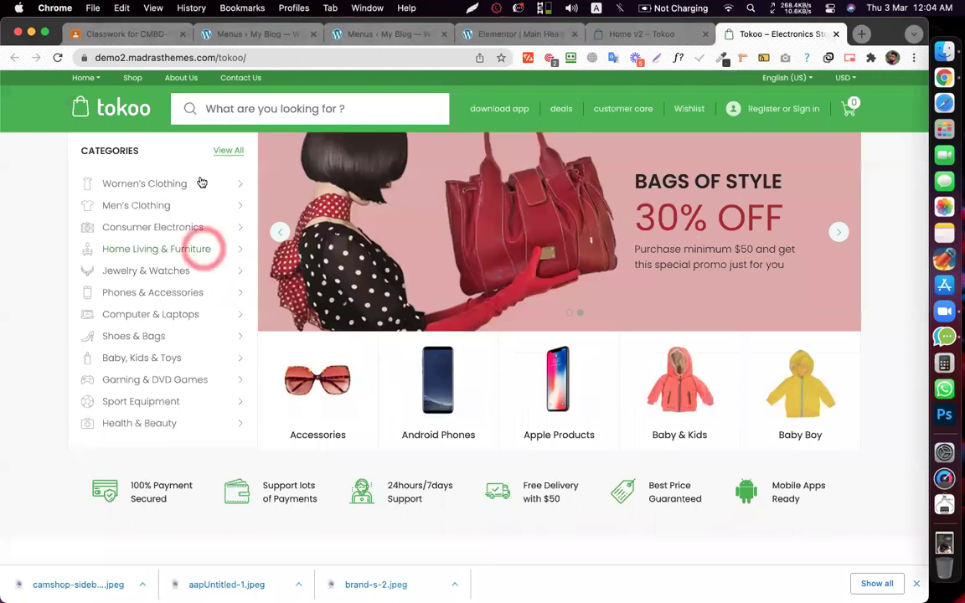
- Add Women's Clothing and Men's Clothing as custom links to Mega Menu 2 V
{"action": "right_click", "coordinate": [158, 181]}
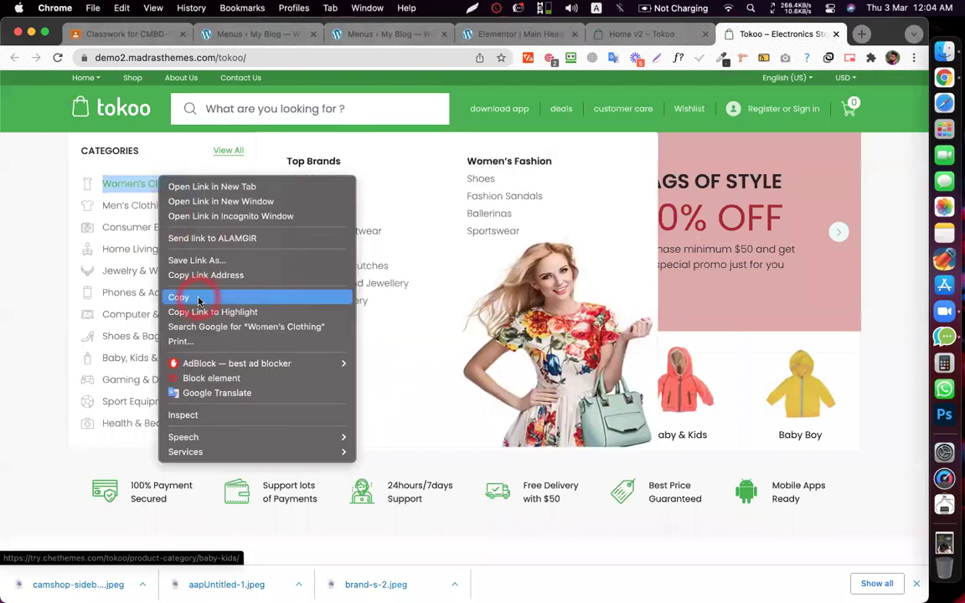
{"action": "left_click", "coordinate": [178, 297]}
{"action": "left_click", "coordinate": [510, 34]}
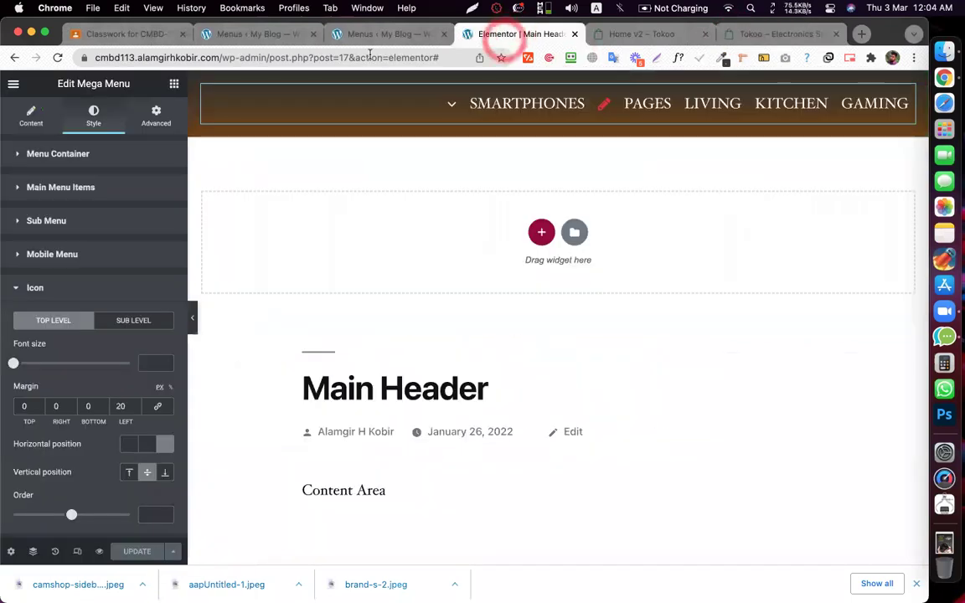
{"action": "left_click", "coordinate": [358, 34]}
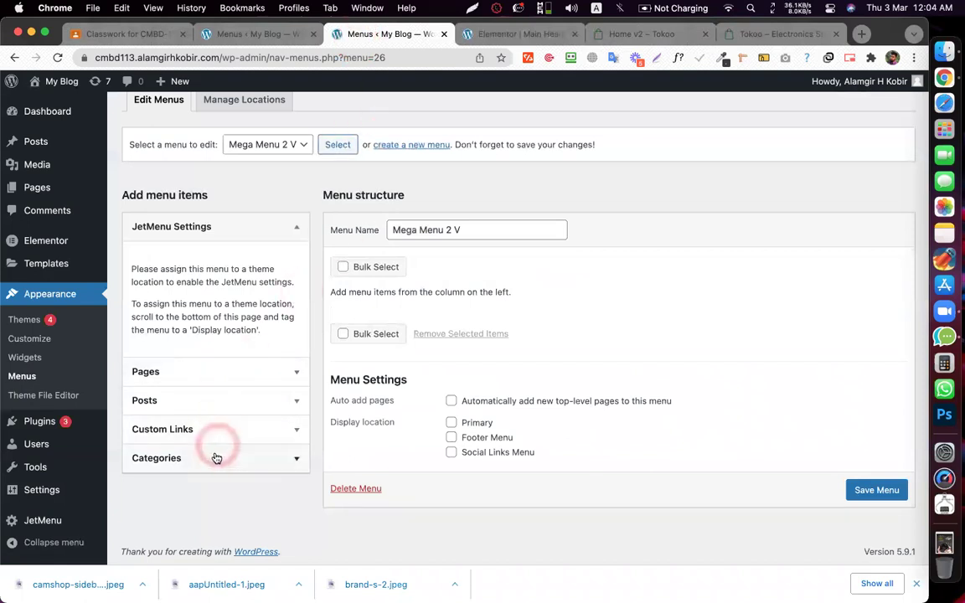
{"action": "left_click", "coordinate": [207, 429]}
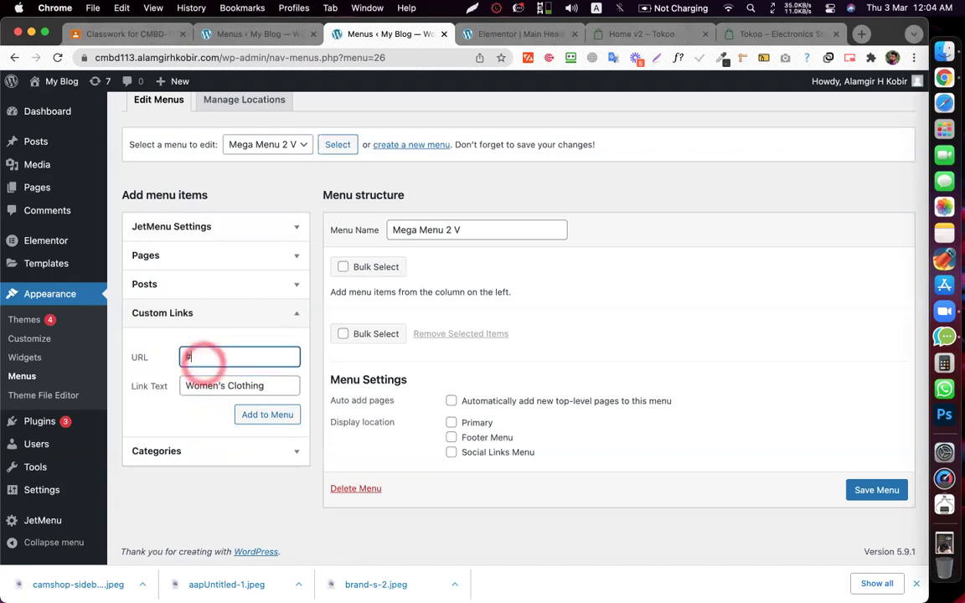
{"action": "left_click", "coordinate": [258, 415]}
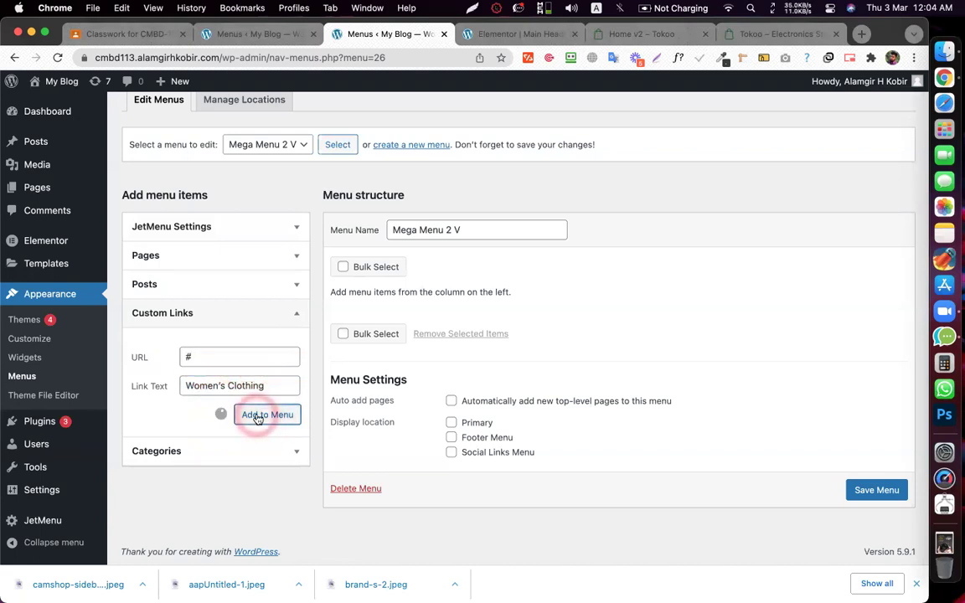
{"action": "left_click", "coordinate": [212, 388]}
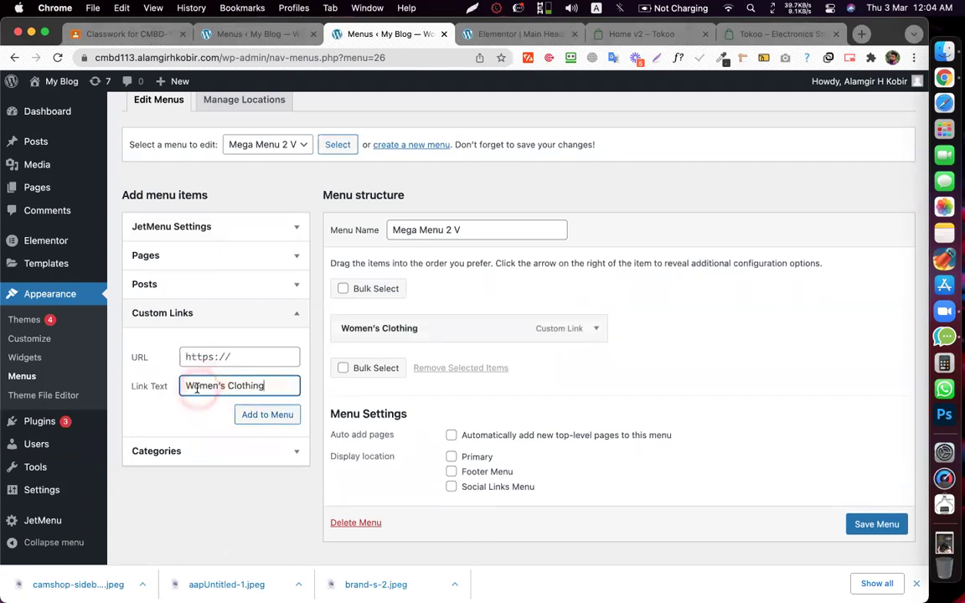
{"action": "left_click", "coordinate": [233, 348]}
{"action": "left_click", "coordinate": [261, 414]}
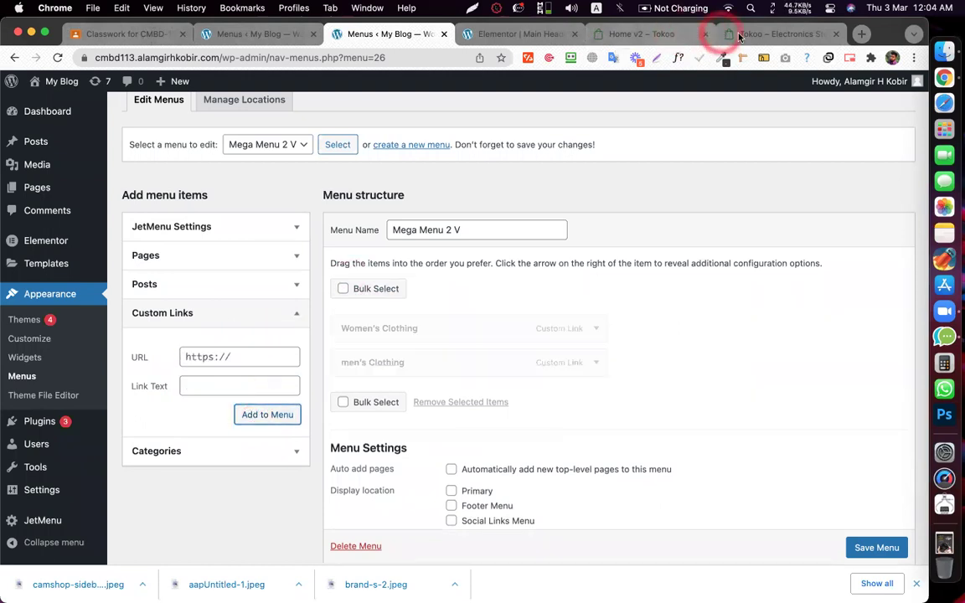
- Copy Consumer Electronics from the Tokoo category list and add it as a custom link
{"action": "left_click", "coordinate": [743, 34]}
{"action": "left_click", "coordinate": [134, 230]}
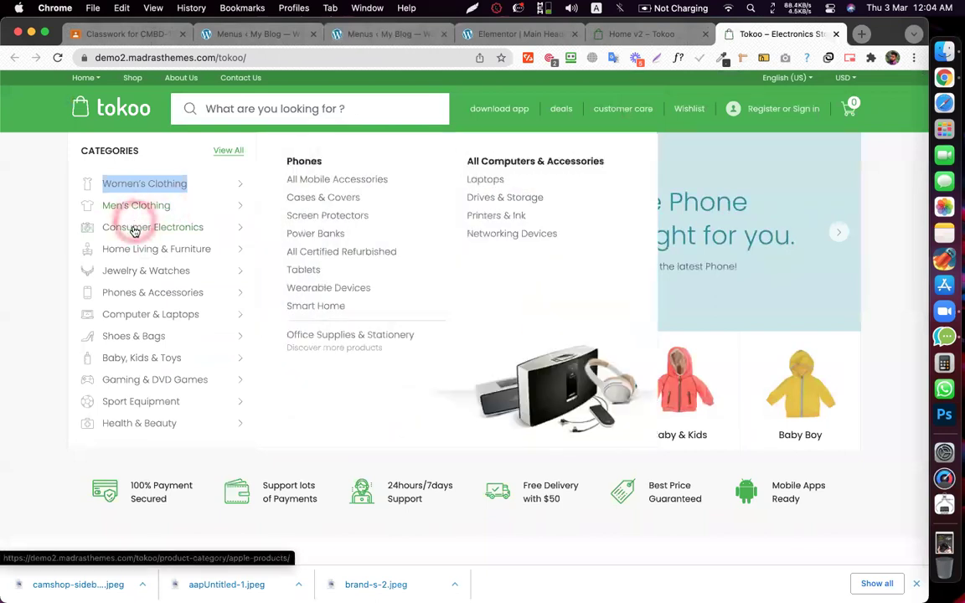
{"action": "right_click", "coordinate": [134, 233]}
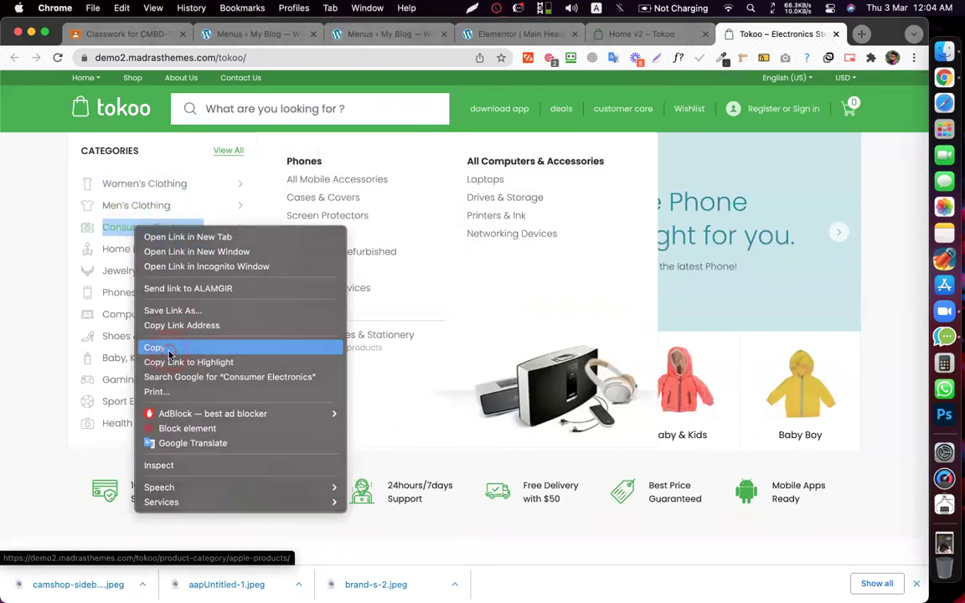
{"action": "left_click", "coordinate": [151, 347]}
{"action": "left_click_drag", "start_coordinate": [416, 34], "coordinate": [565, 23]}
{"action": "left_click", "coordinate": [200, 382]}
{"action": "key", "text": "super+v"}
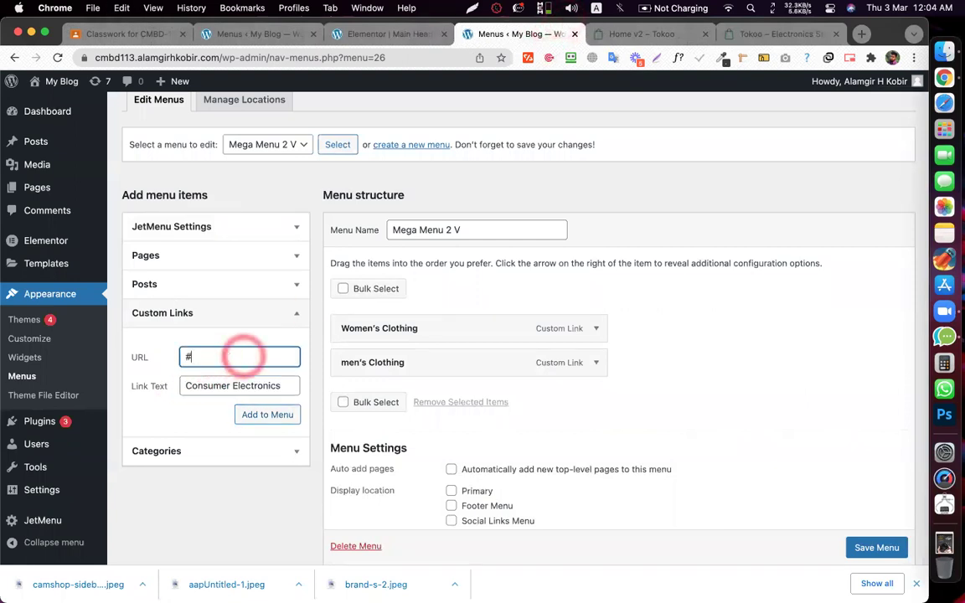
{"action": "left_click", "coordinate": [254, 414]}
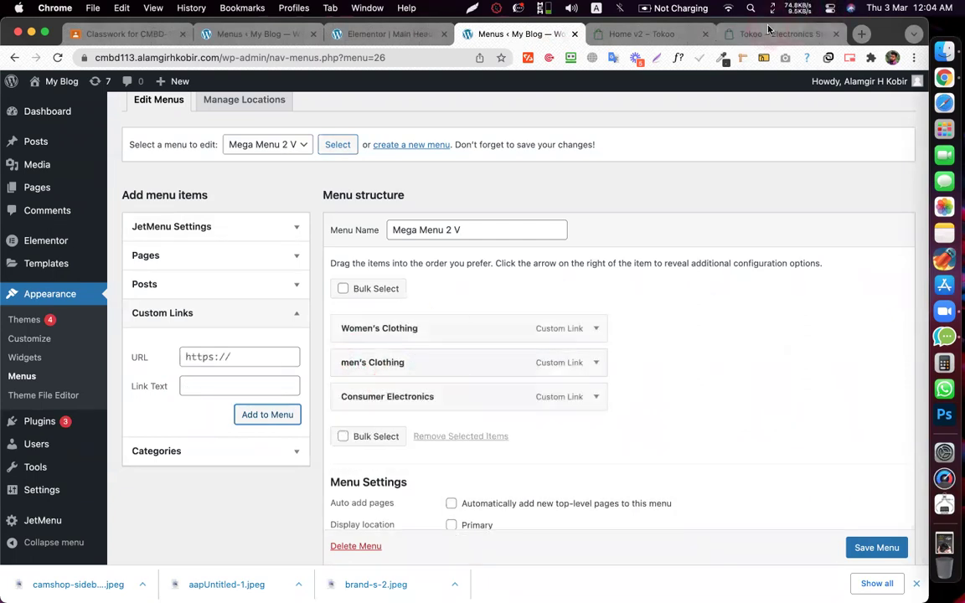
- Add Home Living & Furniture as a custom link with URL '#'
{"action": "left_click", "coordinate": [769, 30]}
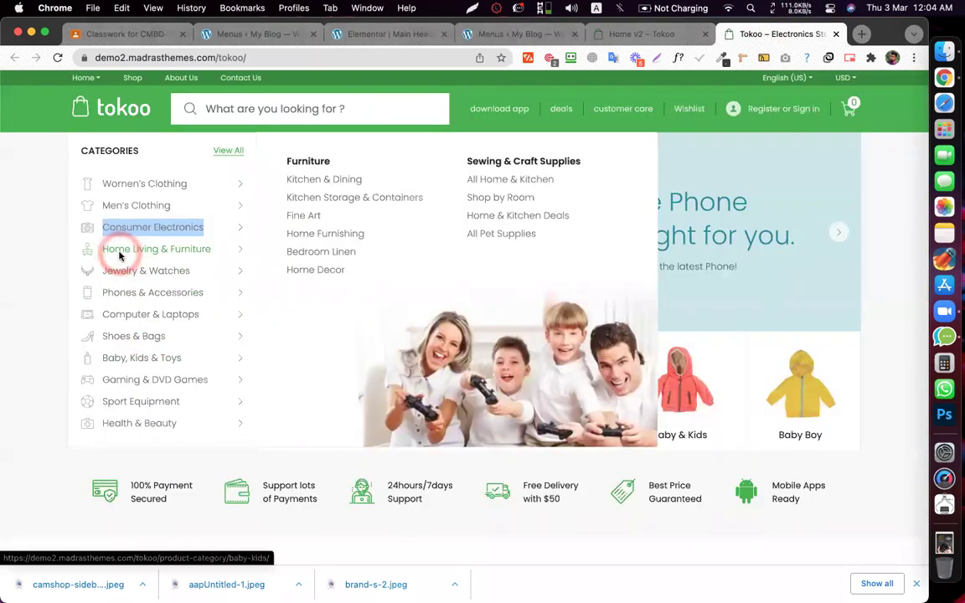
{"action": "right_click", "coordinate": [120, 253]}
{"action": "left_click", "coordinate": [144, 372]}
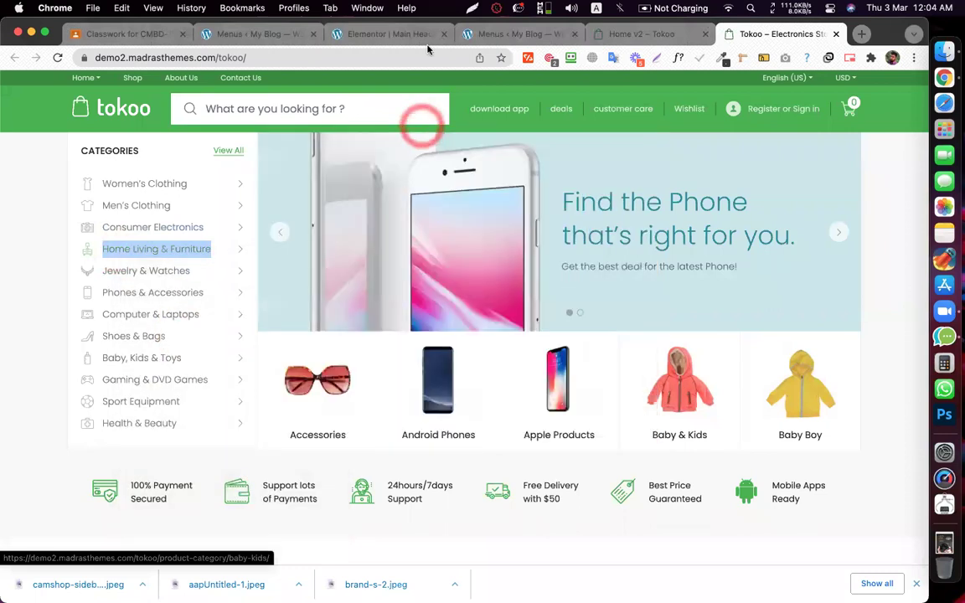
{"action": "left_click", "coordinate": [475, 35]}
{"action": "left_click", "coordinate": [205, 380]}
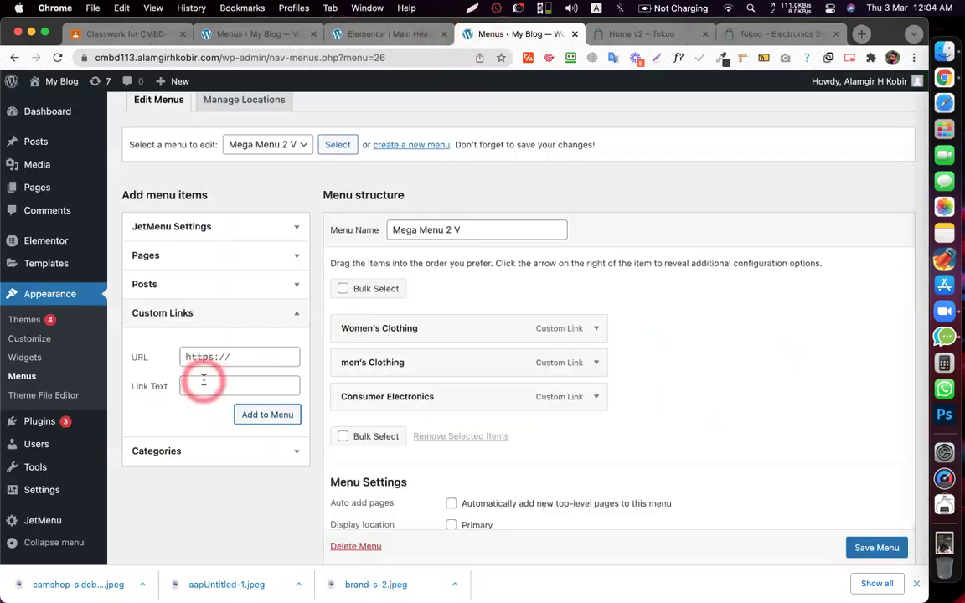
{"action": "key", "text": "super+v"}
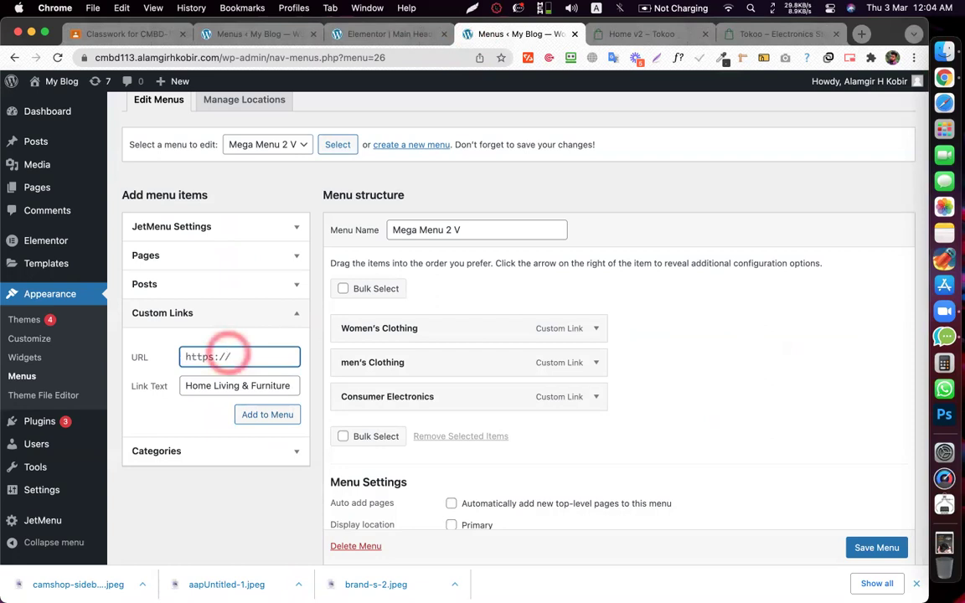
{"action": "key", "text": "super+a"}
{"action": "type", "text": "#"}
{"action": "left_click", "coordinate": [261, 423]}
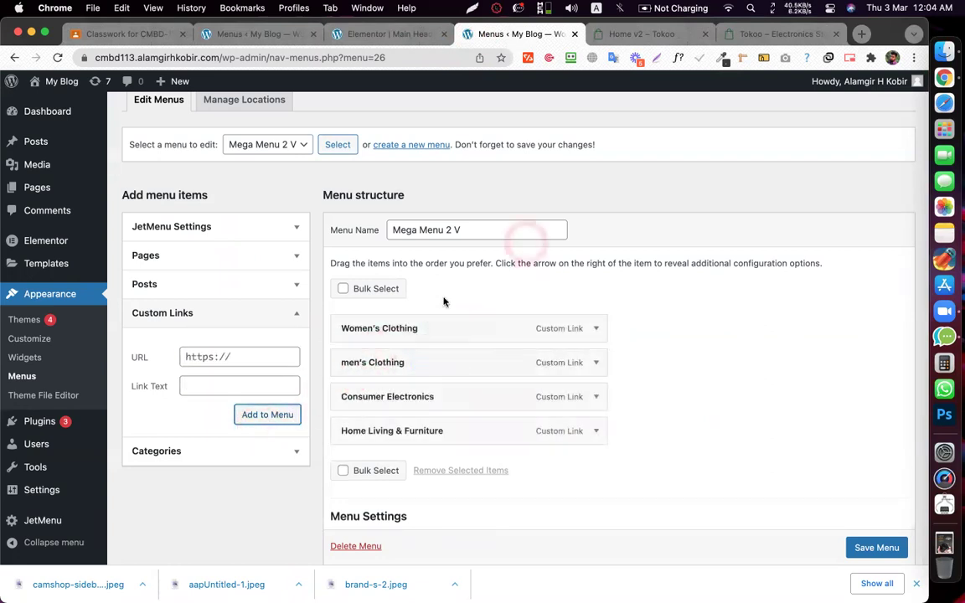
- Add Jewelry & Watches as a custom link with URL '#'
{"action": "left_click", "coordinate": [761, 40]}
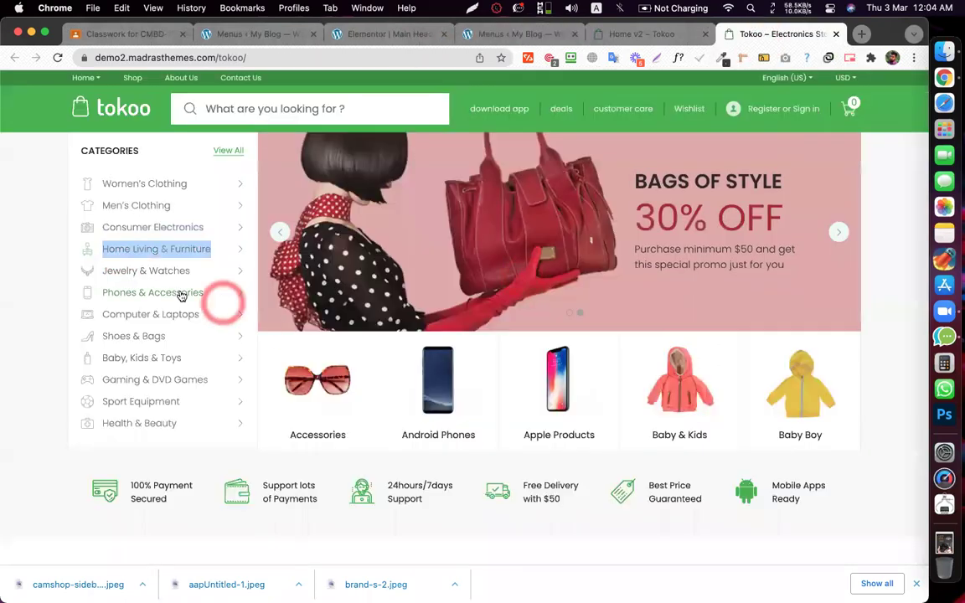
{"action": "right_click", "coordinate": [157, 273]}
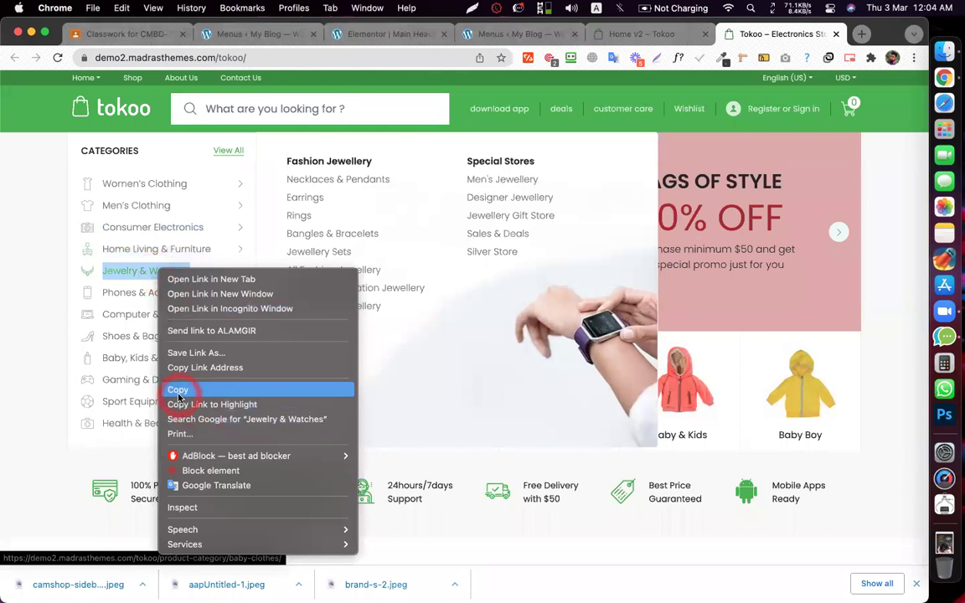
{"action": "left_click", "coordinate": [177, 391]}
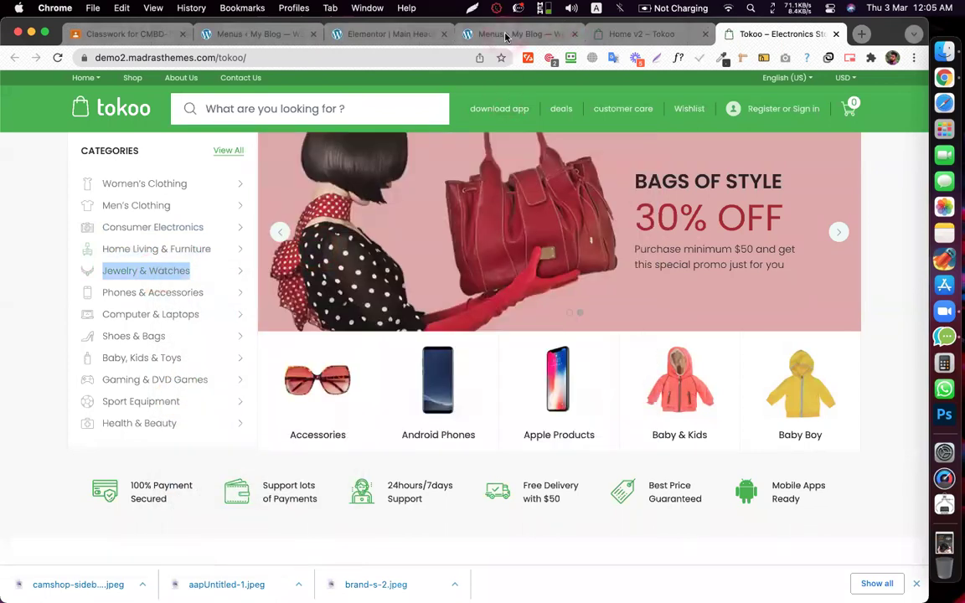
{"action": "left_click", "coordinate": [506, 35]}
{"action": "left_click", "coordinate": [214, 382]}
{"action": "key", "text": "cmd+v"}
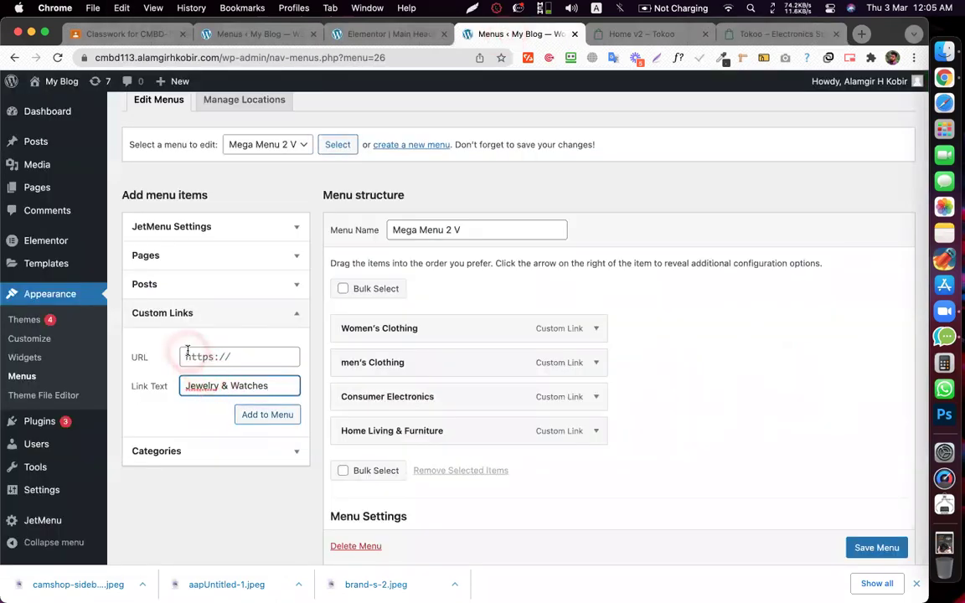
{"action": "left_click", "coordinate": [193, 352]}
{"action": "type", "text": "#"}
{"action": "left_click", "coordinate": [263, 417]}
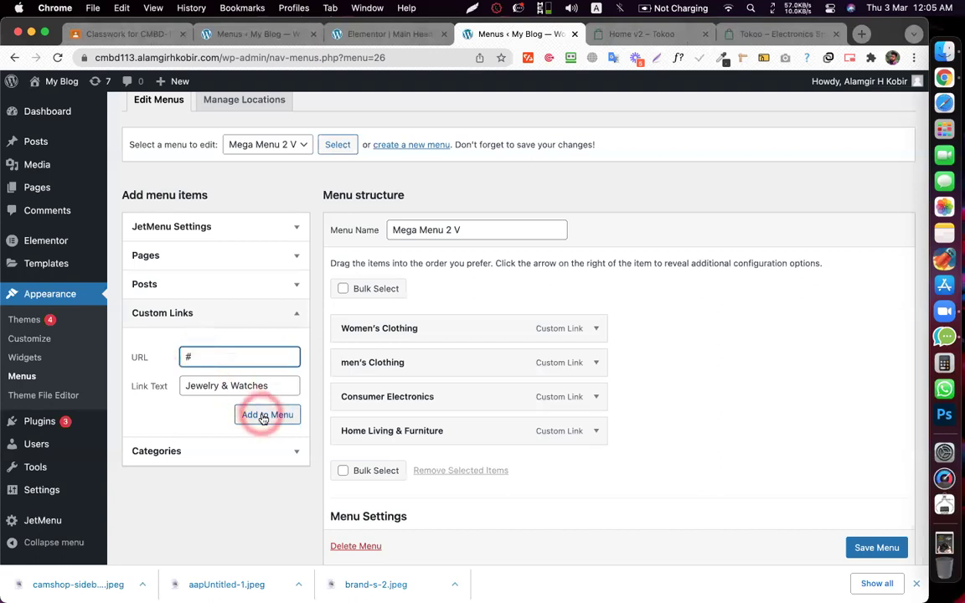
- Save Mega Menu 2 V and view the Tokoo storefront's category menu
{"action": "scroll", "coordinate": [645, 289], "scroll_direction": "down", "scroll_amount": 2}
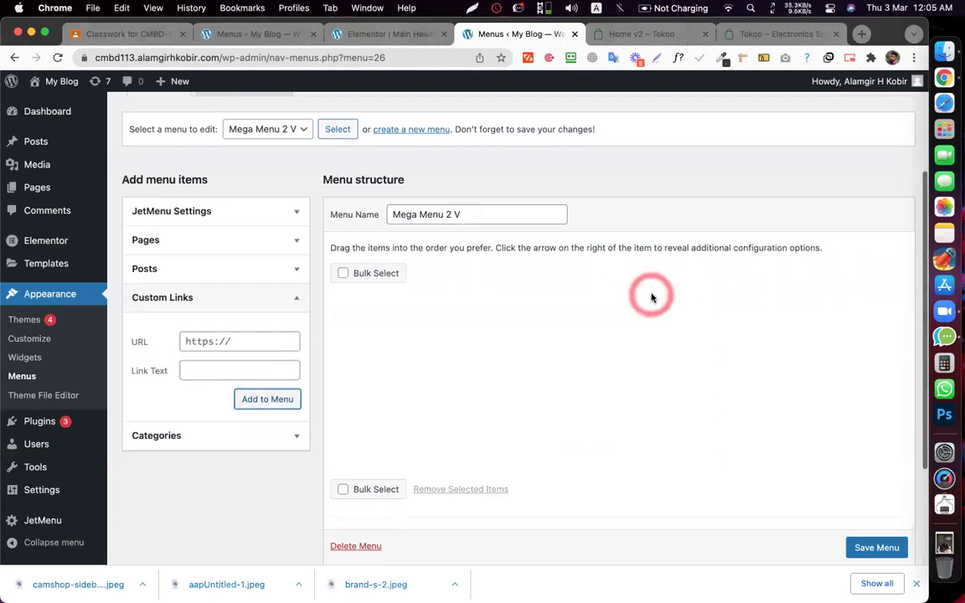
{"action": "scroll", "coordinate": [651, 297], "scroll_direction": "down", "scroll_amount": 1}
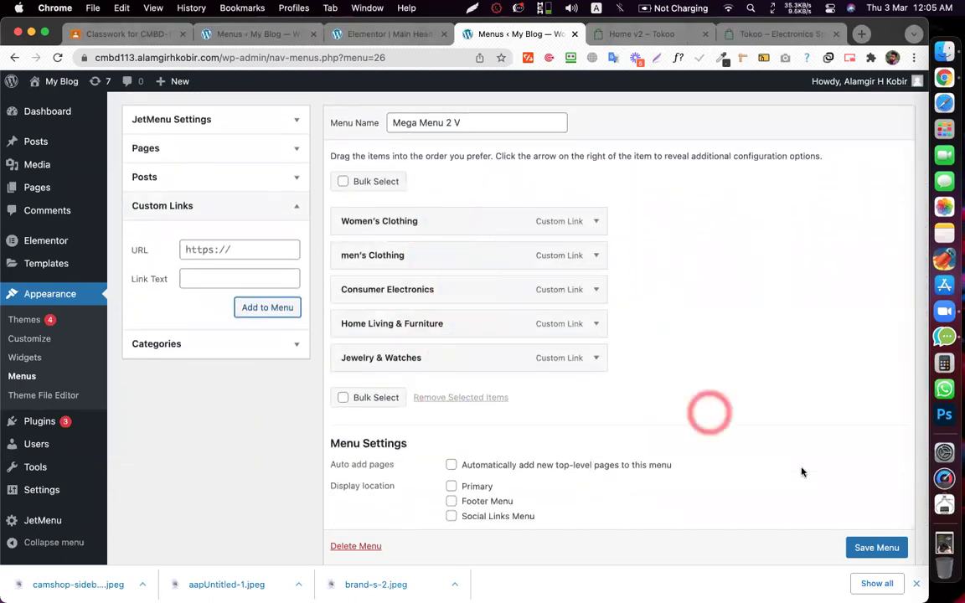
{"action": "scroll", "coordinate": [859, 539], "scroll_direction": "down", "scroll_amount": 1}
{"action": "left_click", "coordinate": [864, 519]}
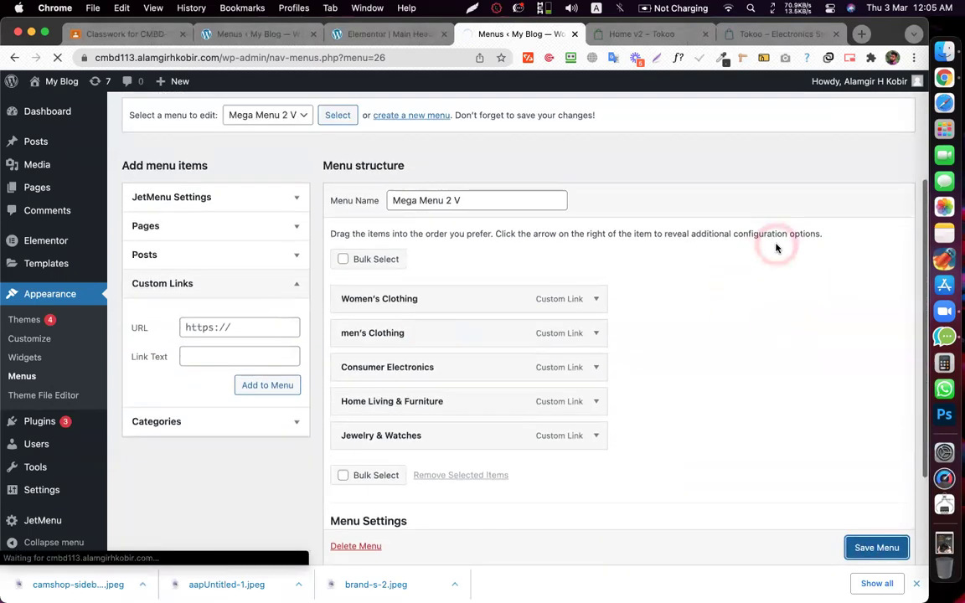
{"action": "scroll", "coordinate": [774, 246], "scroll_direction": "down", "scroll_amount": 5}
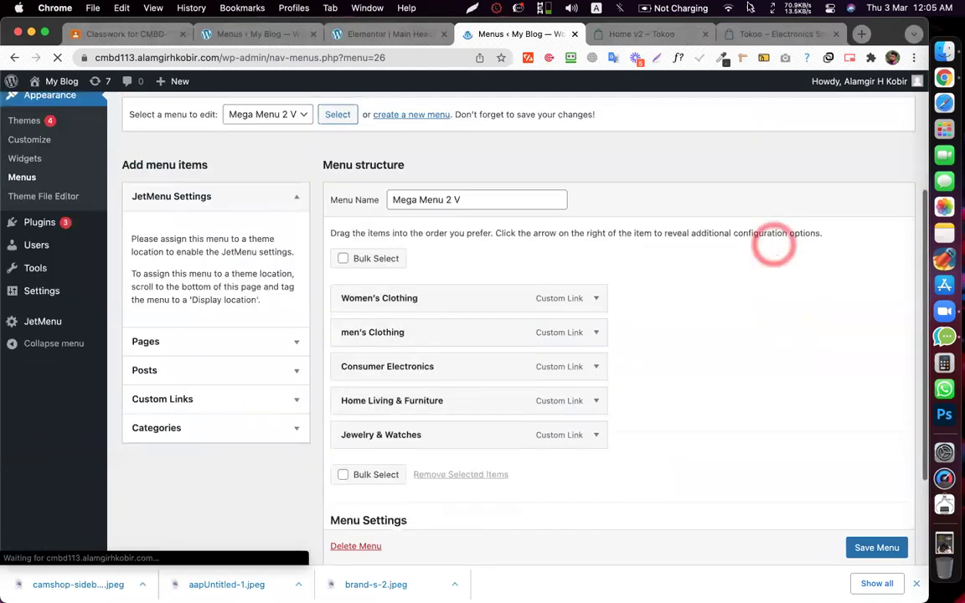
{"action": "key", "text": "super+9"}
{"action": "left_click", "coordinate": [182, 165]}
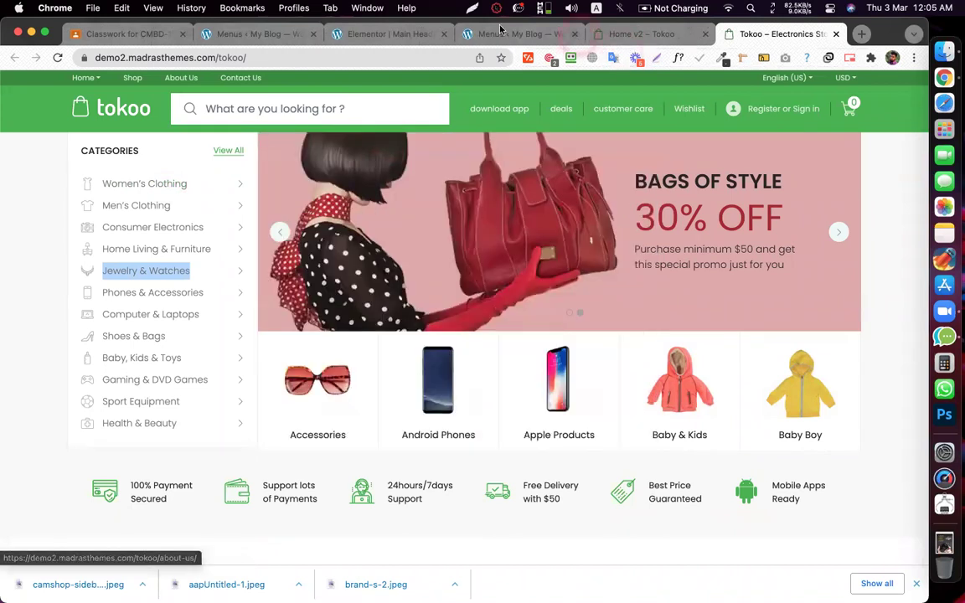
- Select and load Mega Menu 1 on the WordPress Menus page
{"action": "left_click", "coordinate": [469, 38]}
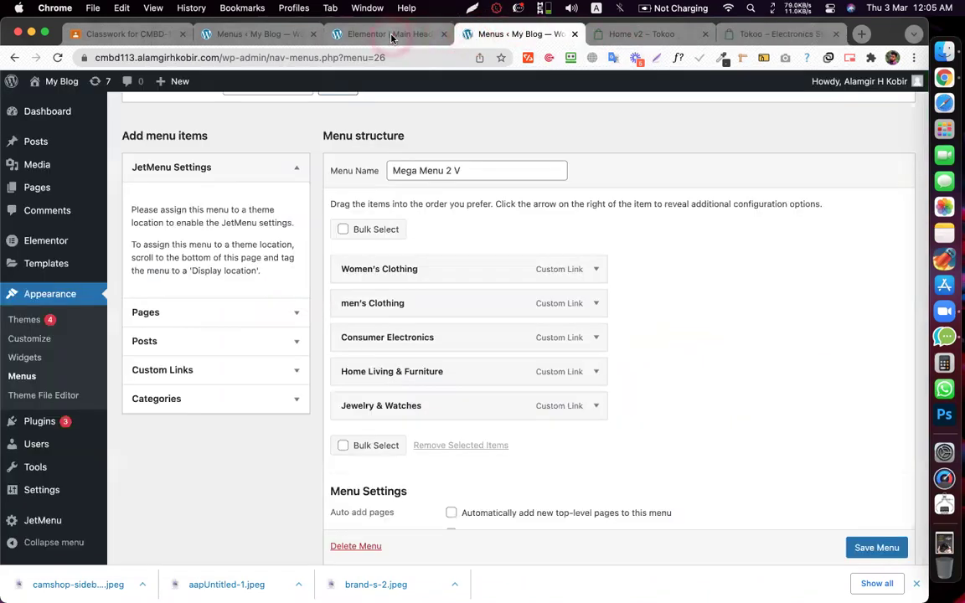
{"action": "left_click", "coordinate": [391, 35]}
{"action": "left_click", "coordinate": [258, 32]}
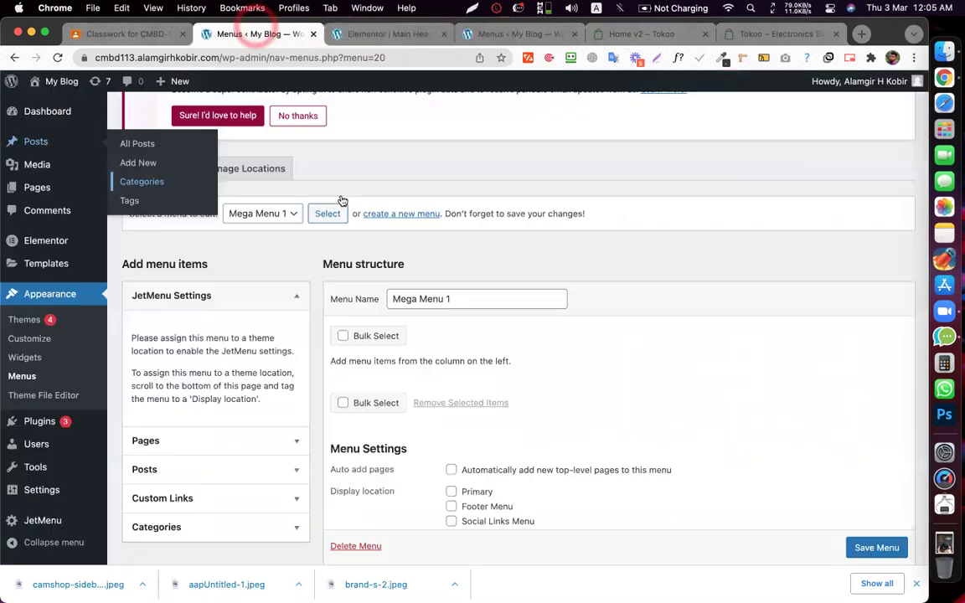
{"action": "left_click", "coordinate": [278, 216]}
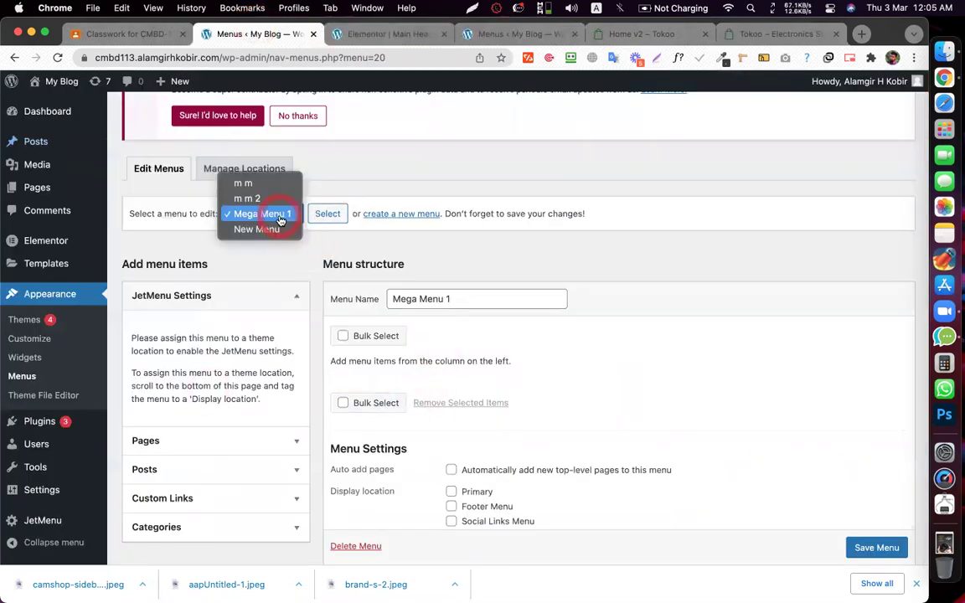
{"action": "left_click", "coordinate": [332, 214]}
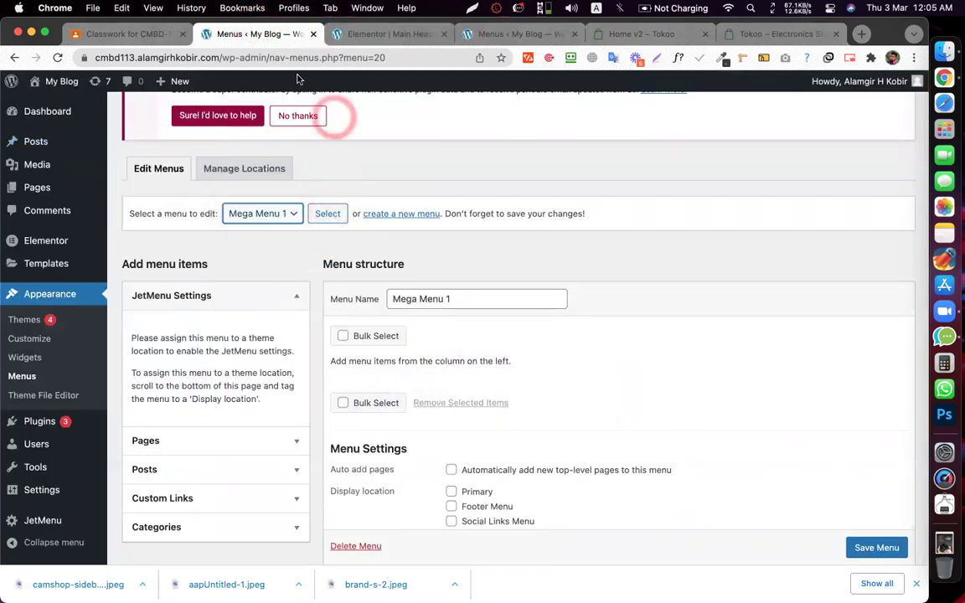
{"action": "left_click", "coordinate": [328, 214]}
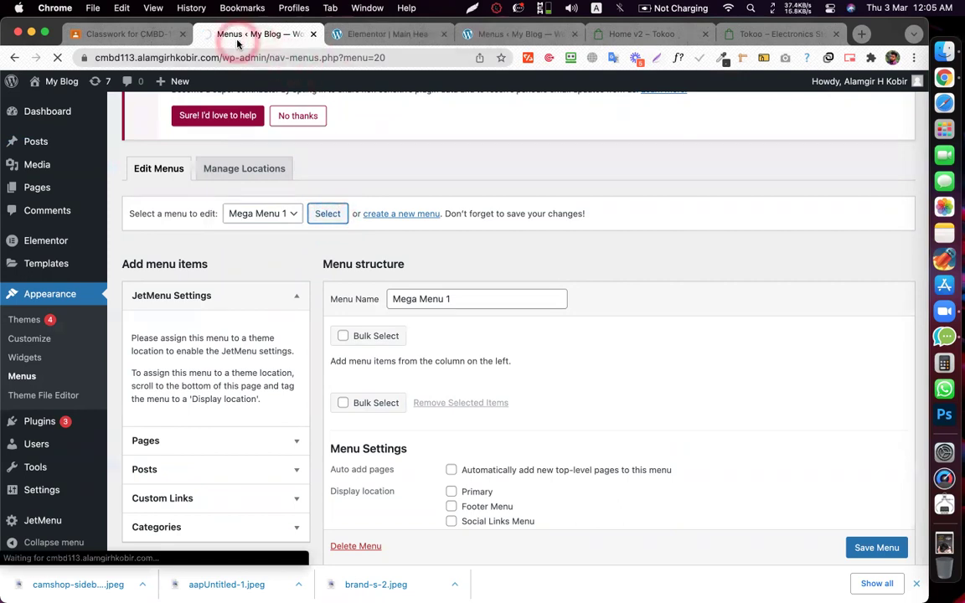
{"action": "scroll", "coordinate": [457, 401], "scroll_direction": "down", "scroll_amount": 3}
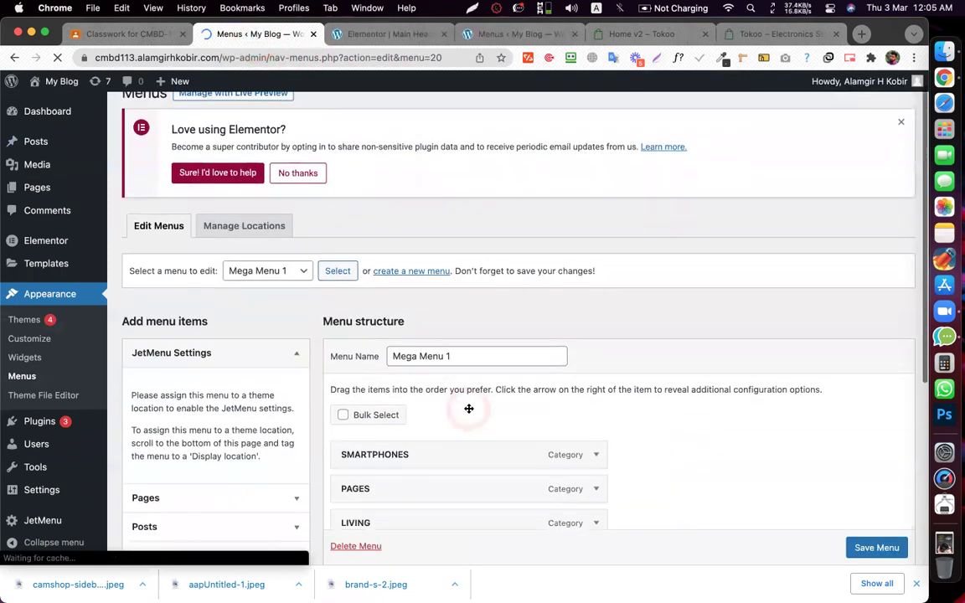
- Copy the SMARTPHONES mega content section in Elementor, then close that editor tab
{"action": "left_click", "coordinate": [439, 385]}
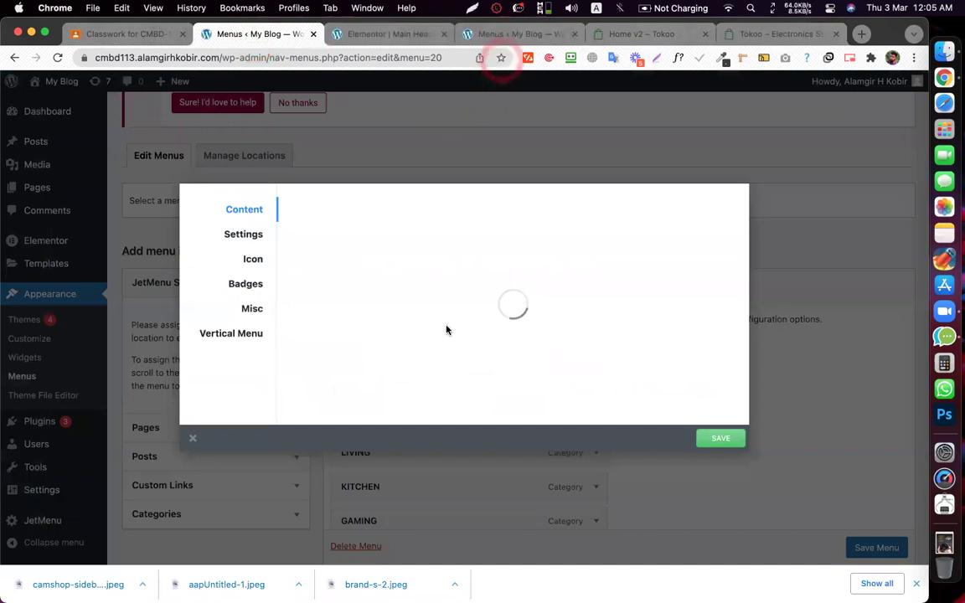
{"action": "left_click", "coordinate": [491, 329]}
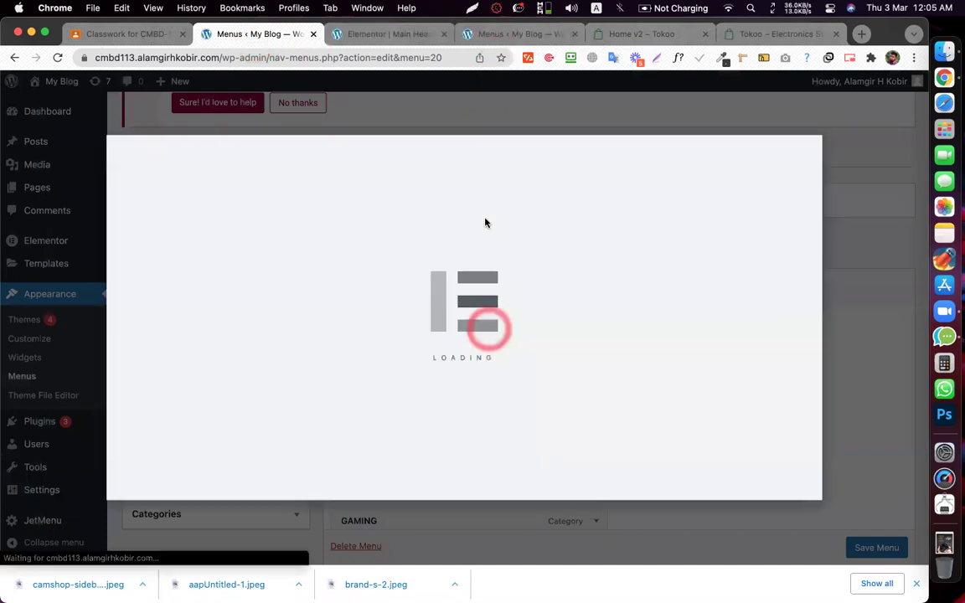
{"action": "left_click", "coordinate": [498, 33]}
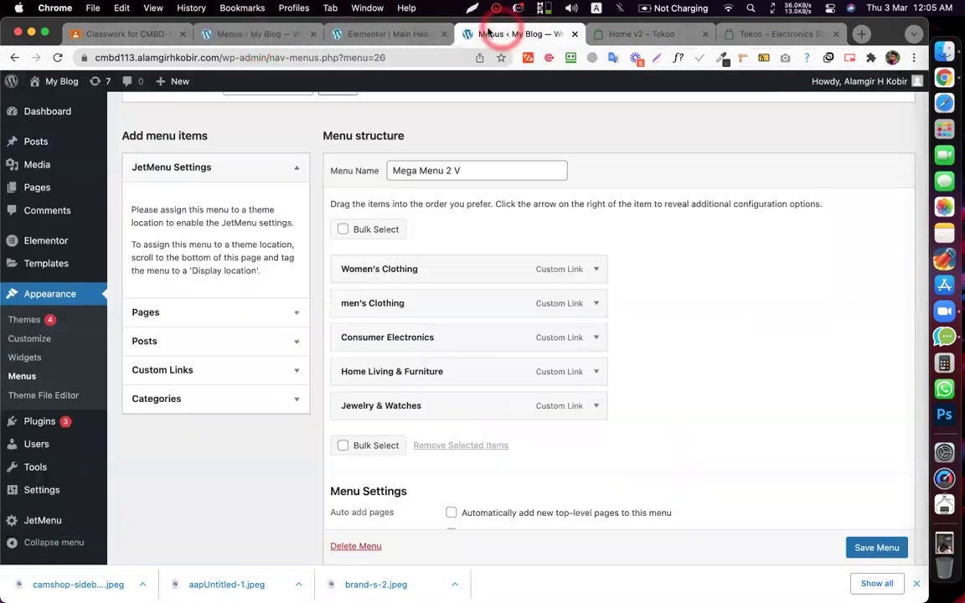
{"action": "left_click", "coordinate": [221, 34]}
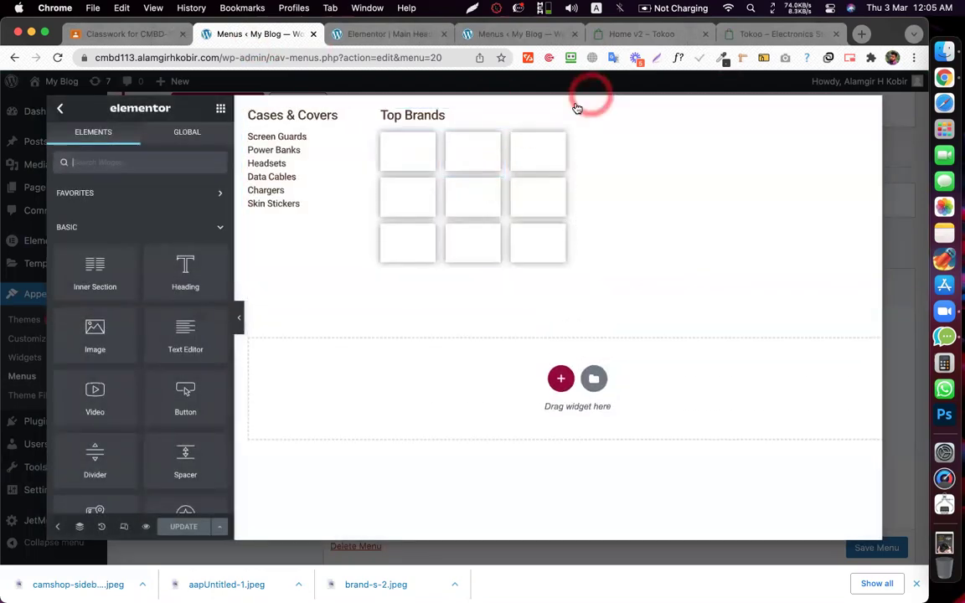
{"action": "right_click", "coordinate": [573, 106]}
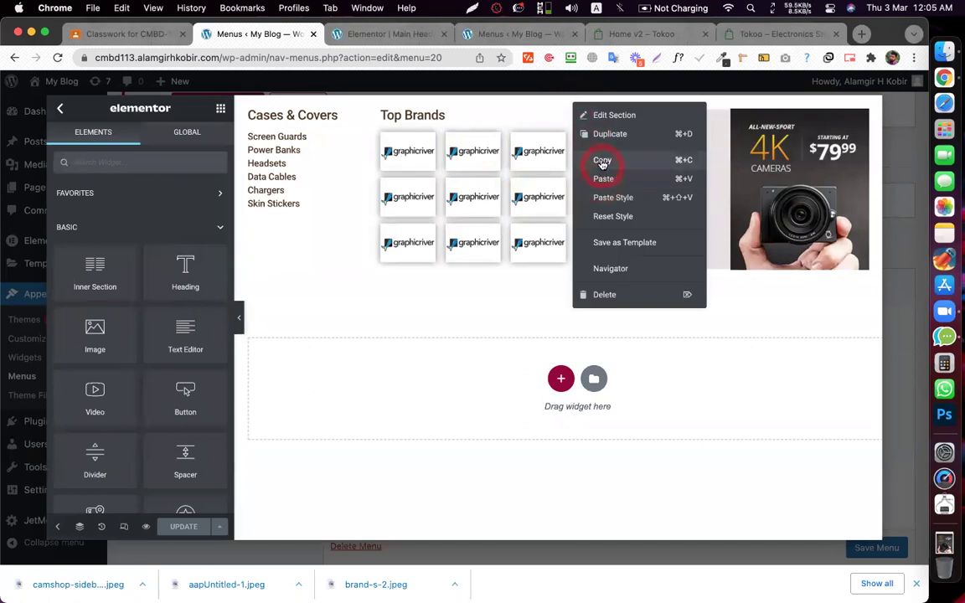
{"action": "left_click", "coordinate": [601, 163]}
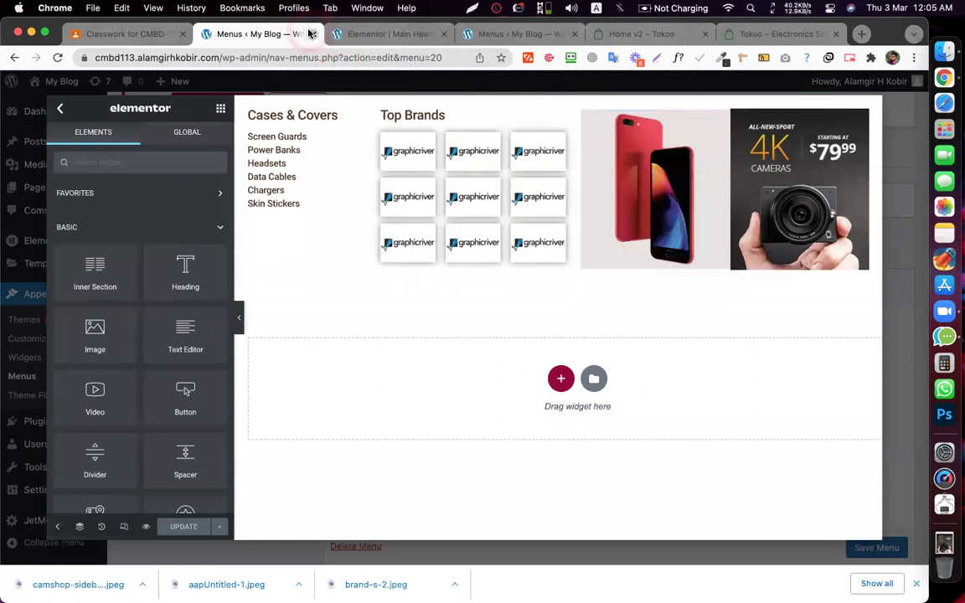
{"action": "left_click", "coordinate": [312, 33]}
{"action": "left_click", "coordinate": [351, 47]}
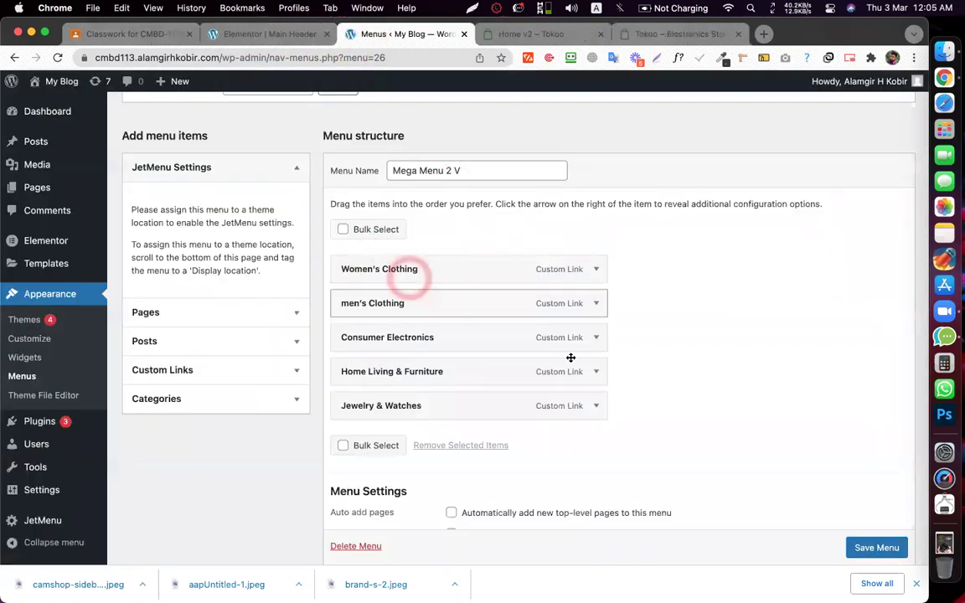
- Check the Women's Clothing flyout on the Tokoo storefront
{"action": "scroll", "coordinate": [710, 329], "scroll_direction": "up", "scroll_amount": 1}
{"action": "left_click", "coordinate": [696, 50]}
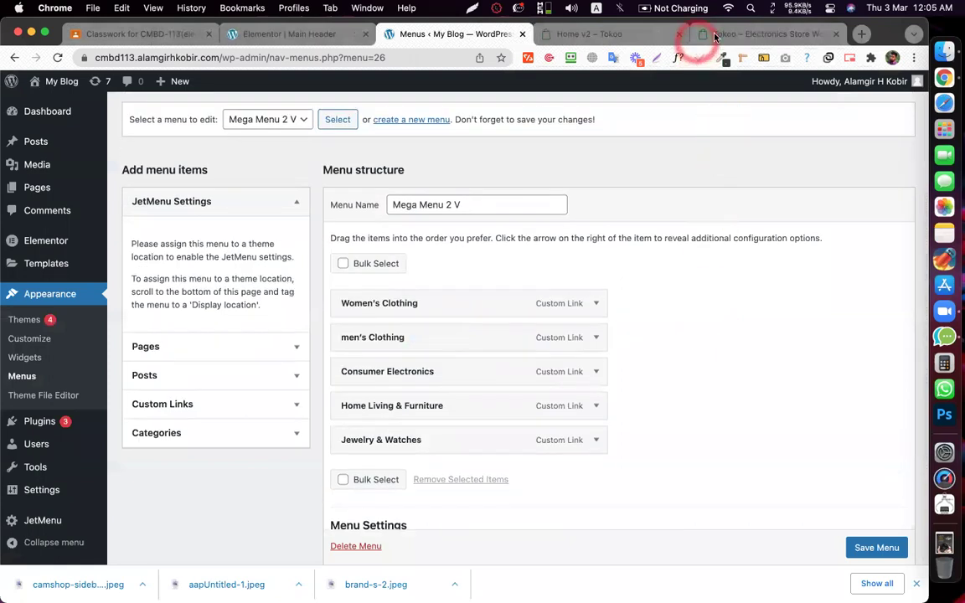
{"action": "left_click", "coordinate": [719, 35]}
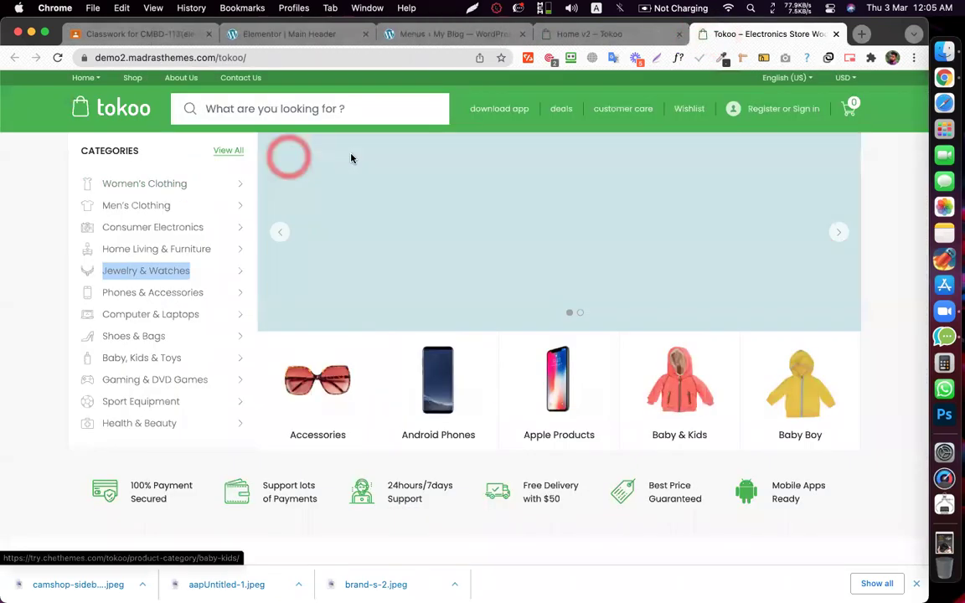
{"action": "mouse_move", "coordinate": [228, 182]}
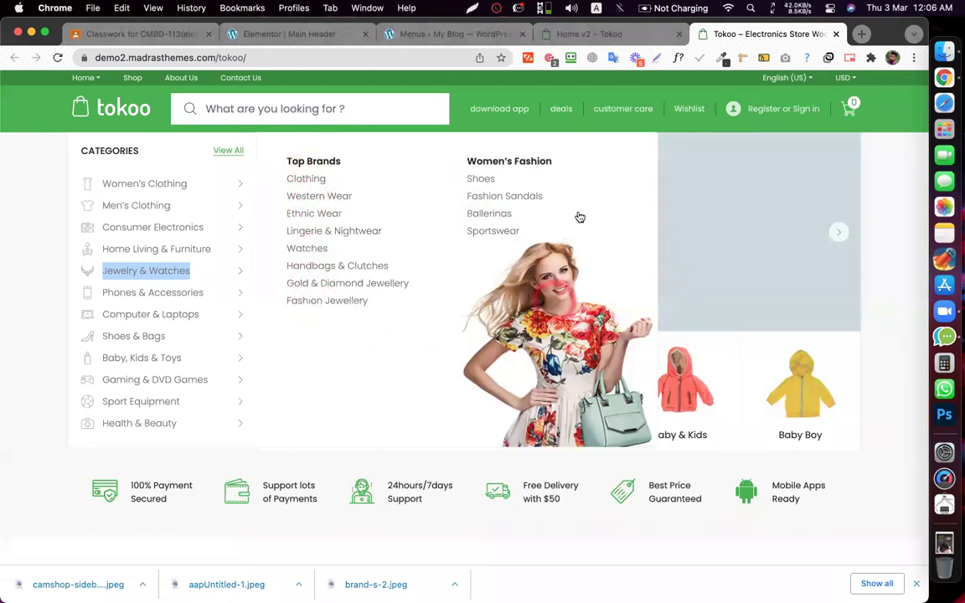
- Launch Edit Mega Menu Item Content from Women's Clothing's JetMenu settings in Mega Menu 2 V
{"action": "left_click", "coordinate": [384, 34]}
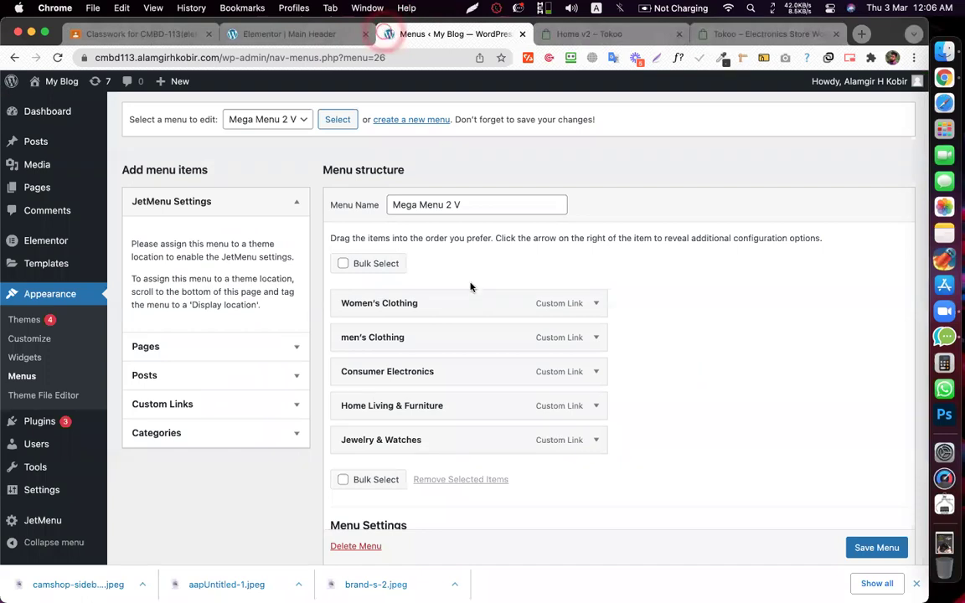
{"action": "left_click", "coordinate": [447, 303]}
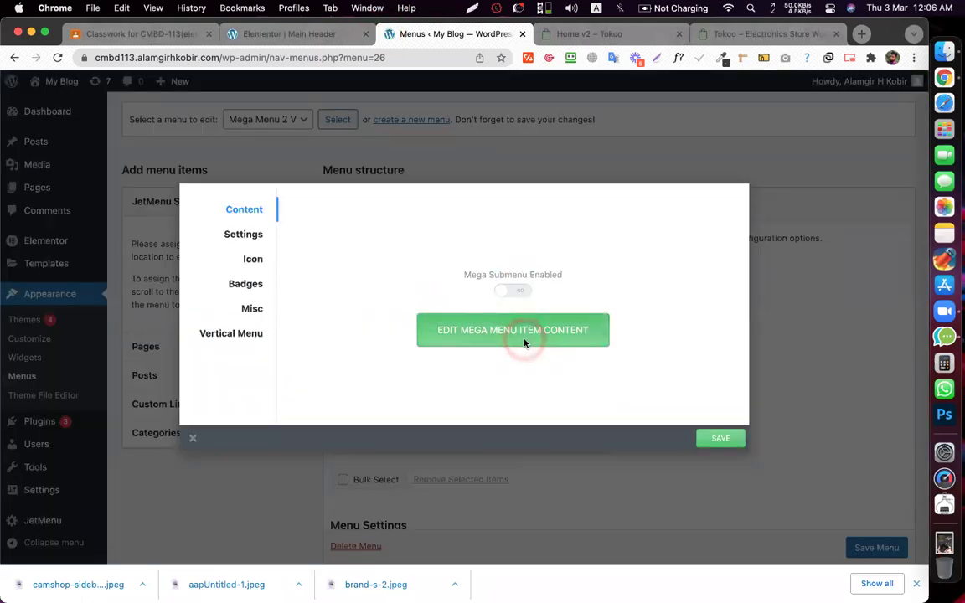
{"action": "left_click", "coordinate": [524, 342]}
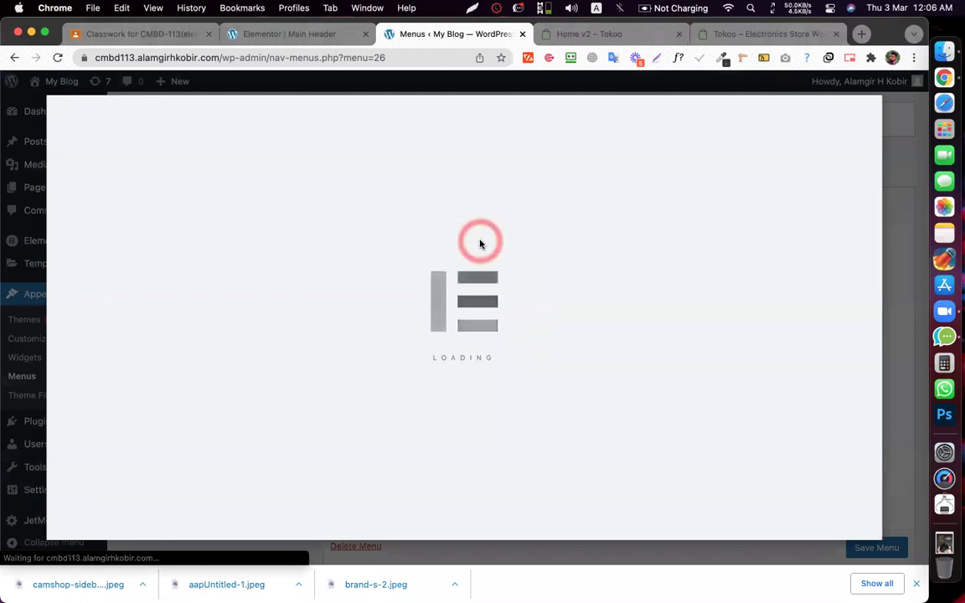
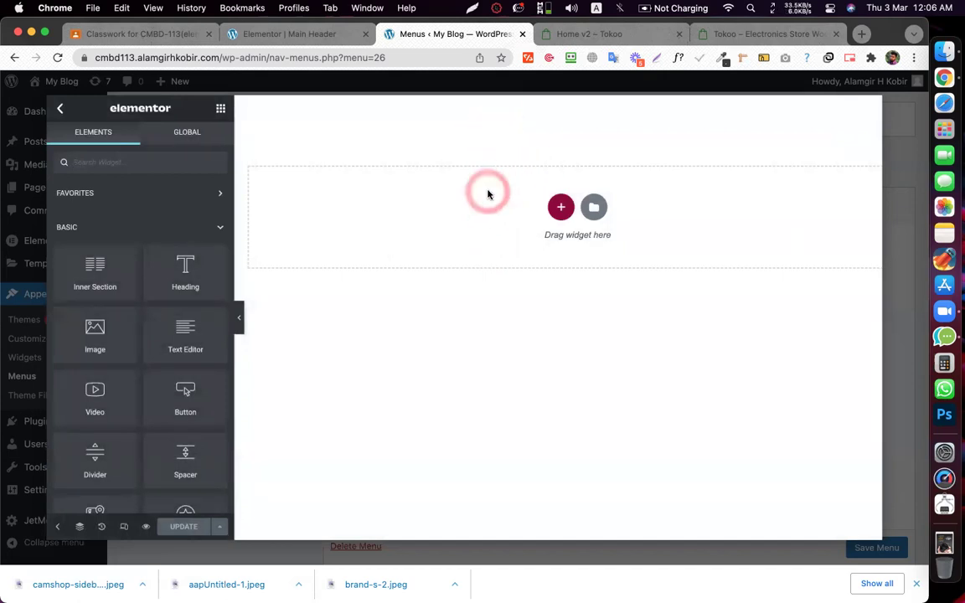
- Paste the copied mega-menu section into the empty section, then delete its brand-grid and promo image columns
{"action": "right_click", "coordinate": [501, 203]}
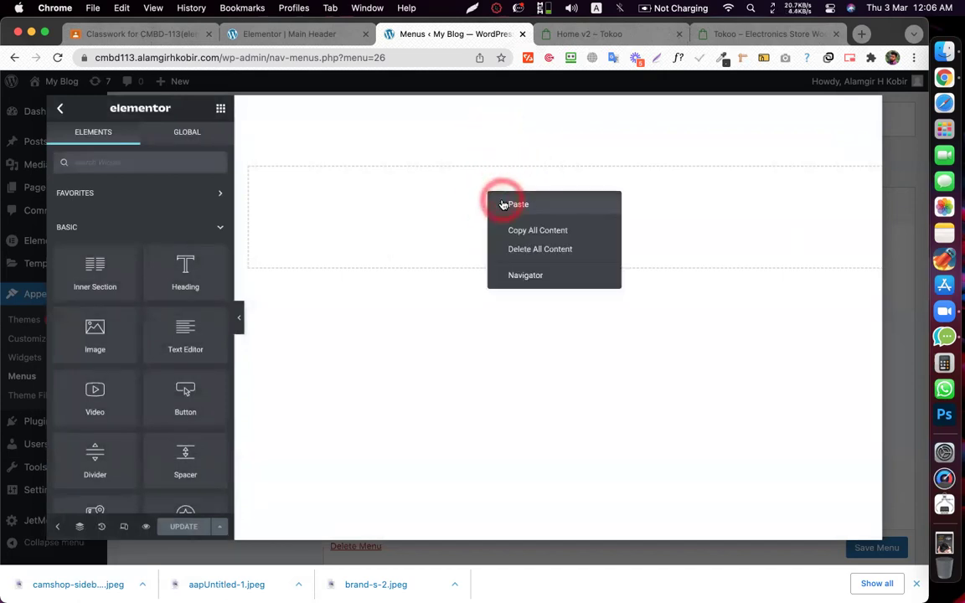
{"action": "left_click", "coordinate": [512, 205]}
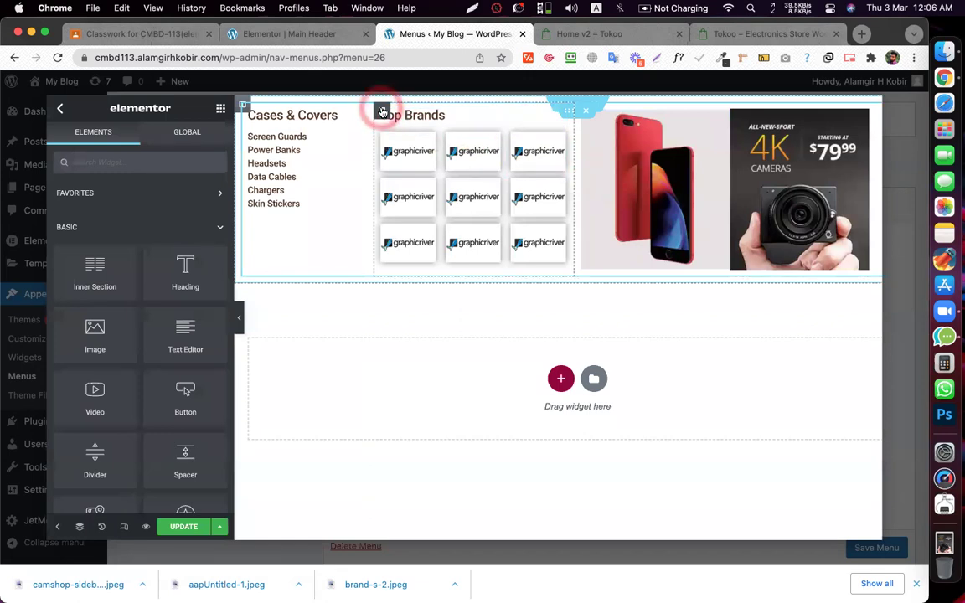
{"action": "right_click", "coordinate": [382, 112]}
{"action": "left_click", "coordinate": [444, 299]}
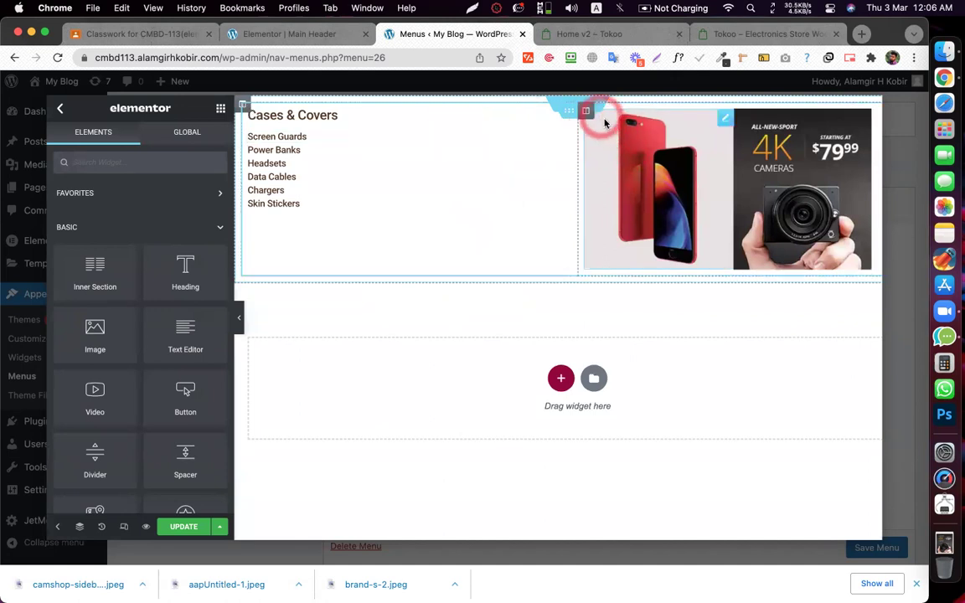
{"action": "right_click", "coordinate": [586, 111]}
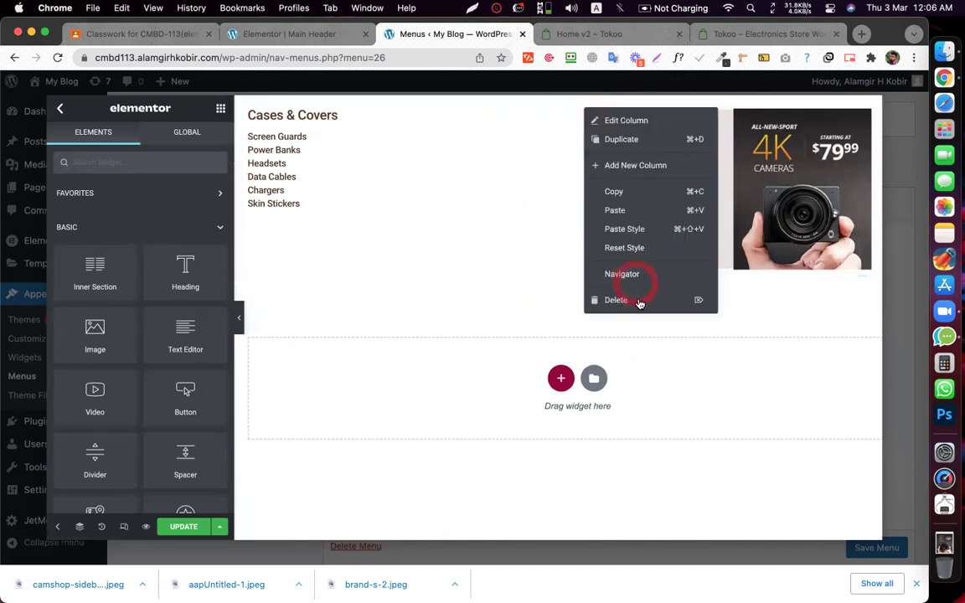
{"action": "left_click", "coordinate": [637, 300]}
- Duplicate the Cases & Covers column and add a copy of Chargers below Skin Stickers in the left list
{"action": "left_click", "coordinate": [243, 107]}
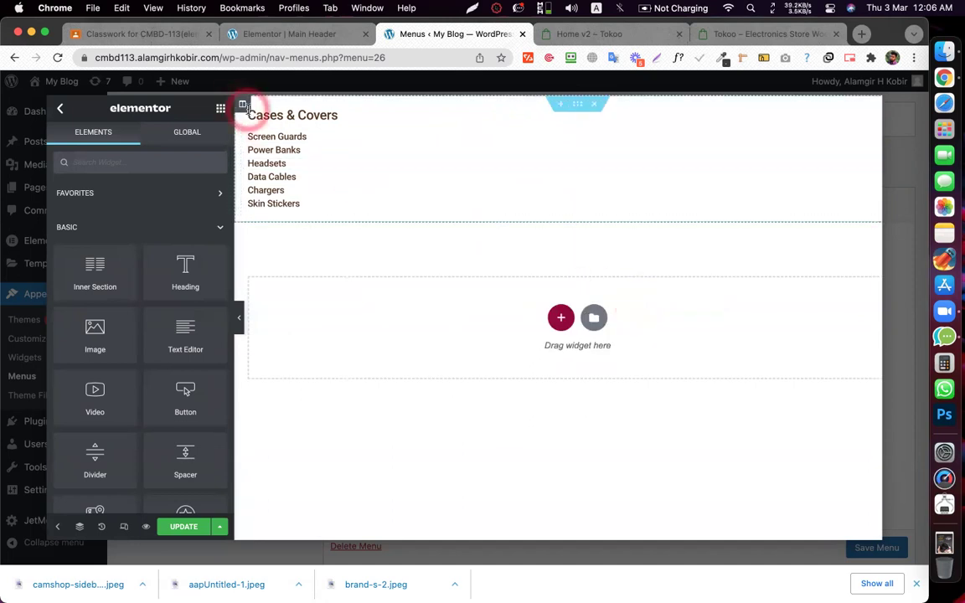
{"action": "right_click", "coordinate": [249, 116]}
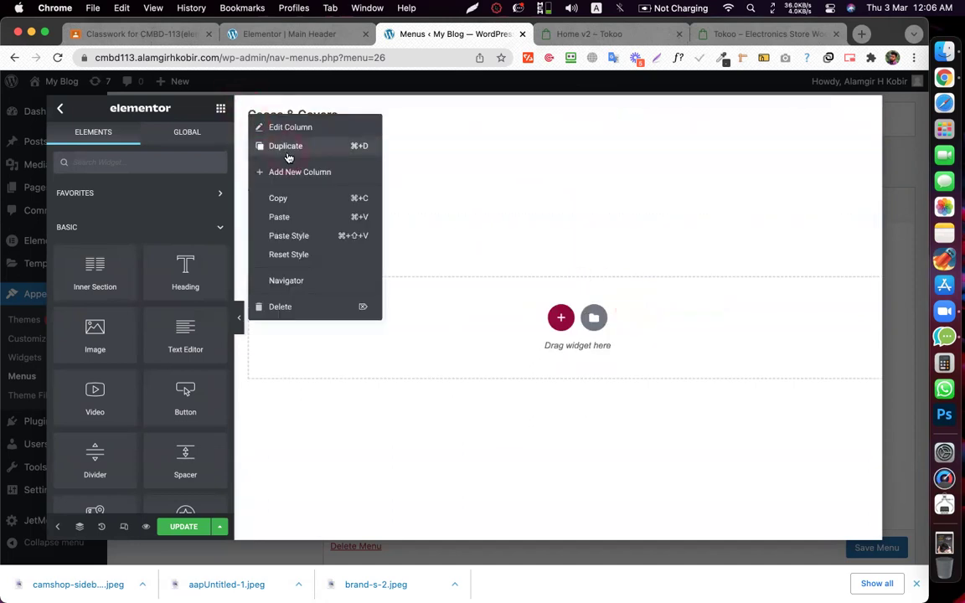
{"action": "left_click", "coordinate": [285, 152]}
{"action": "left_click", "coordinate": [303, 201]}
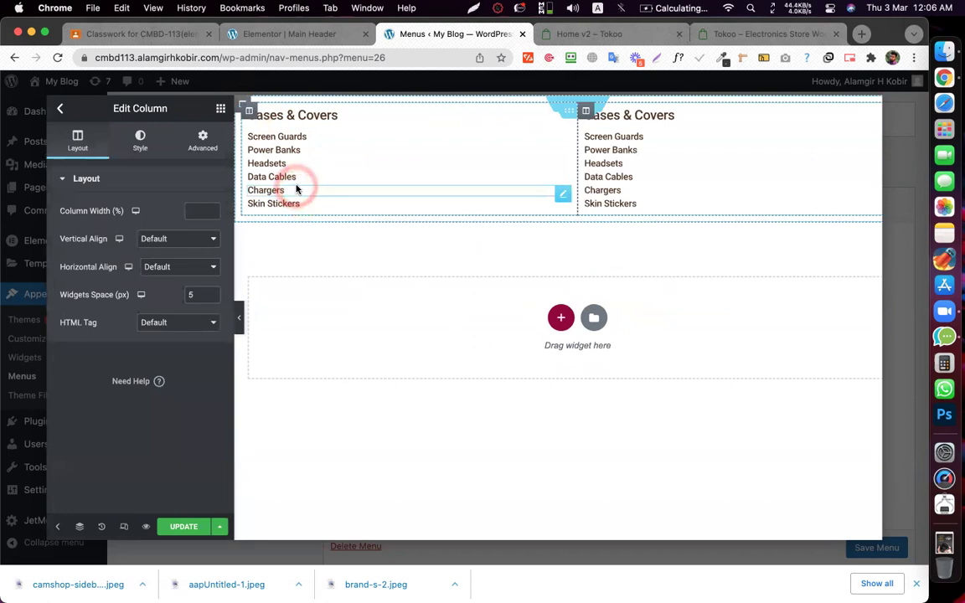
{"action": "right_click", "coordinate": [298, 189]}
{"action": "left_click", "coordinate": [331, 218]}
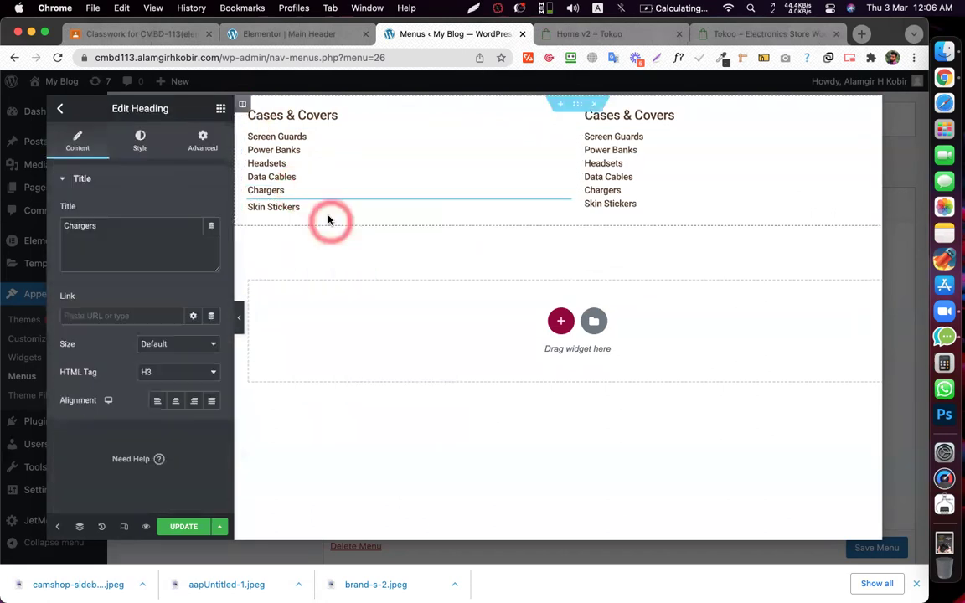
{"action": "left_click_drag", "start_coordinate": [323, 206], "coordinate": [518, 198]}
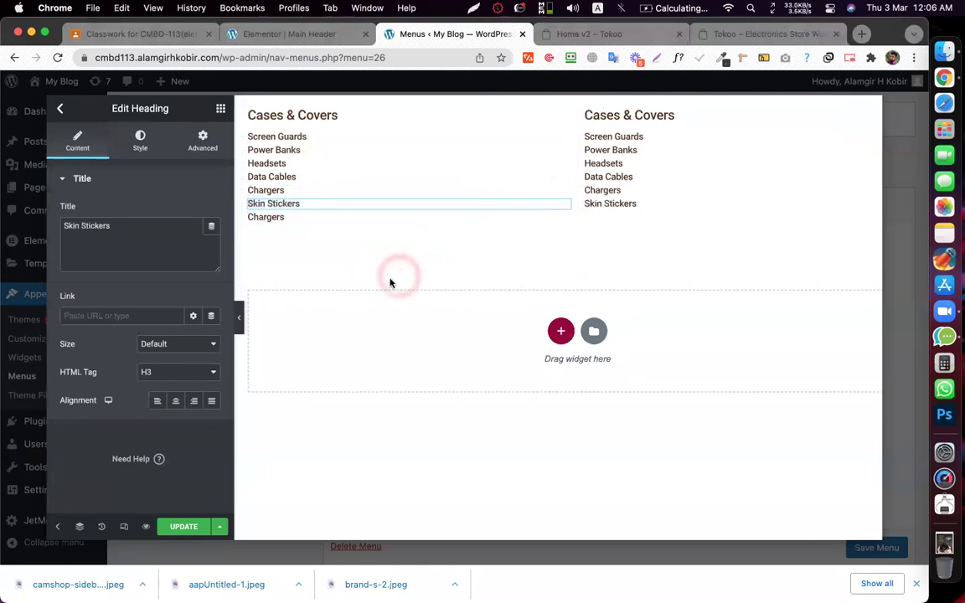
- Delete the Chargers and Skin Stickers headings from the right column
{"action": "right_click", "coordinate": [630, 189]}
{"action": "left_click", "coordinate": [657, 382]}
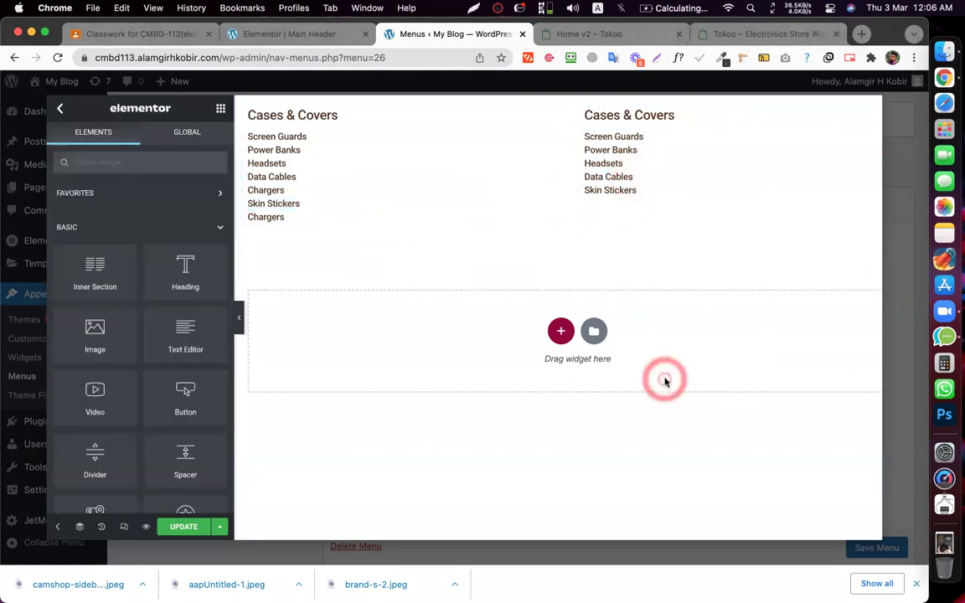
{"action": "right_click", "coordinate": [613, 191]}
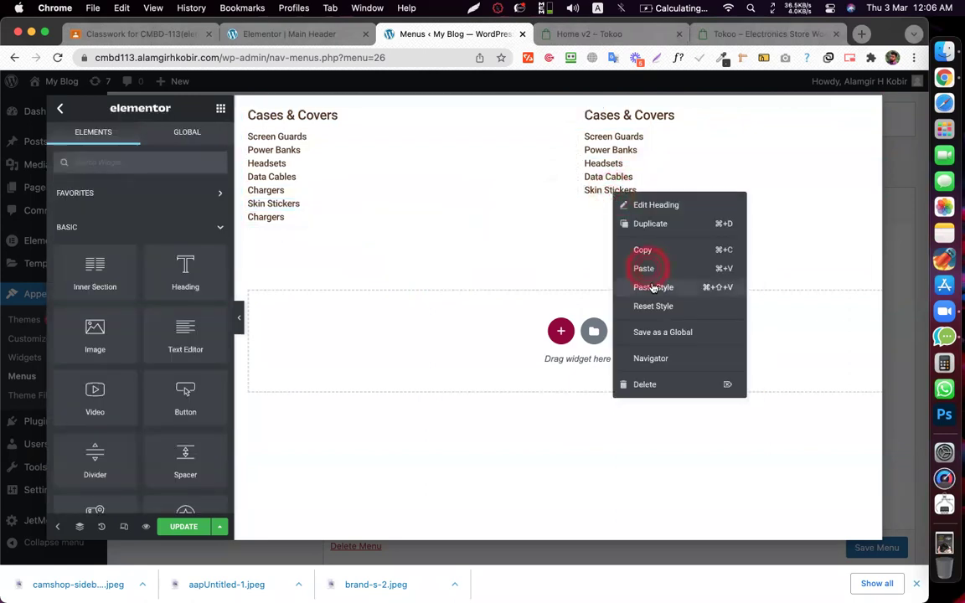
{"action": "left_click", "coordinate": [675, 386]}
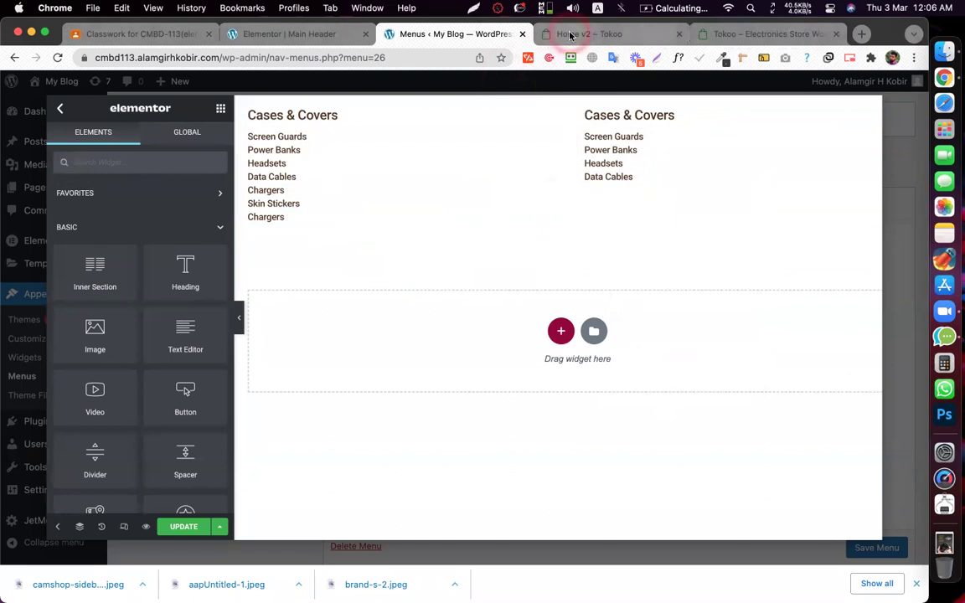
{"action": "left_click", "coordinate": [570, 35]}
- Check Tokoo's Women's Clothing flyout, then add an Image widget below Data Cables
{"action": "left_click", "coordinate": [134, 131]}
{"action": "left_click", "coordinate": [134, 134]}
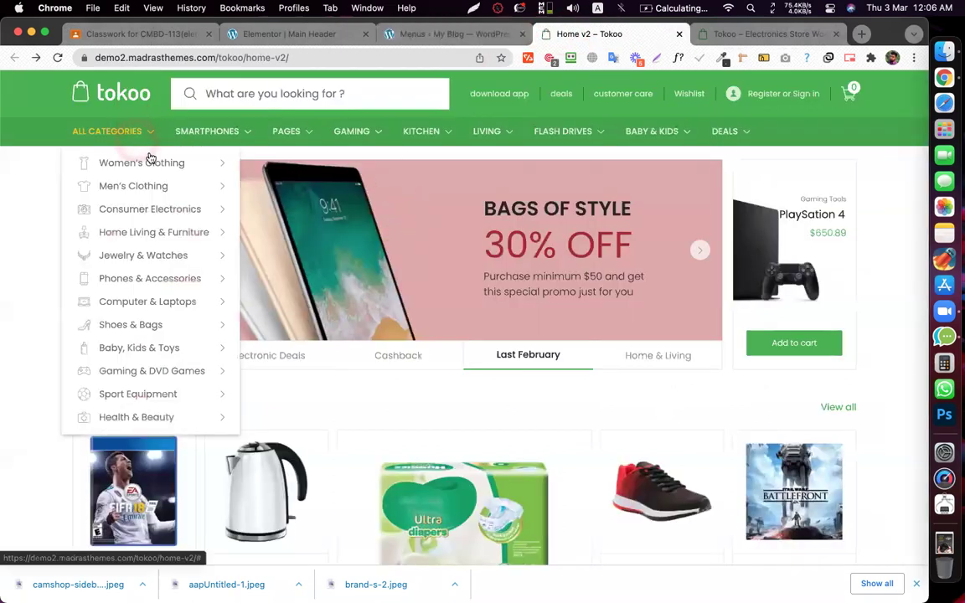
{"action": "left_click", "coordinate": [150, 160]}
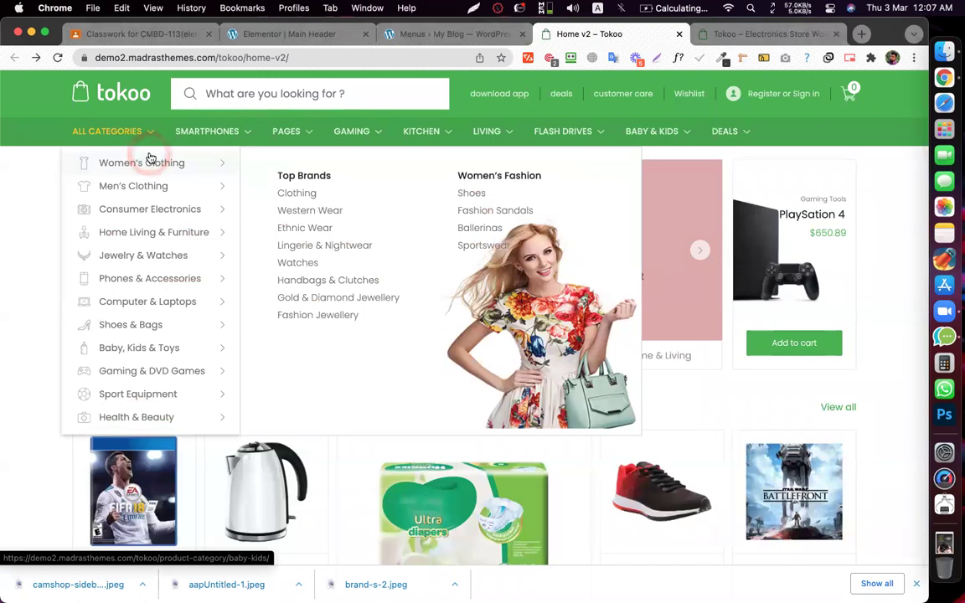
{"action": "left_click", "coordinate": [437, 35]}
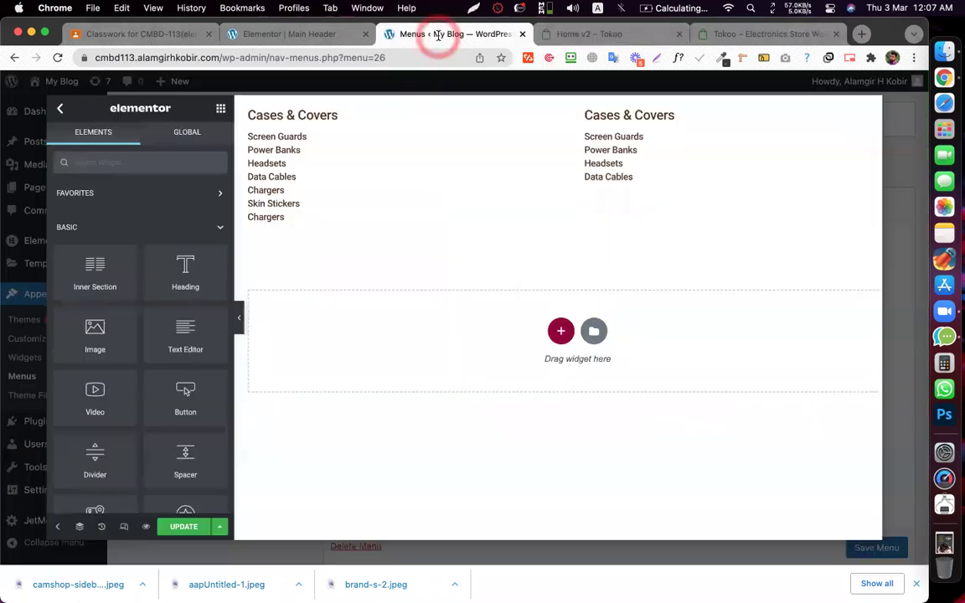
{"action": "left_click", "coordinate": [166, 161]}
{"action": "left_click", "coordinate": [151, 164]}
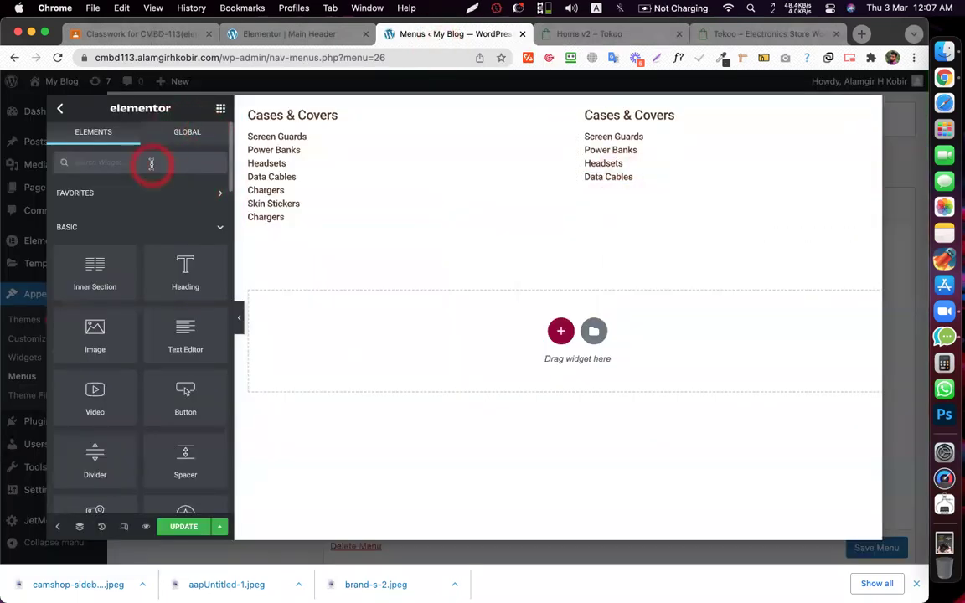
{"action": "type", "text": "image"}
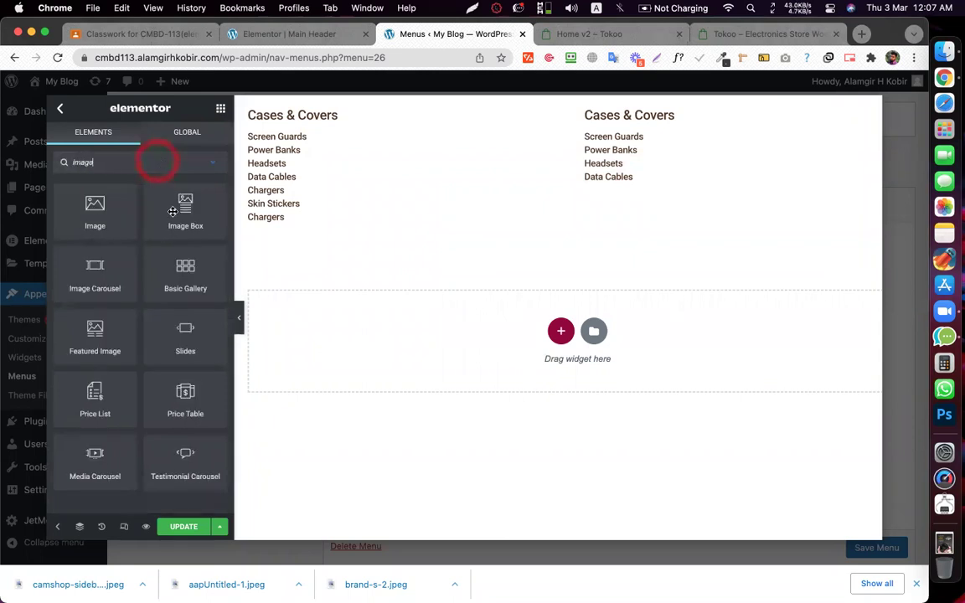
{"action": "left_click_drag", "start_coordinate": [93, 207], "coordinate": [715, 185]}
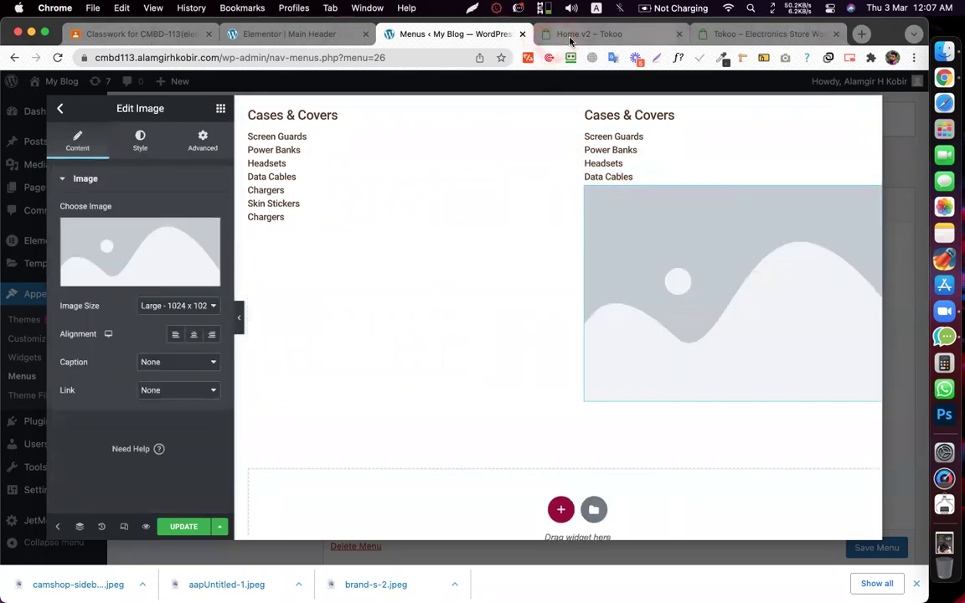
- Retitle the left column heading 'Women's Clothing' with text copied from Tokoo, and click Update
{"action": "key", "text": "ctrl+Tab"}
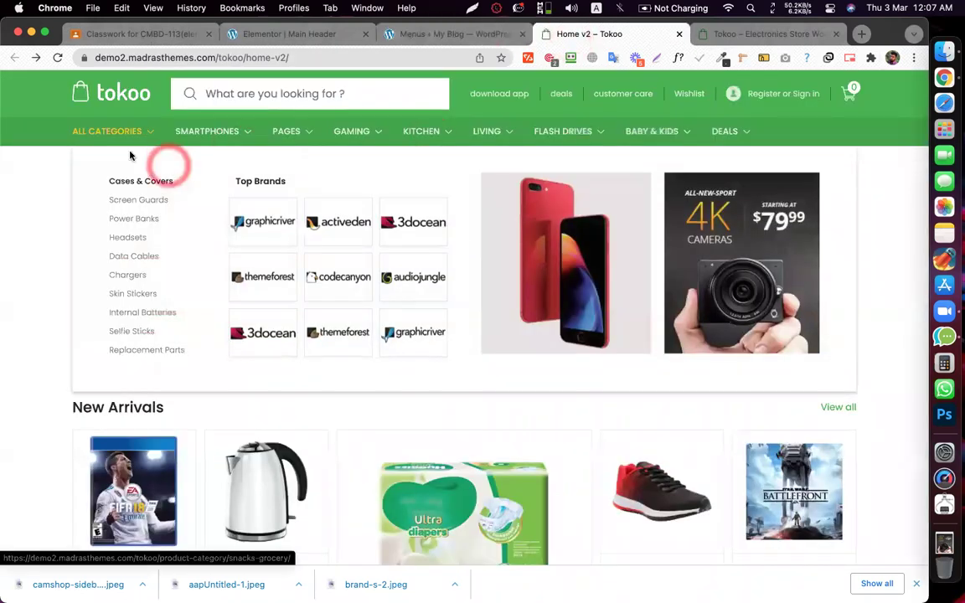
{"action": "right_click", "coordinate": [155, 170]}
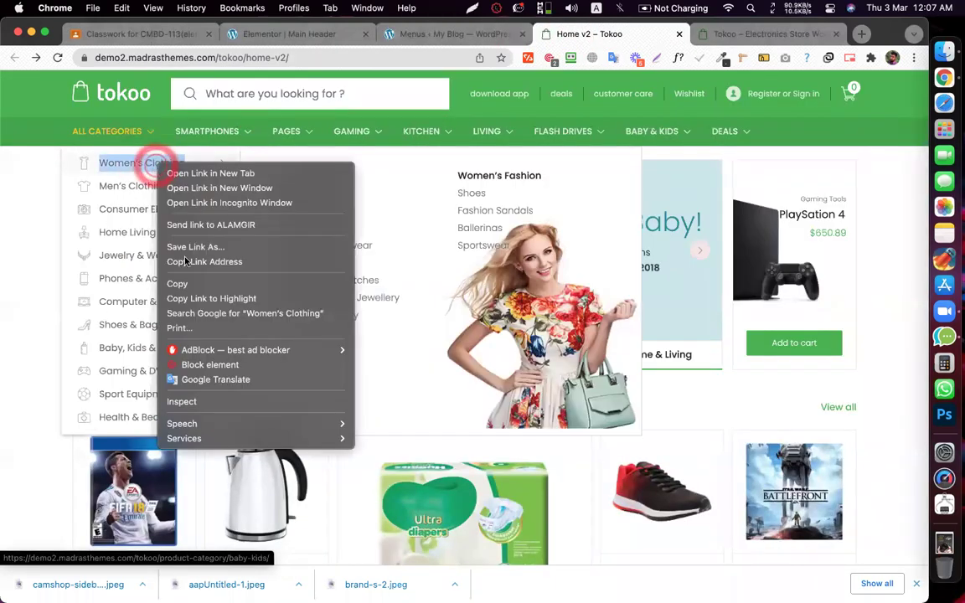
{"action": "left_click", "coordinate": [185, 255]}
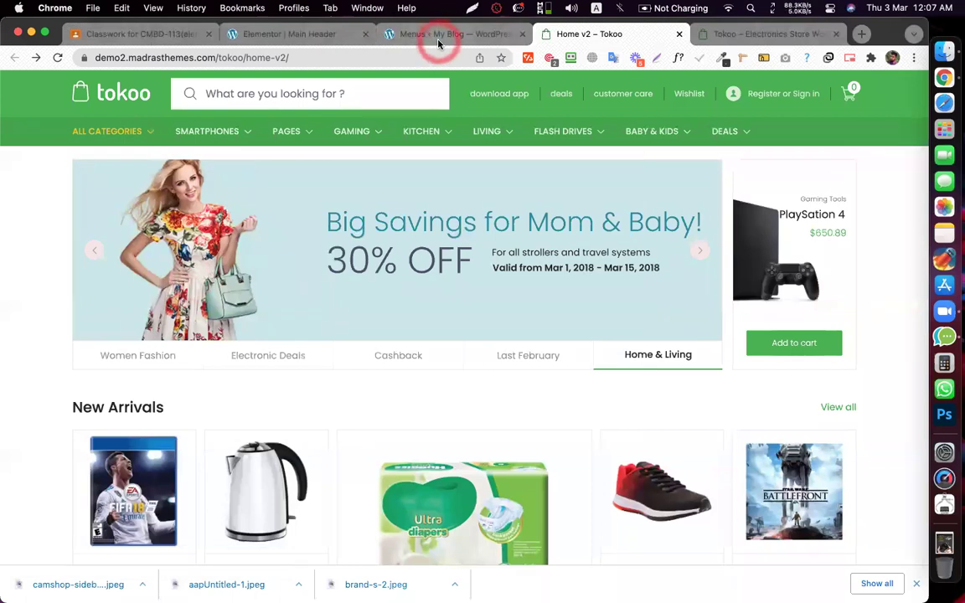
{"action": "left_click", "coordinate": [395, 35]}
{"action": "left_click", "coordinate": [339, 110]}
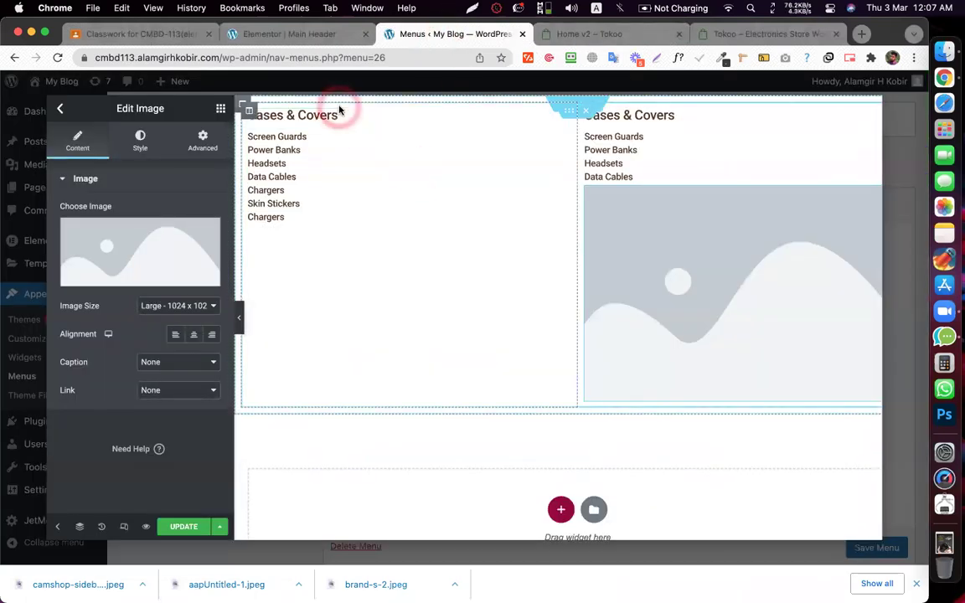
{"action": "left_click", "coordinate": [131, 243]}
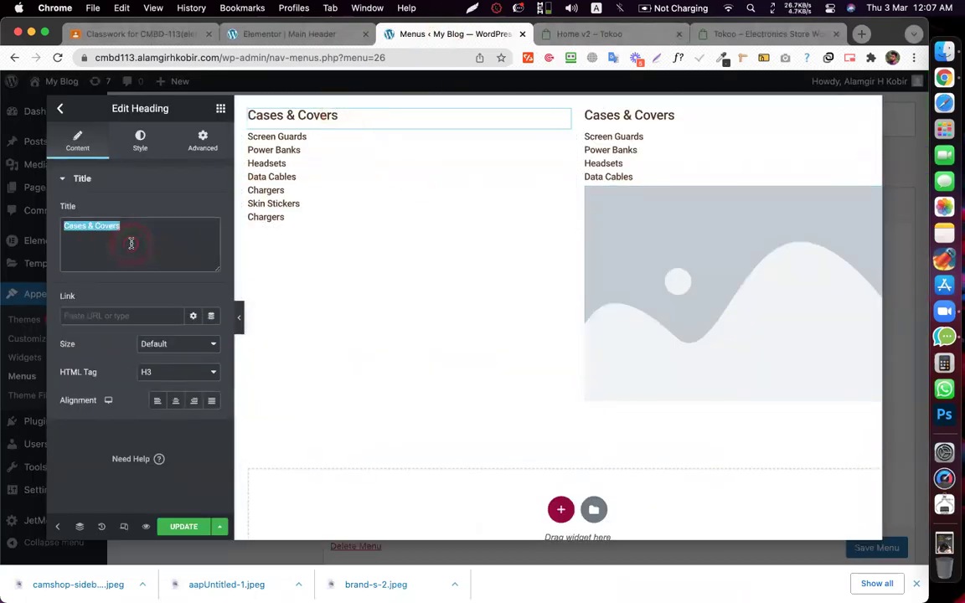
{"action": "key", "text": "super+v"}
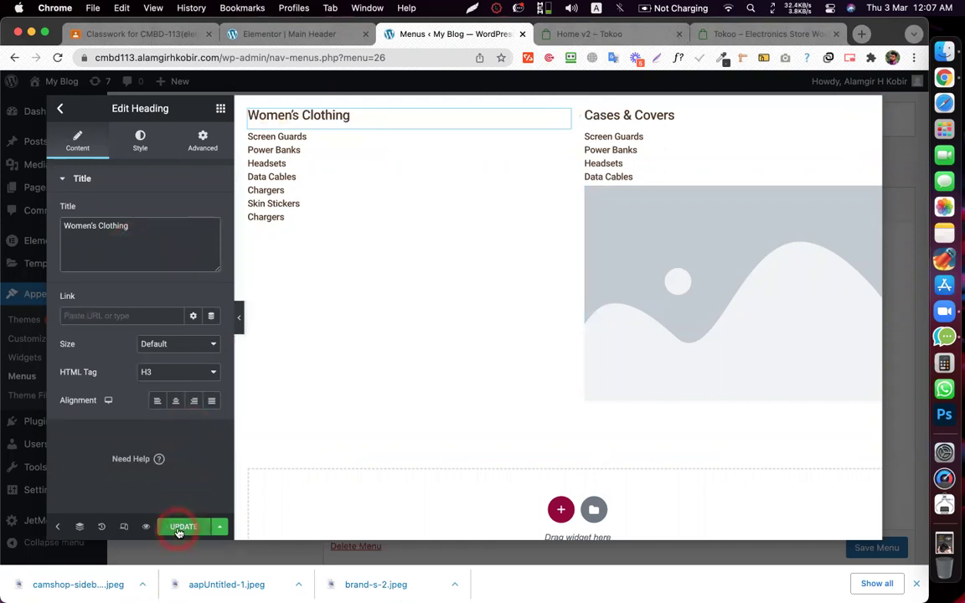
{"action": "left_click", "coordinate": [732, 245]}
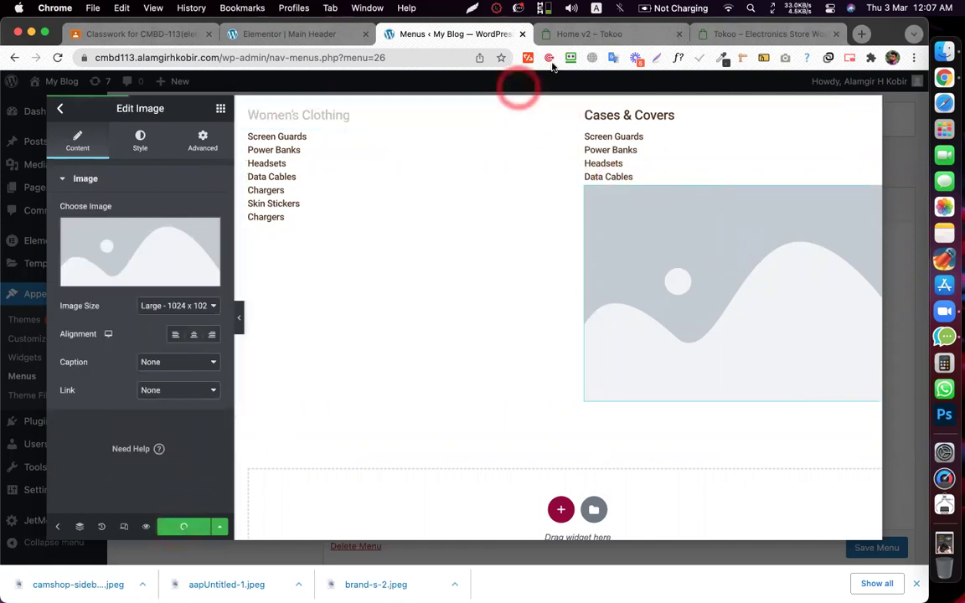
{"action": "left_click", "coordinate": [560, 37]}
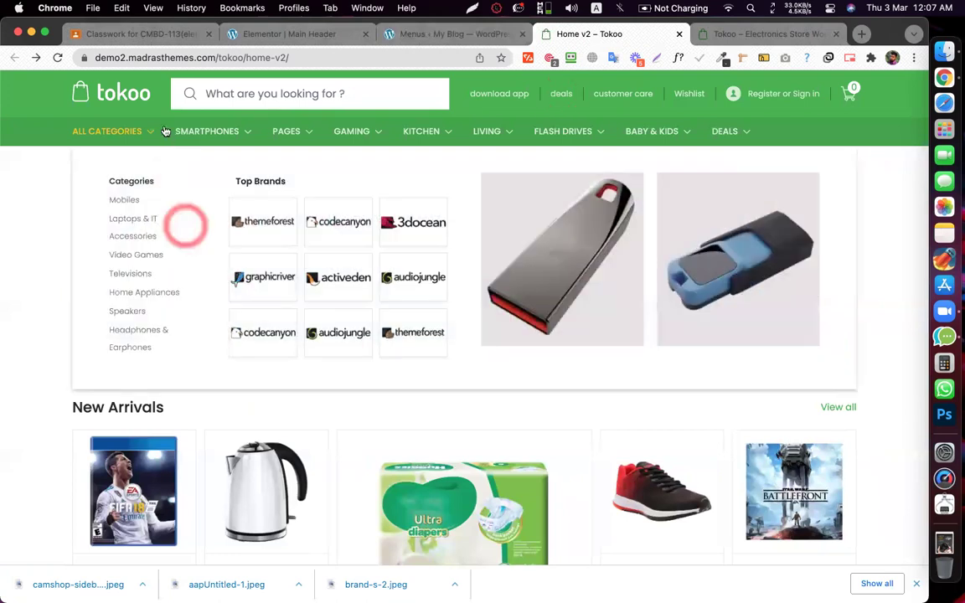
- Try saving the model image, which saves the whole Tokoo page instead, then cancel that download
{"action": "triple_click", "coordinate": [141, 163]}
{"action": "mouse_move", "coordinate": [157, 168]}
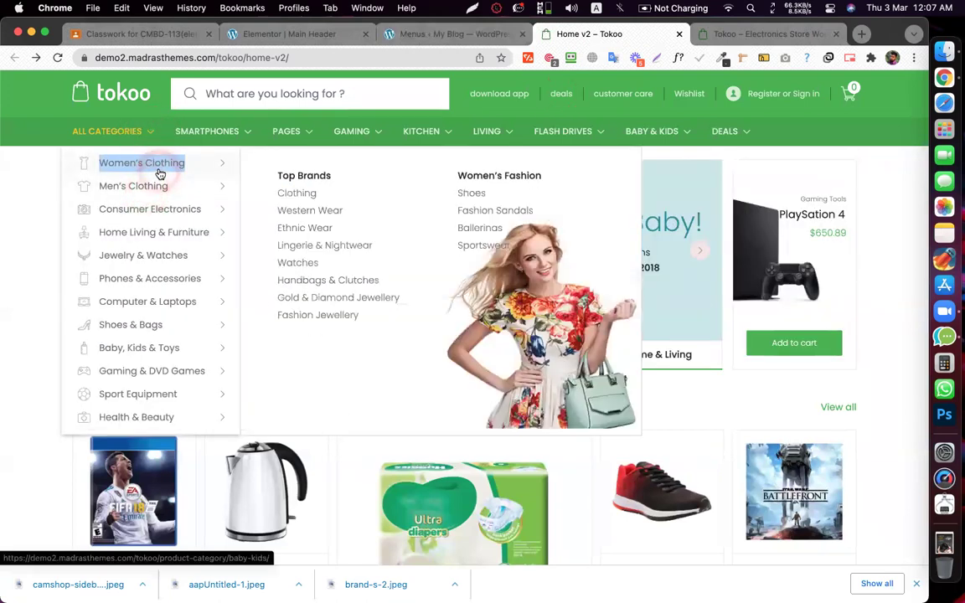
{"action": "right_click", "coordinate": [534, 314]}
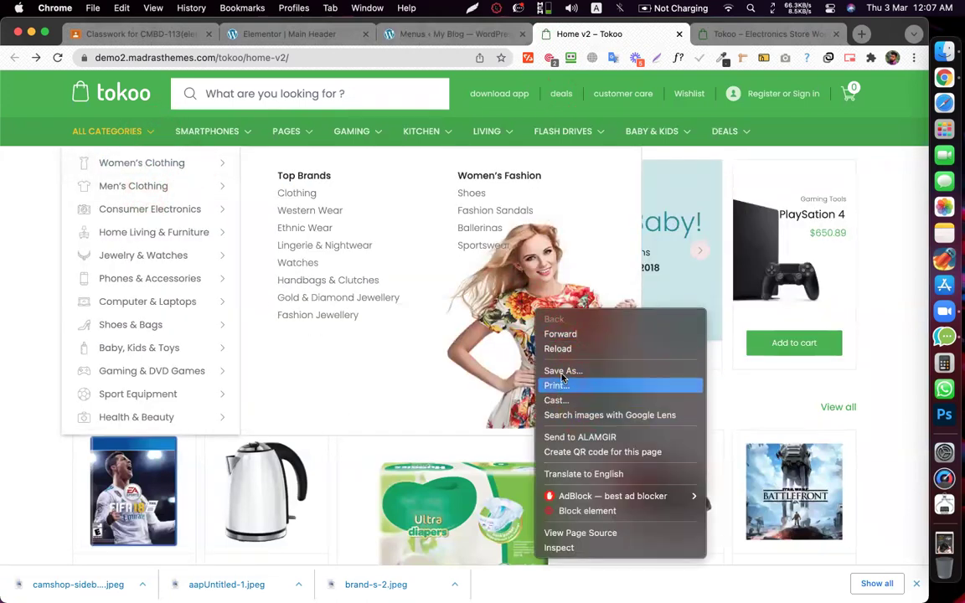
{"action": "left_click", "coordinate": [562, 371]}
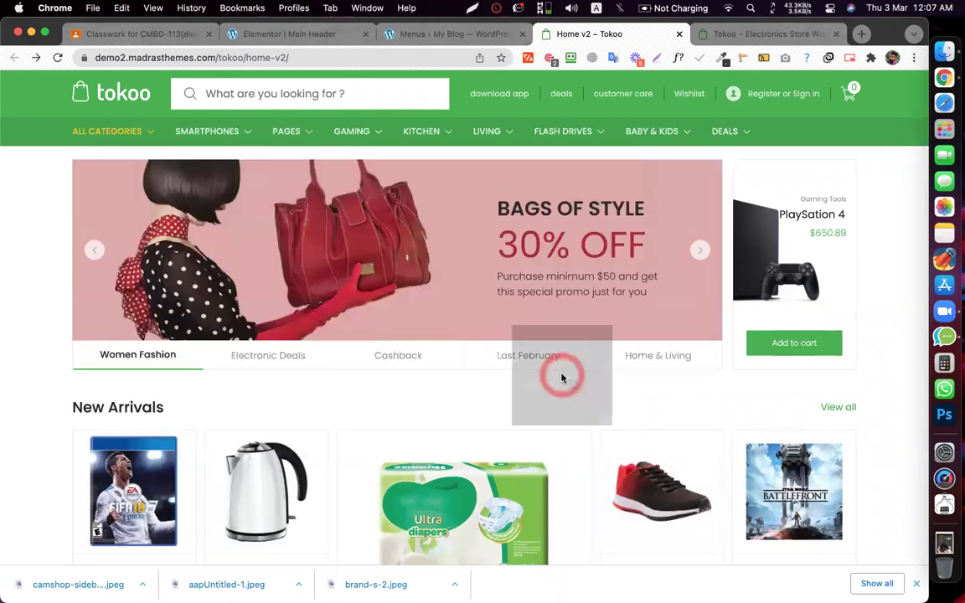
{"action": "key", "text": "Return"}
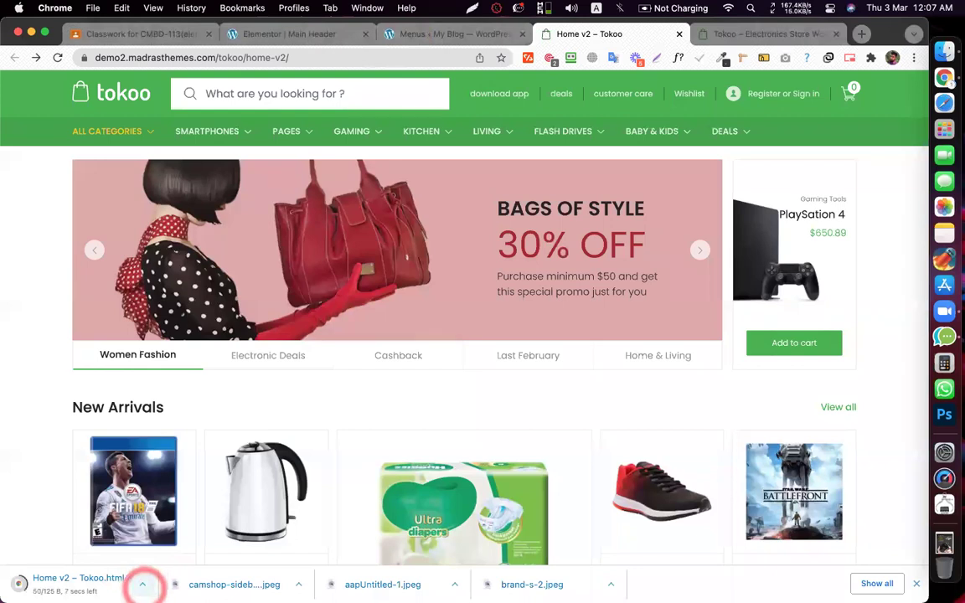
{"action": "left_click", "coordinate": [142, 584]}
{"action": "left_click", "coordinate": [167, 589]}
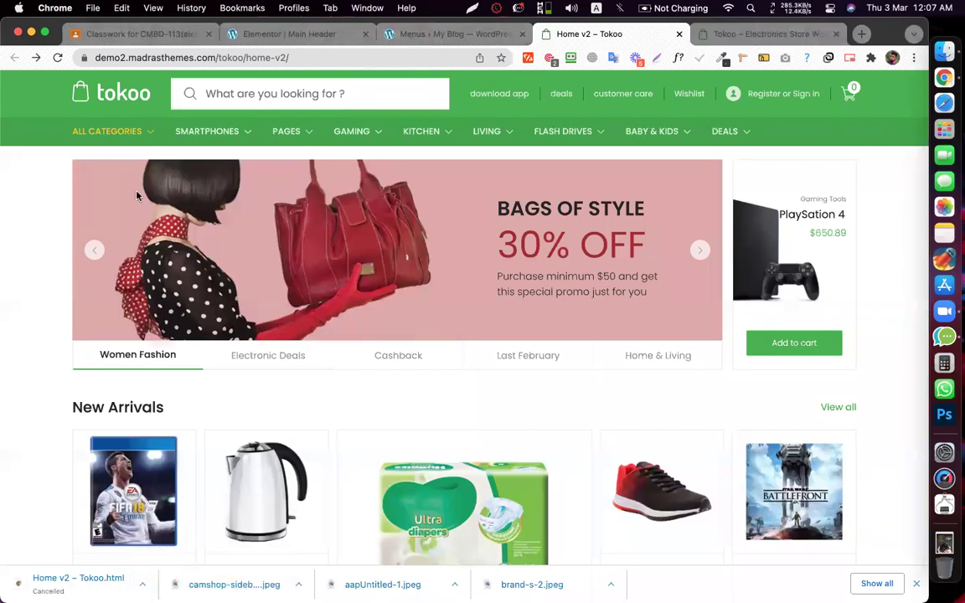
- Save the model image from Tokoo's Women's Clothing flyout as megamenu-img-1-1
{"action": "left_click", "coordinate": [113, 132]}
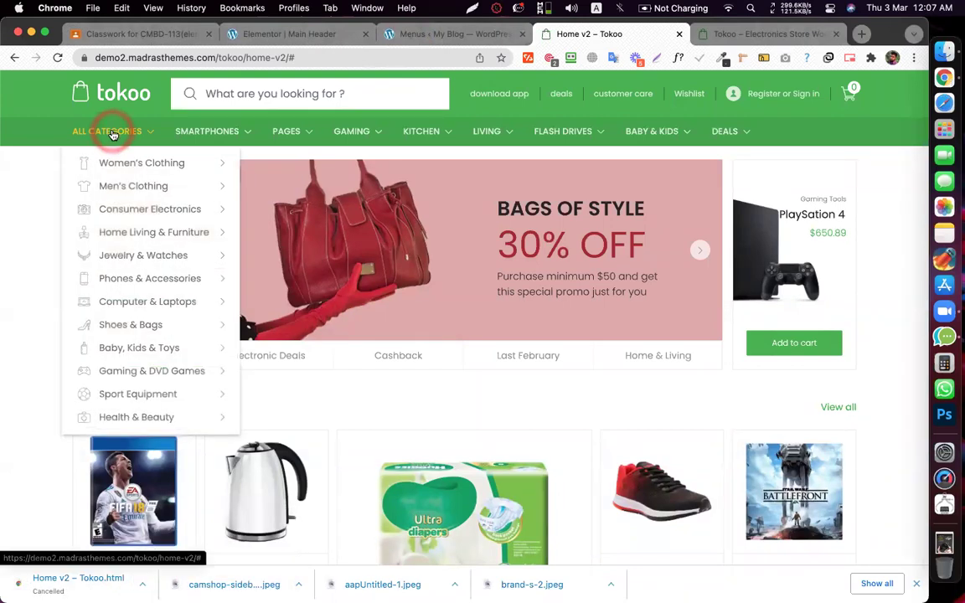
{"action": "mouse_move", "coordinate": [180, 172]}
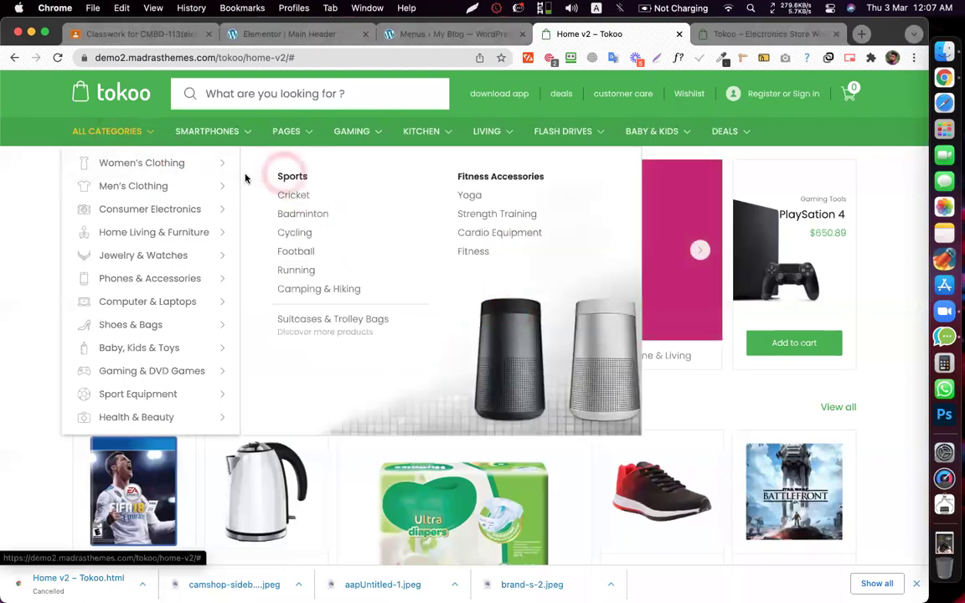
{"action": "mouse_move", "coordinate": [215, 163]}
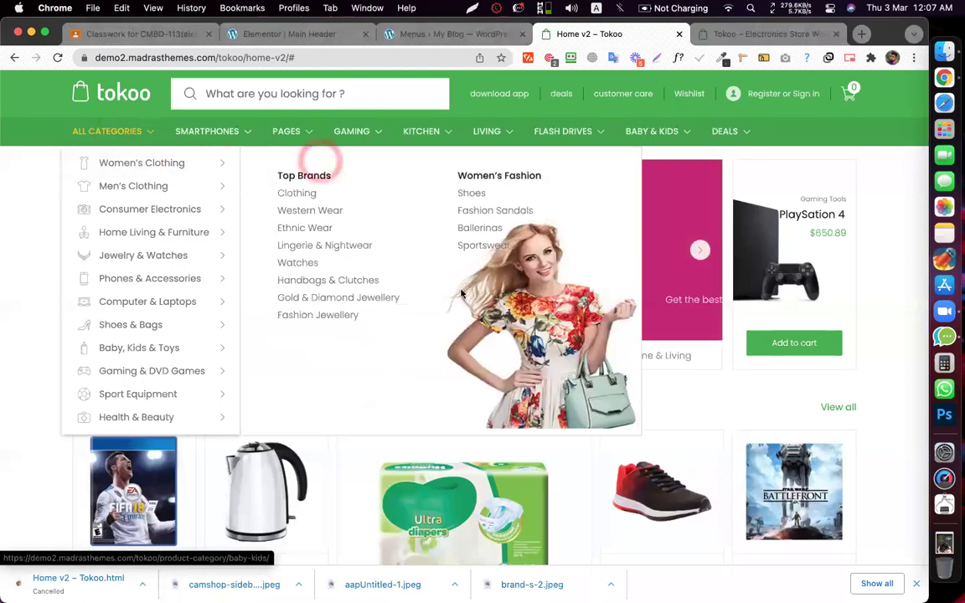
{"action": "right_click", "coordinate": [543, 387]}
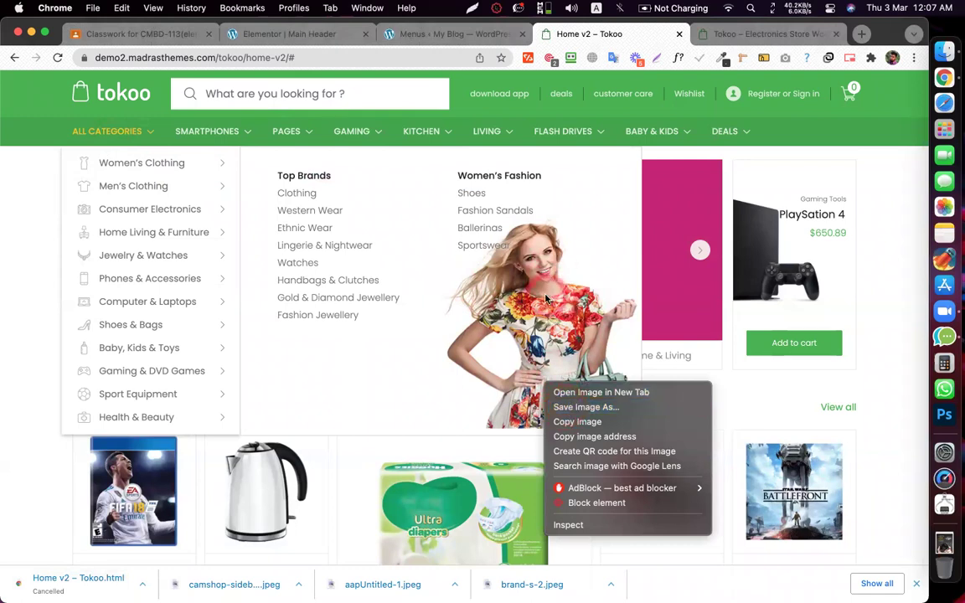
{"action": "left_click", "coordinate": [569, 409]}
{"action": "left_click", "coordinate": [501, 287]}
{"action": "key", "text": "Return"}
{"action": "left_click", "coordinate": [300, 34]}
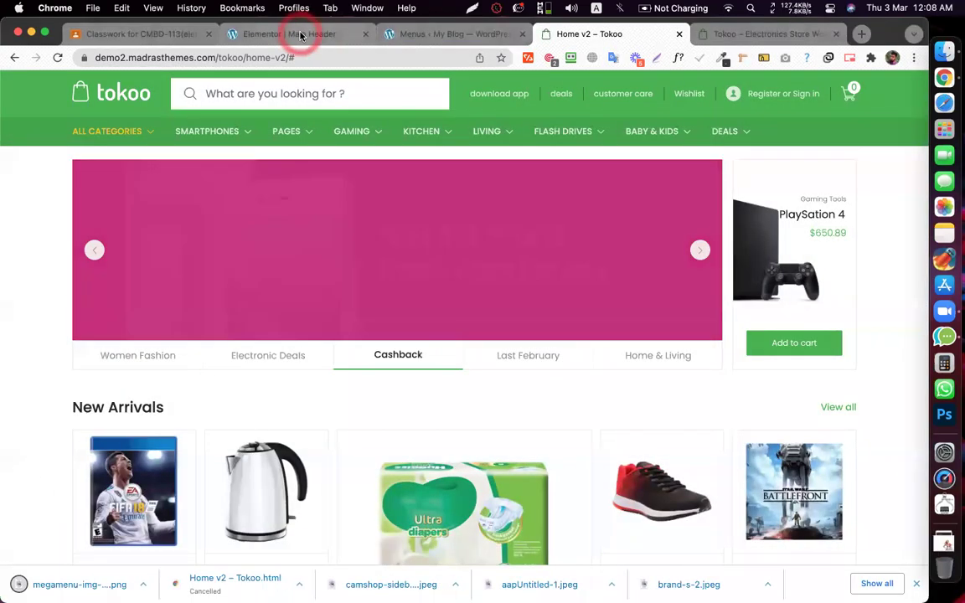
{"action": "left_click", "coordinate": [413, 31]}
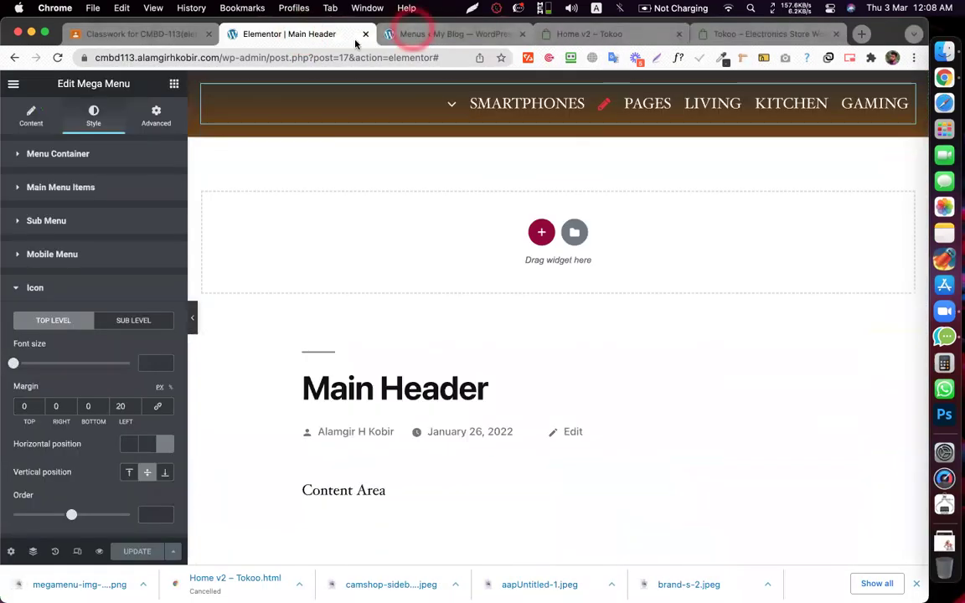
- Upload the downloaded model PNG to the Media Library and insert it into the Image widget
{"action": "left_click", "coordinate": [556, 217]}
{"action": "left_click", "coordinate": [736, 296]}
{"action": "left_click", "coordinate": [134, 252]}
{"action": "left_click", "coordinate": [85, 586]}
{"action": "left_click_drag", "start_coordinate": [321, 418], "coordinate": [319, 413]}
{"action": "left_click", "coordinate": [813, 503]}
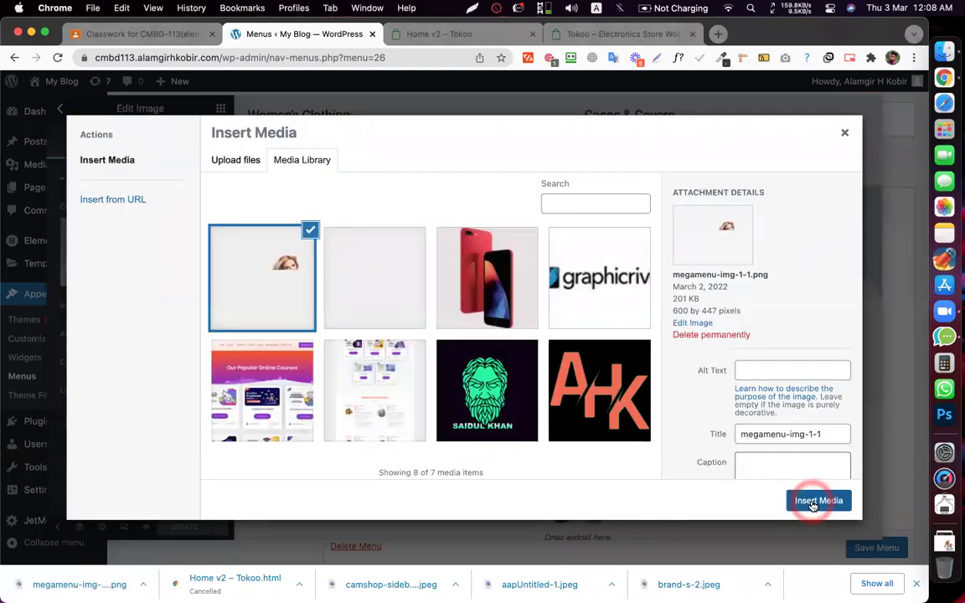
{"action": "left_click", "coordinate": [811, 501]}
{"action": "left_click", "coordinate": [655, 326]}
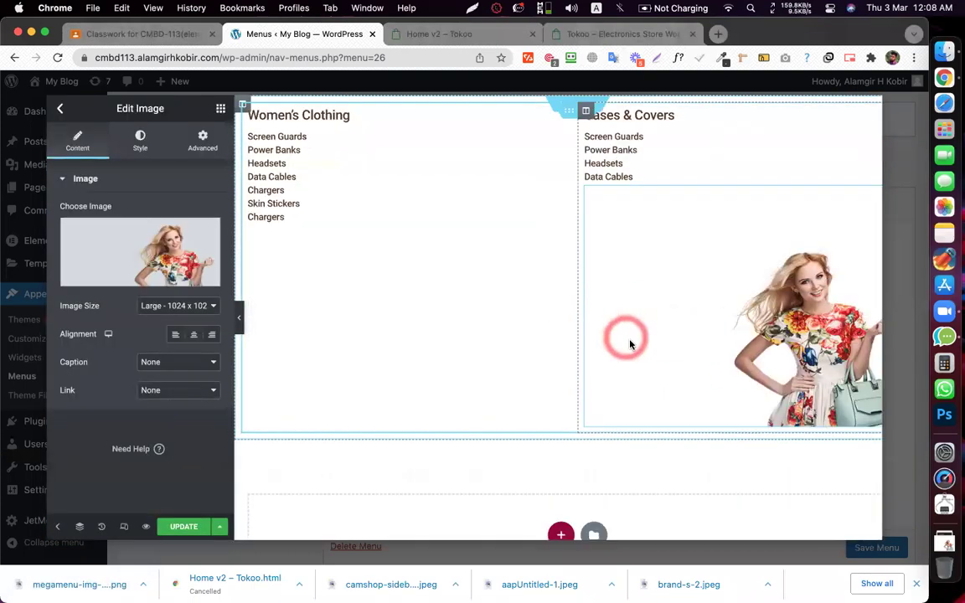
{"action": "left_click", "coordinate": [713, 306]}
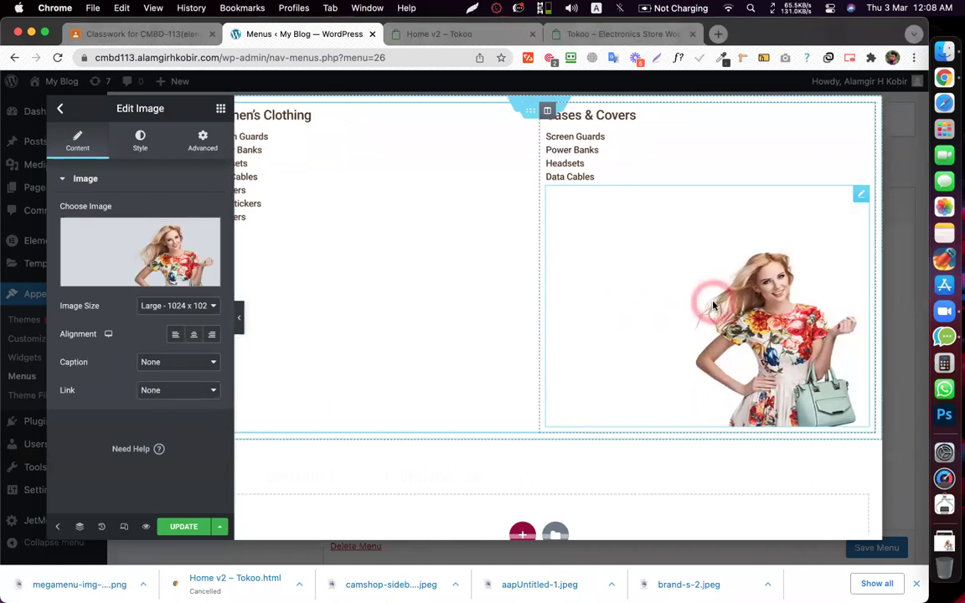
- Compare against Tokoo's flyout and set the two columns back to 50% width each
{"action": "left_click", "coordinate": [501, 32]}
{"action": "left_click", "coordinate": [168, 125]}
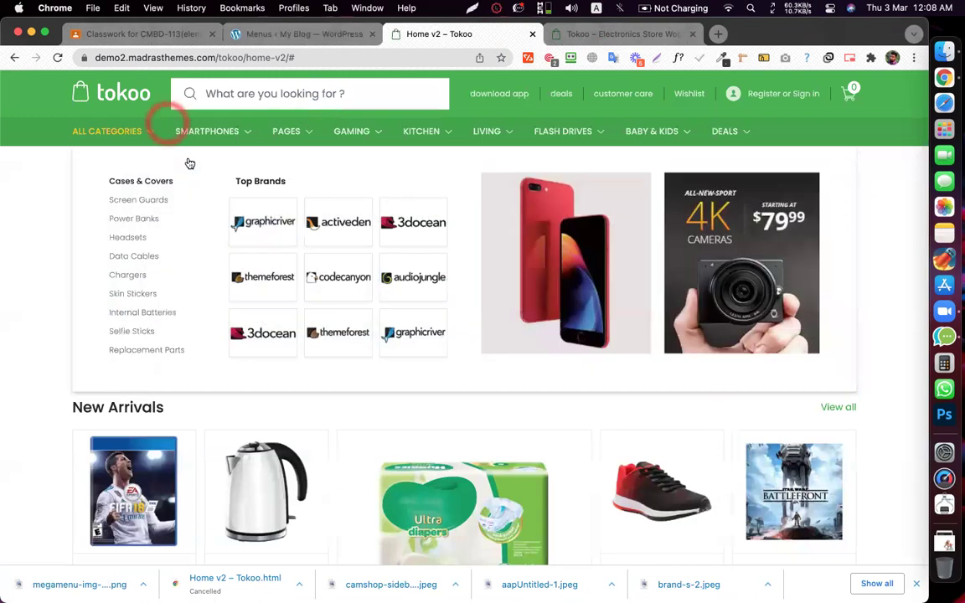
{"action": "left_click", "coordinate": [132, 130]}
{"action": "left_click", "coordinate": [187, 159]}
{"action": "left_click", "coordinate": [521, 428]}
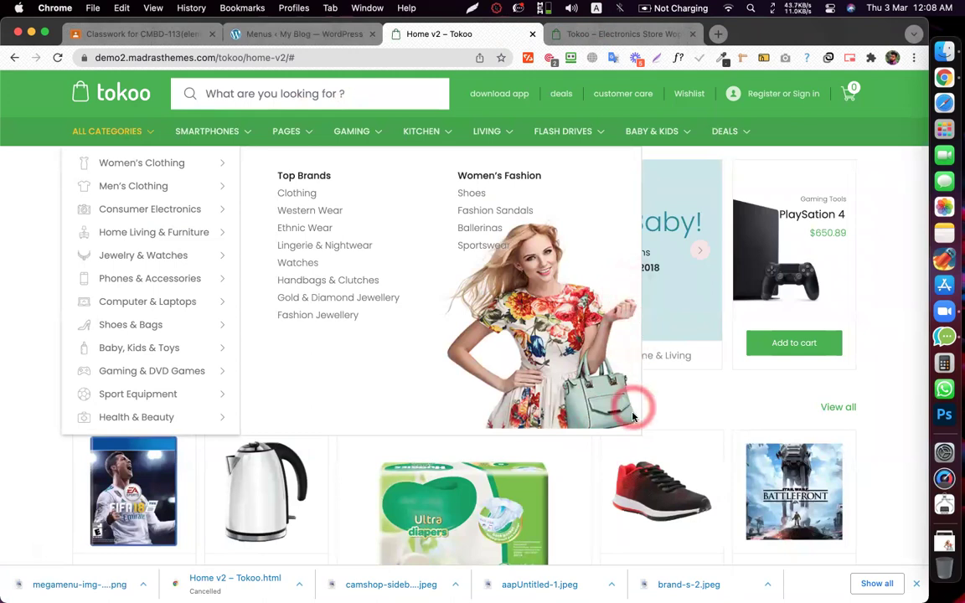
{"action": "left_click", "coordinate": [287, 31]}
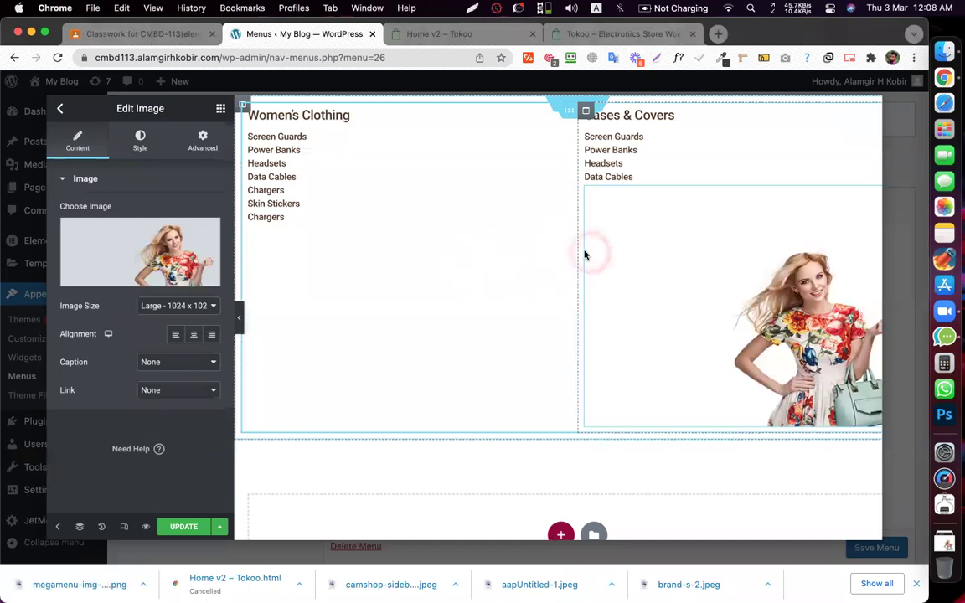
{"action": "left_click_drag", "start_coordinate": [576, 250], "coordinate": [380, 226]}
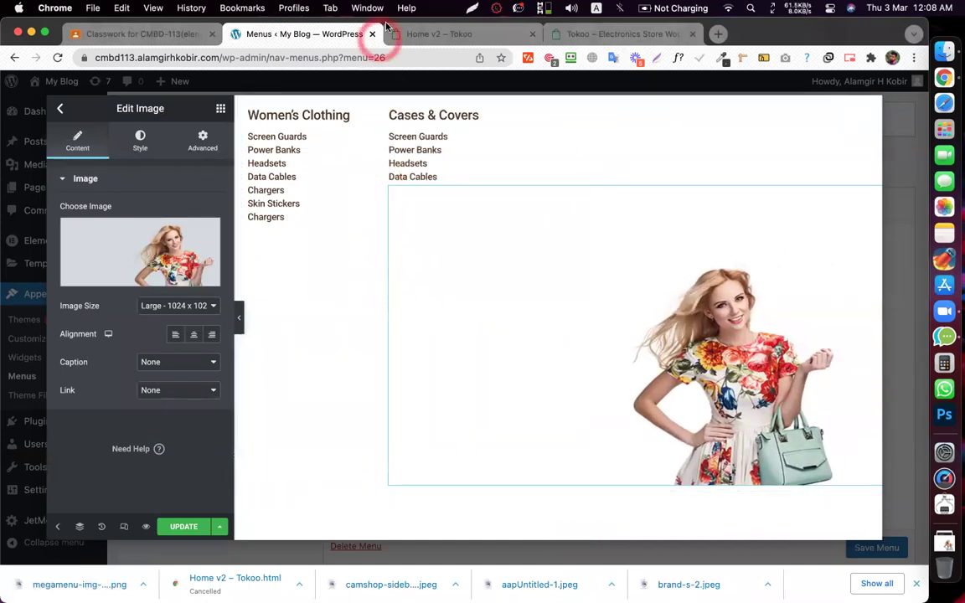
{"action": "left_click", "coordinate": [419, 35]}
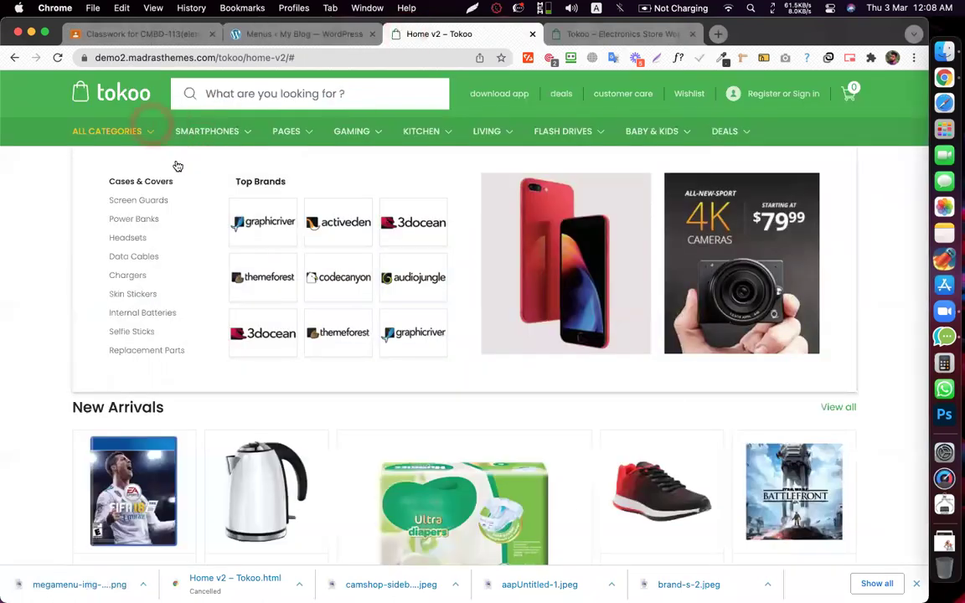
{"action": "mouse_move", "coordinate": [184, 164]}
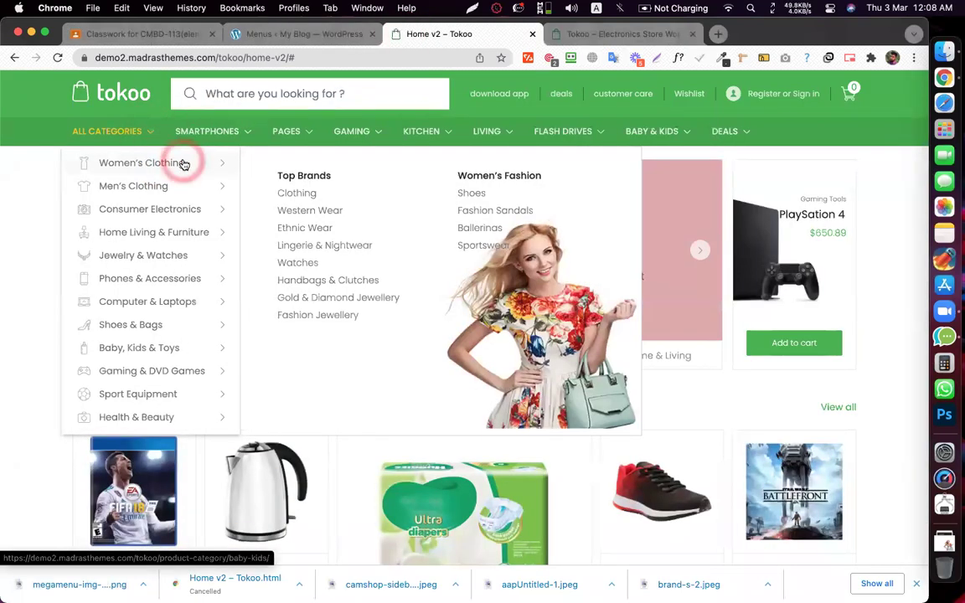
{"action": "left_click", "coordinate": [307, 34]}
{"action": "left_click", "coordinate": [383, 185]}
{"action": "mouse_move", "coordinate": [577, 193]}
{"action": "left_mouse_down"}
{"action": "mouse_move", "coordinate": [508, 211]}
{"action": "mouse_move", "coordinate": [568, 203]}
{"action": "mouse_move", "coordinate": [561, 207]}
{"action": "mouse_move", "coordinate": [578, 206]}
{"action": "mouse_move", "coordinate": [586, 228]}
{"action": "left_mouse_up"}
- Unlink the image's margins in Advanced and set them to 0
{"action": "left_click", "coordinate": [202, 149]}
{"action": "left_click", "coordinate": [218, 225]}
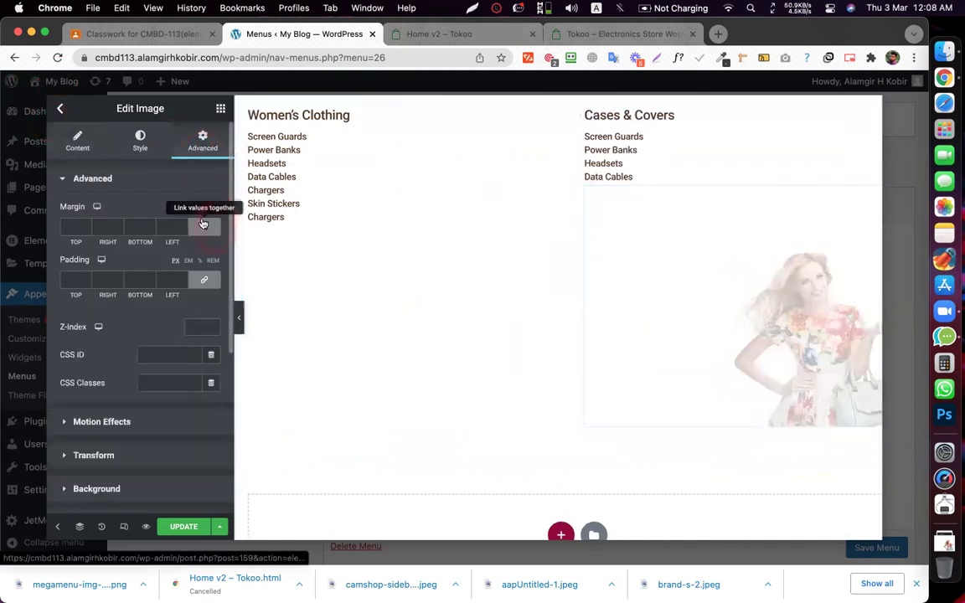
{"action": "left_click", "coordinate": [103, 226]}
{"action": "type", "text": "0"}
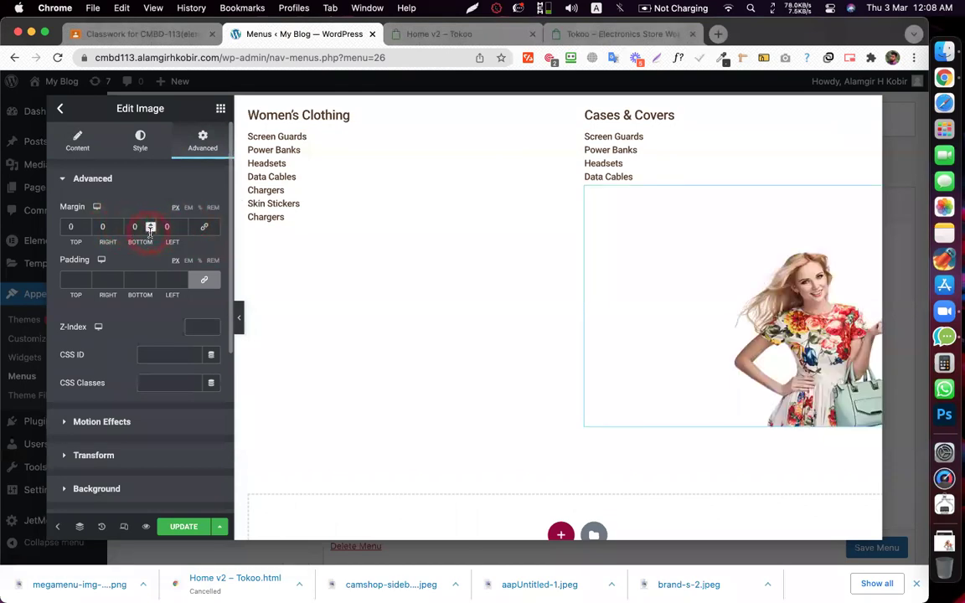
- Set the model image's left margin to -400
{"action": "left_click", "coordinate": [182, 230]}
{"action": "left_click", "coordinate": [183, 230]}
{"action": "type", "text": "00"}
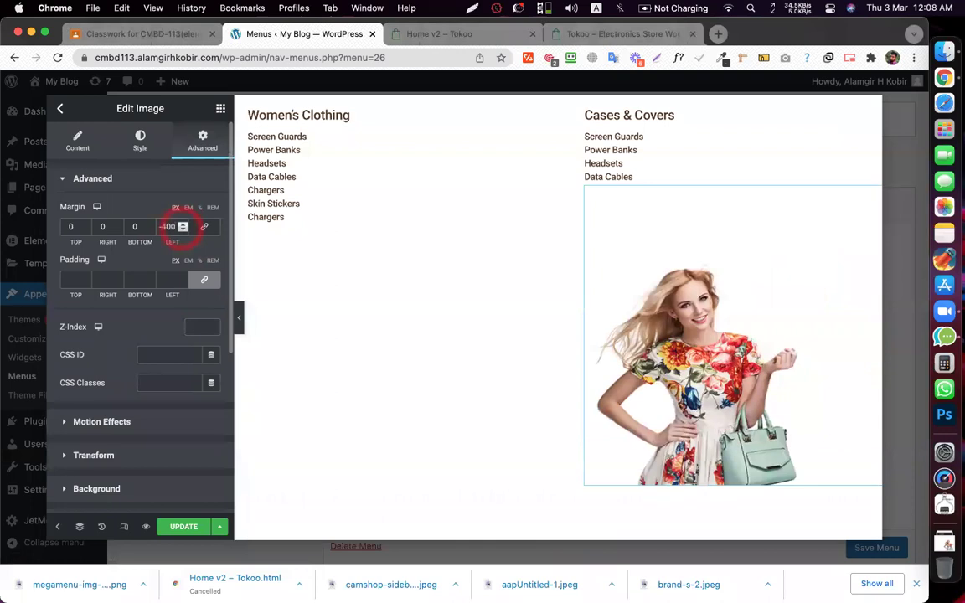
{"action": "left_click", "coordinate": [691, 526]}
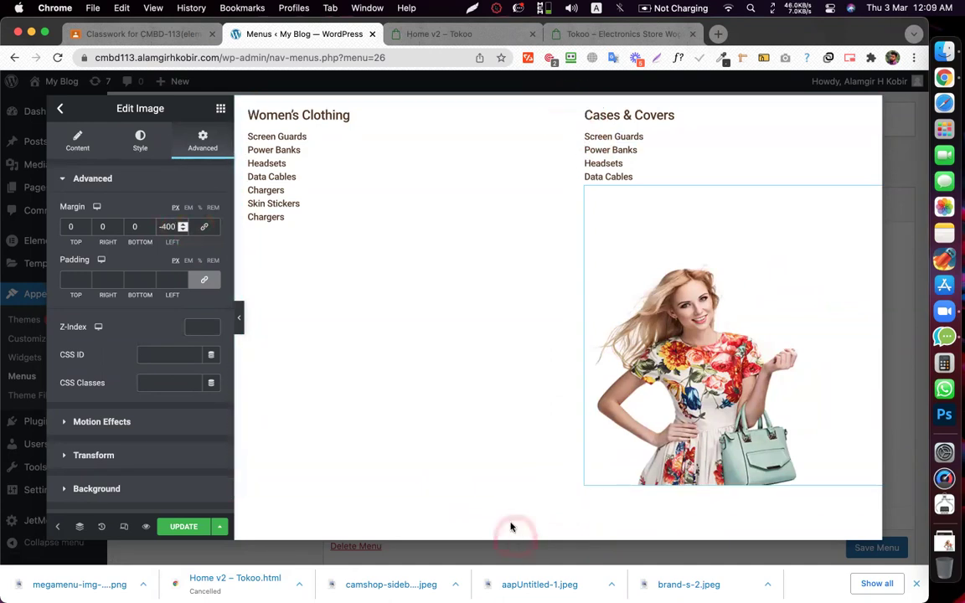
{"action": "scroll", "coordinate": [539, 478], "scroll_direction": "down", "scroll_amount": 4}
{"action": "left_click", "coordinate": [586, 299]}
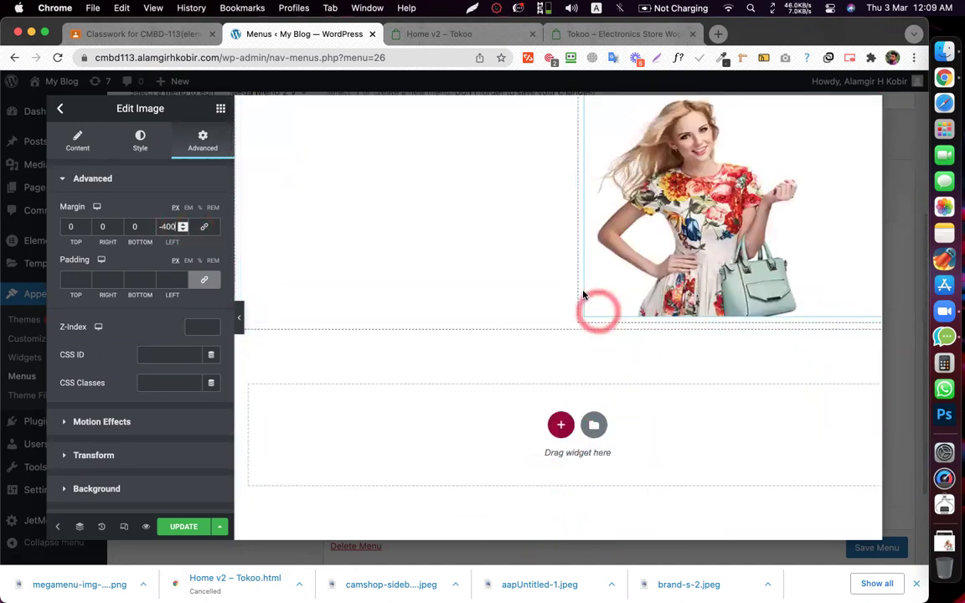
{"action": "scroll", "coordinate": [578, 301], "scroll_direction": "up", "scroll_amount": 1}
{"action": "left_click", "coordinate": [573, 353]}
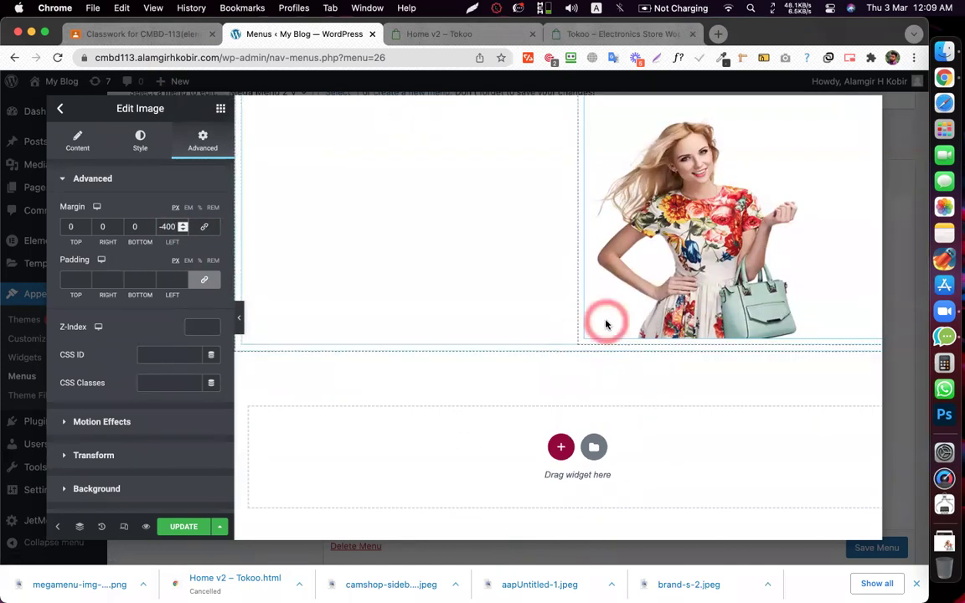
{"action": "scroll", "coordinate": [605, 319], "scroll_direction": "up", "scroll_amount": 3}
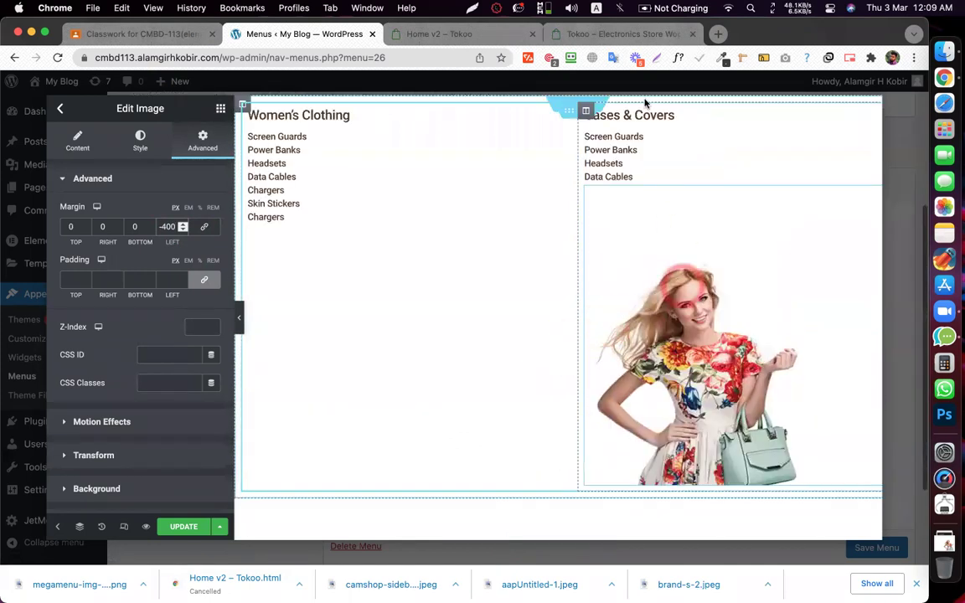
- Set the image's top margin to -181, starting from -300, so it sits below the Cases & Covers list
{"action": "left_click", "coordinate": [86, 231]}
{"action": "left_click", "coordinate": [86, 230]}
{"action": "double_click", "coordinate": [71, 227]}
{"action": "type", "text": "-300"}
{"action": "left_click", "coordinate": [86, 223]}
{"action": "left_click", "coordinate": [86, 224]}
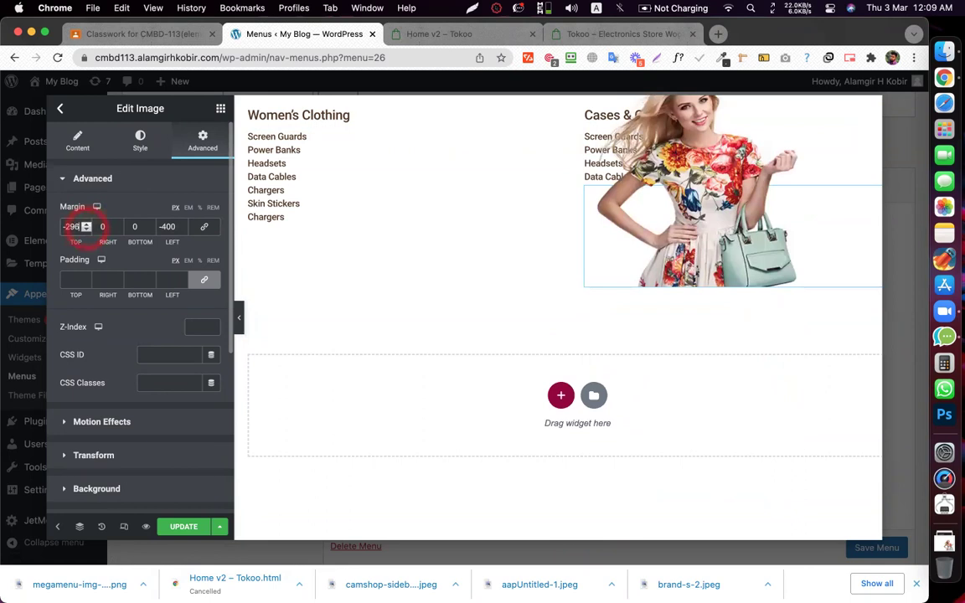
{"action": "left_click", "coordinate": [87, 224]}
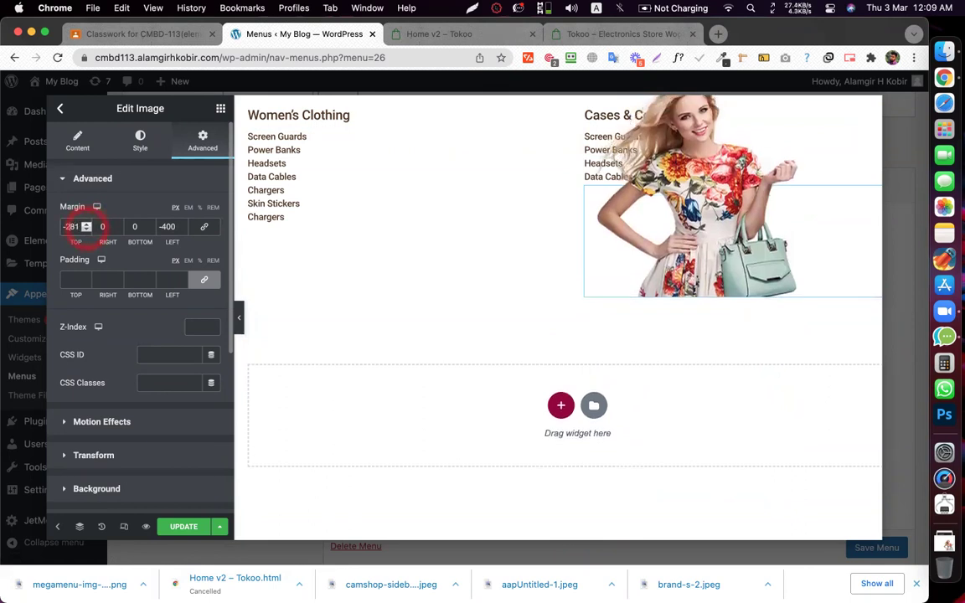
{"action": "left_click", "coordinate": [87, 224]}
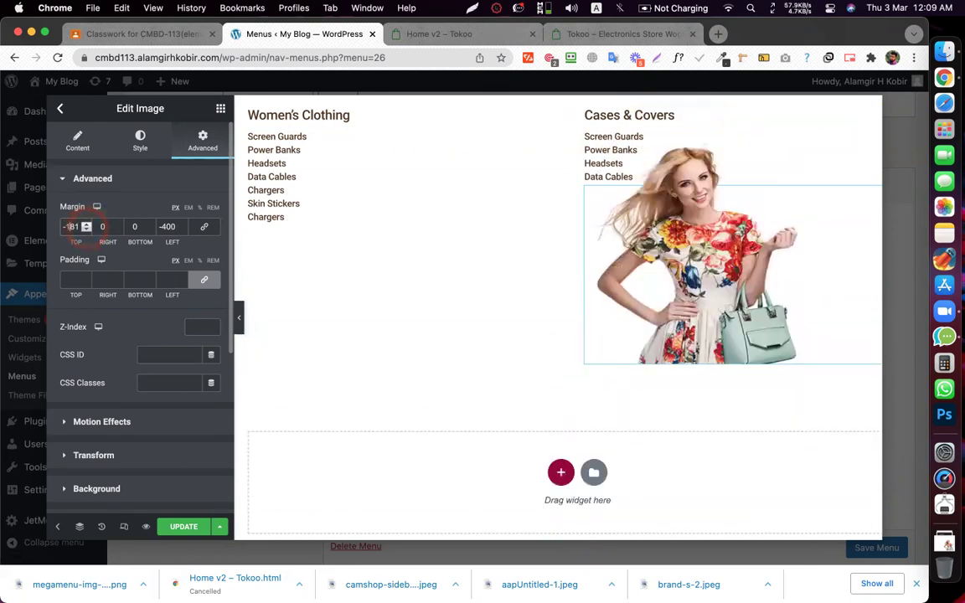
{"action": "left_click", "coordinate": [393, 35]}
- Set the model image's Advanced Z-Index to 1
{"action": "left_click", "coordinate": [151, 132]}
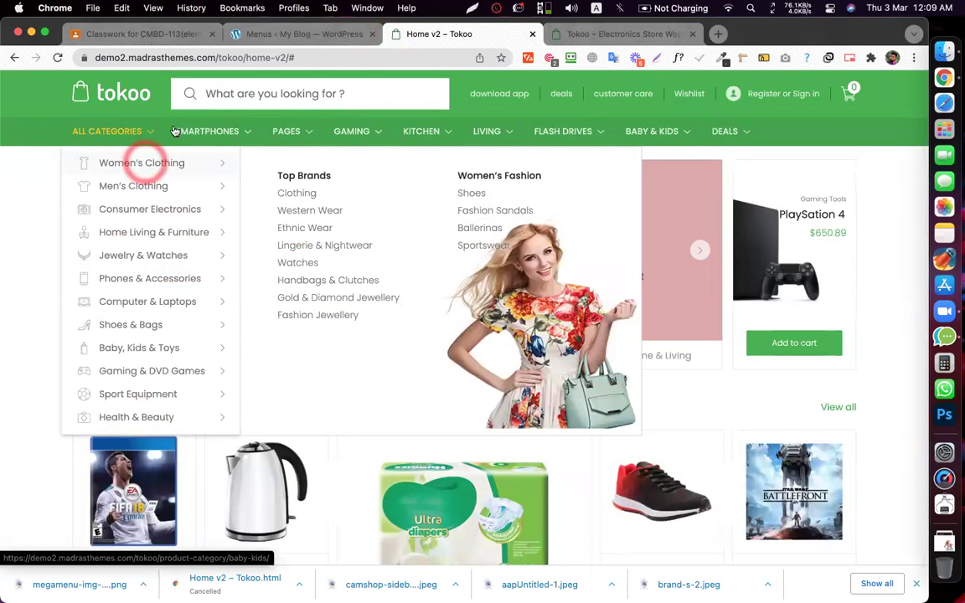
{"action": "left_click", "coordinate": [302, 34]}
{"action": "left_click", "coordinate": [627, 127]}
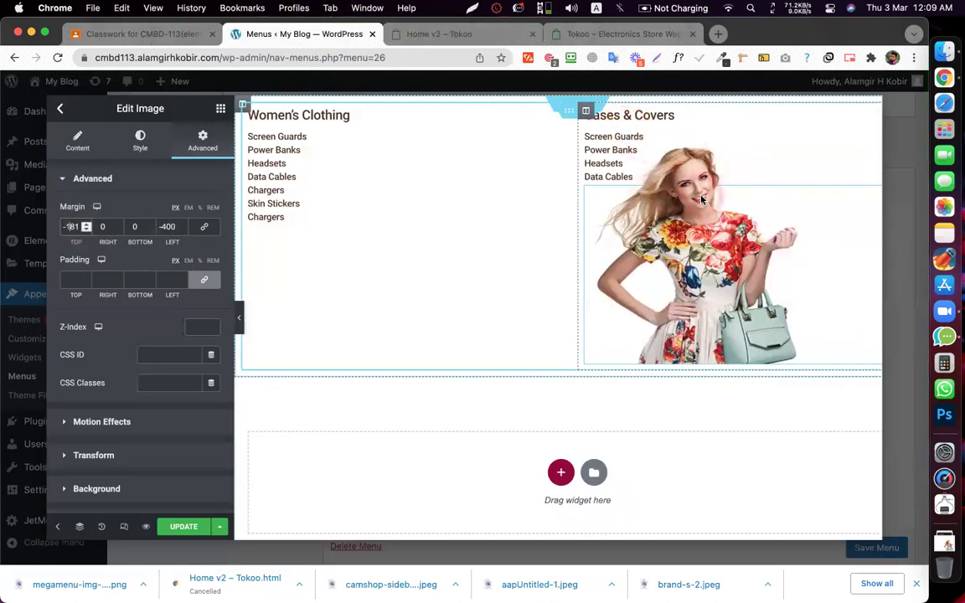
{"action": "left_click", "coordinate": [139, 316]}
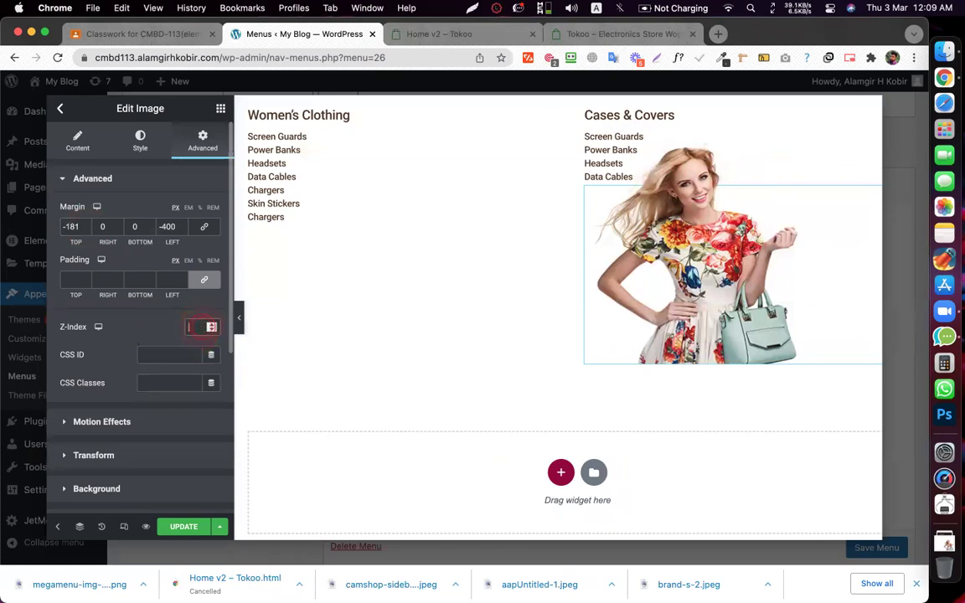
{"action": "type", "text": "1"}
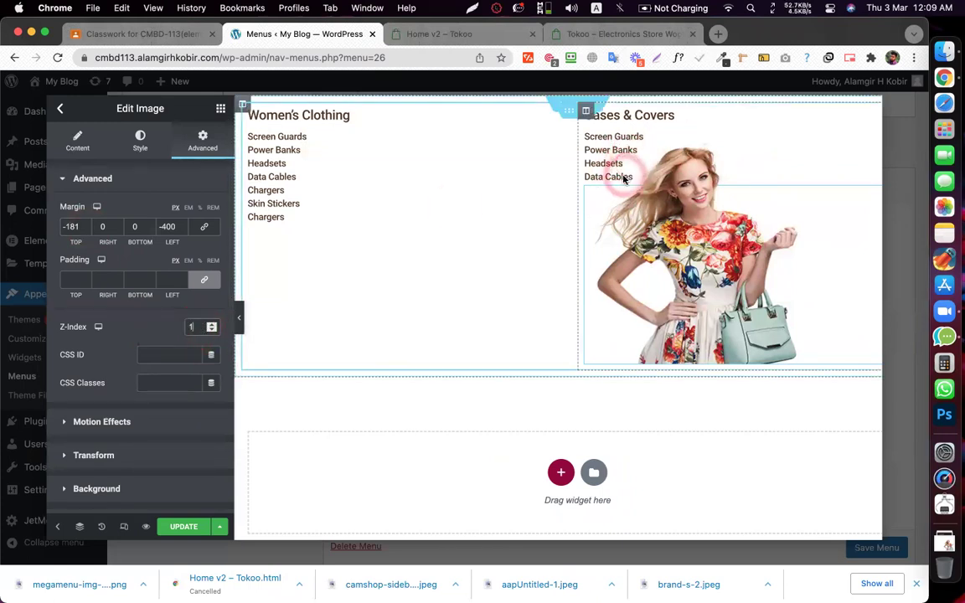
- Try selecting a heading beneath the image, then open the Navigator
{"action": "left_click", "coordinate": [507, 141]}
{"action": "left_click", "coordinate": [607, 123]}
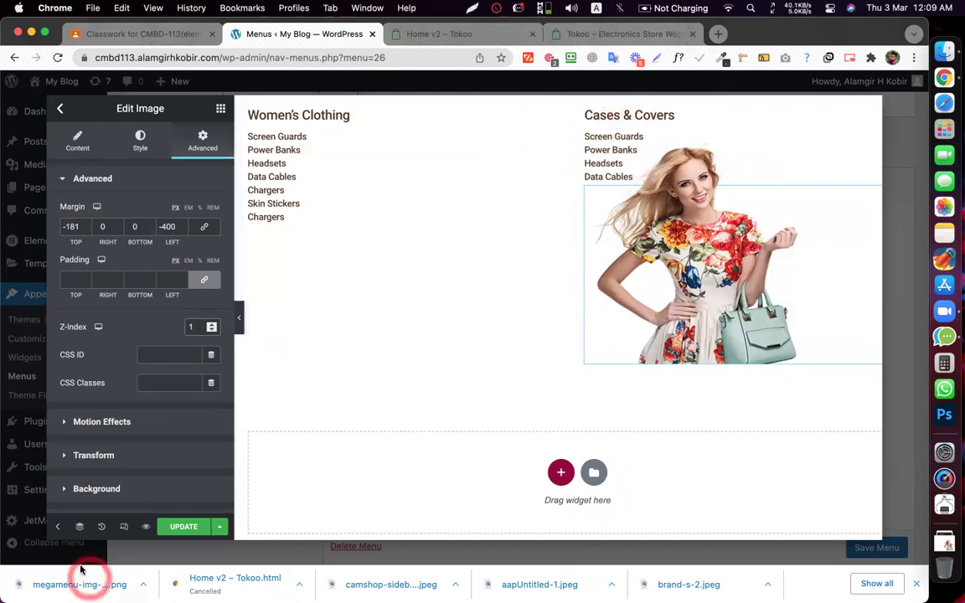
{"action": "left_click", "coordinate": [81, 528]}
{"action": "left_click_drag", "start_coordinate": [780, 317], "coordinate": [776, 347]}
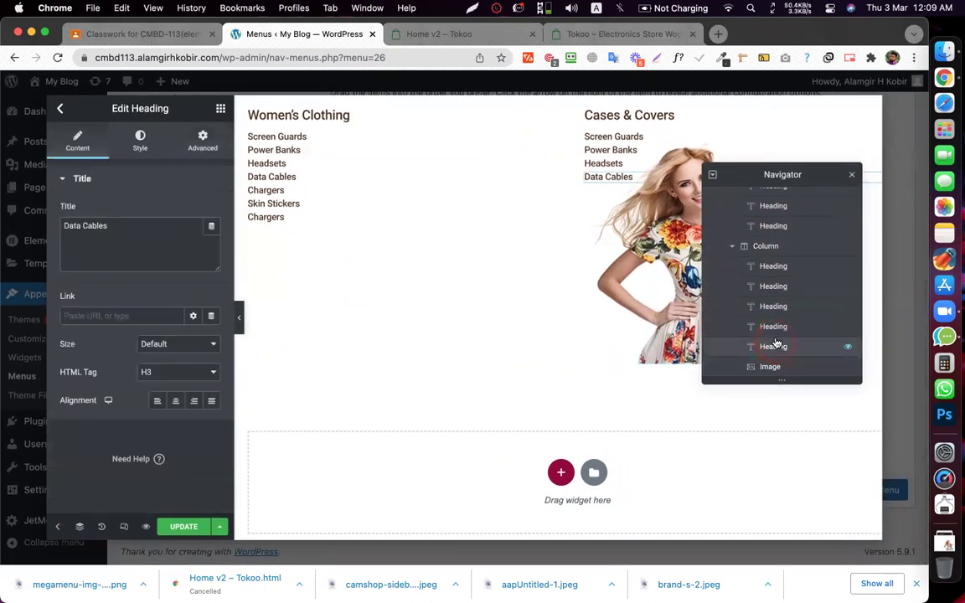
- Set Z-Index 2 on the Headsets, Power Banks and Screen Guards headings and click Update
{"action": "left_click", "coordinate": [200, 141]}
{"action": "left_click", "coordinate": [194, 321]}
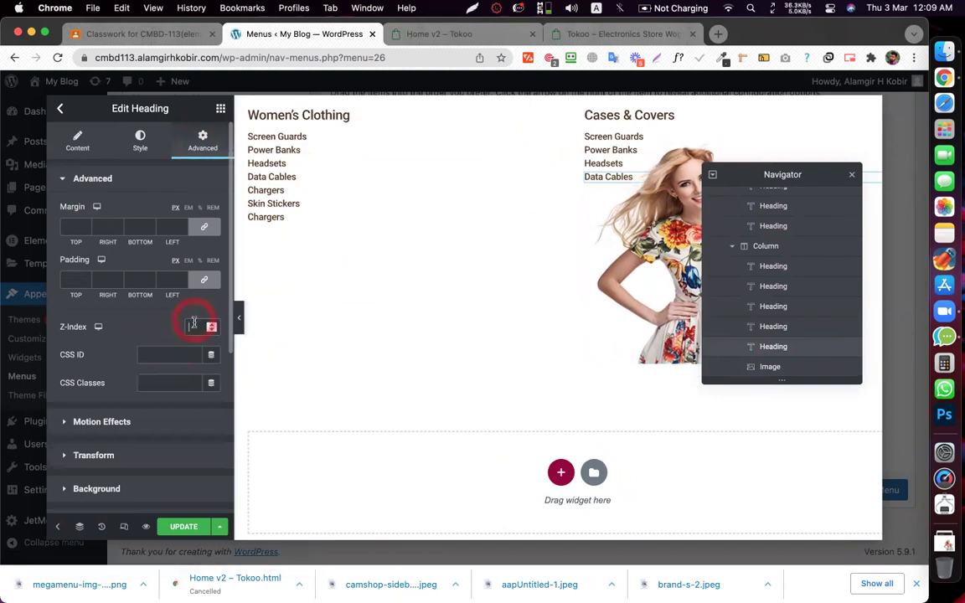
{"action": "left_click", "coordinate": [783, 328]}
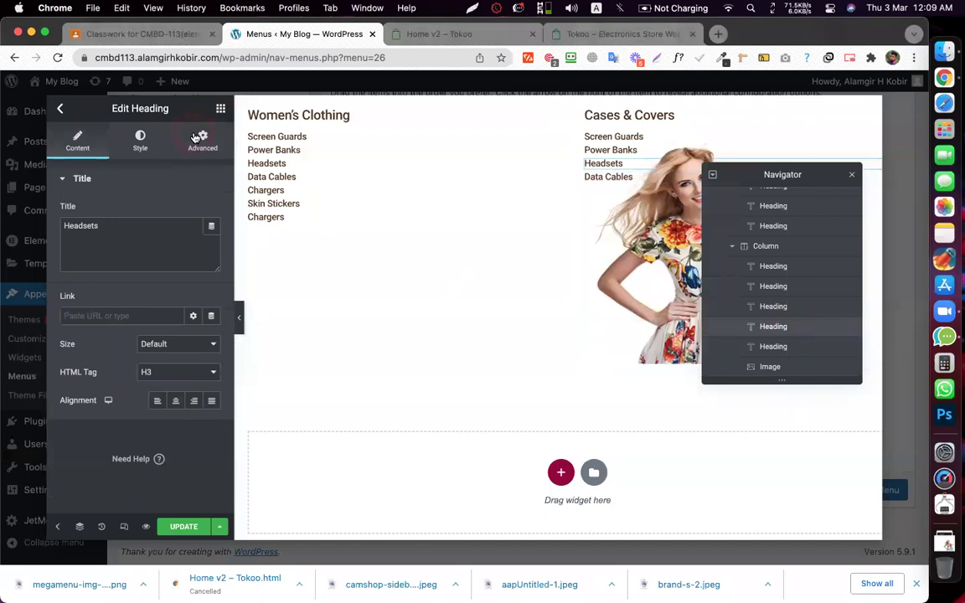
{"action": "left_click", "coordinate": [194, 139]}
{"action": "left_click", "coordinate": [199, 322]}
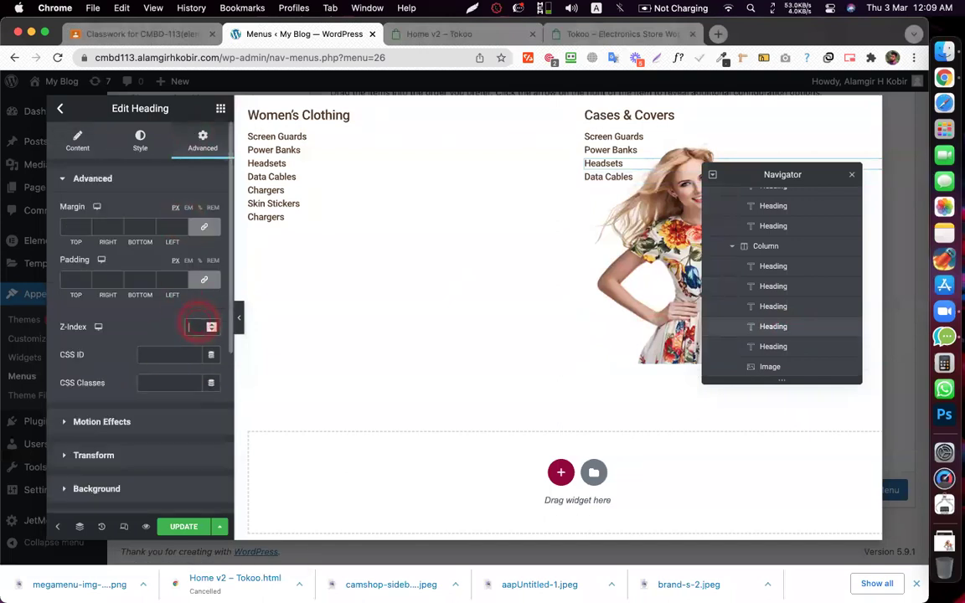
{"action": "left_click", "coordinate": [777, 305]}
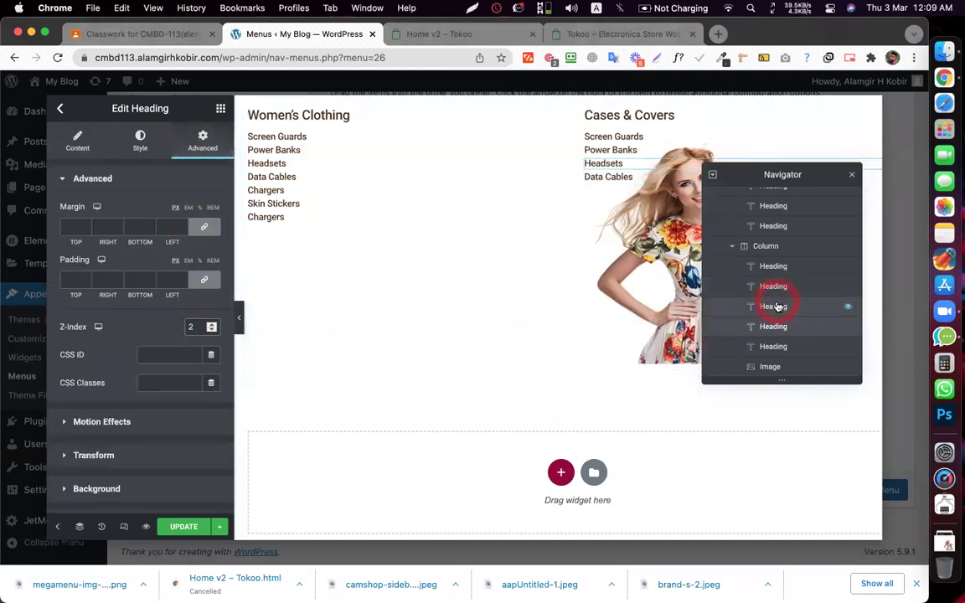
{"action": "left_click", "coordinate": [192, 139]}
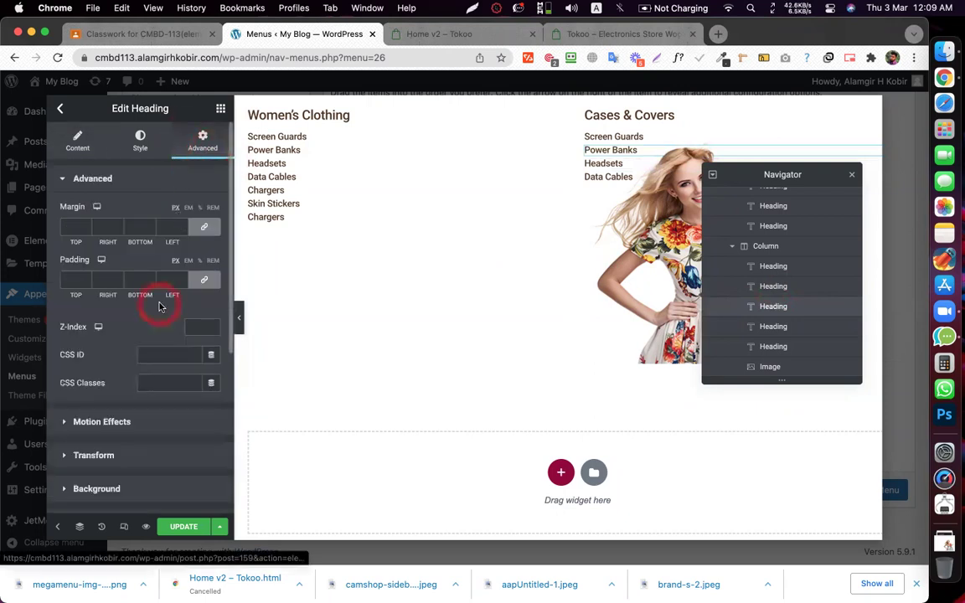
{"action": "left_click", "coordinate": [191, 323]}
{"action": "left_click", "coordinate": [791, 287]}
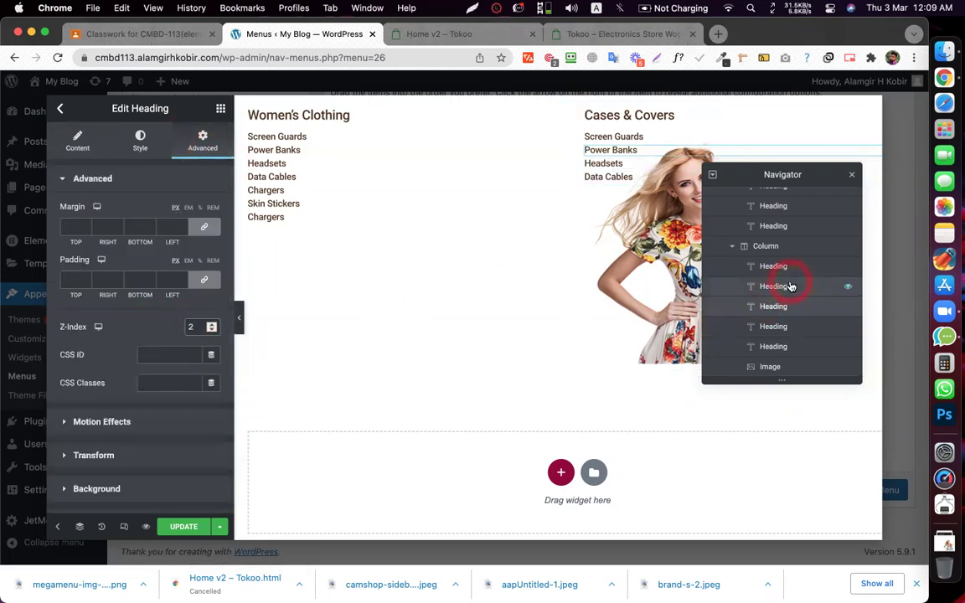
{"action": "left_click", "coordinate": [184, 144]}
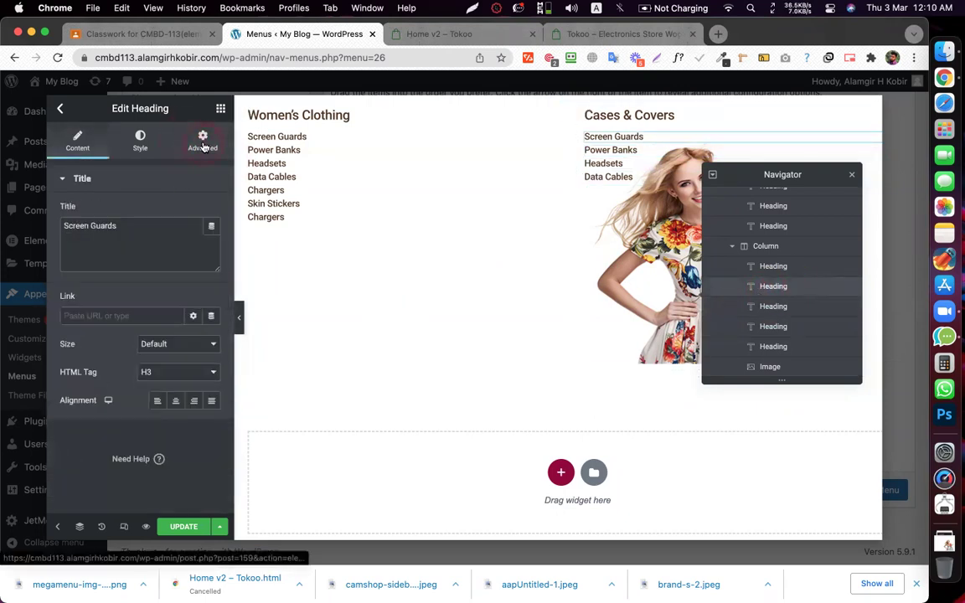
{"action": "left_click", "coordinate": [195, 324]}
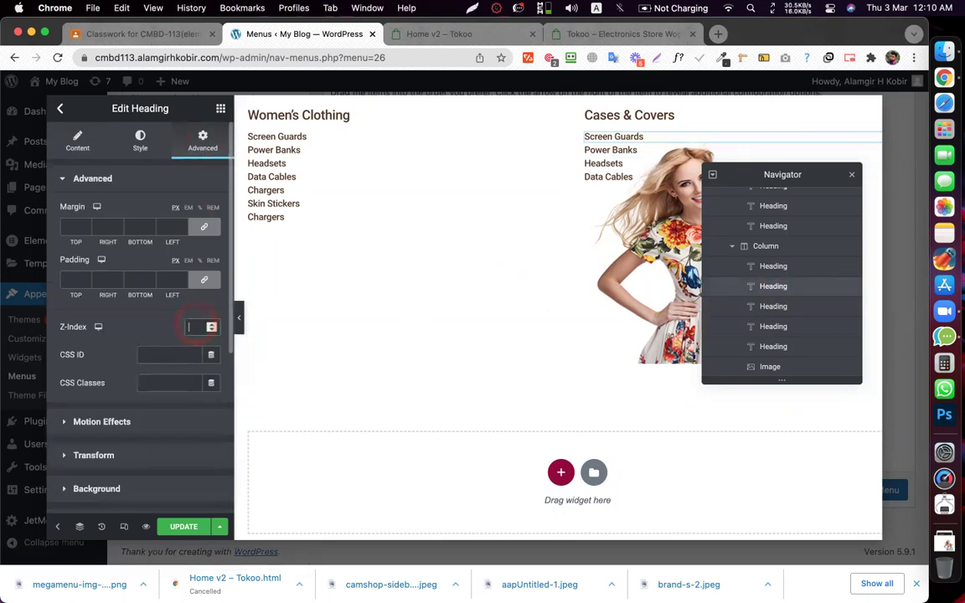
{"action": "left_click", "coordinate": [179, 528]}
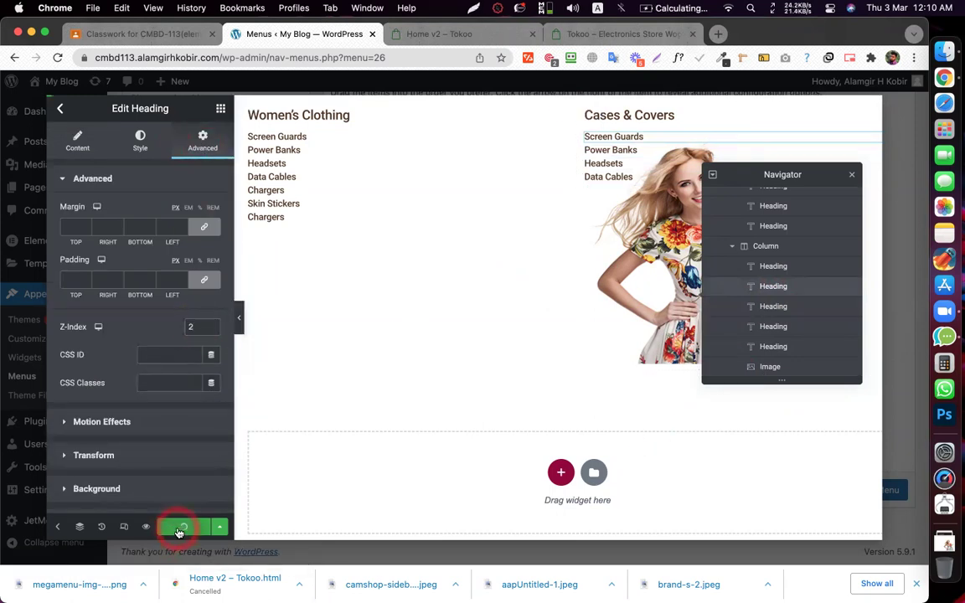
- Close the Navigator and confirm the Cases & Covers items are clickable above the woman image
{"action": "left_click", "coordinate": [849, 175]}
{"action": "left_click", "coordinate": [849, 179]}
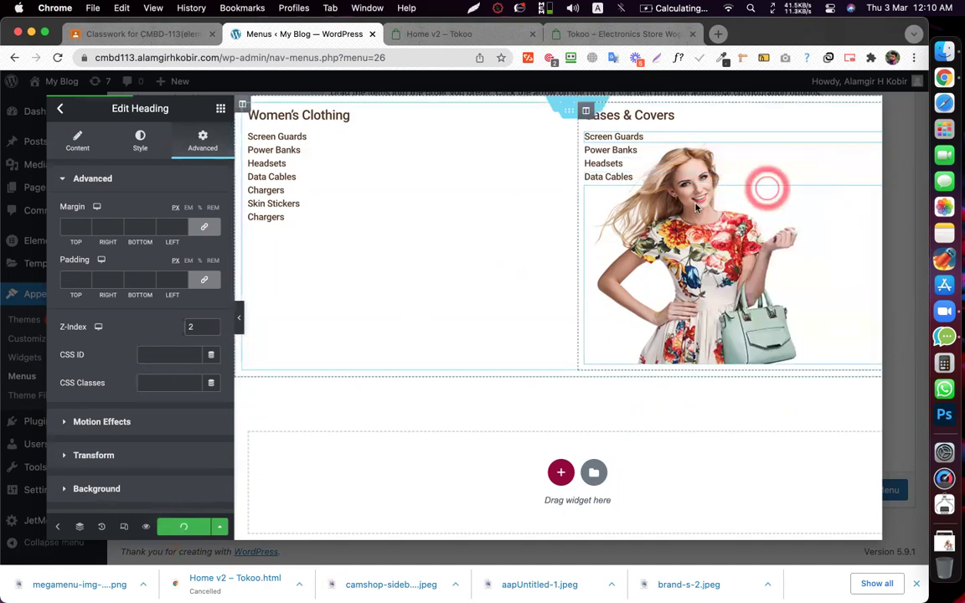
{"action": "left_click", "coordinate": [643, 137]}
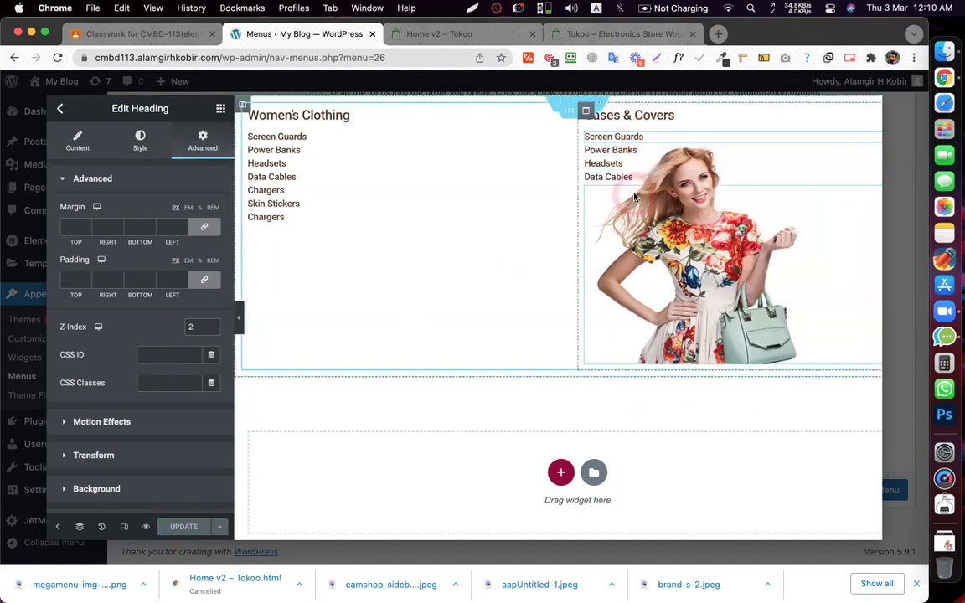
{"action": "left_click", "coordinate": [674, 288]}
{"action": "left_click", "coordinate": [618, 139]}
{"action": "left_click", "coordinate": [601, 166]}
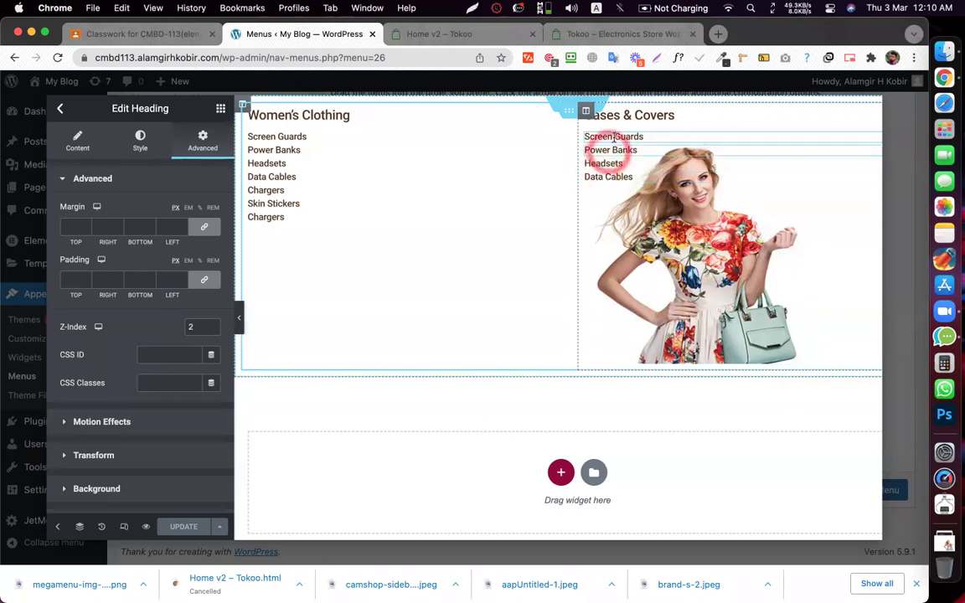
{"action": "left_click", "coordinate": [655, 147]}
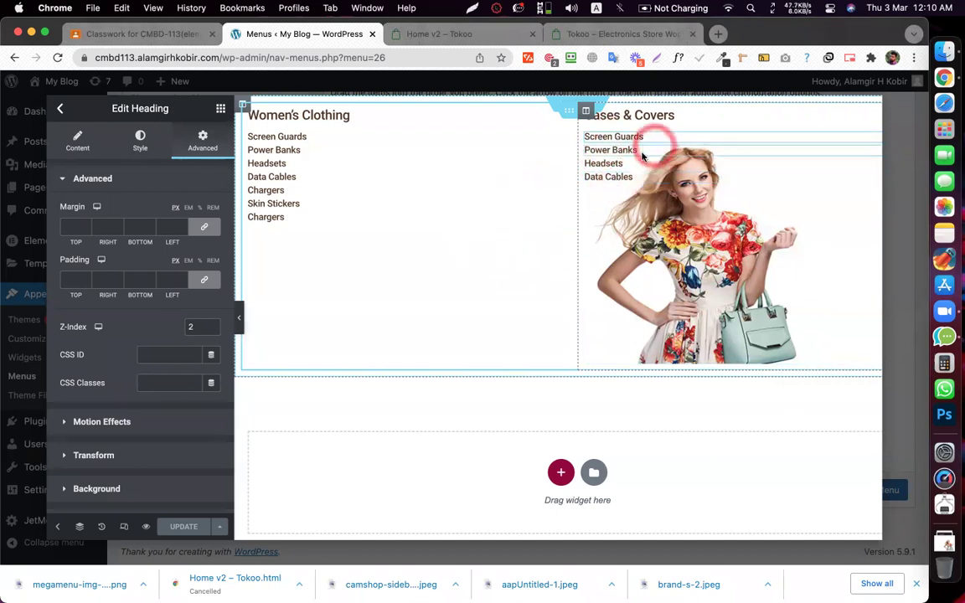
{"action": "left_click", "coordinate": [633, 179]}
{"action": "left_click", "coordinate": [628, 189]}
{"action": "left_click", "coordinate": [642, 155]}
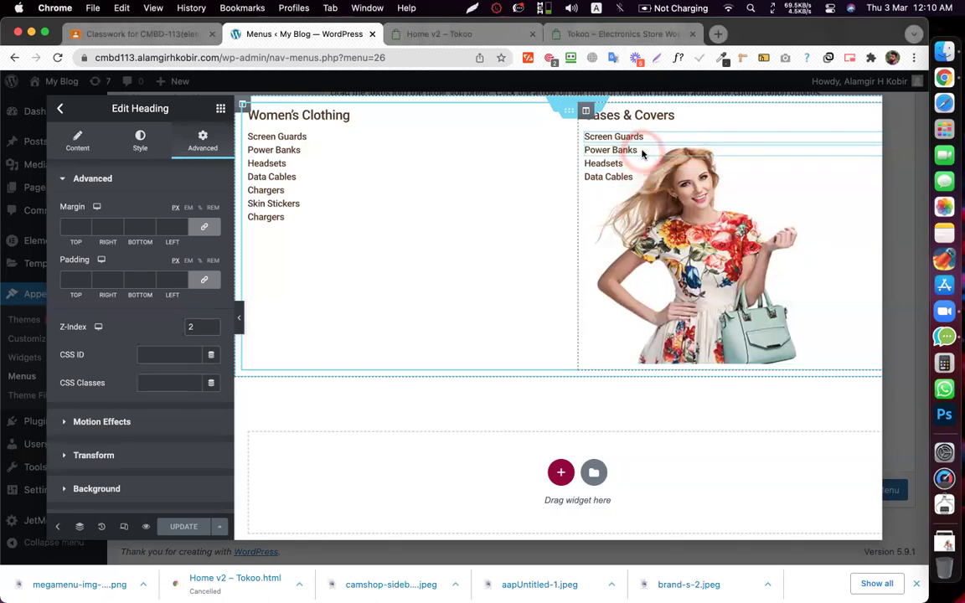
{"action": "left_click", "coordinate": [638, 136]}
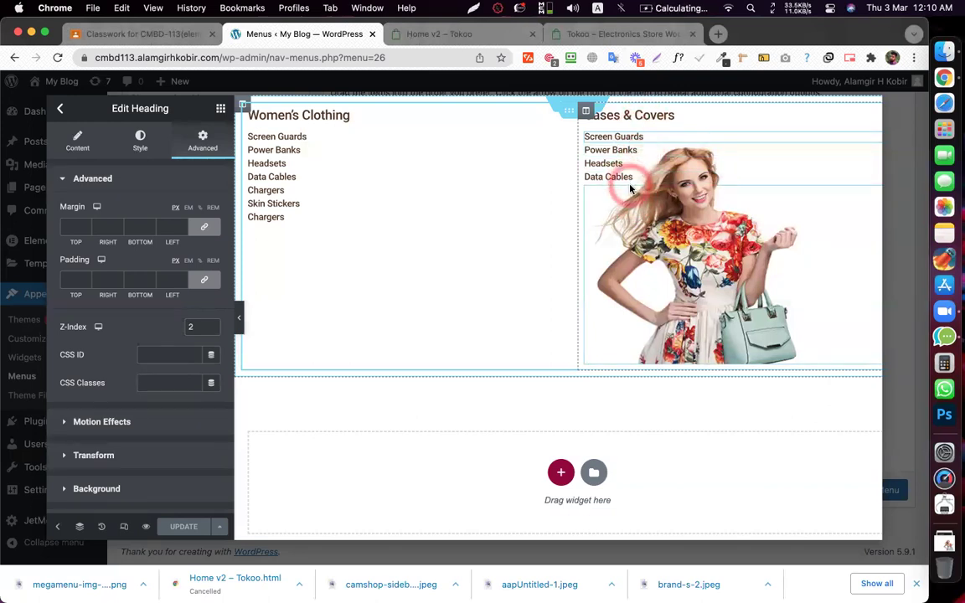
{"action": "left_click", "coordinate": [624, 223]}
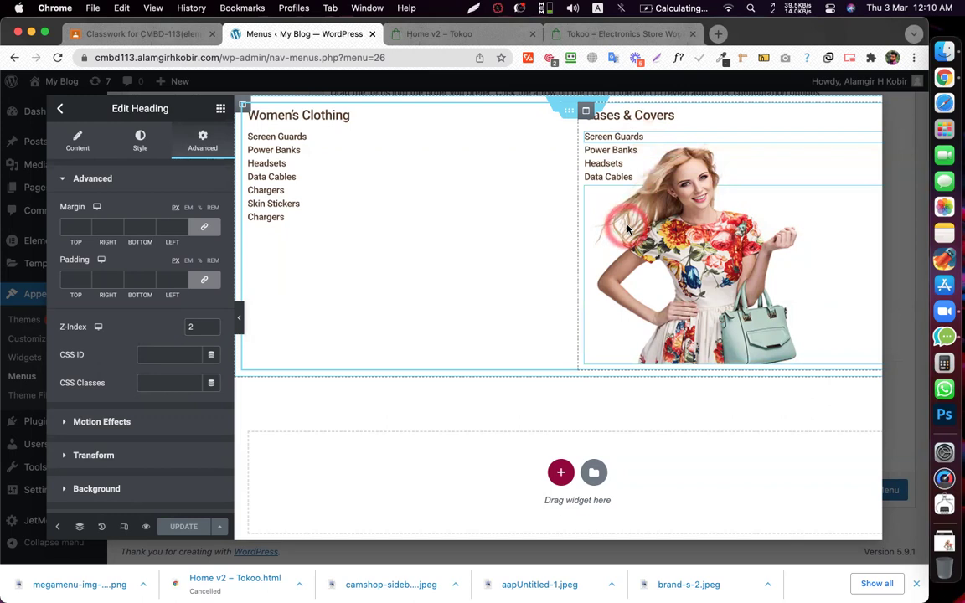
{"action": "left_click", "coordinate": [719, 298]}
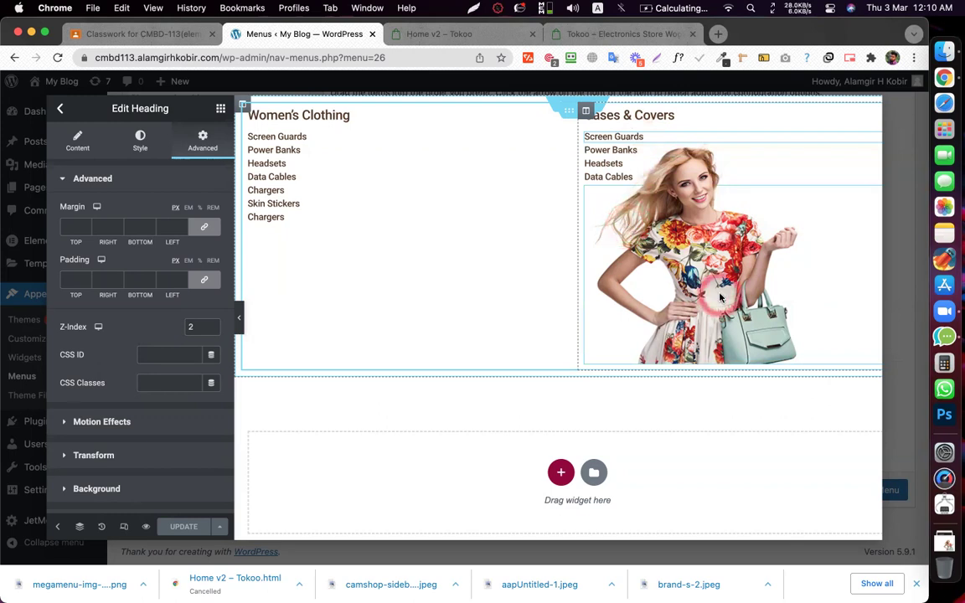
- Change the woman image margins to -185 top and -450 left, check against Tokoo, and update
{"action": "left_click", "coordinate": [84, 232]}
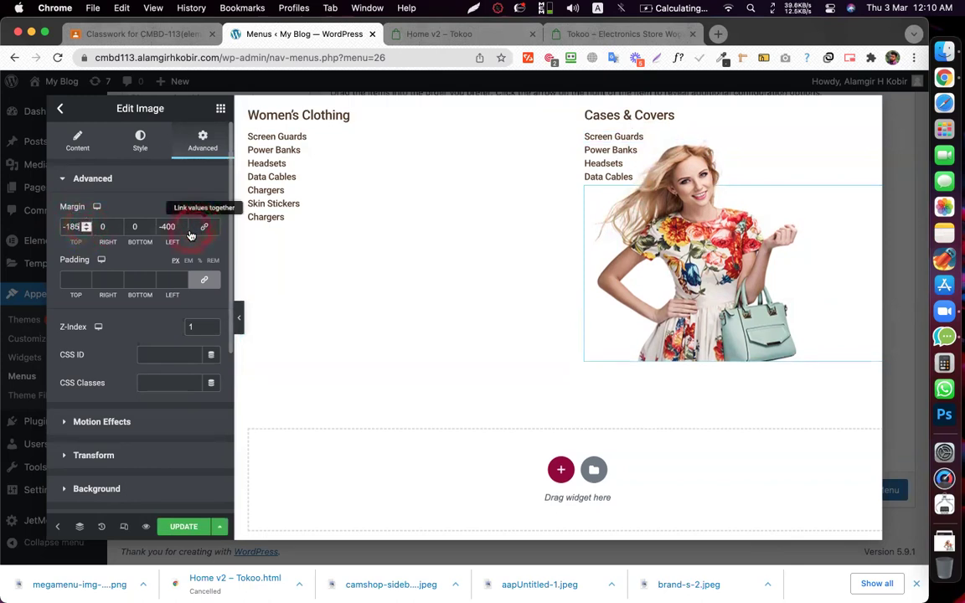
{"action": "left_click", "coordinate": [183, 233]}
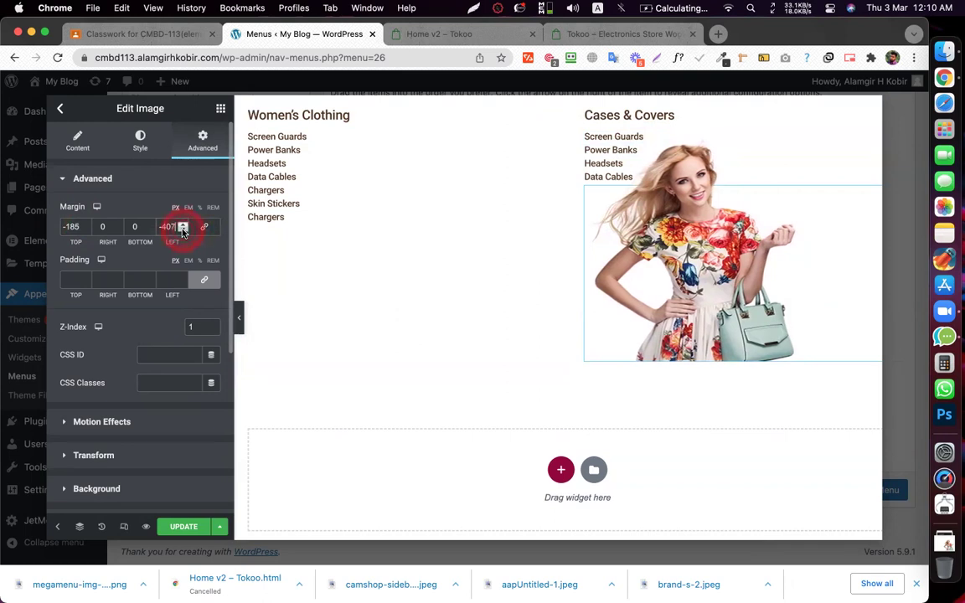
{"action": "left_click", "coordinate": [183, 233]}
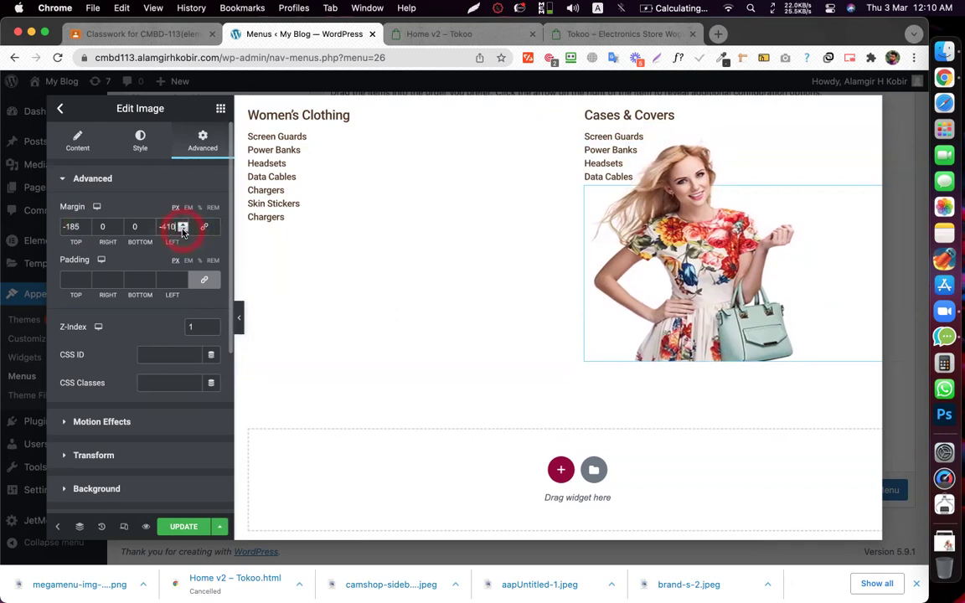
{"action": "left_click", "coordinate": [182, 233]}
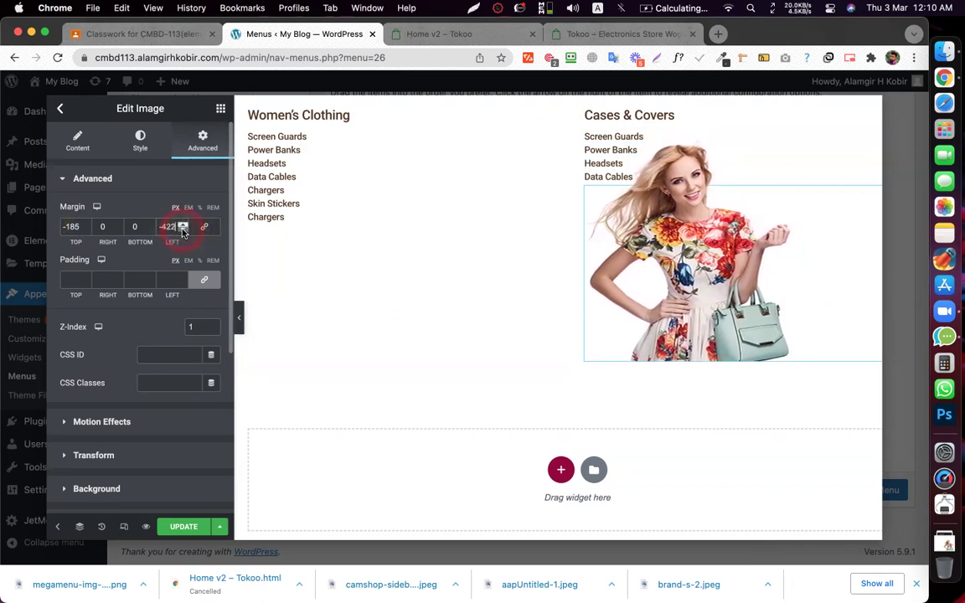
{"action": "left_click", "coordinate": [183, 233]}
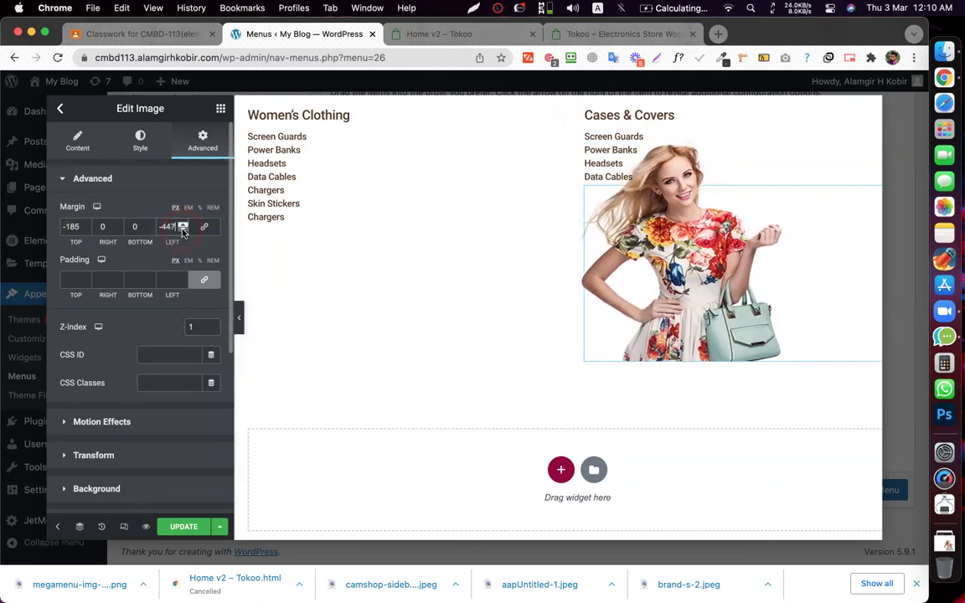
{"action": "left_click", "coordinate": [183, 233]}
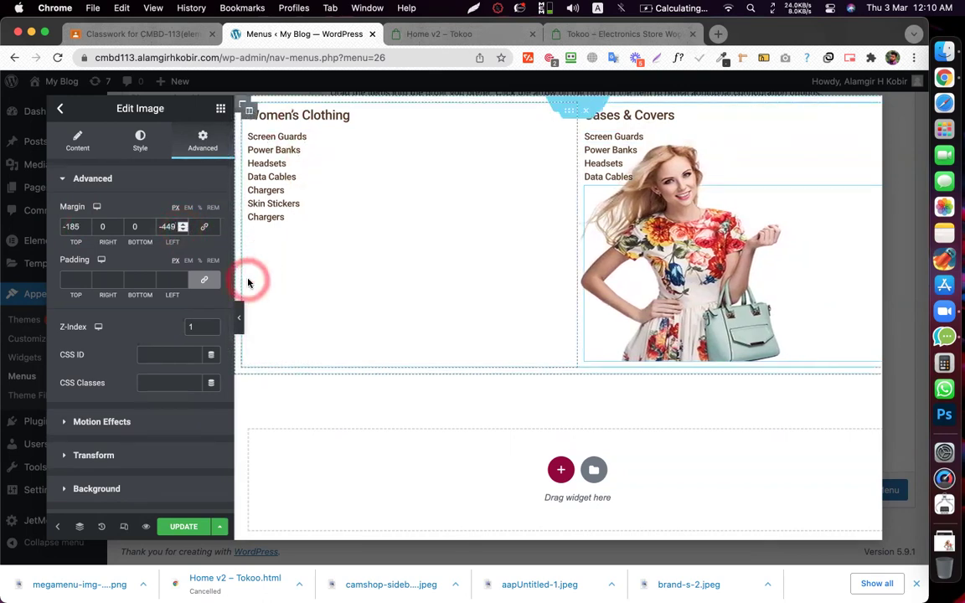
{"action": "left_click", "coordinate": [391, 35]}
{"action": "left_click", "coordinate": [139, 165]}
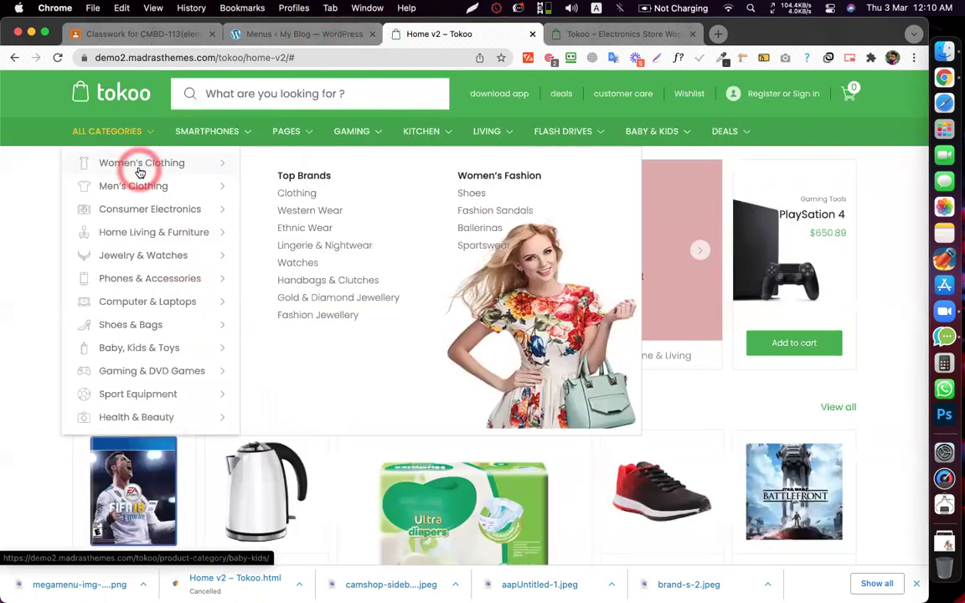
{"action": "left_click", "coordinate": [310, 34]}
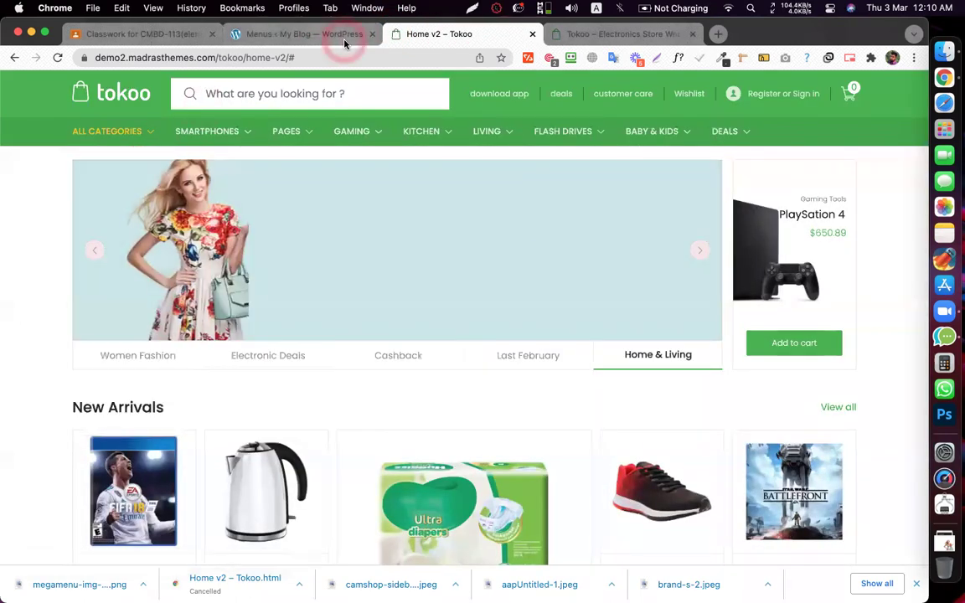
{"action": "left_click", "coordinate": [183, 526]}
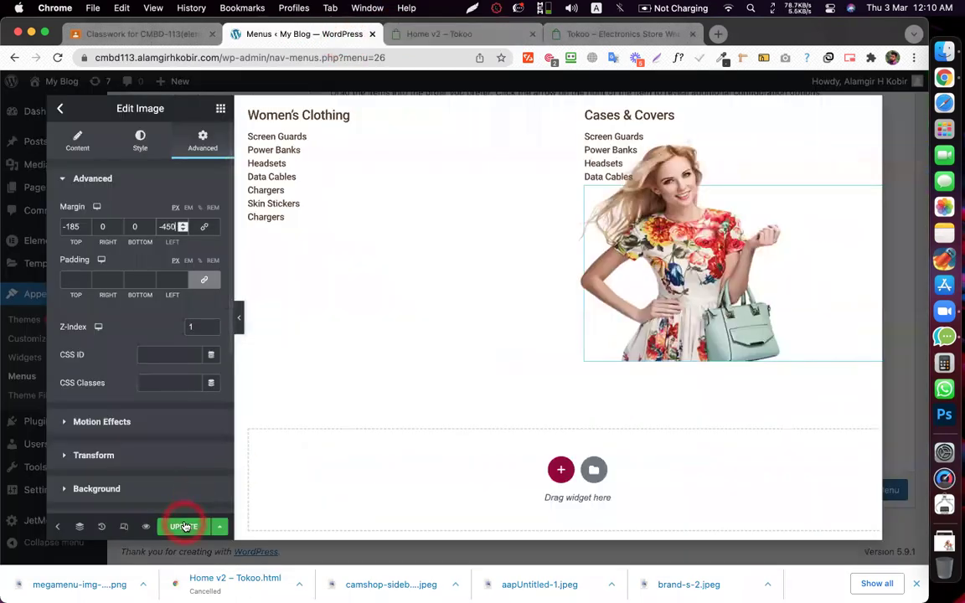
- Set the model image's left margin to -470 and update the mega menu content
{"action": "left_click", "coordinate": [240, 319]}
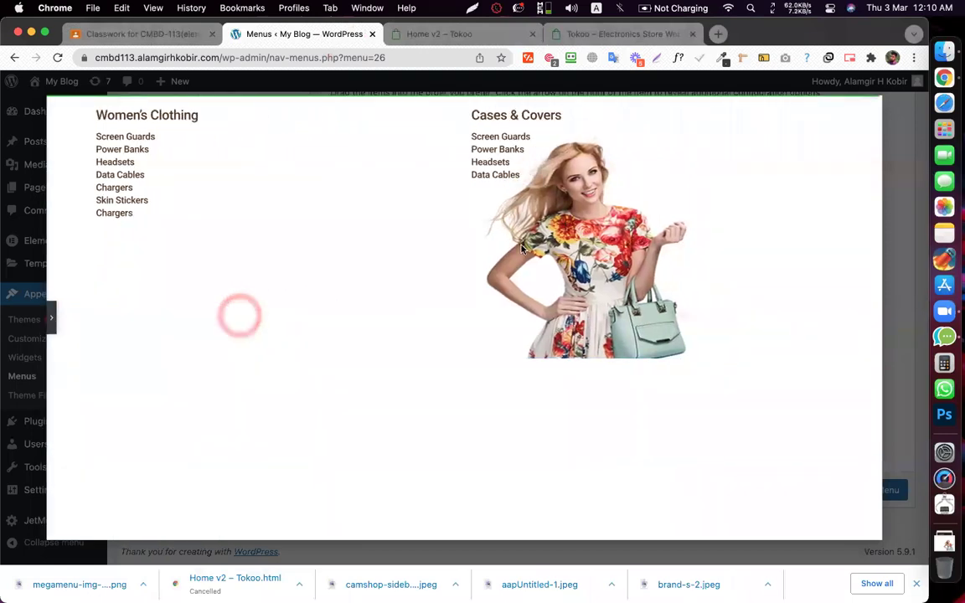
{"action": "left_click", "coordinate": [46, 316]}
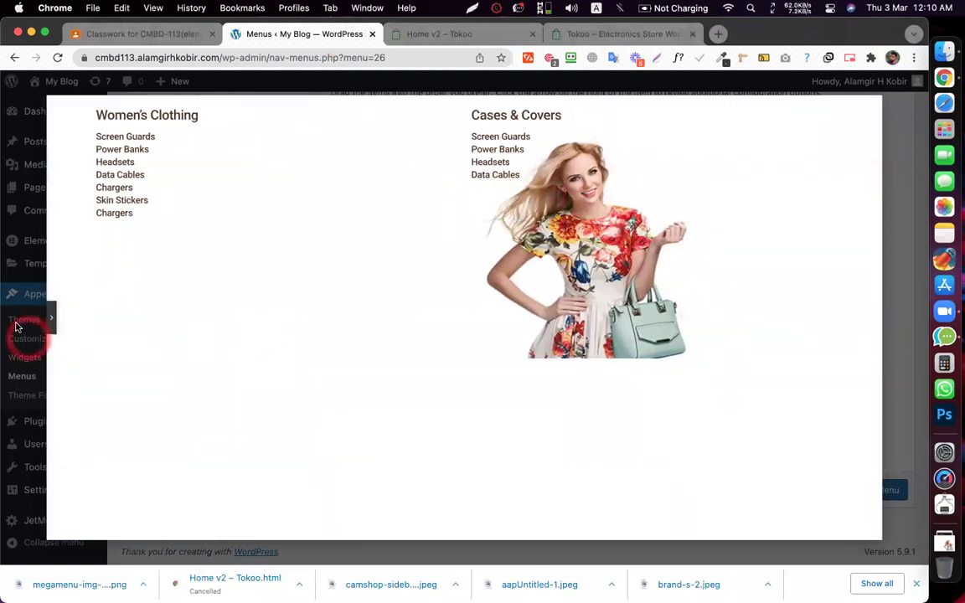
{"action": "left_click", "coordinate": [48, 317]}
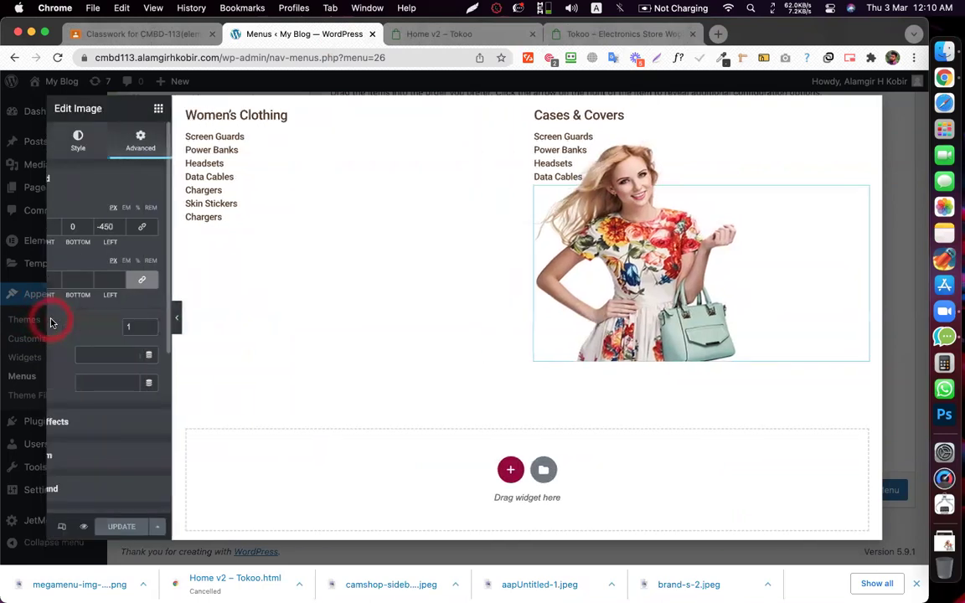
{"action": "left_click", "coordinate": [754, 240]}
{"action": "left_click_drag", "start_coordinate": [718, 301], "coordinate": [182, 231]}
{"action": "left_click", "coordinate": [182, 225]}
{"action": "left_click", "coordinate": [184, 526]}
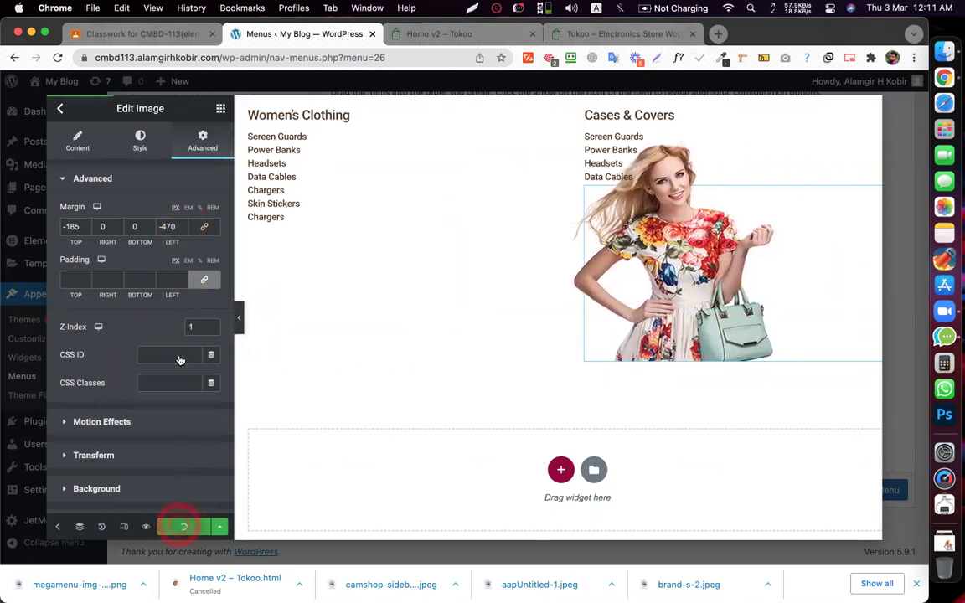
- Clear the image's z-index, unlink and adjust its padding values, and update the content
{"action": "left_click", "coordinate": [140, 326]}
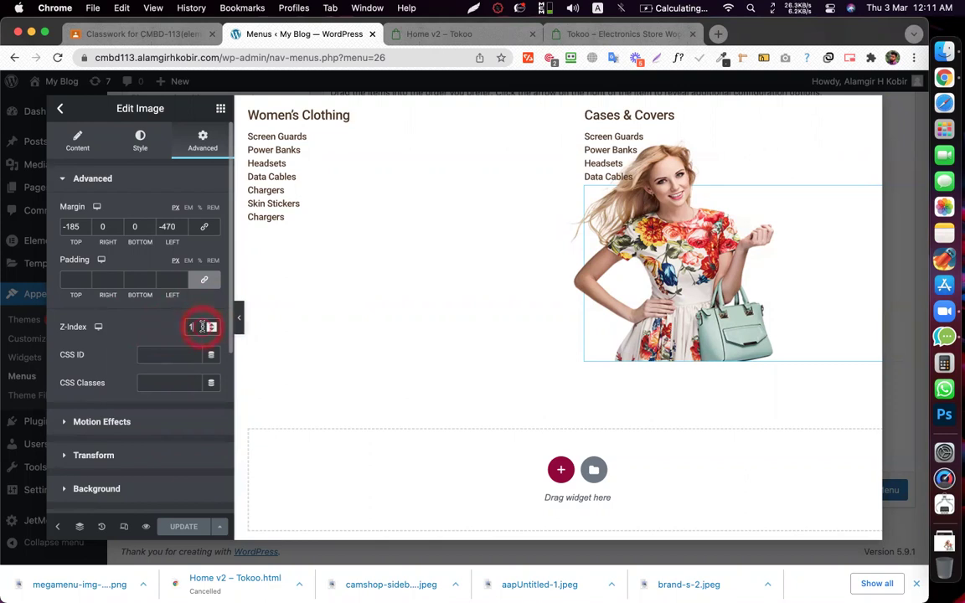
{"action": "key", "text": "BackSpace"}
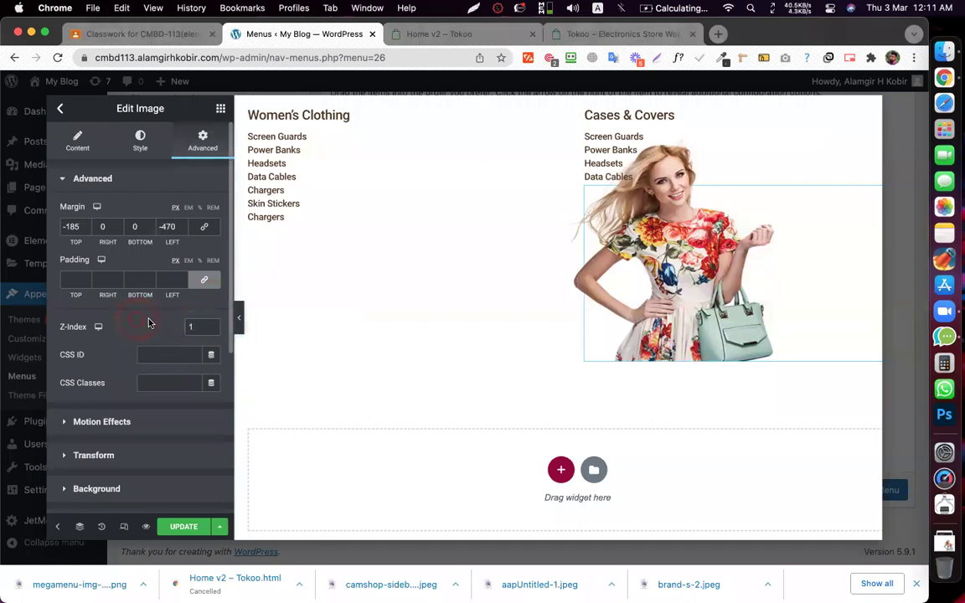
{"action": "left_click", "coordinate": [165, 279]}
{"action": "left_click", "coordinate": [84, 280]}
{"action": "left_click", "coordinate": [118, 279]}
{"action": "left_click", "coordinate": [149, 279]}
{"action": "left_click", "coordinate": [118, 272]}
{"action": "left_click", "coordinate": [204, 280]}
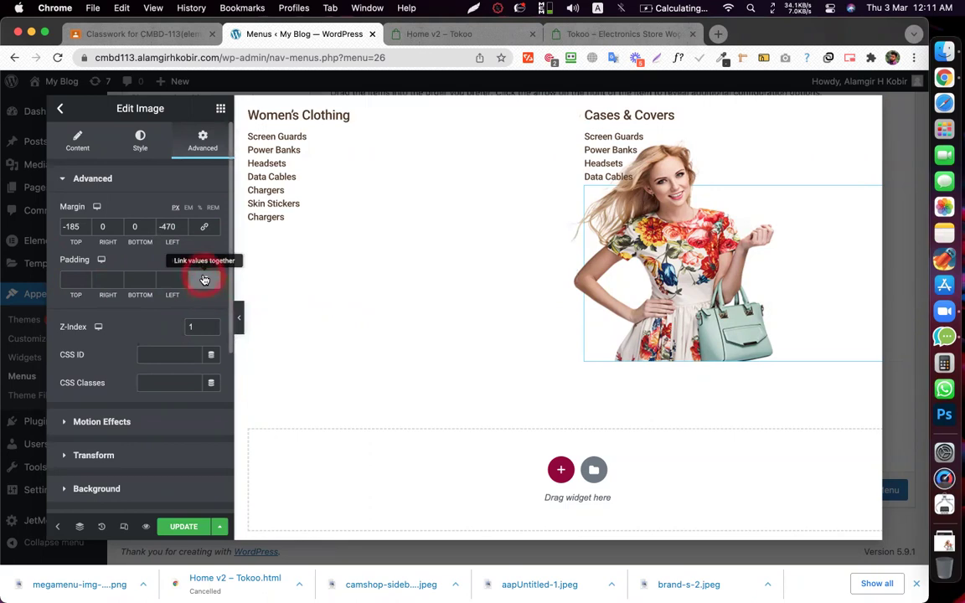
{"action": "left_click", "coordinate": [64, 280]}
{"action": "left_click", "coordinate": [139, 260]}
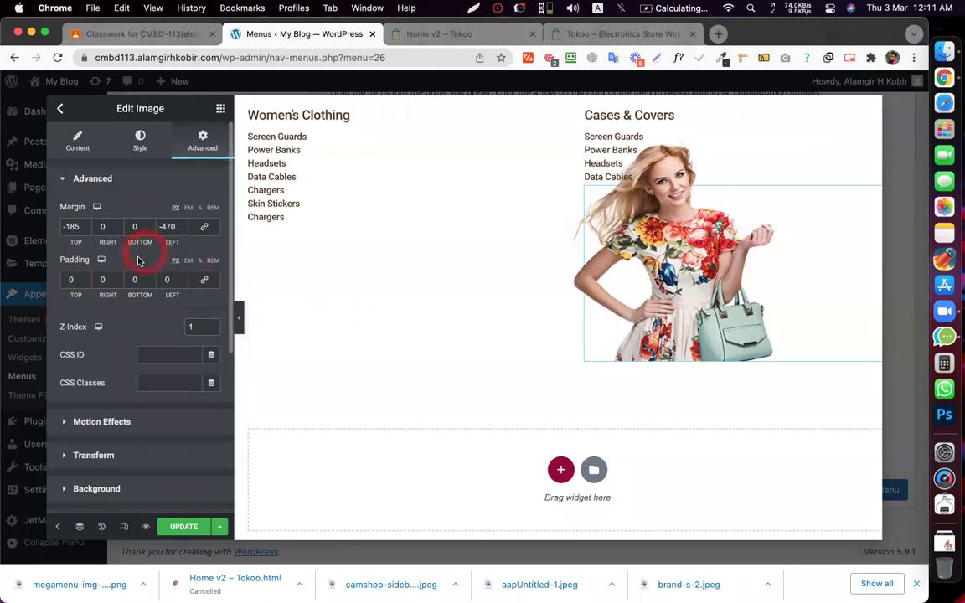
{"action": "left_click", "coordinate": [190, 530]}
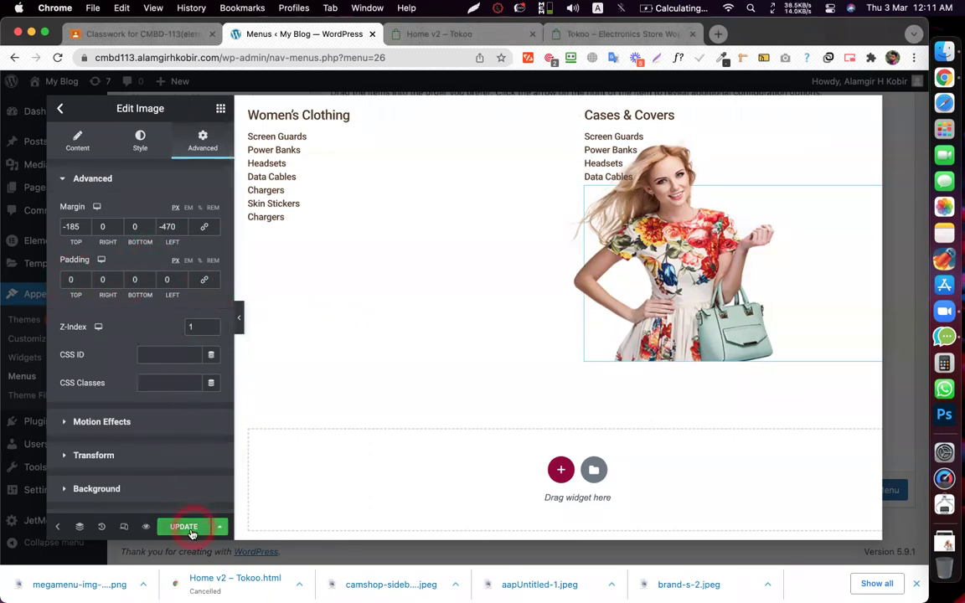
- Preview the mega menu layout with the editing panel collapsed, then restore the panel
{"action": "left_click", "coordinate": [263, 335]}
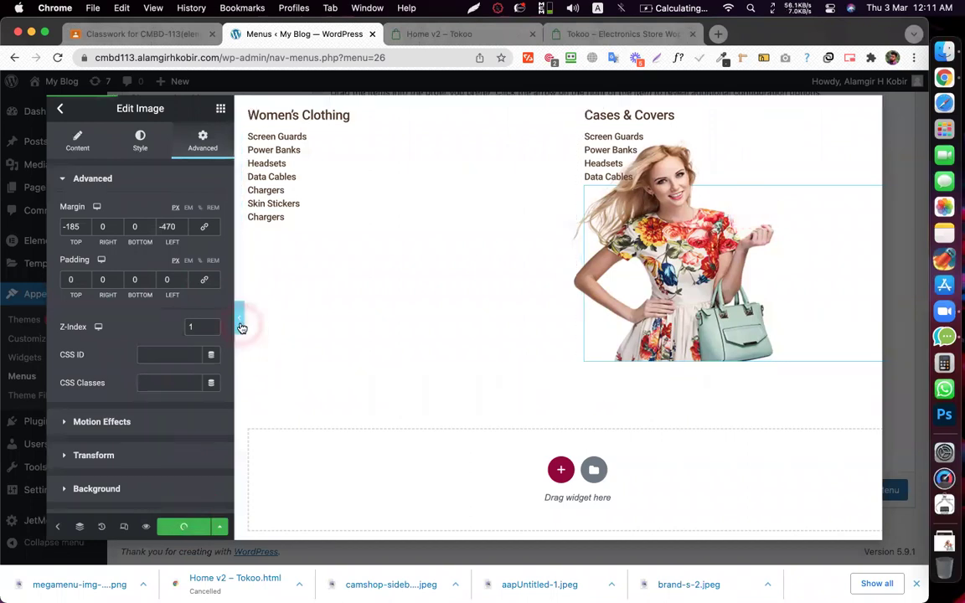
{"action": "left_click", "coordinate": [241, 325]}
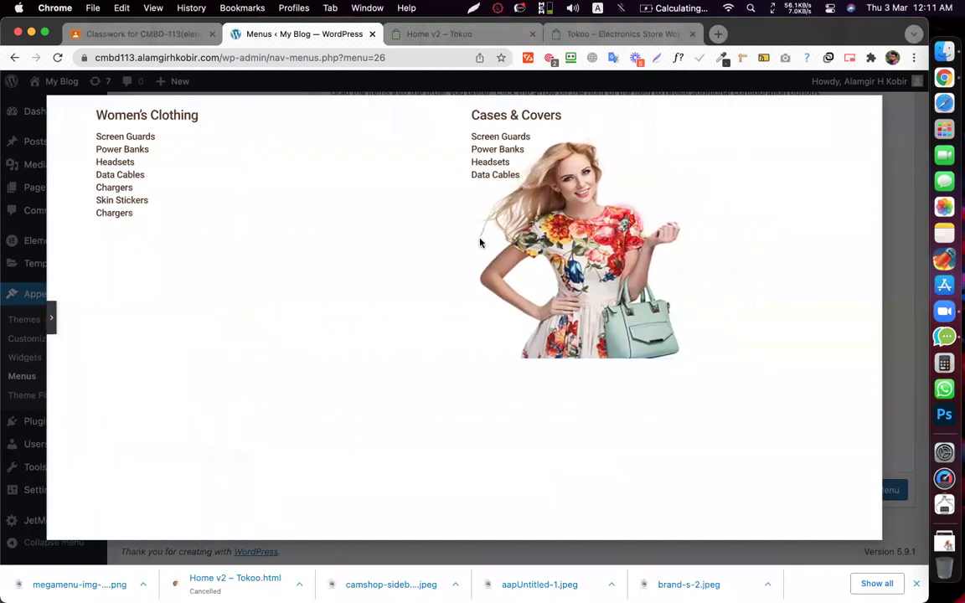
{"action": "left_click", "coordinate": [52, 319]}
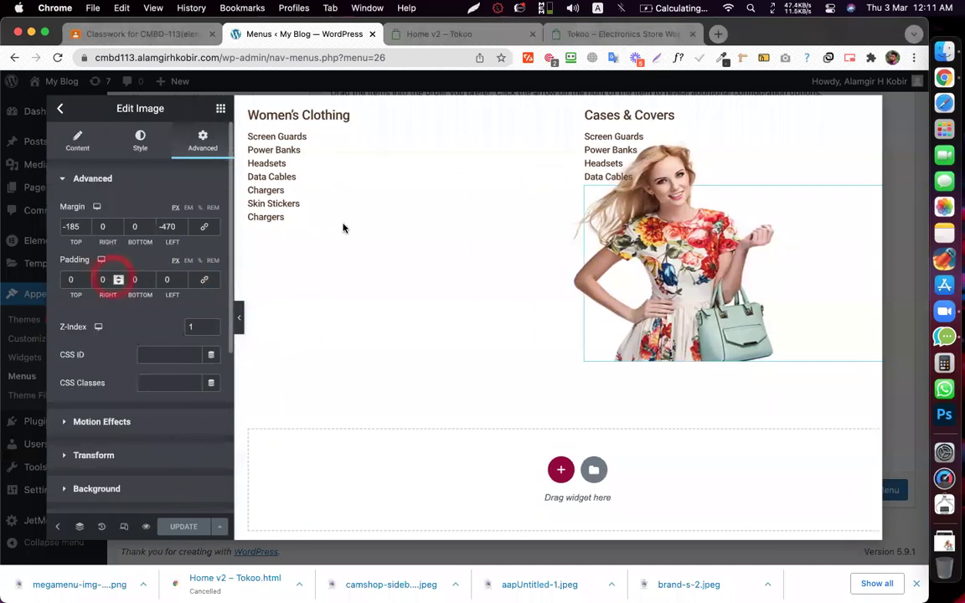
{"action": "left_click", "coordinate": [463, 226]}
{"action": "left_click", "coordinate": [429, 153]}
{"action": "scroll", "coordinate": [430, 154], "scroll_direction": "down", "scroll_amount": 1}
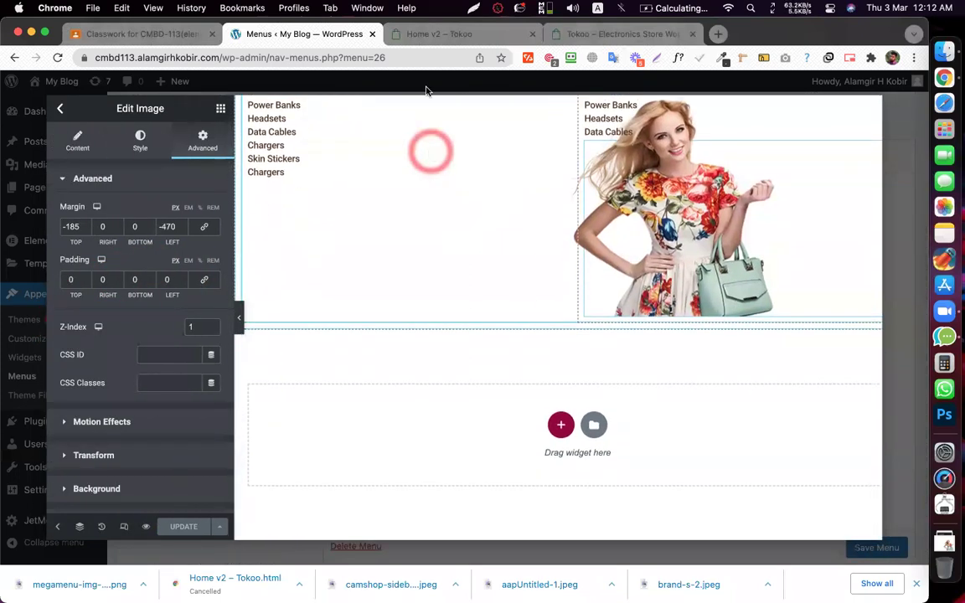
- Compare against the Tokoo demo store, then duplicate the Menus tab
{"action": "left_click", "coordinate": [405, 34]}
{"action": "left_click", "coordinate": [250, 37]}
{"action": "right_click", "coordinate": [251, 39]}
{"action": "left_click", "coordinate": [282, 127]}
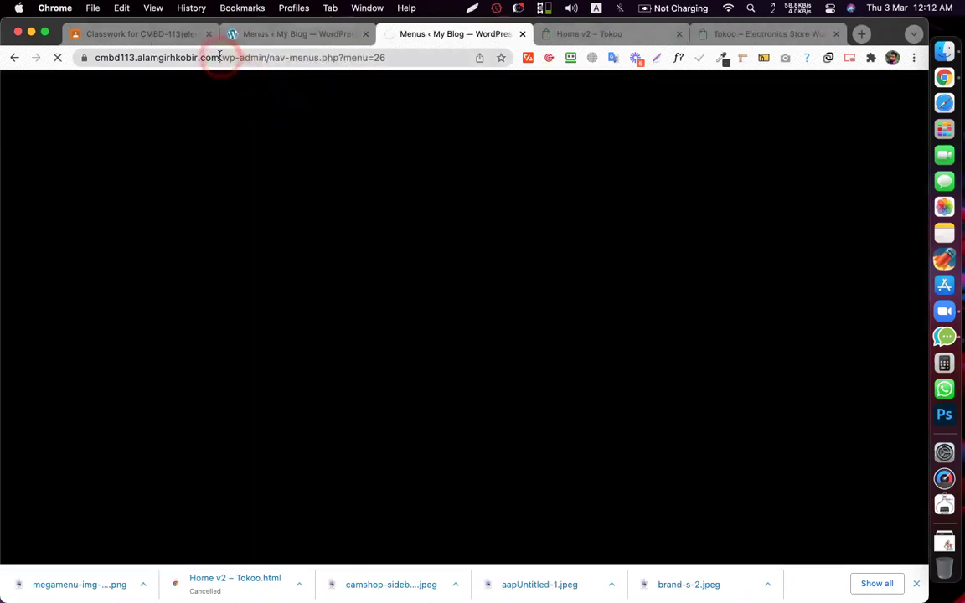
- Load the site's home page and open the Main Header template via Edit with Elementor
{"action": "left_click_drag", "start_coordinate": [223, 56], "coordinate": [825, 463]}
{"action": "key", "text": "BackSpace"}
{"action": "key", "text": "Return"}
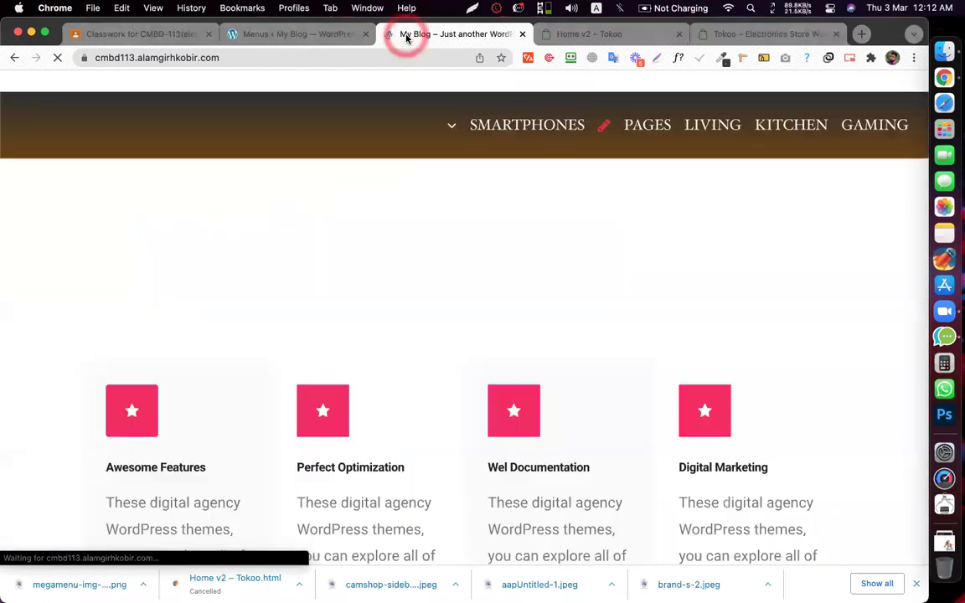
{"action": "mouse_move", "coordinate": [362, 87]}
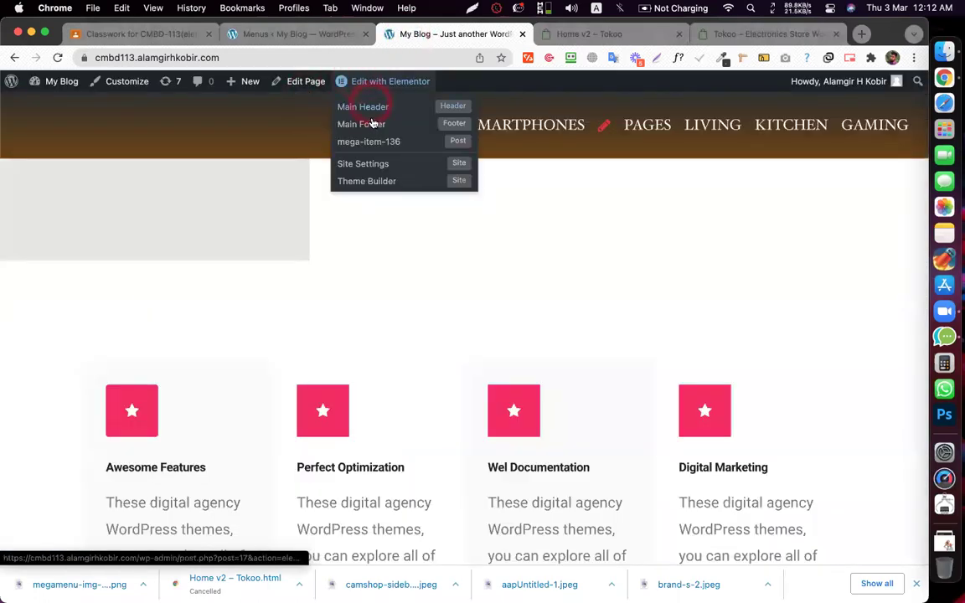
{"action": "left_click", "coordinate": [374, 109]}
{"action": "left_click", "coordinate": [430, 32]}
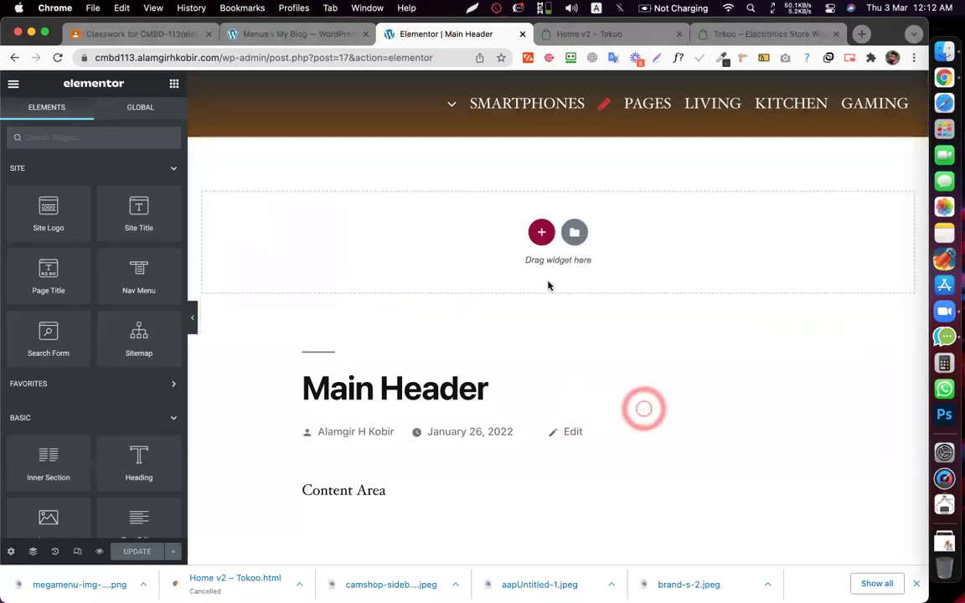
- Add a one-column header section and drop a Vertical Mega Menu widget into it
{"action": "left_click", "coordinate": [540, 234]}
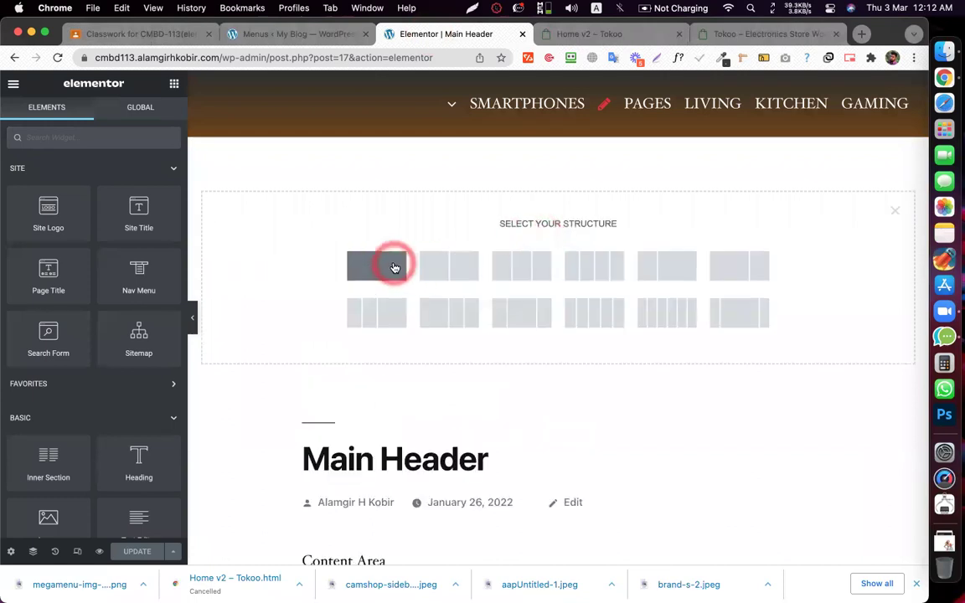
{"action": "left_click", "coordinate": [394, 261]}
{"action": "left_click", "coordinate": [172, 83]}
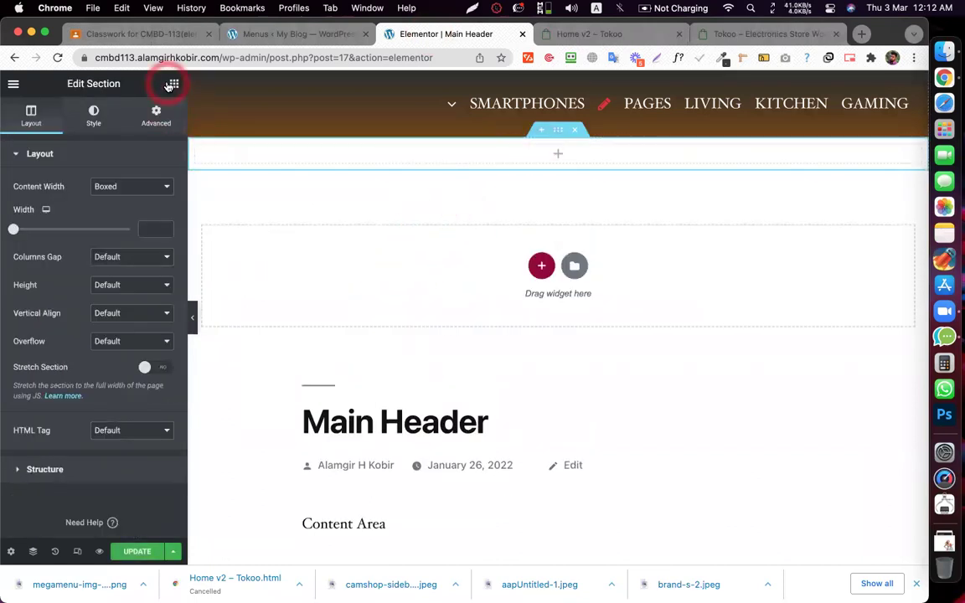
{"action": "left_click", "coordinate": [85, 142]}
{"action": "type", "text": "mega"}
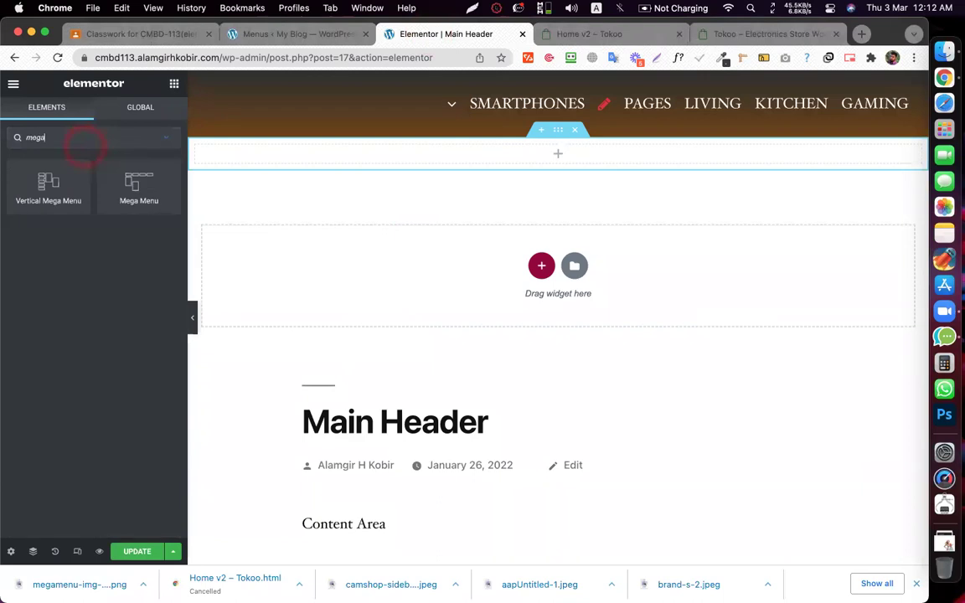
{"action": "left_click_drag", "start_coordinate": [46, 182], "coordinate": [434, 170]}
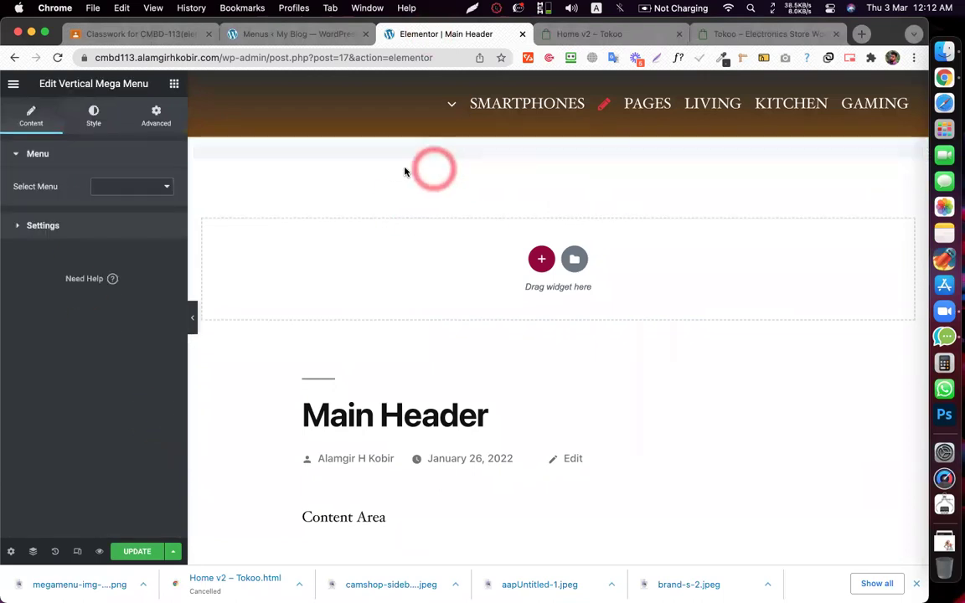
- Set the widget's menu to Mega Menu 2 V and go back to the Menus page
{"action": "left_click", "coordinate": [127, 188]}
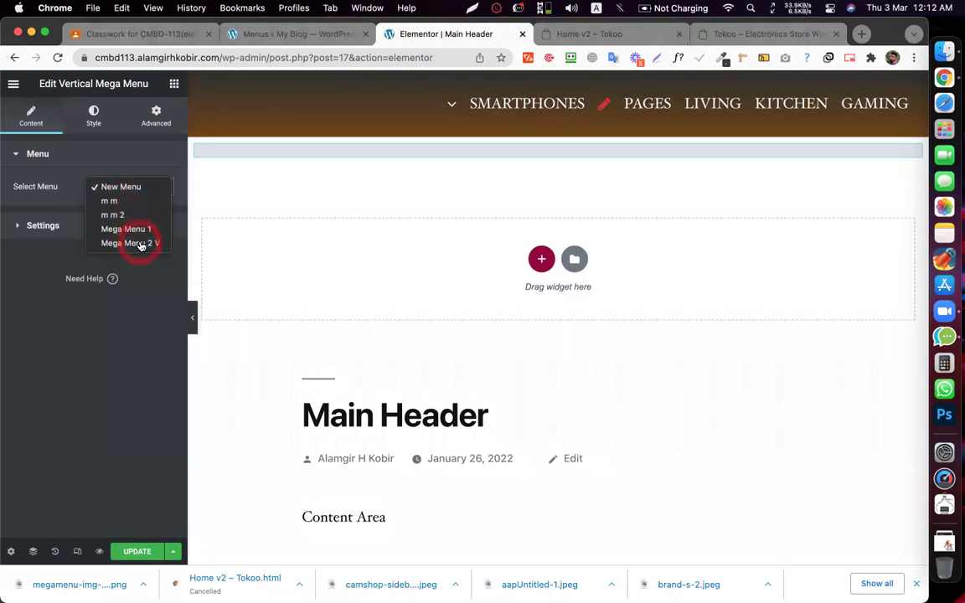
{"action": "left_click", "coordinate": [133, 242]}
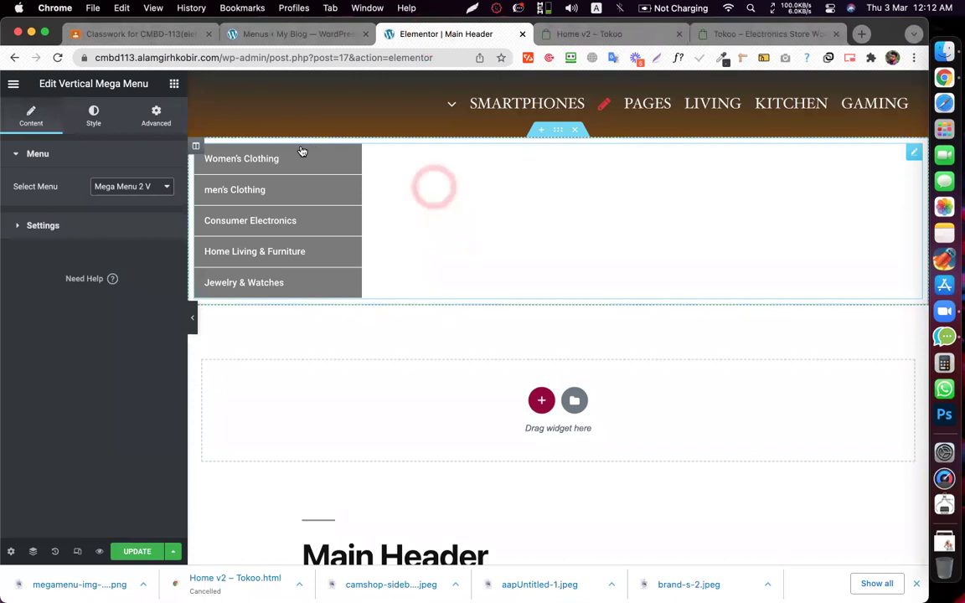
{"action": "left_click", "coordinate": [295, 35]}
{"action": "left_click", "coordinate": [64, 106]}
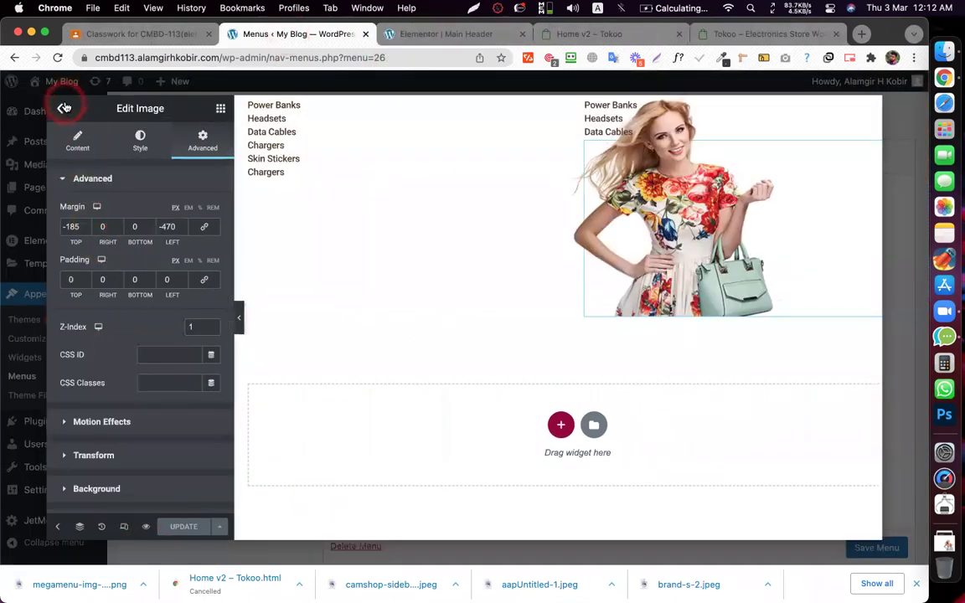
- Close the item content editor, save the JetMenu item settings, and update the Main Header
{"action": "left_click", "coordinate": [791, 455]}
{"action": "left_click", "coordinate": [710, 434]}
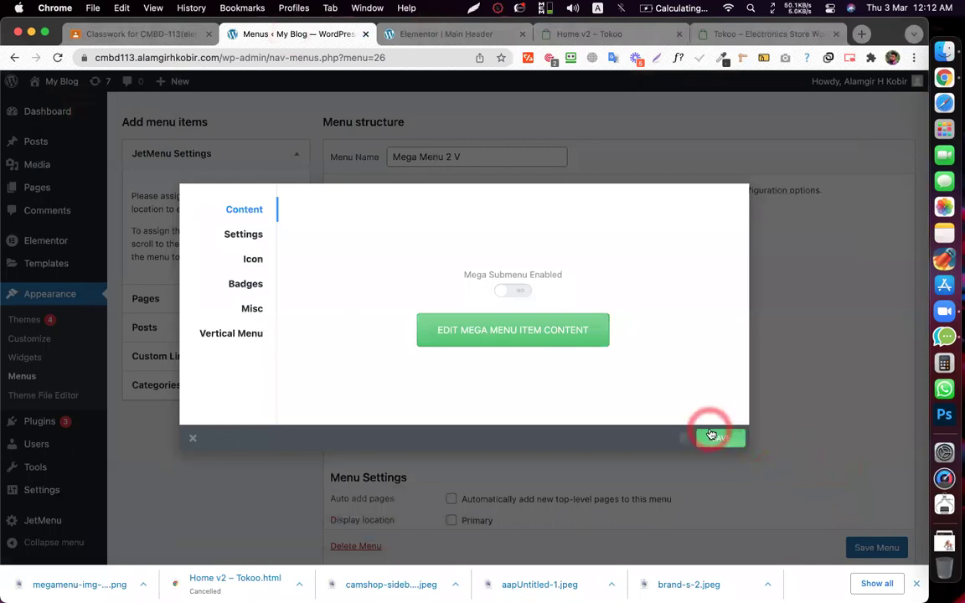
{"action": "left_click", "coordinate": [405, 34]}
{"action": "left_click", "coordinate": [140, 550]}
{"action": "left_click", "coordinate": [99, 555]}
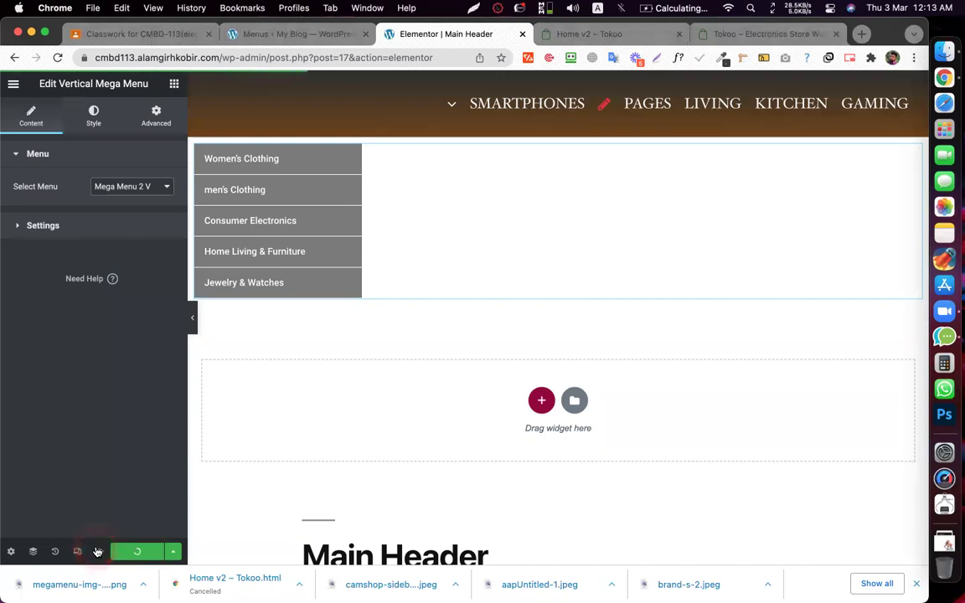
- Update the Main Header, then reload the editor and confirm Reload
{"action": "left_click", "coordinate": [97, 552]}
{"action": "left_click", "coordinate": [424, 36]}
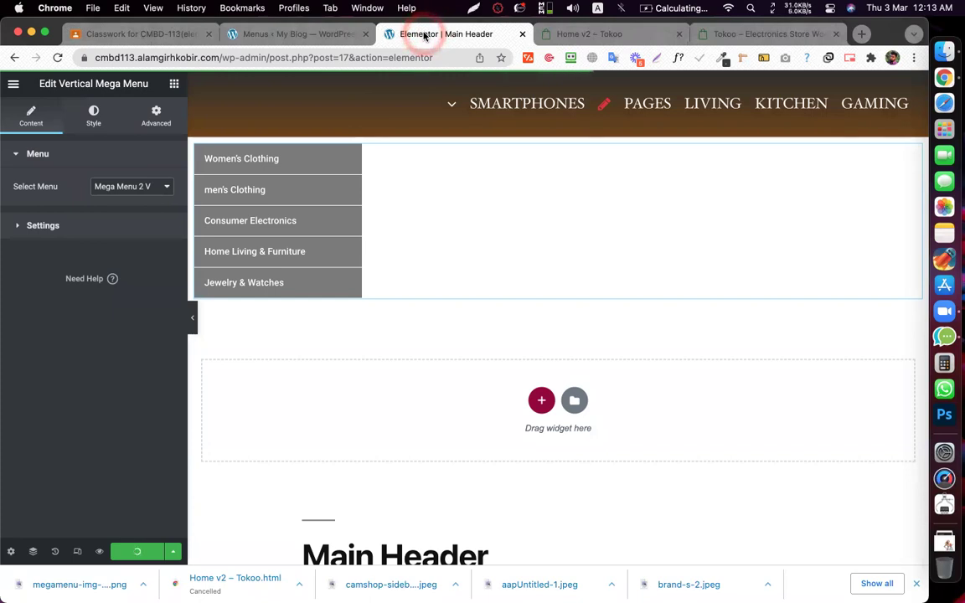
{"action": "left_click", "coordinate": [425, 36]}
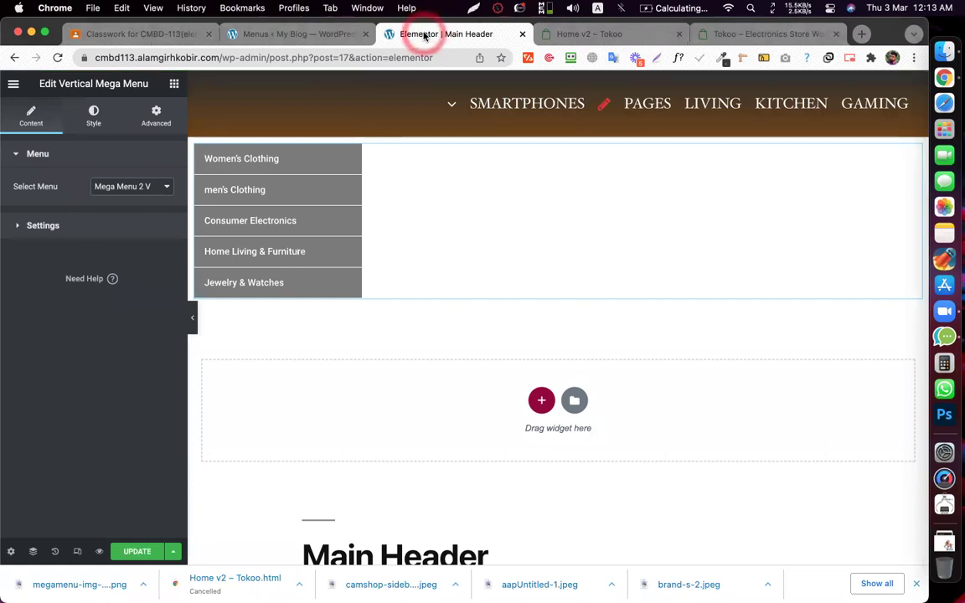
{"action": "left_click", "coordinate": [134, 551]}
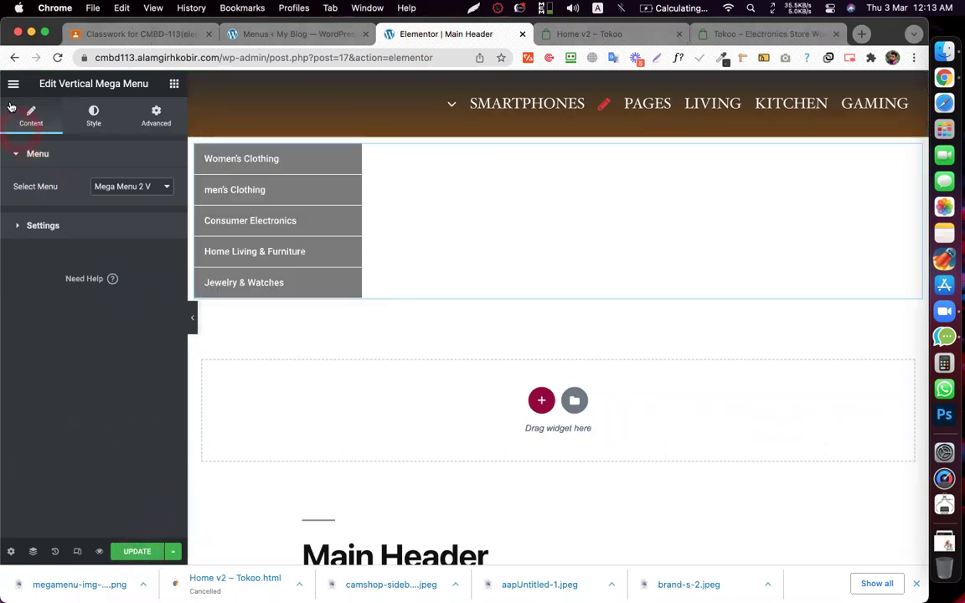
{"action": "left_click", "coordinate": [57, 58]}
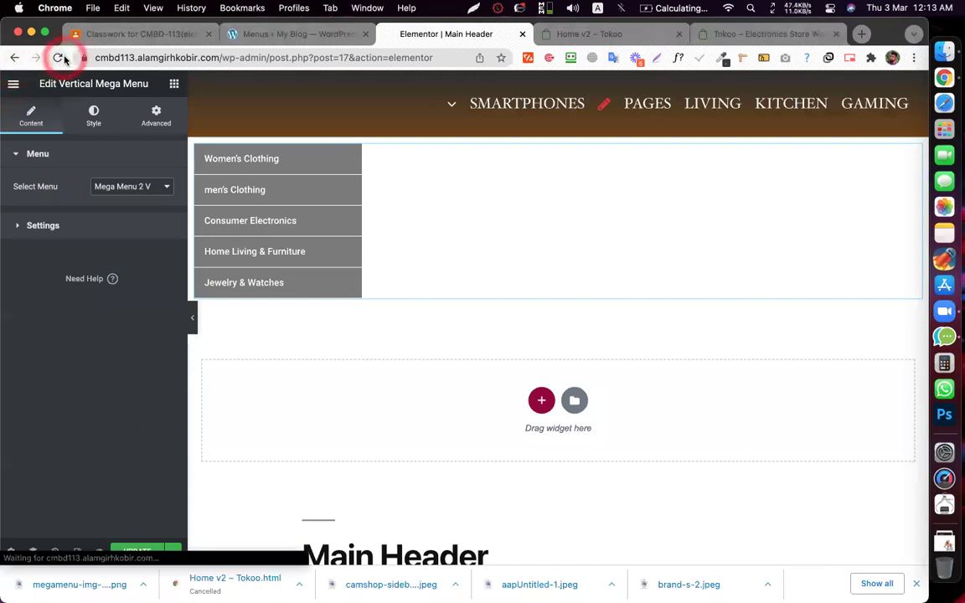
{"action": "left_click", "coordinate": [522, 253]}
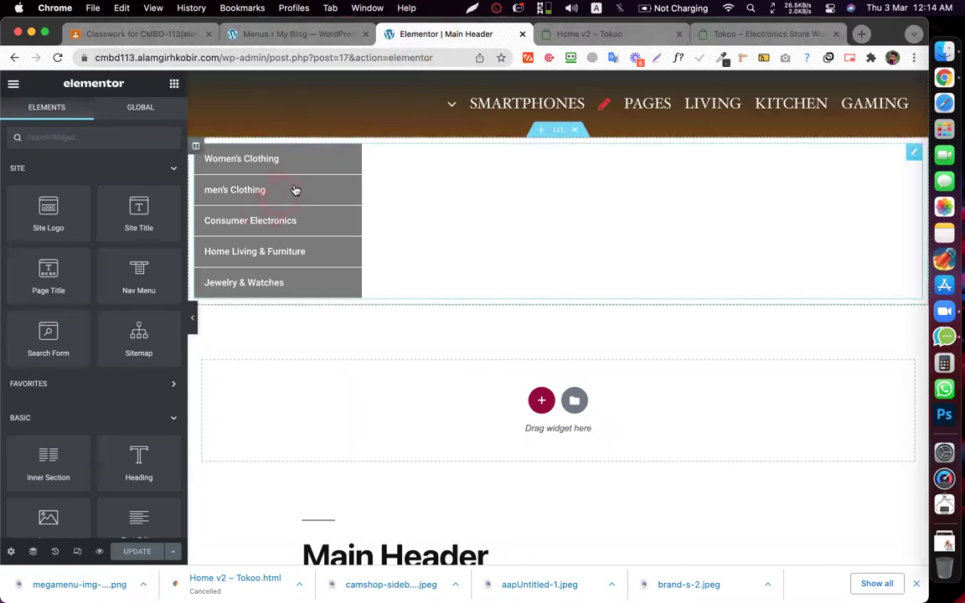
- Open the Main Header preview in a new tab
{"action": "left_click", "coordinate": [100, 553]}
{"action": "left_click", "coordinate": [120, 528]}
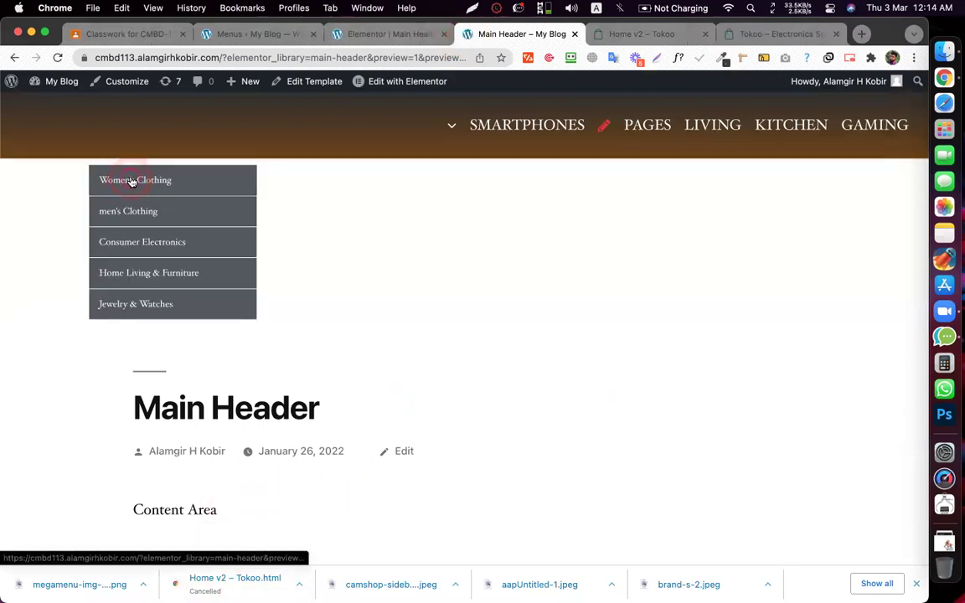
{"action": "left_click", "coordinate": [60, 57]}
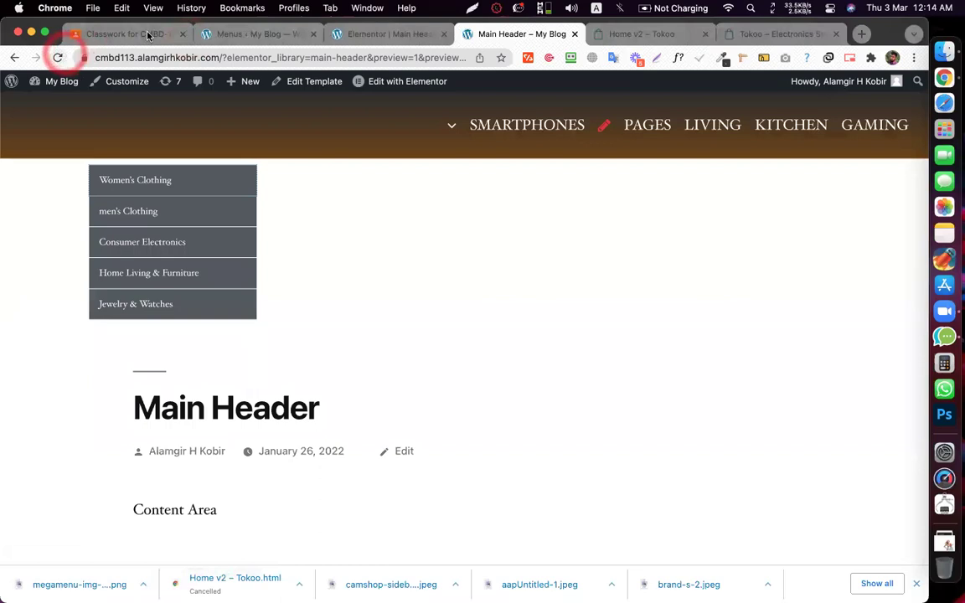
- Dismiss the JetMenu item dialog and save the Mega Menu 2 V menu
{"action": "left_click", "coordinate": [225, 38]}
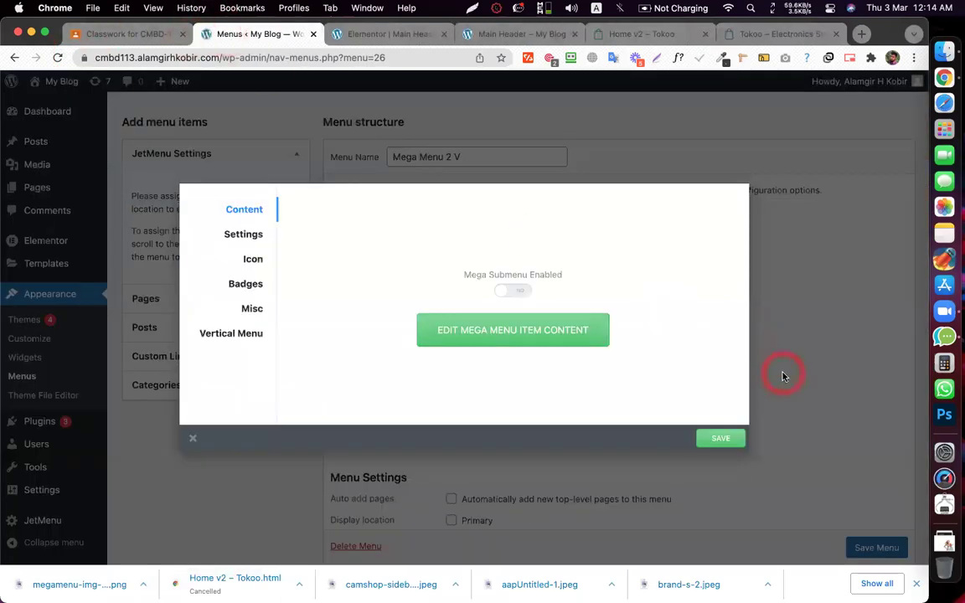
{"action": "left_click", "coordinate": [782, 373]}
{"action": "left_click", "coordinate": [874, 549]}
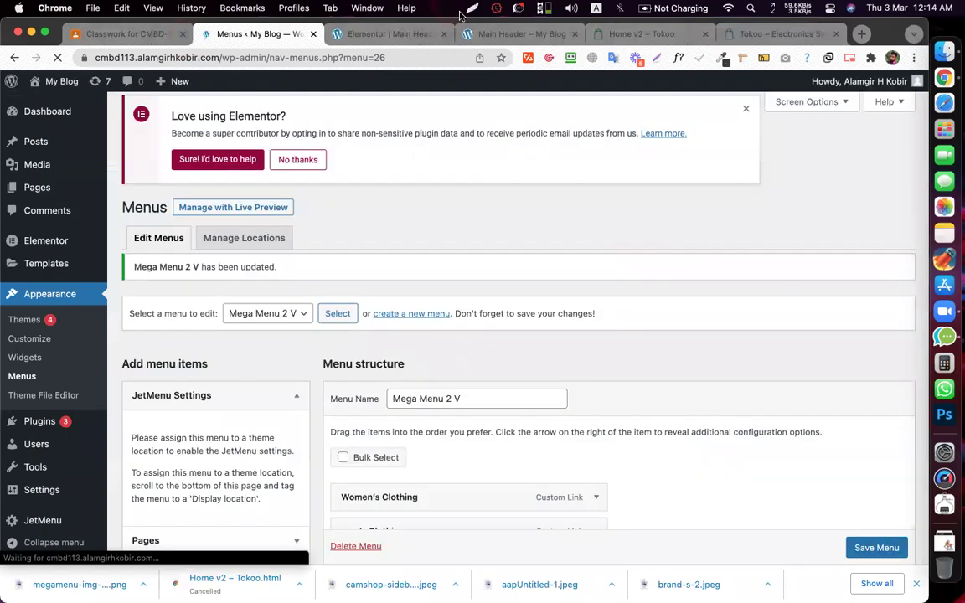
- Reload the preview to check the vertical menu, then return to the editor and Menus page
{"action": "left_click", "coordinate": [490, 34]}
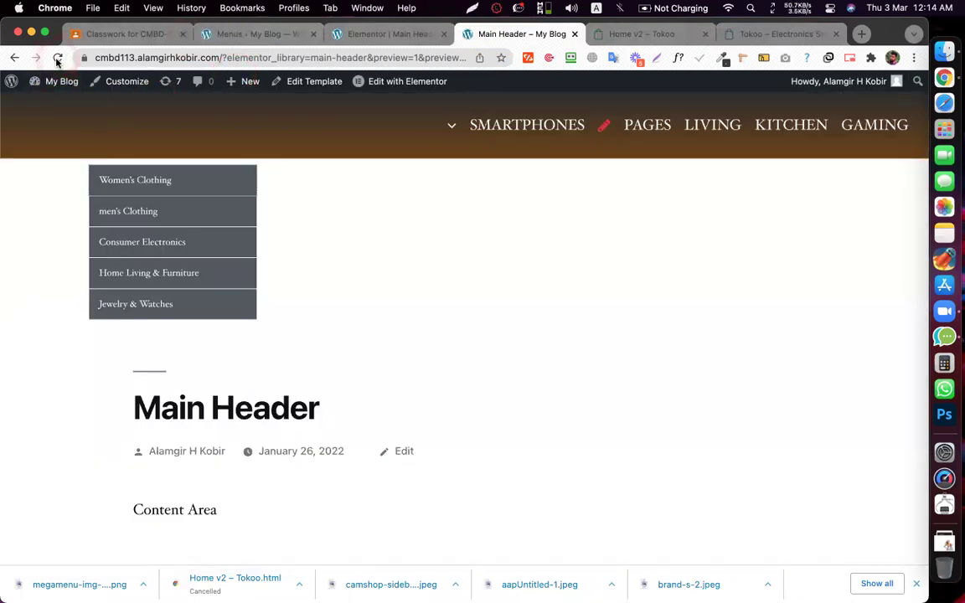
{"action": "left_click", "coordinate": [57, 61]}
{"action": "left_click", "coordinate": [496, 47]}
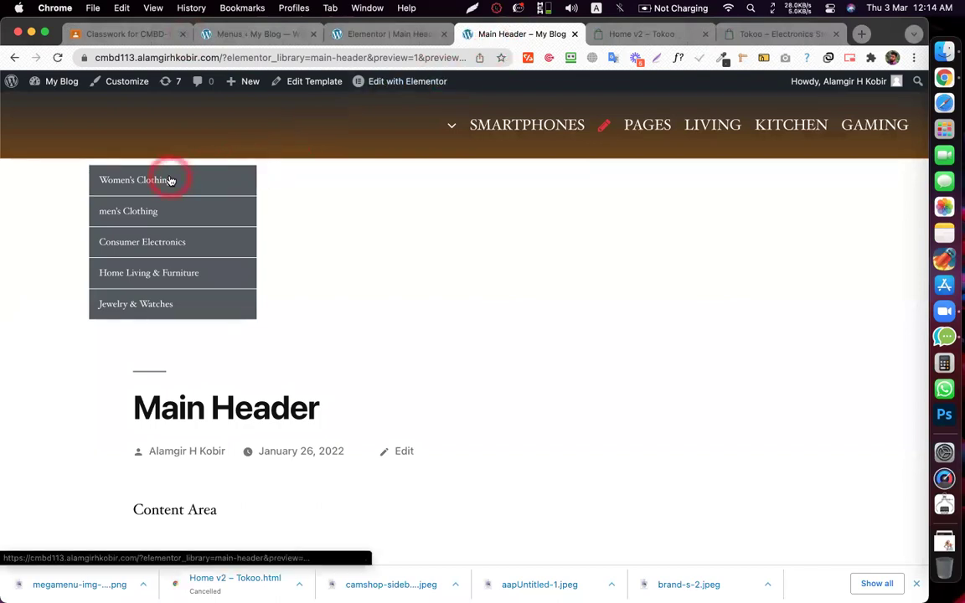
{"action": "left_click", "coordinate": [340, 34]}
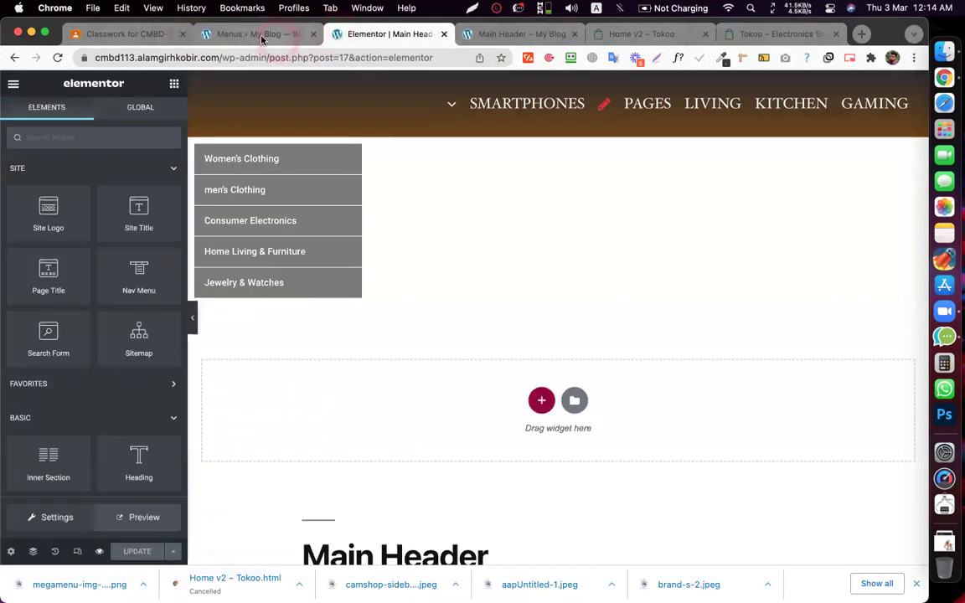
{"action": "left_click", "coordinate": [261, 35]}
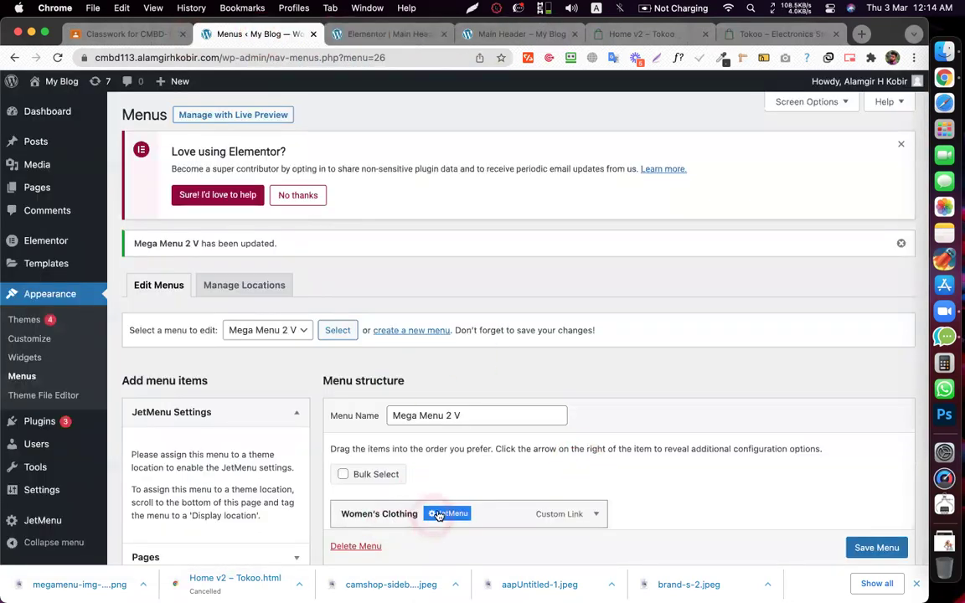
- Centre the model image in the Women's Clothing mega menu content and update it
{"action": "left_click", "coordinate": [446, 512]}
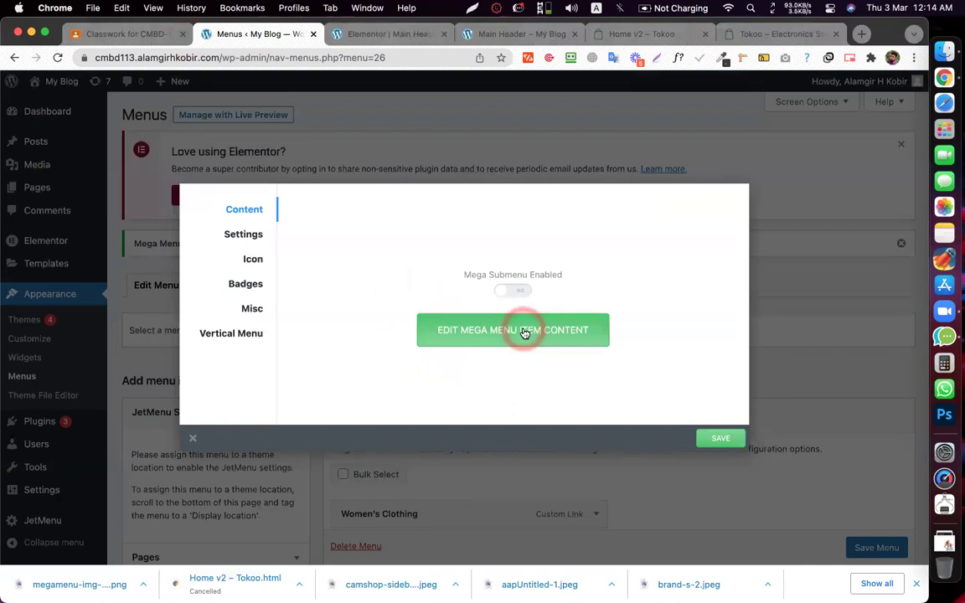
{"action": "left_click", "coordinate": [523, 332]}
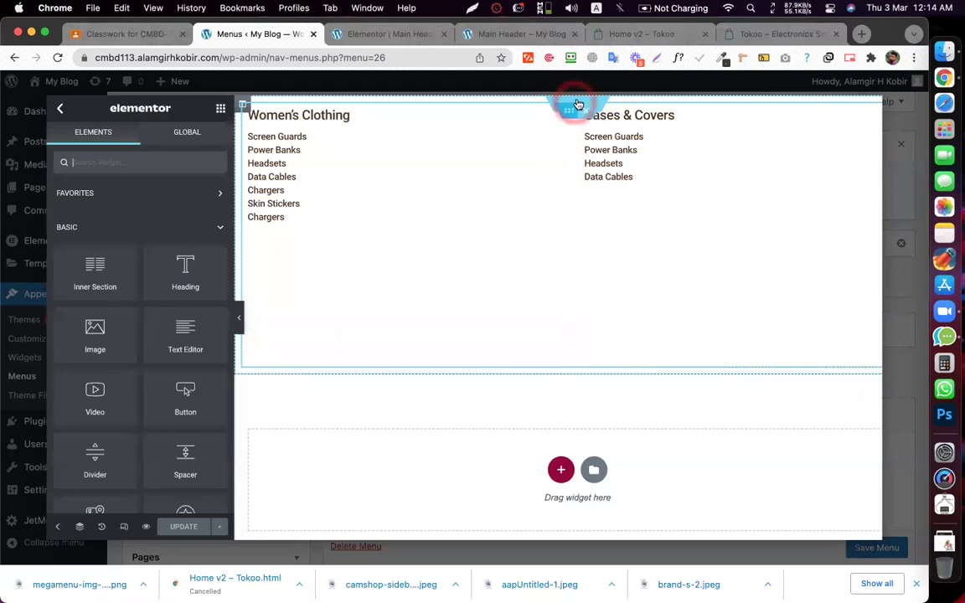
{"action": "right_click", "coordinate": [579, 106]}
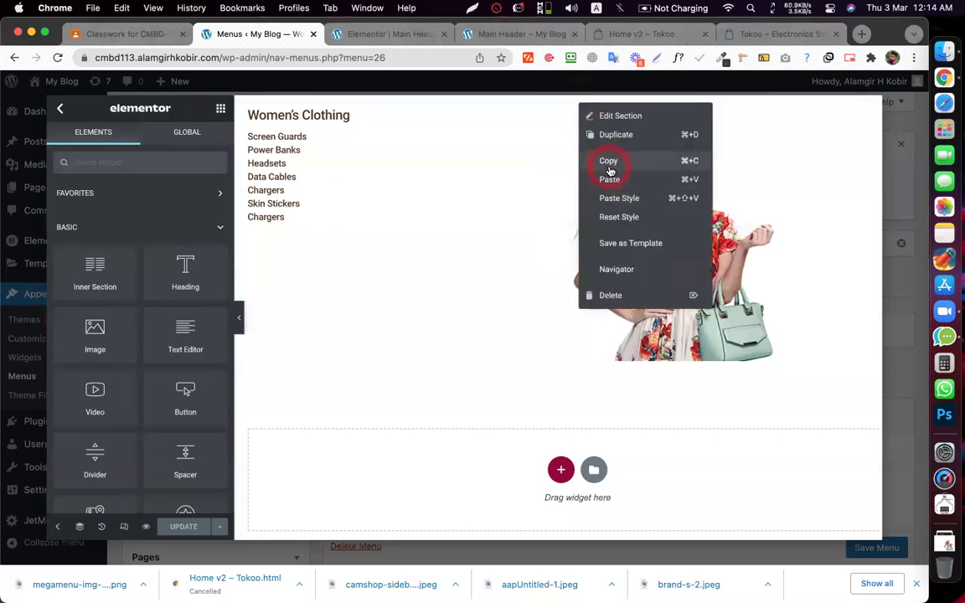
{"action": "left_click", "coordinate": [609, 161]}
{"action": "left_click", "coordinate": [688, 273]}
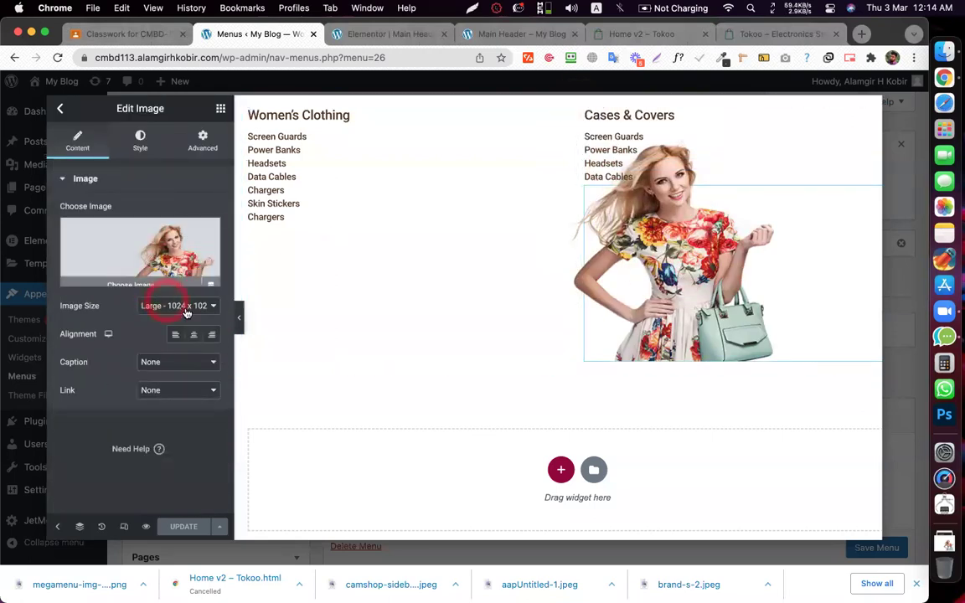
{"action": "left_click", "coordinate": [193, 336]}
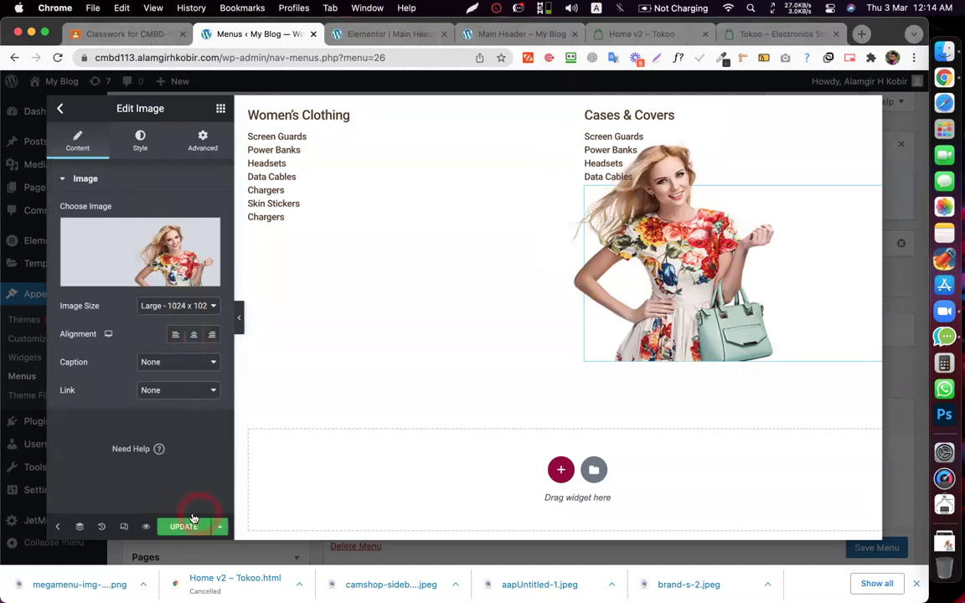
{"action": "left_click", "coordinate": [183, 530]}
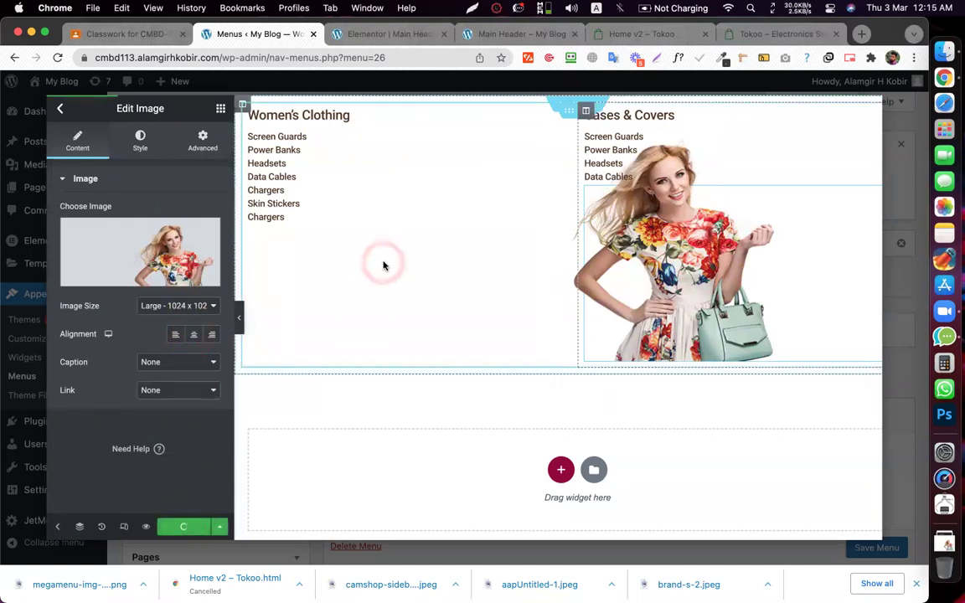
- Return to the item settings and switch Mega Submenu Enabled on
{"action": "left_click", "coordinate": [67, 115]}
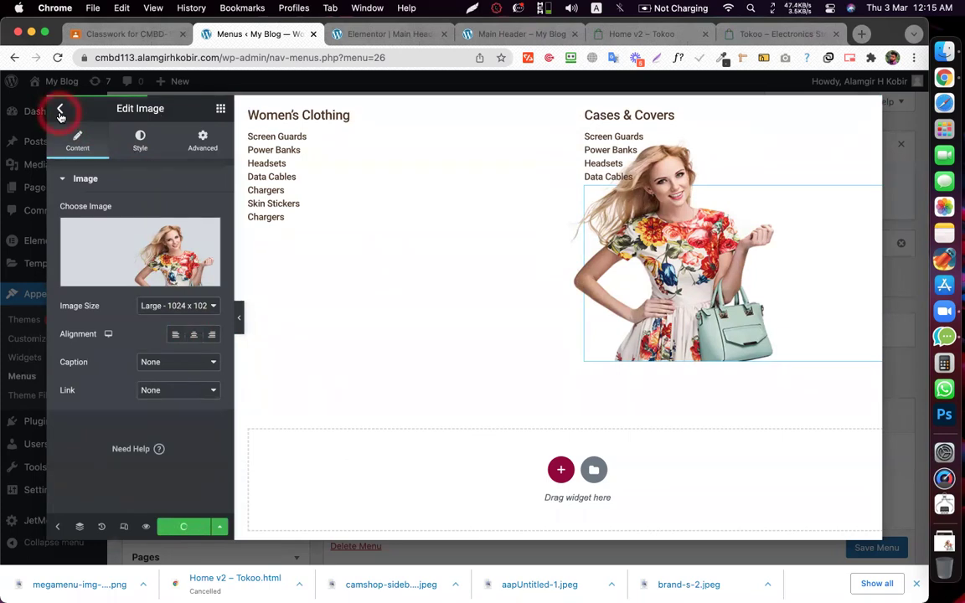
{"action": "left_click", "coordinate": [60, 111]}
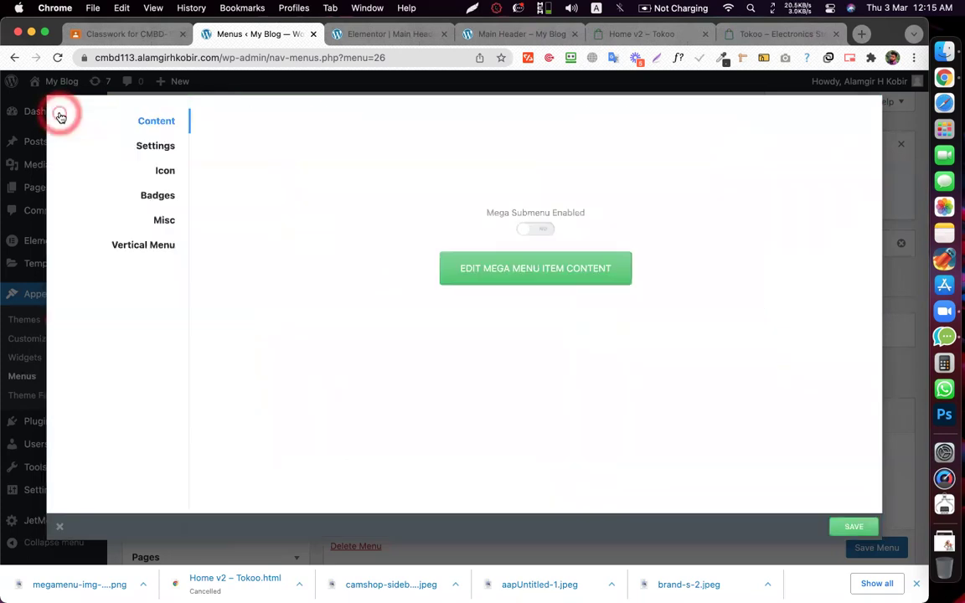
{"action": "left_click", "coordinate": [513, 291]}
- Save the item's mega menu settings and the Mega Menu 2 V menu
{"action": "left_click", "coordinate": [719, 439]}
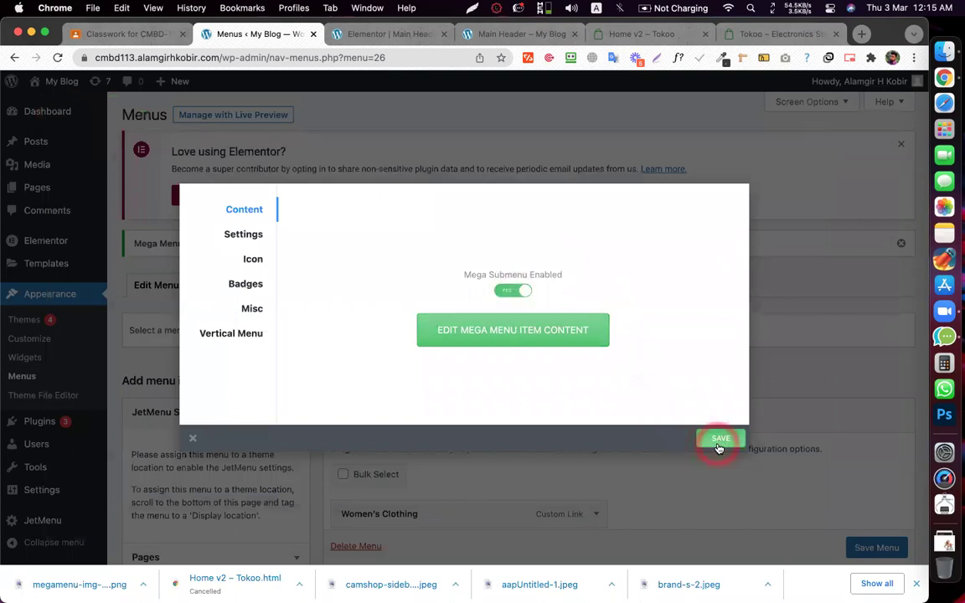
{"action": "left_click", "coordinate": [864, 507]}
{"action": "left_click", "coordinate": [876, 547]}
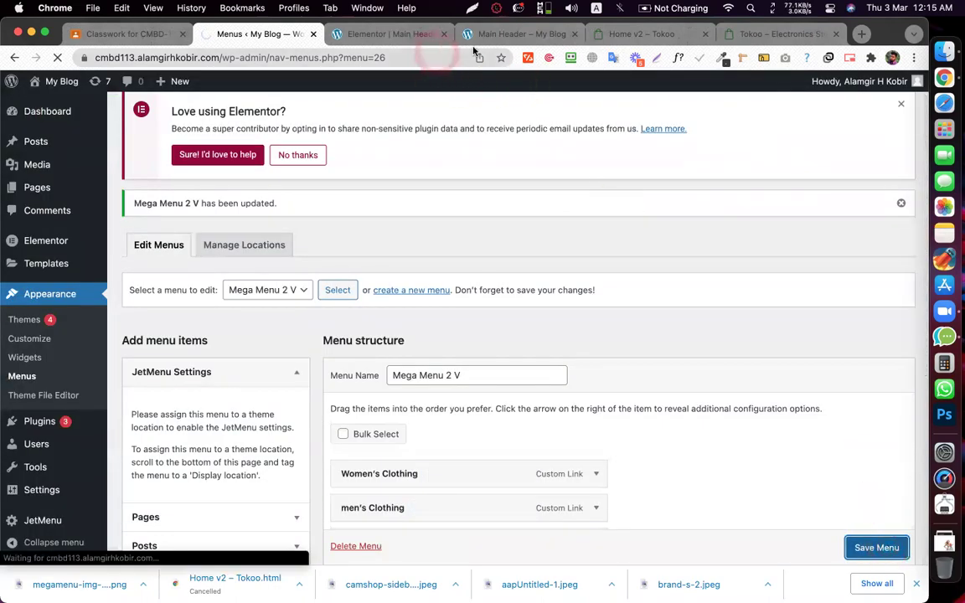
- Load the site homepage cmbd113.alamgirhkobir.com and check the vertical menu
{"action": "left_click_drag", "start_coordinate": [503, 33], "coordinate": [382, 30]}
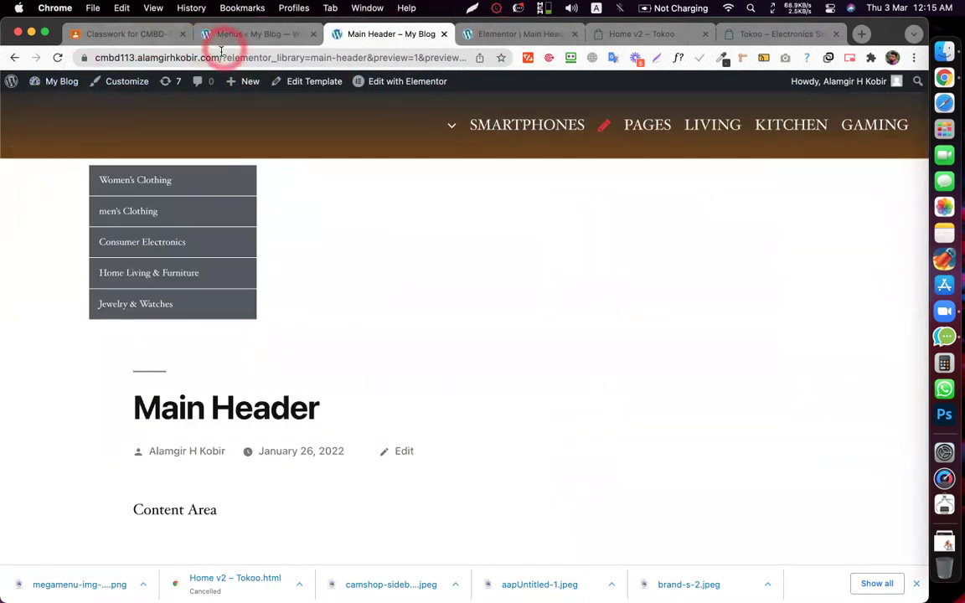
{"action": "left_click", "coordinate": [222, 52]}
{"action": "type", "text": "cmbd113.alamgirhkobir.com"}
{"action": "key", "text": "Return"}
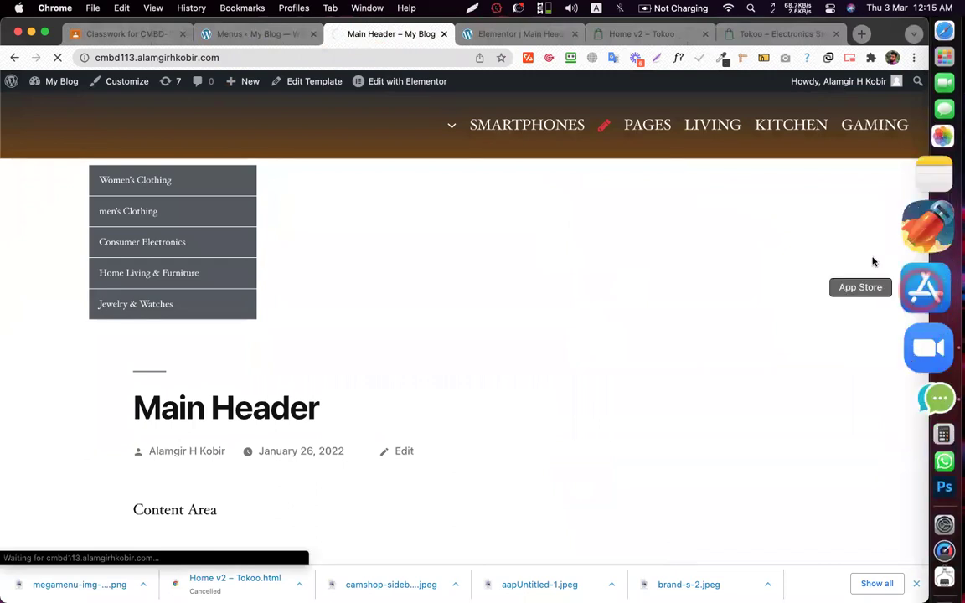
{"action": "left_click", "coordinate": [609, 134]}
{"action": "left_click", "coordinate": [375, 33]}
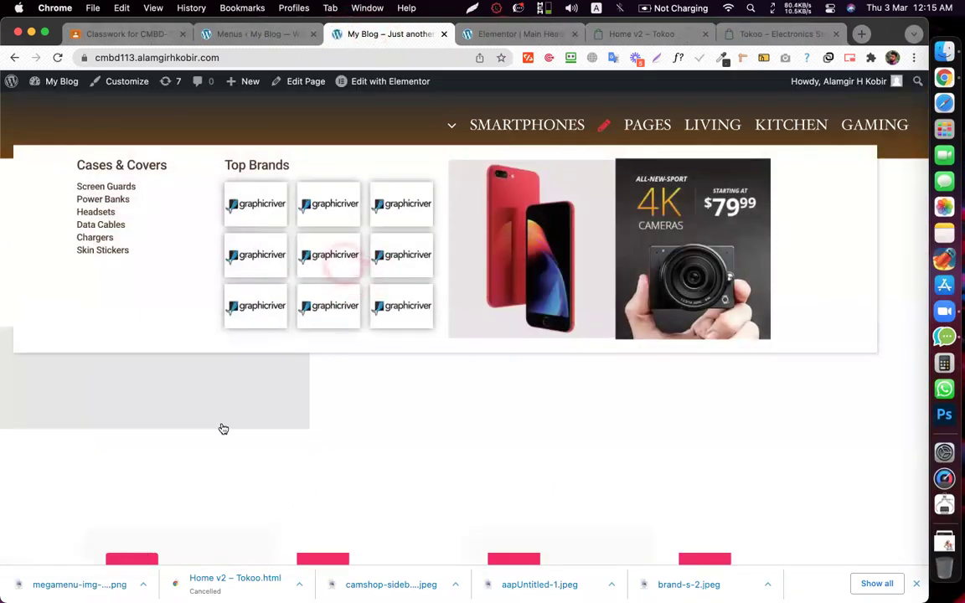
{"action": "left_click", "coordinate": [413, 474]}
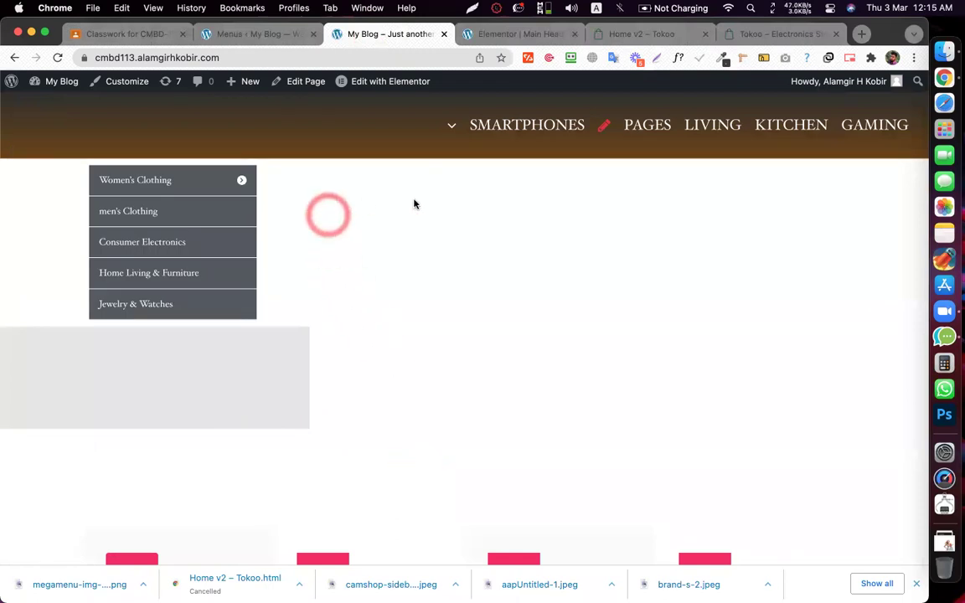
{"action": "mouse_move", "coordinate": [238, 181]}
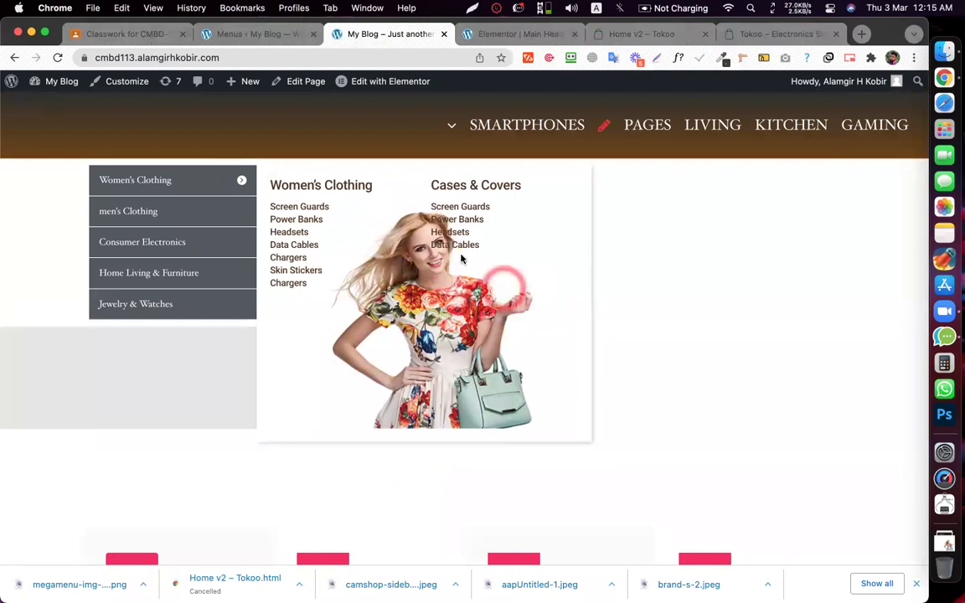
- Compare with the Tokoo demo's All Categories Women's Clothing flyout
{"action": "left_click", "coordinate": [641, 33]}
{"action": "left_click", "coordinate": [140, 134]}
{"action": "left_click", "coordinate": [153, 170]}
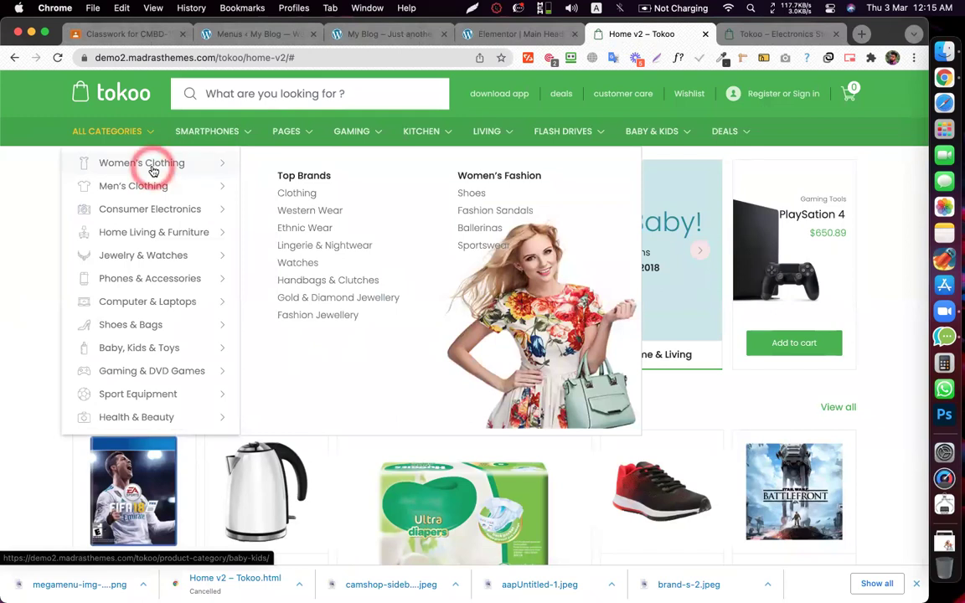
{"action": "left_click", "coordinate": [384, 34]}
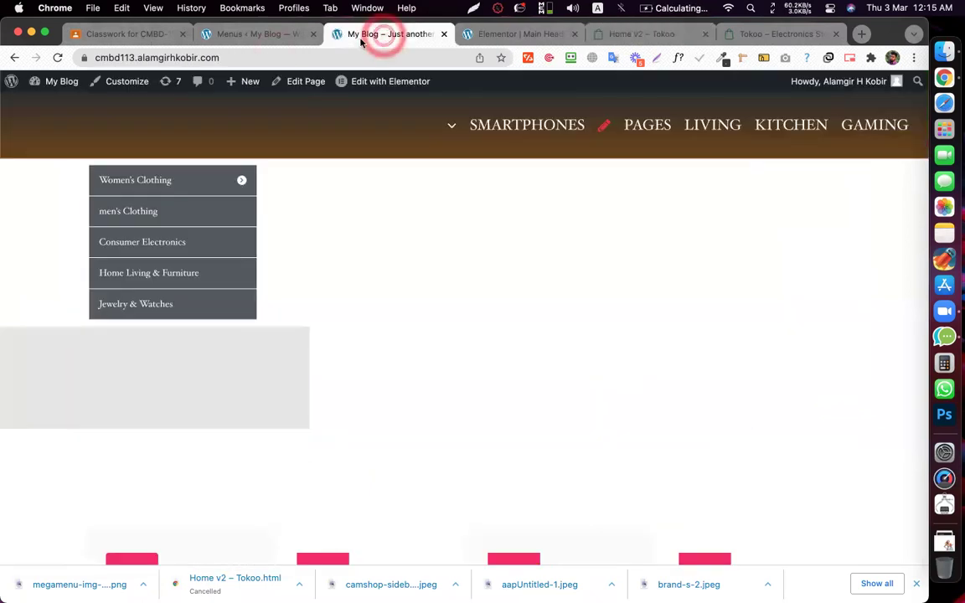
- Open Women's Clothing's JetMenu settings and show the position and width options
{"action": "left_click", "coordinate": [275, 35]}
{"action": "left_click", "coordinate": [442, 516]}
{"action": "left_click", "coordinate": [251, 234]}
{"action": "left_click", "coordinate": [473, 254]}
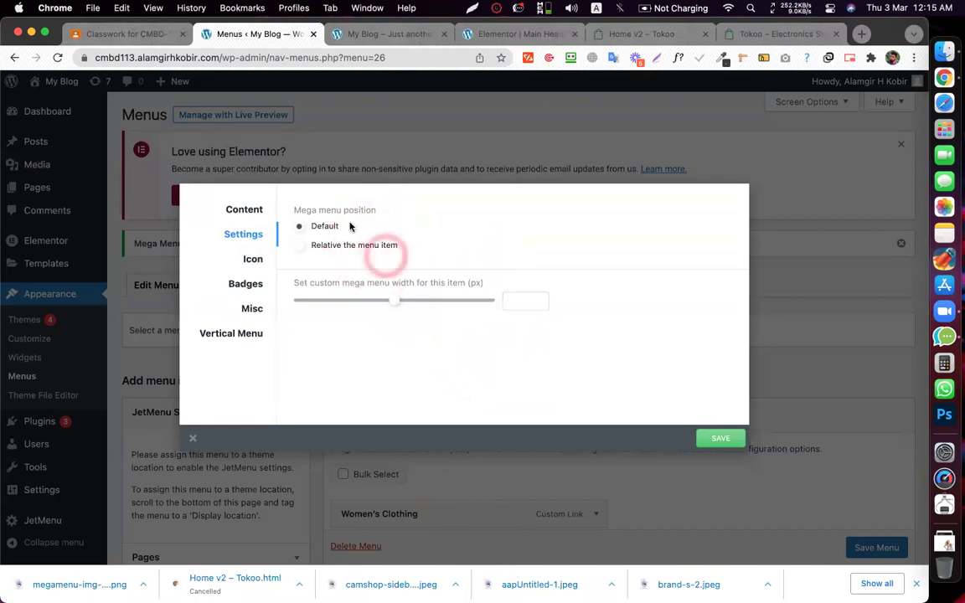
- Change the custom width in the Vertical Menu tab, save, and check the front page
{"action": "left_click", "coordinate": [234, 333]}
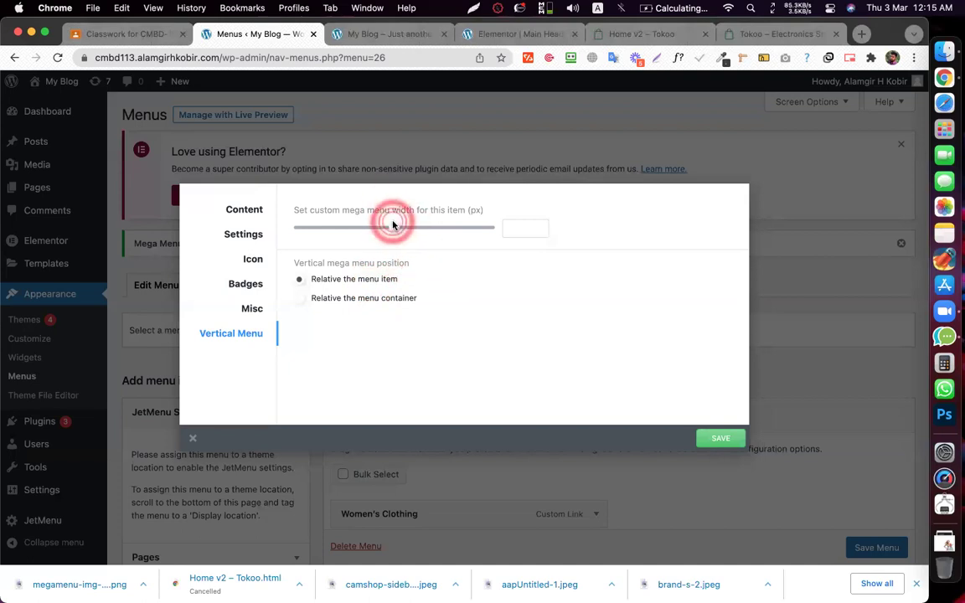
{"action": "left_click_drag", "start_coordinate": [398, 233], "coordinate": [373, 231]}
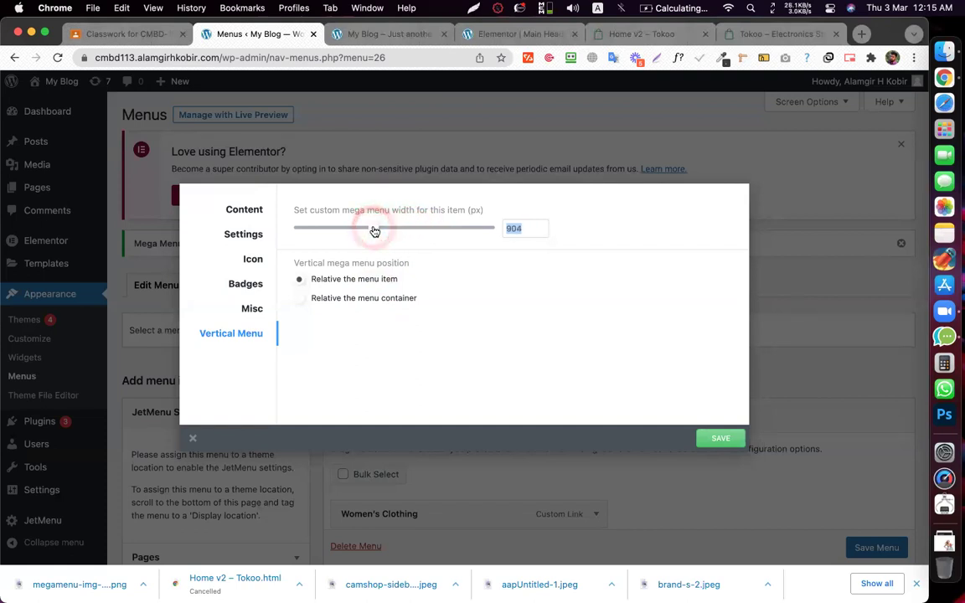
{"action": "left_click", "coordinate": [731, 439]}
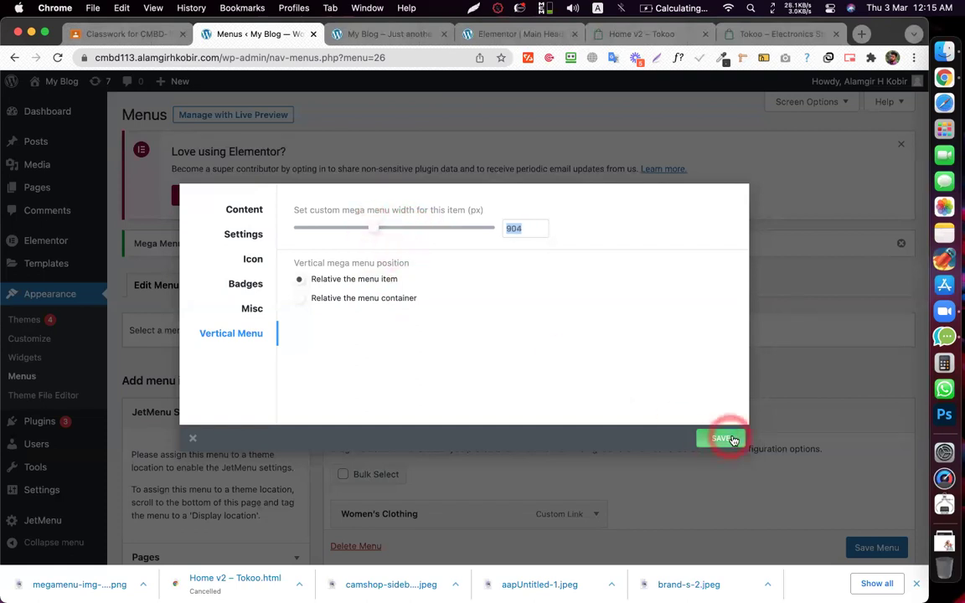
{"action": "left_click", "coordinate": [384, 35]}
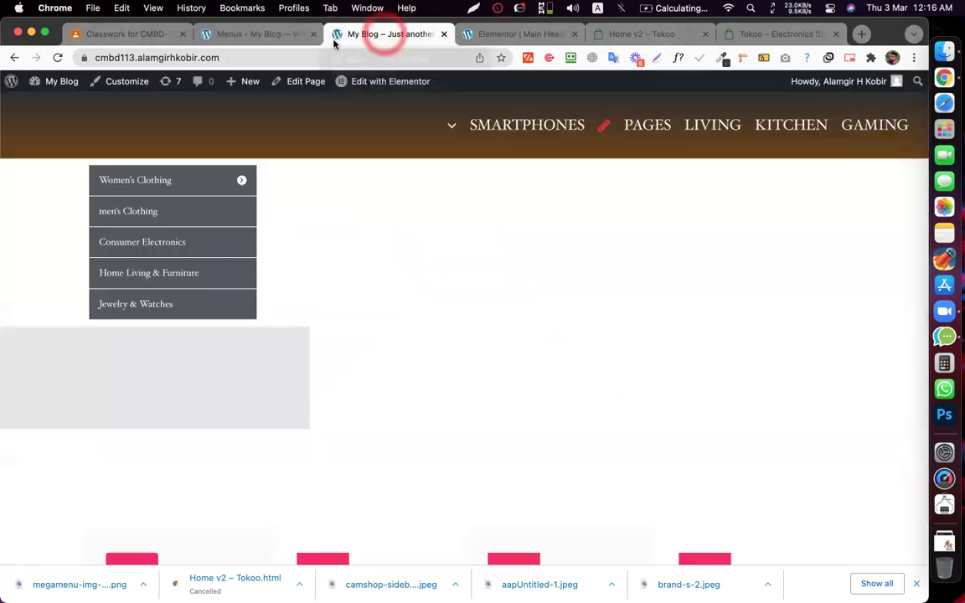
{"action": "left_click", "coordinate": [58, 57]}
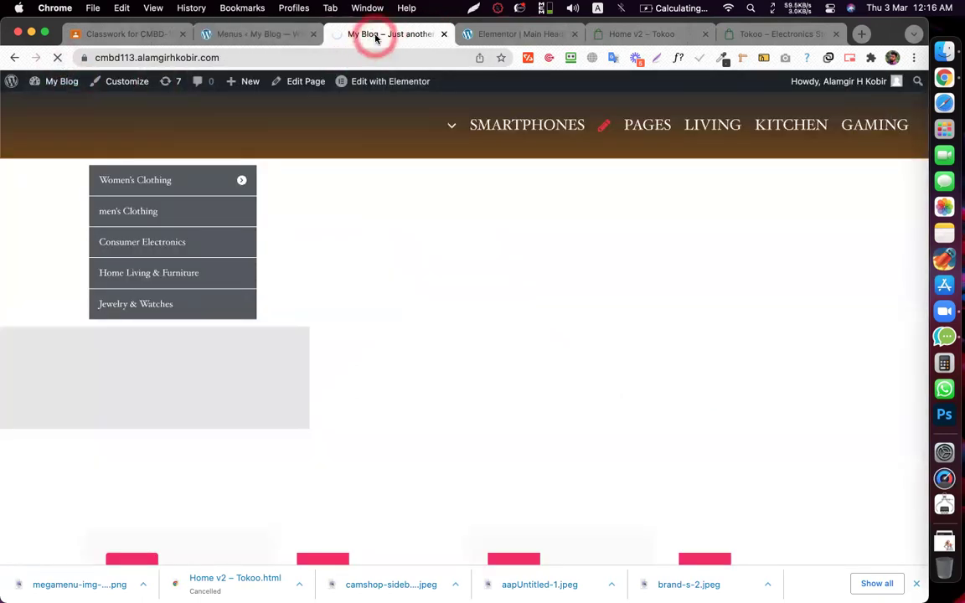
{"action": "left_click", "coordinate": [374, 38]}
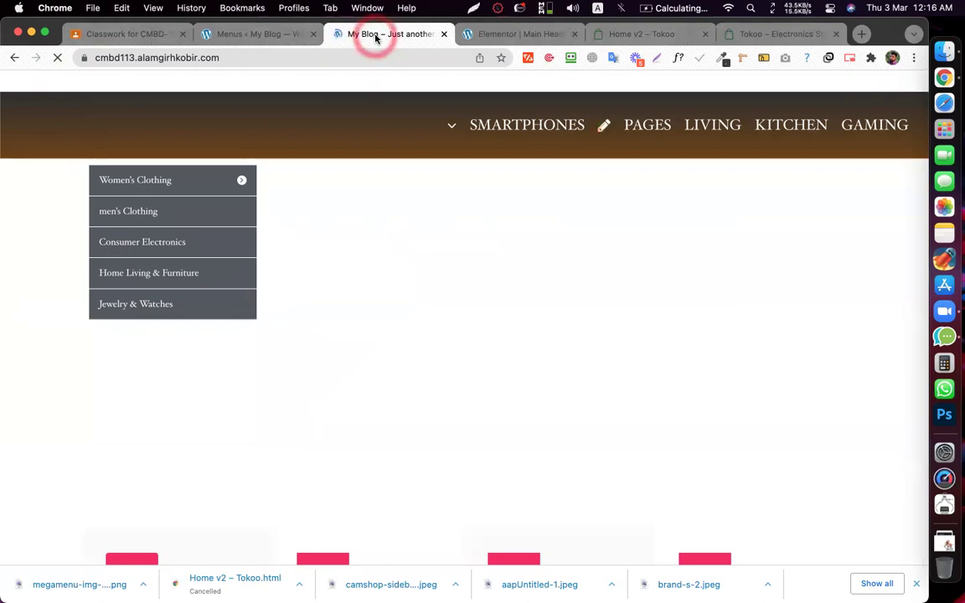
{"action": "mouse_move", "coordinate": [224, 182]}
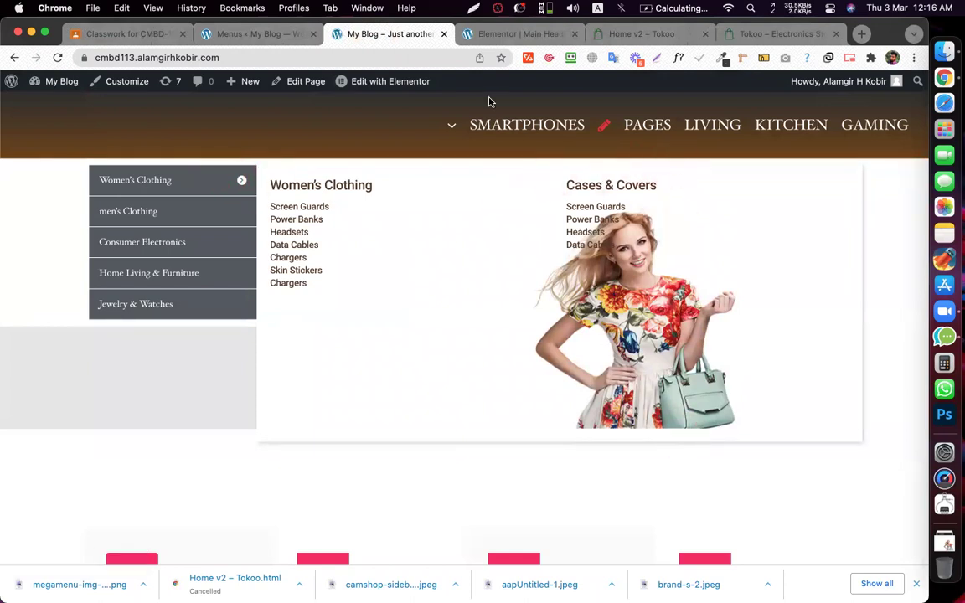
- Set the mega menu width to 500 px, save, and view the Women's Clothing flyout
{"action": "left_click", "coordinate": [256, 35]}
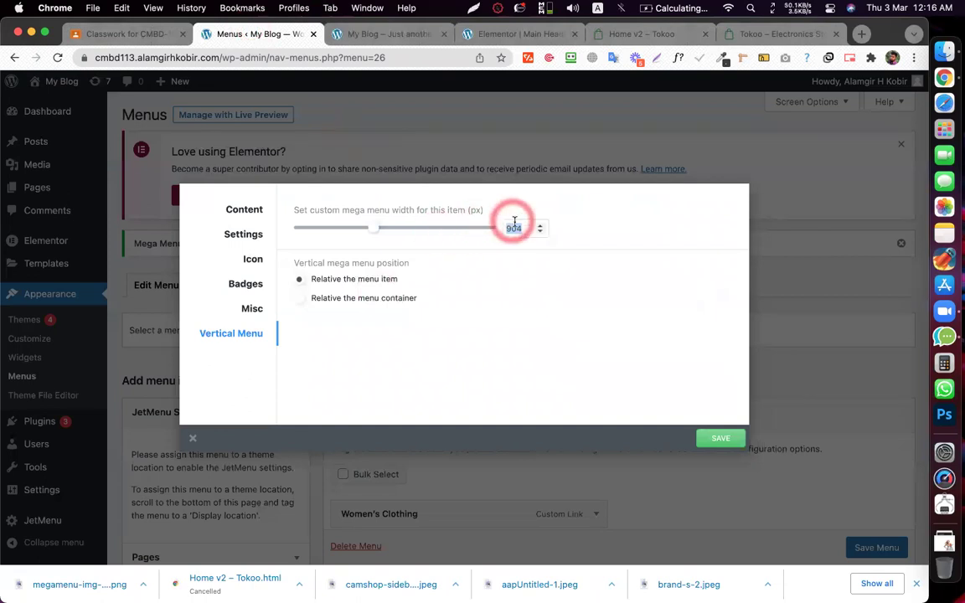
{"action": "type", "text": "500"}
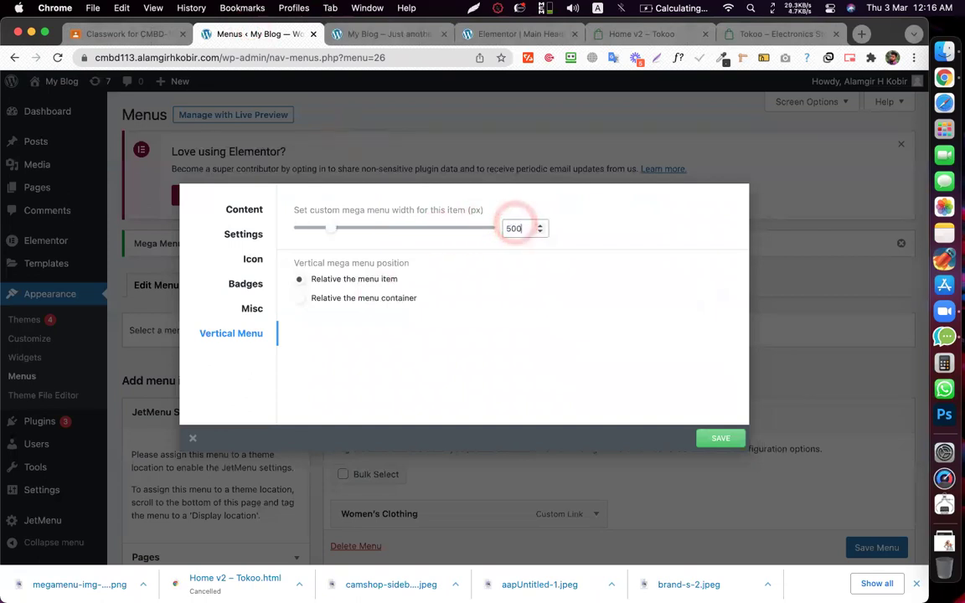
{"action": "left_click", "coordinate": [731, 441]}
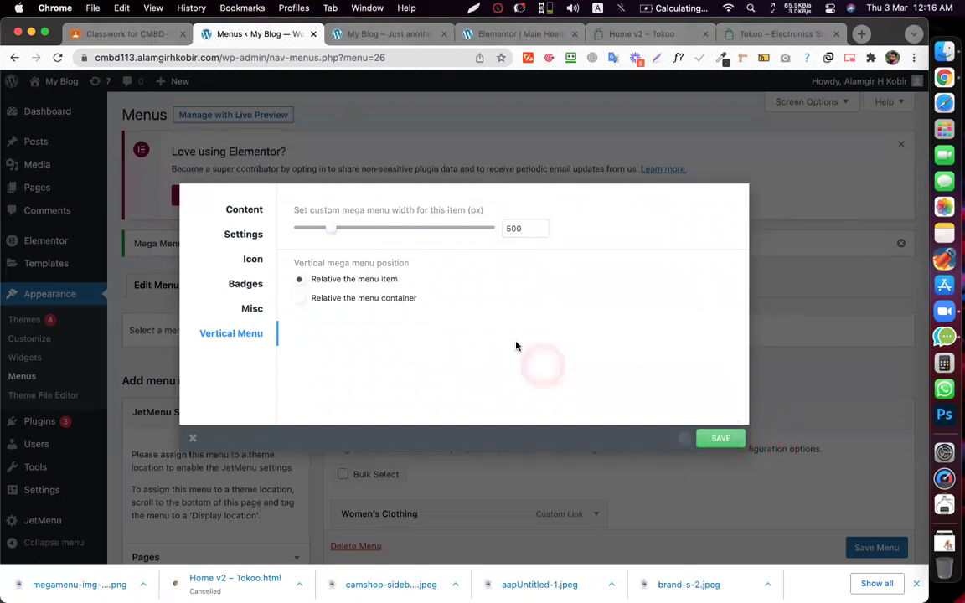
{"action": "left_click", "coordinate": [350, 35]}
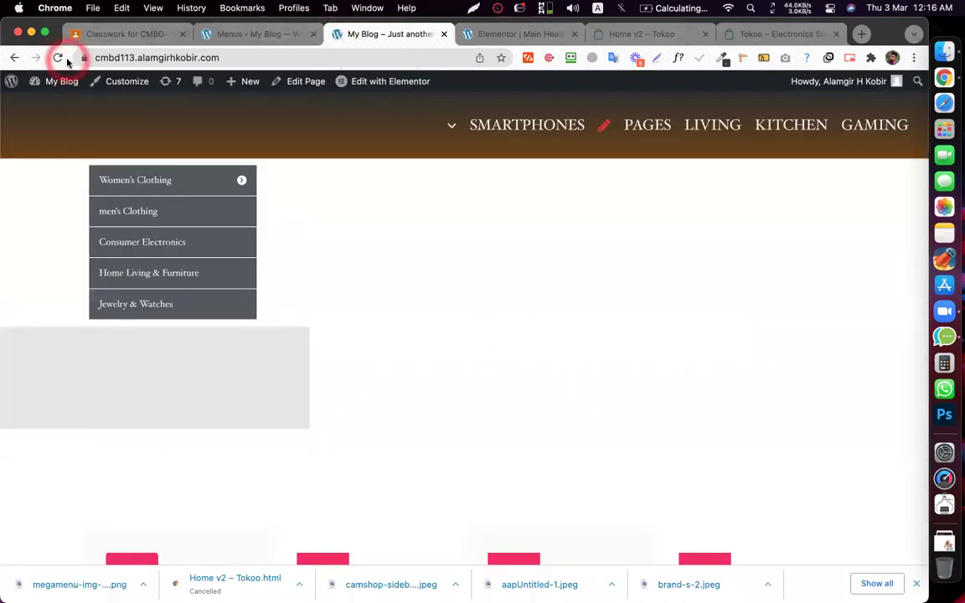
{"action": "left_click", "coordinate": [58, 57]}
{"action": "left_click", "coordinate": [355, 40]}
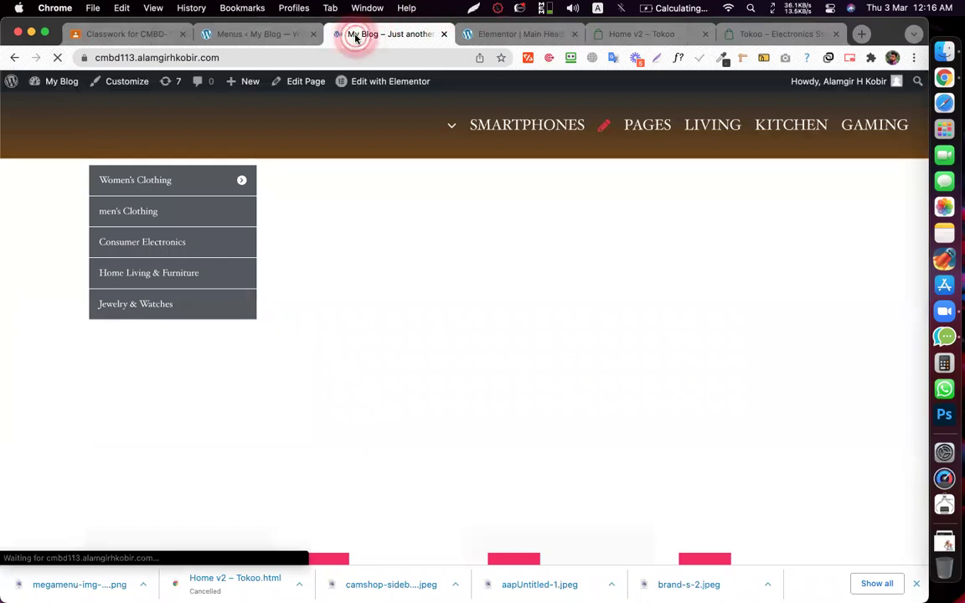
{"action": "left_click", "coordinate": [355, 38]}
{"action": "left_click", "coordinate": [216, 180]}
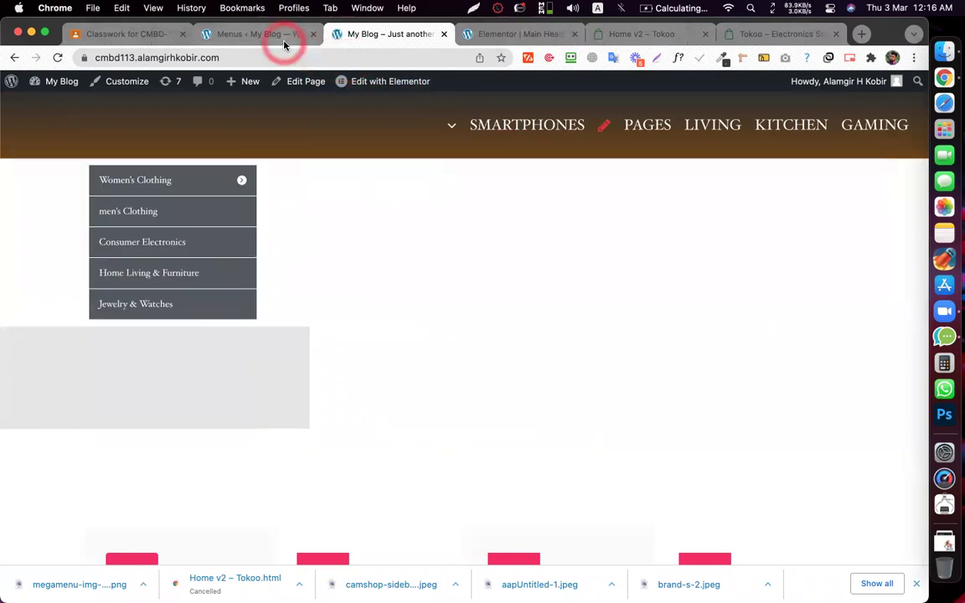
{"action": "left_click", "coordinate": [255, 35]}
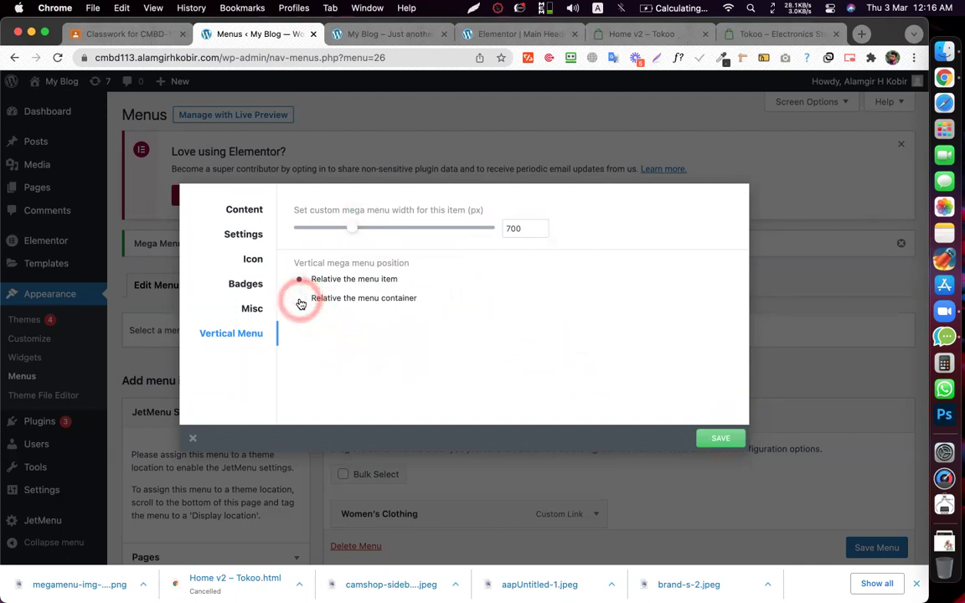
- Capture a screenshot of the live site's vertical dropdown menu
{"action": "left_click", "coordinate": [361, 32]}
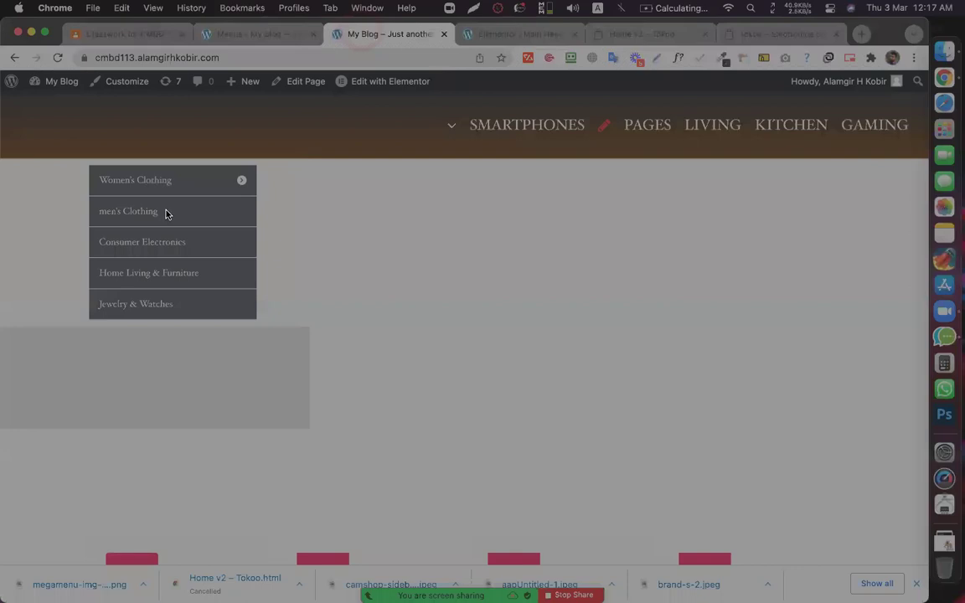
{"action": "left_click_drag", "start_coordinate": [166, 210], "coordinate": [265, 209]}
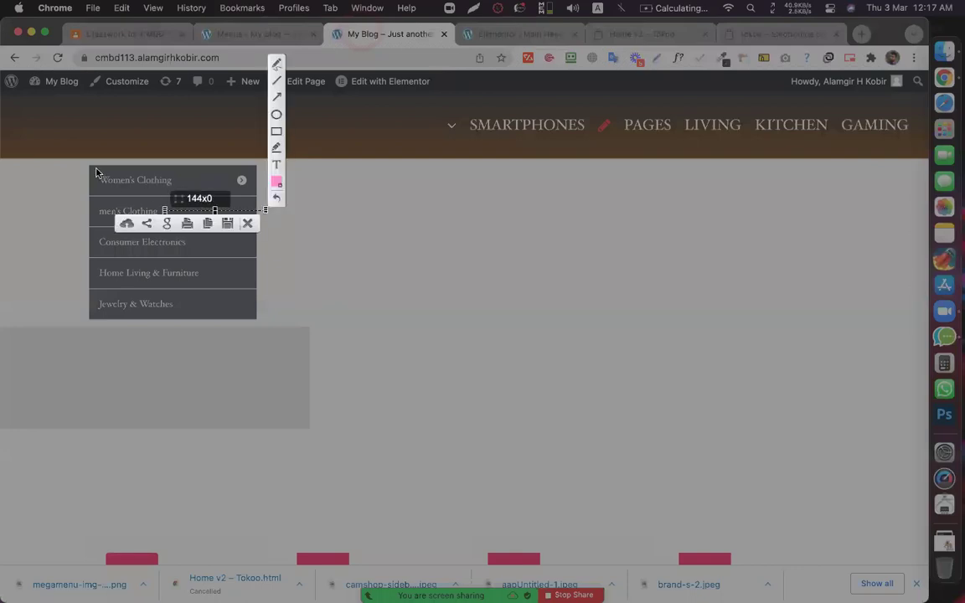
{"action": "left_click_drag", "start_coordinate": [91, 165], "coordinate": [426, 406]}
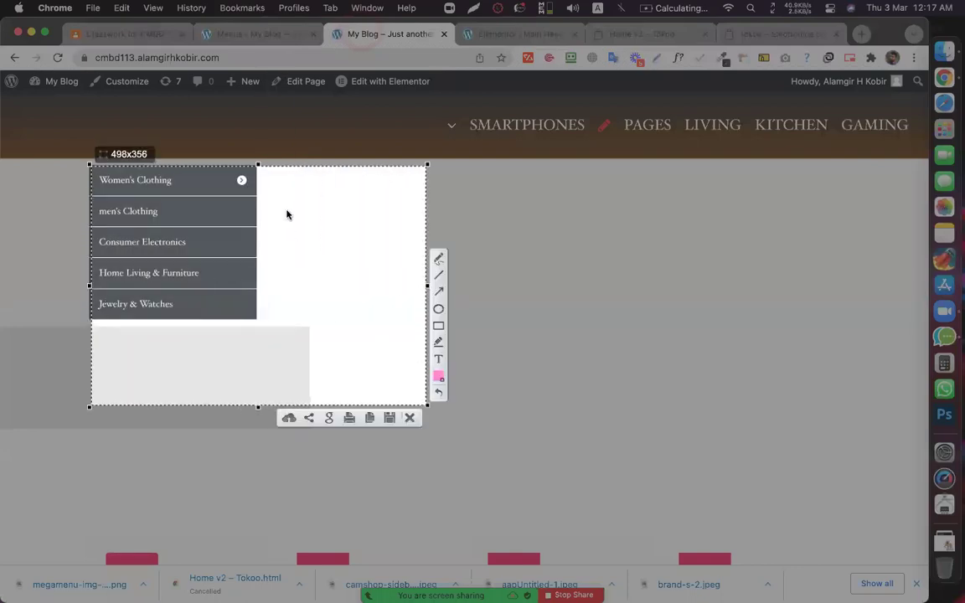
{"action": "left_click_drag", "start_coordinate": [257, 165], "coordinate": [422, 167]}
{"action": "key", "text": "Return"}
{"action": "left_click_drag", "start_coordinate": [393, 225], "coordinate": [391, 350]}
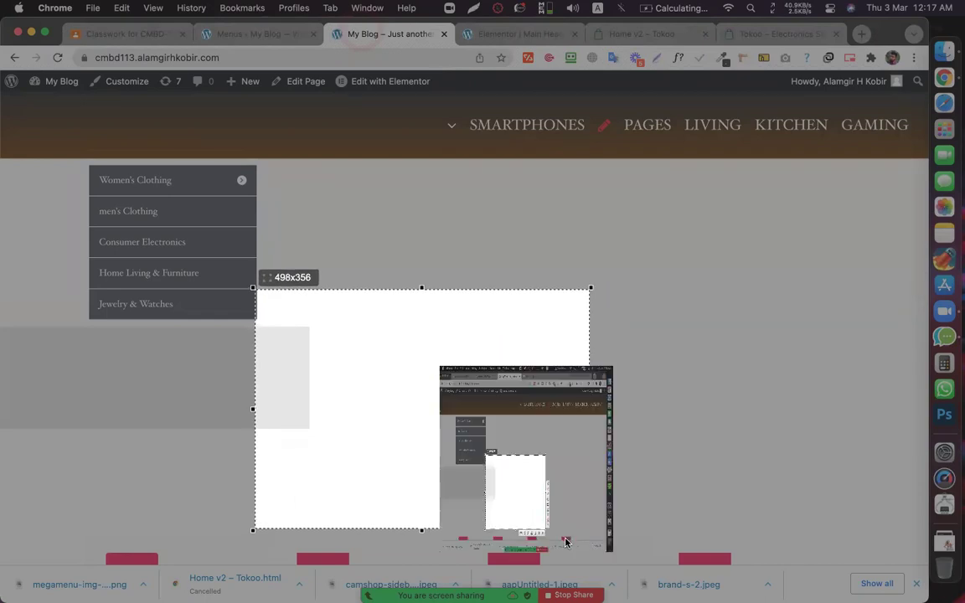
{"action": "left_click", "coordinate": [402, 149]}
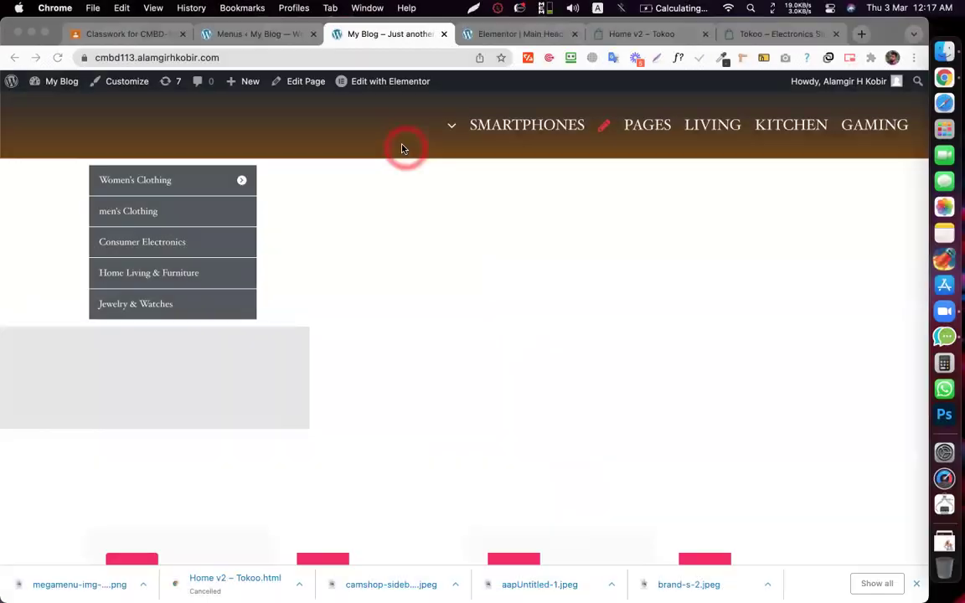
{"action": "left_click", "coordinate": [366, 58]}
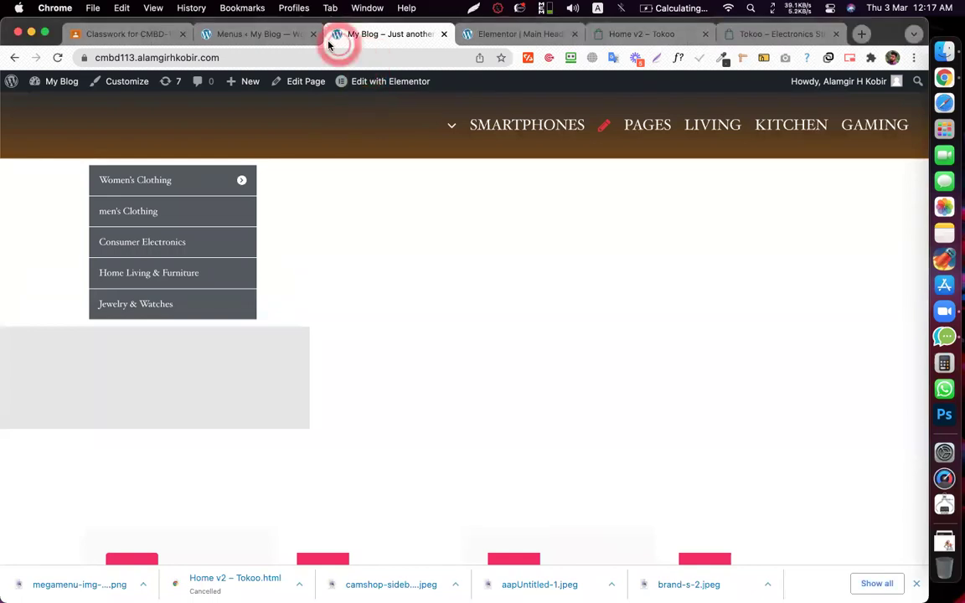
- Save the position as relative to the menu container and check the site's flyout
{"action": "left_click", "coordinate": [275, 38]}
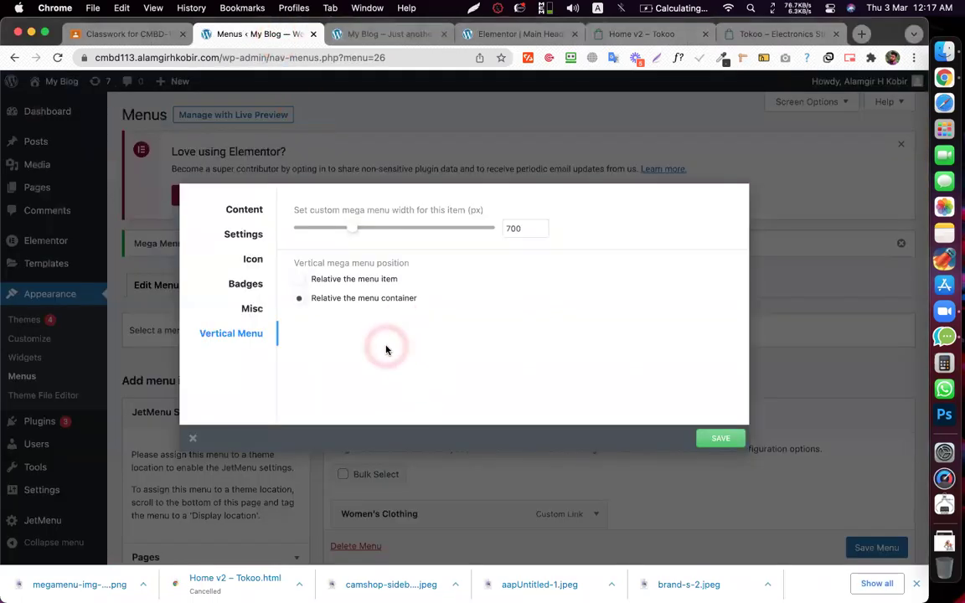
{"action": "left_click", "coordinate": [706, 436]}
{"action": "left_click", "coordinate": [363, 37]}
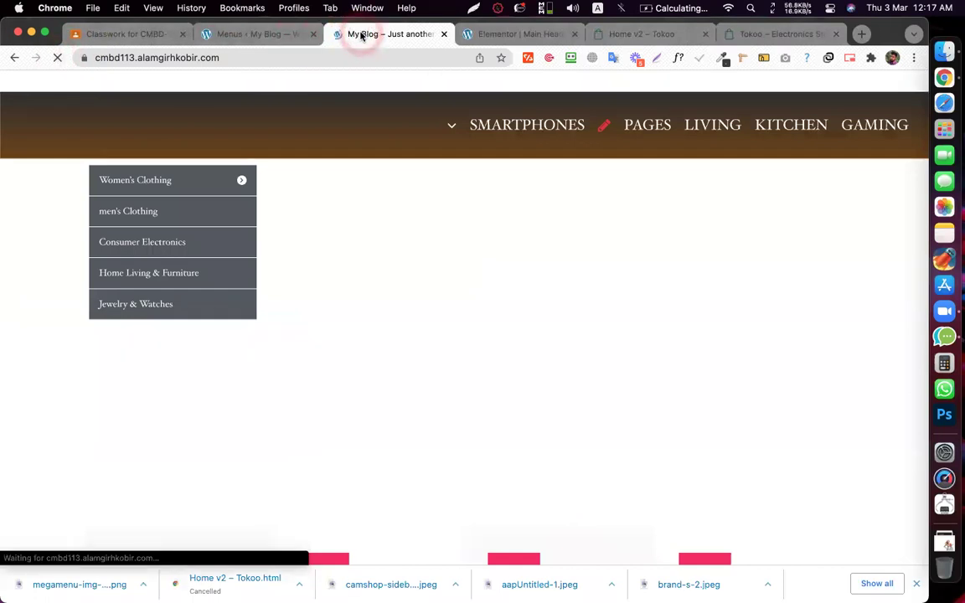
{"action": "mouse_move", "coordinate": [226, 182]}
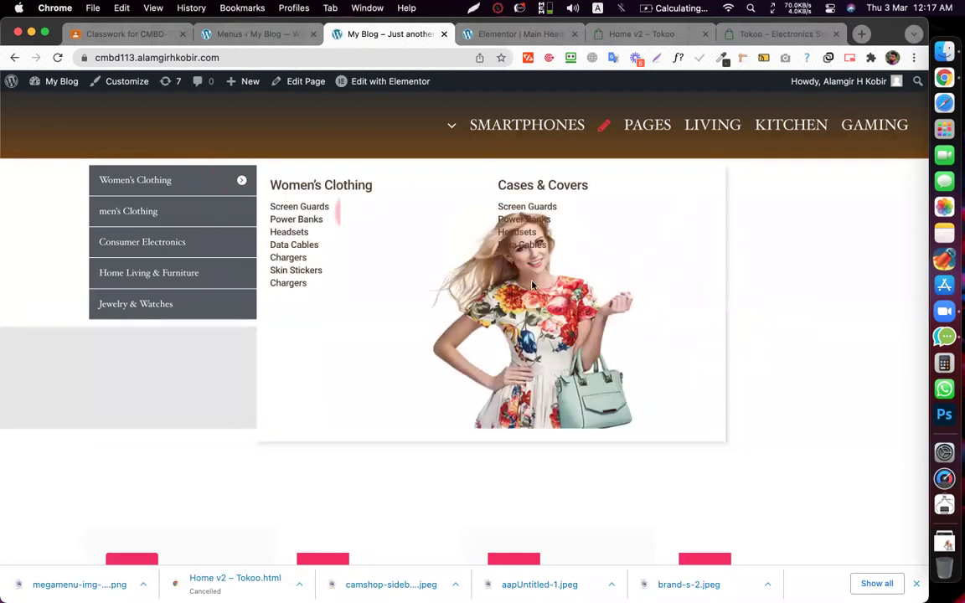
- Compare with the storefront menu again, then close the dialog and scroll to Menu structure
{"action": "left_click", "coordinate": [270, 34]}
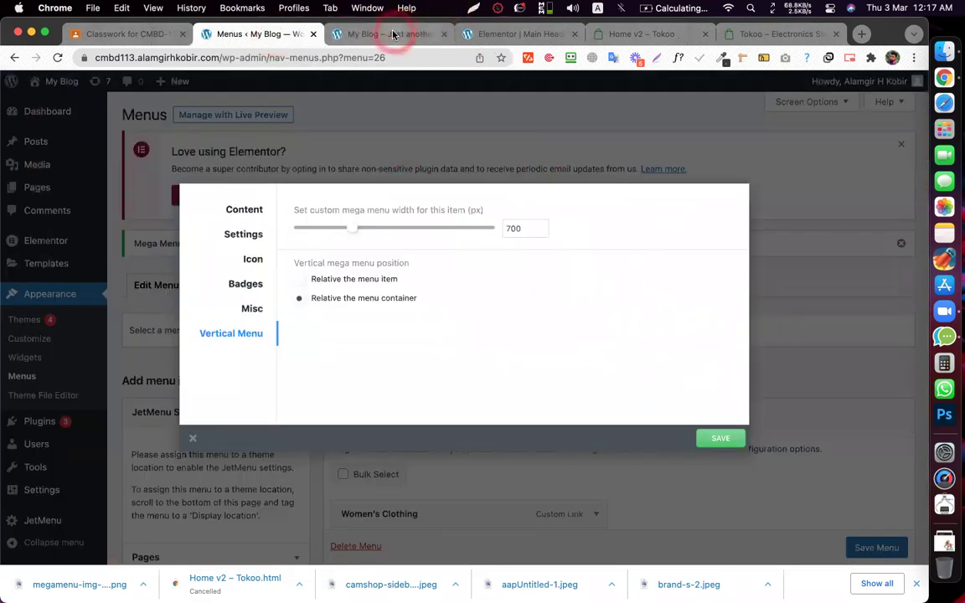
{"action": "left_click", "coordinate": [393, 35]}
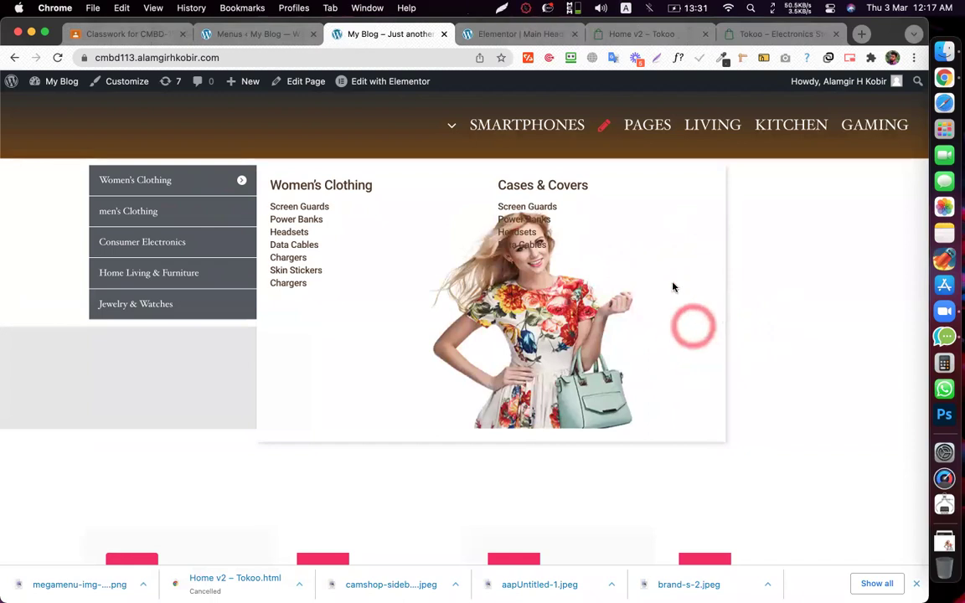
{"action": "left_click", "coordinate": [247, 35]}
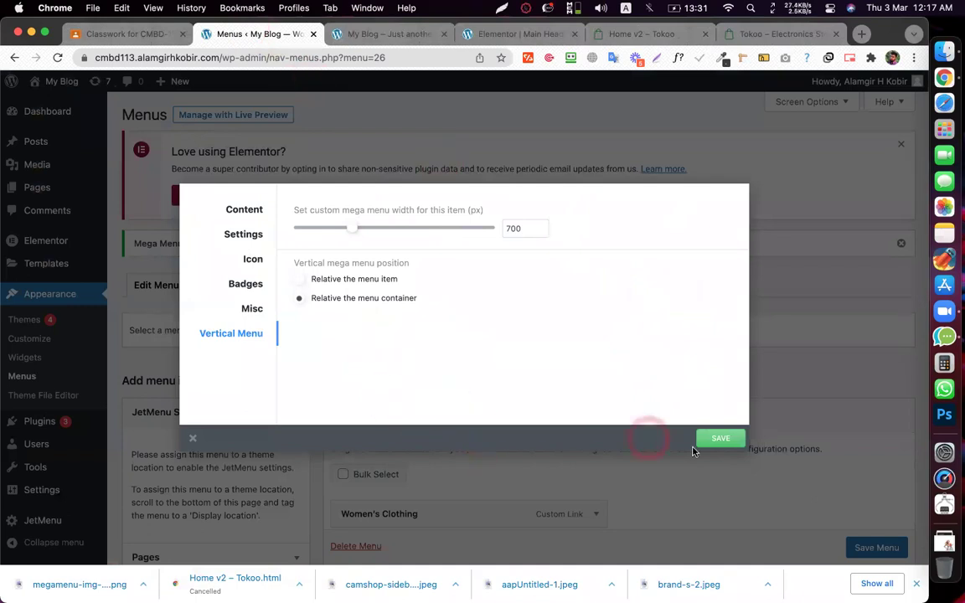
{"action": "left_click", "coordinate": [775, 416]}
{"action": "scroll", "coordinate": [604, 383], "scroll_direction": "down", "scroll_amount": 5}
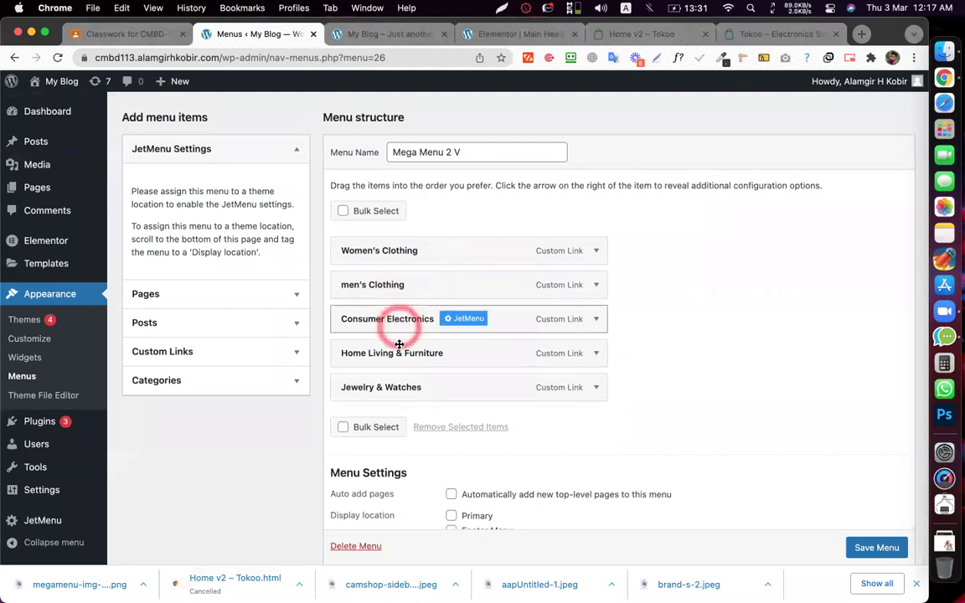
- Review the Consumer Electronics item's vertical menu settings, then close them
{"action": "left_click", "coordinate": [436, 283]}
{"action": "left_click", "coordinate": [249, 337]}
{"action": "left_click", "coordinate": [474, 311]}
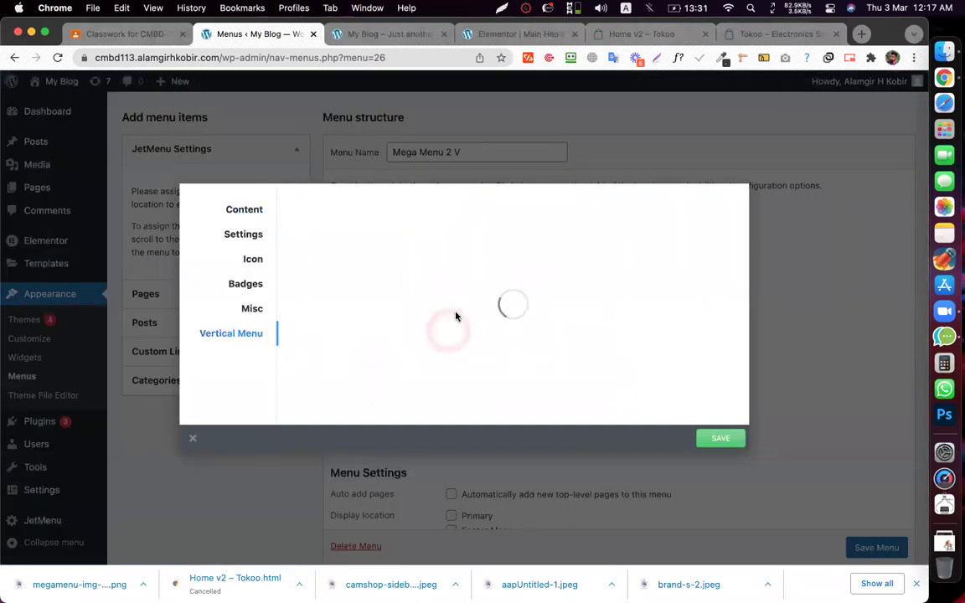
{"action": "left_click", "coordinate": [193, 439]}
{"action": "scroll", "coordinate": [560, 333], "scroll_direction": "down", "scroll_amount": 1}
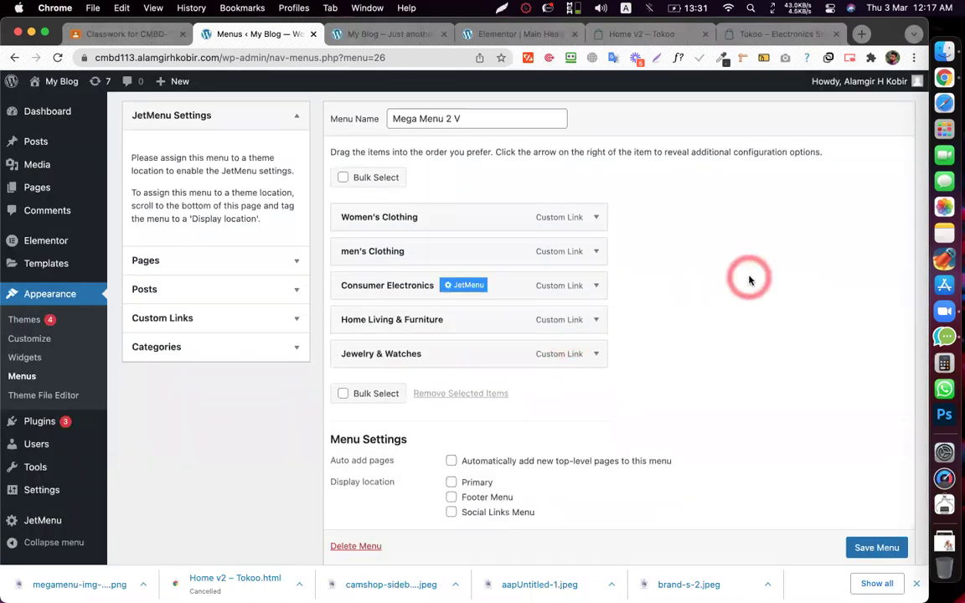
- Select Mega Menu 1 in the menu editor and load it for editing
{"action": "left_click", "coordinate": [724, 273]}
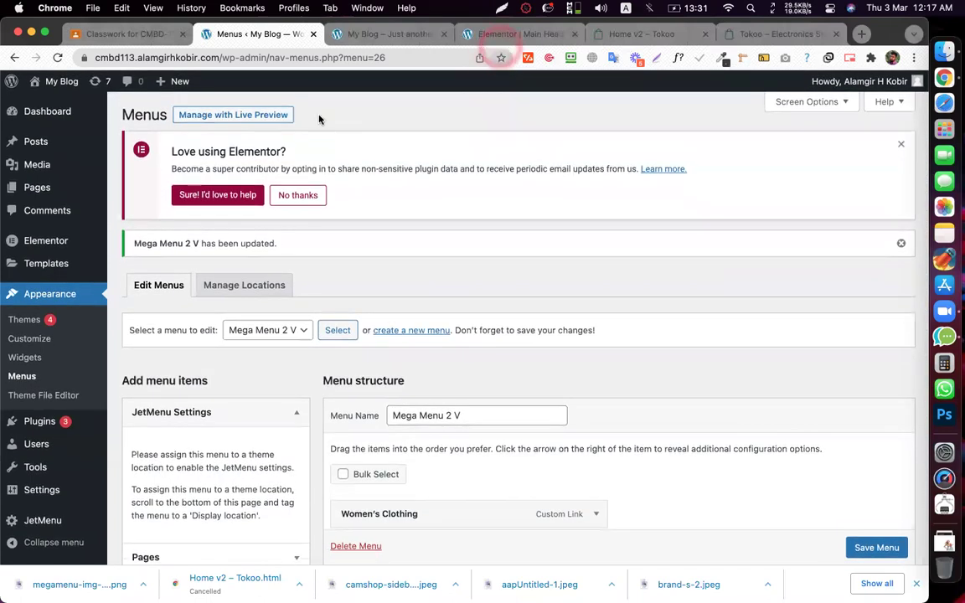
{"action": "left_click", "coordinate": [123, 243]}
{"action": "scroll", "coordinate": [123, 243], "scroll_direction": "down", "scroll_amount": 9}
{"action": "scroll", "coordinate": [351, 287], "scroll_direction": "up", "scroll_amount": 10}
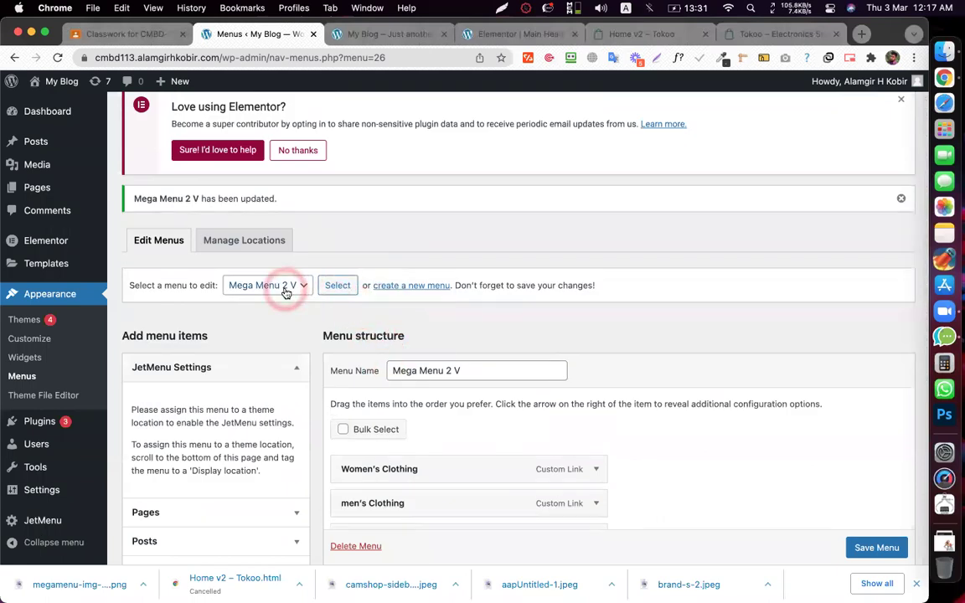
{"action": "left_click", "coordinate": [286, 292]}
{"action": "left_click", "coordinate": [270, 273]}
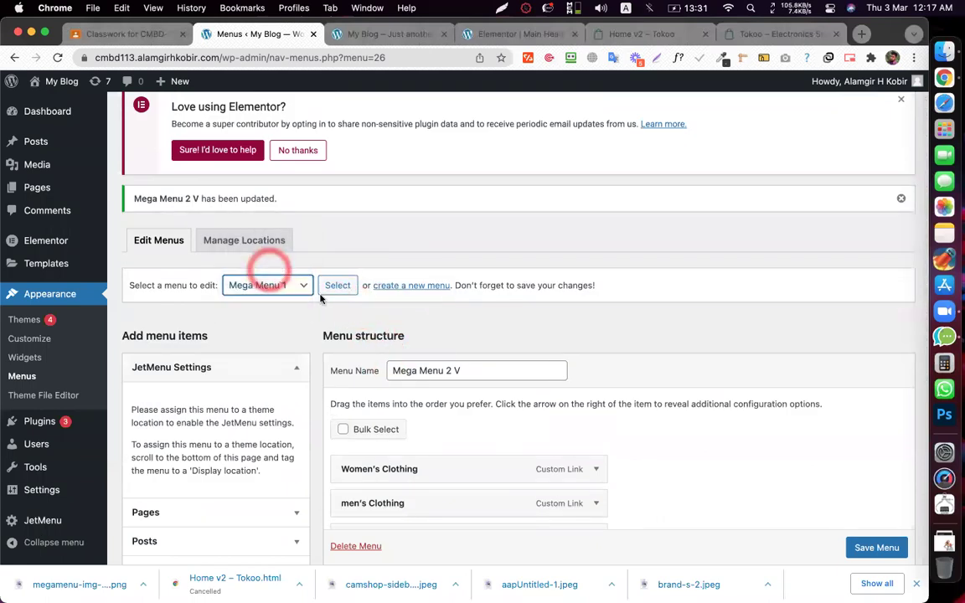
{"action": "left_click", "coordinate": [338, 288]}
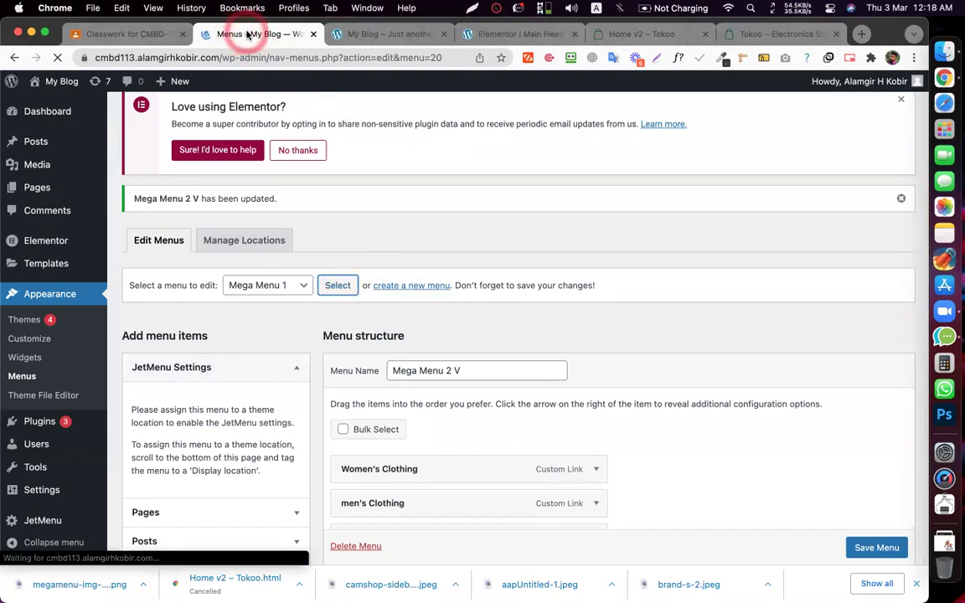
{"action": "scroll", "coordinate": [294, 123], "scroll_direction": "down", "scroll_amount": 2}
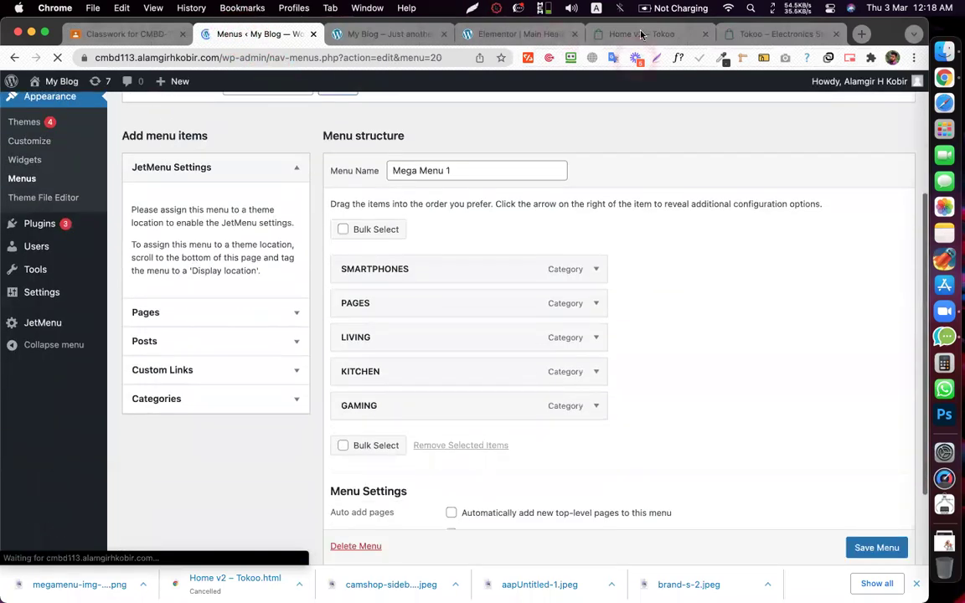
- Copy the ALL CATEGORIES label from the Tokoo demo and return to the menu editor
{"action": "left_click", "coordinate": [641, 35]}
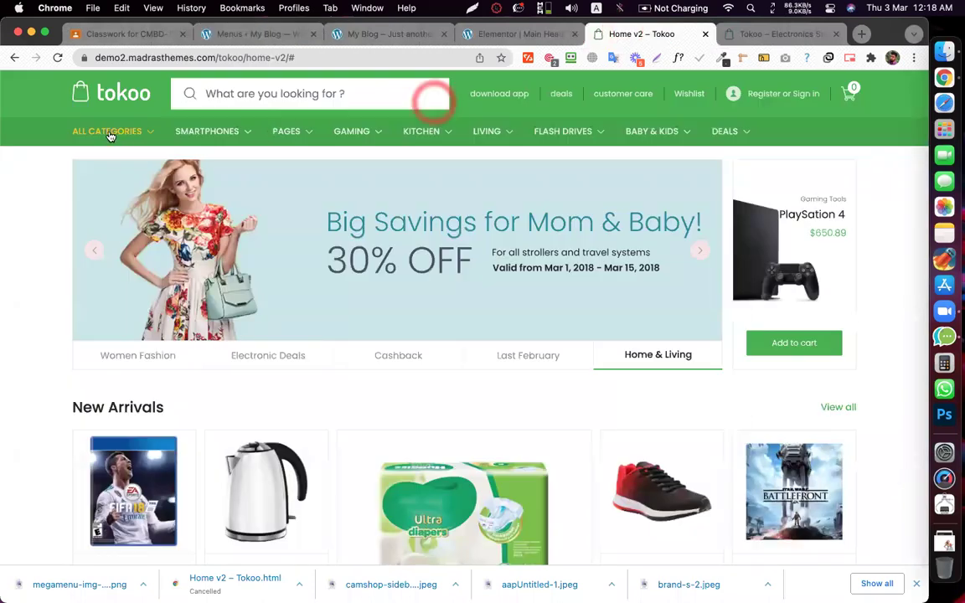
{"action": "right_click", "coordinate": [115, 133]}
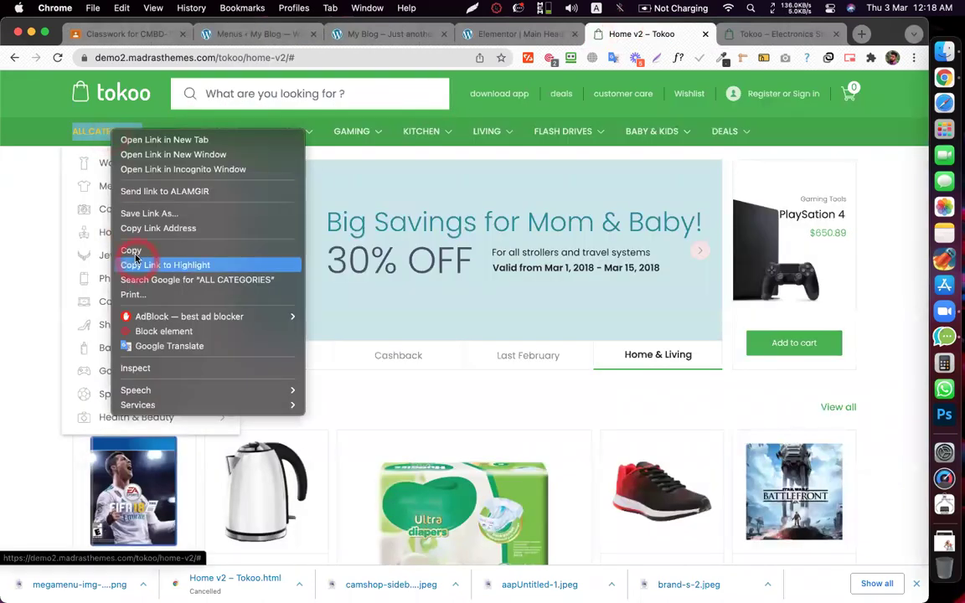
{"action": "left_click", "coordinate": [132, 252]}
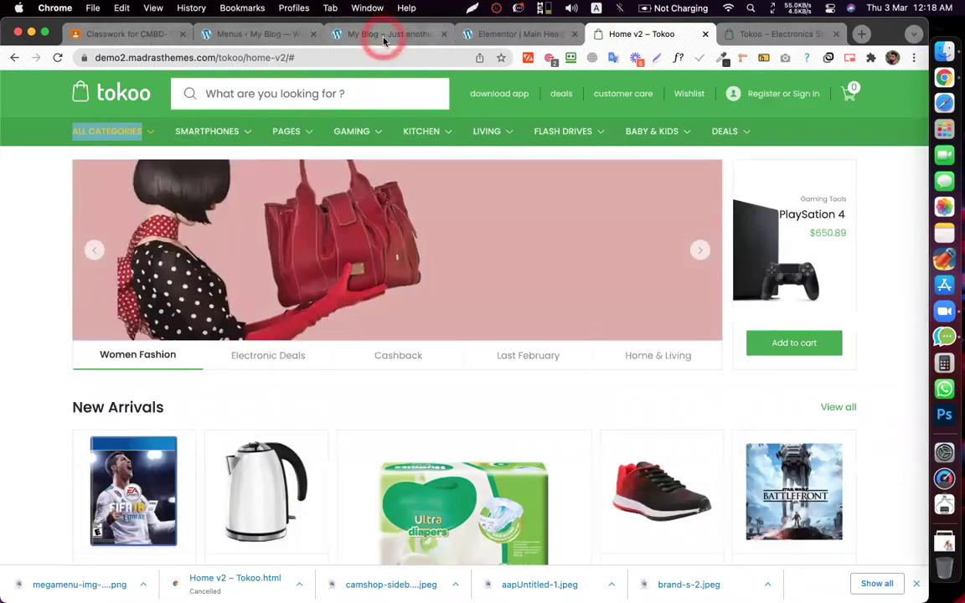
{"action": "left_click", "coordinate": [384, 36]}
{"action": "left_click", "coordinate": [259, 36]}
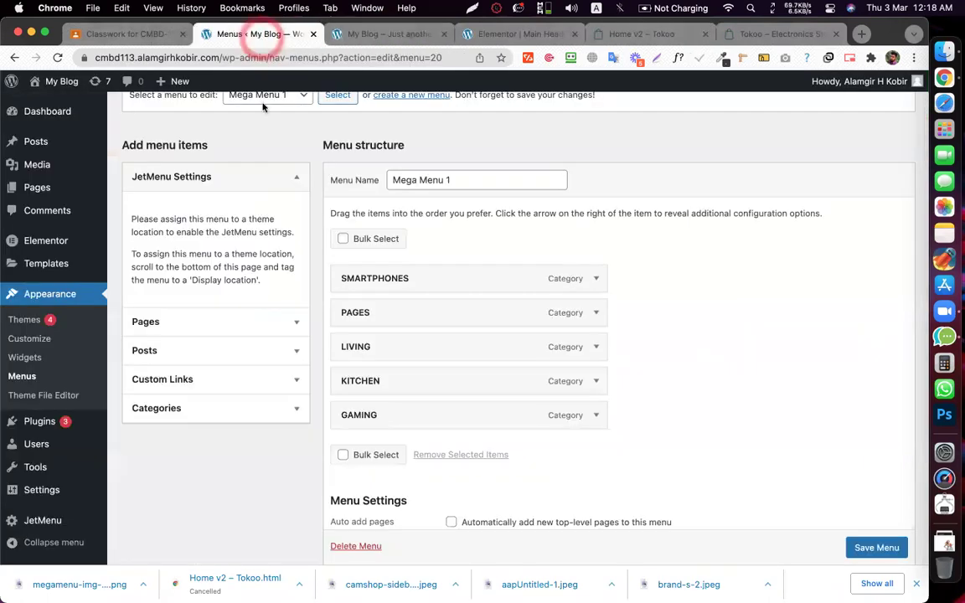
- Add a custom link 'ALL CATEGORIES' with URL '#' and drag it above SMARTPHONES
{"action": "left_click", "coordinate": [165, 382]}
{"action": "left_click", "coordinate": [253, 337]}
{"action": "type", "text": "ALL CATEGORIES"}
{"action": "left_click", "coordinate": [210, 305]}
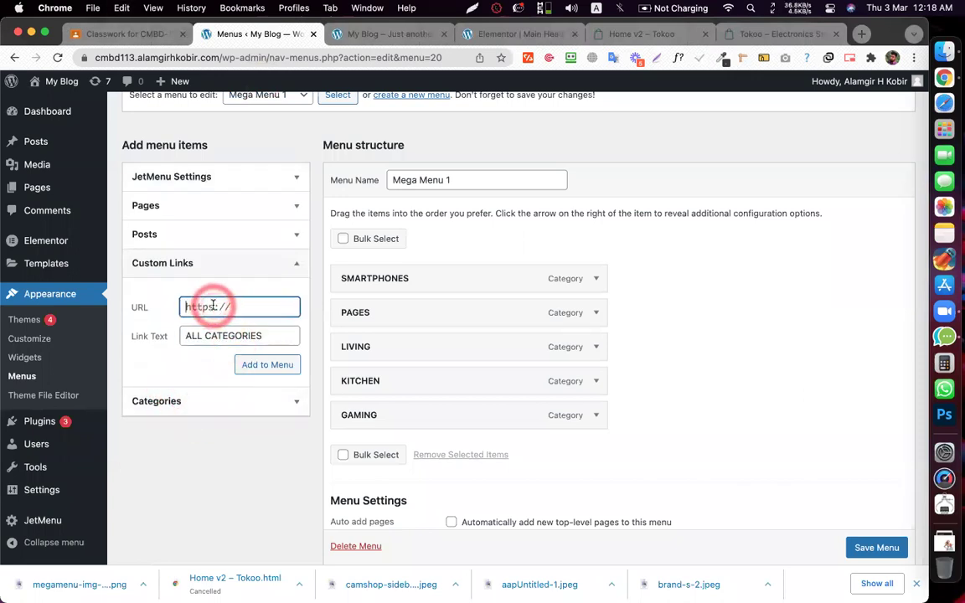
{"action": "type", "text": "#"}
{"action": "left_click", "coordinate": [261, 367]}
{"action": "left_click", "coordinate": [744, 296]}
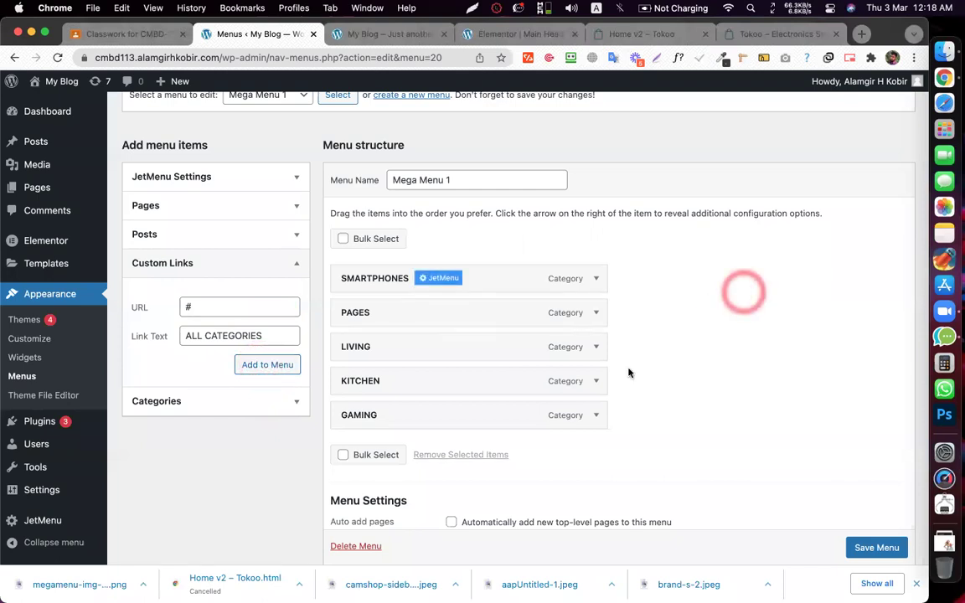
{"action": "left_click", "coordinate": [463, 419]}
{"action": "left_click", "coordinate": [445, 433]}
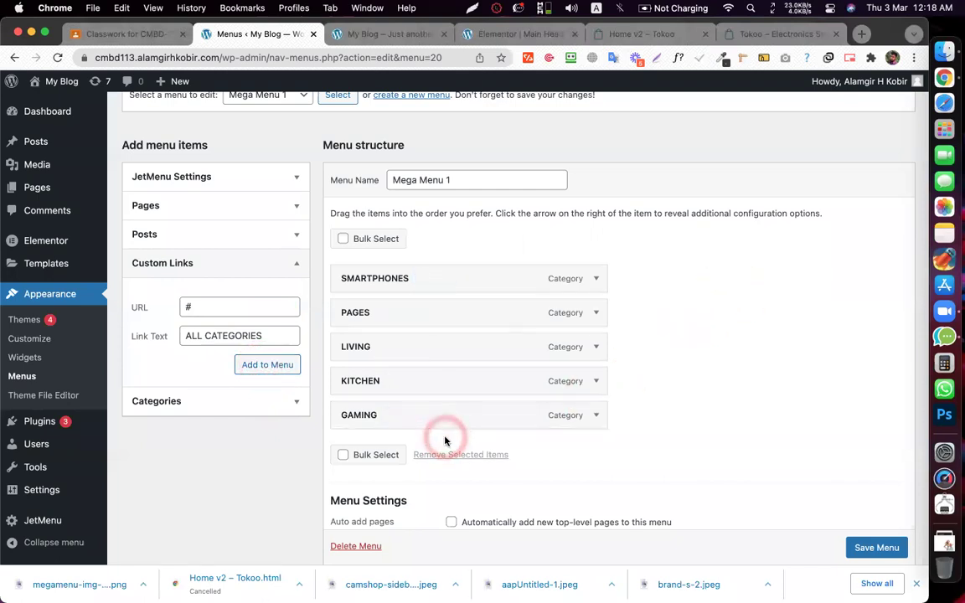
{"action": "left_click", "coordinate": [278, 366]}
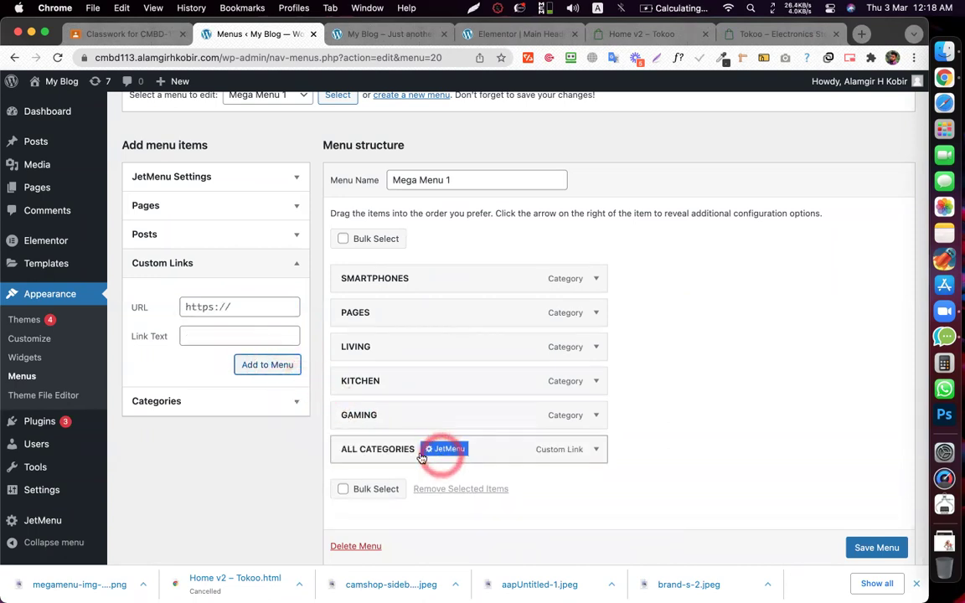
{"action": "left_click_drag", "start_coordinate": [392, 453], "coordinate": [384, 279]}
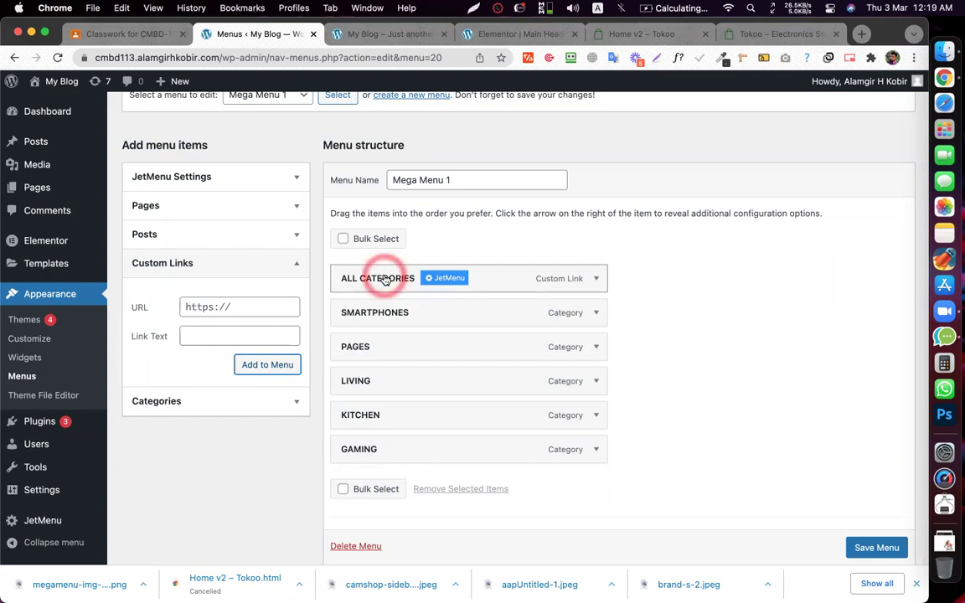
- Open the ALL CATEGORIES mega content in Elementor and add a one-column section
{"action": "left_click", "coordinate": [442, 281]}
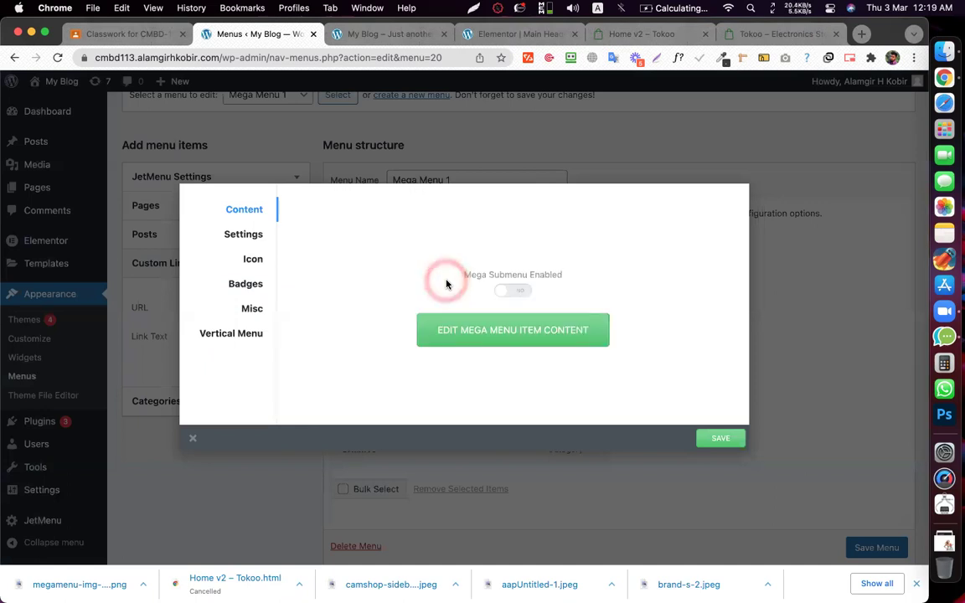
{"action": "left_click", "coordinate": [545, 340]}
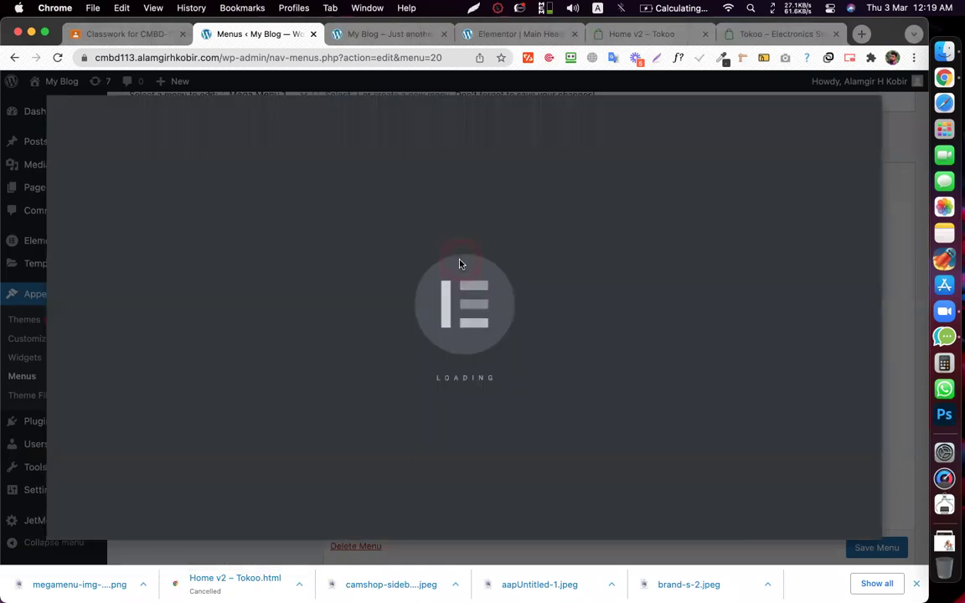
{"action": "left_click", "coordinate": [459, 264]}
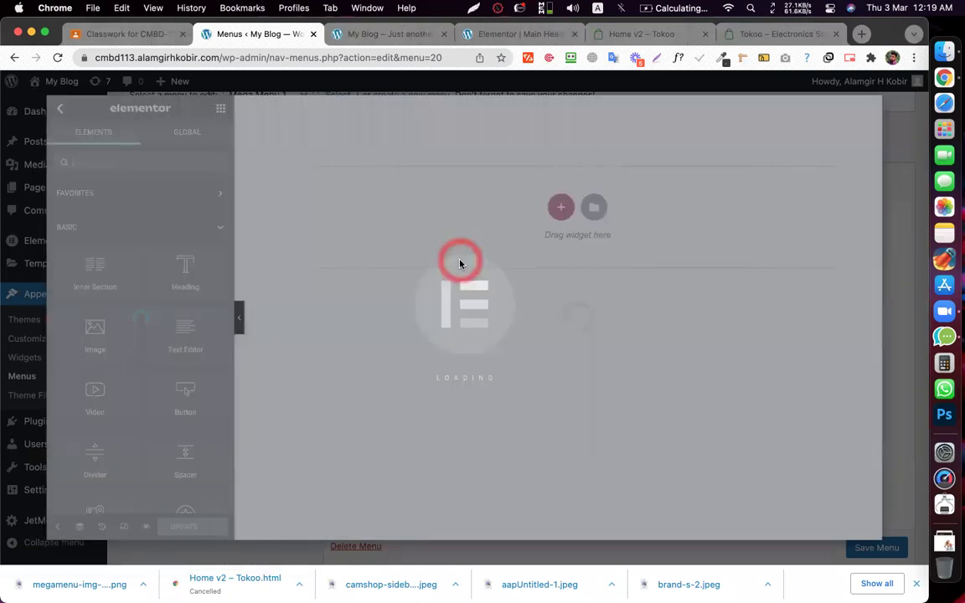
{"action": "left_click", "coordinate": [560, 208]}
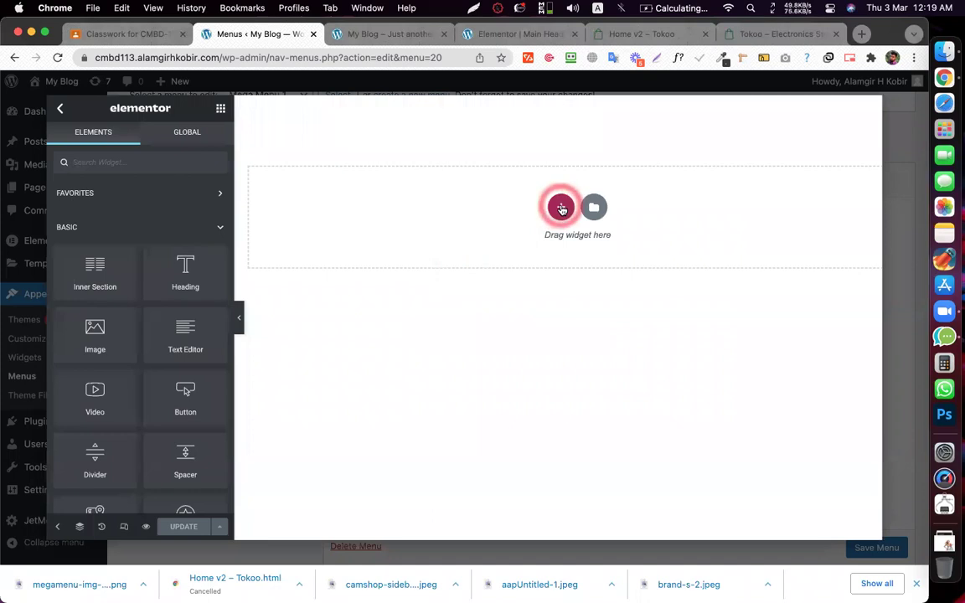
{"action": "left_click", "coordinate": [405, 242]}
{"action": "left_click", "coordinate": [268, 172]}
- Drop a Vertical Mega Menu widget into the section, set to display Mega Menu 2 V
{"action": "left_click", "coordinate": [220, 108]}
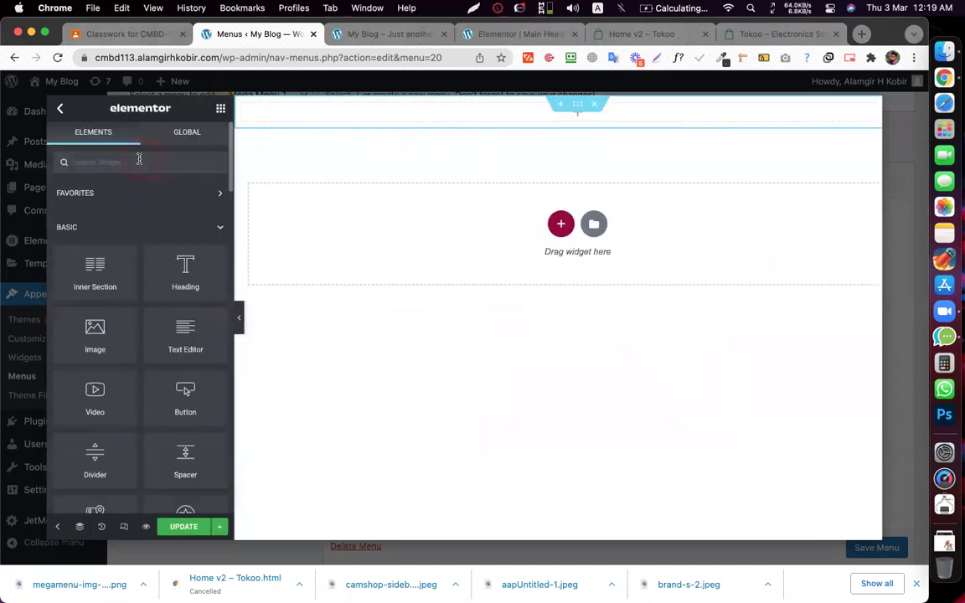
{"action": "left_click", "coordinate": [139, 159]}
{"action": "type", "text": "mega"}
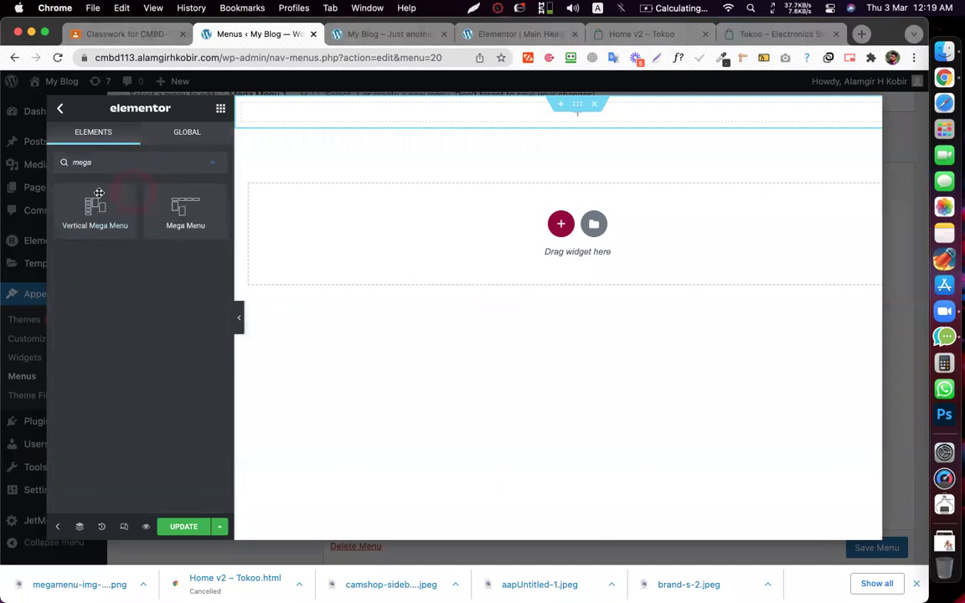
{"action": "left_click_drag", "start_coordinate": [82, 215], "coordinate": [355, 131]}
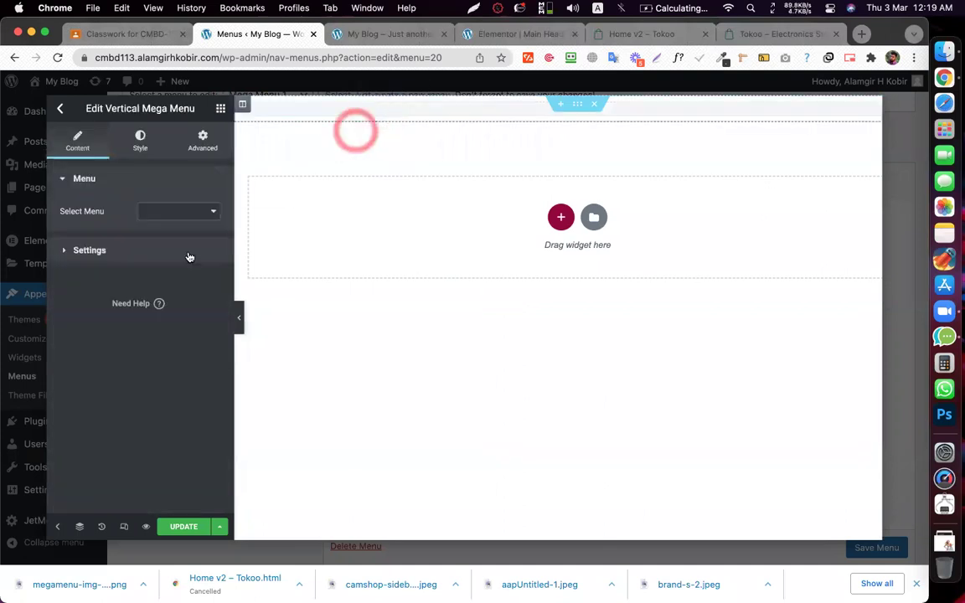
{"action": "left_click", "coordinate": [168, 217]}
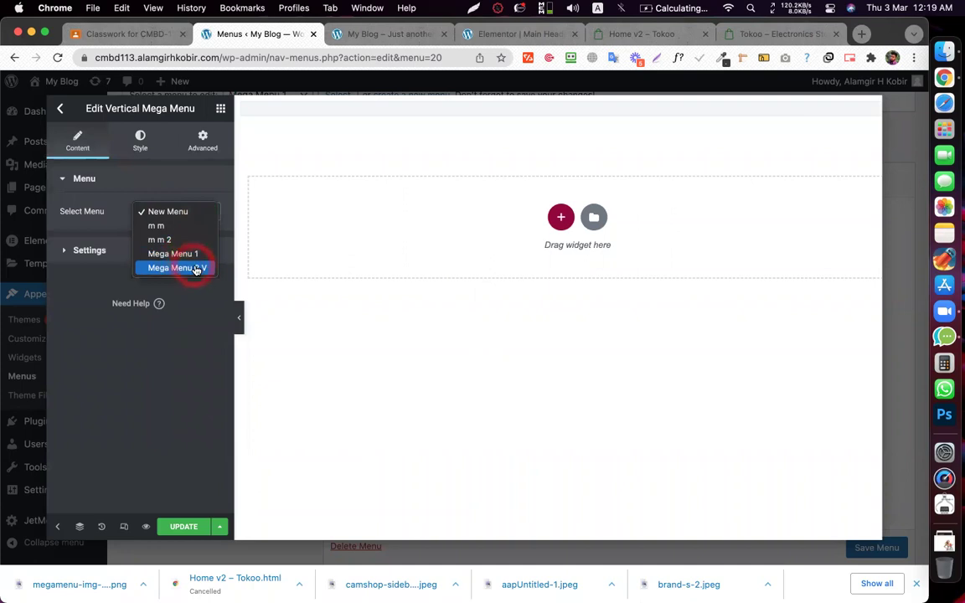
{"action": "left_click", "coordinate": [194, 267]}
- Update the mega content and go back to the item settings
{"action": "left_click", "coordinate": [184, 527]}
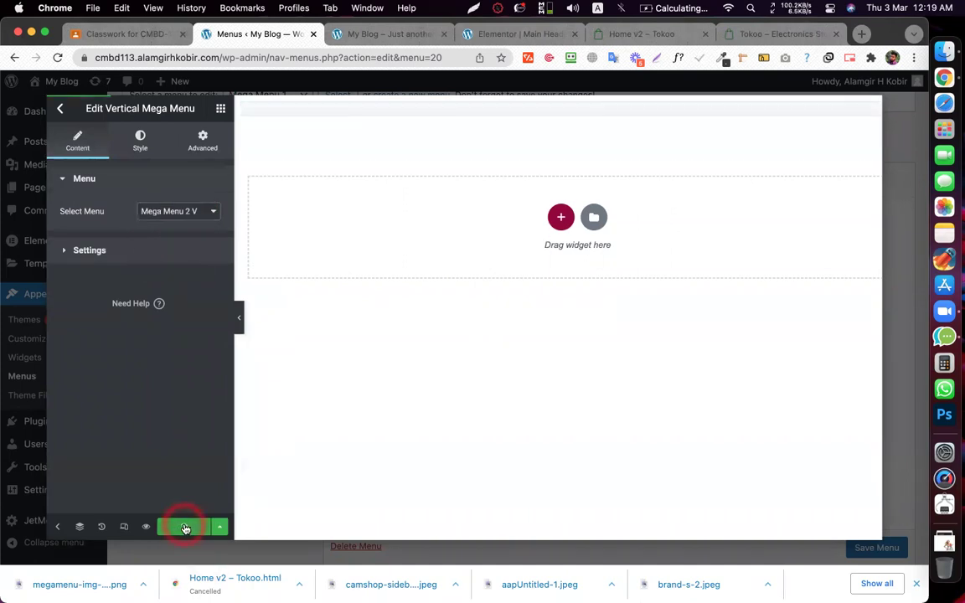
{"action": "left_click", "coordinate": [330, 362]}
{"action": "left_click", "coordinate": [267, 241]}
{"action": "left_click", "coordinate": [63, 124]}
{"action": "left_click", "coordinate": [60, 108]}
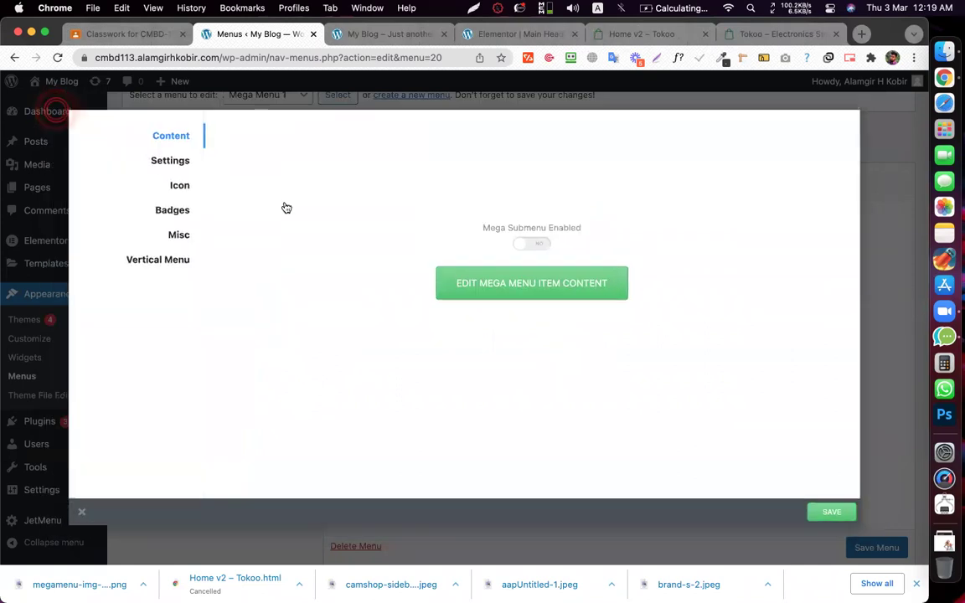
- Close the ALL CATEGORIES item settings and save Mega Menu 1
{"action": "left_click", "coordinate": [781, 415]}
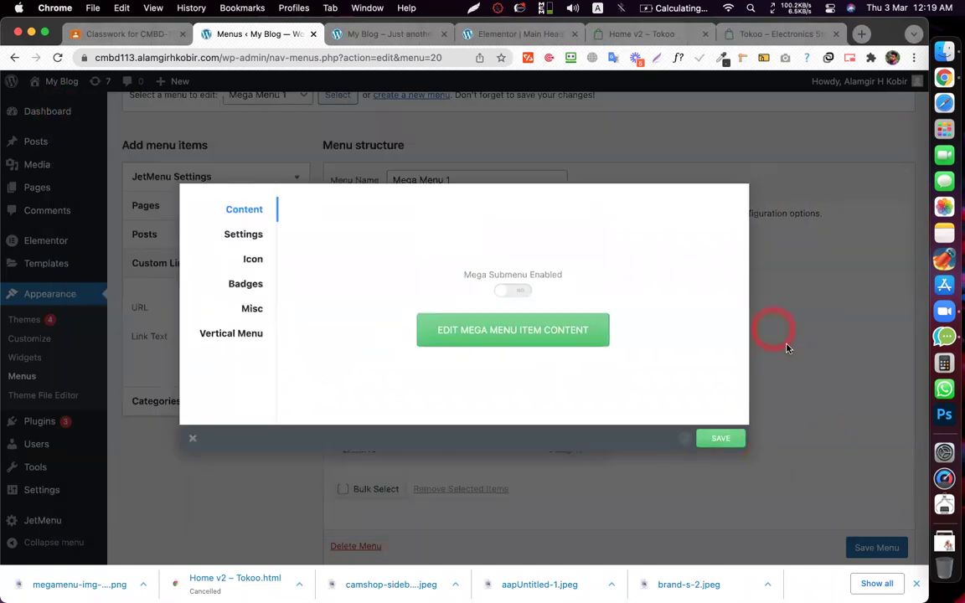
{"action": "left_click", "coordinate": [343, 33]}
{"action": "left_click", "coordinate": [58, 58]}
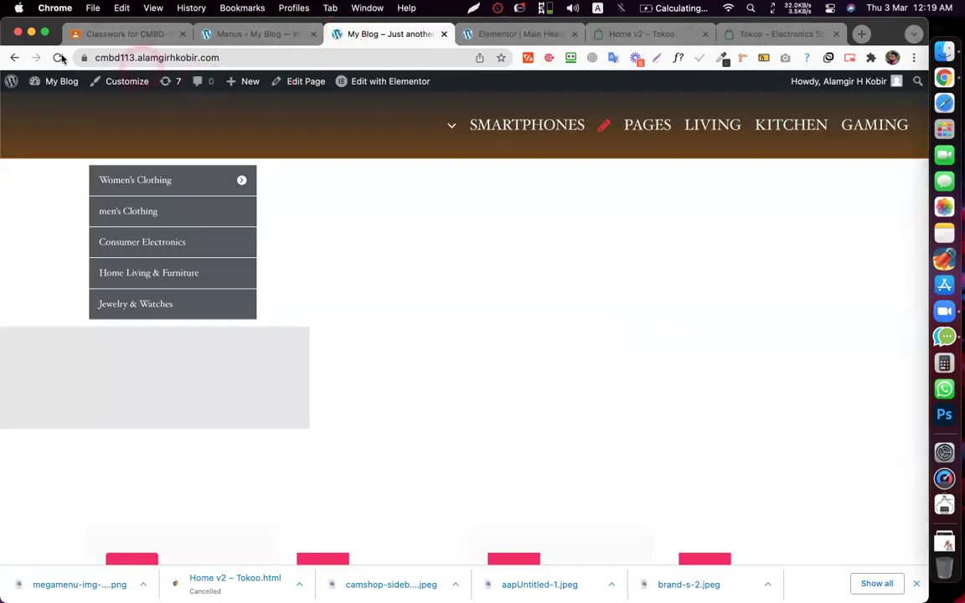
{"action": "left_click", "coordinate": [385, 35]}
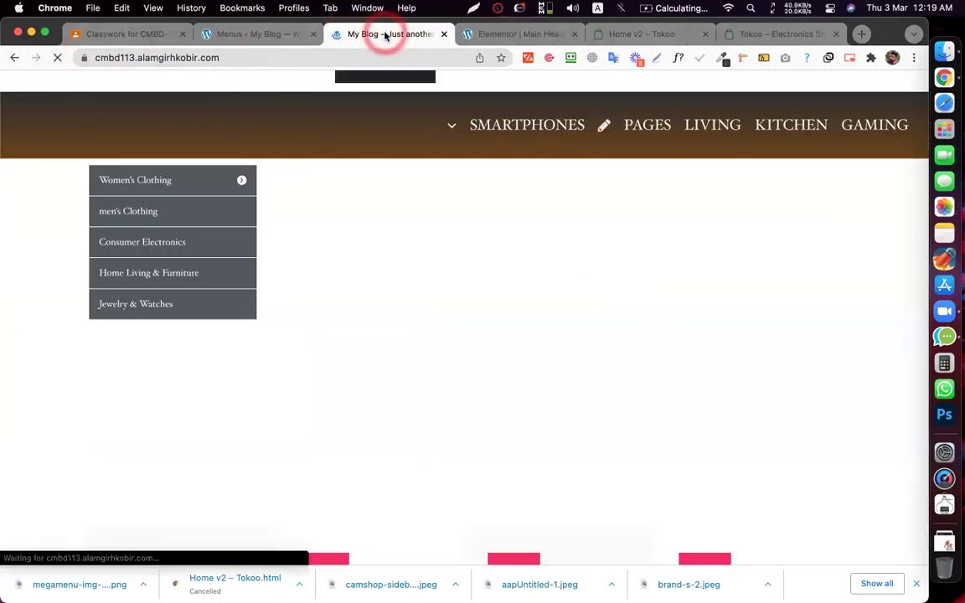
{"action": "left_click", "coordinate": [238, 39]}
{"action": "left_click", "coordinate": [867, 453]}
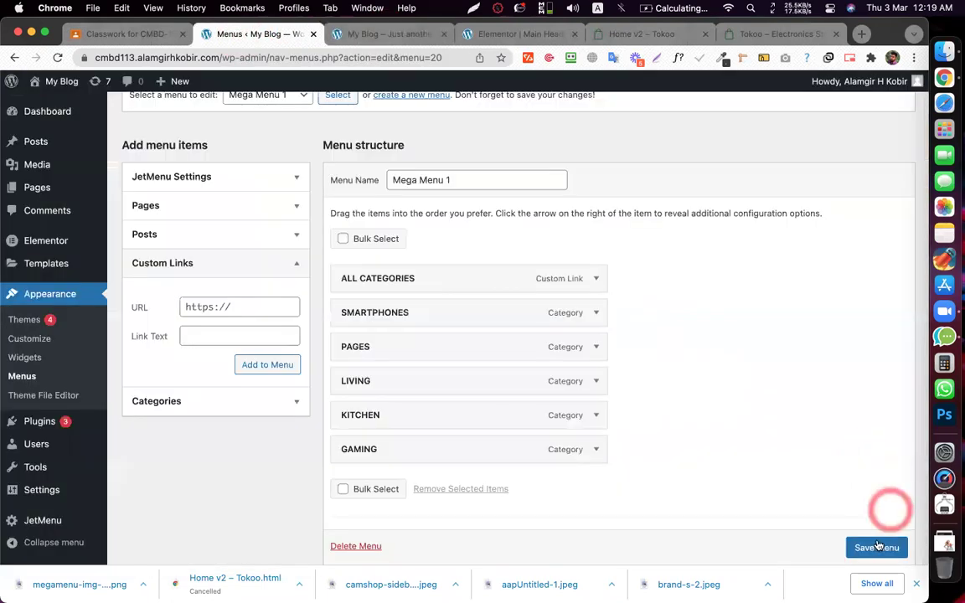
{"action": "left_click", "coordinate": [874, 545]}
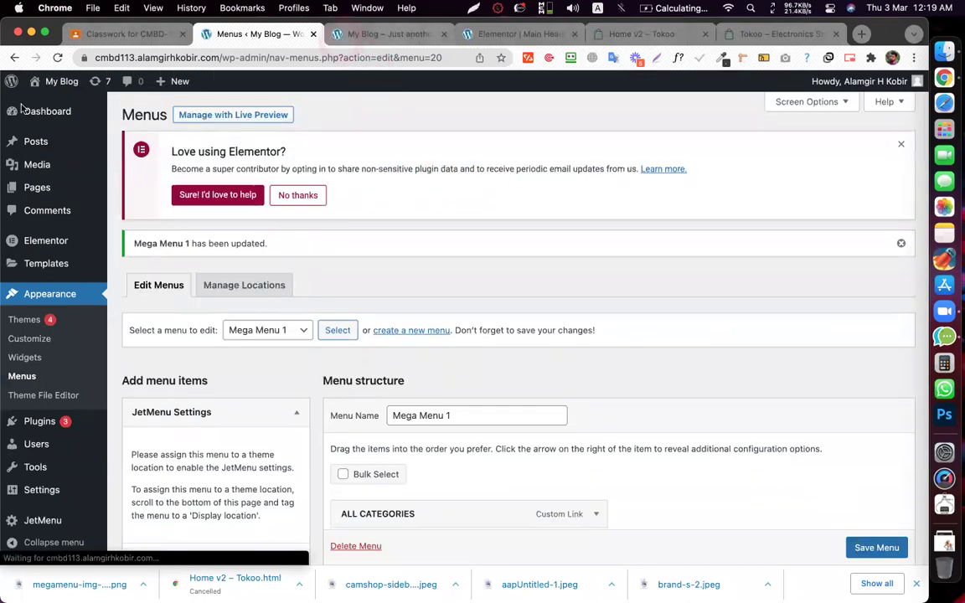
- Reload the live site and confirm ALL CATEGORIES appears first in the navigation bar
{"action": "key", "text": "ctrl+Tab"}
{"action": "left_click", "coordinate": [57, 57]}
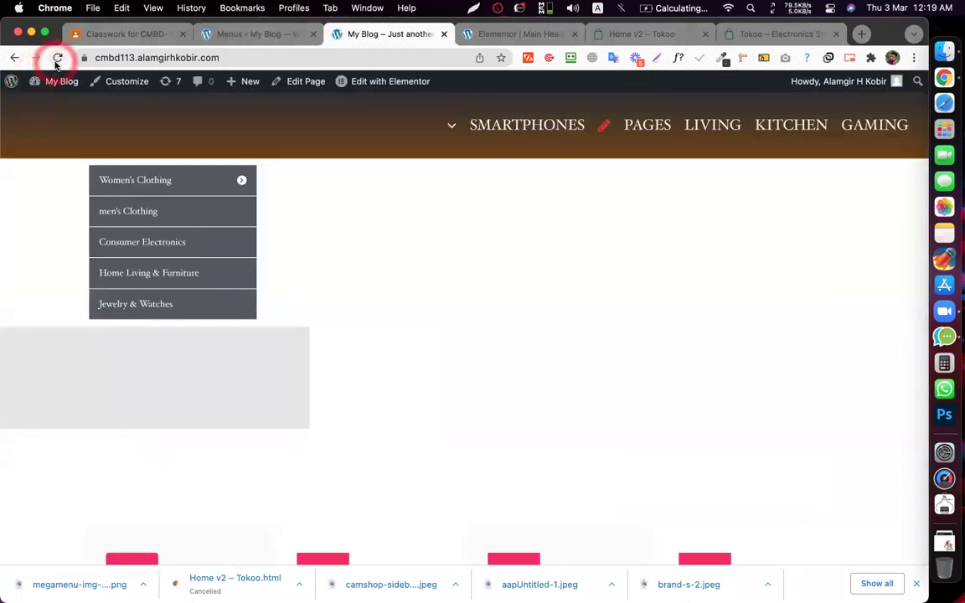
{"action": "left_click", "coordinate": [375, 35]}
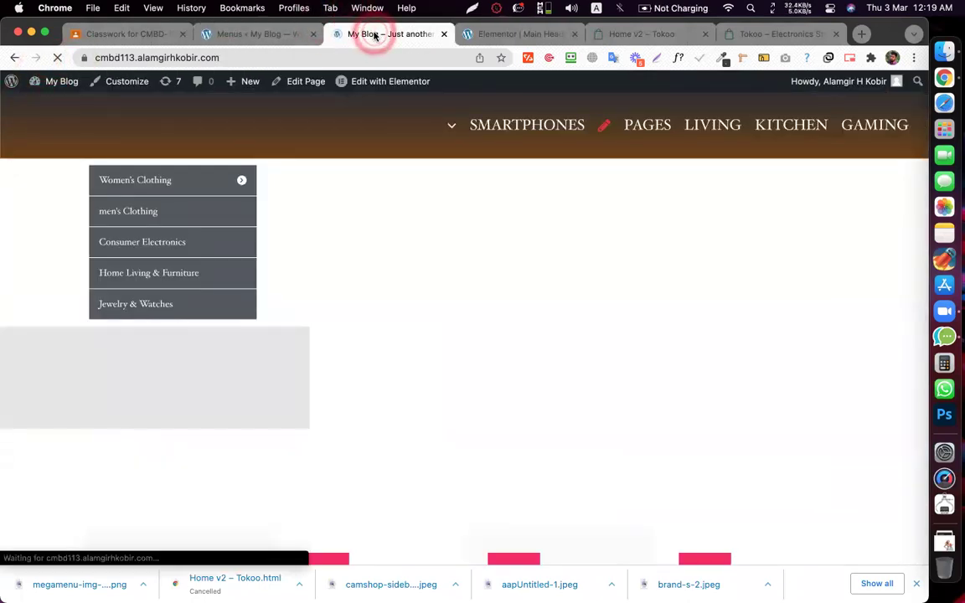
{"action": "left_click", "coordinate": [381, 124]}
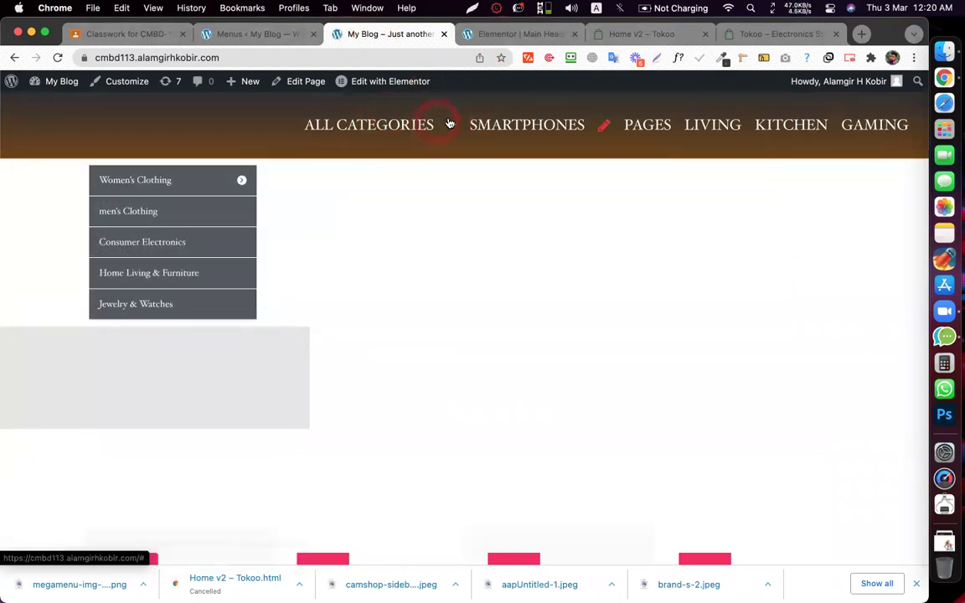
{"action": "mouse_move", "coordinate": [450, 124]}
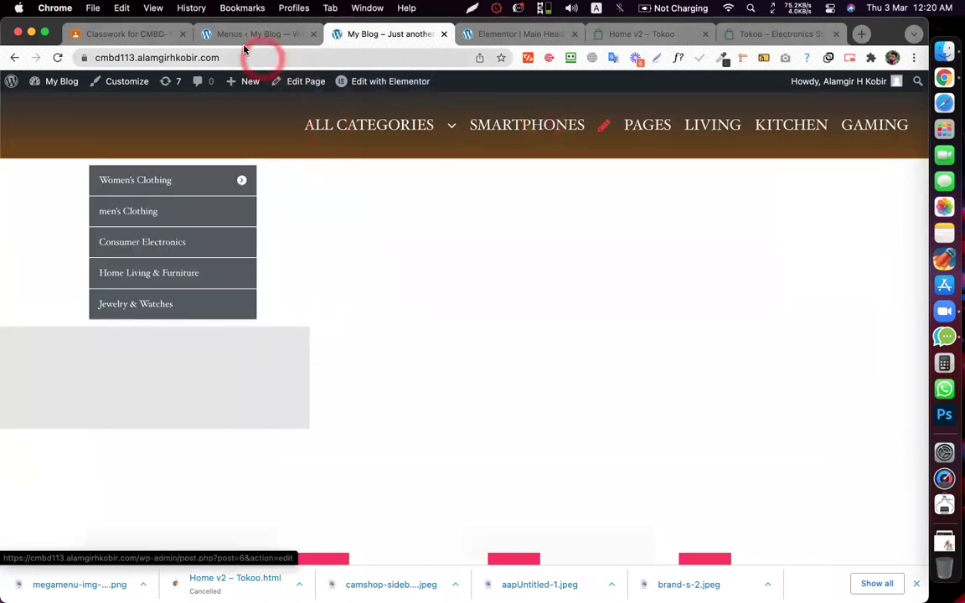
{"action": "left_click", "coordinate": [220, 35]}
- Turn on Mega Submenu Enabled for ALL CATEGORIES, then save the item and the menu
{"action": "left_click", "coordinate": [434, 514]}
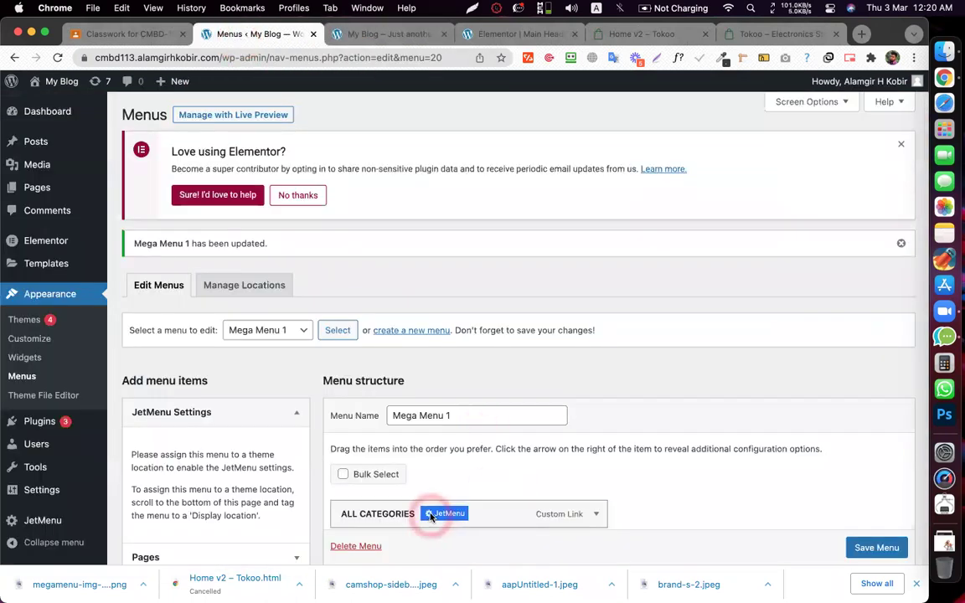
{"action": "left_click", "coordinate": [511, 290]}
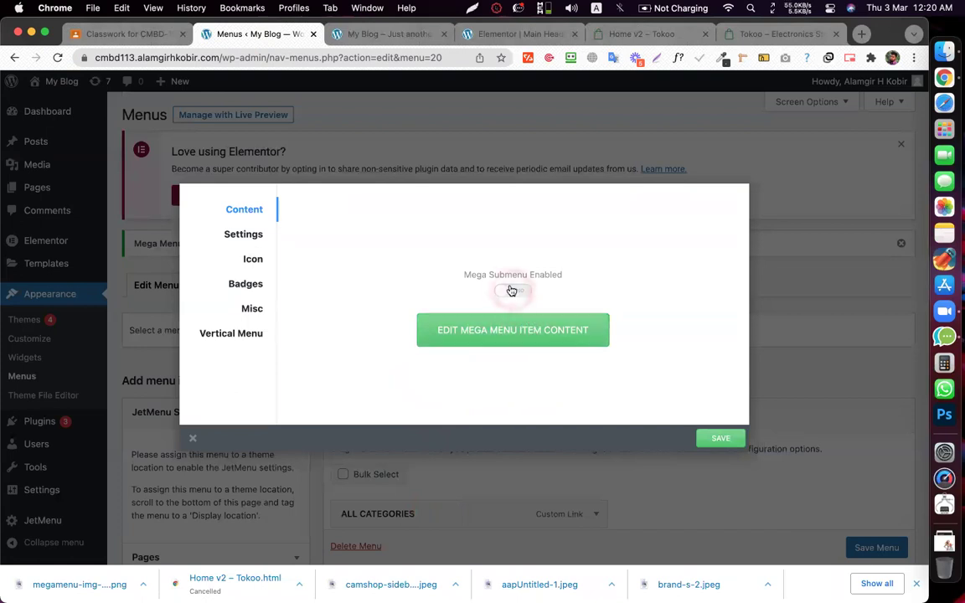
{"action": "left_click", "coordinate": [731, 439]}
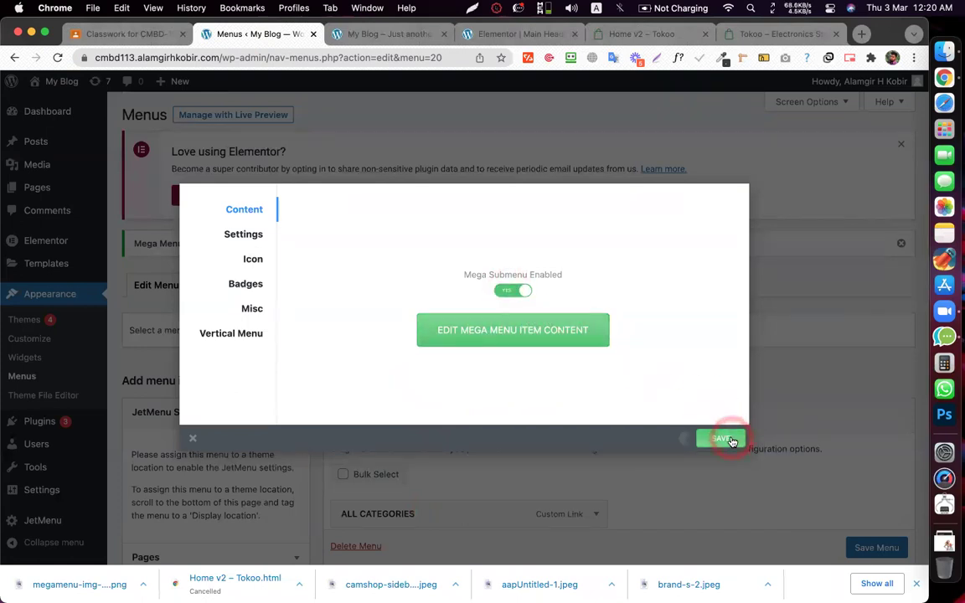
{"action": "left_click", "coordinate": [846, 543]}
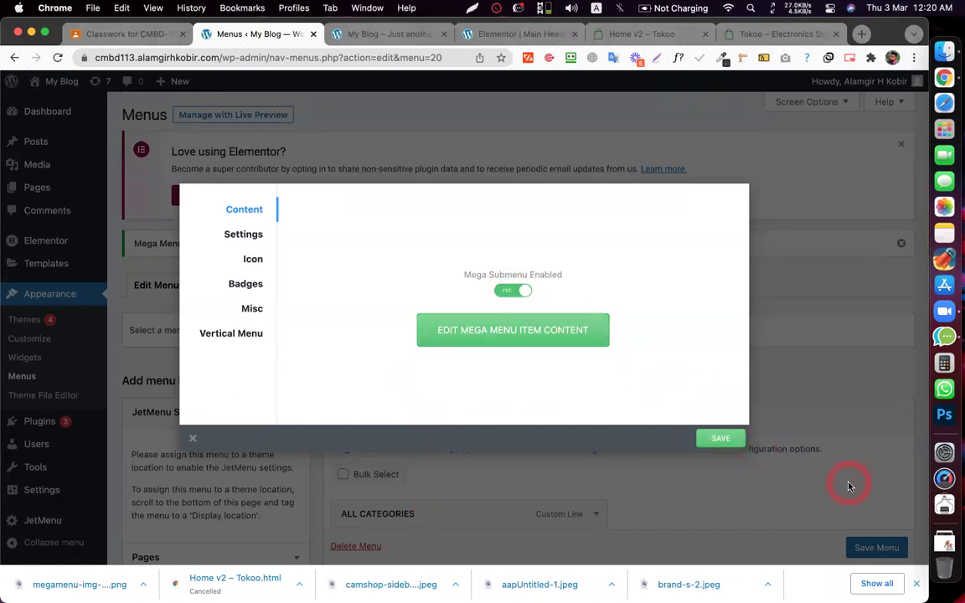
{"action": "left_click", "coordinate": [879, 547]}
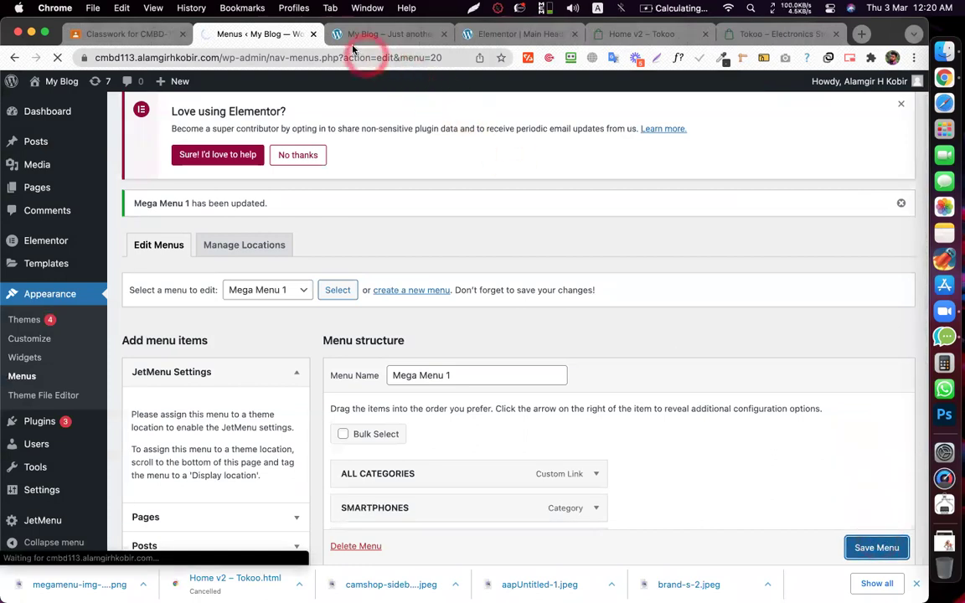
- Reload the live site and test the ALL CATEGORIES dropdown's Women's and Men's Clothing entries
{"action": "left_click", "coordinate": [340, 35]}
{"action": "left_click", "coordinate": [57, 57]}
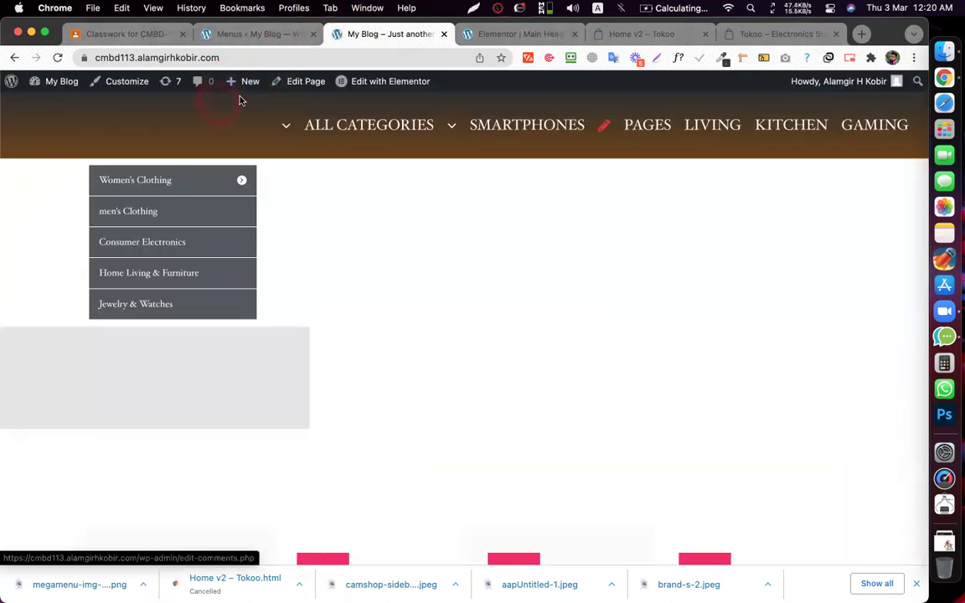
{"action": "left_click", "coordinate": [333, 124]}
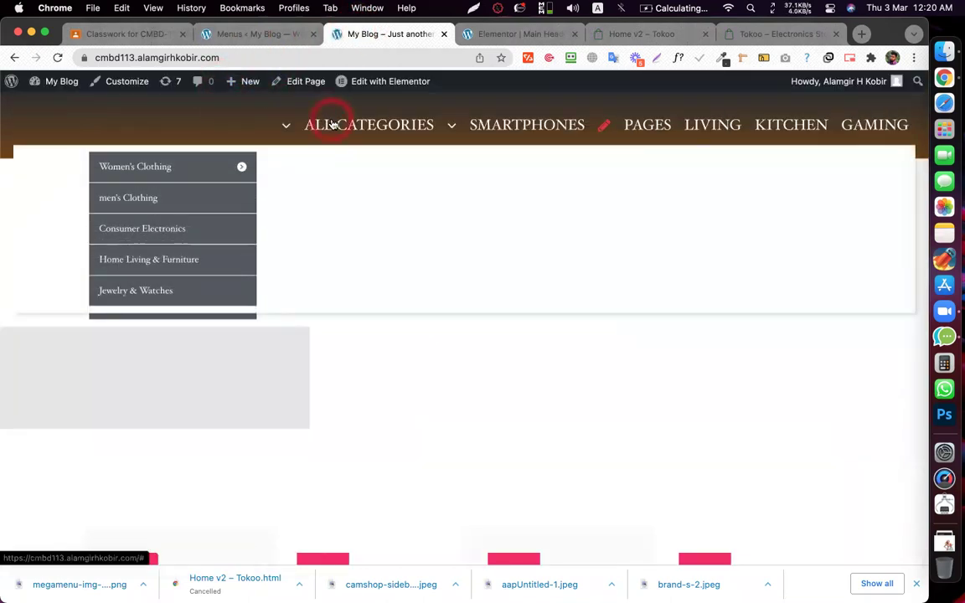
{"action": "left_click", "coordinate": [216, 172]}
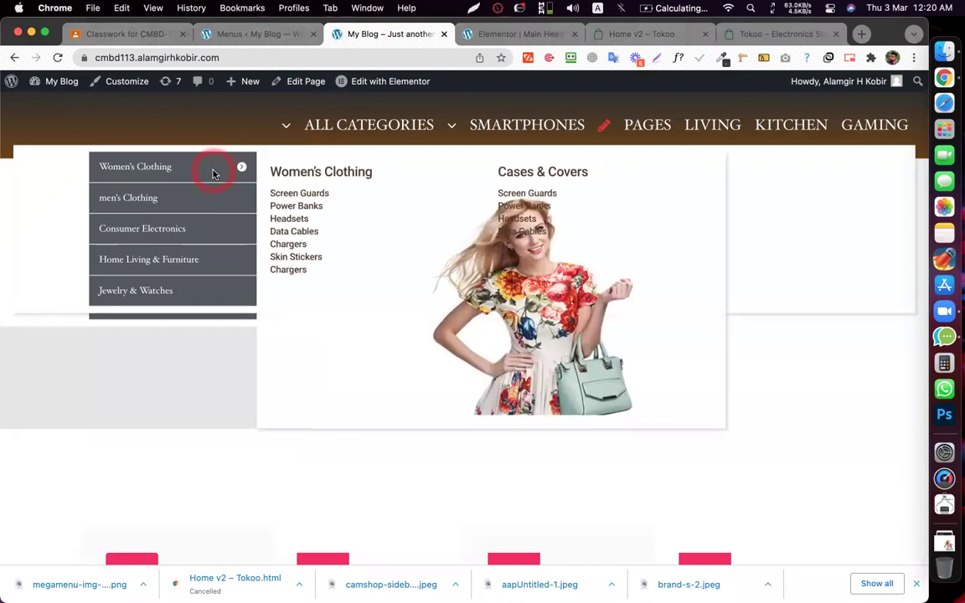
{"action": "left_click", "coordinate": [240, 166]}
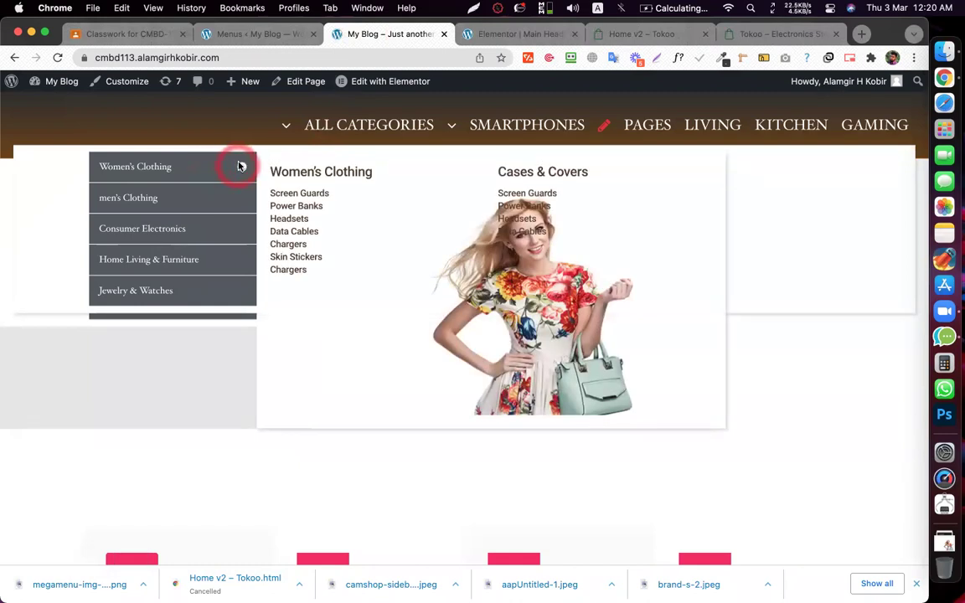
{"action": "left_click", "coordinate": [189, 256]}
{"action": "left_click", "coordinate": [201, 200]}
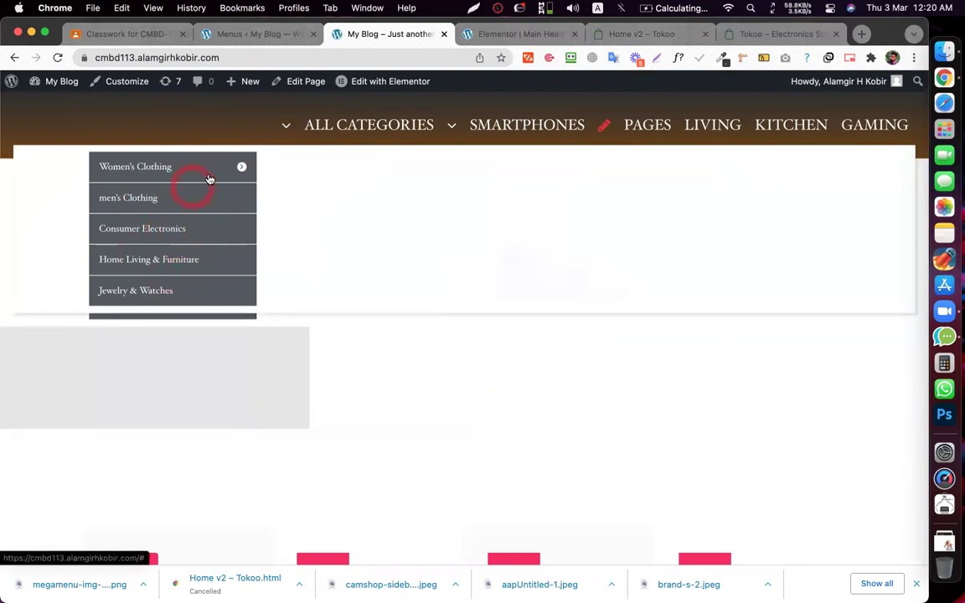
{"action": "left_click", "coordinate": [212, 167]}
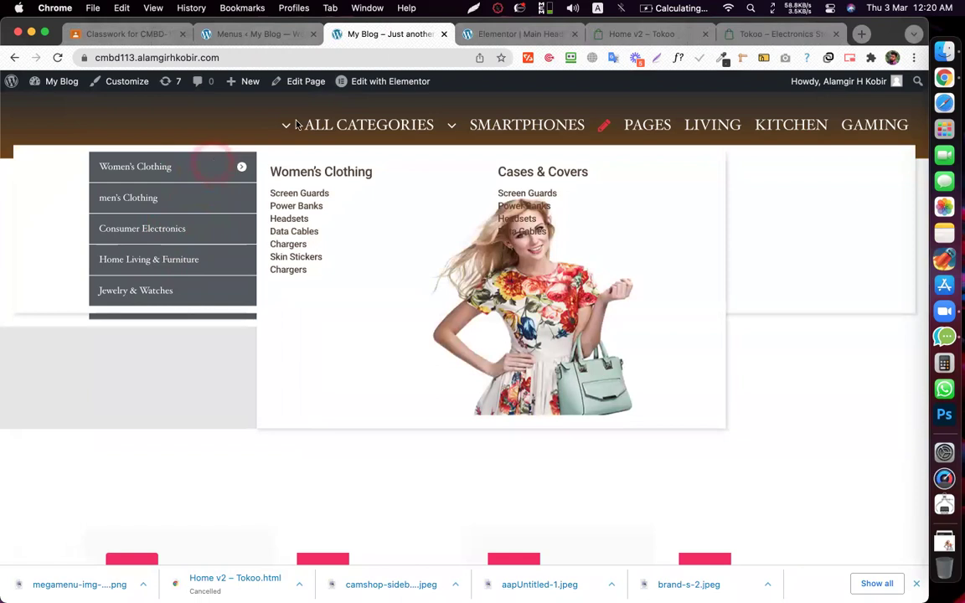
{"action": "left_click", "coordinate": [291, 166]}
{"action": "left_click", "coordinate": [904, 266]}
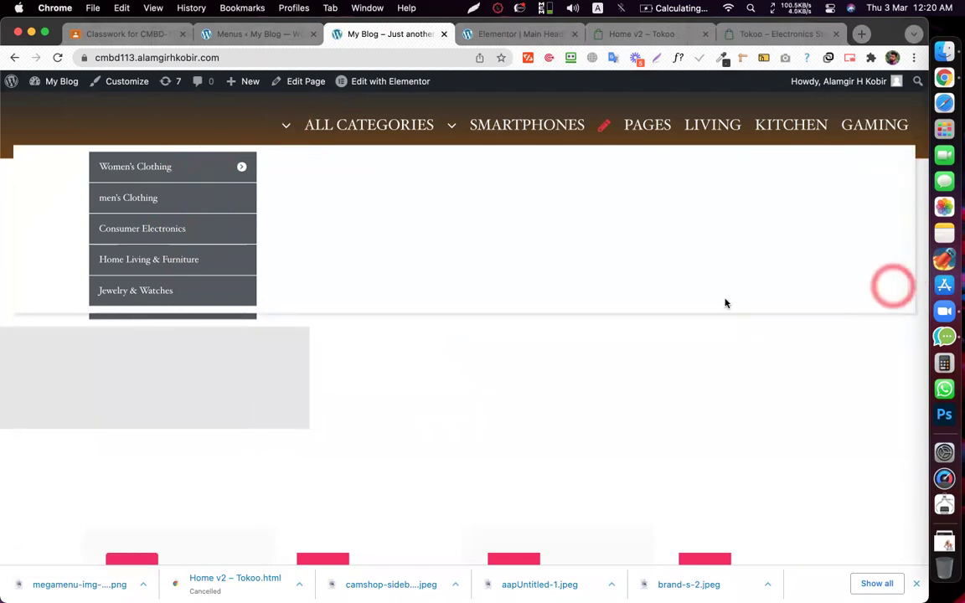
{"action": "left_click", "coordinate": [255, 33]}
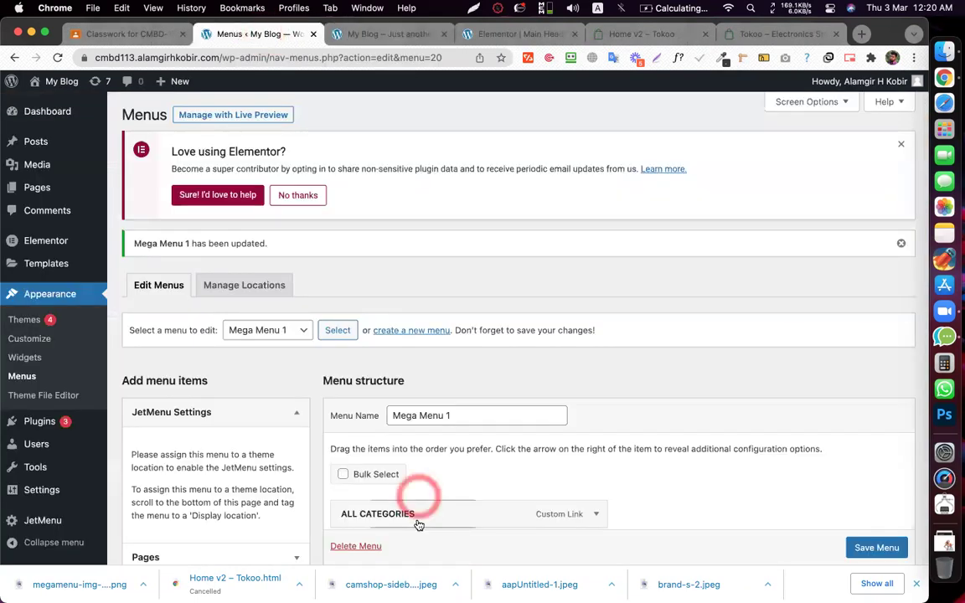
- Give the ALL CATEGORIES mega menu a 400 px width relative to the menu item and save
{"action": "left_click", "coordinate": [444, 513]}
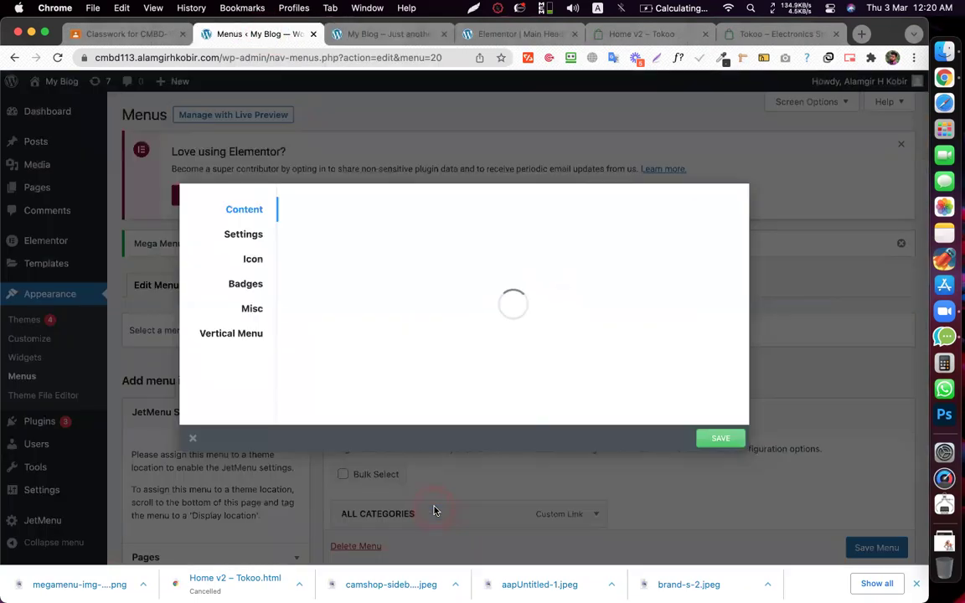
{"action": "left_click", "coordinate": [253, 239]}
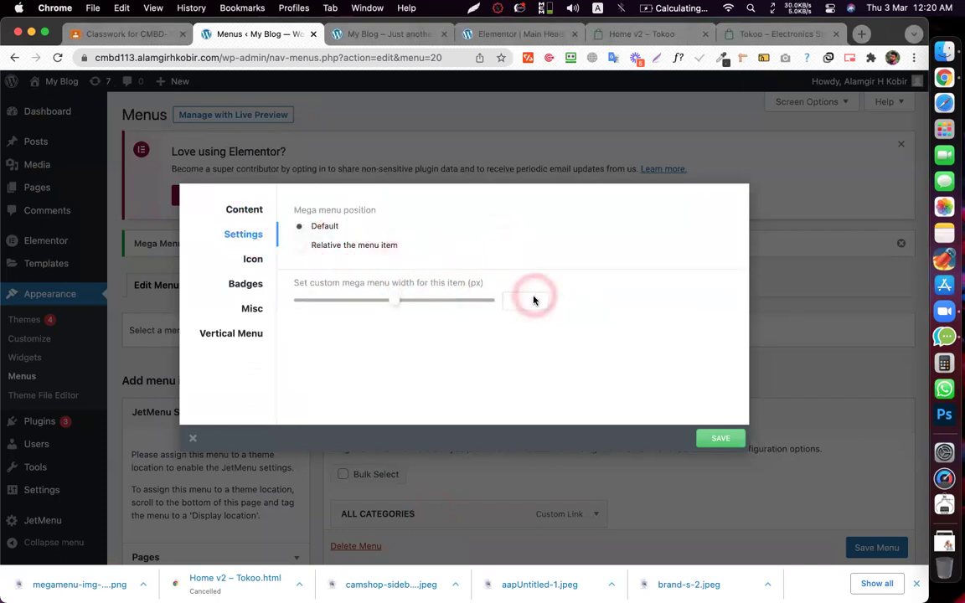
{"action": "left_click", "coordinate": [518, 304]}
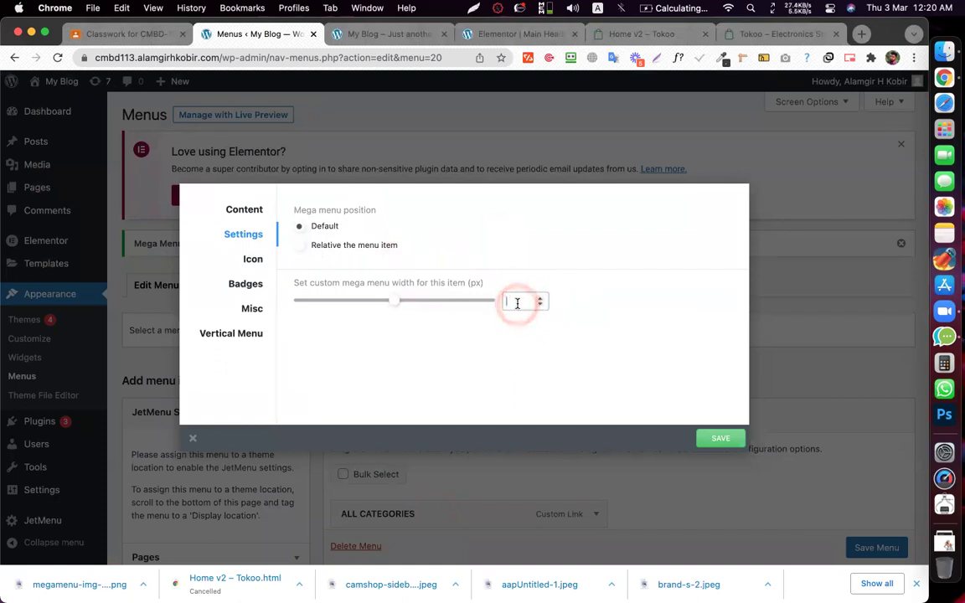
{"action": "left_click", "coordinate": [627, 385]}
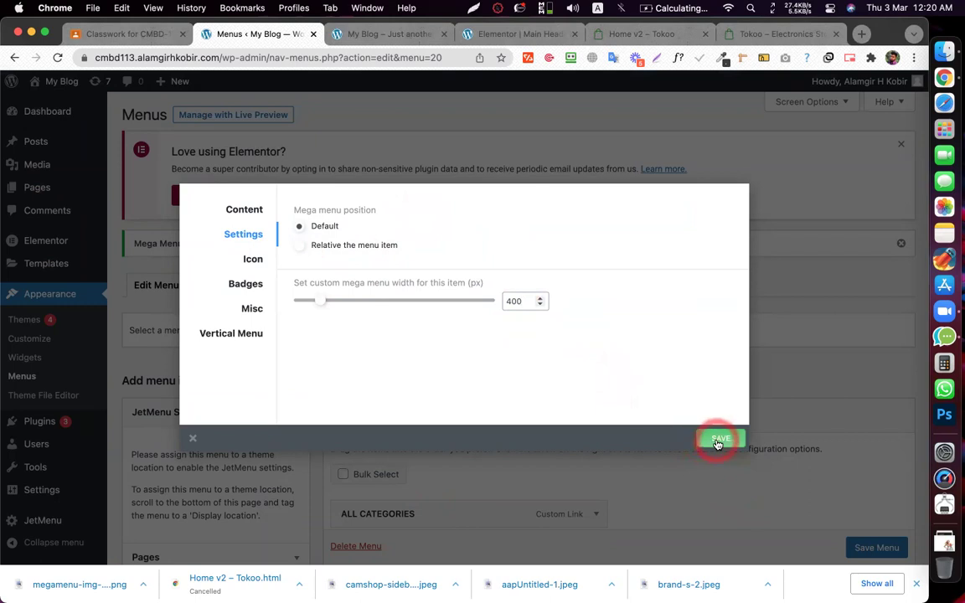
{"action": "left_click", "coordinate": [299, 244]}
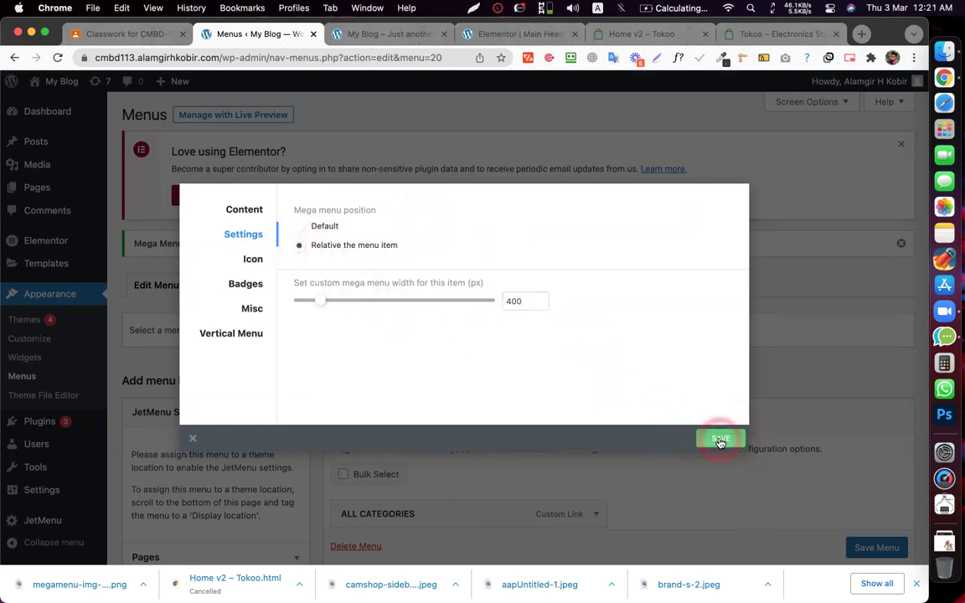
{"action": "left_click", "coordinate": [557, 265]}
{"action": "left_click", "coordinate": [617, 35]}
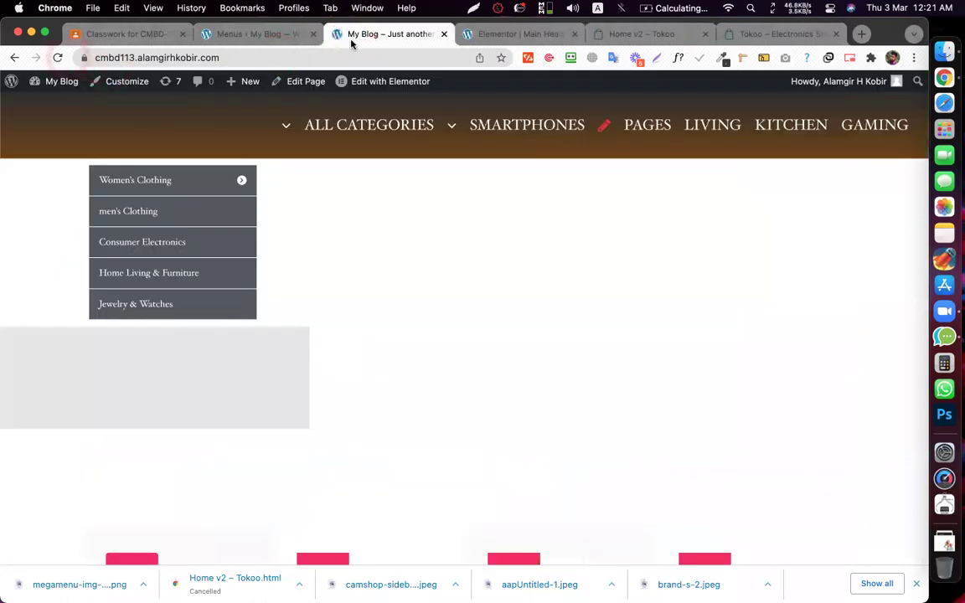
- Recheck the live ALL CATEGORIES dropdown, then open the Main Header template in Elementor
{"action": "left_click", "coordinate": [356, 36]}
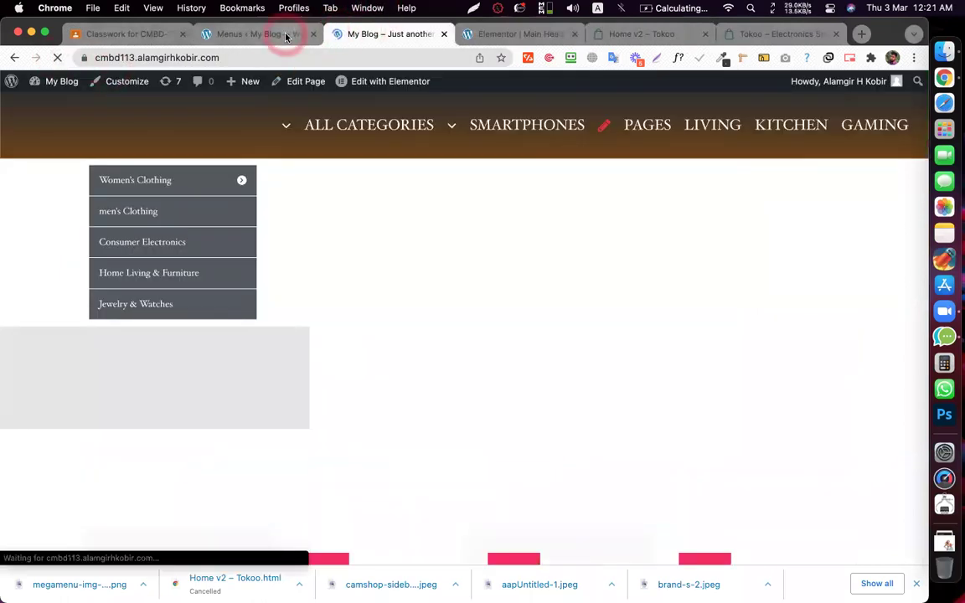
{"action": "left_click", "coordinate": [368, 143]}
{"action": "left_click", "coordinate": [295, 123]}
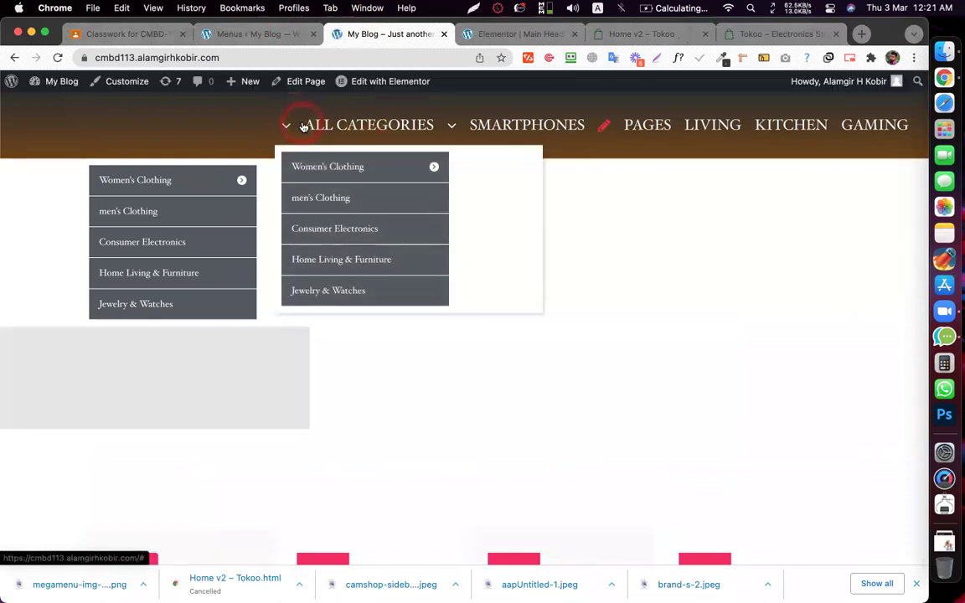
{"action": "left_click", "coordinate": [442, 167]}
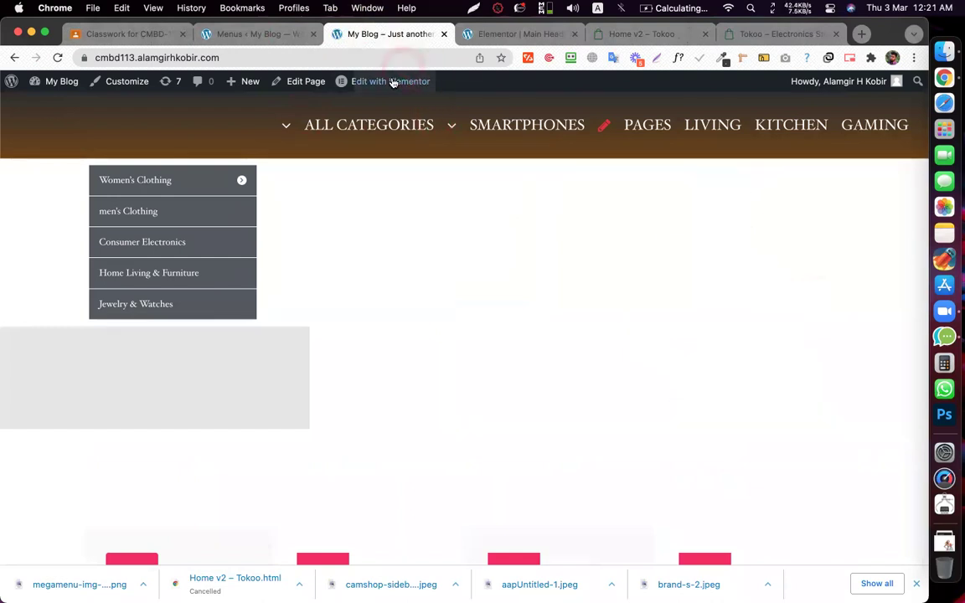
{"action": "mouse_move", "coordinate": [369, 81]}
{"action": "left_click", "coordinate": [366, 102], "text": "super"}
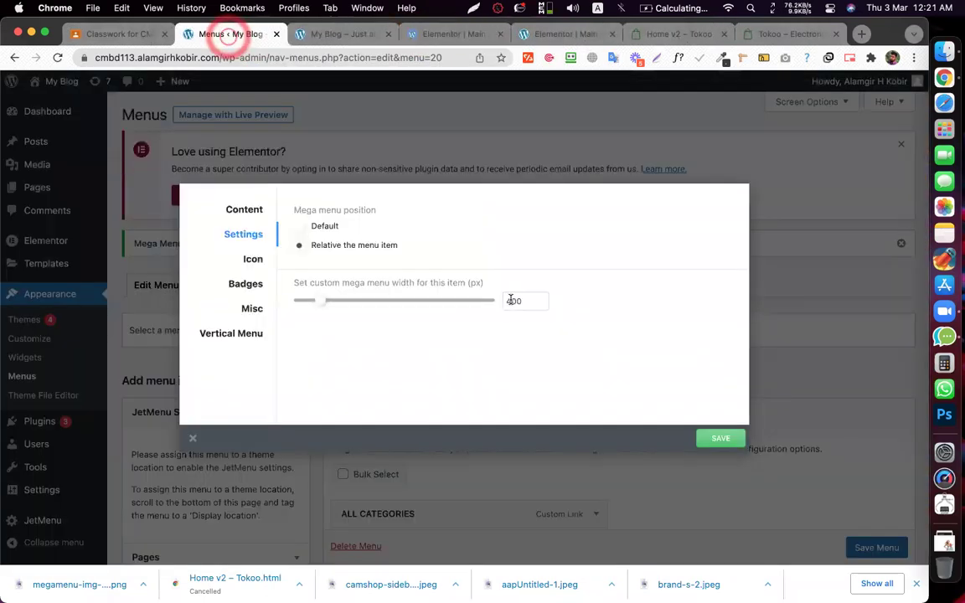
- Reduce the ALL CATEGORIES mega menu width to 300 px and save it
{"action": "left_click", "coordinate": [339, 302]}
{"action": "left_click", "coordinate": [498, 303]}
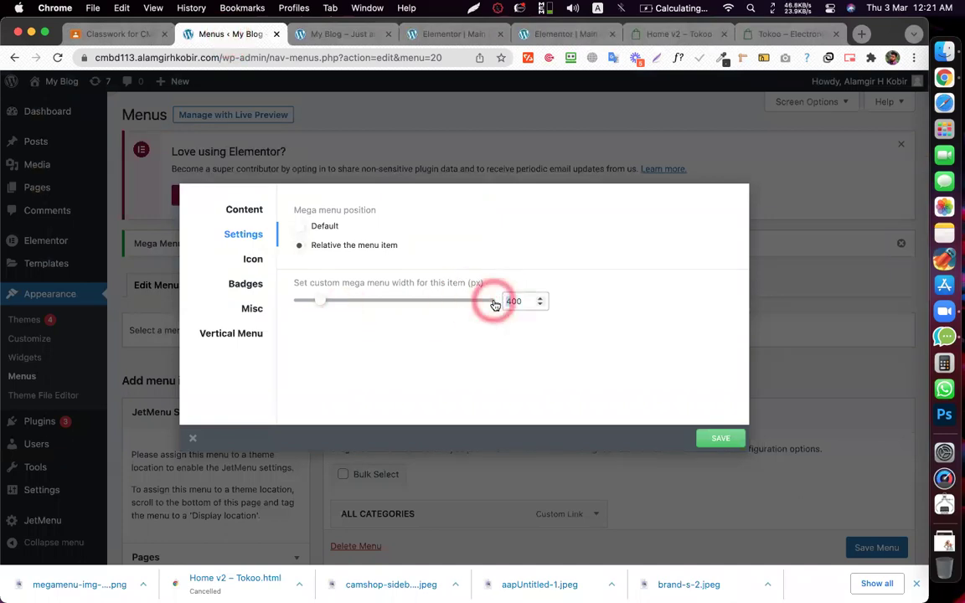
{"action": "left_click", "coordinate": [755, 476]}
{"action": "left_click", "coordinate": [345, 47]}
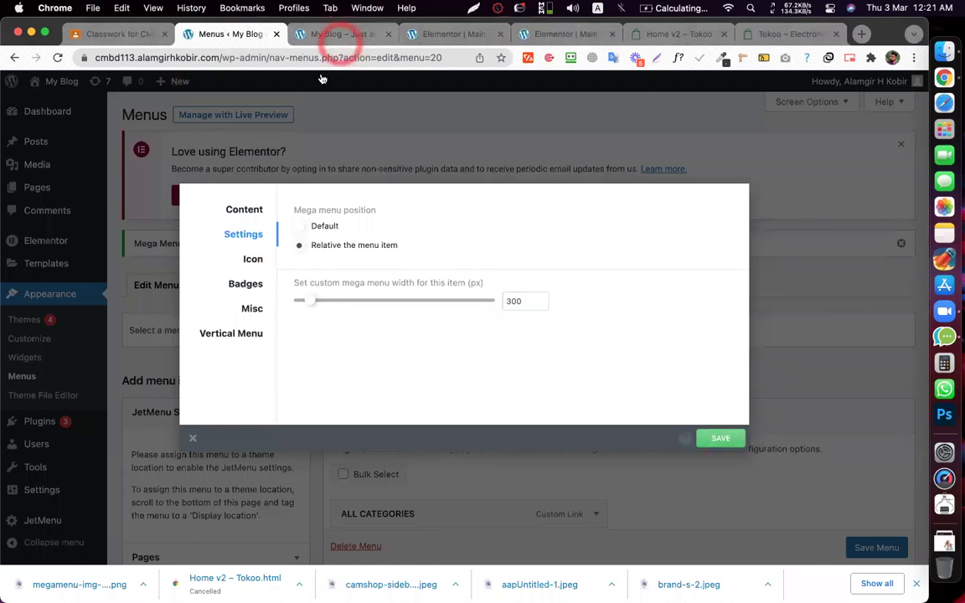
{"action": "left_click", "coordinate": [343, 33]}
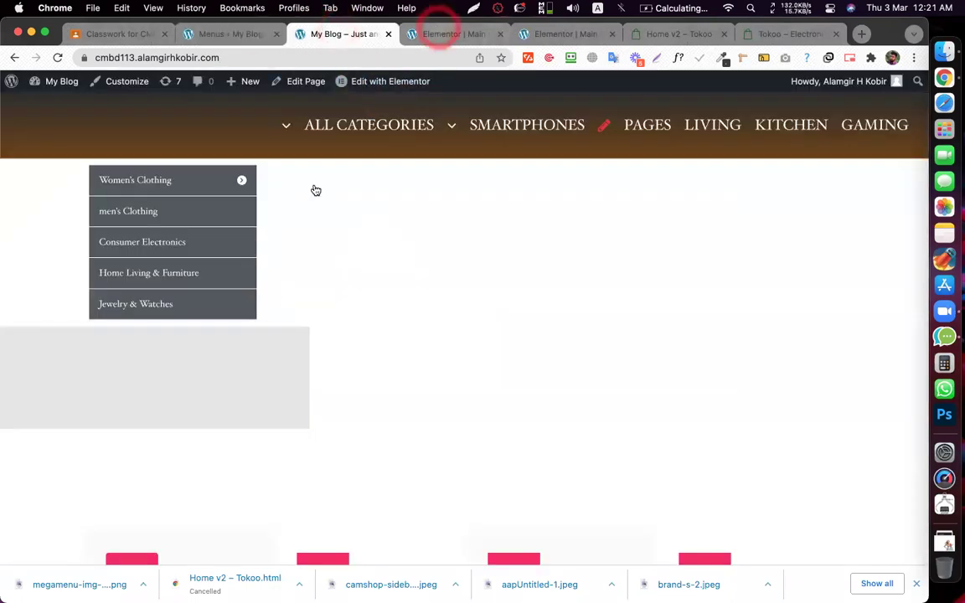
{"action": "key", "text": "ctrl+Tab"}
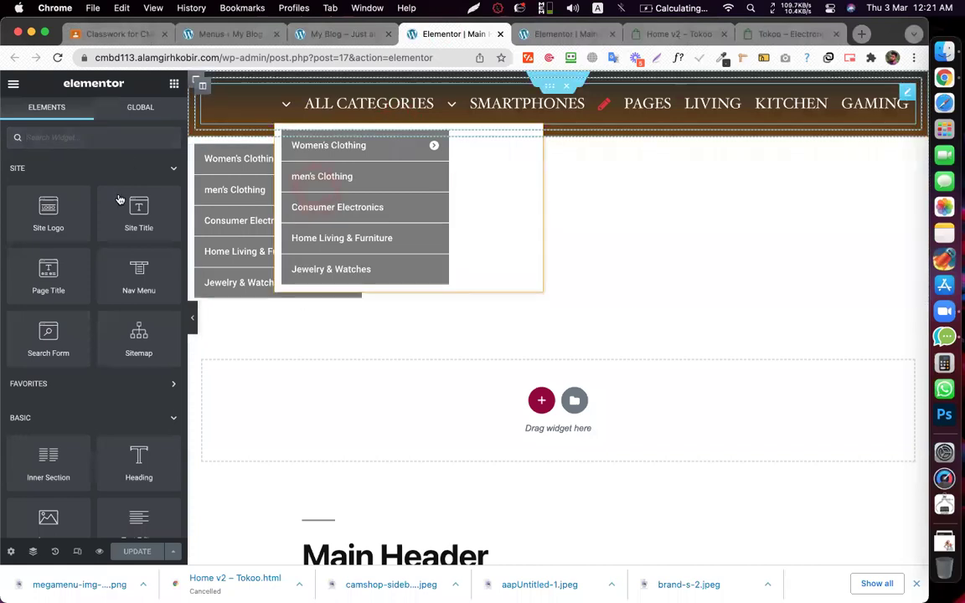
- Set the header Mega Menu widget's item alignment to start and publish with UPDATE
{"action": "left_click", "coordinate": [92, 113]}
{"action": "left_click", "coordinate": [110, 186]}
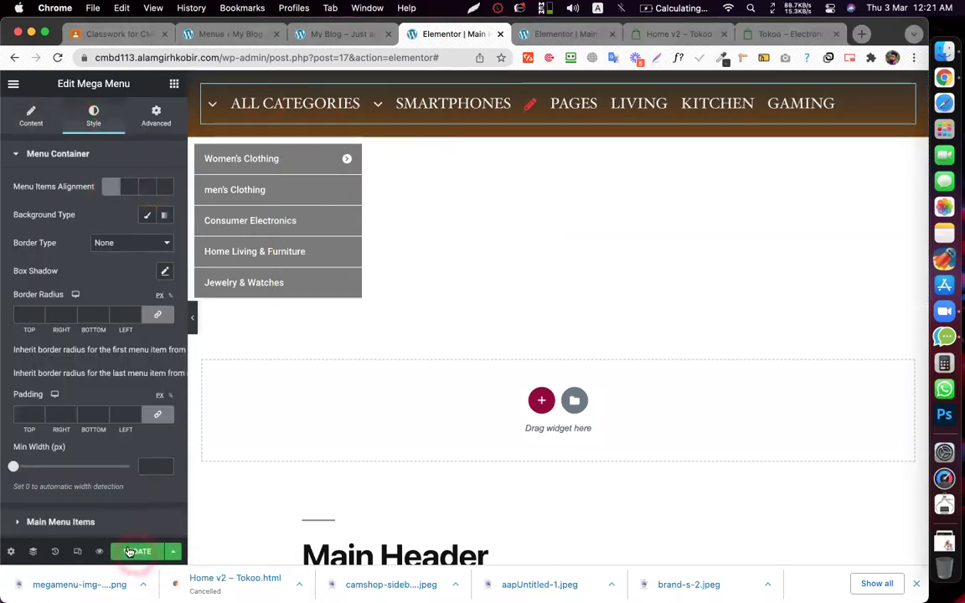
{"action": "left_click", "coordinate": [130, 551]}
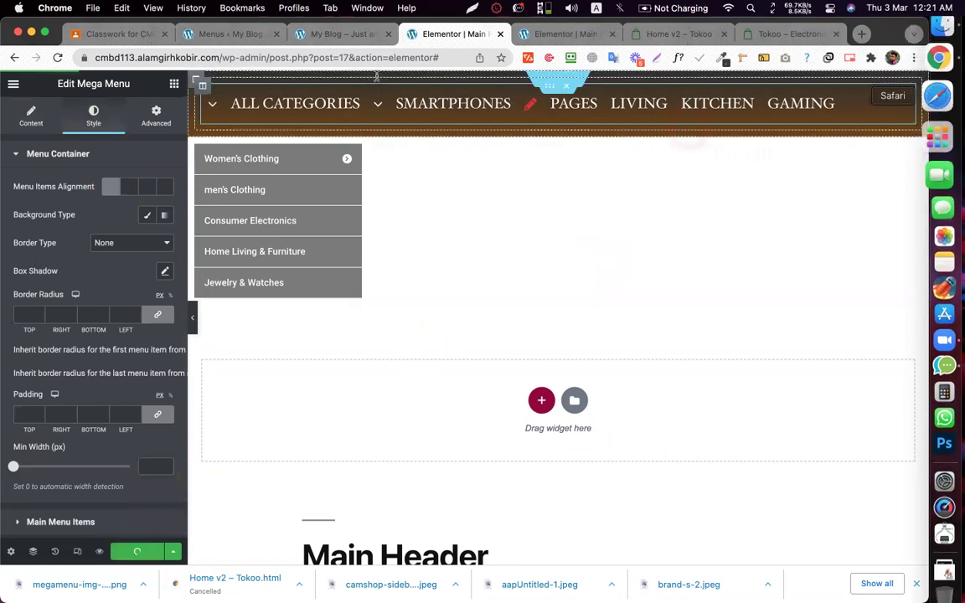
{"action": "left_click", "coordinate": [423, 46]}
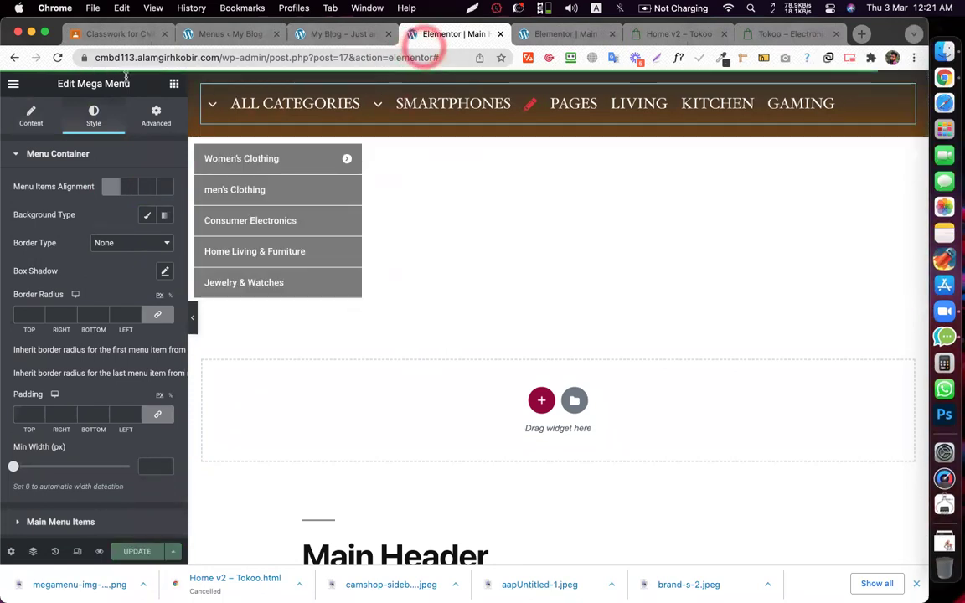
- Load the live site's homepage by removing the page path from the address
{"action": "left_click", "coordinate": [221, 58]}
{"action": "key", "text": "super+shift+Right"}
{"action": "key", "text": "BackSpace"}
{"action": "key", "text": "Return"}
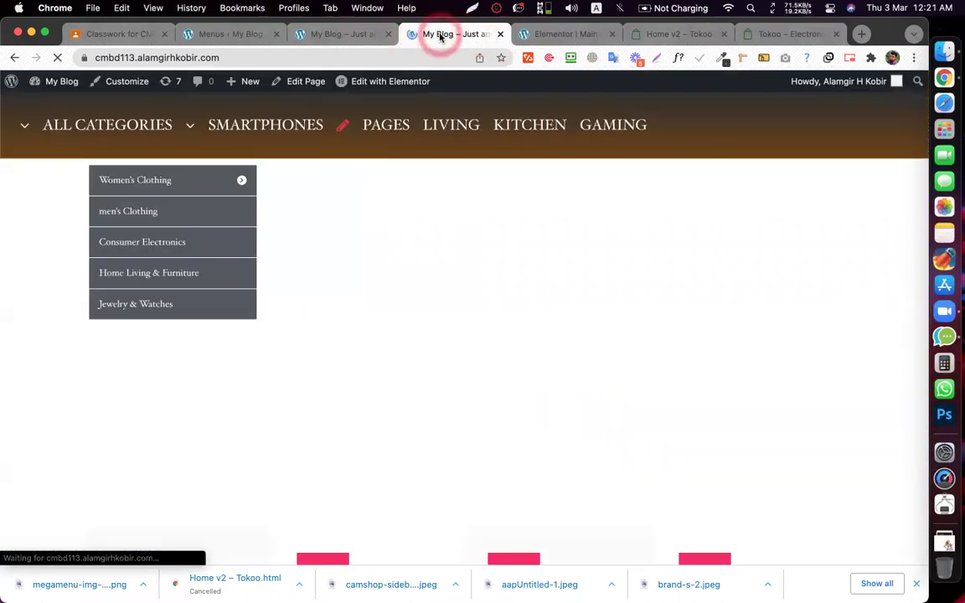
- Test the SMARTPHONES menu and the ALL CATEGORIES Women's Clothing flyout on the live site
{"action": "left_click", "coordinate": [431, 35]}
{"action": "left_click", "coordinate": [99, 150]}
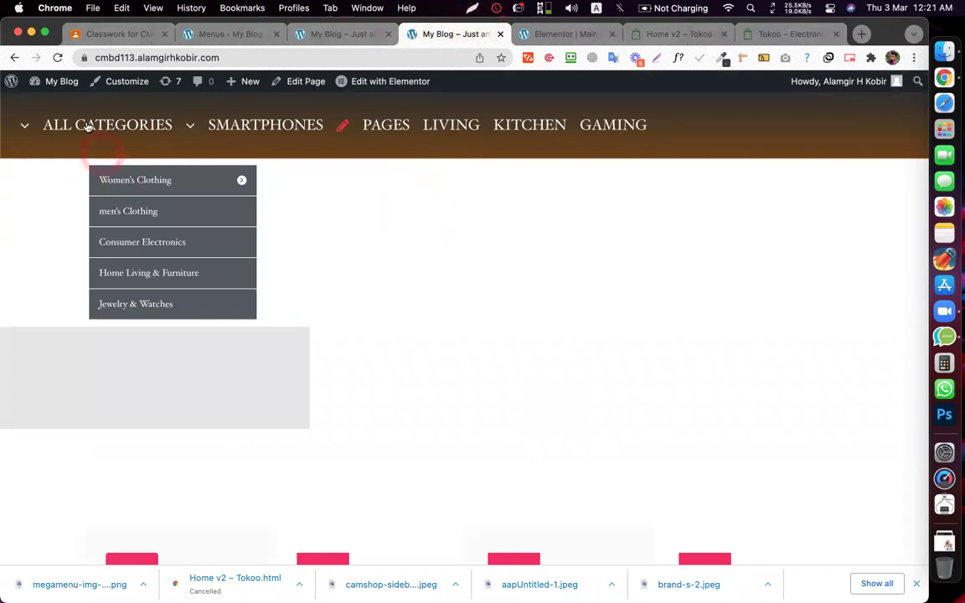
{"action": "left_click", "coordinate": [218, 125]}
{"action": "left_click", "coordinate": [118, 132]}
{"action": "left_click", "coordinate": [130, 168]}
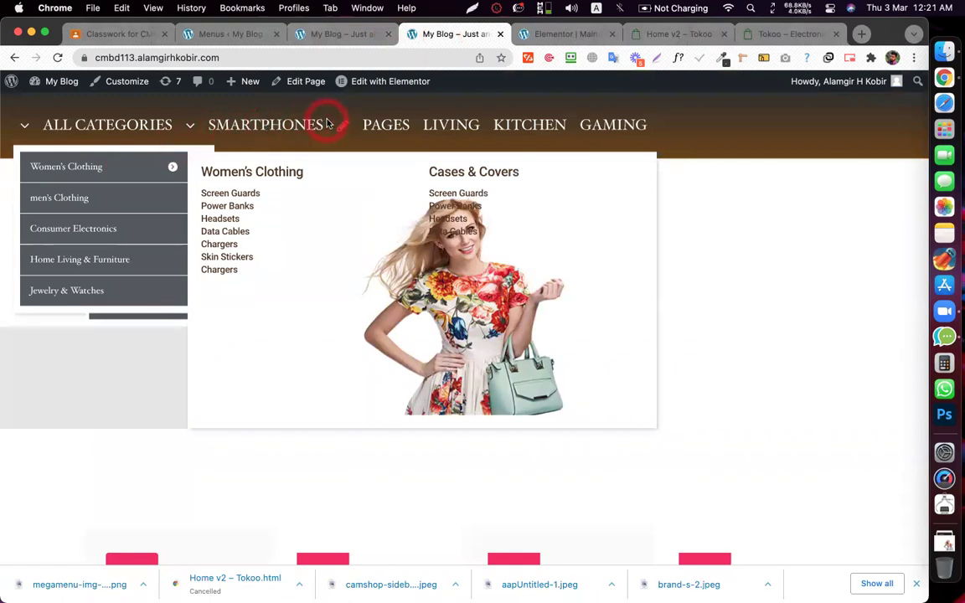
{"action": "left_click", "coordinate": [219, 125]}
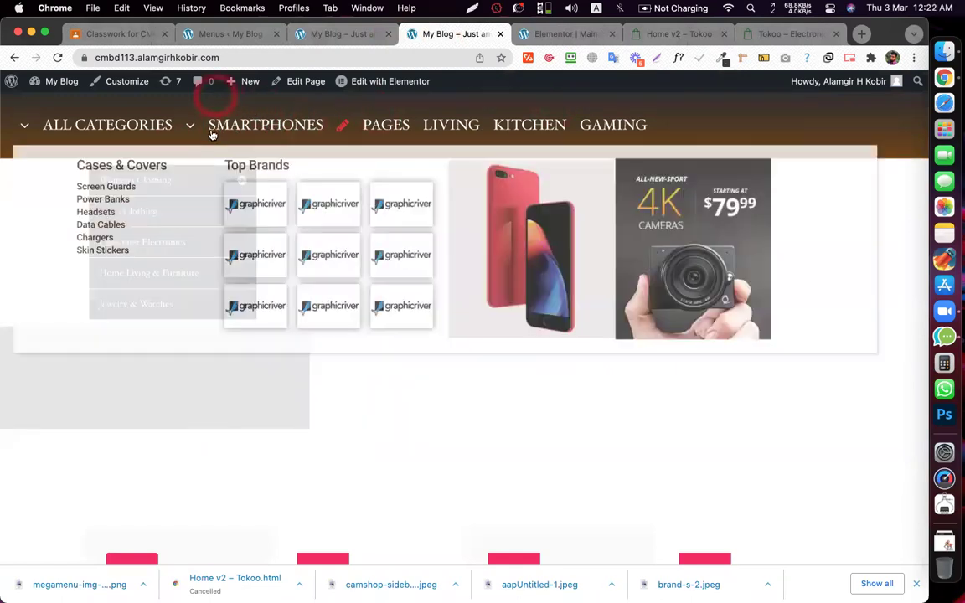
{"action": "left_click", "coordinate": [339, 34]}
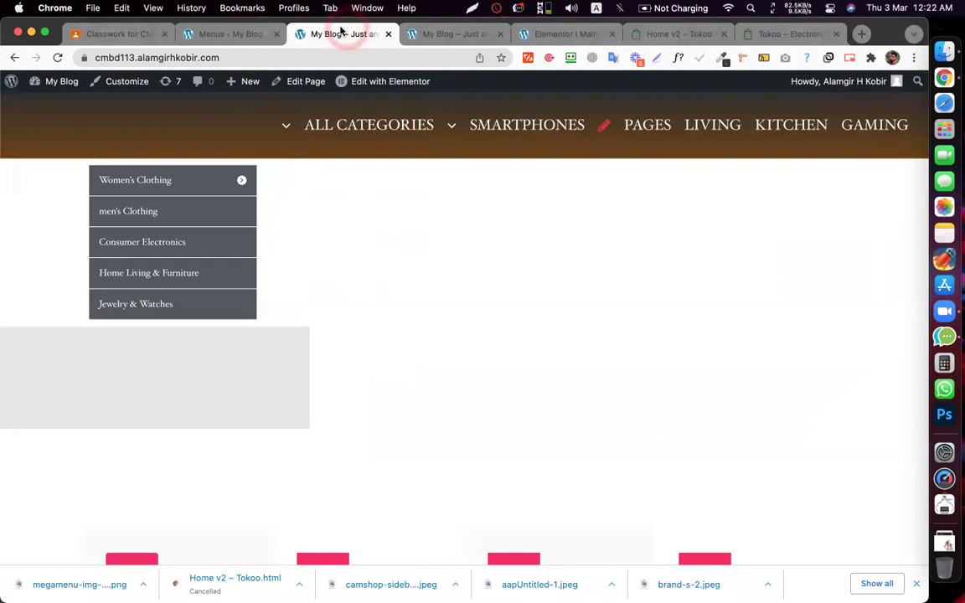
{"action": "left_click", "coordinate": [659, 37]}
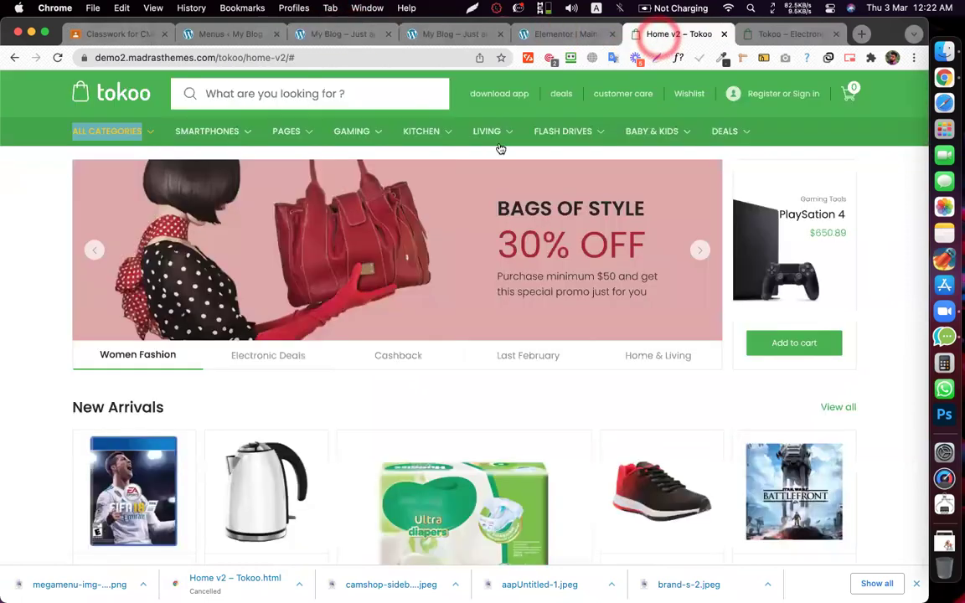
- Preview the demo's SMARTPHONES, BABY & KIDS and KITCHEN mega menus, abandoning a screenshot
{"action": "left_click", "coordinate": [177, 134]}
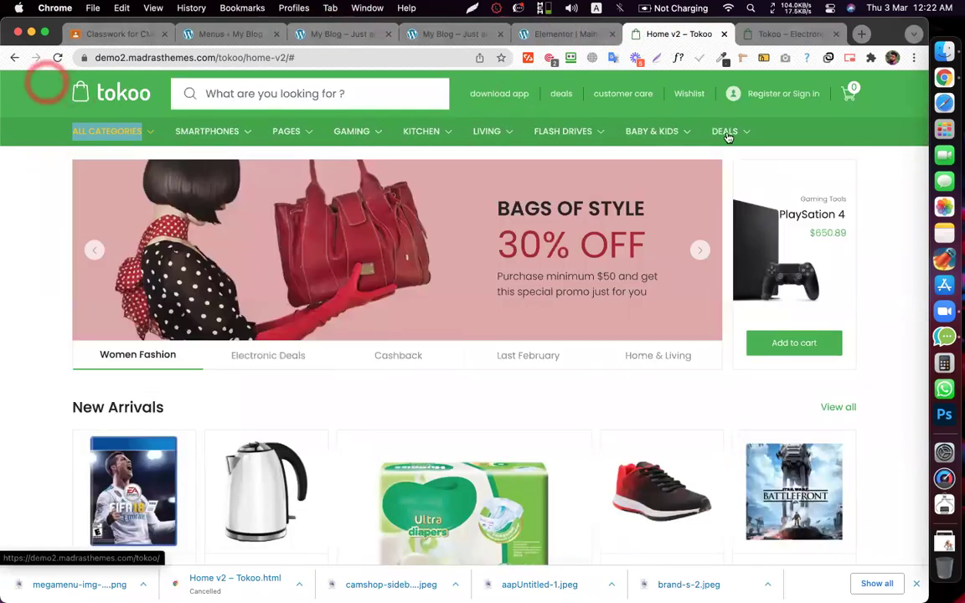
{"action": "left_click", "coordinate": [662, 134]}
{"action": "left_click", "coordinate": [427, 134]}
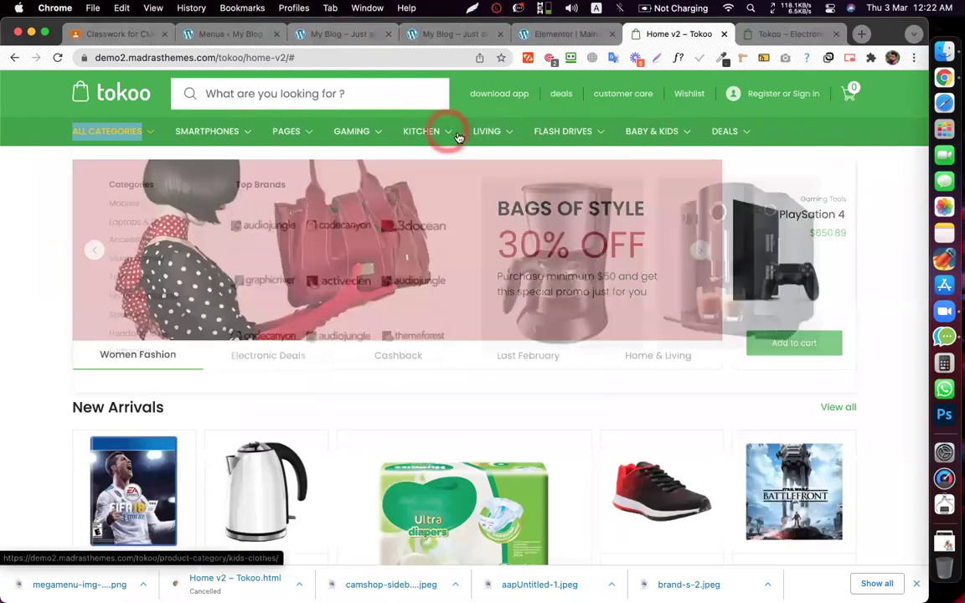
{"action": "left_click", "coordinate": [18, 117]}
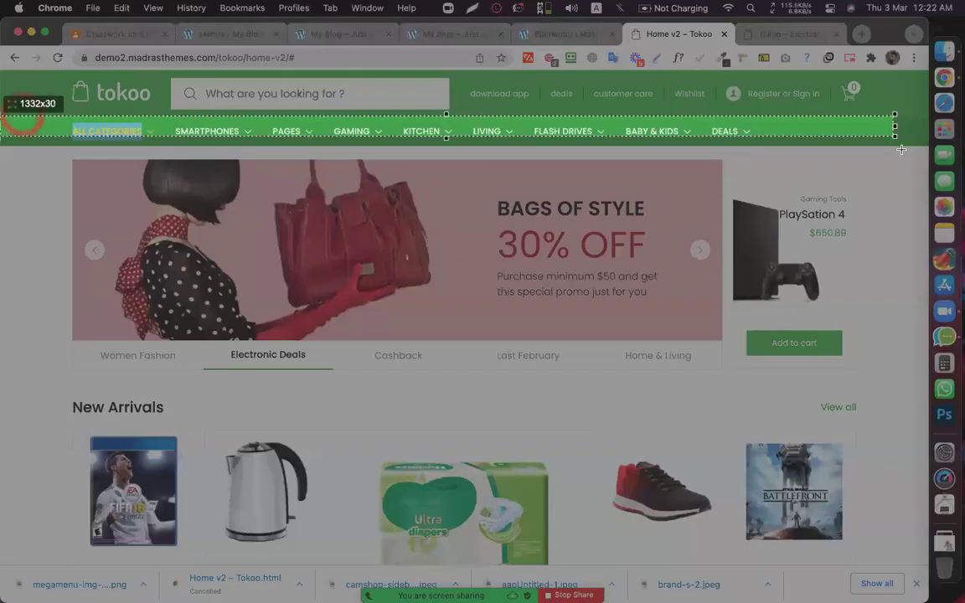
{"action": "left_click", "coordinate": [533, 151]}
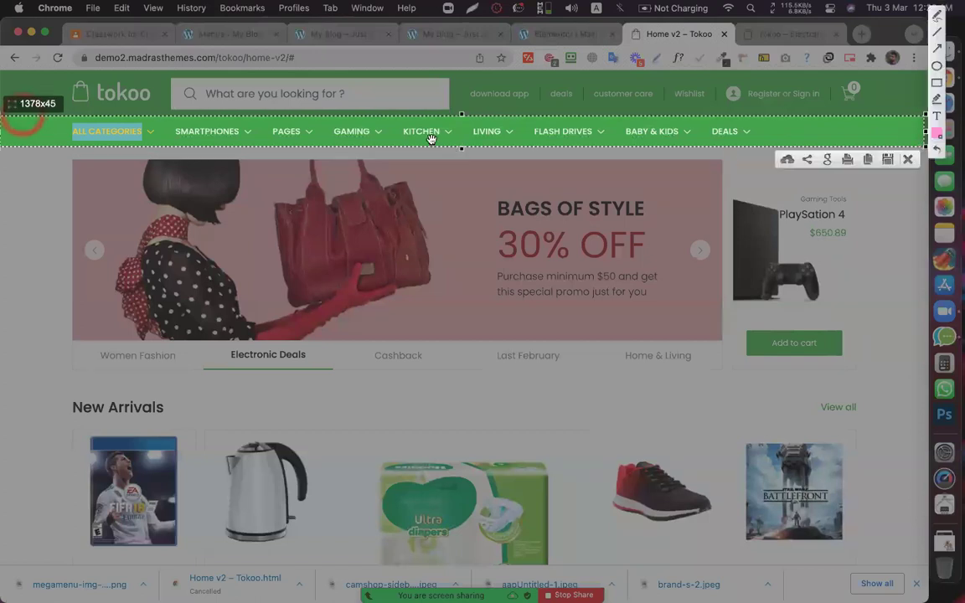
{"action": "left_click_drag", "start_coordinate": [419, 136], "coordinate": [407, 233]}
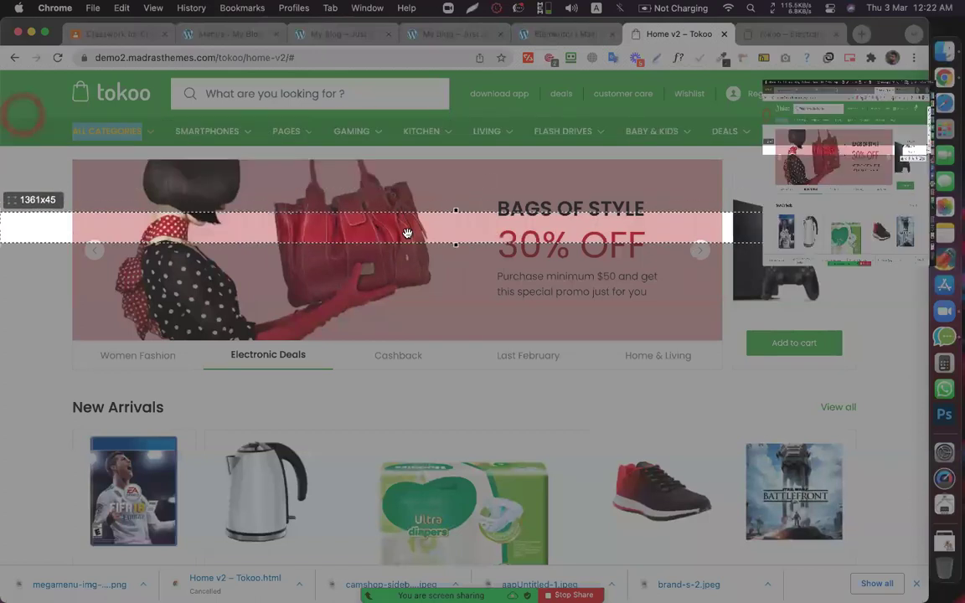
{"action": "key", "text": "Escape"}
- Capture a screenshot of the Tokoo Electronics store's category list with Men's Clothing open
{"action": "left_click", "coordinate": [796, 34]}
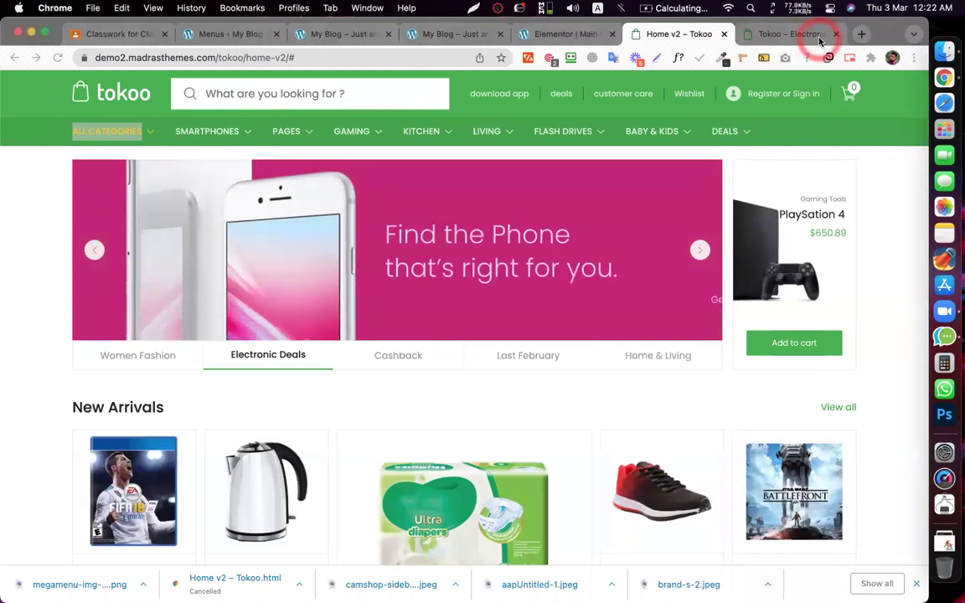
{"action": "left_click", "coordinate": [106, 209]}
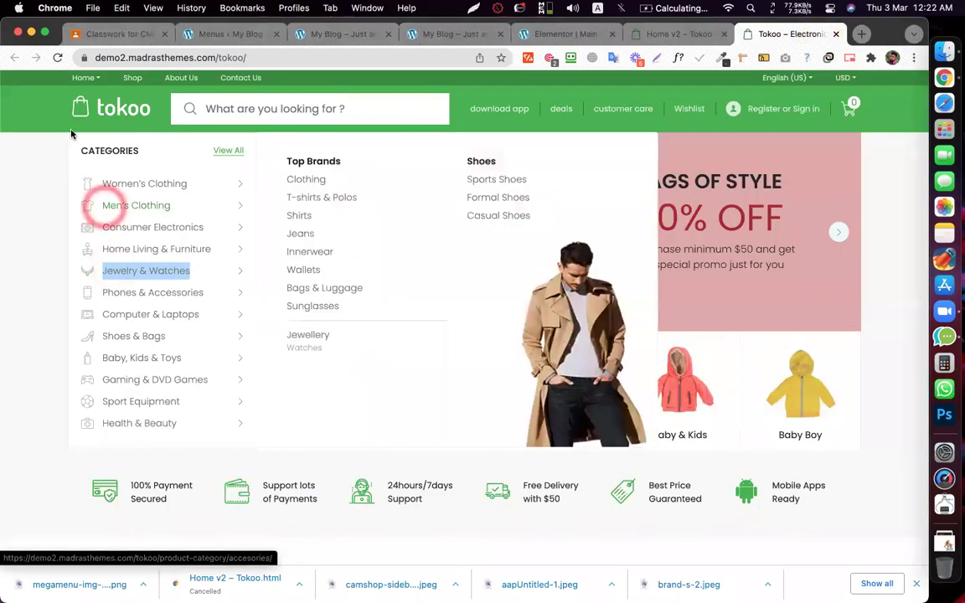
{"action": "key", "text": "super+shift+a"}
{"action": "left_click_drag", "start_coordinate": [68, 132], "coordinate": [216, 317]}
{"action": "left_click_drag", "start_coordinate": [249, 411], "coordinate": [254, 449]}
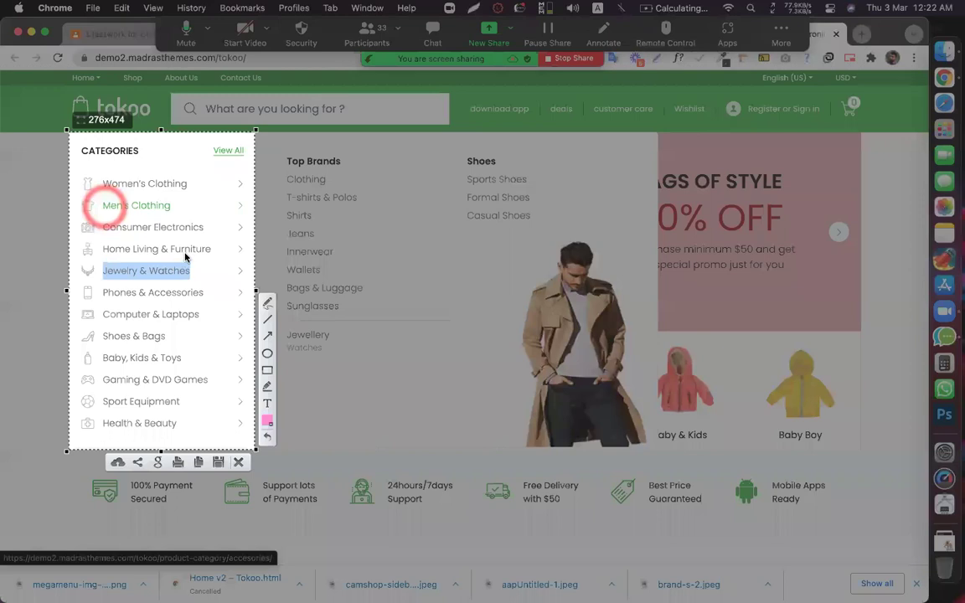
{"action": "left_click", "coordinate": [238, 462]}
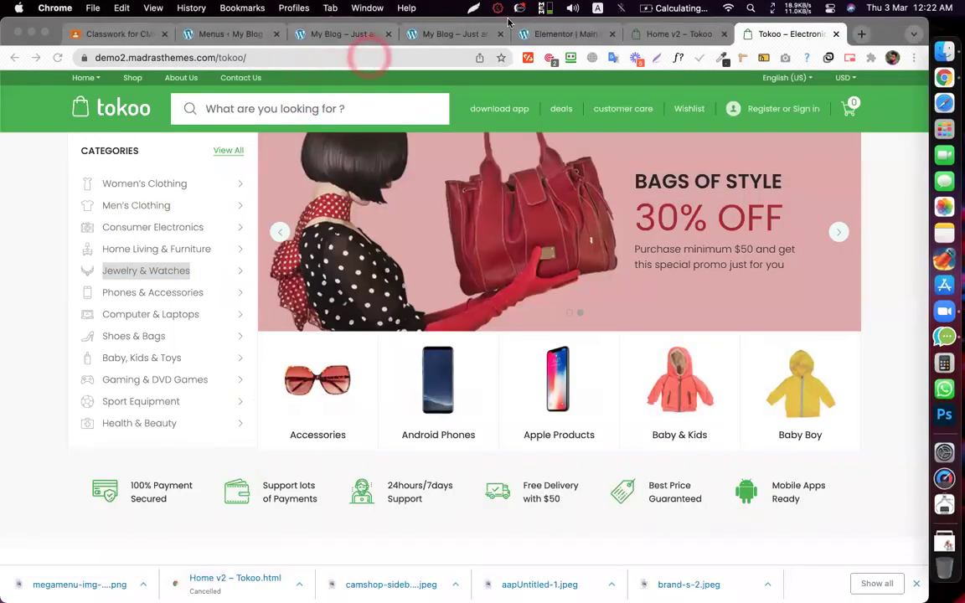
- Compare the Home v2 ALL CATEGORIES menu with the Electronics store before reaching Classwork
{"action": "left_click", "coordinate": [660, 34]}
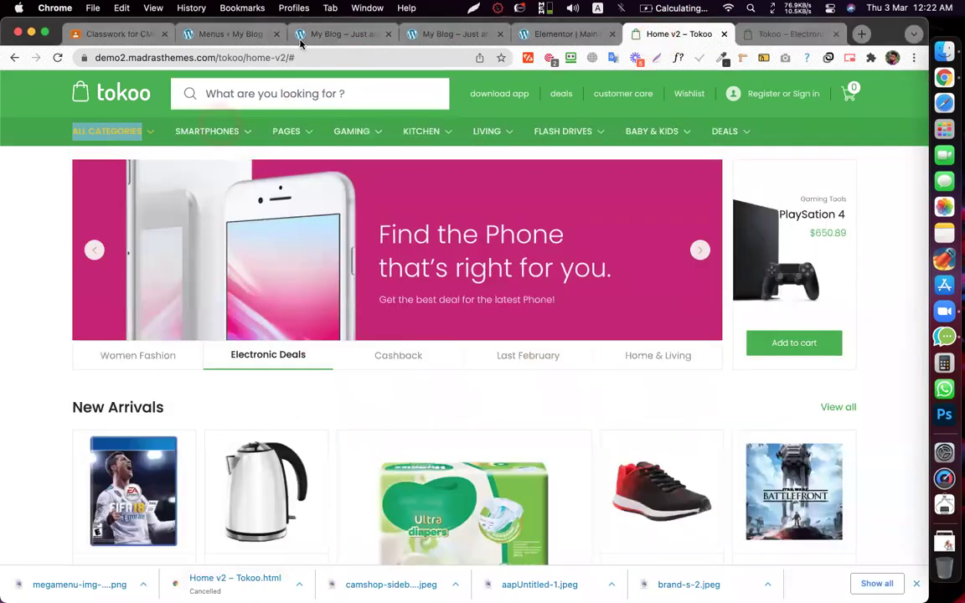
{"action": "left_click", "coordinate": [307, 60]}
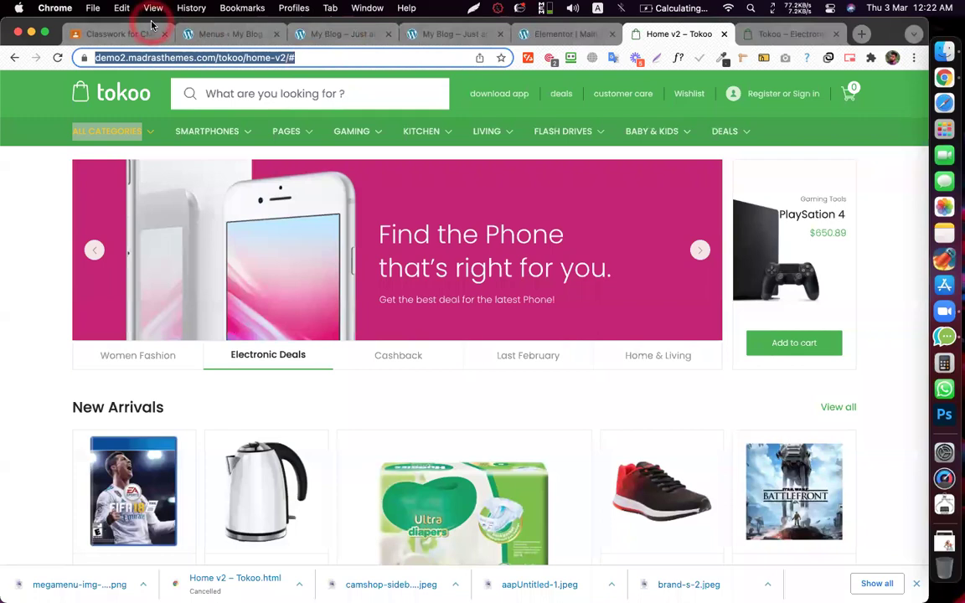
{"action": "left_click", "coordinate": [103, 34]}
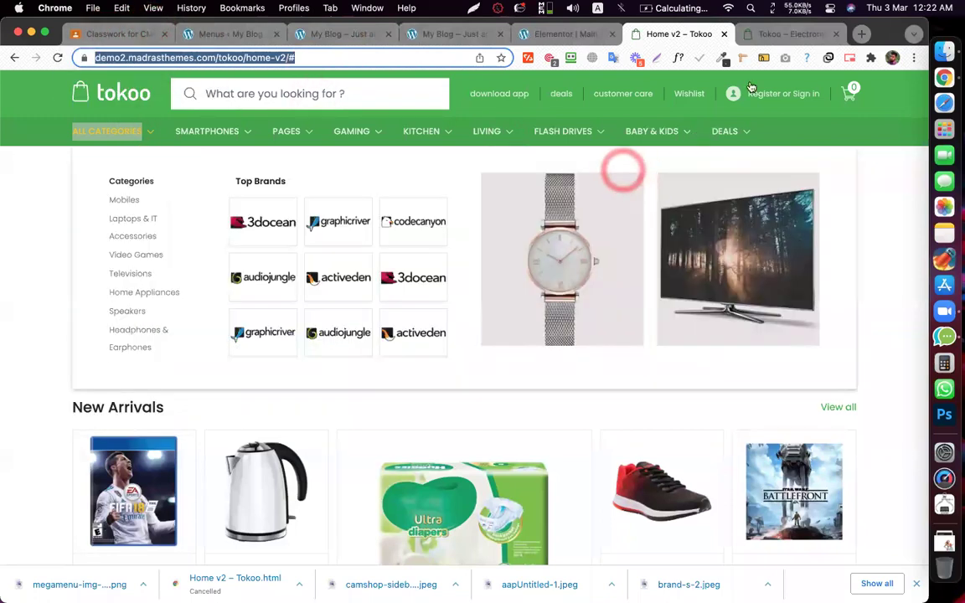
{"action": "left_click", "coordinate": [754, 33]}
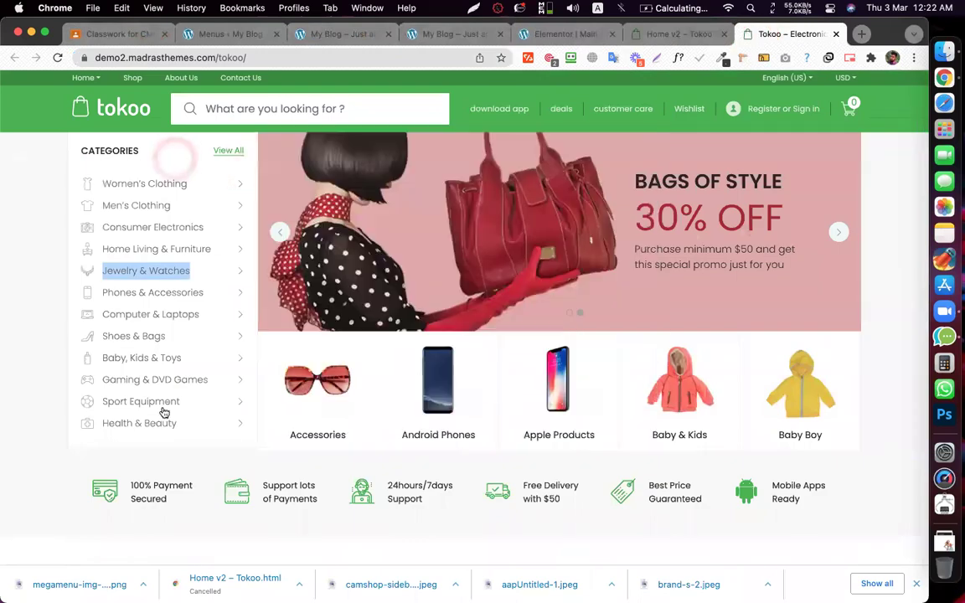
{"action": "left_click", "coordinate": [670, 35]}
{"action": "left_click", "coordinate": [105, 132]}
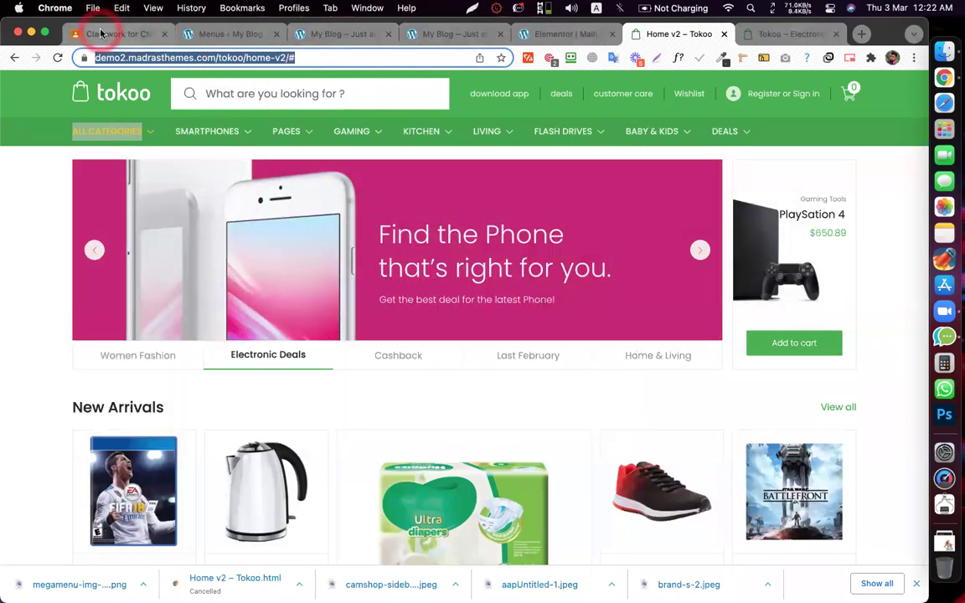
{"action": "left_click", "coordinate": [100, 33]}
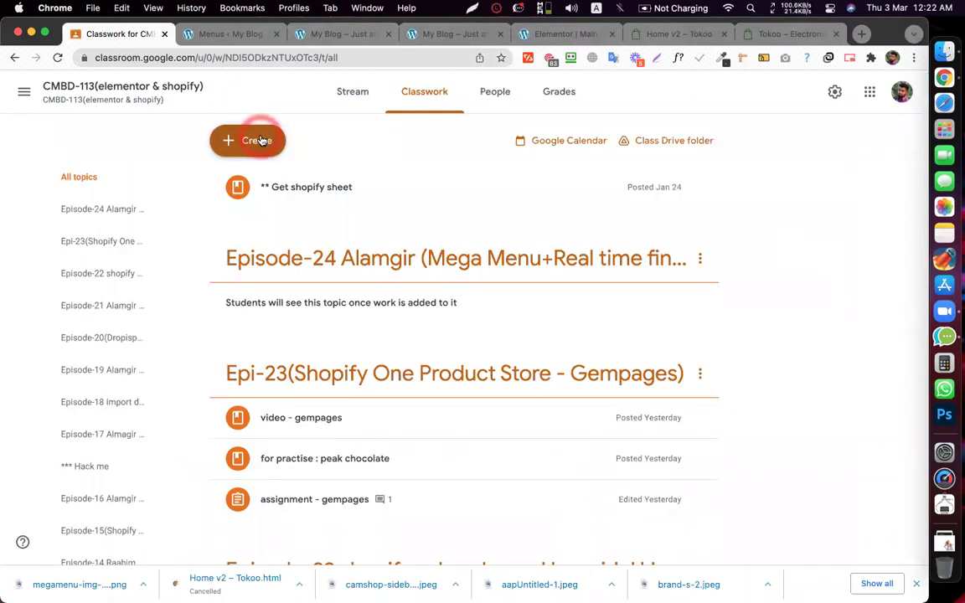
- After a final look at both Tokoo demo tabs, create a new Assignment for CMBD-113
{"action": "left_click", "coordinate": [256, 140]}
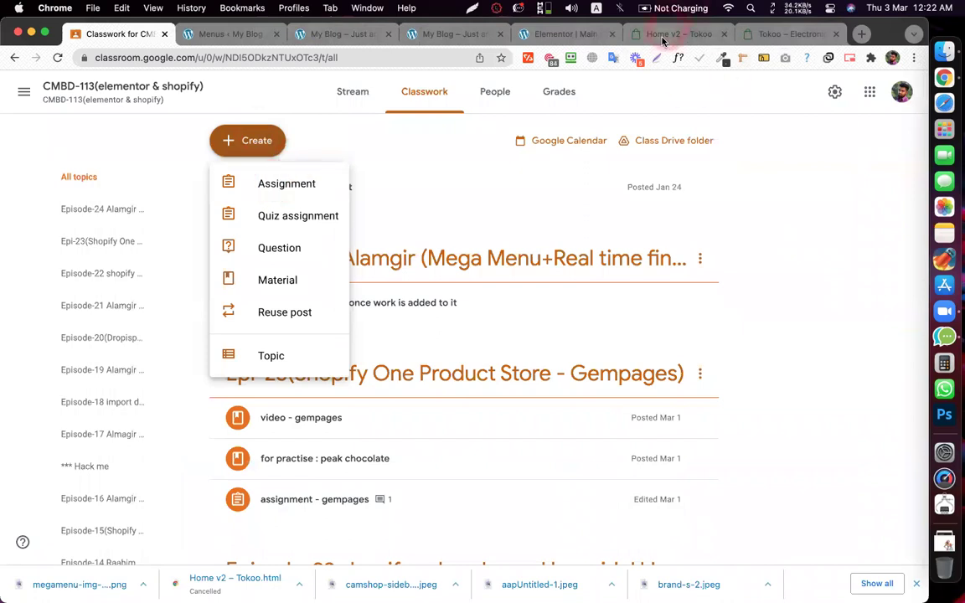
{"action": "left_click", "coordinate": [663, 37]}
{"action": "left_click", "coordinate": [791, 34]}
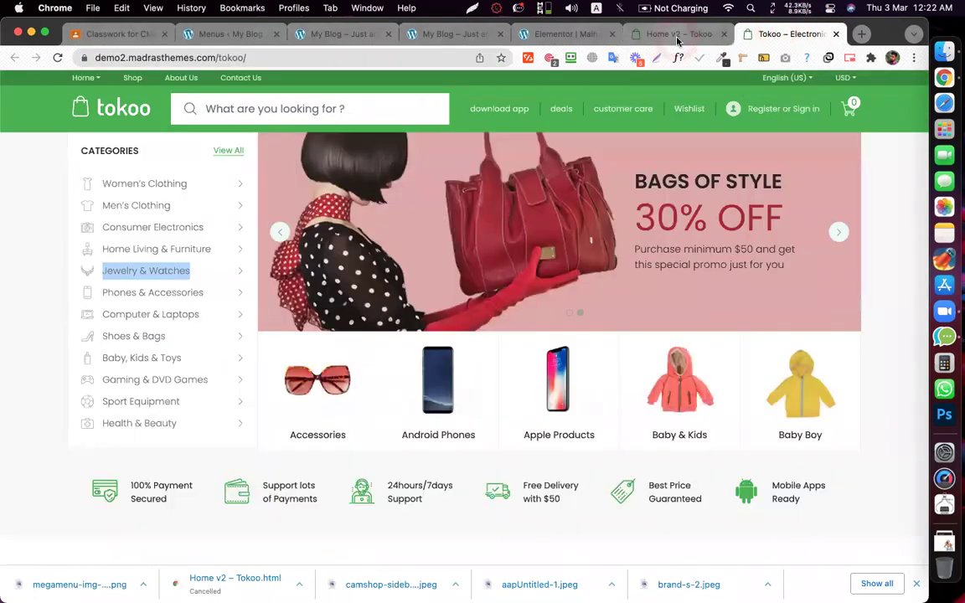
{"action": "left_click", "coordinate": [679, 37]}
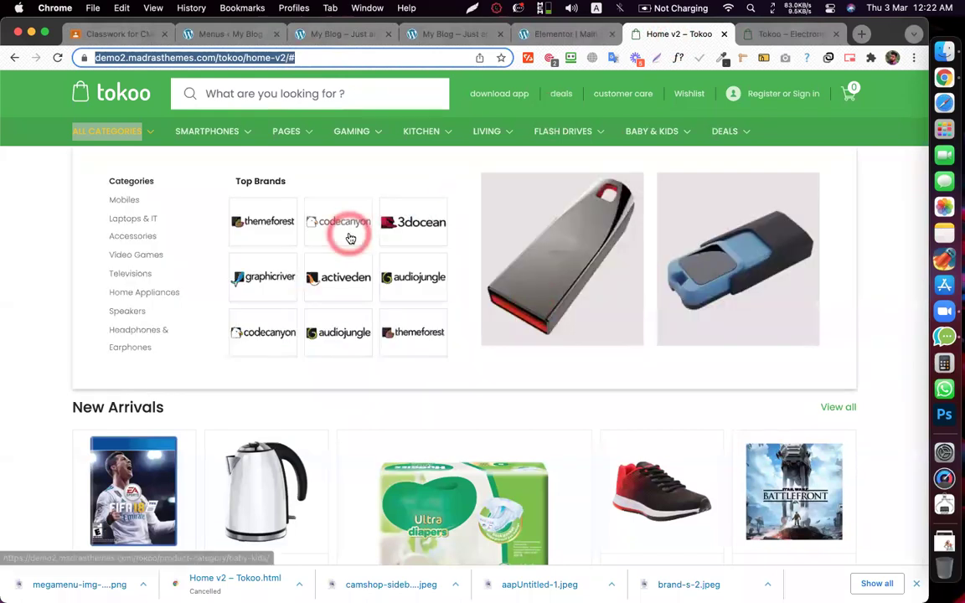
{"action": "scroll", "coordinate": [276, 276], "scroll_direction": "down", "scroll_amount": 10}
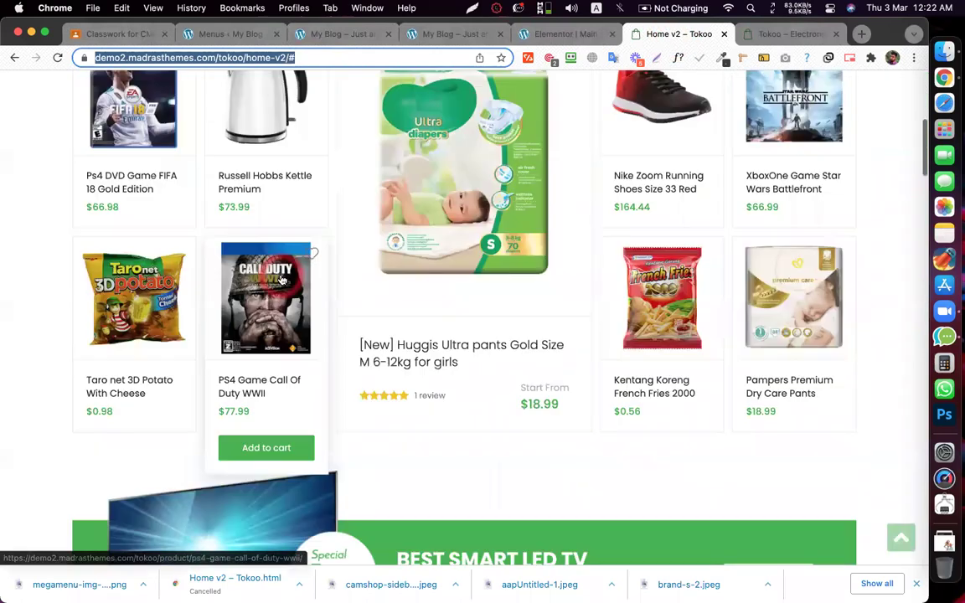
{"action": "scroll", "coordinate": [580, 321], "scroll_direction": "down", "scroll_amount": 5}
{"action": "scroll", "coordinate": [578, 318], "scroll_direction": "up", "scroll_amount": 15}
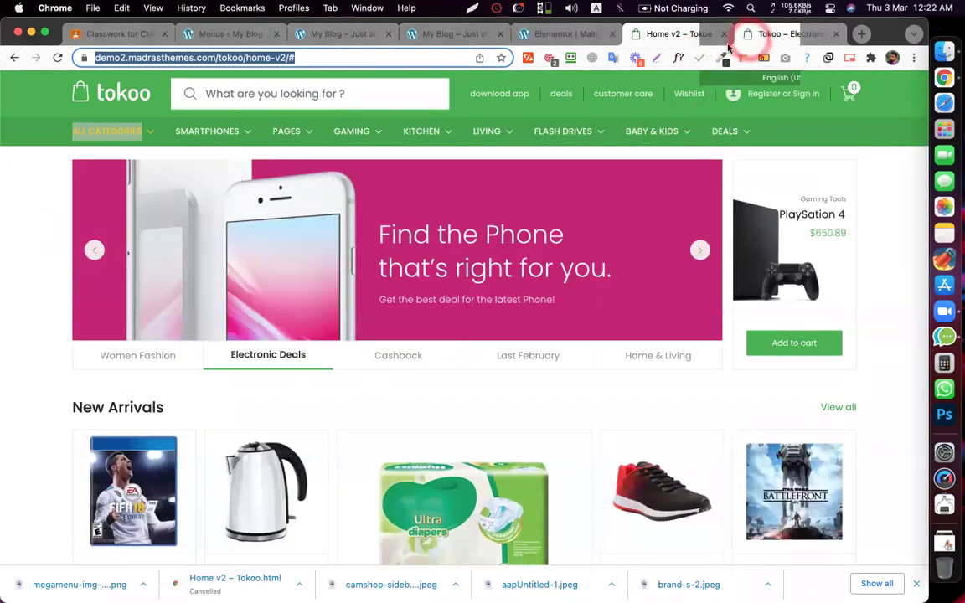
{"action": "left_click", "coordinate": [754, 33]}
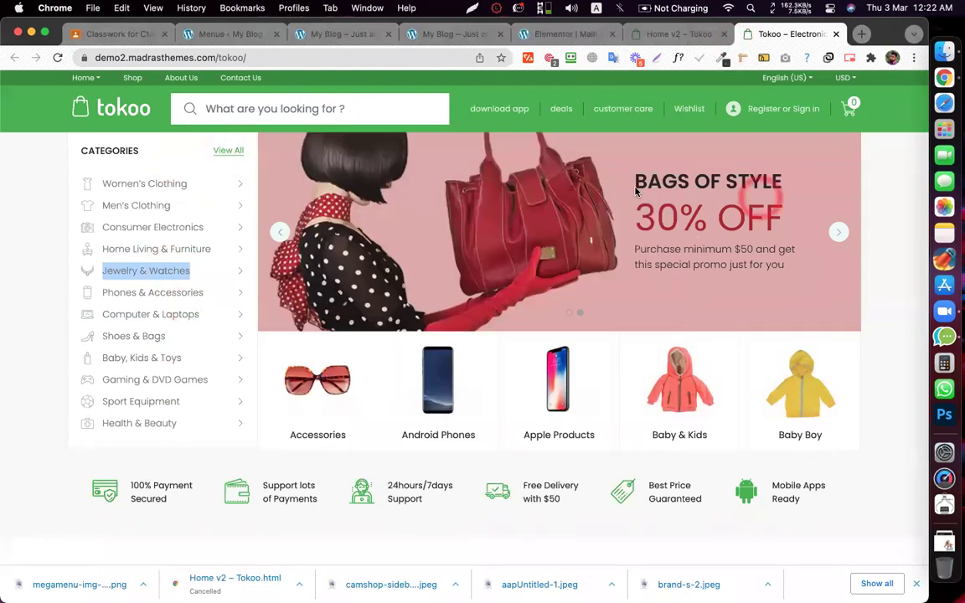
{"action": "mouse_move", "coordinate": [243, 249]}
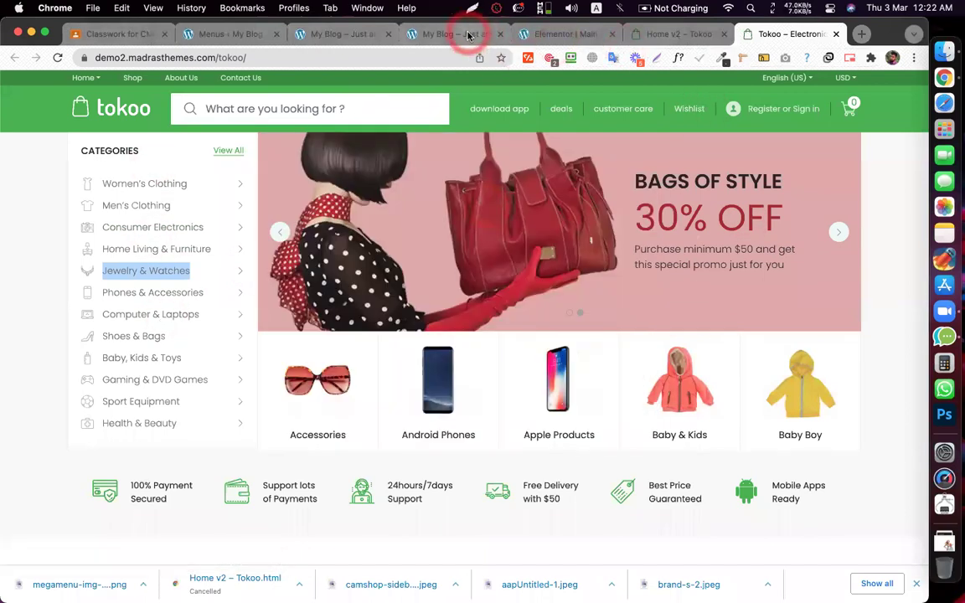
{"action": "left_click", "coordinate": [85, 38]}
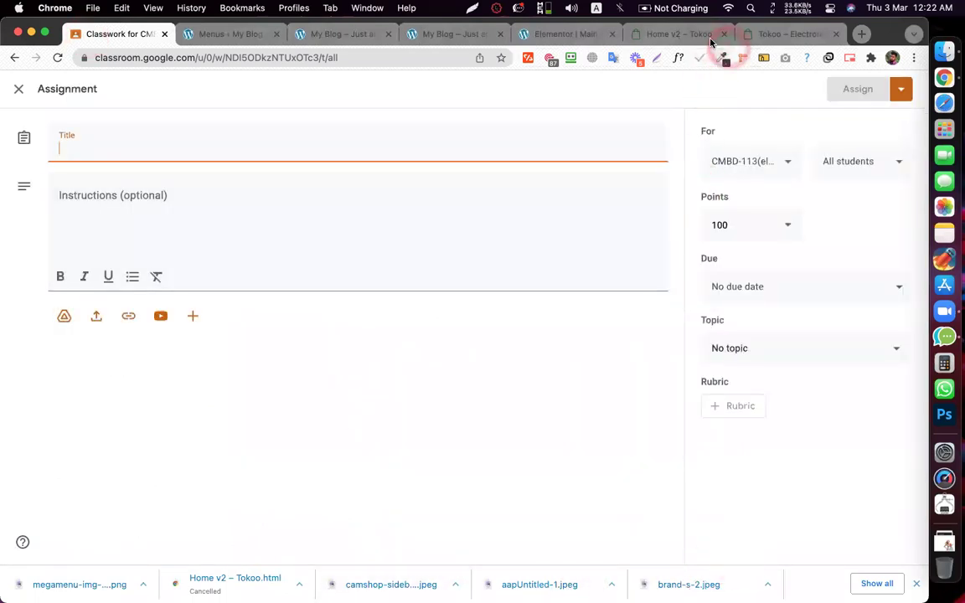
- On the Home v2 demo page, frame the green category bar for a screenshot, then cancel it
{"action": "left_click", "coordinate": [663, 34]}
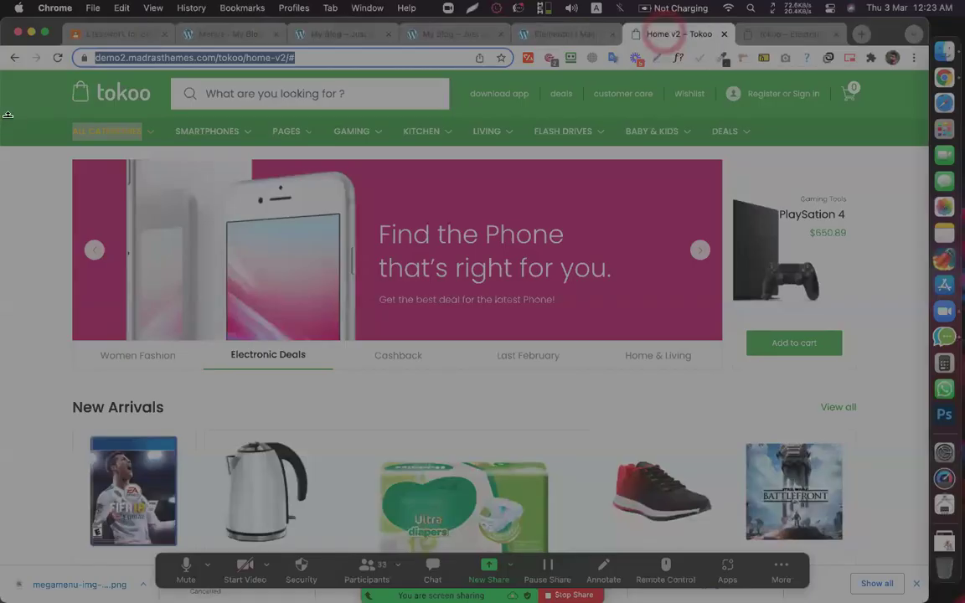
{"action": "left_click_drag", "start_coordinate": [2, 116], "coordinate": [924, 143]}
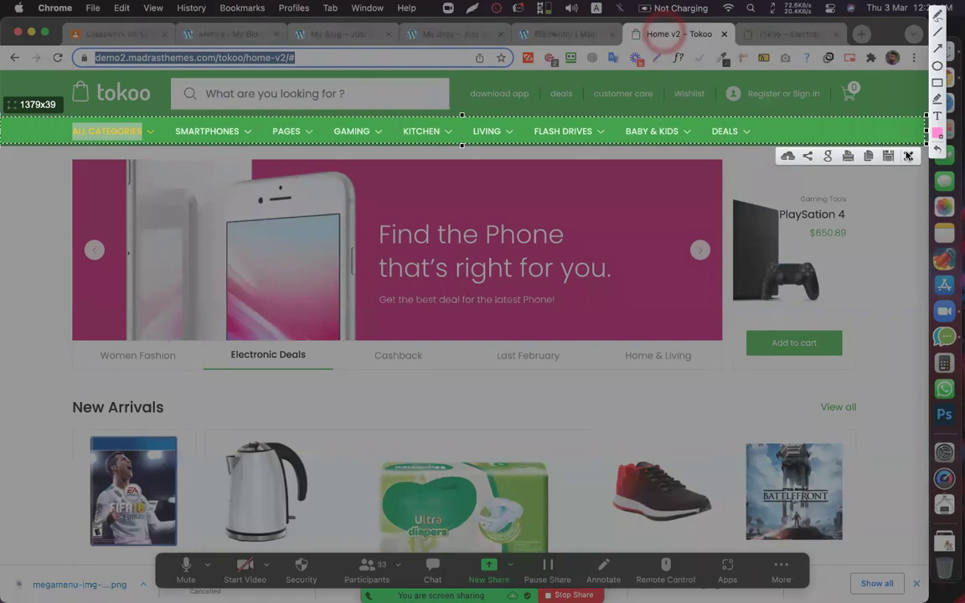
{"action": "key", "text": "Escape"}
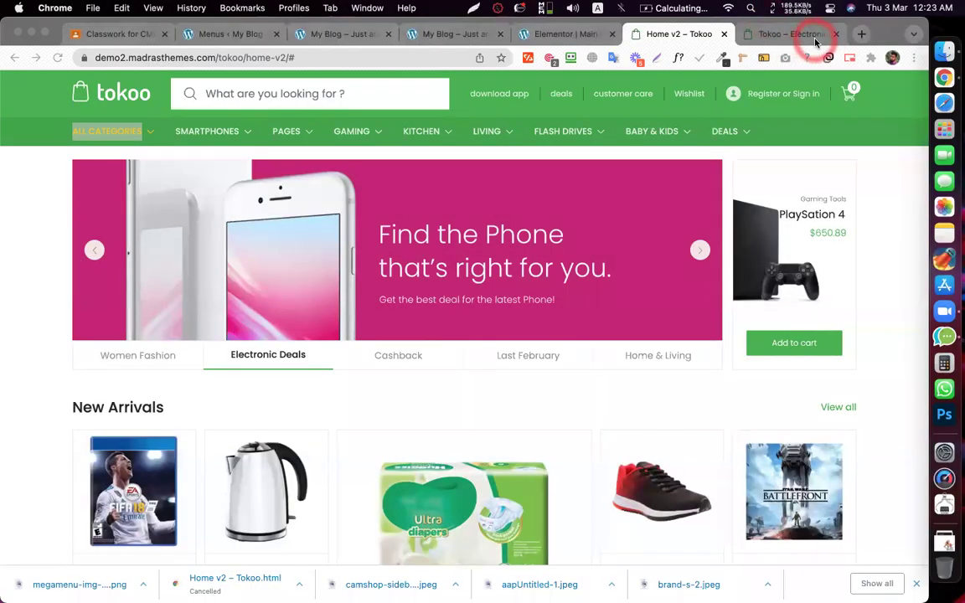
- On the Tokoo Electronics page, frame a capture of the Categories panel and banner, then dismiss it
{"action": "left_click", "coordinate": [815, 42]}
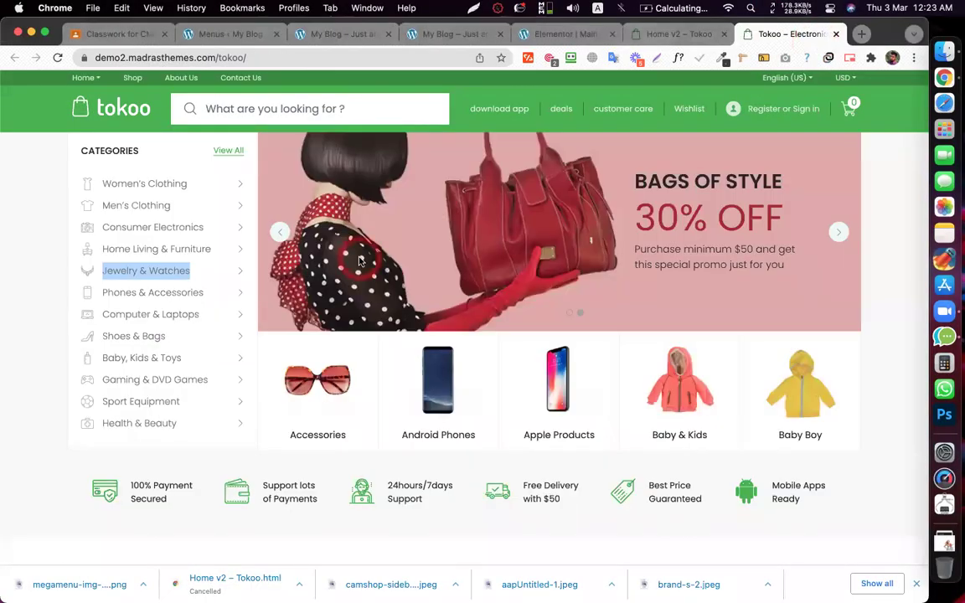
{"action": "key", "text": "super+shift+5"}
{"action": "mouse_move", "coordinate": [68, 133]}
{"action": "left_mouse_down"}
{"action": "mouse_move", "coordinate": [272, 331]}
{"action": "mouse_move", "coordinate": [256, 444]}
{"action": "left_mouse_up"}
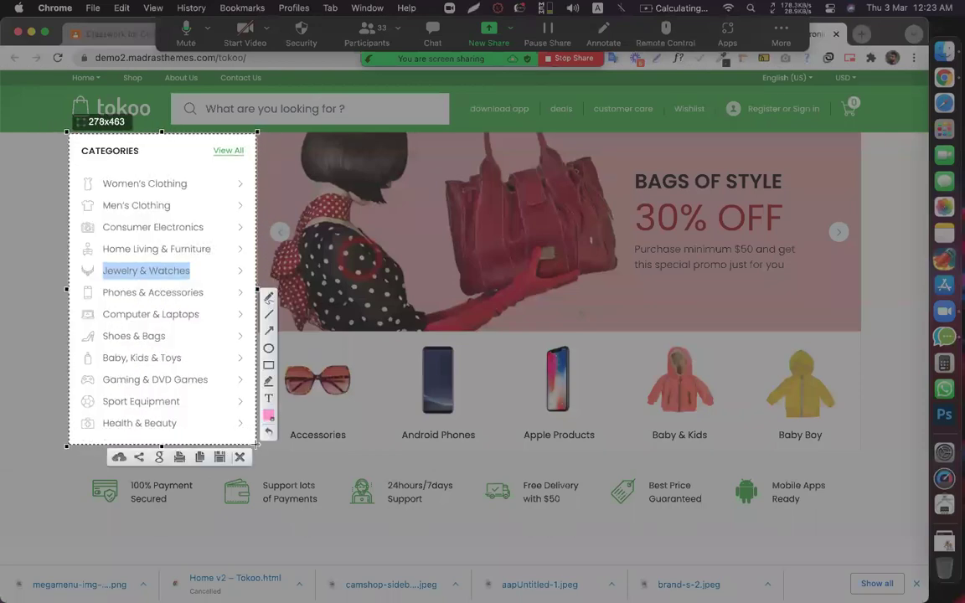
{"action": "left_click_drag", "start_coordinate": [219, 275], "coordinate": [413, 280]}
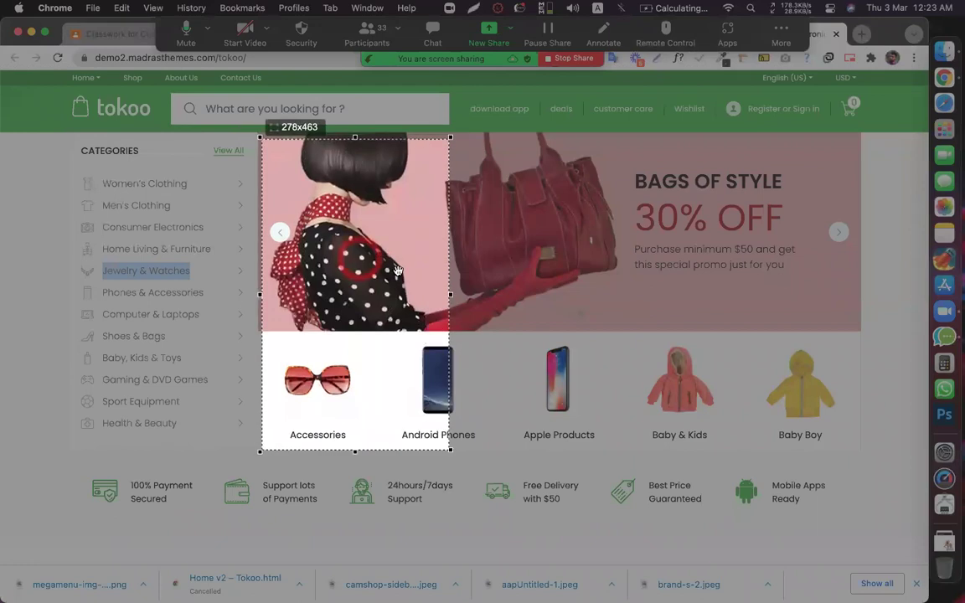
{"action": "key", "text": "Return"}
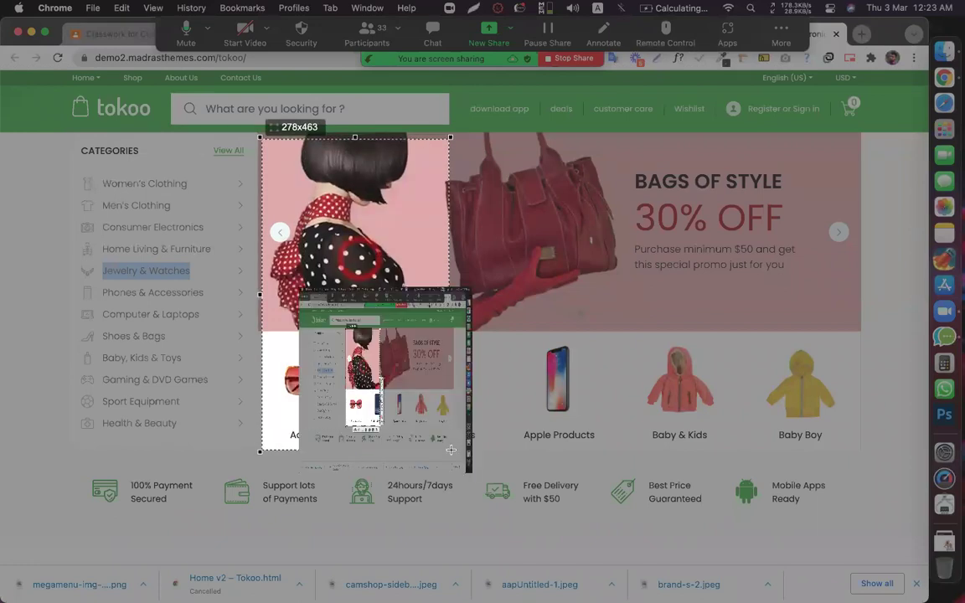
{"action": "left_click_drag", "start_coordinate": [451, 450], "coordinate": [856, 457]}
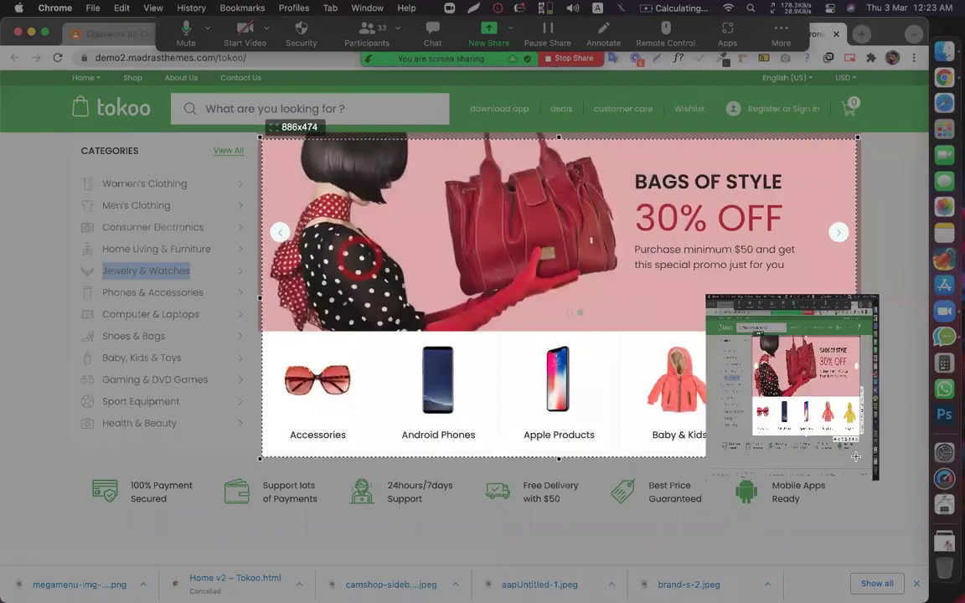
{"action": "left_click_drag", "start_coordinate": [614, 347], "coordinate": [281, 315]}
{"action": "key", "text": "Return"}
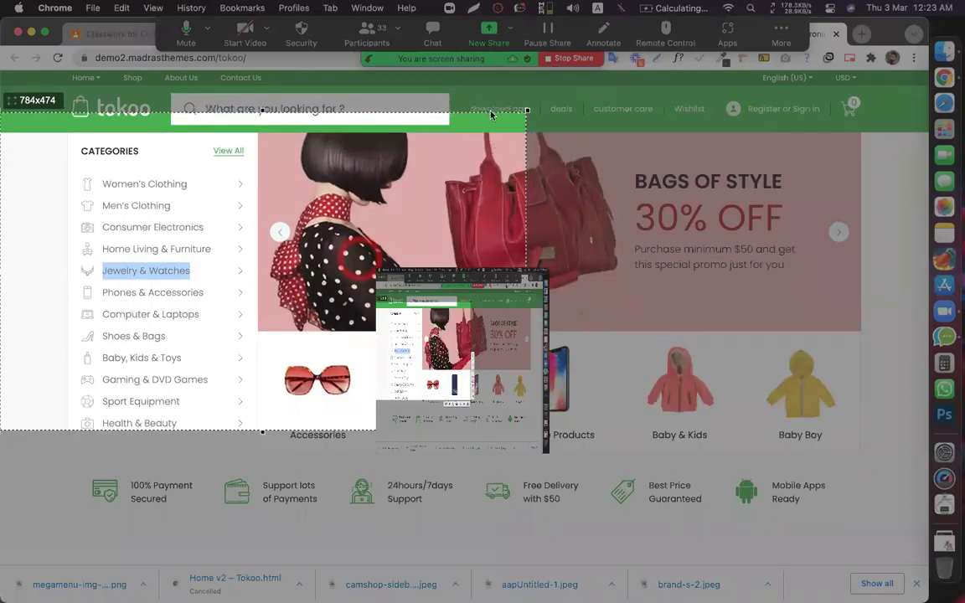
{"action": "left_click_drag", "start_coordinate": [529, 430], "coordinate": [924, 466]}
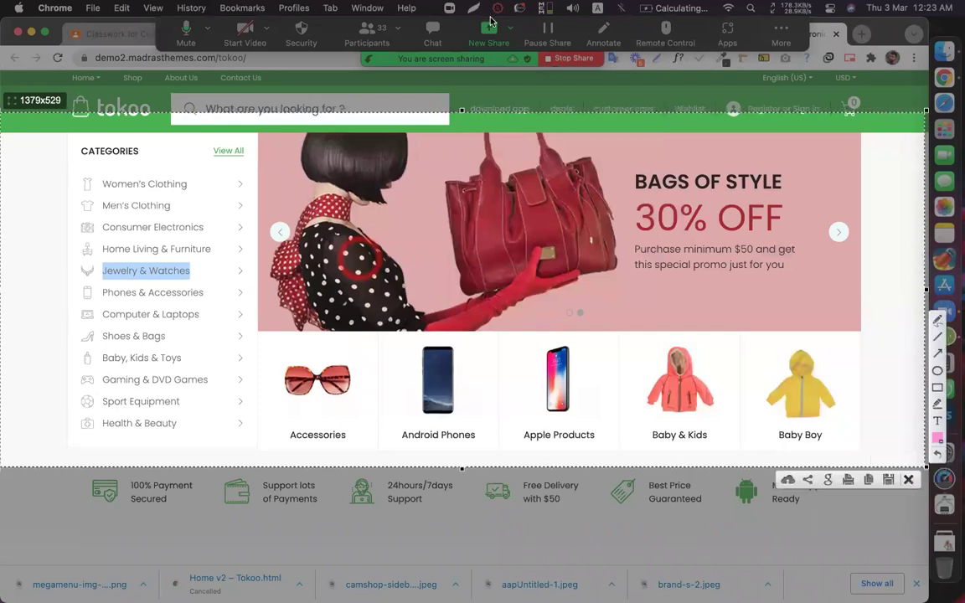
{"action": "key", "text": "Escape"}
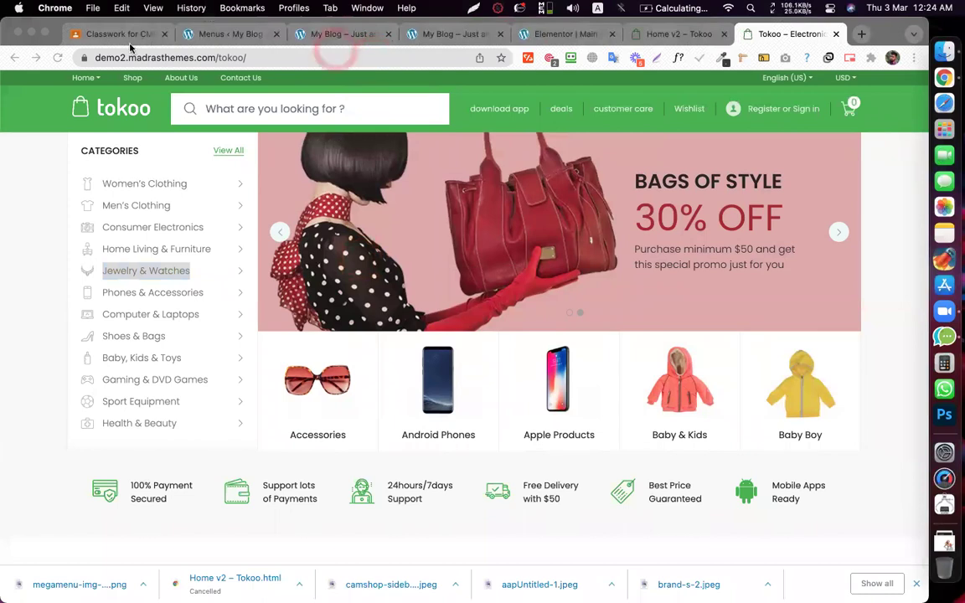
{"action": "left_click", "coordinate": [115, 39]}
- Title the assignment 'ASSIGNEMNT 24' and assign it to the Episode-24 topic
{"action": "left_click", "coordinate": [136, 153]}
{"action": "type", "text": "AS"}
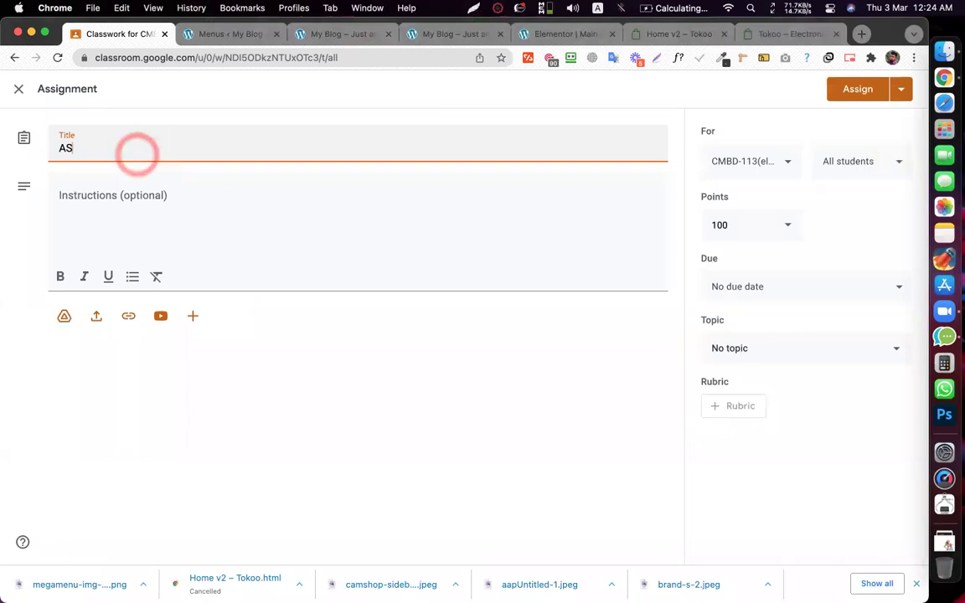
{"action": "type", "text": "SIGNEMNT"}
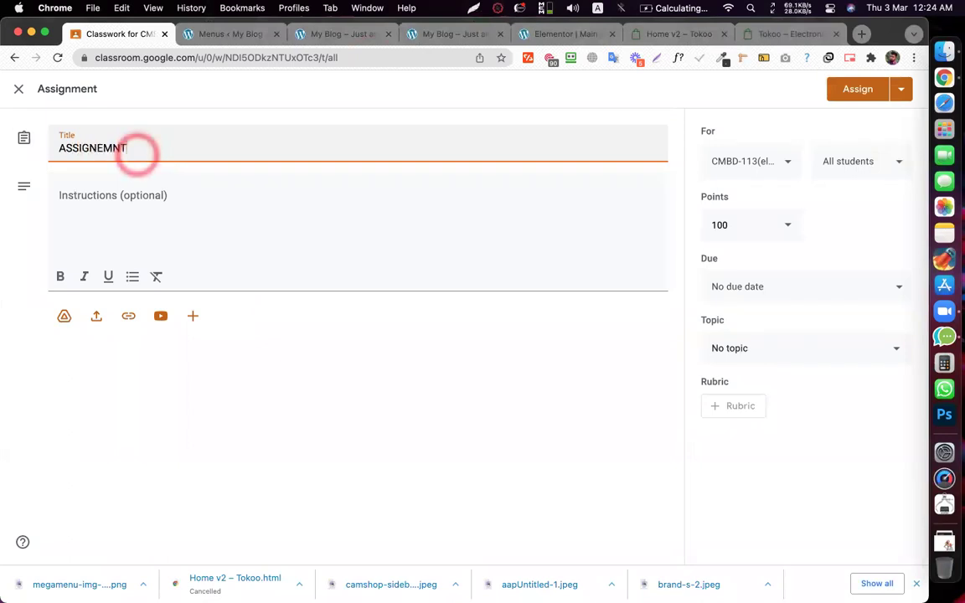
{"action": "type", "text": " 24"}
{"action": "left_click", "coordinate": [748, 352]}
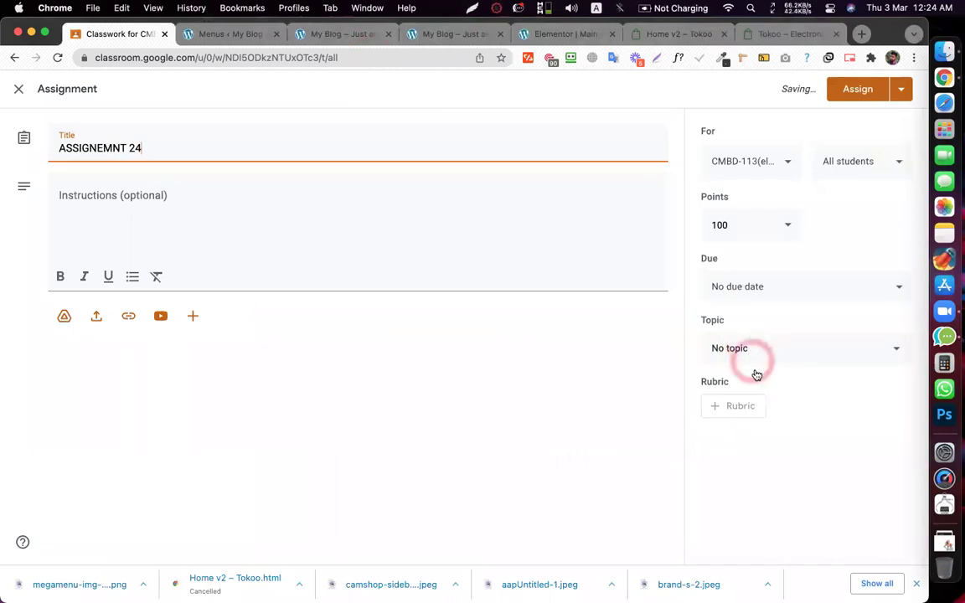
{"action": "scroll", "coordinate": [787, 469], "scroll_direction": "down", "scroll_amount": 5}
{"action": "left_click", "coordinate": [754, 537]}
- Go back to the Tokoo Home v2 demo page, then the Tokoo Electronics store page
{"action": "left_click", "coordinate": [659, 35]}
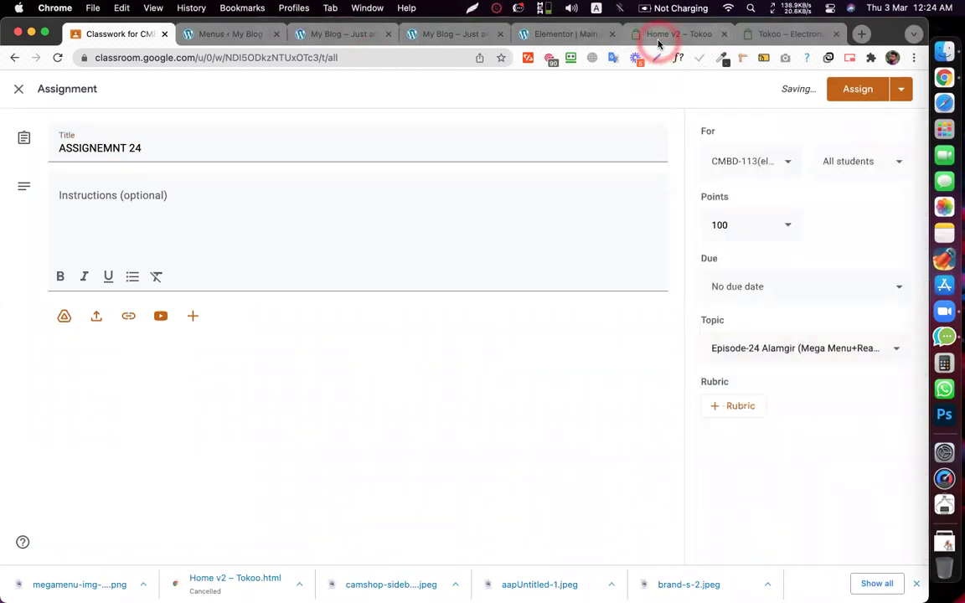
{"action": "mouse_move", "coordinate": [267, 124]}
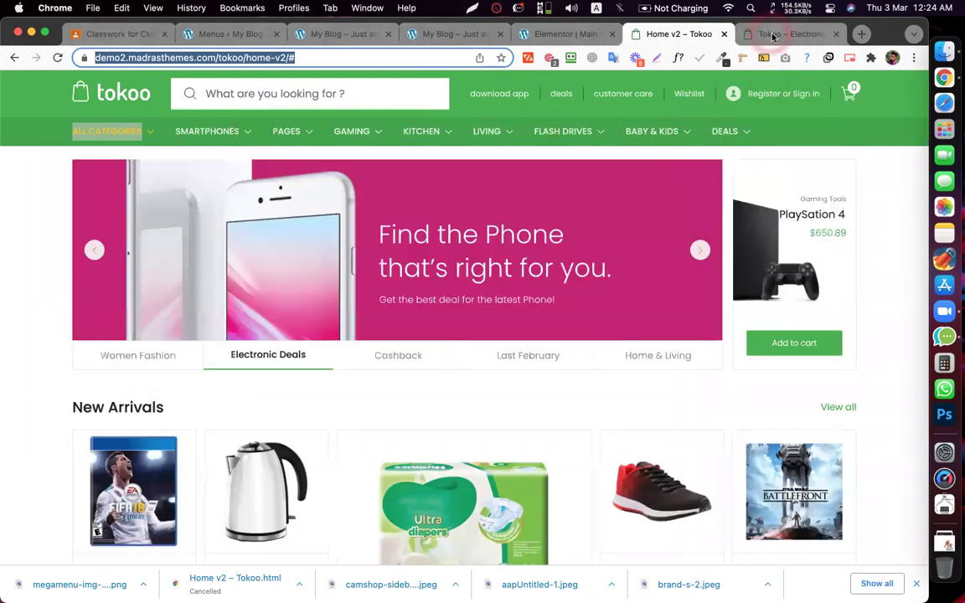
{"action": "key", "text": "super+space"}
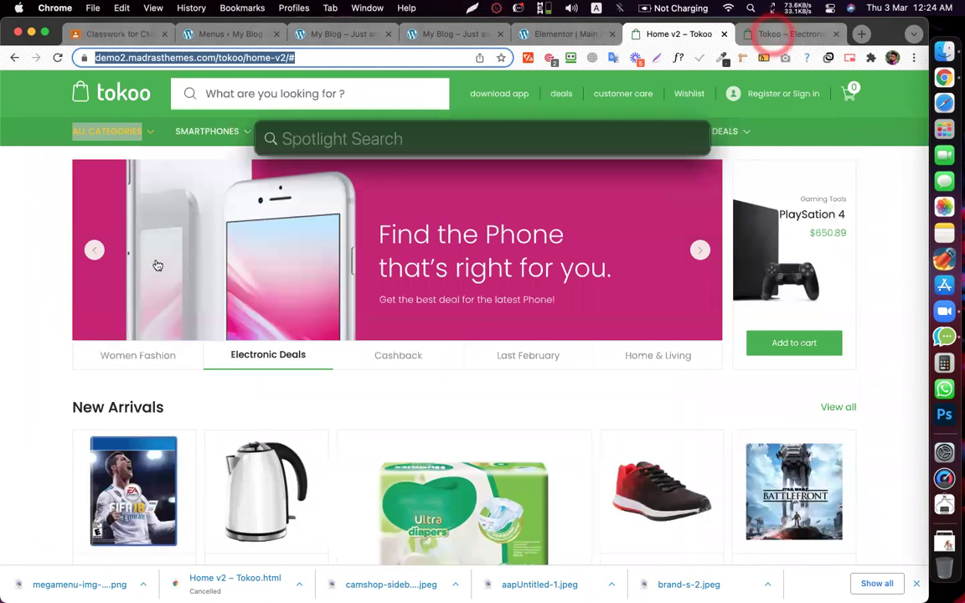
{"action": "left_click", "coordinate": [771, 33]}
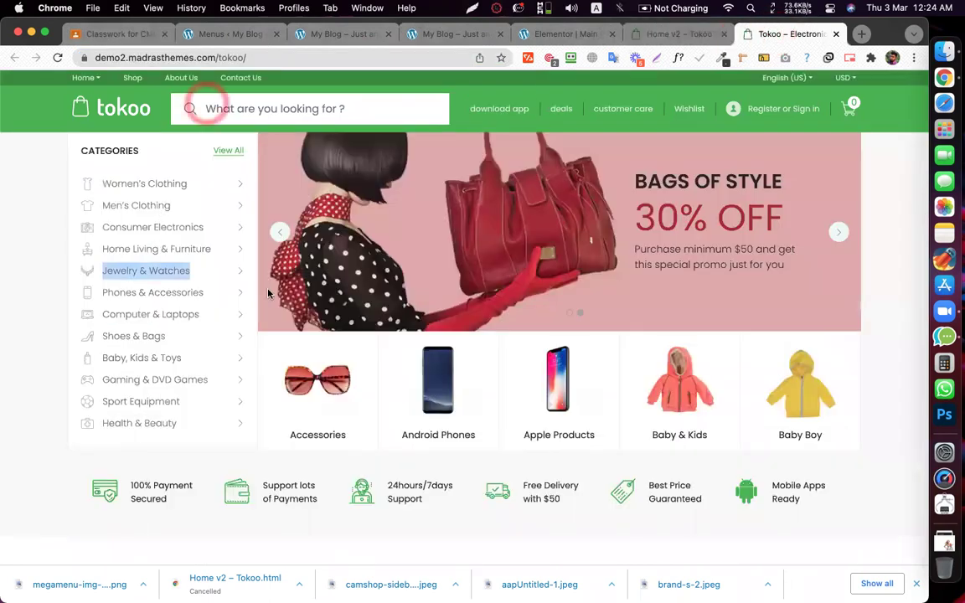